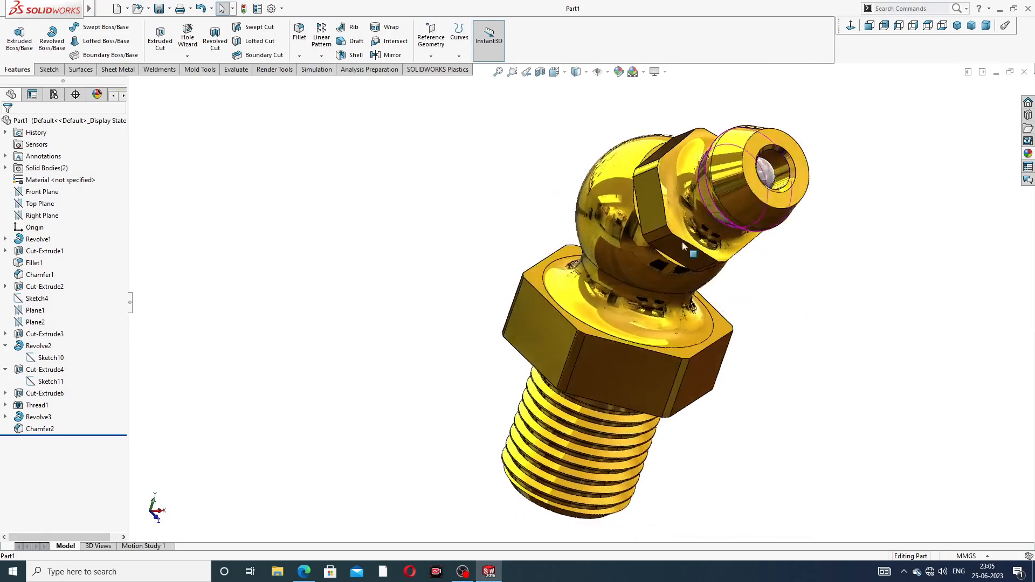
# Step: View the finished grease nipple model in isometric orientation and close its document
pyautogui.click(956, 25)
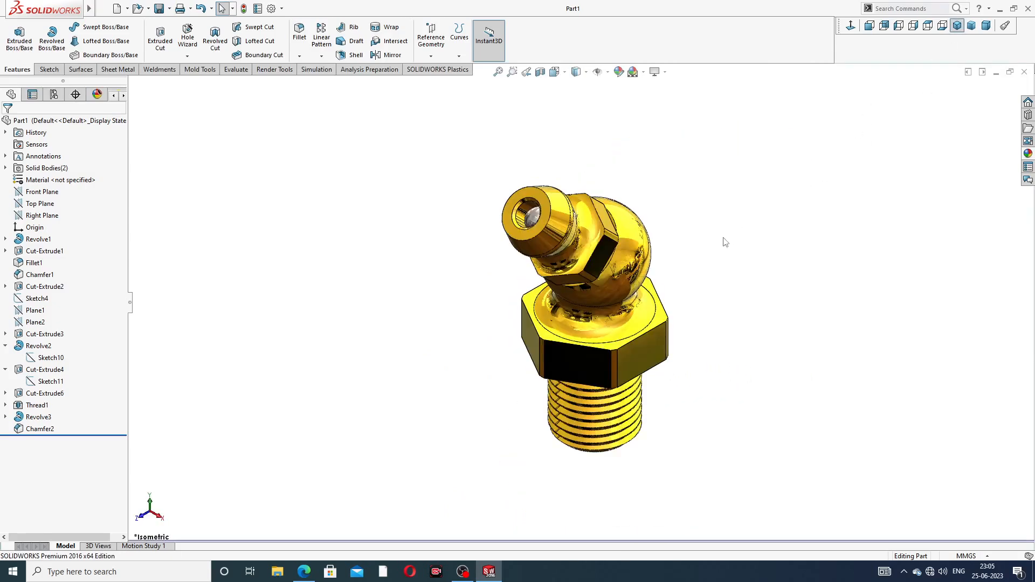
pyautogui.scroll(-2, 650, 333)
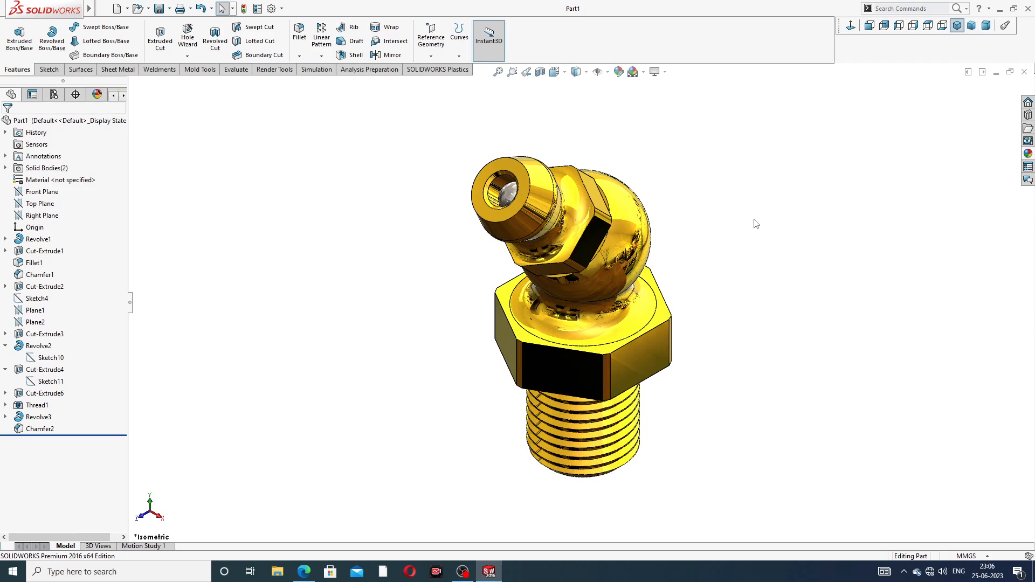
pyautogui.click(1024, 71)
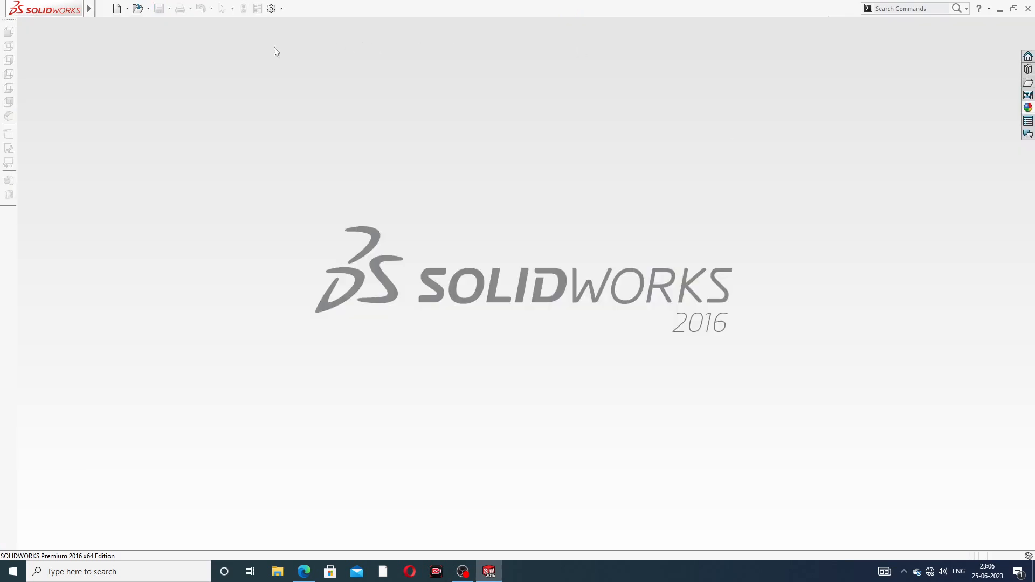
# Step: Create a new part document and set its scene background to Plain White
pyautogui.click(117, 8)
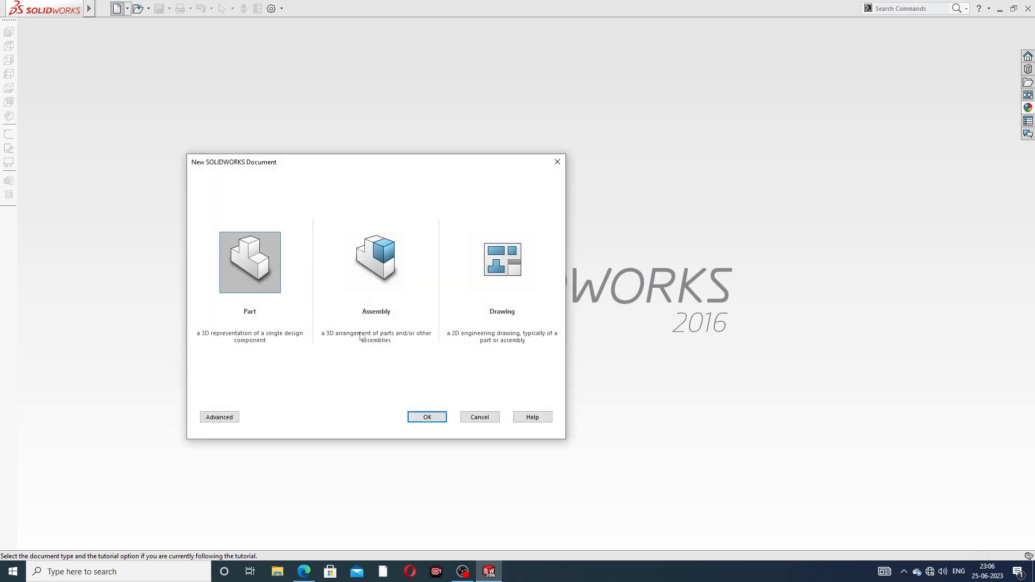
pyautogui.click(427, 418)
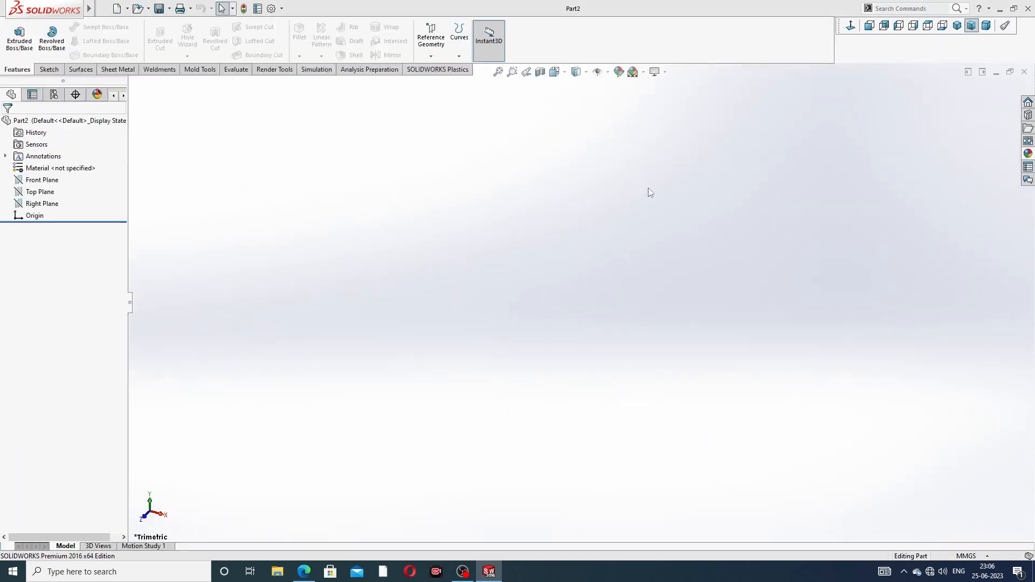
pyautogui.click(634, 72)
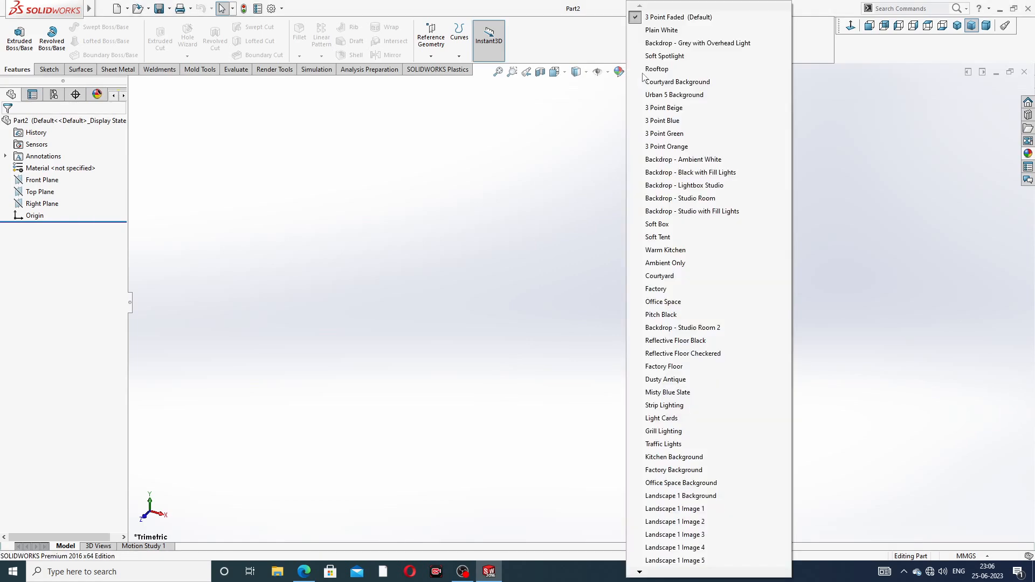
pyautogui.click(658, 30)
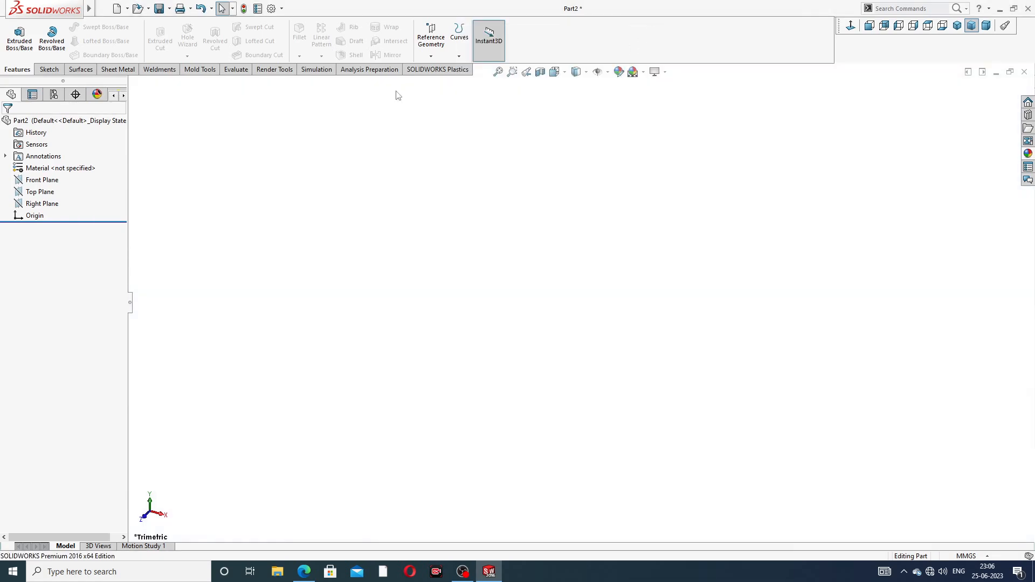
# Step: Set both the shaded and the wireframe image quality of the document to the highest resolution
pyautogui.click(273, 8)
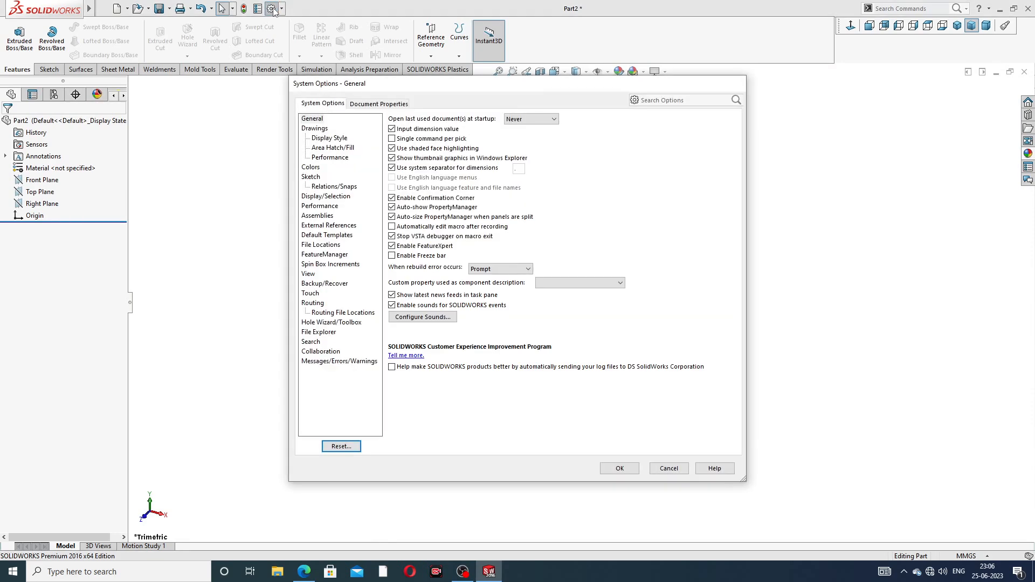
pyautogui.click(378, 104)
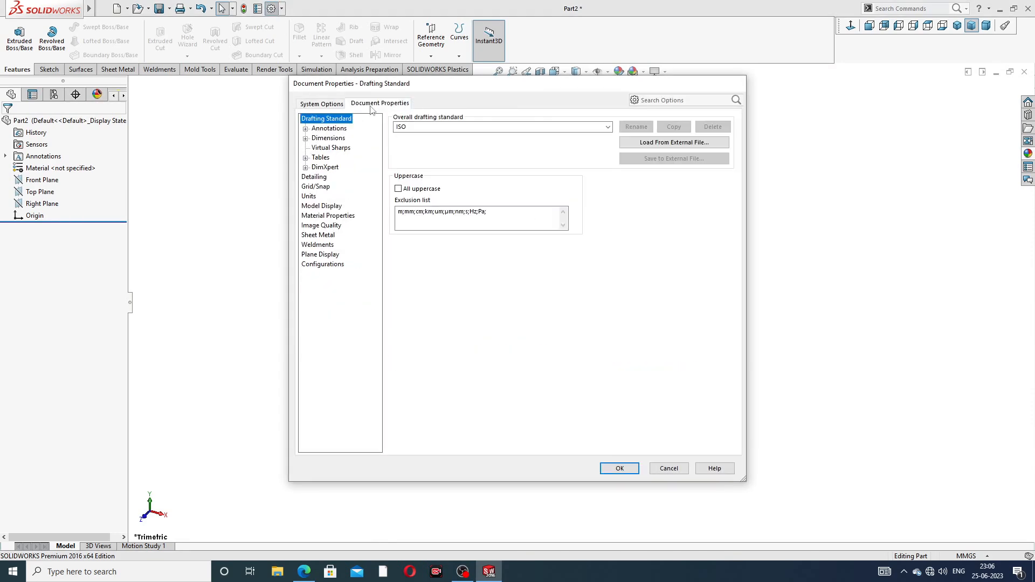
pyautogui.click(321, 225)
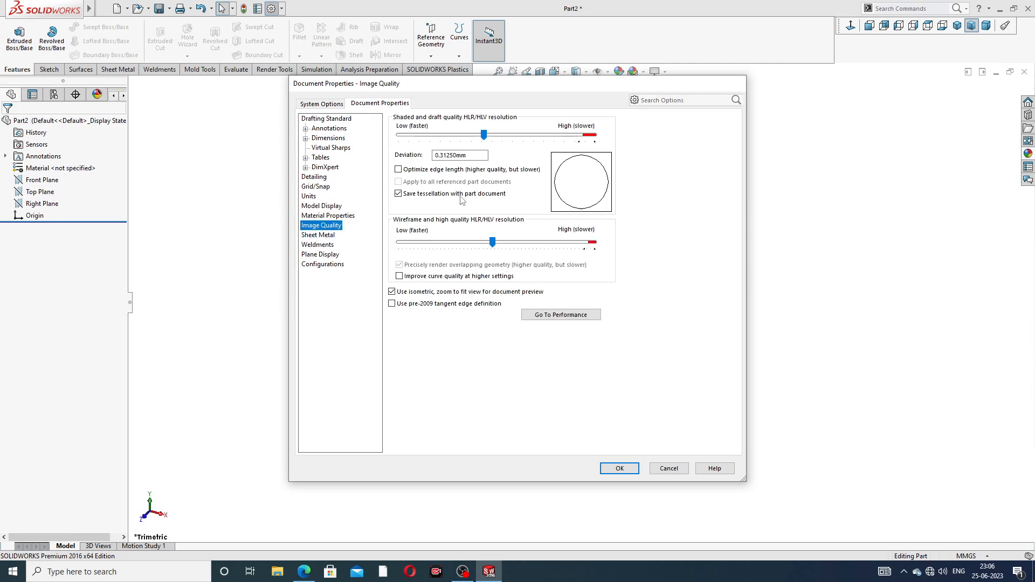
pyautogui.moveTo(483, 134); pyautogui.dragTo(594, 134)
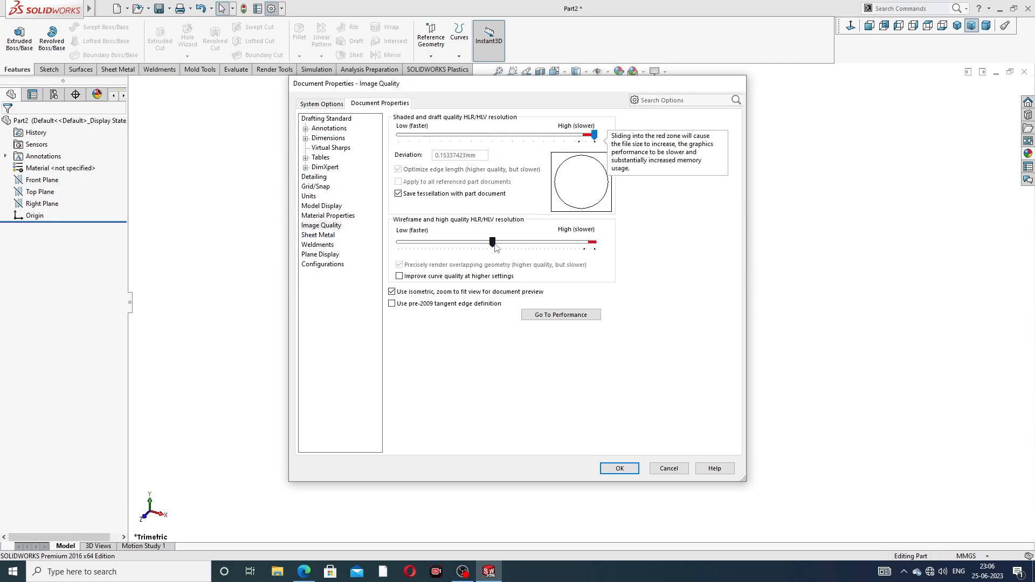
pyautogui.moveTo(492, 242); pyautogui.dragTo(621, 247)
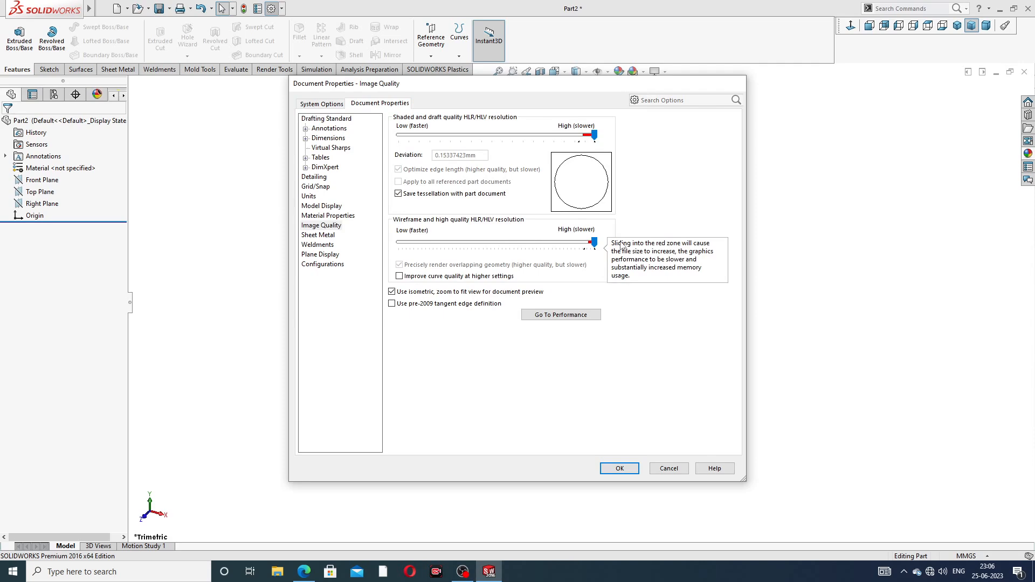
pyautogui.click(619, 468)
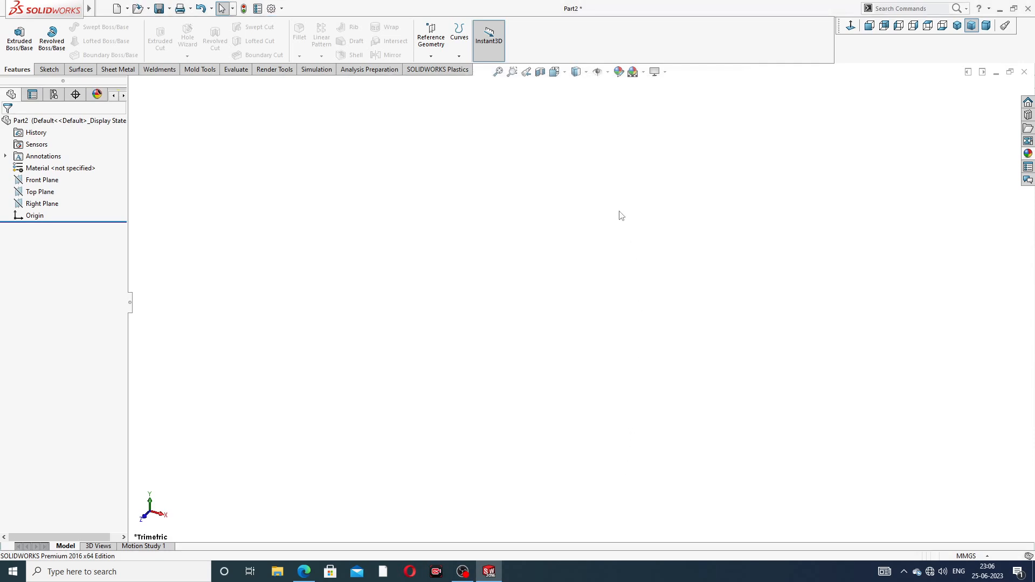
# Step: Consult the grease nipple PDF drawing in the browser, and start a sketch on the Front Plane back in SOLIDWORKS
pyautogui.click(303, 571)
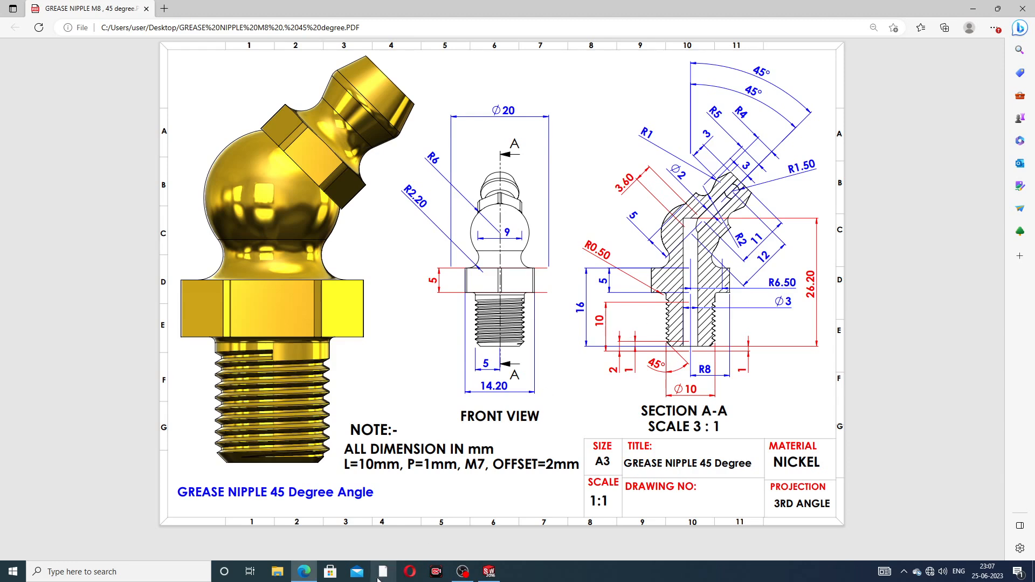
pyautogui.click(310, 575)
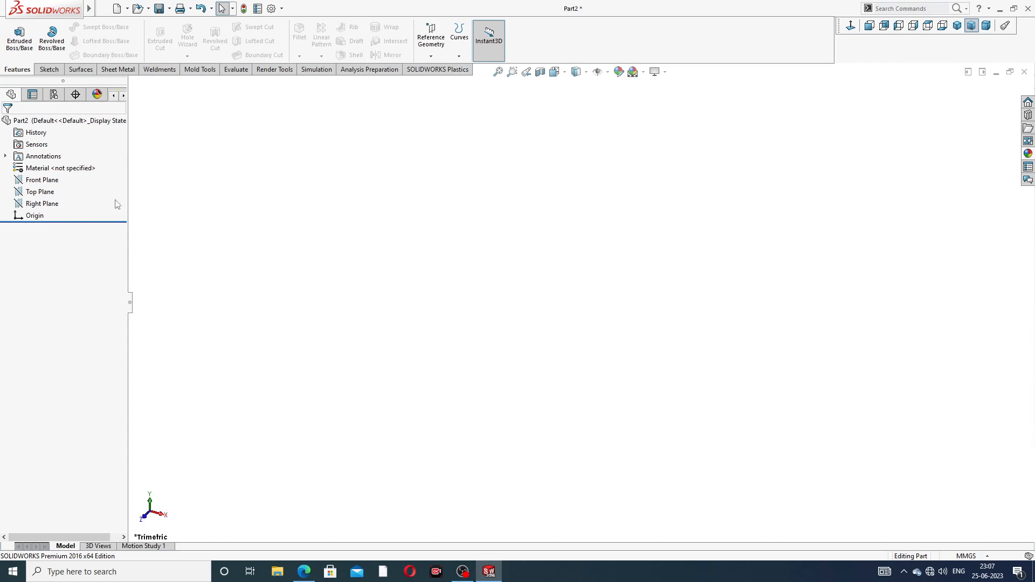
pyautogui.click(42, 180)
pyautogui.click(56, 171)
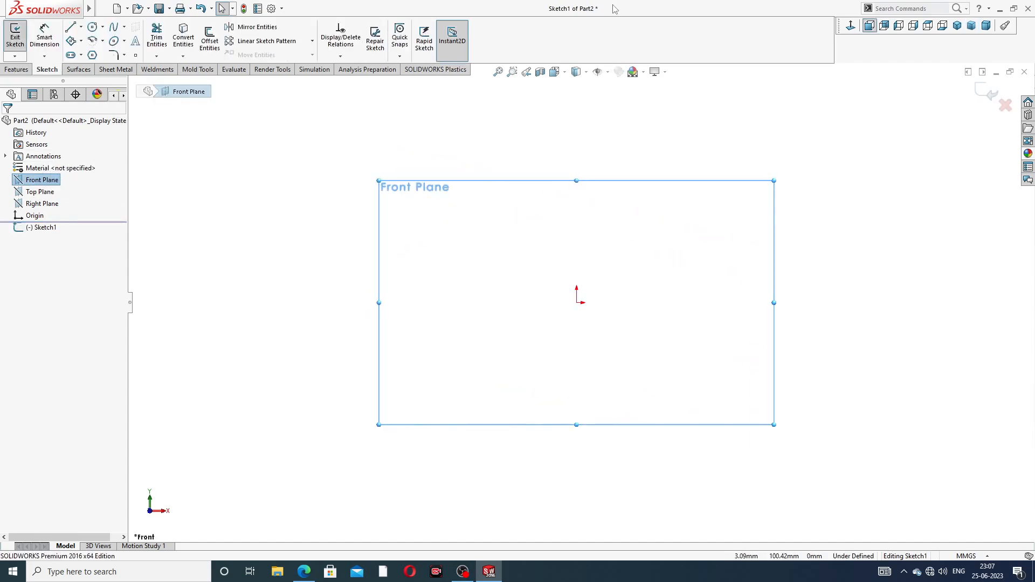
# Step: Sketch a vertical line through the origin, with an arc of about 25 mm radius from its upper end and a reverse tangent arc below
pyautogui.click(72, 28)
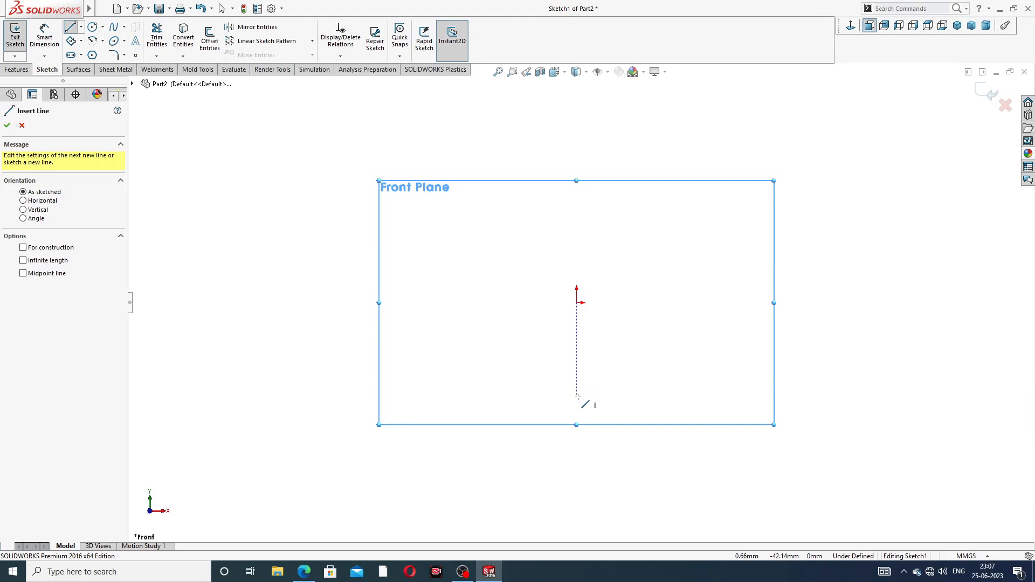
pyautogui.click(576, 403)
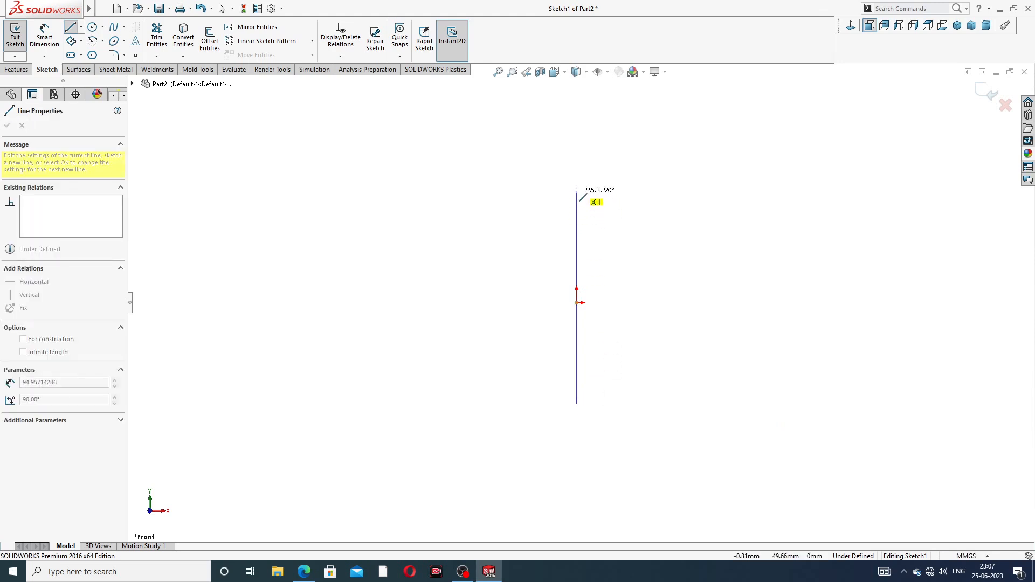
pyautogui.click(576, 165)
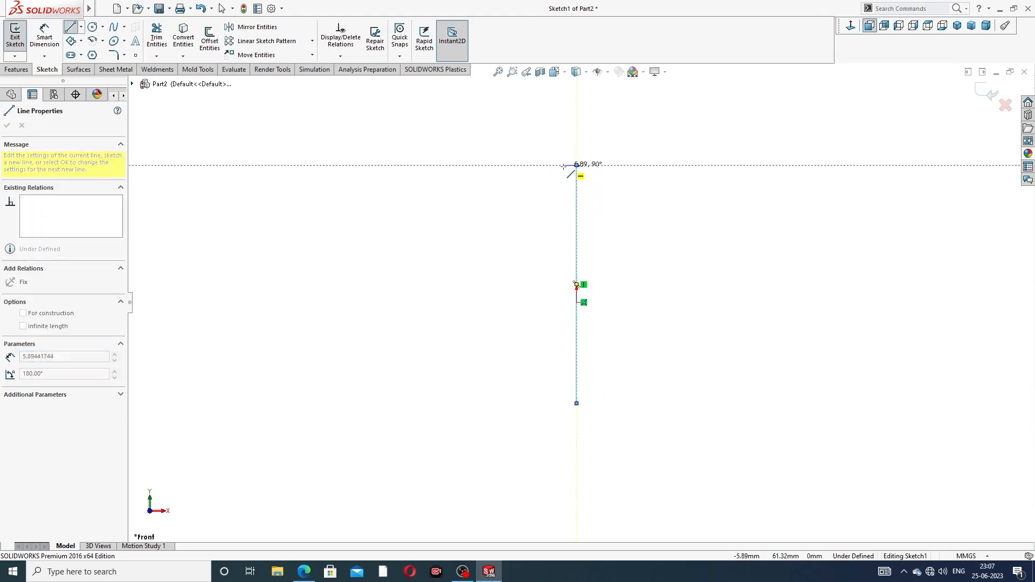
pyautogui.click(536, 260)
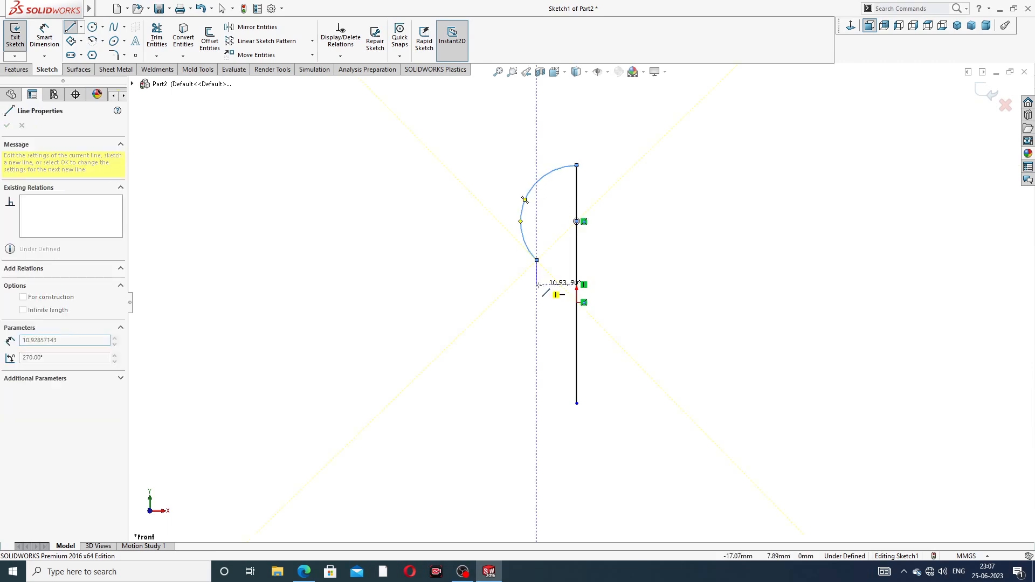
pyautogui.click(516, 319)
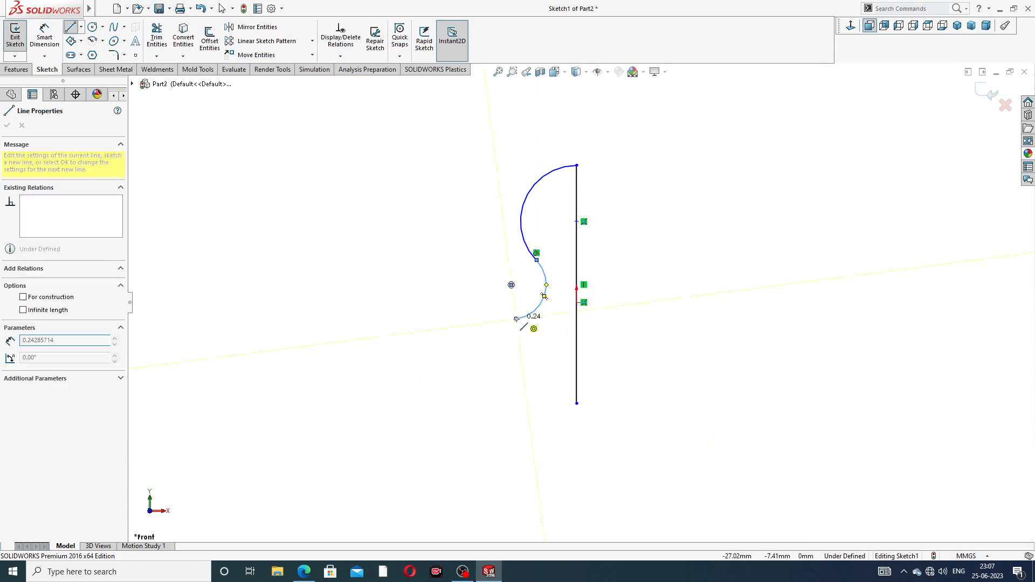
# Step: Close the profile with stepped horizontal and vertical lines, the flange underside about 19 mm and the bottom edge about 21 mm long
pyautogui.click(486, 319)
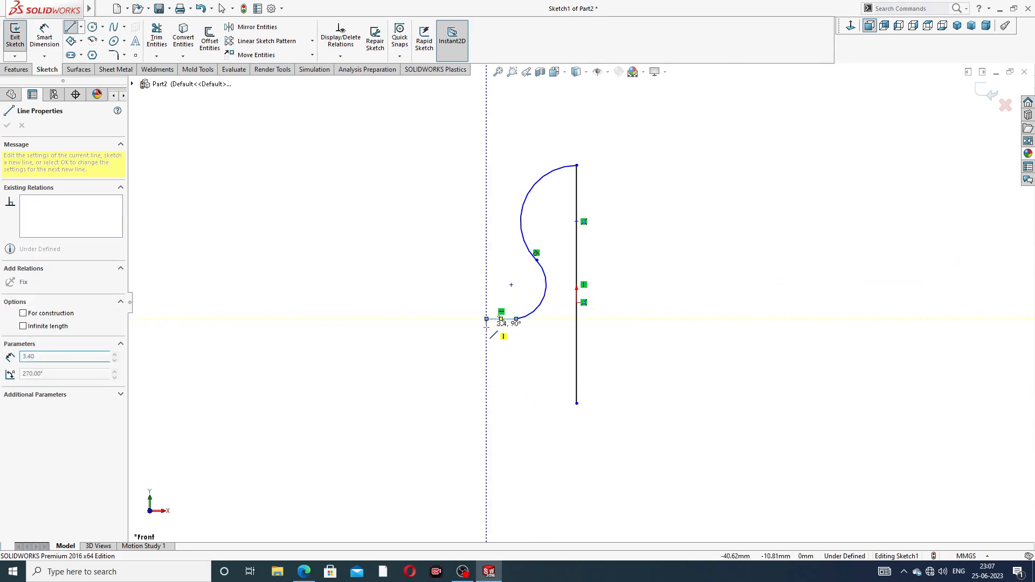
pyautogui.click(487, 349)
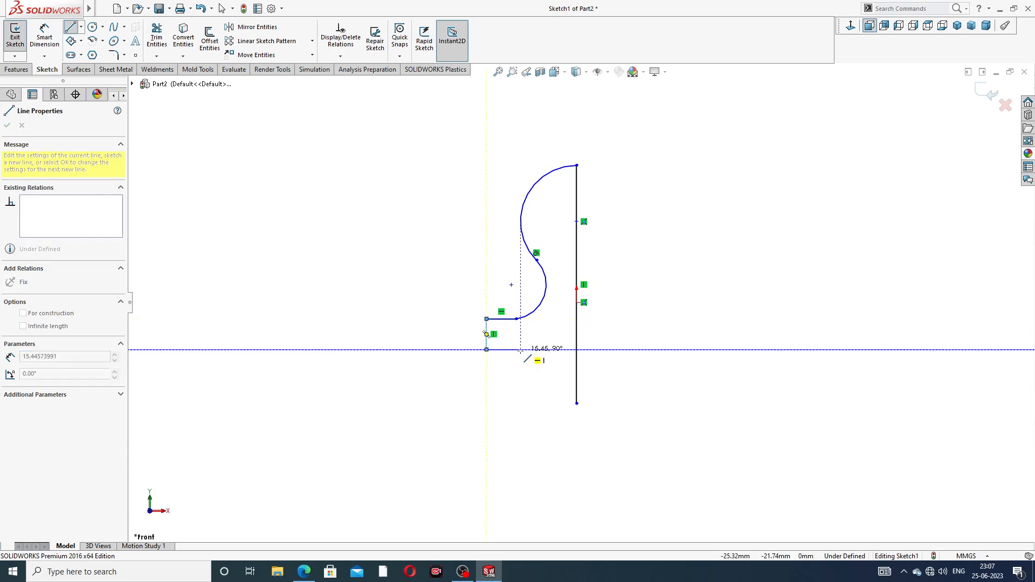
pyautogui.click(529, 349)
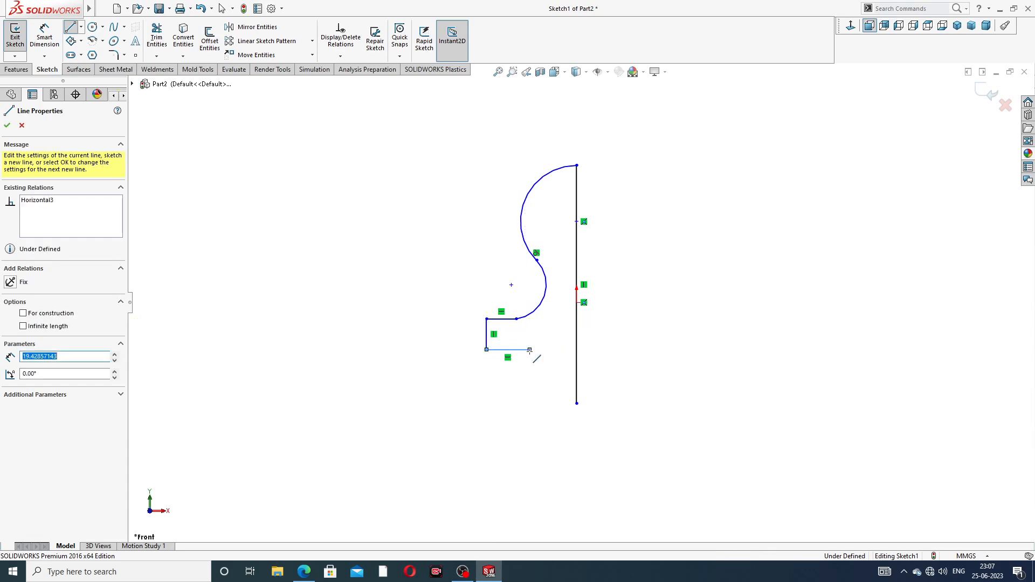
pyautogui.click(530, 404)
pyautogui.click(577, 403)
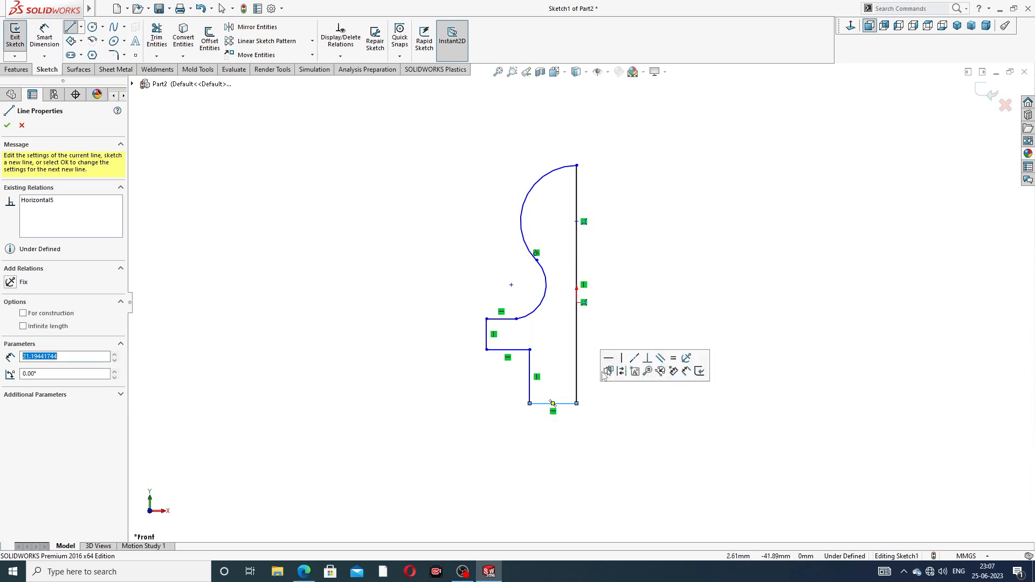
pyautogui.rightClick(641, 179)
pyautogui.click(682, 186)
pyautogui.scroll(-1, 593, 237)
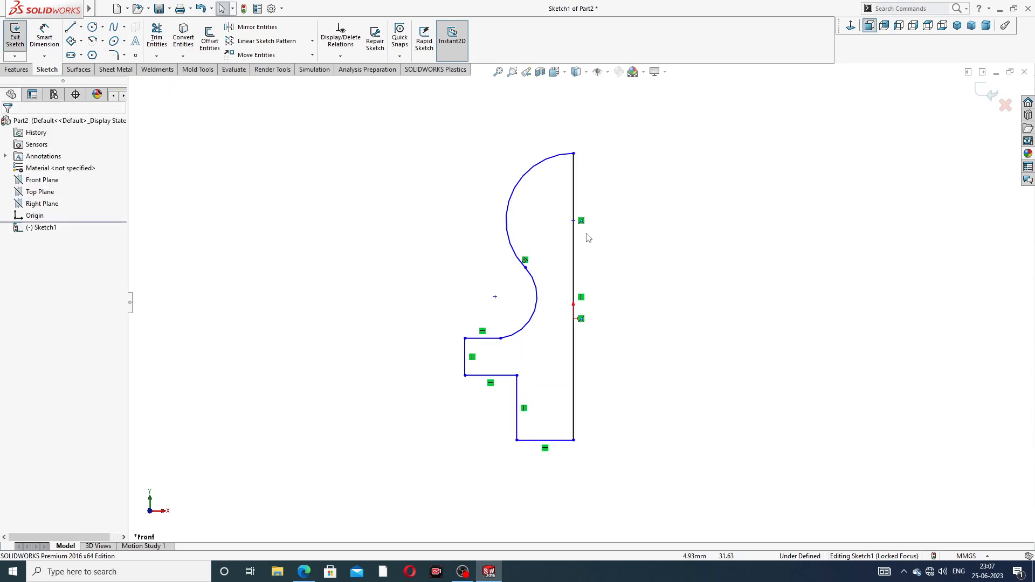
# Step: Make the centre point of the upper arc coincident with the origin
pyautogui.click(573, 222)
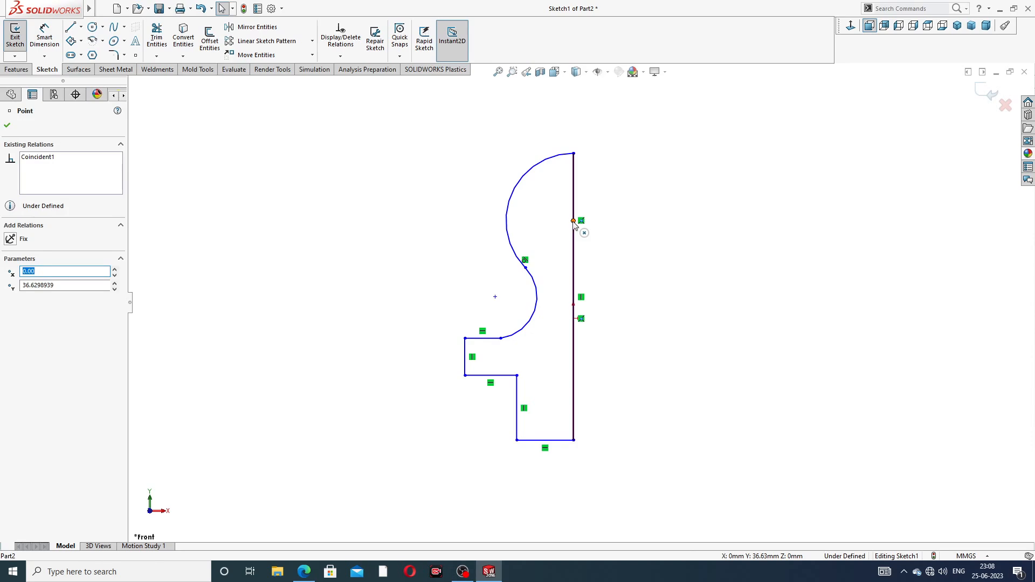
pyautogui.keyDown('ctrl'); pyautogui.click(574, 318); pyautogui.keyUp('ctrl')
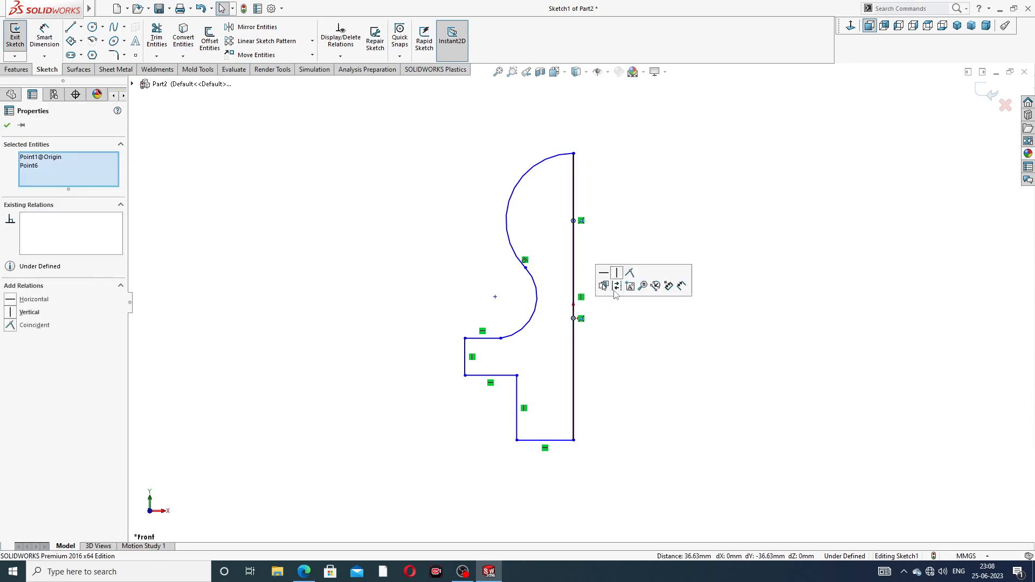
pyautogui.click(630, 282)
pyautogui.click(657, 185)
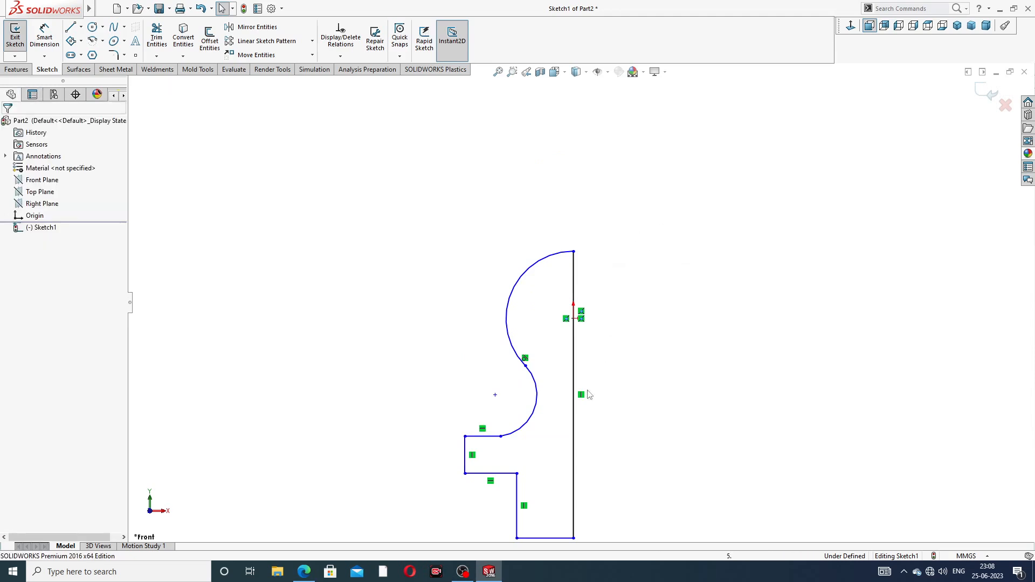
# Step: Dimension the upper arc with a radius of 6 mm
pyautogui.scroll(3, 569, 422)
pyautogui.scroll(-3, 555, 463)
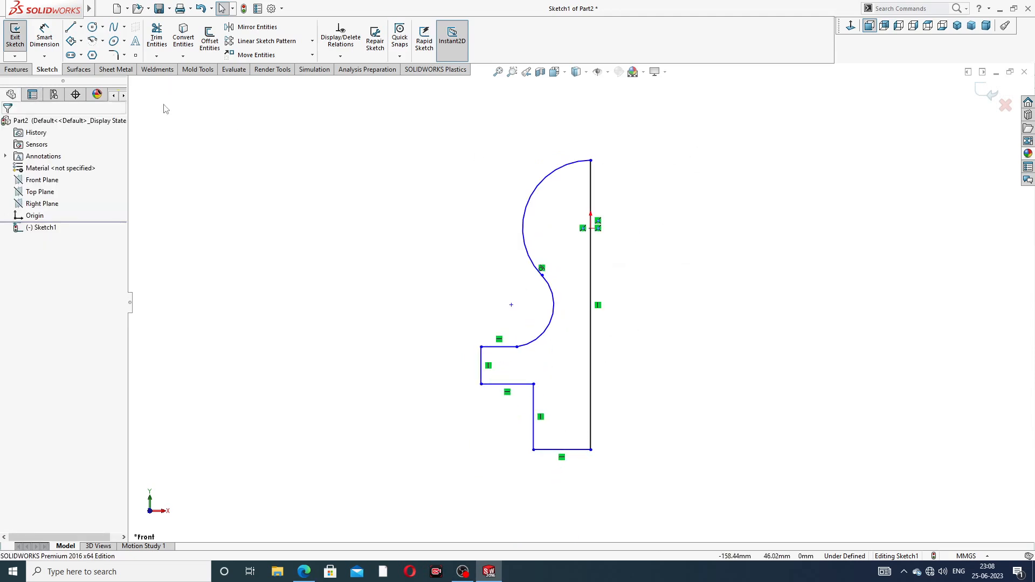
pyautogui.click(45, 39)
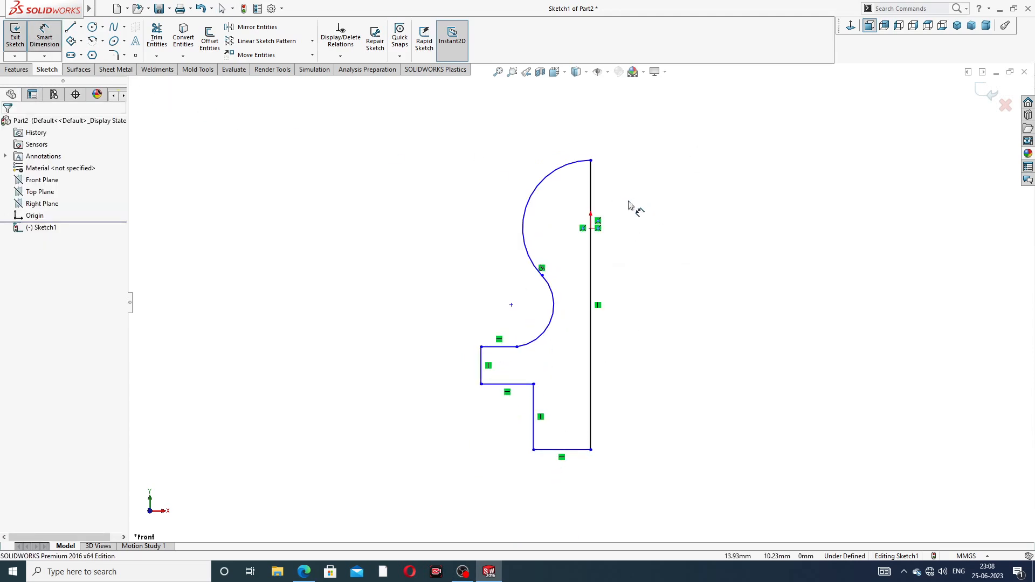
pyautogui.scroll(-1, 629, 206)
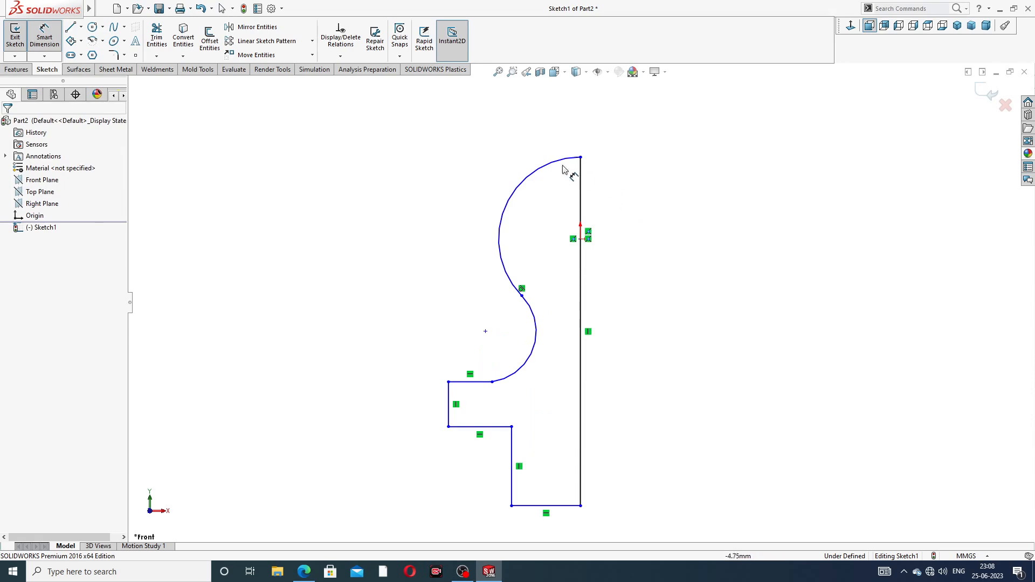
pyautogui.click(543, 168)
pyautogui.click(506, 164)
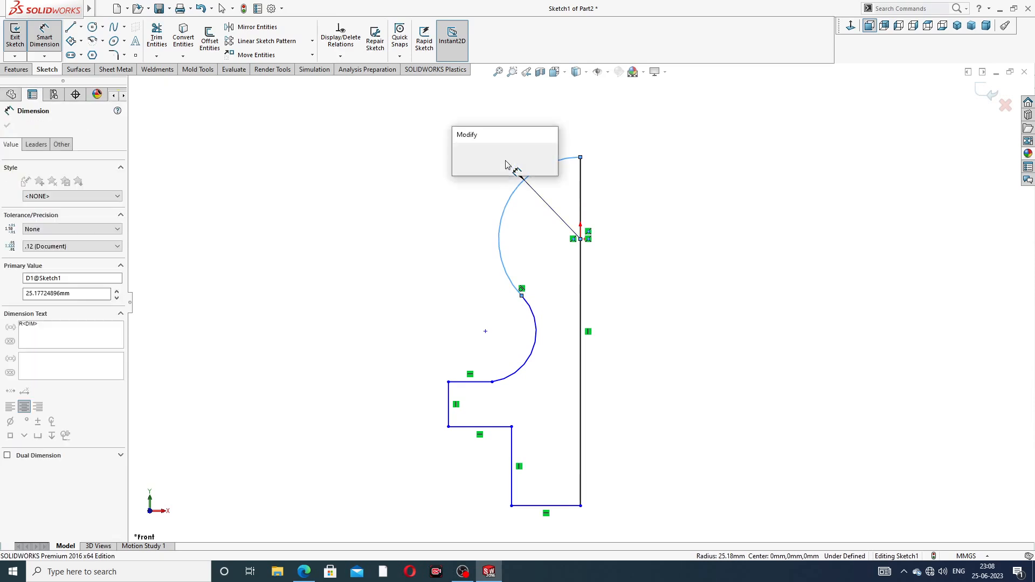
pyautogui.write('6')
pyautogui.press('Return')
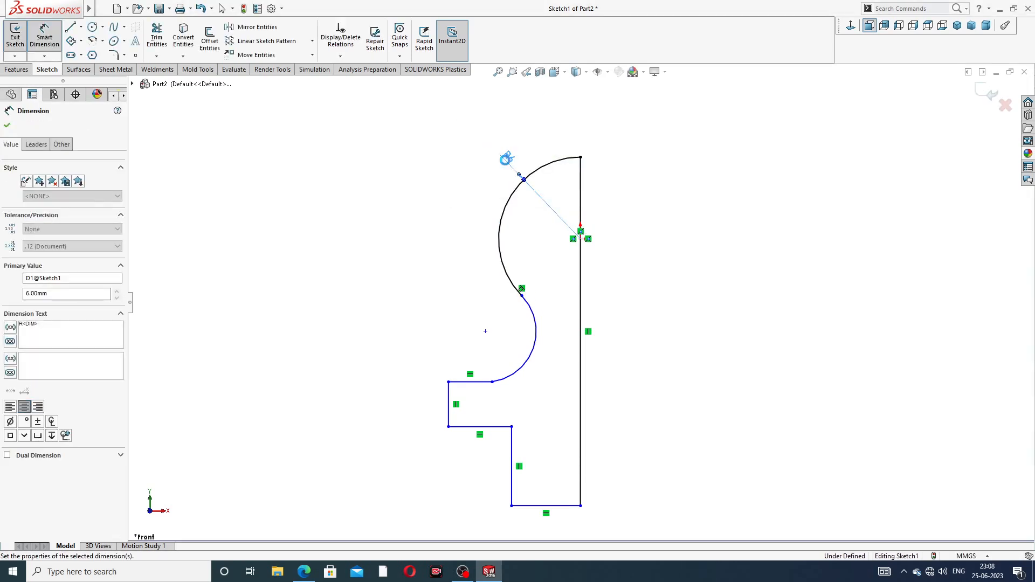
# Step: Dimension the lower concave arc with a radius of 2.2 mm
pyautogui.click(538, 335)
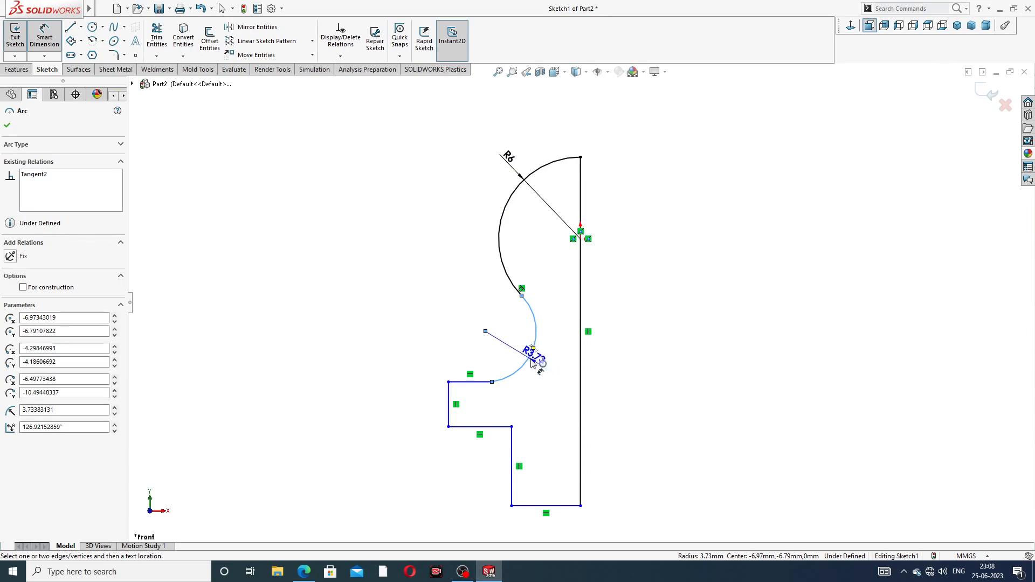
pyautogui.click(464, 321)
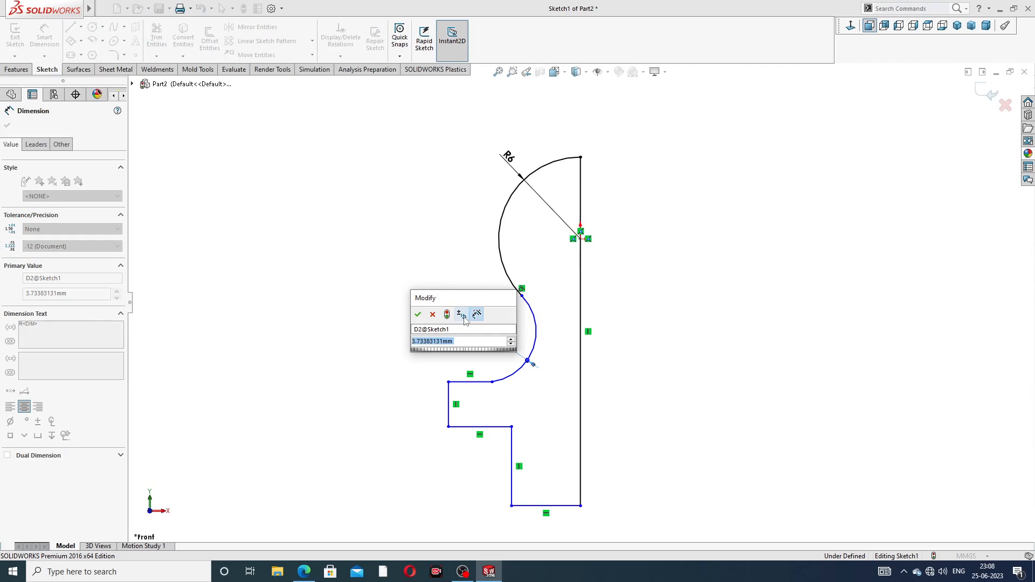
pyautogui.write('2.2')
pyautogui.press('Return')
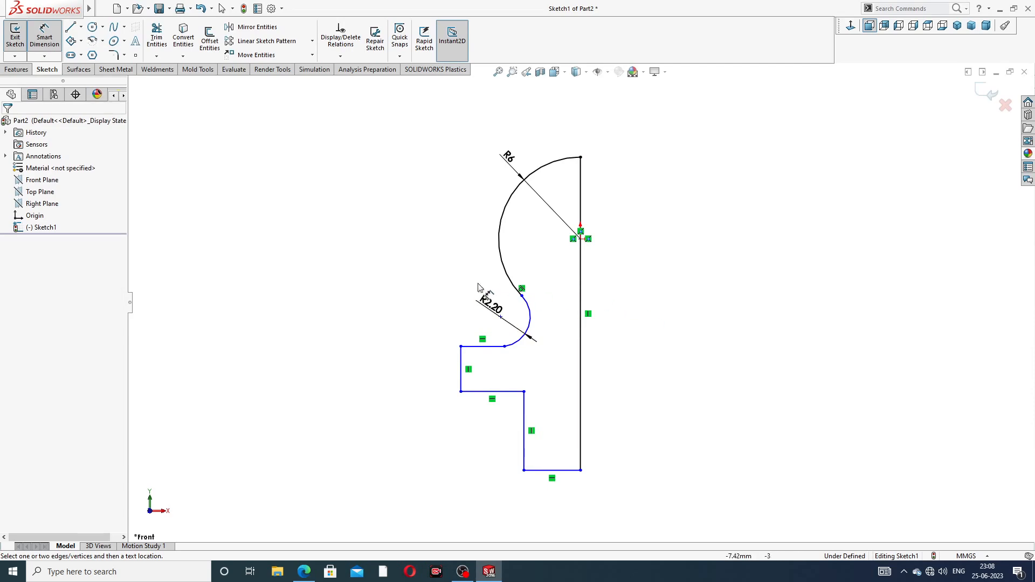
# Step: Make the lower arc tangent to the flange's upper horizontal line at their shared endpoint
pyautogui.rightClick(454, 275)
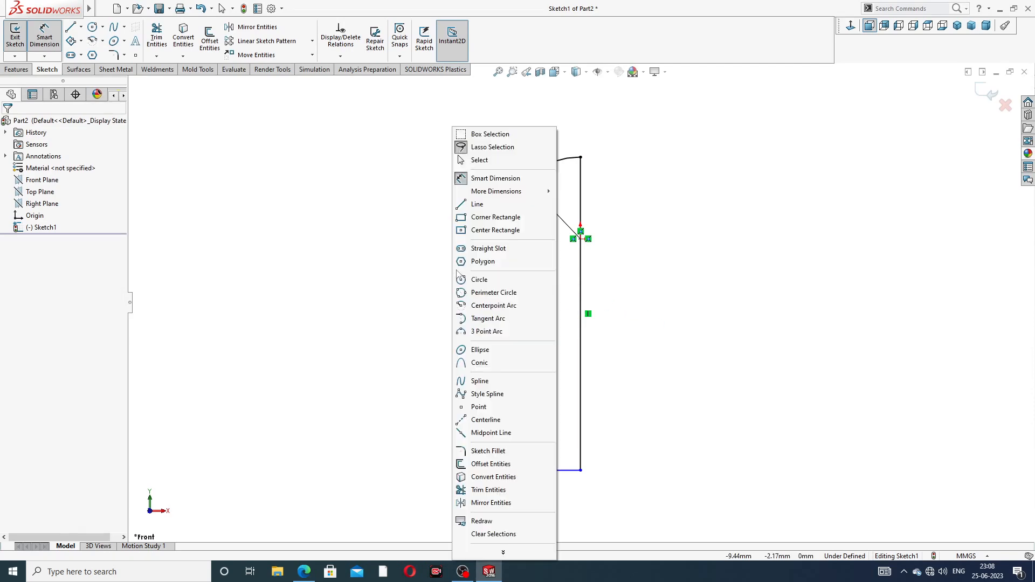
pyautogui.click(485, 160)
pyautogui.click(504, 347)
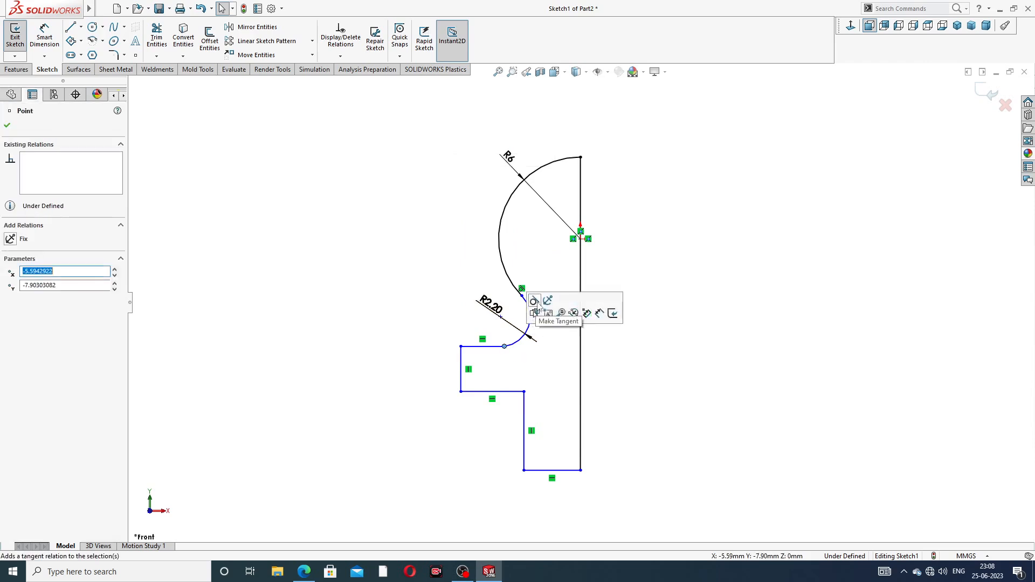
pyautogui.click(605, 310)
pyautogui.click(708, 294)
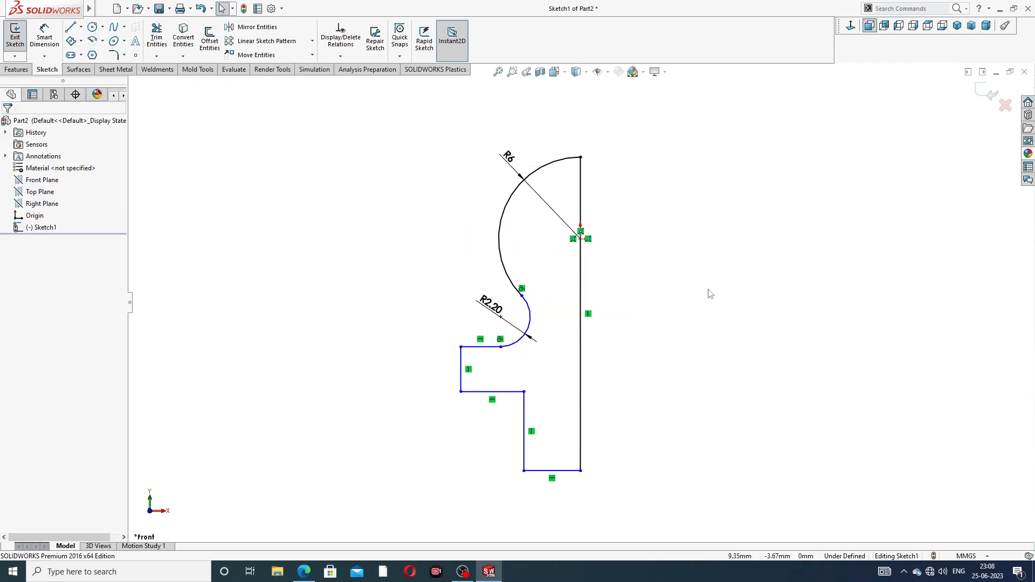
# Step: Dimension the flange's vertical outer edge with a height of 5 mm
pyautogui.click(44, 37)
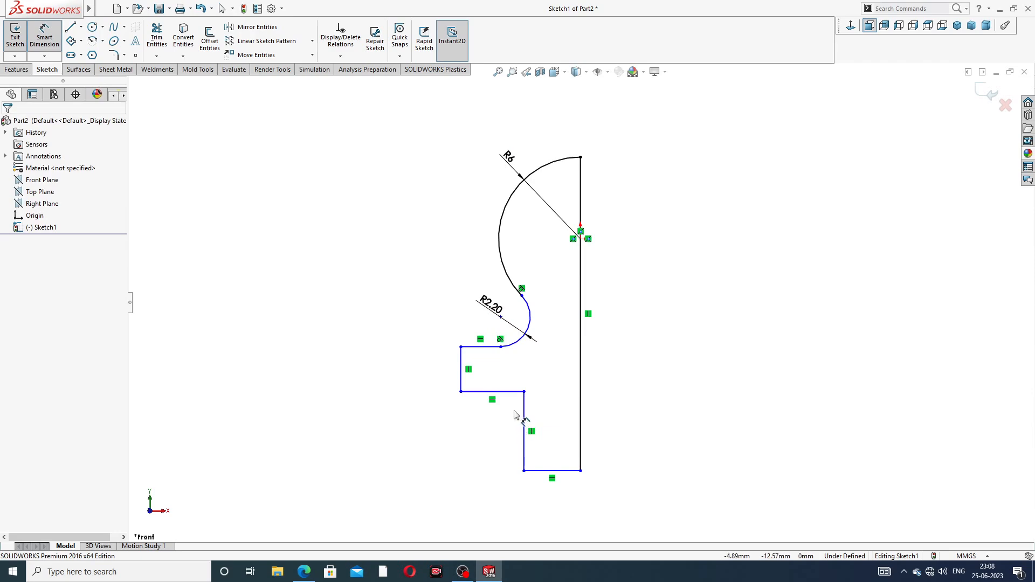
pyautogui.click(462, 360)
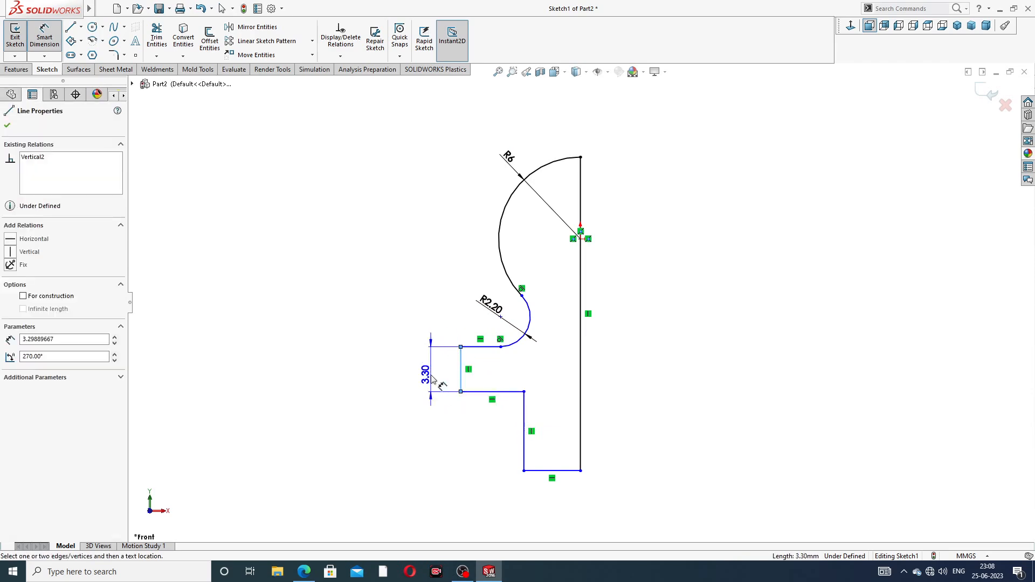
pyautogui.click(431, 379)
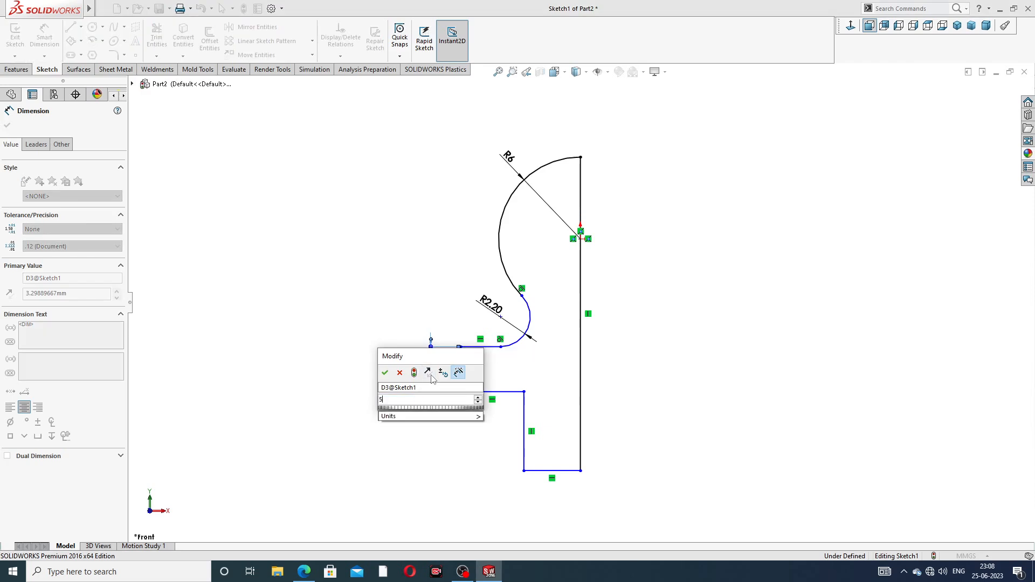
pyautogui.press('Return')
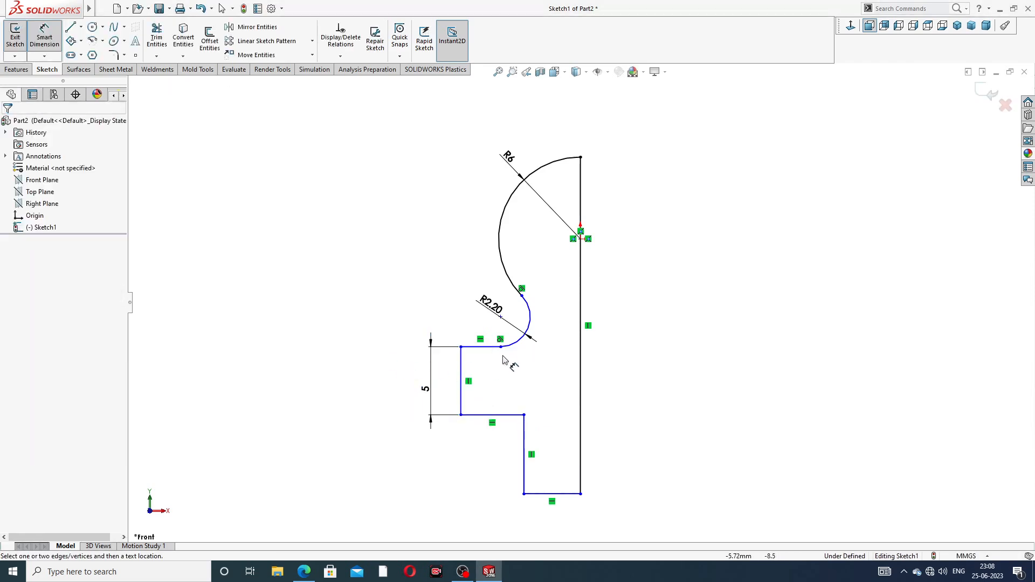
# Step: Dimension the vertical distance from the flange's upper line to the profile's bottom edge as 16 mm
pyautogui.click(492, 349)
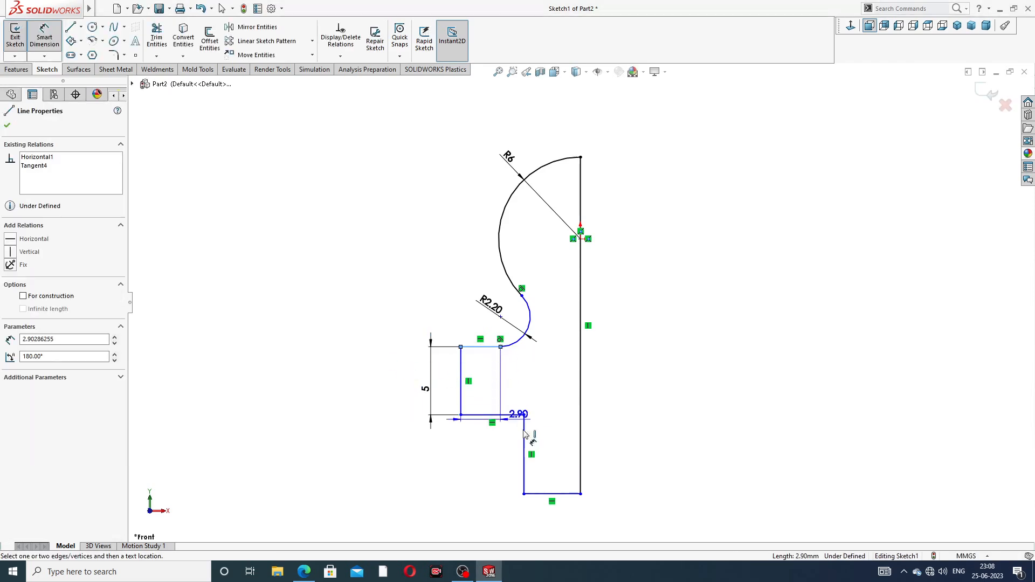
pyautogui.click(540, 494)
pyautogui.click(404, 434)
pyautogui.write('1')
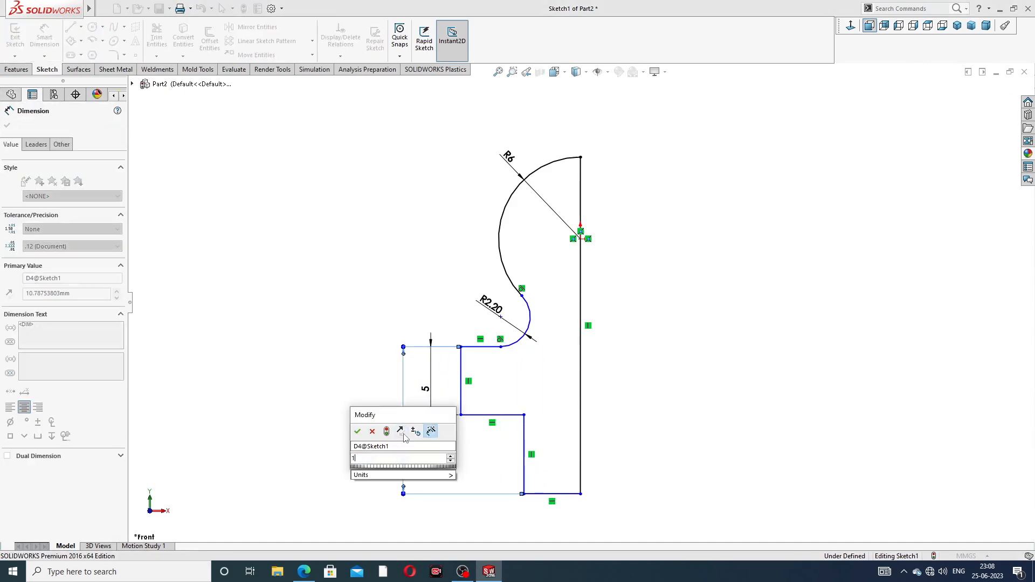
pyautogui.write('6')
pyautogui.press('Return')
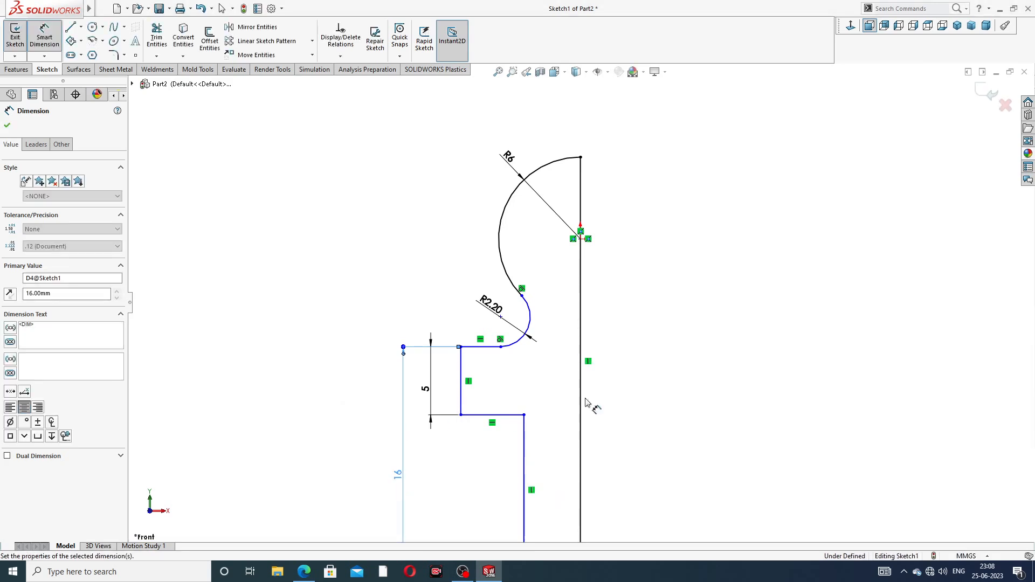
pyautogui.click(691, 357)
# Step: Move the 16 mm and 5 mm height dimensions farther away from the profile
pyautogui.scroll(3, 677, 352)
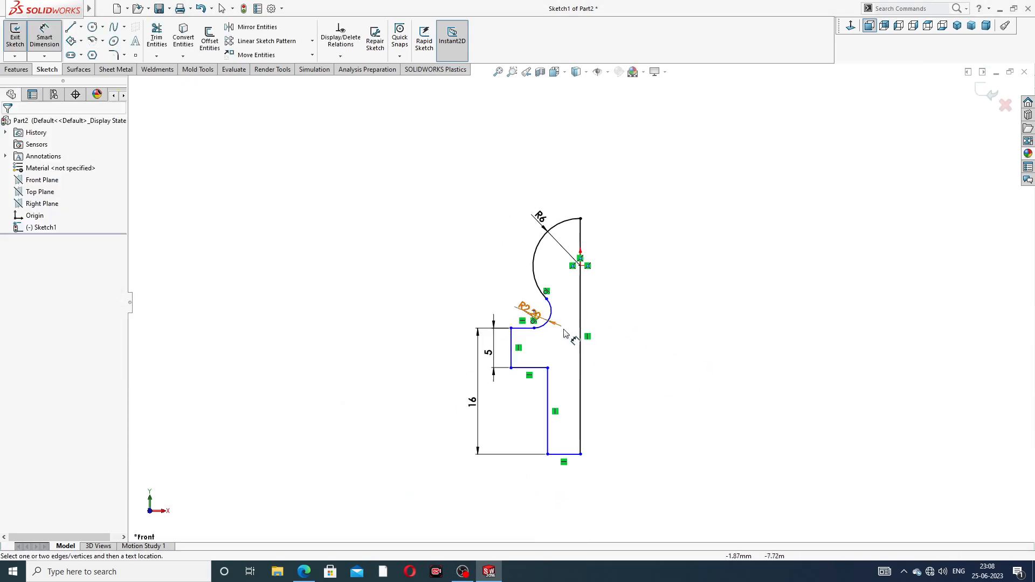
pyautogui.moveTo(471, 401); pyautogui.dragTo(458, 398)
pyautogui.moveTo(490, 354); pyautogui.dragTo(487, 353)
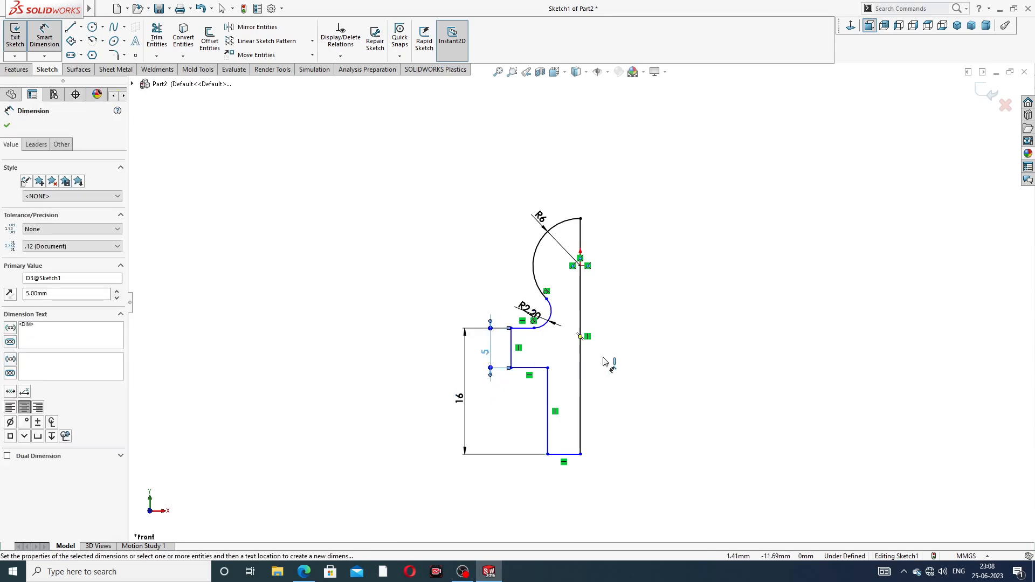
pyautogui.click(650, 350)
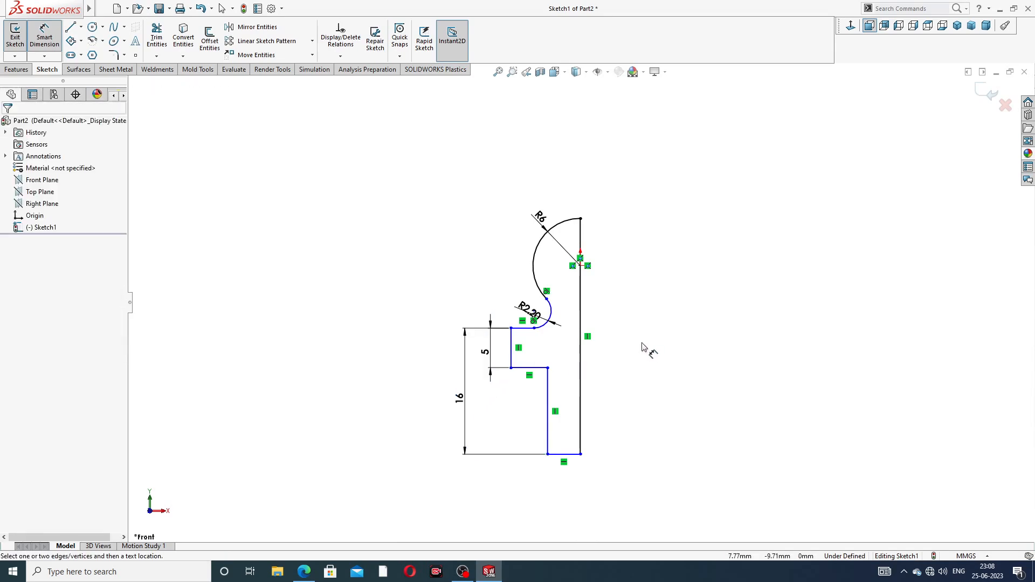
# Step: Dimension the profile's bottom edge with a length of 5 mm
pyautogui.click(575, 455)
pyautogui.click(568, 481)
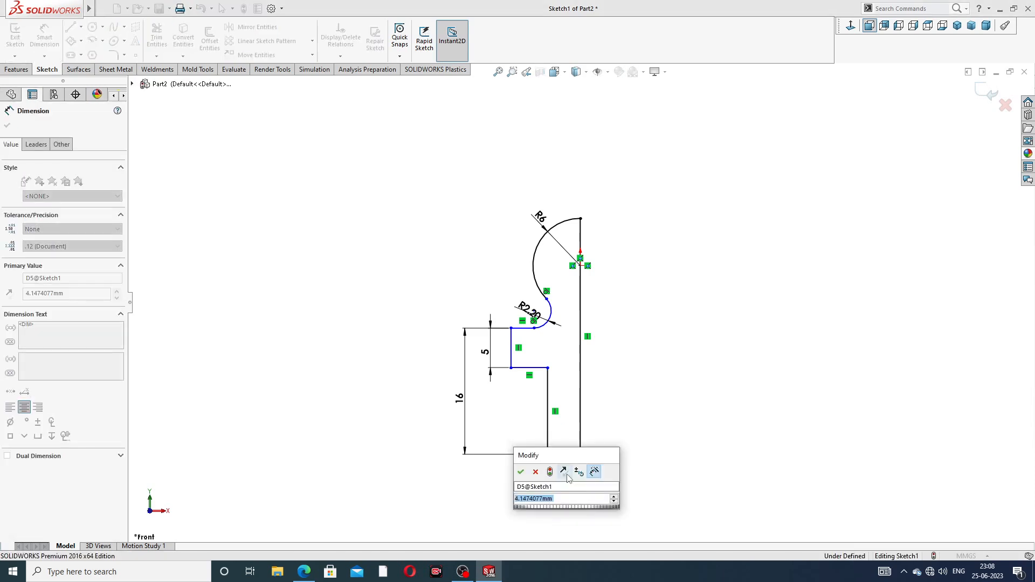
pyautogui.write('5')
pyautogui.press('Return')
pyautogui.click(631, 416)
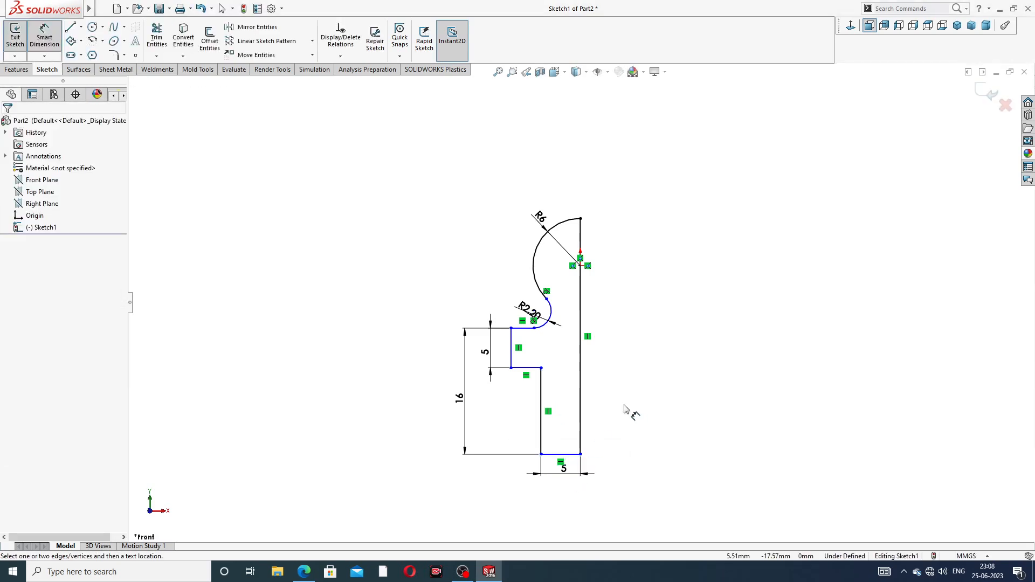
# Step: Dimension the distance from the flange's outer lower corner to the vertical axis line as 8 mm
pyautogui.click(511, 368)
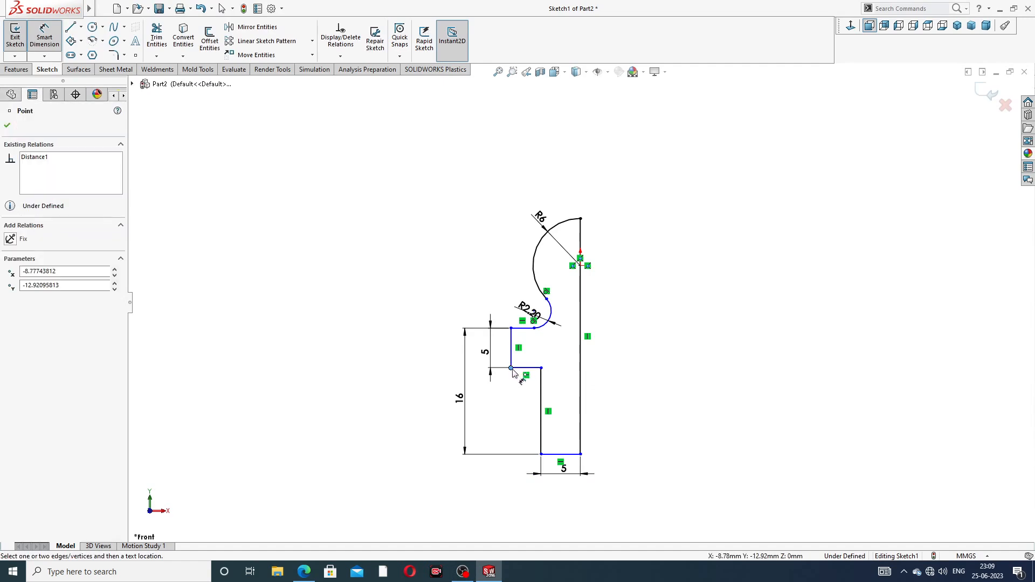
pyautogui.click(580, 377)
pyautogui.click(540, 505)
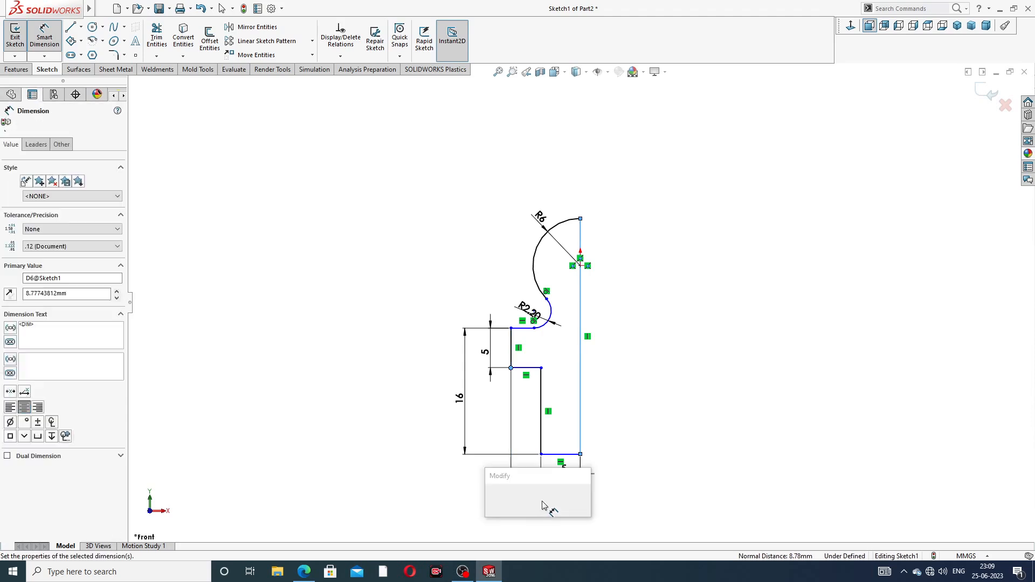
pyautogui.write('8')
pyautogui.press('Return')
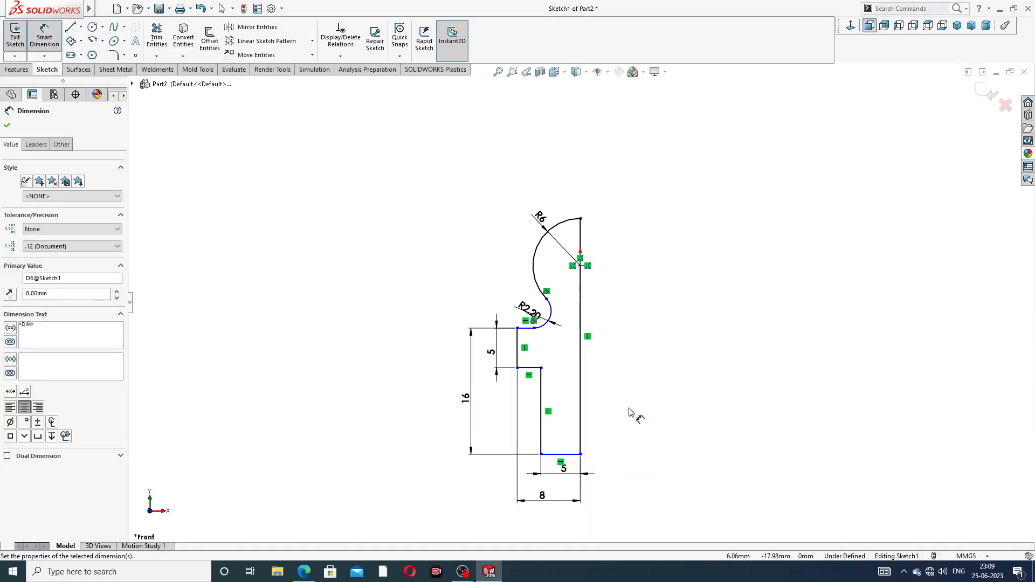
pyautogui.press('Escape')
# Step: Dimension the distance from the lower arc's centre point to the vertical axis line as 6.5 mm
pyautogui.scroll(-4, 541, 329)
pyautogui.scroll(-2, 541, 329)
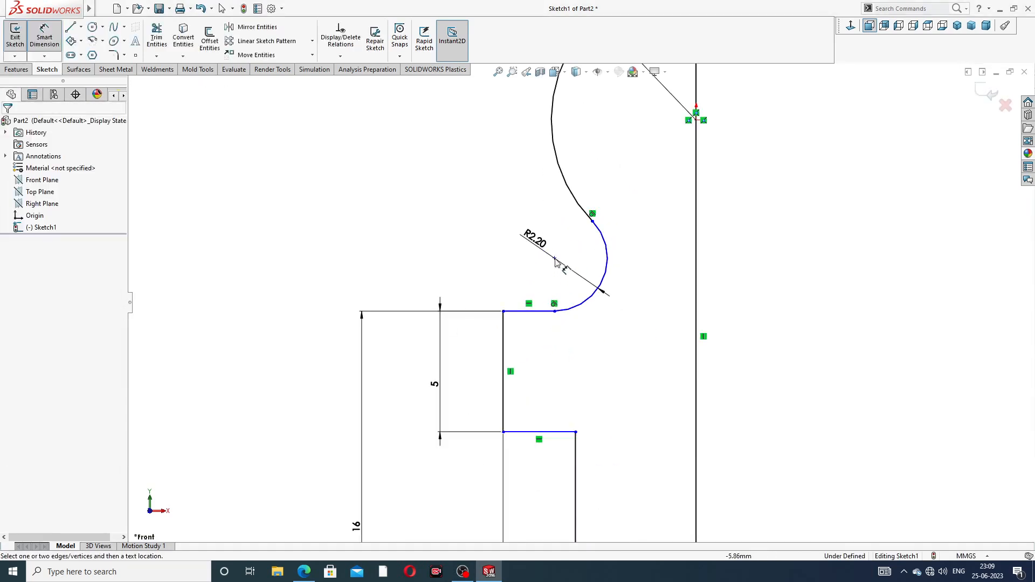
pyautogui.click(555, 258)
pyautogui.click(695, 257)
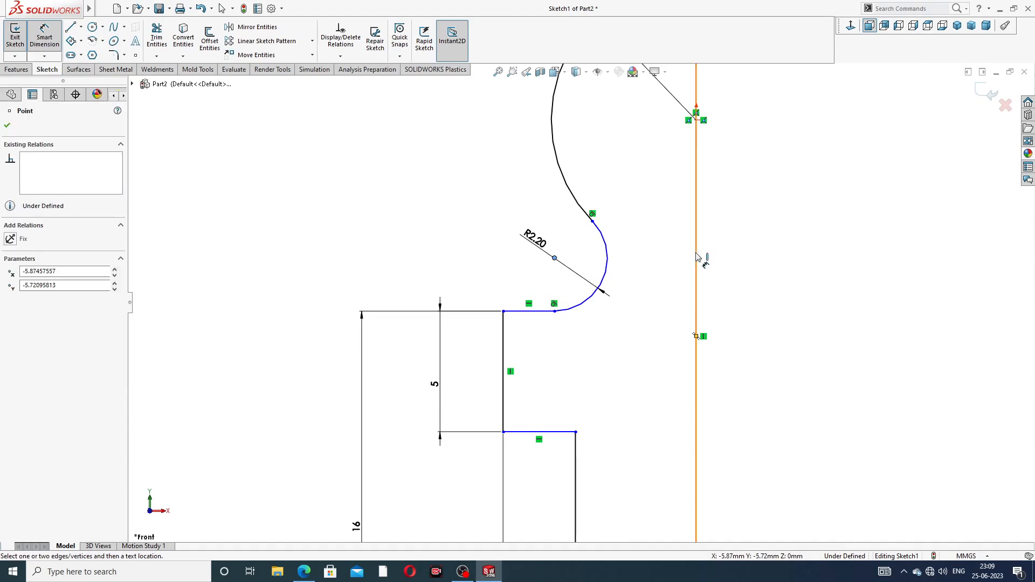
pyautogui.click(588, 325)
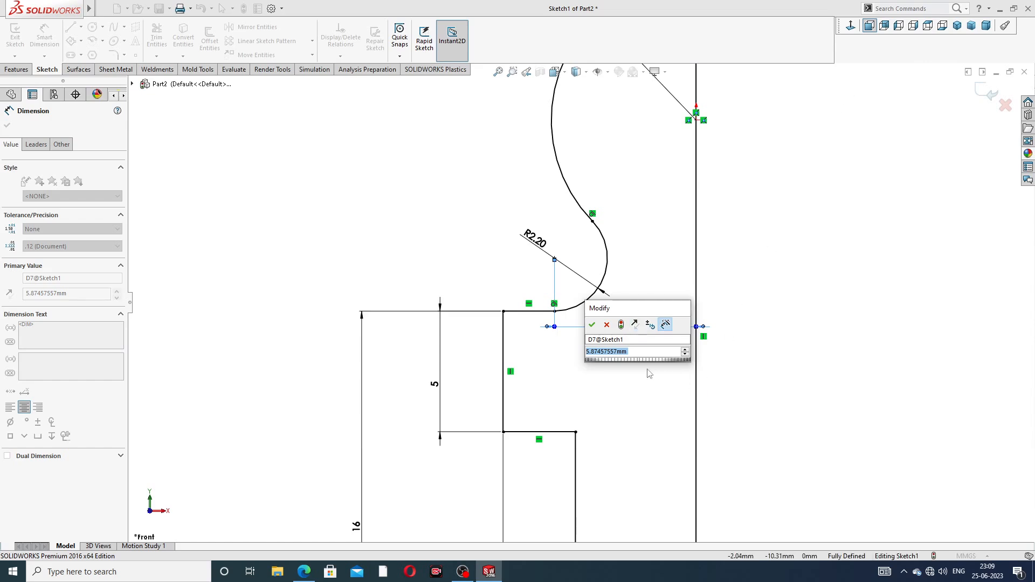
pyautogui.write('6.5')
pyautogui.press('Return')
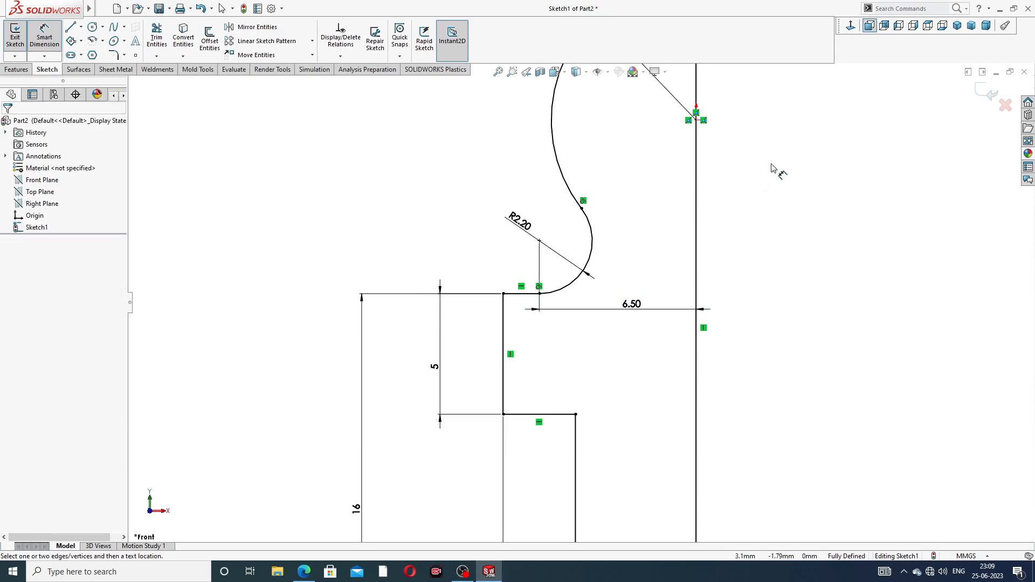
# Step: Reposition the two arc radius dimensions and the 6.50 mm dimension clear of the profile, and exit dimensioning
pyautogui.press('f')
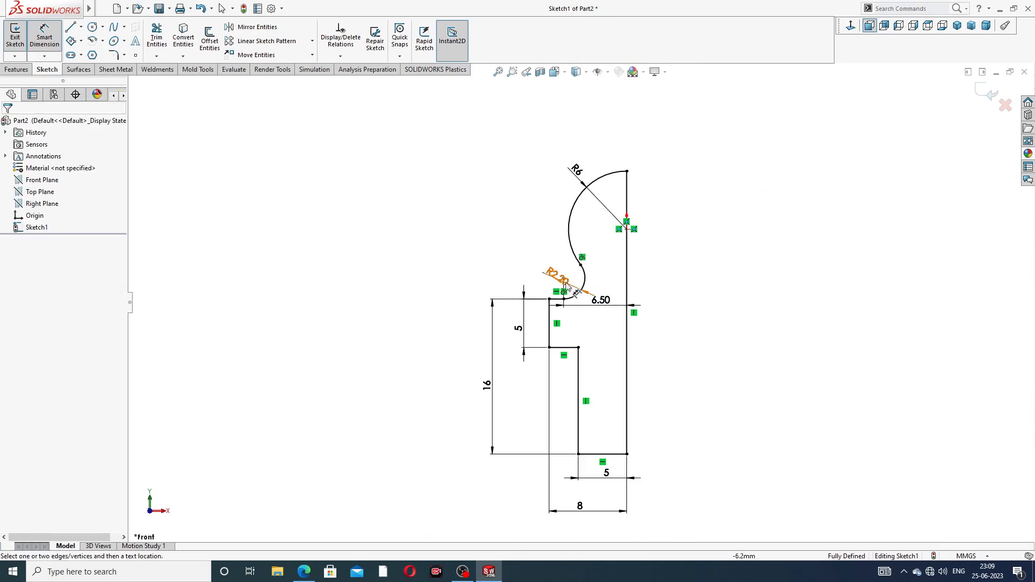
pyautogui.moveTo(557, 279); pyautogui.dragTo(539, 255)
pyautogui.click(724, 278)
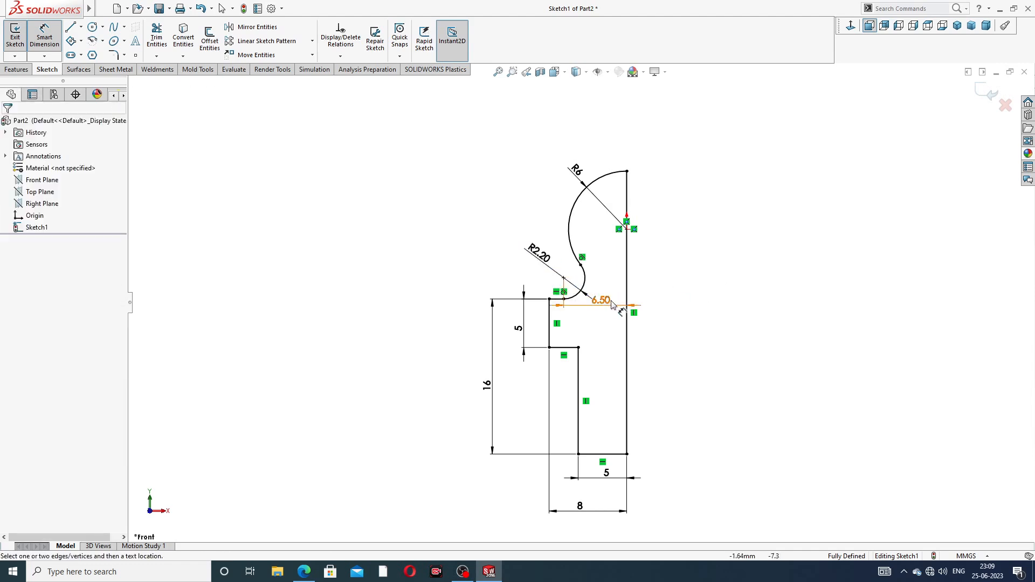
pyautogui.moveTo(603, 301); pyautogui.dragTo(599, 316)
pyautogui.click(708, 278)
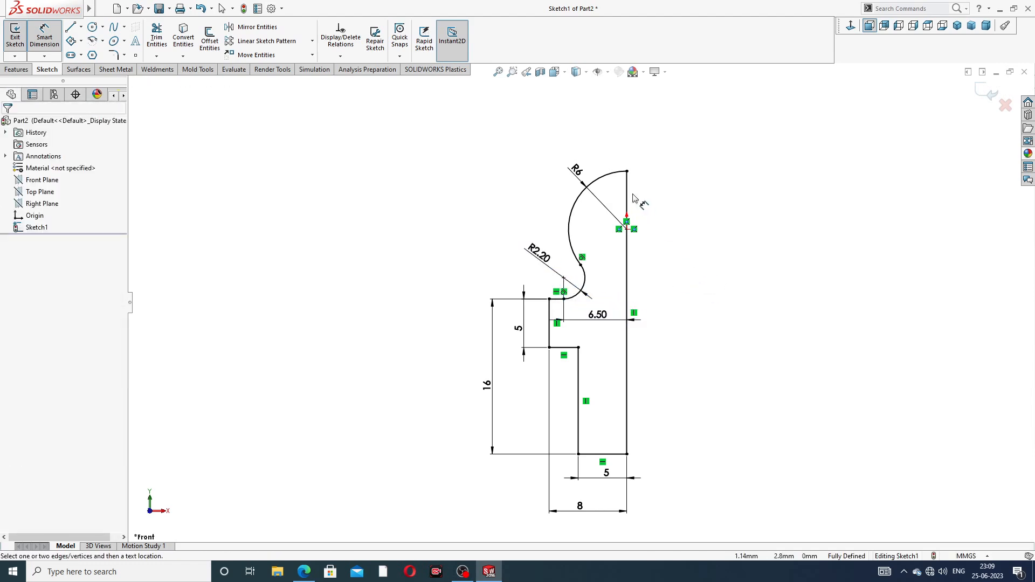
pyautogui.moveTo(578, 172); pyautogui.dragTo(567, 160)
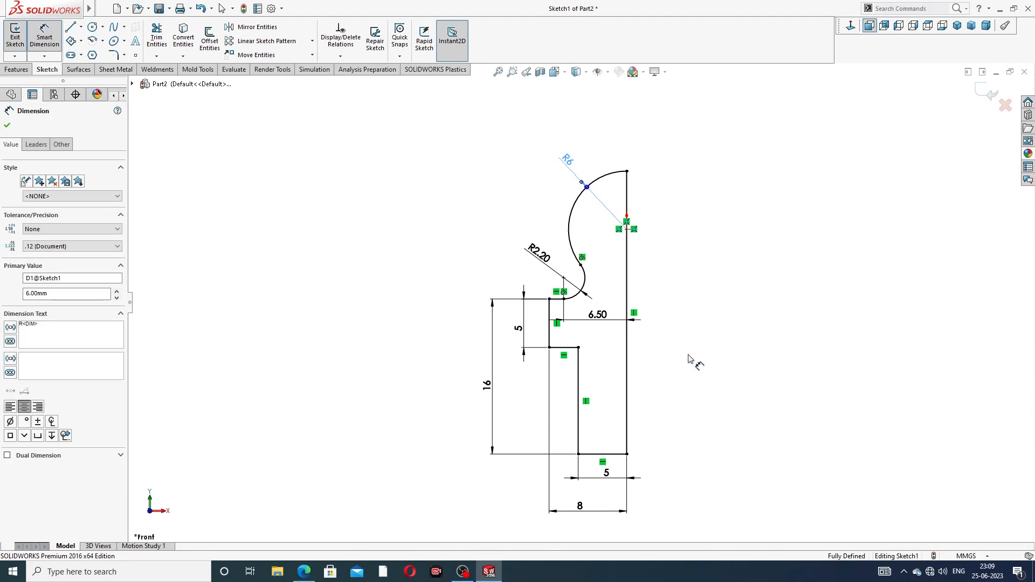
pyautogui.rightClick(735, 221)
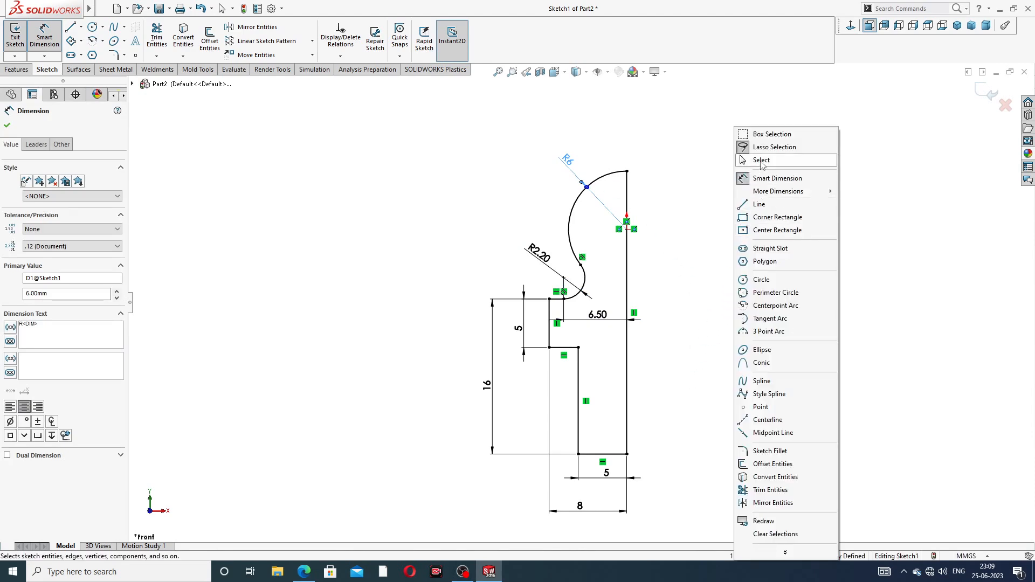
pyautogui.click(761, 160)
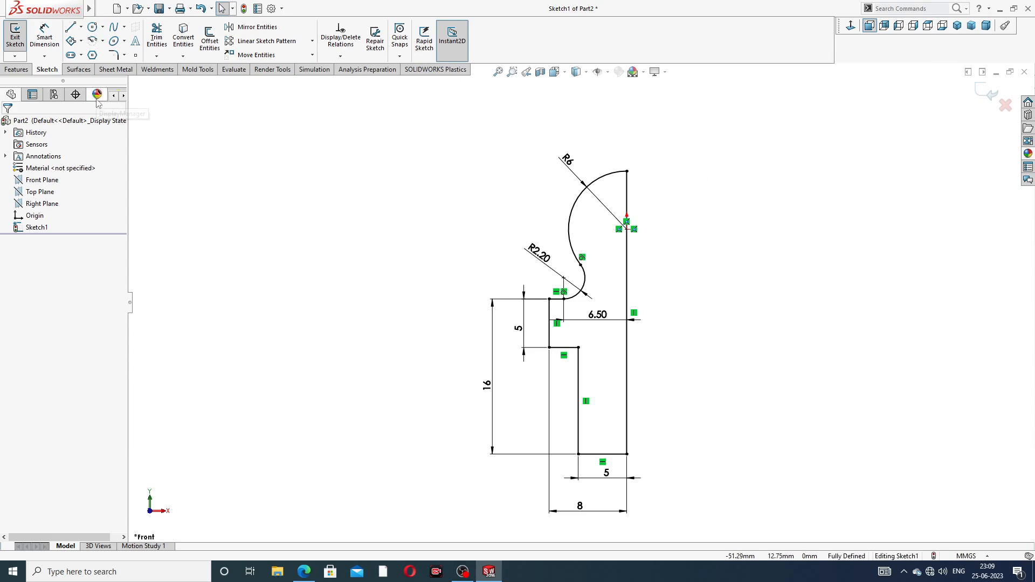
# Step: Check the reference drawing and revolve the closed profile 360 degrees about its vertical line into a solid body
pyautogui.click(302, 572)
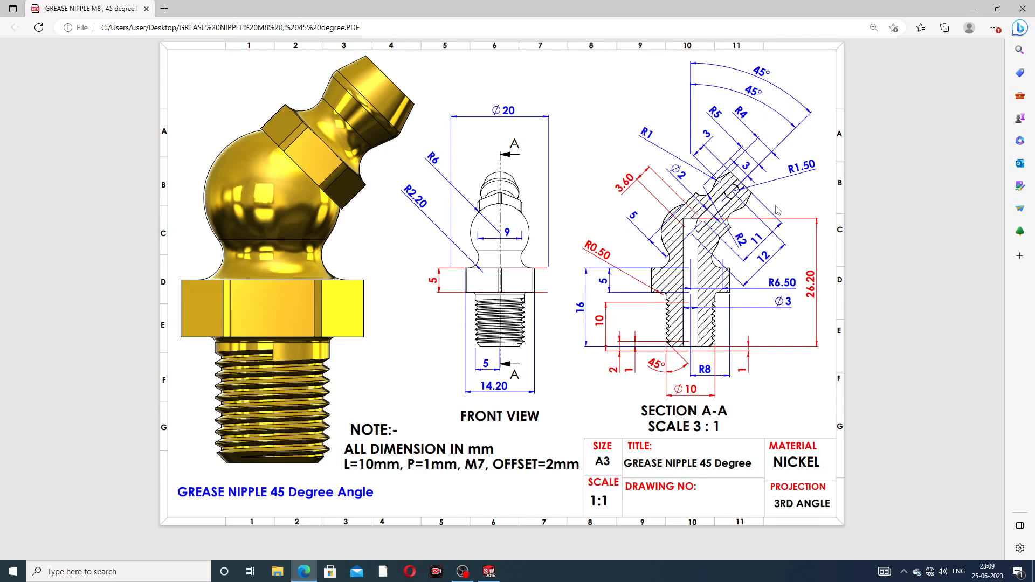
pyautogui.click(304, 572)
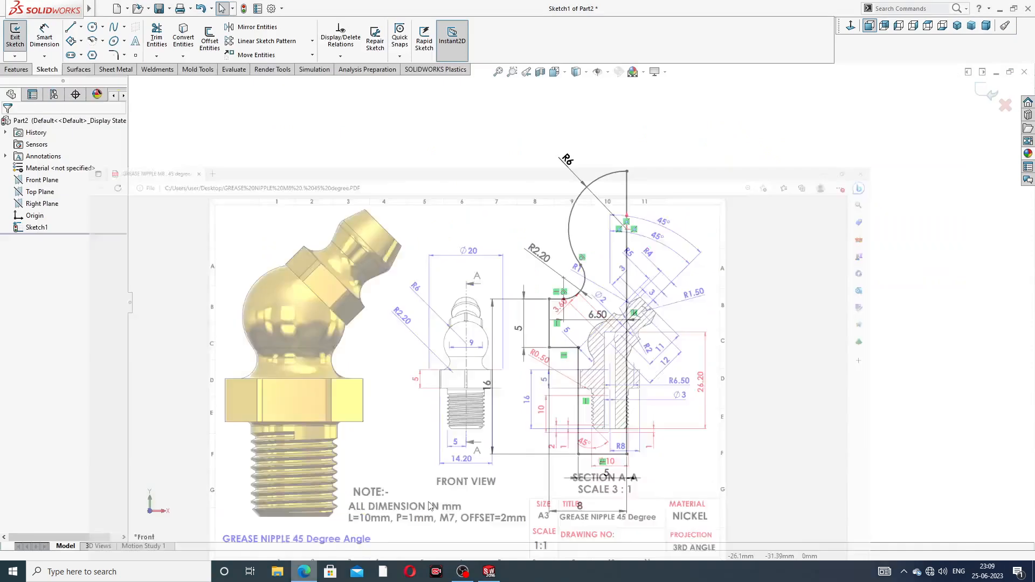
pyautogui.click(17, 69)
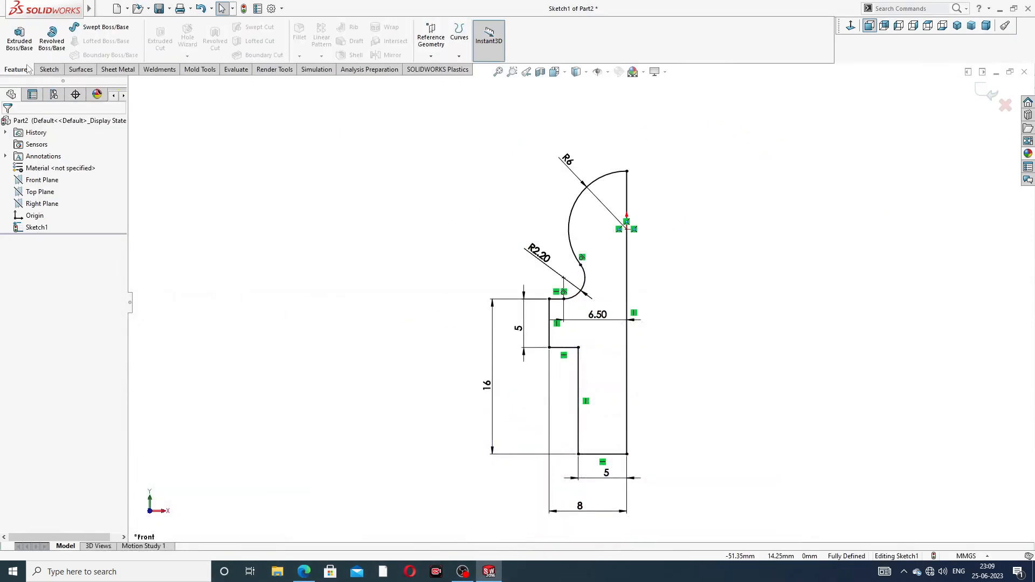
pyautogui.click(51, 37)
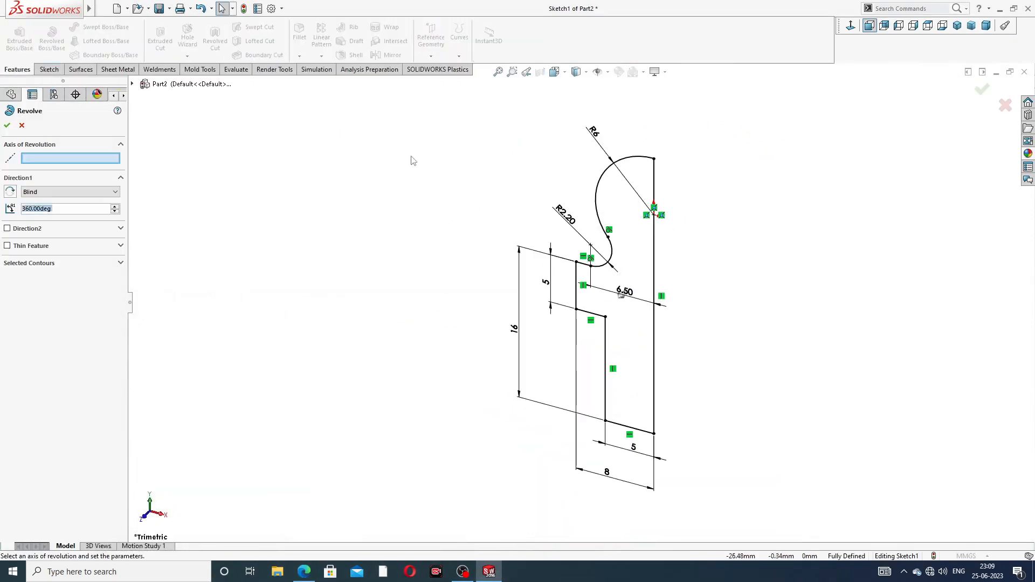
pyautogui.click(654, 262)
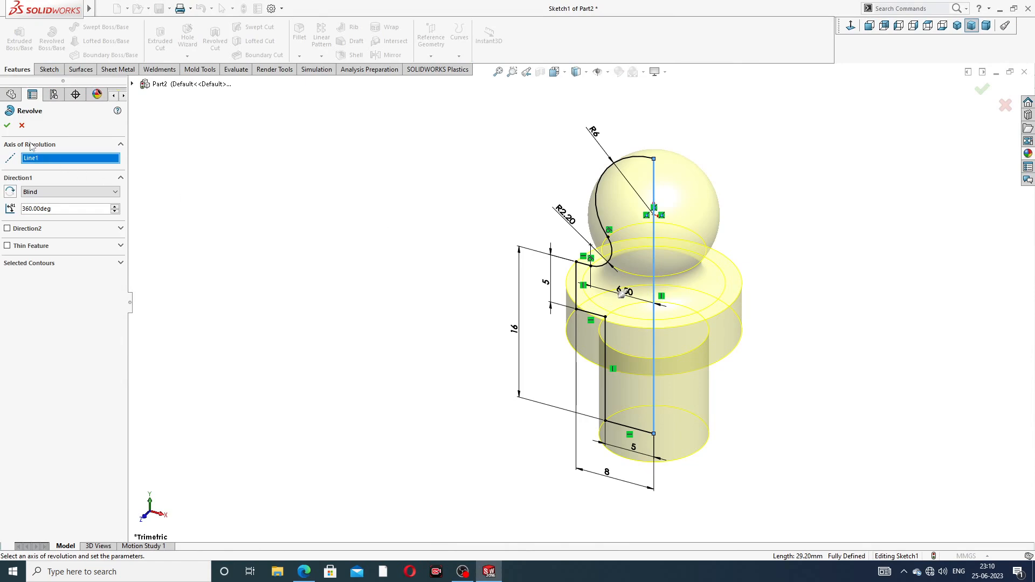
pyautogui.click(8, 126)
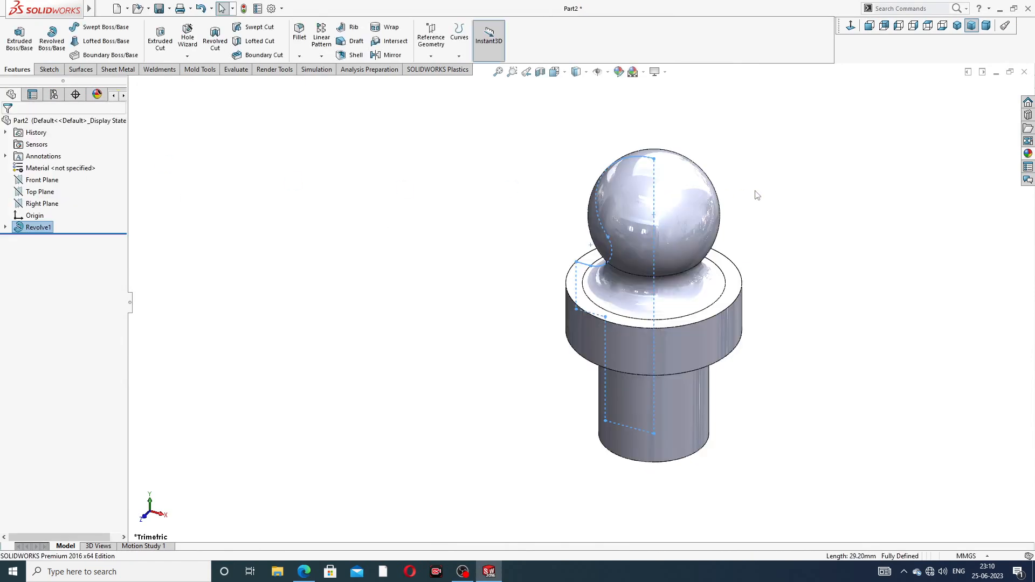
# Step: Fillet the edge where the shank meets the underside of the flange with a 0.5 mm radius
pyautogui.moveTo(767, 263); pyautogui.dragTo(709, 301, button='middle')
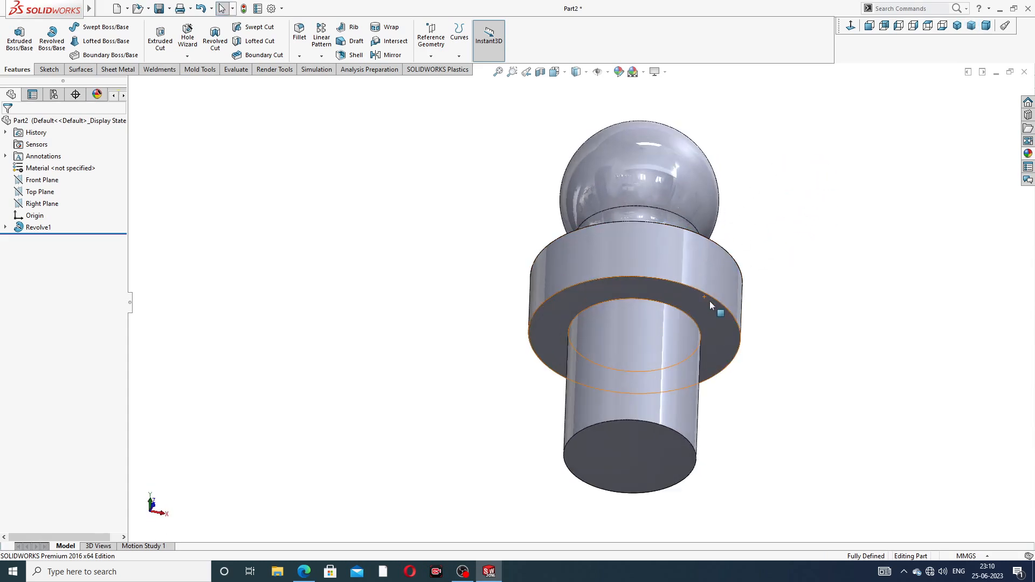
pyautogui.click(299, 32)
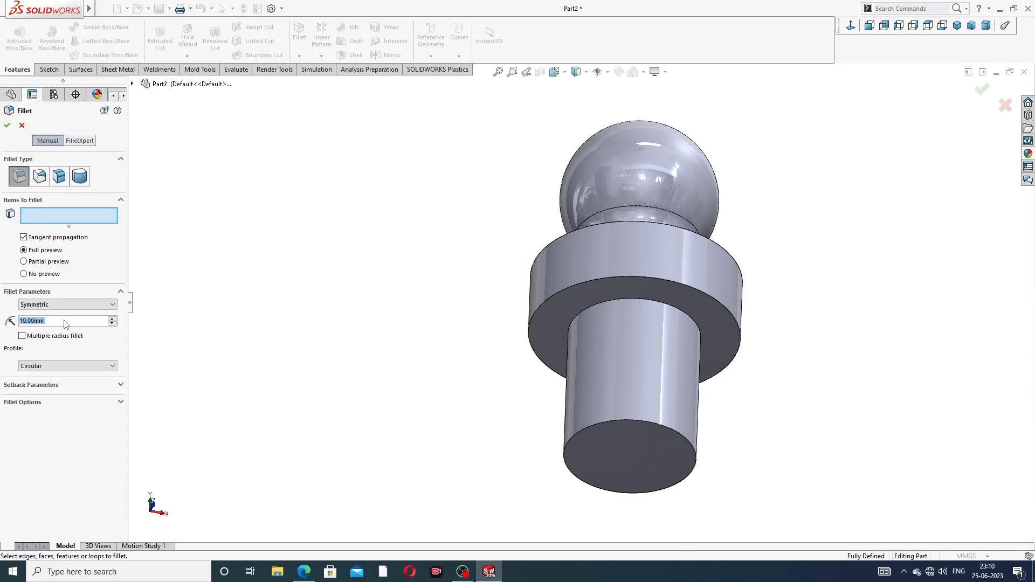
pyautogui.write('0.5')
pyautogui.press('Return')
pyautogui.click(647, 300)
pyautogui.click(981, 90)
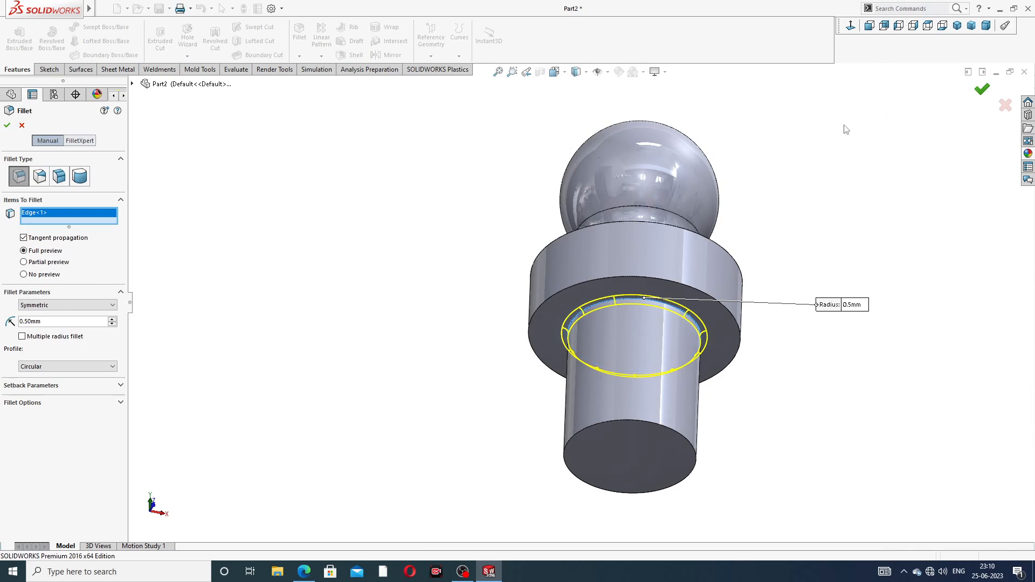
# Step: Chamfer the shank's bottom outer edge by 1 mm at 45 degrees
pyautogui.moveTo(468, 221); pyautogui.dragTo(459, 216, button='middle')
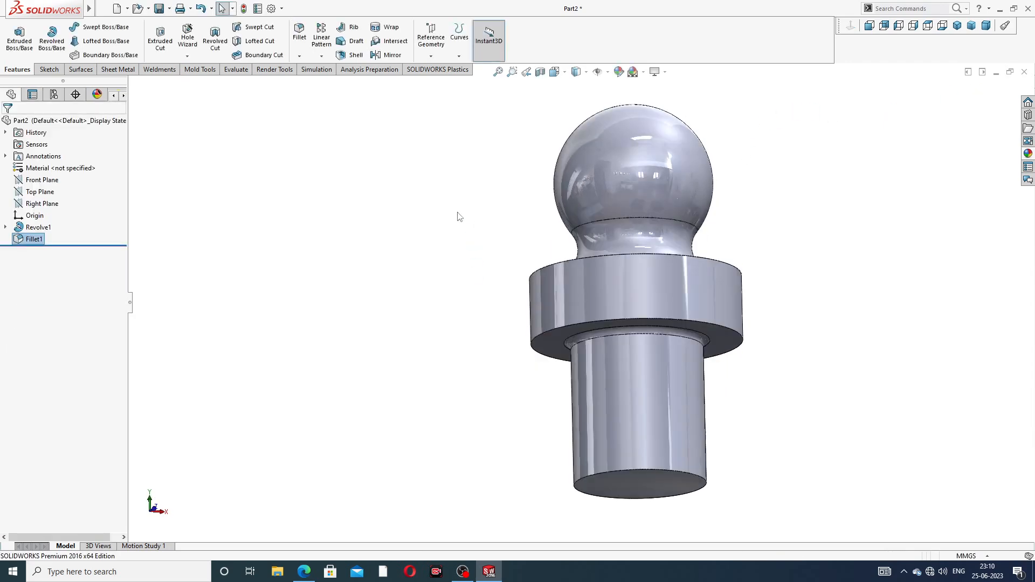
pyautogui.click(299, 56)
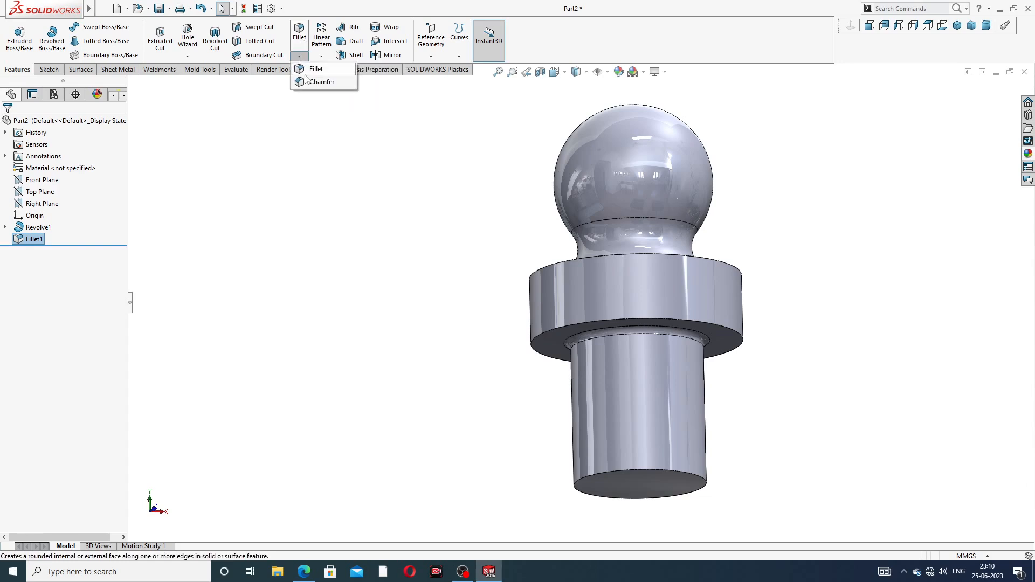
pyautogui.click(314, 83)
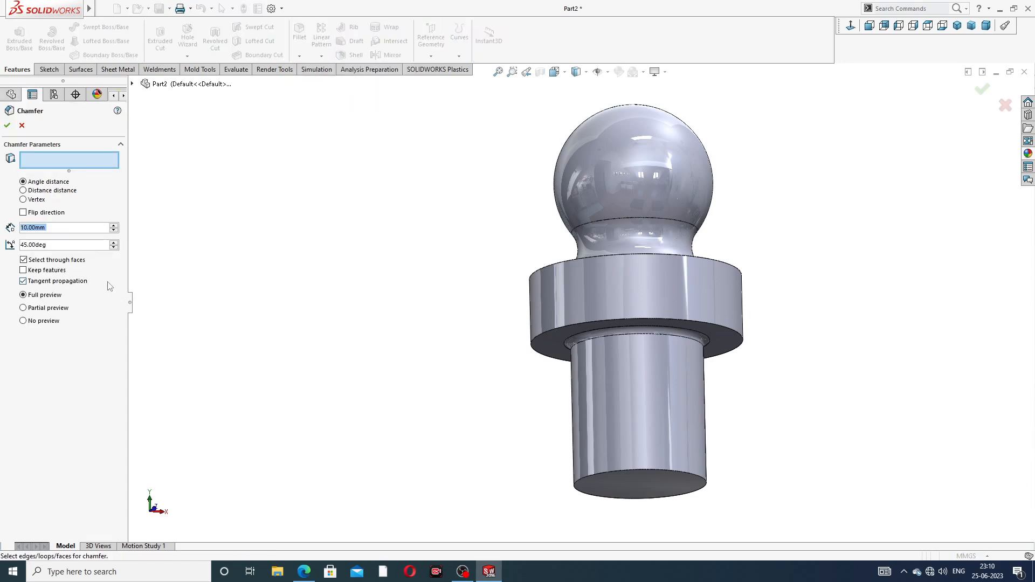
pyautogui.write('1')
pyautogui.press('Return')
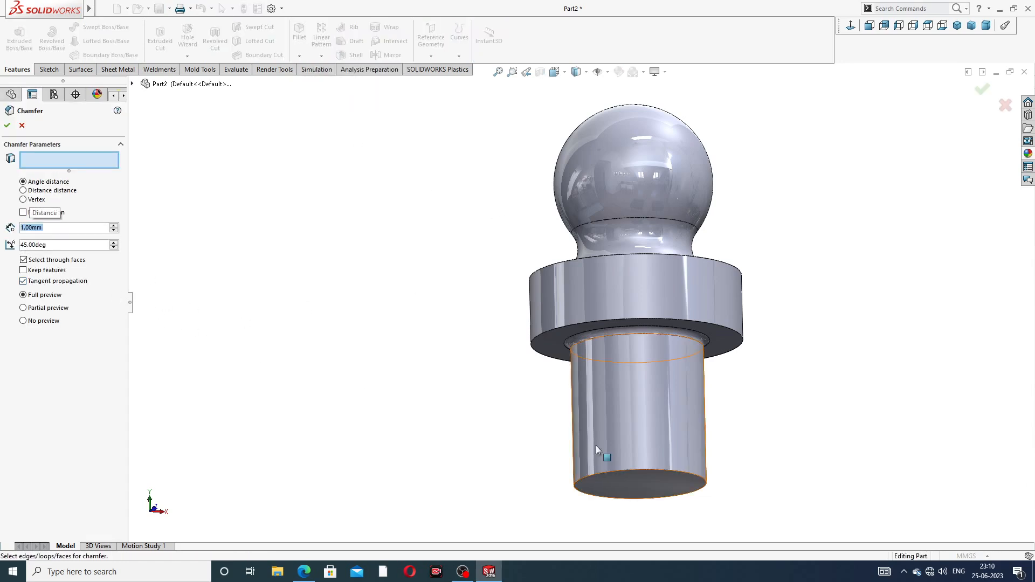
pyautogui.click(646, 468)
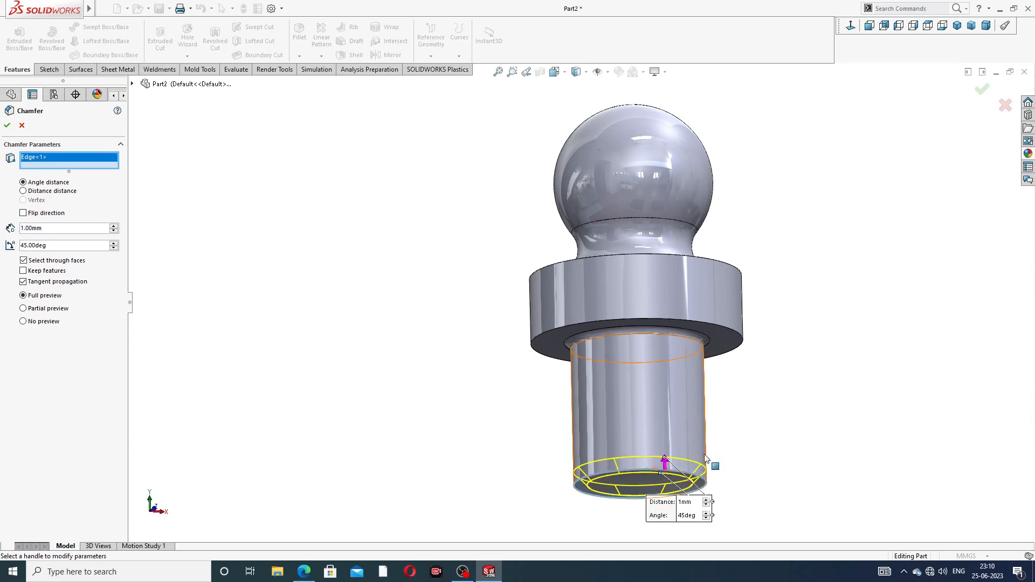
pyautogui.click(982, 91)
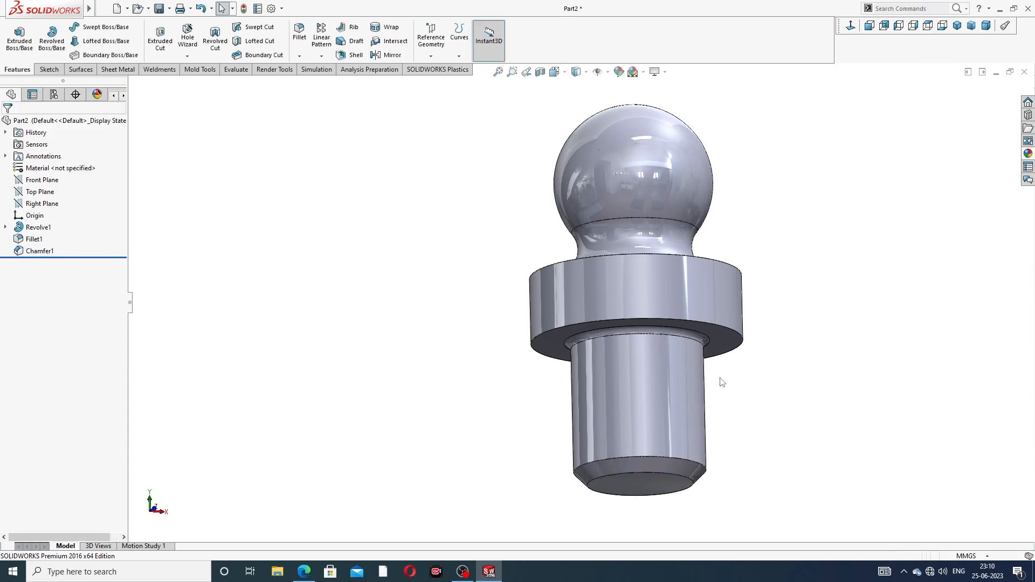
# Step: Sketch a circle about 3.1 mm in diameter on the shank's bottom face, centred on the origin
pyautogui.moveTo(722, 382); pyautogui.dragTo(675, 383, button='middle')
pyautogui.click(657, 396)
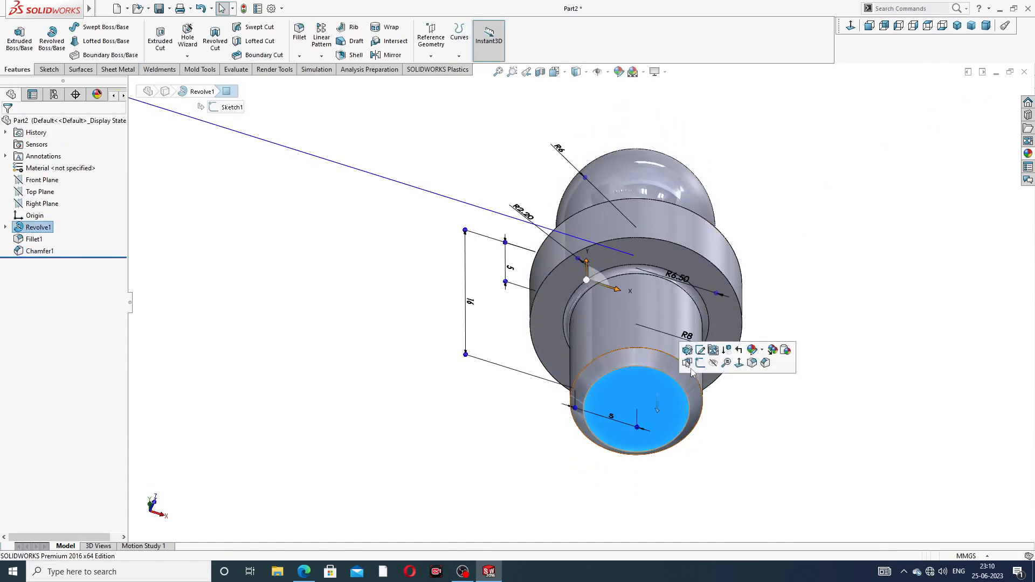
pyautogui.click(699, 363)
pyautogui.click(850, 26)
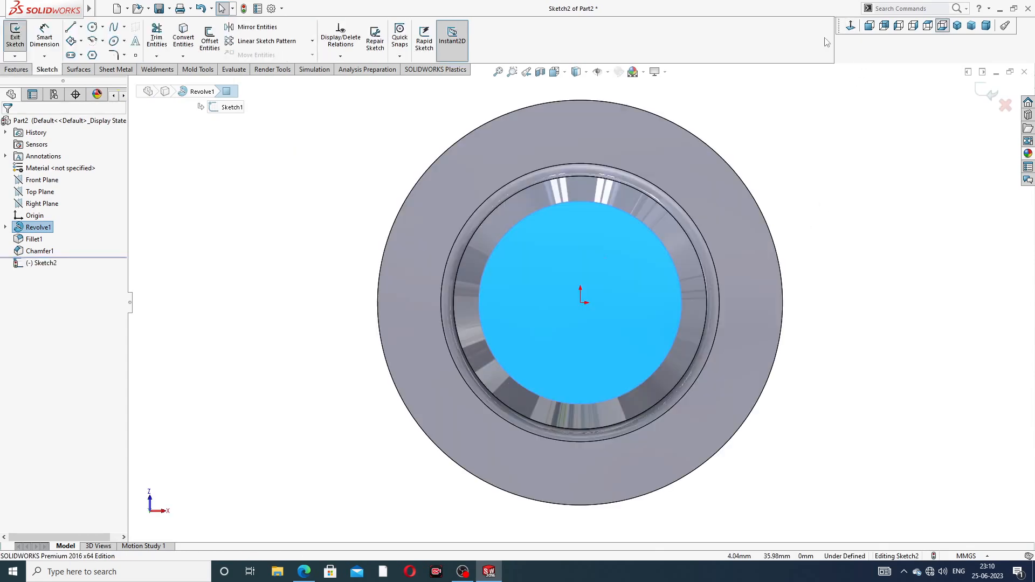
pyautogui.click(92, 27)
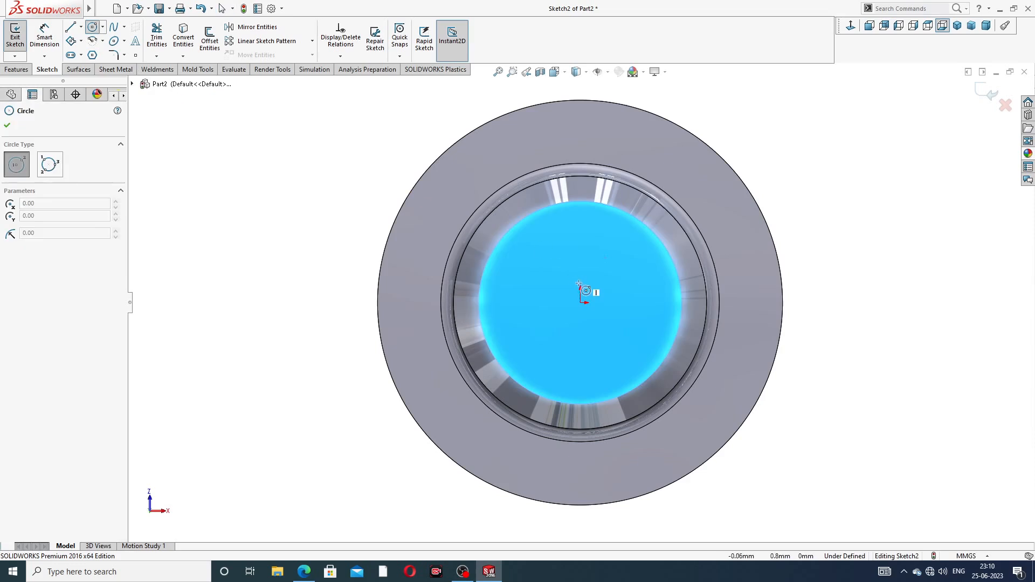
pyautogui.click(580, 302)
pyautogui.click(592, 266)
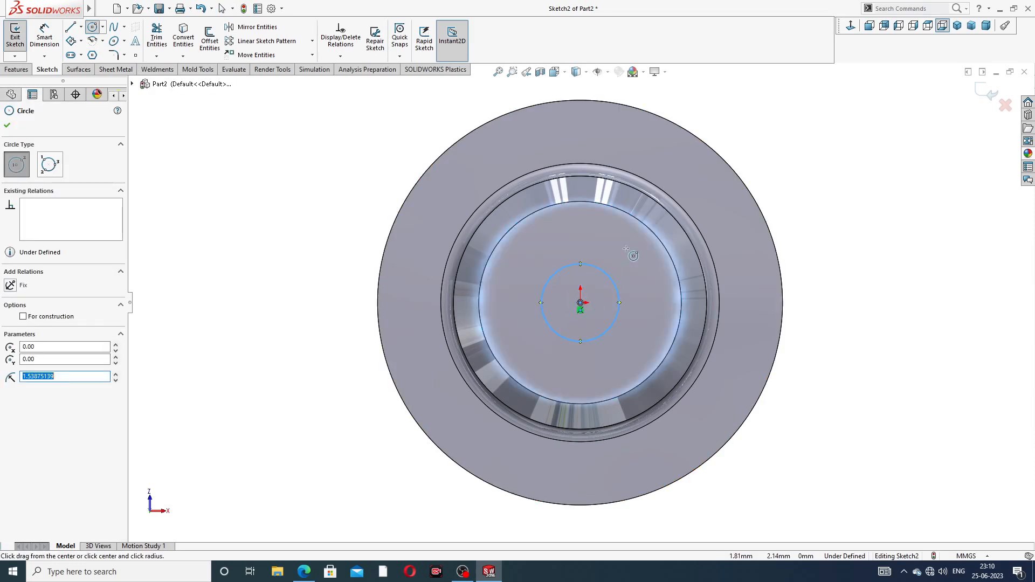
pyautogui.rightClick(628, 214)
pyautogui.click(659, 254)
# Step: Dimension the circle's diameter as 3 mm and exit dimensioning
pyautogui.click(44, 37)
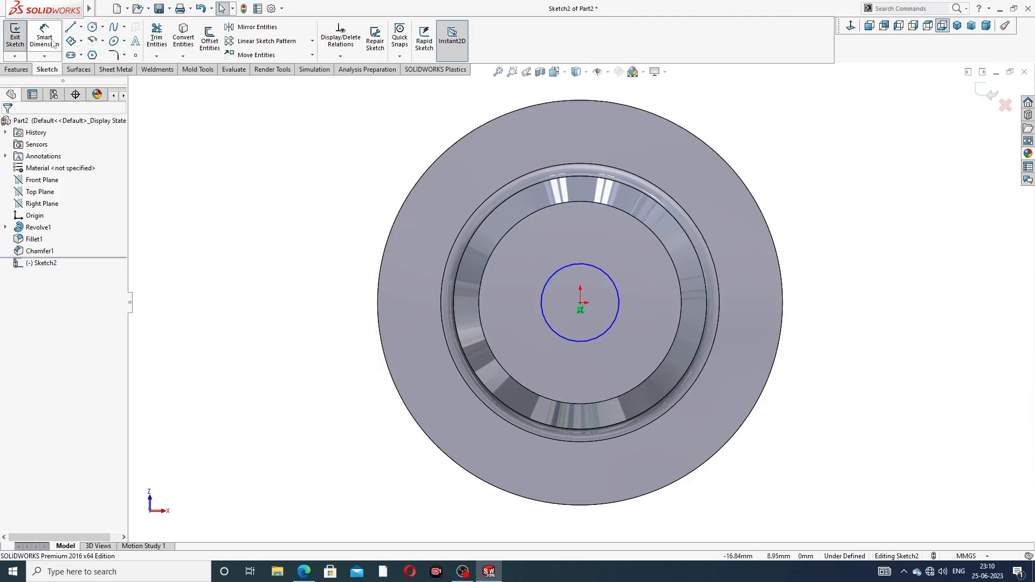
pyautogui.click(612, 280)
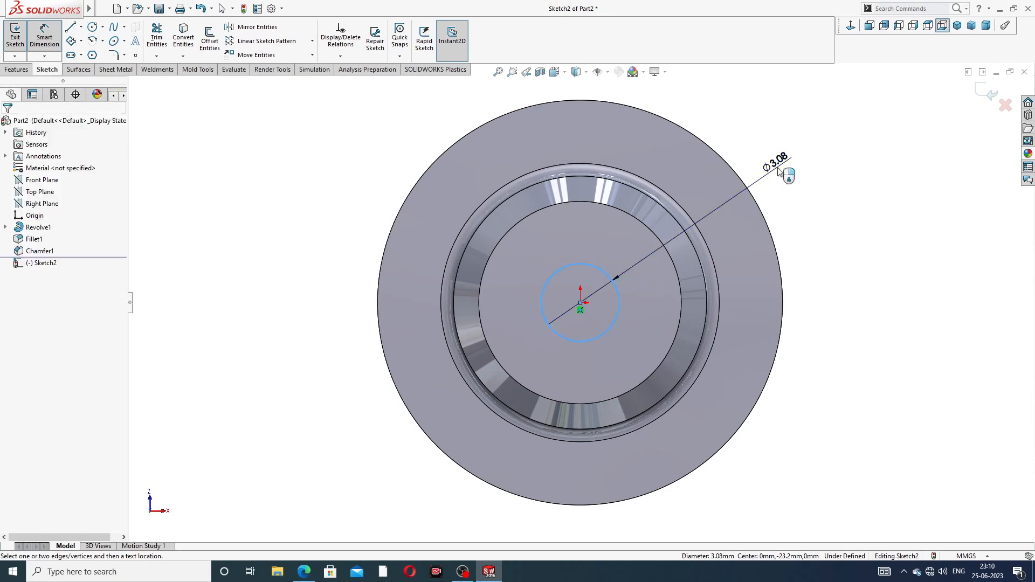
pyautogui.click(776, 173)
pyautogui.write('3')
pyautogui.press('Return')
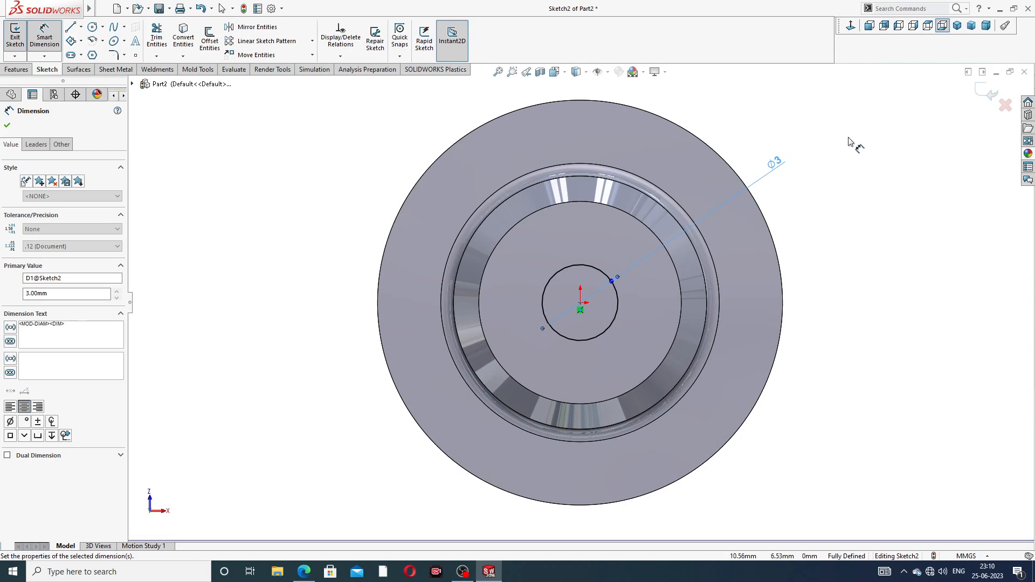
pyautogui.rightClick(852, 141)
pyautogui.click(878, 153)
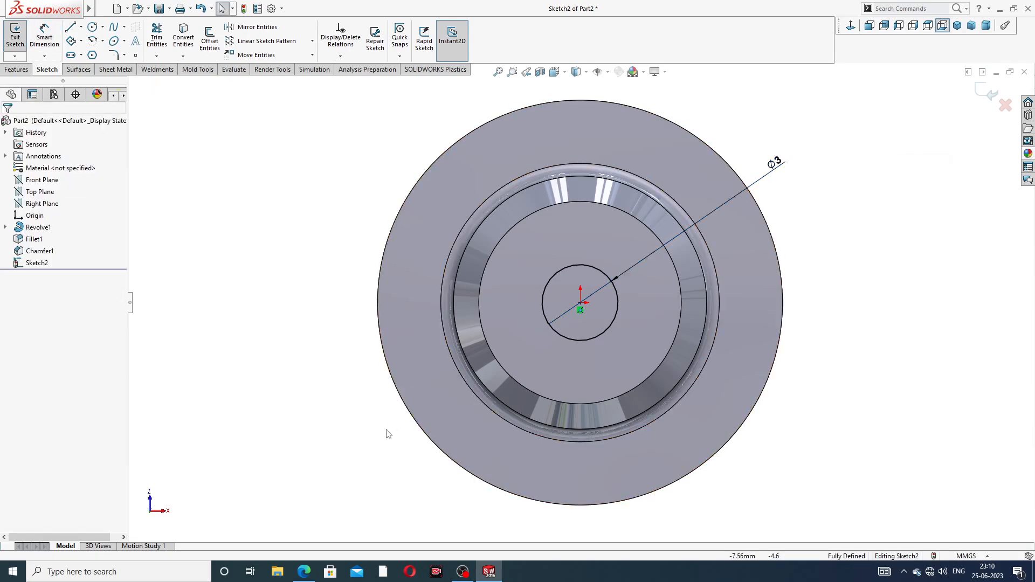
# Step: Check the bore depth in the reference drawing and cut the circle into the body as a blind hole 26.2 mm deep
pyautogui.click(304, 572)
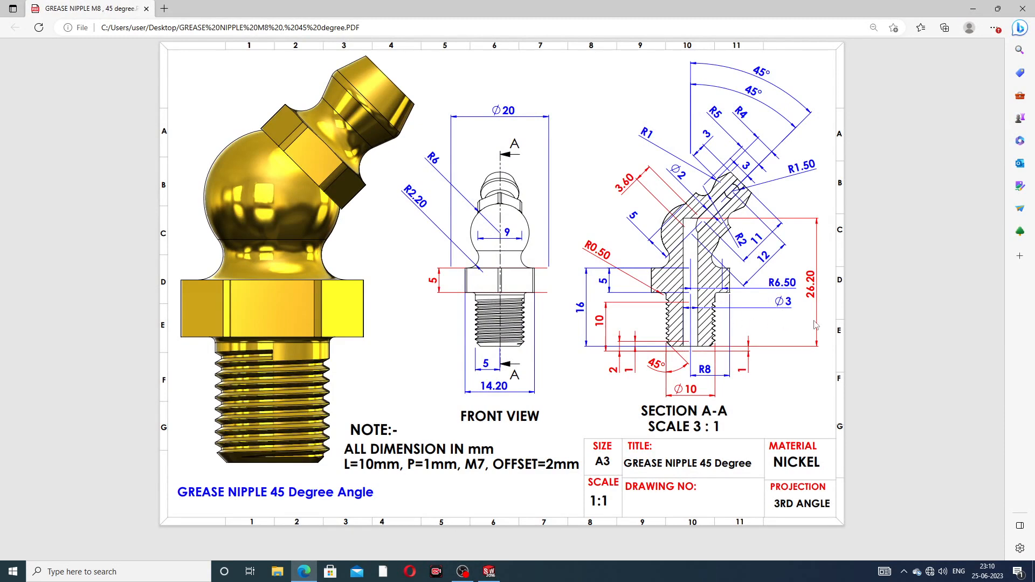
pyautogui.click(304, 572)
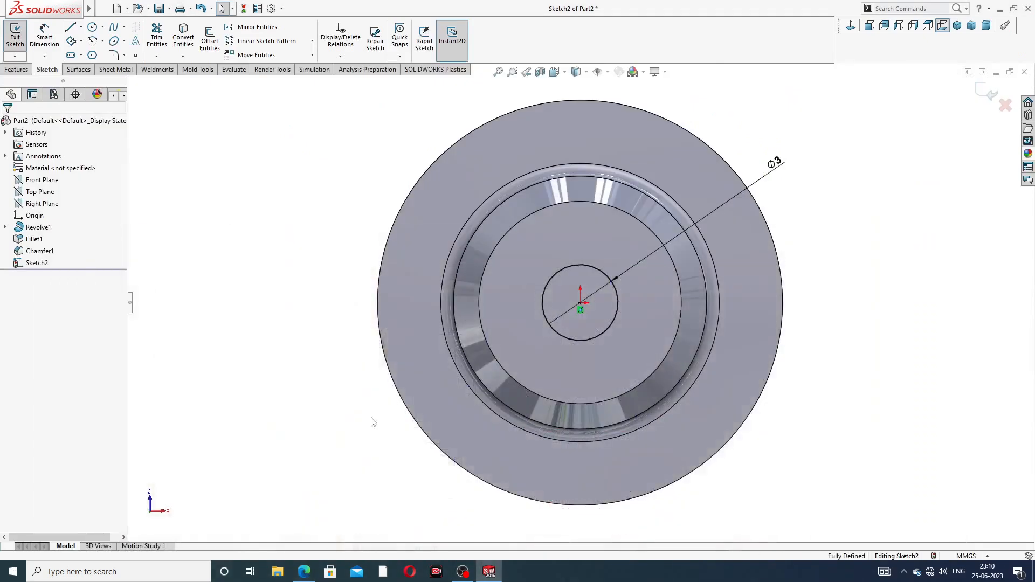
pyautogui.click(17, 69)
pyautogui.click(161, 38)
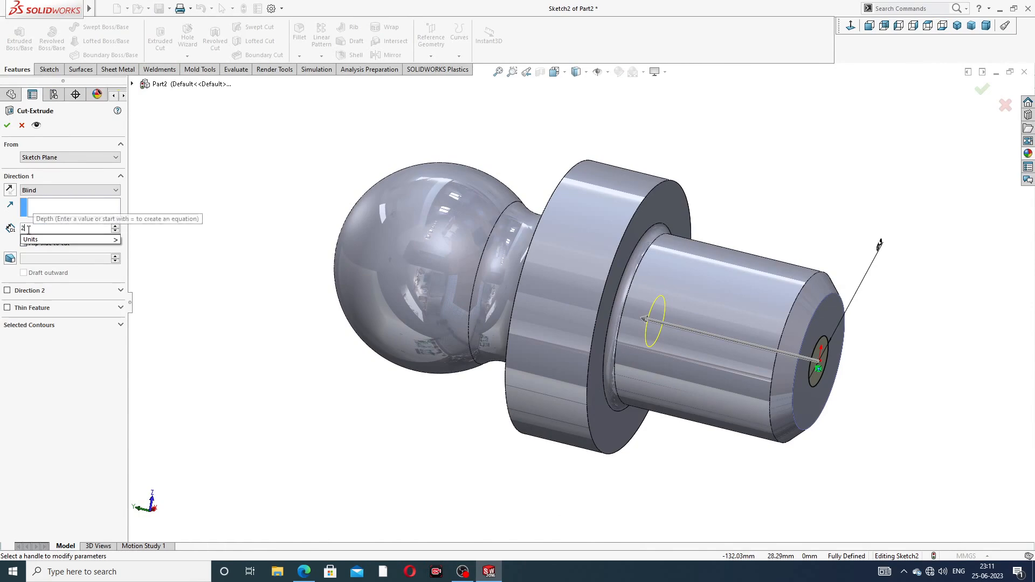
pyautogui.write('20')
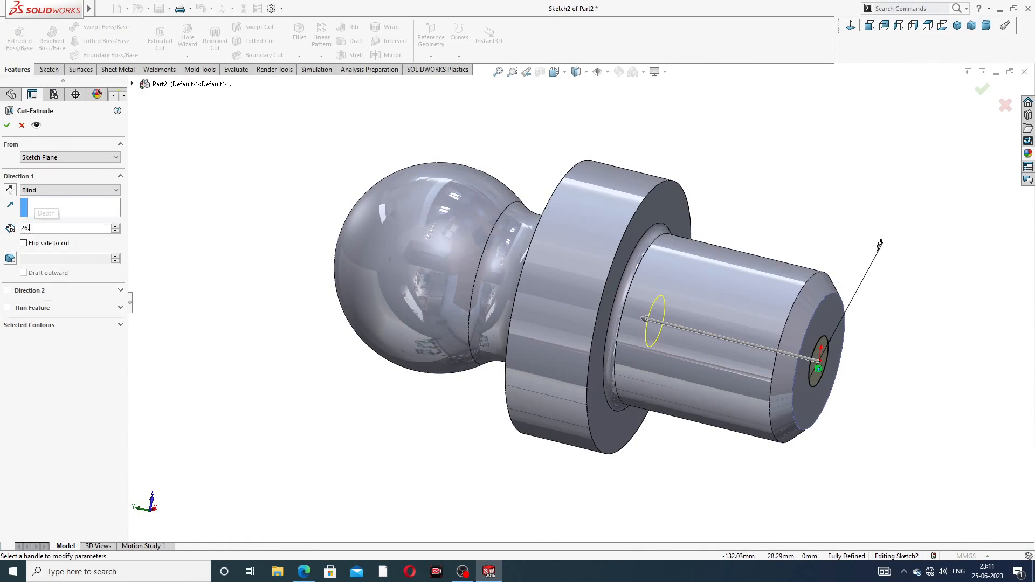
pyautogui.write('.2')
pyautogui.press('Return')
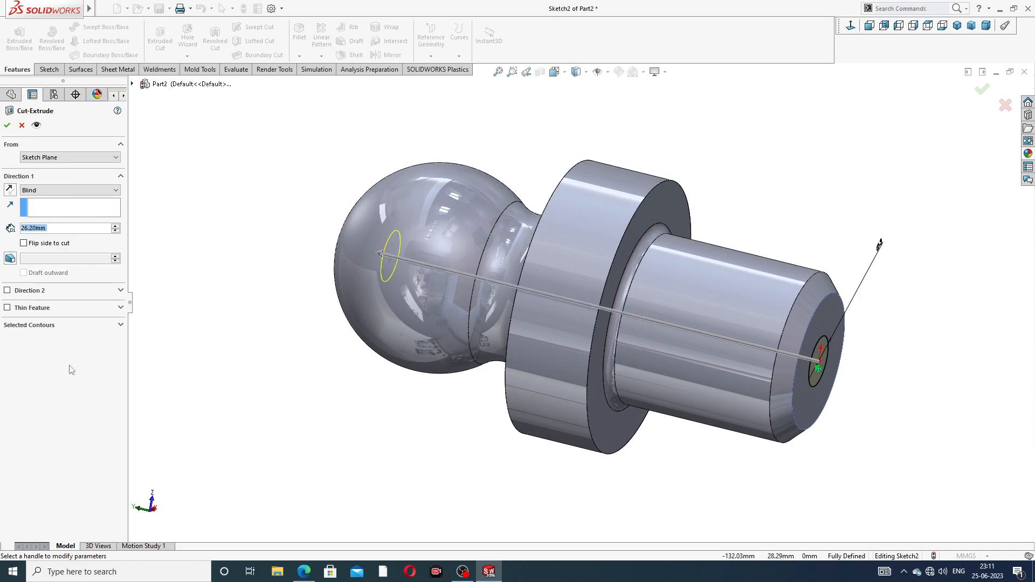
pyautogui.click(303, 573)
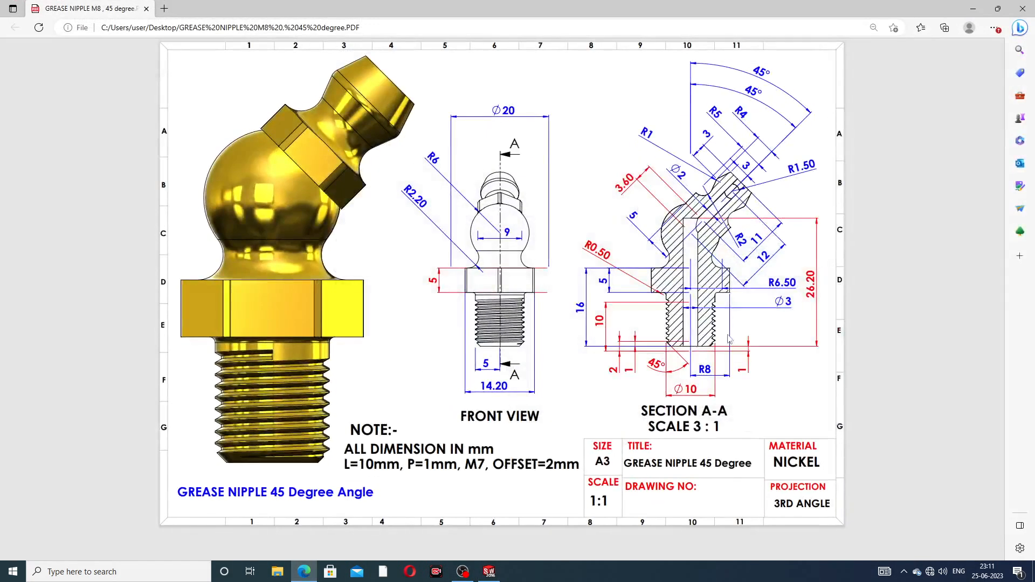
pyautogui.click(304, 571)
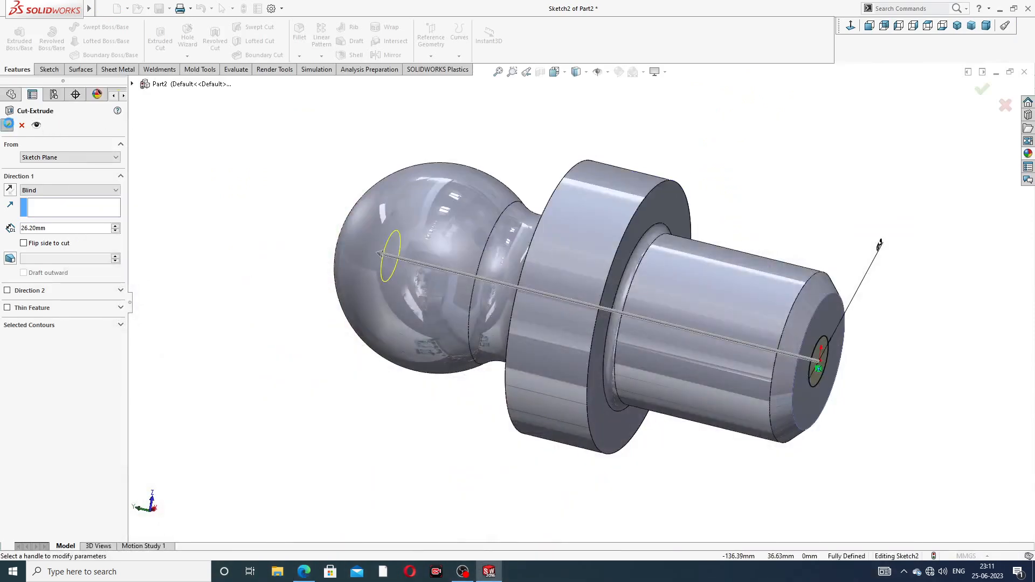
pyautogui.click(768, 131)
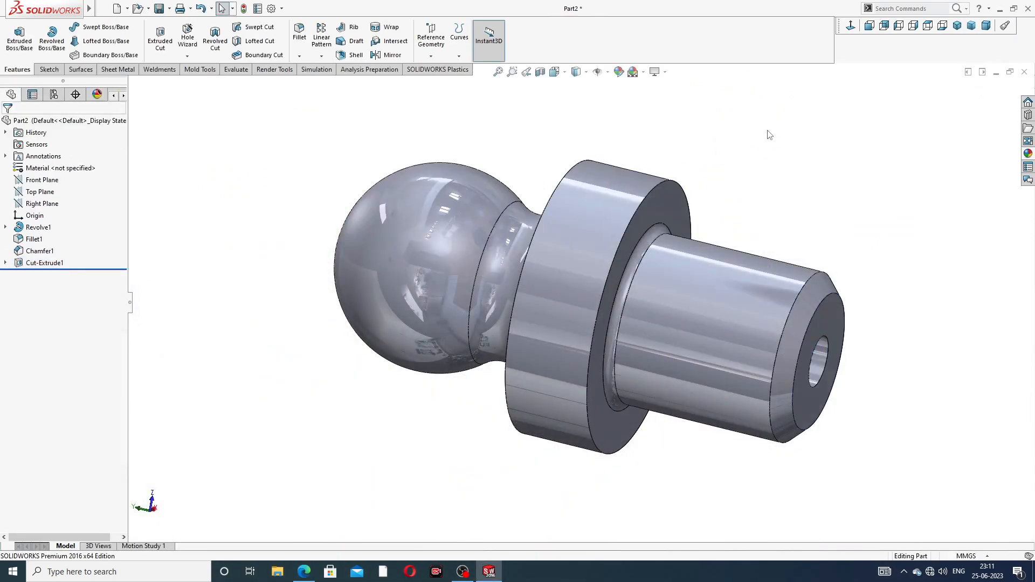
# Step: Sketch a six-sided polygon about 15.6 mm across flats on the flange's ball-side face, centred on the origin
pyautogui.scroll(2, 750, 189)
pyautogui.moveTo(739, 204); pyautogui.dragTo(726, 248, button='middle')
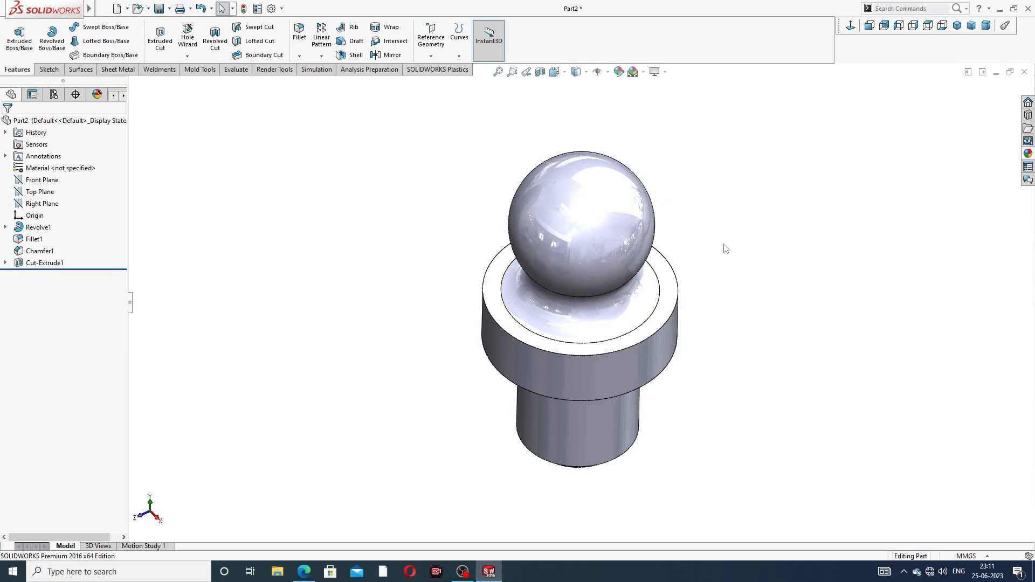
pyautogui.click(671, 290)
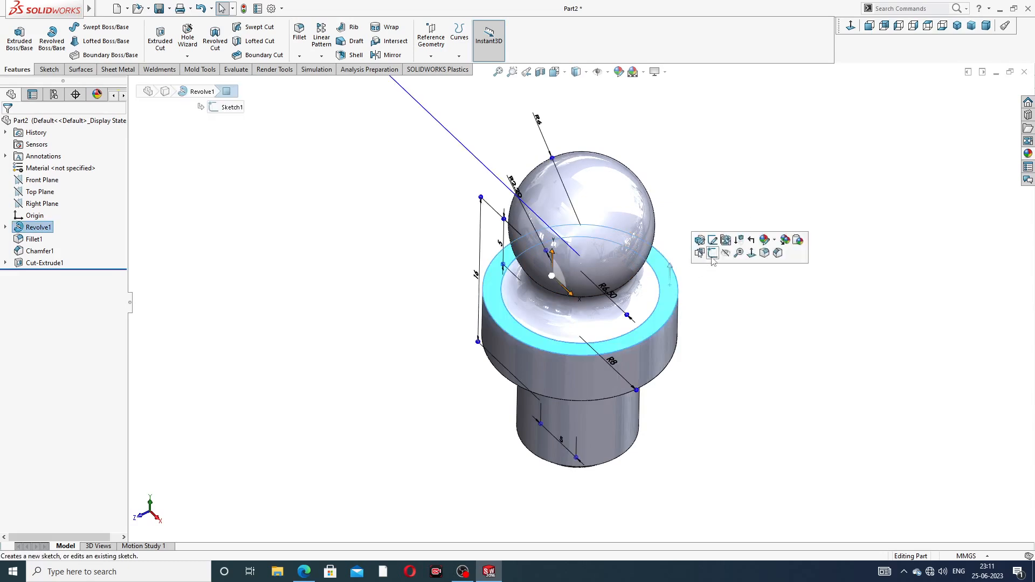
pyautogui.click(851, 26)
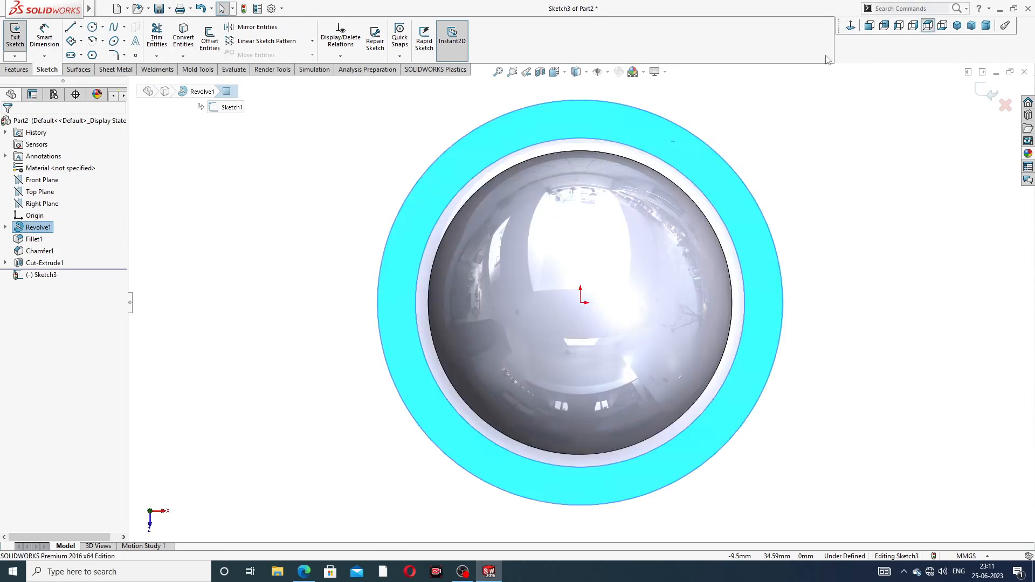
pyautogui.scroll(2, 645, 127)
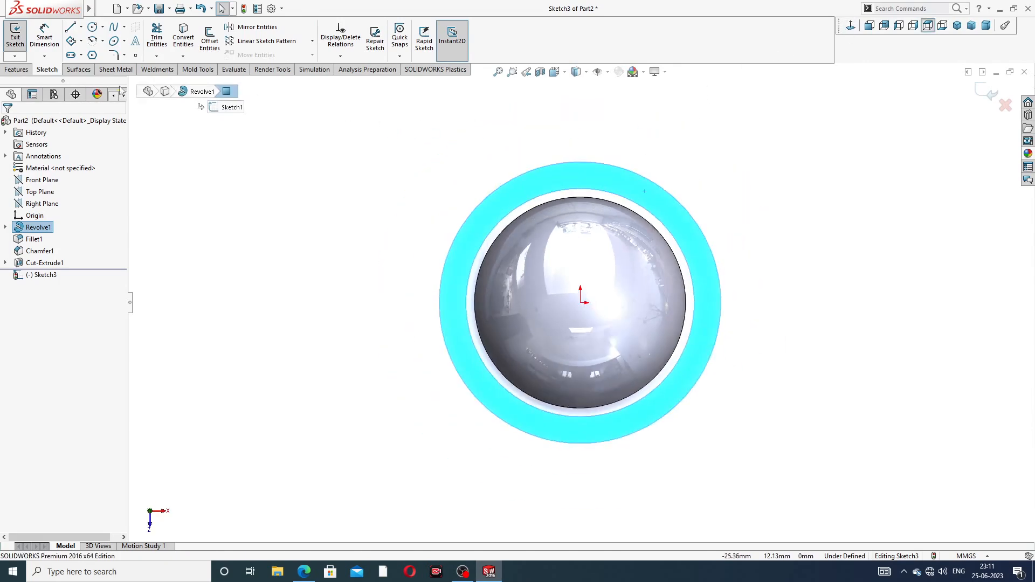
pyautogui.click(92, 55)
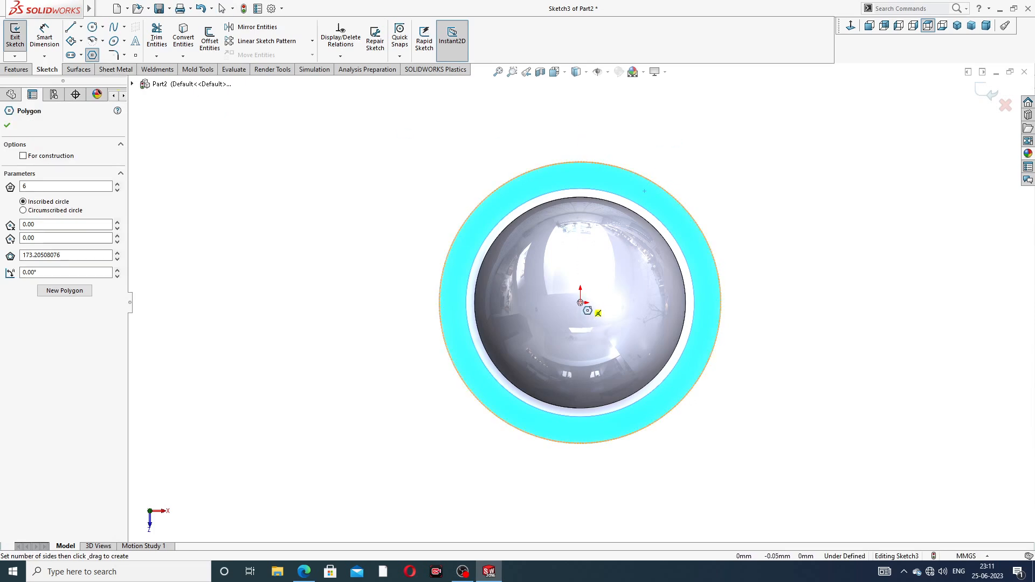
pyautogui.click(580, 302)
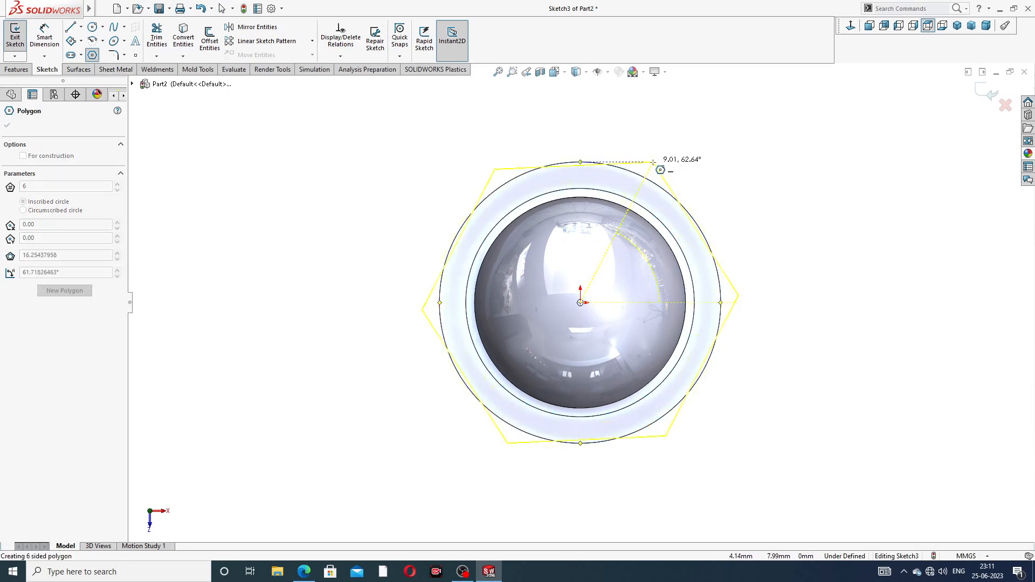
pyautogui.click(653, 162)
pyautogui.rightClick(691, 151)
pyautogui.click(712, 160)
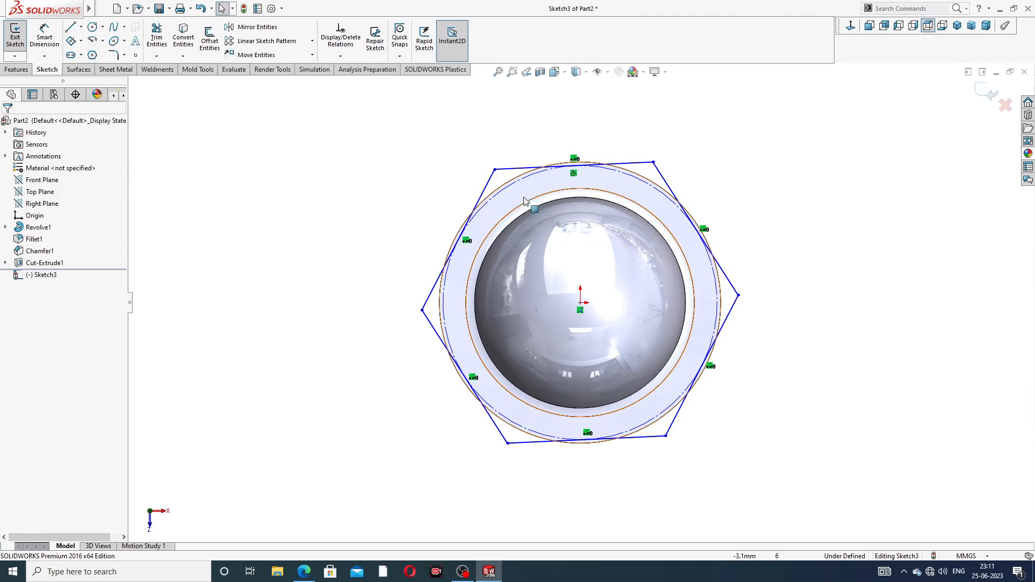
# Step: Constrain one slanted side of the hexagon to be vertical
pyautogui.click(489, 184)
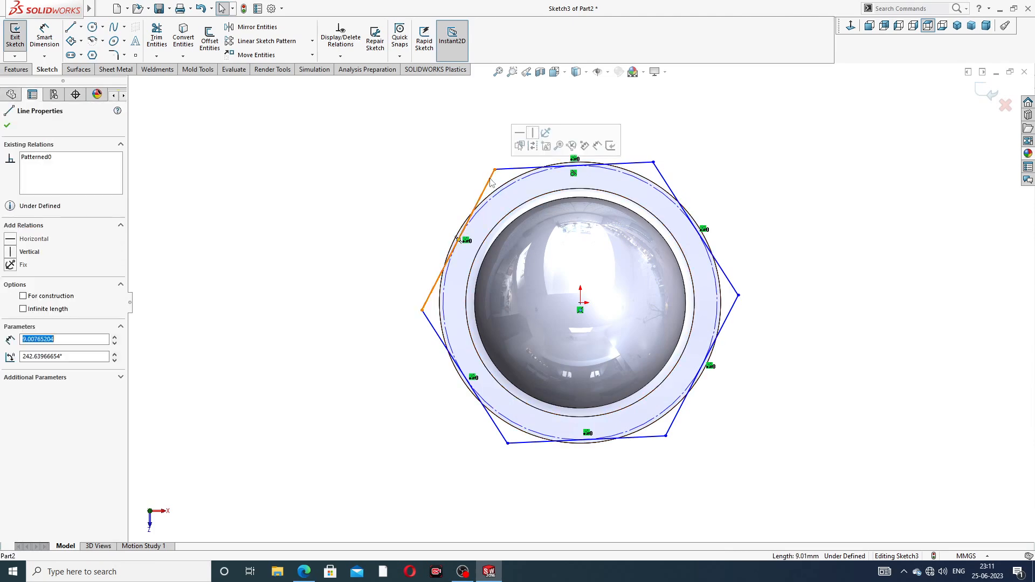
pyautogui.click(532, 133)
pyautogui.click(424, 161)
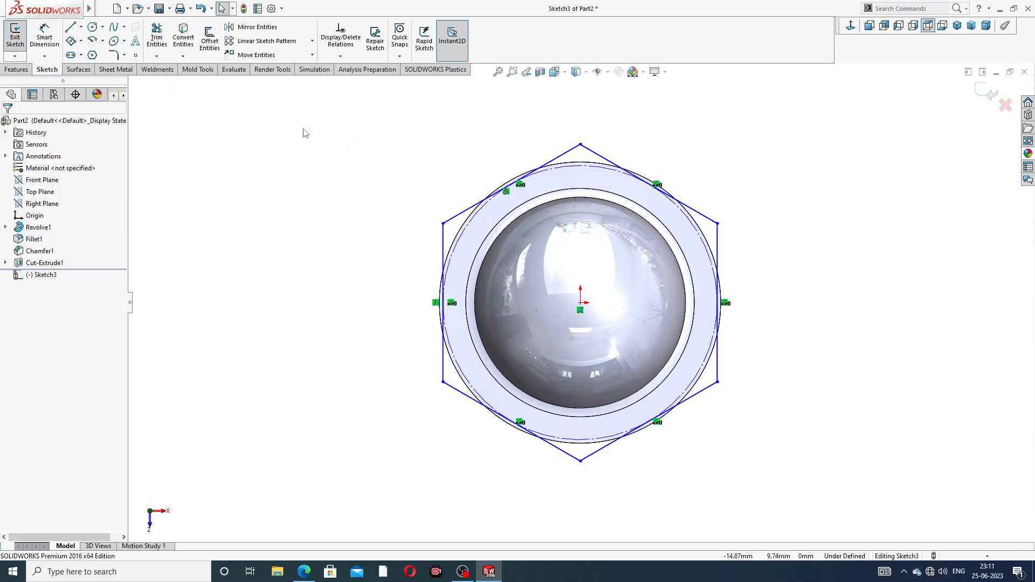
pyautogui.click(46, 38)
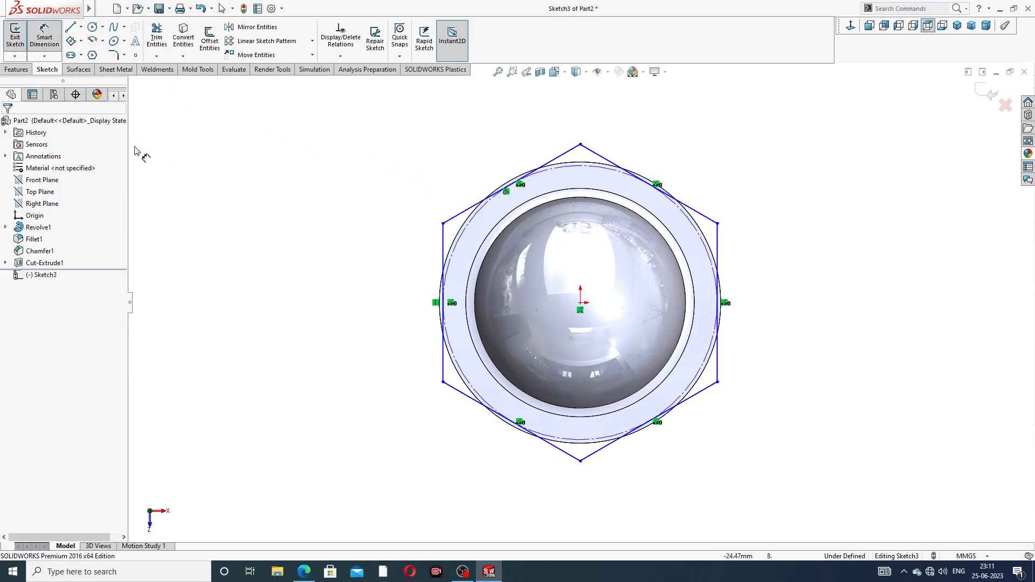
pyautogui.click(51, 42)
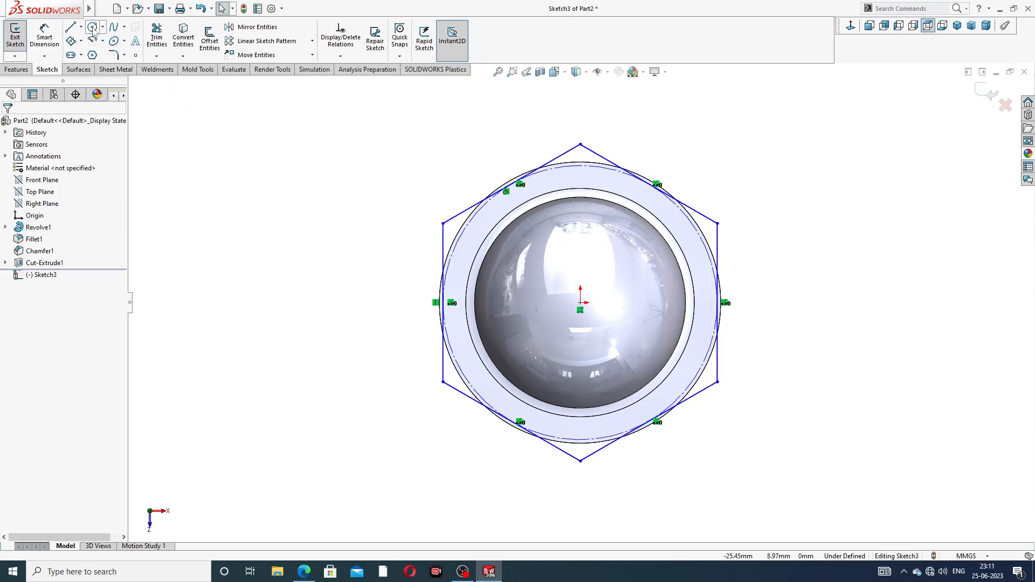
# Step: Sketch a circle about 19.8 mm in diameter around the hexagon, centred on the origin
pyautogui.click(93, 29)
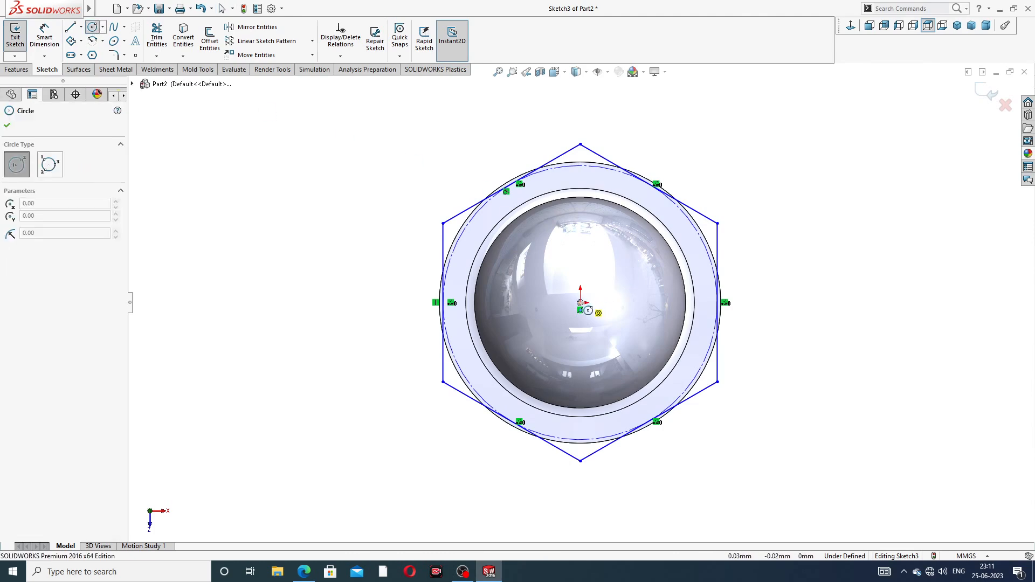
pyautogui.click(580, 302)
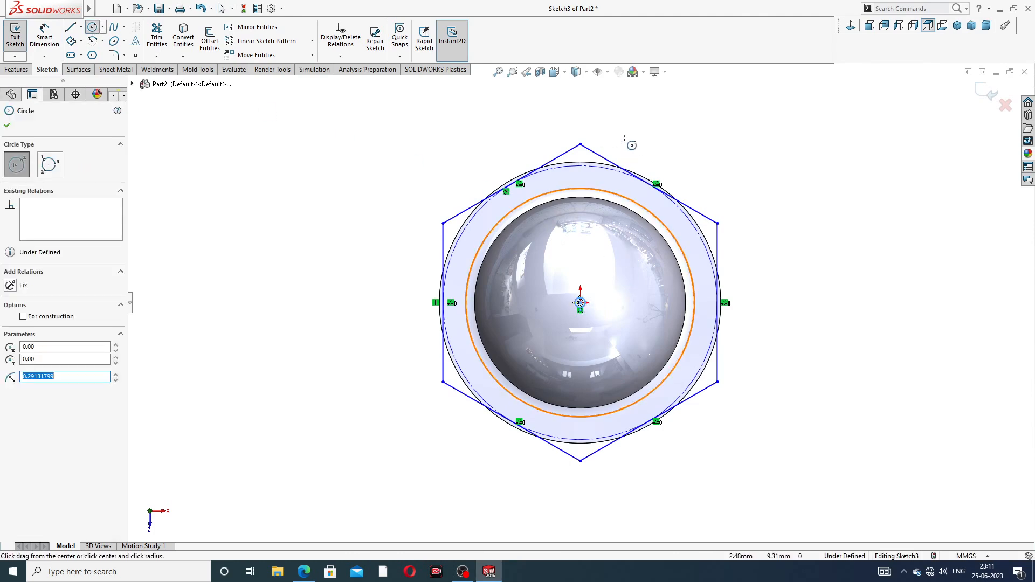
pyautogui.rightClick(728, 173)
pyautogui.click(756, 188)
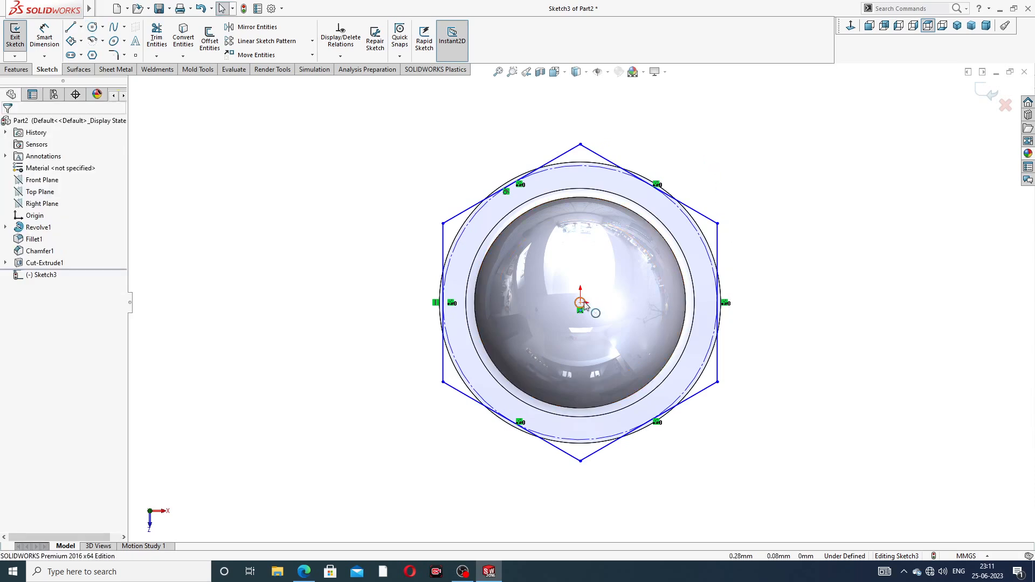
pyautogui.moveTo(585, 303); pyautogui.dragTo(665, 148)
pyautogui.click(717, 131)
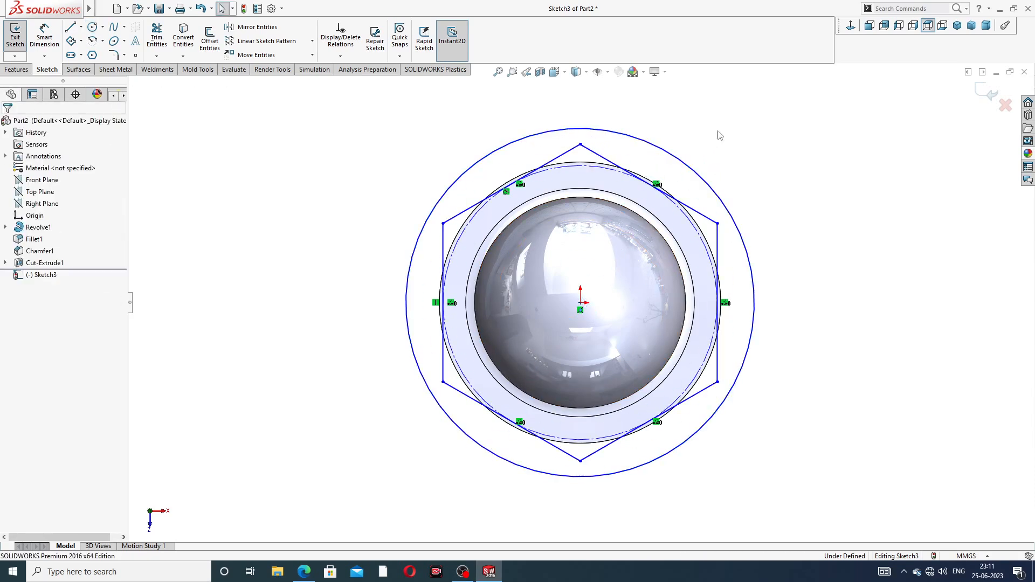
# Step: Check the outer diameter in the reference drawing and dimension the surrounding circle's diameter as 20 mm
pyautogui.click(44, 37)
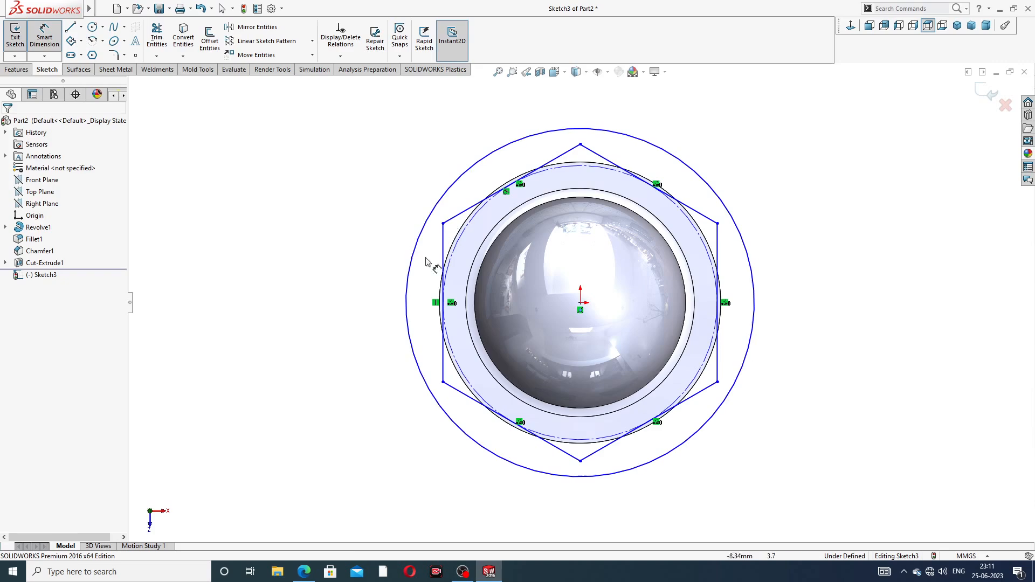
pyautogui.click(304, 571)
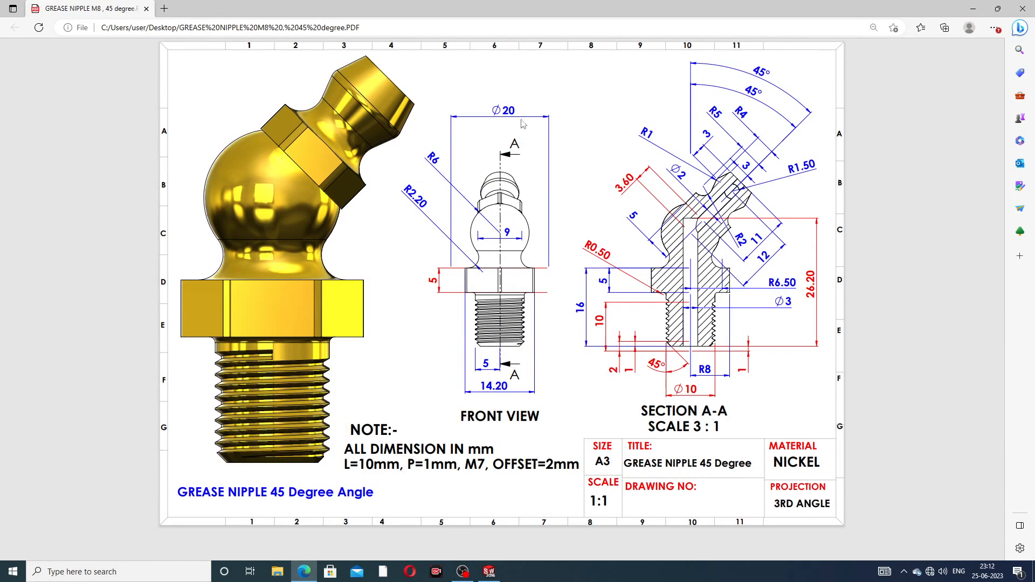
pyautogui.click(304, 571)
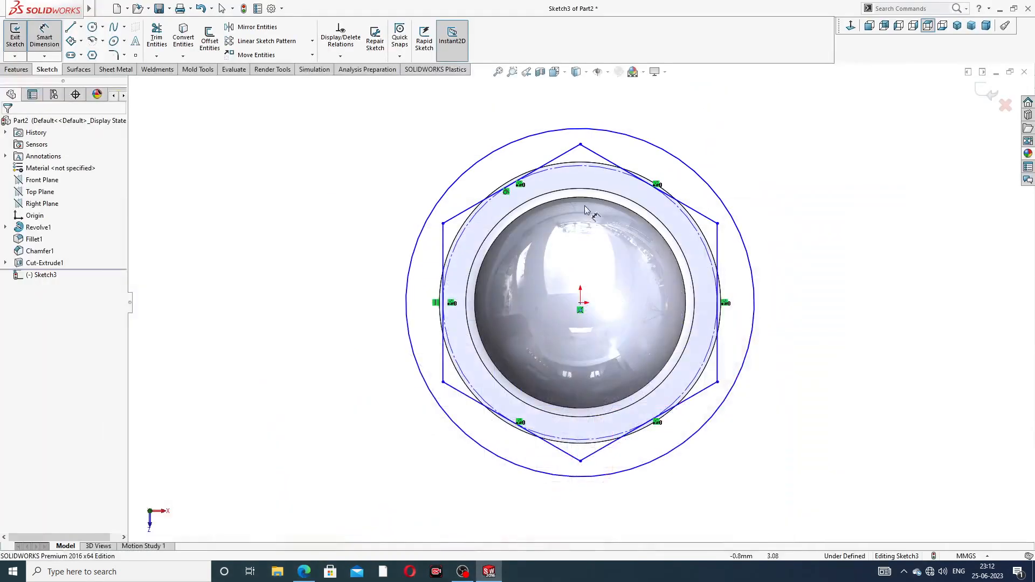
pyautogui.click(635, 139)
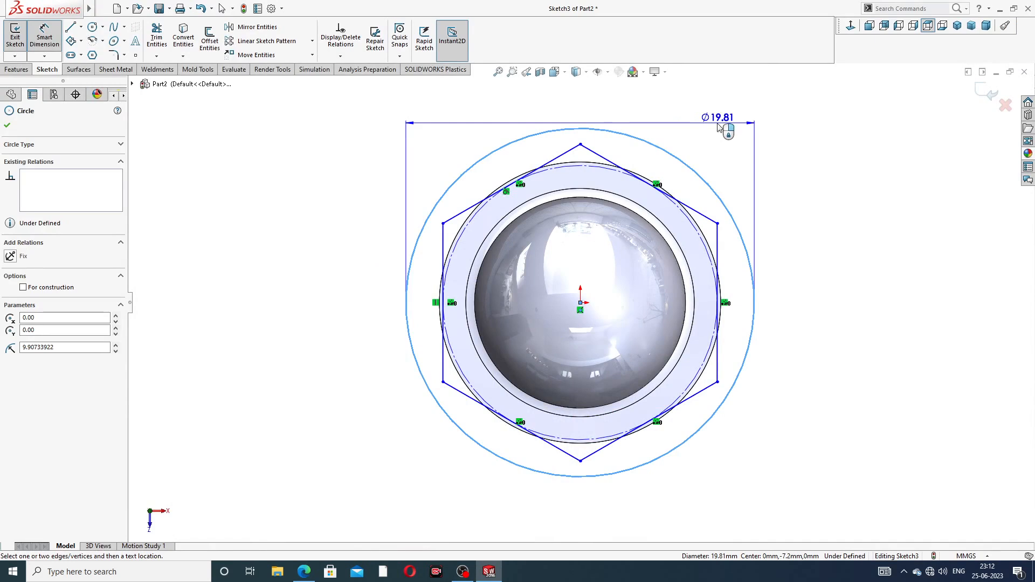
pyautogui.click(763, 121)
pyautogui.write('20')
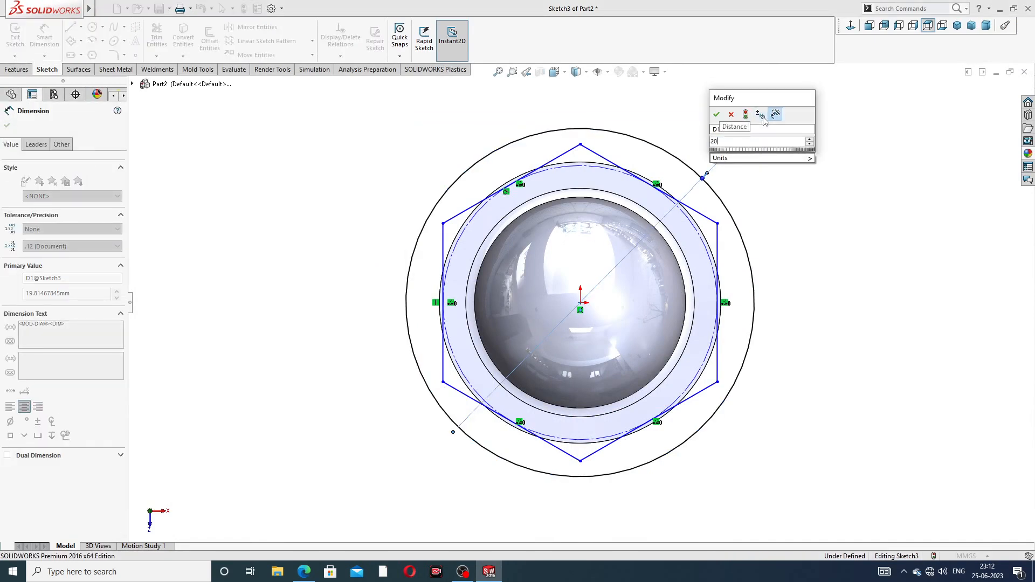
pyautogui.press('Return')
pyautogui.click(770, 144)
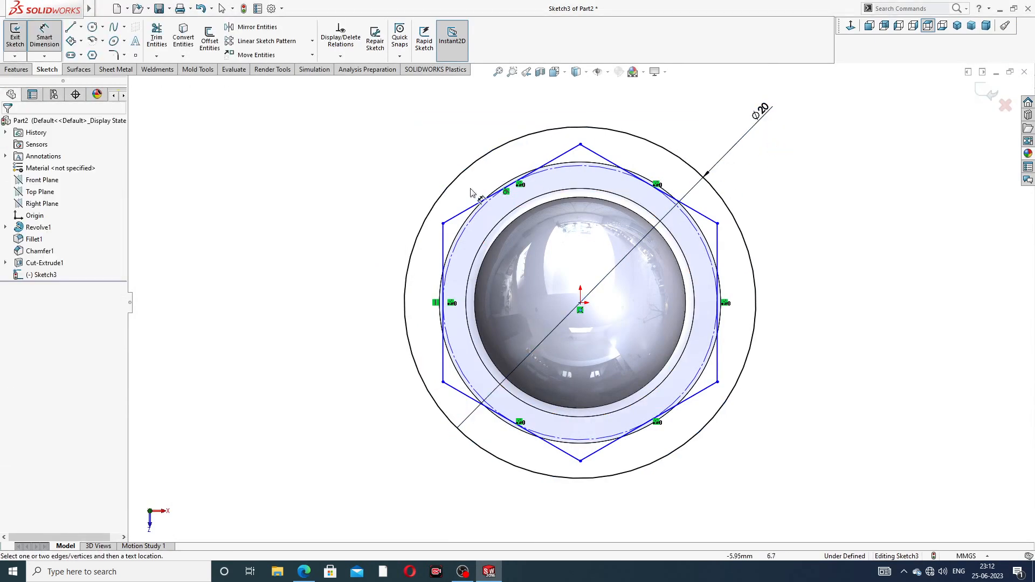
# Step: Dimension the hexagon's width across flats as 14.2 mm and exit dimensioning
pyautogui.click(443, 223)
pyautogui.click(718, 223)
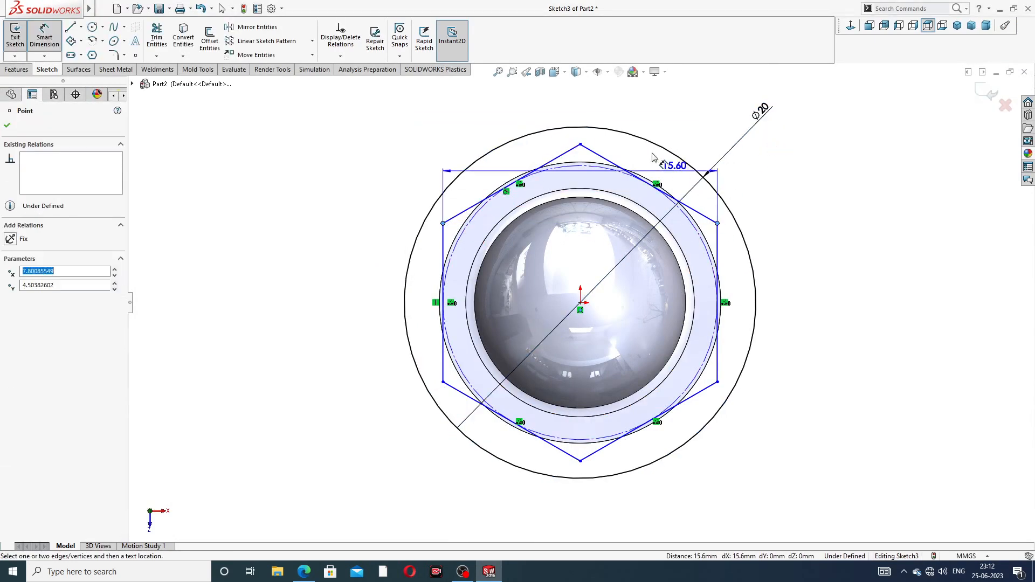
pyautogui.click(590, 114)
pyautogui.write('14')
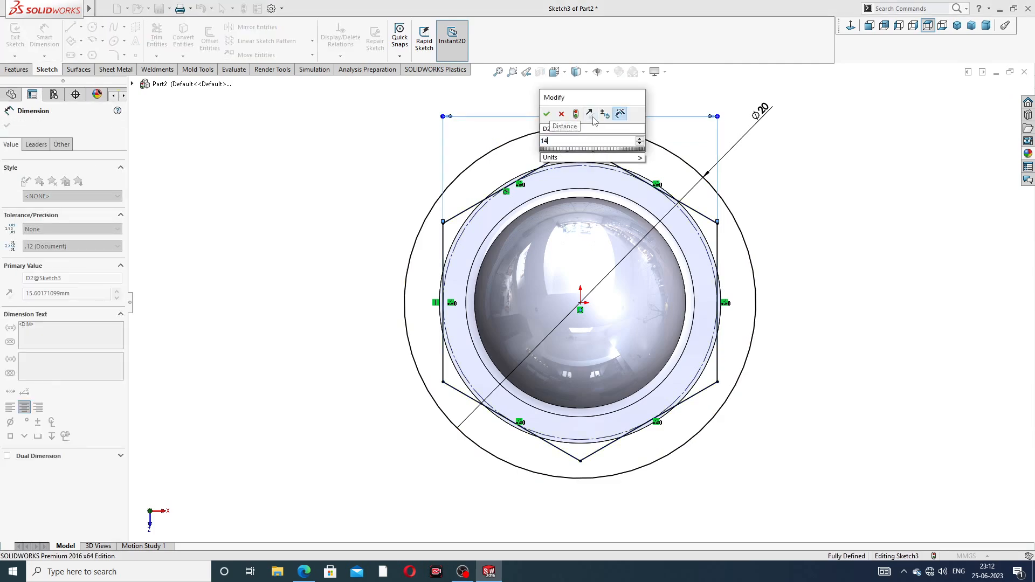
pyautogui.write('.2')
pyautogui.press('Return')
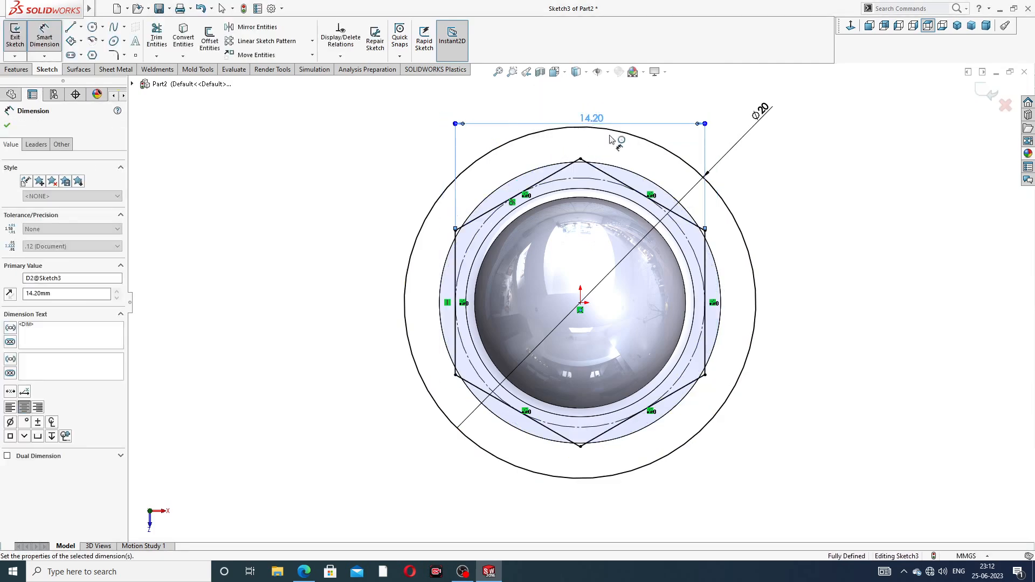
pyautogui.rightClick(812, 159)
pyautogui.click(830, 164)
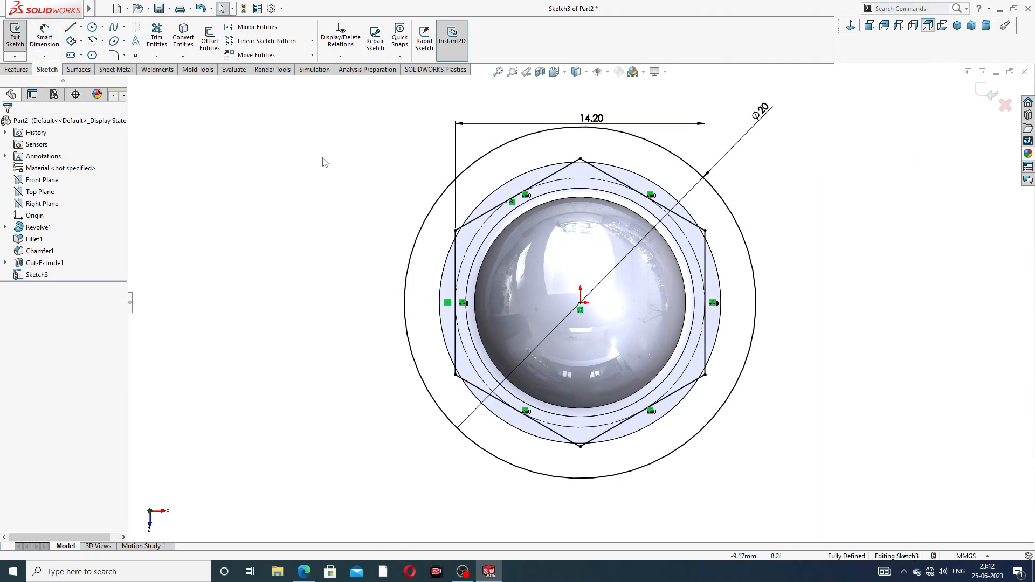
# Step: Cut the area between the hexagon and the circle through the flange as a blind cut 5 mm deep
pyautogui.click(16, 69)
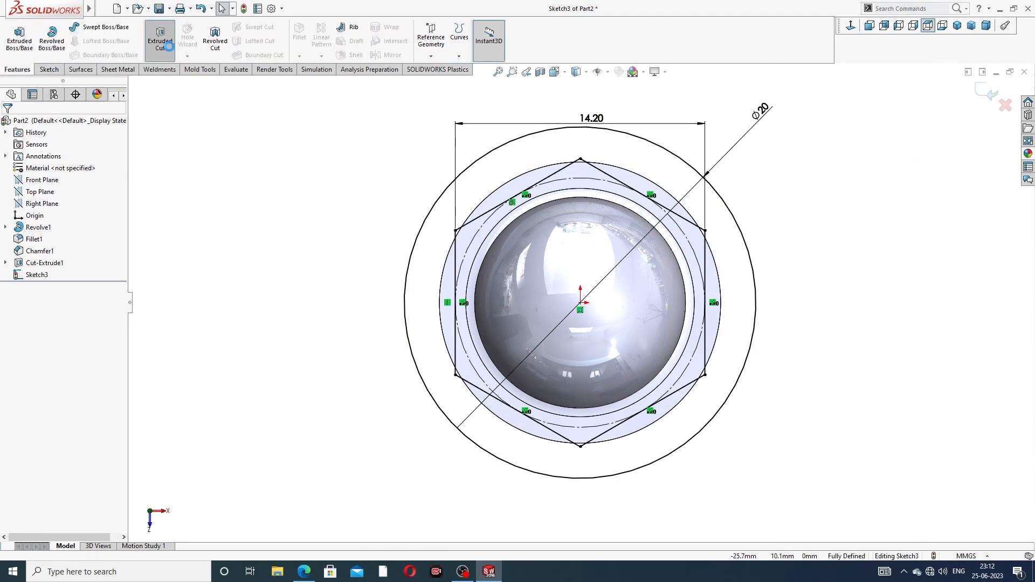
pyautogui.click(160, 40)
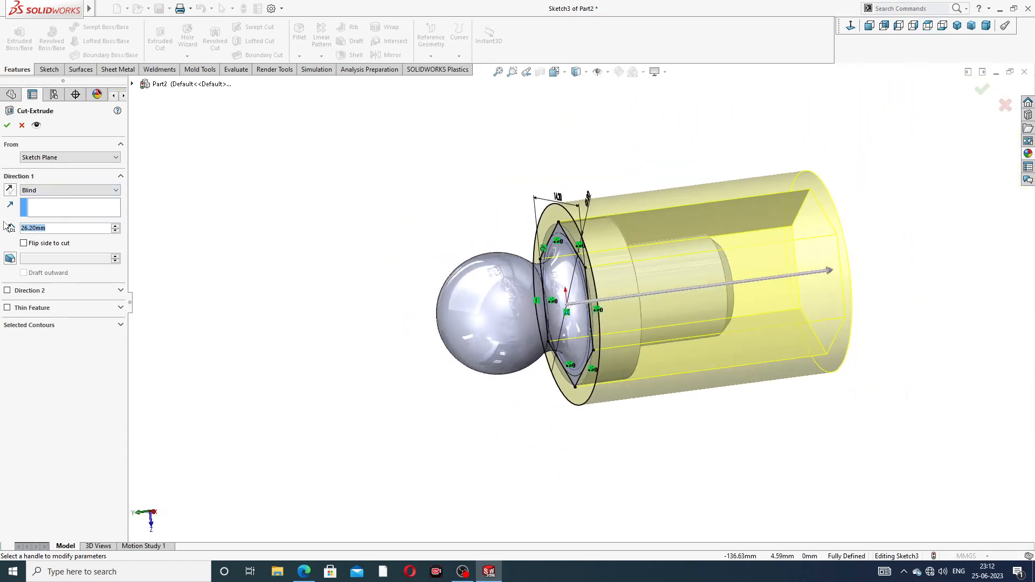
pyautogui.write('5')
pyautogui.press('Return')
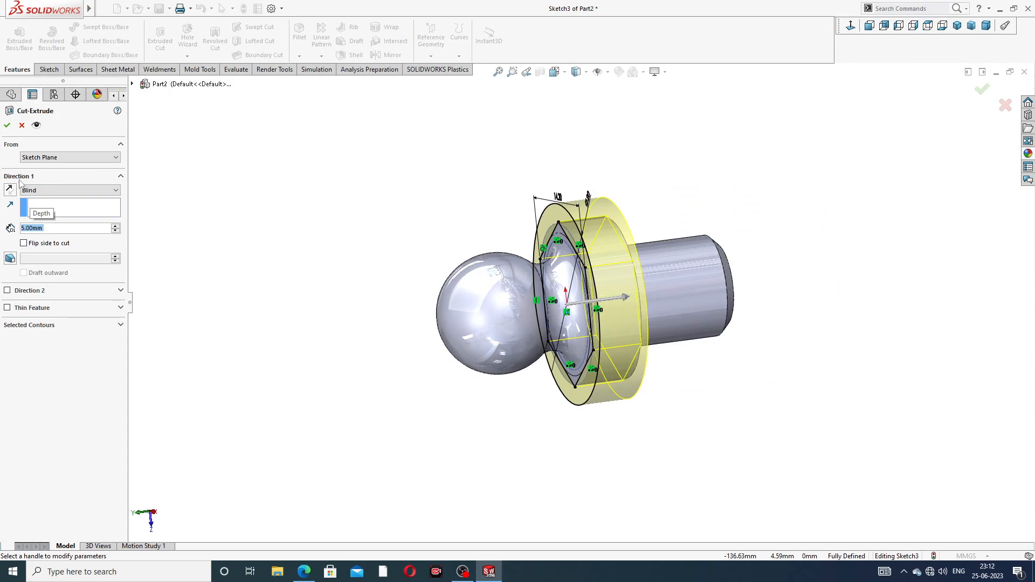
pyautogui.click(7, 126)
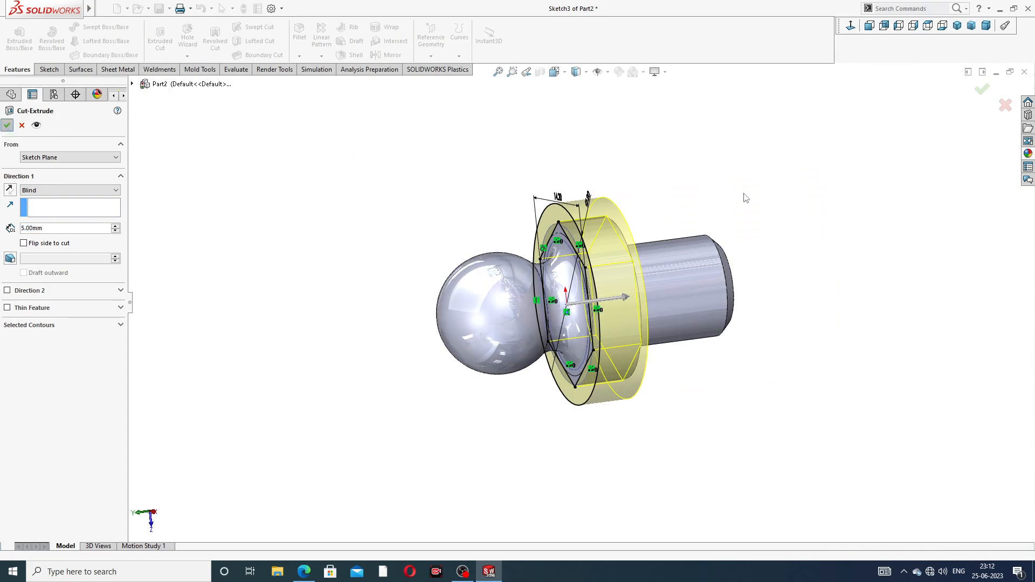
# Step: Examine the hexagonal flange from several angles and review the angled head's dimensions in the reference drawing
pyautogui.moveTo(764, 217)
pyautogui.mouseDown(button='middle')
pyautogui.moveTo(723, 244)
pyautogui.moveTo(740, 227)
pyautogui.mouseUp(button='middle')
pyautogui.click(669, 218)
pyautogui.moveTo(653, 215); pyautogui.dragTo(810, 148, button='middle')
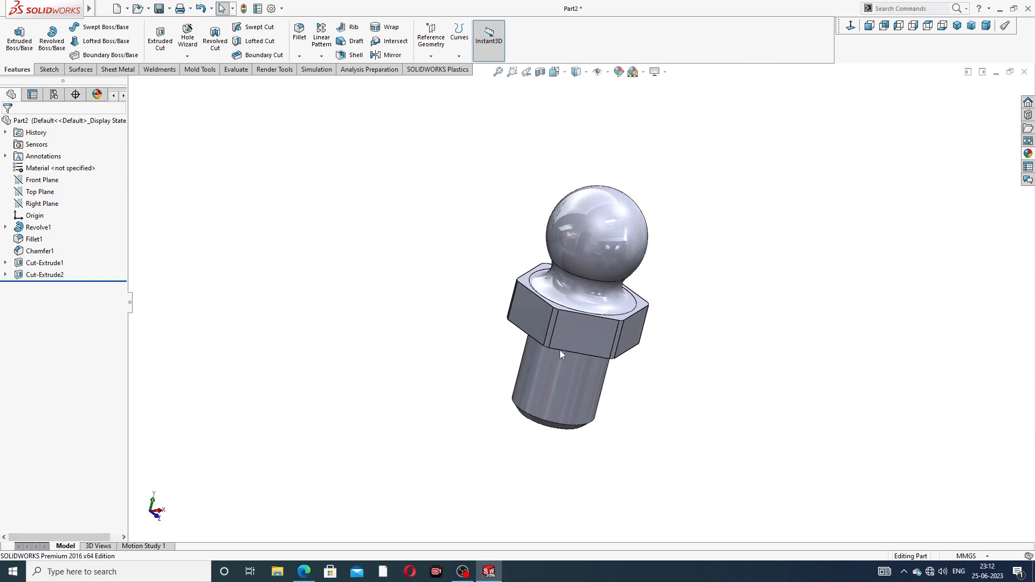
pyautogui.scroll(-3, 560, 324)
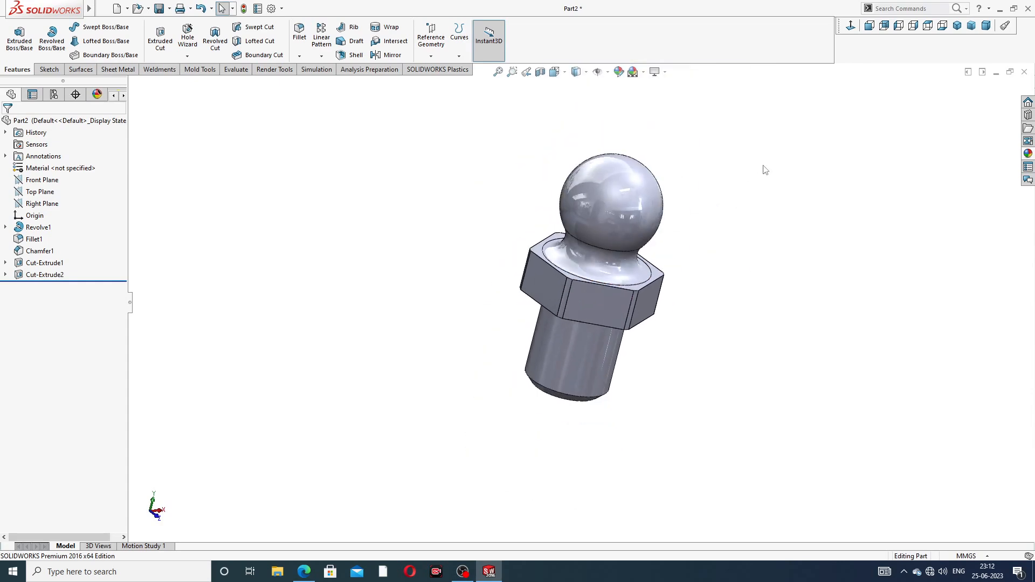
pyautogui.moveTo(762, 167); pyautogui.dragTo(695, 168, button='middle')
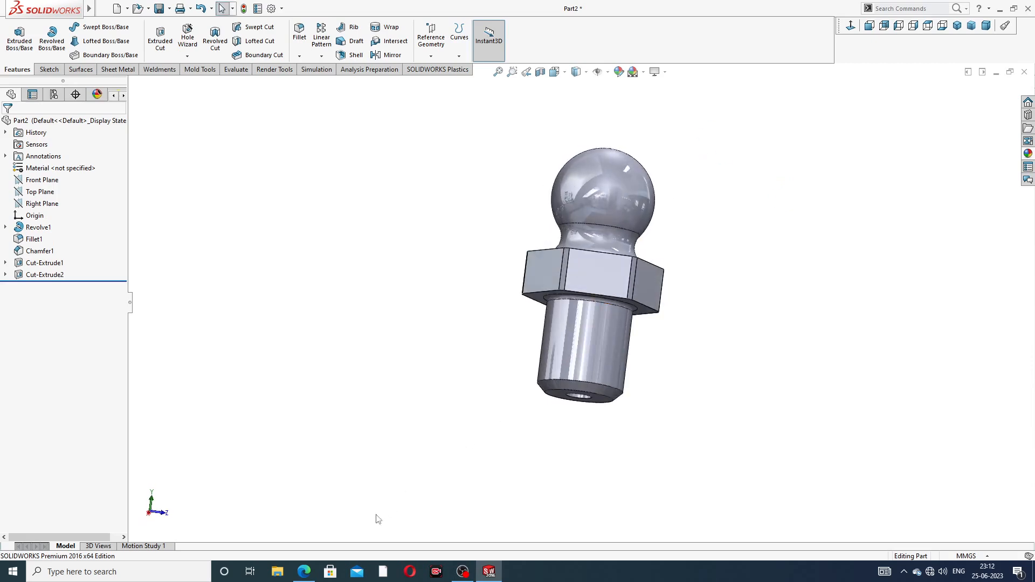
pyautogui.click(303, 571)
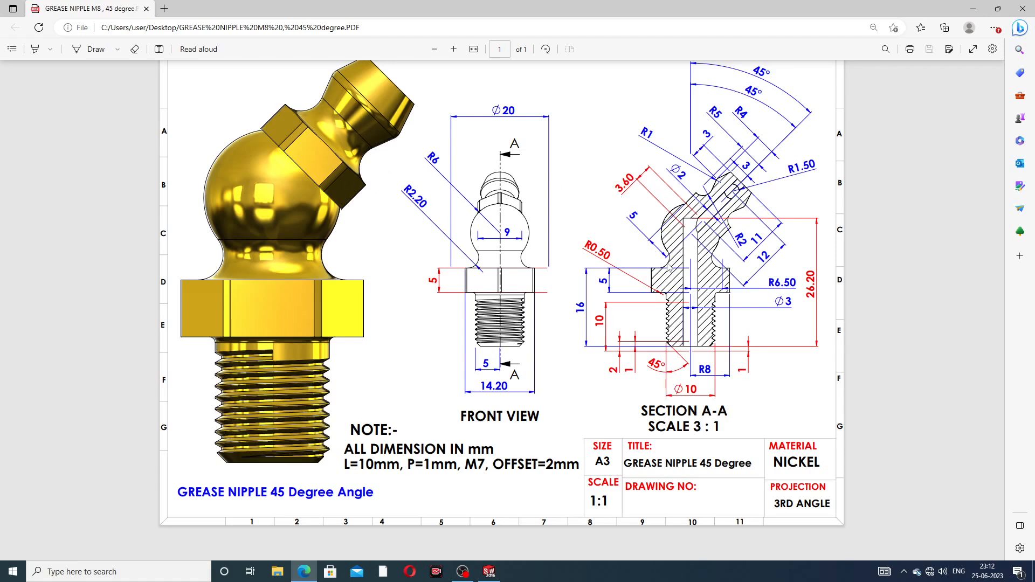
pyautogui.click(489, 571)
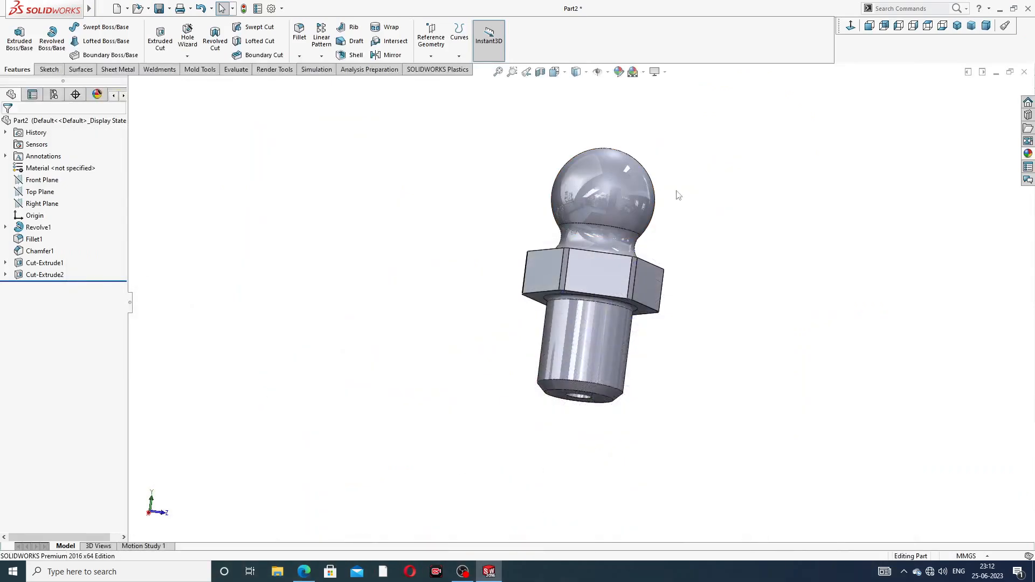
pyautogui.moveTo(696, 200); pyautogui.dragTo(689, 249, button='middle')
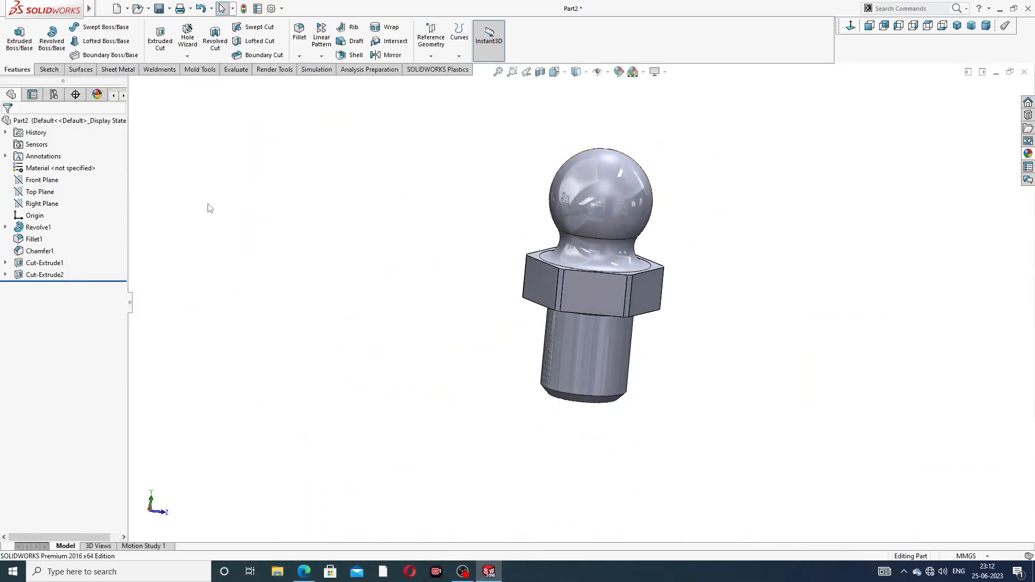
# Step: On the Front Plane, sketch two centerlines meeting at the origin: a vertical one about 11.8 mm long and one slanting up to the right
pyautogui.click(52, 182)
pyautogui.click(62, 170)
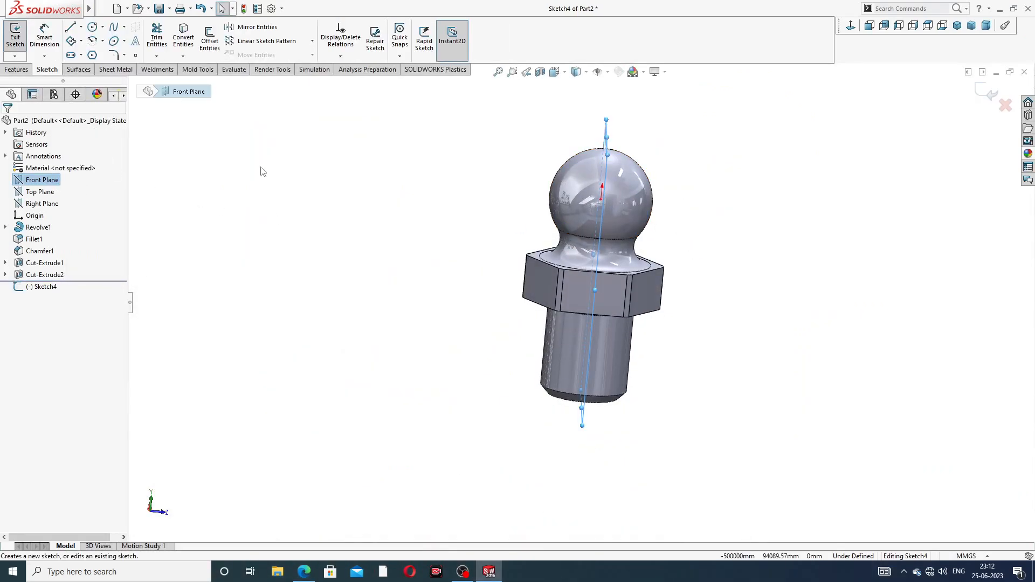
pyautogui.click(850, 25)
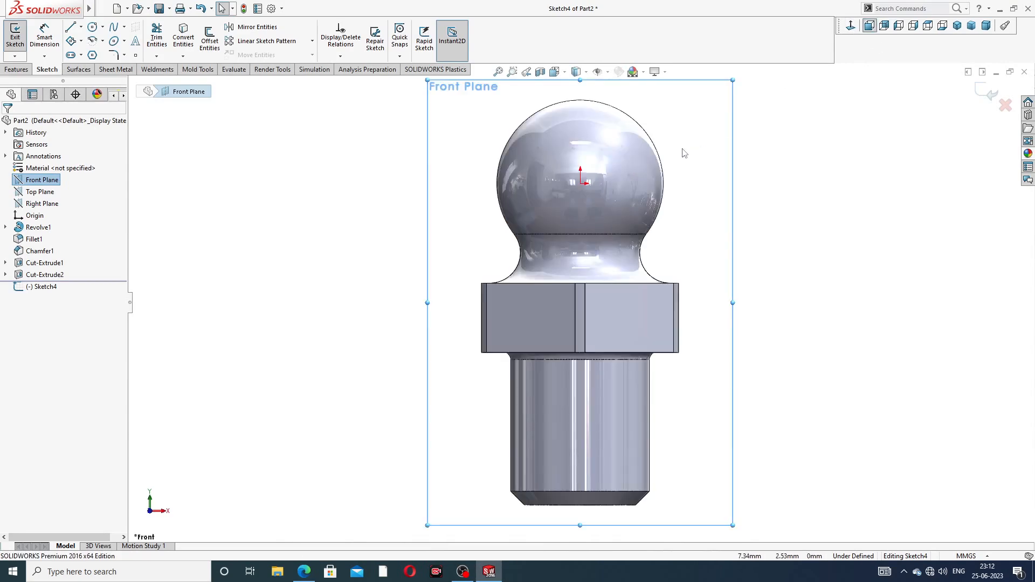
pyautogui.click(82, 27)
pyautogui.click(98, 53)
pyautogui.scroll(-3, 598, 194)
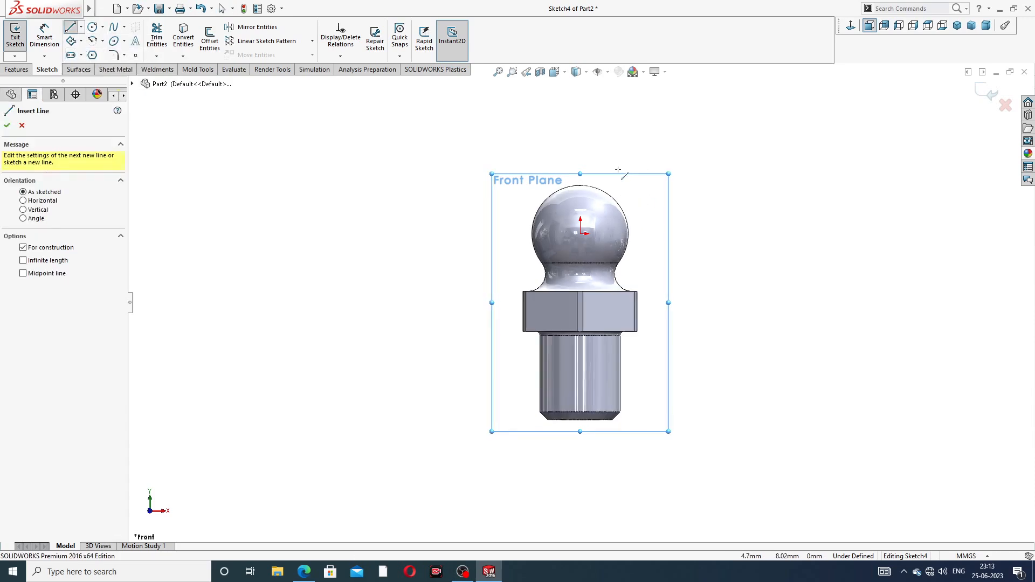
pyautogui.click(570, 127)
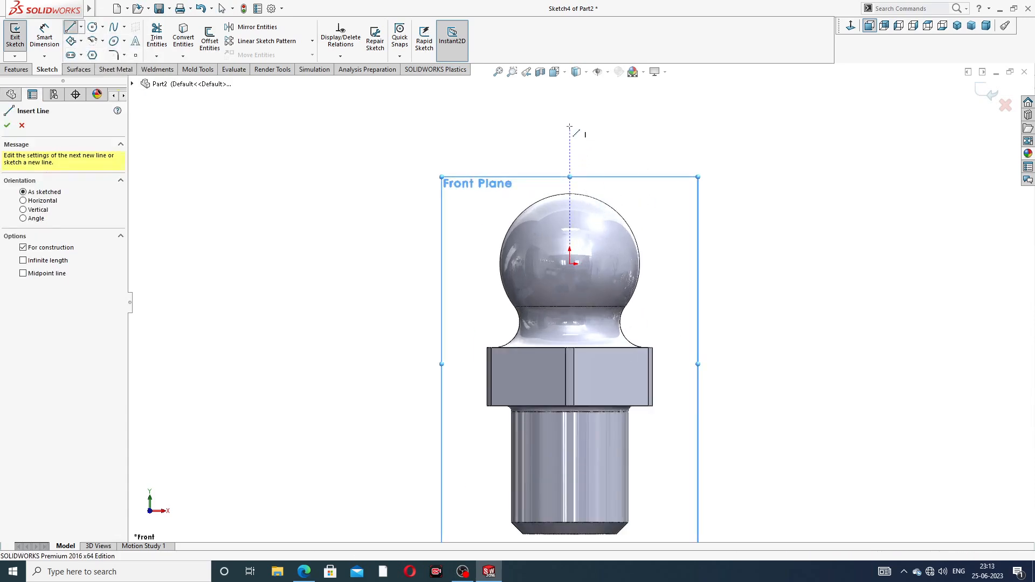
pyautogui.click(572, 262)
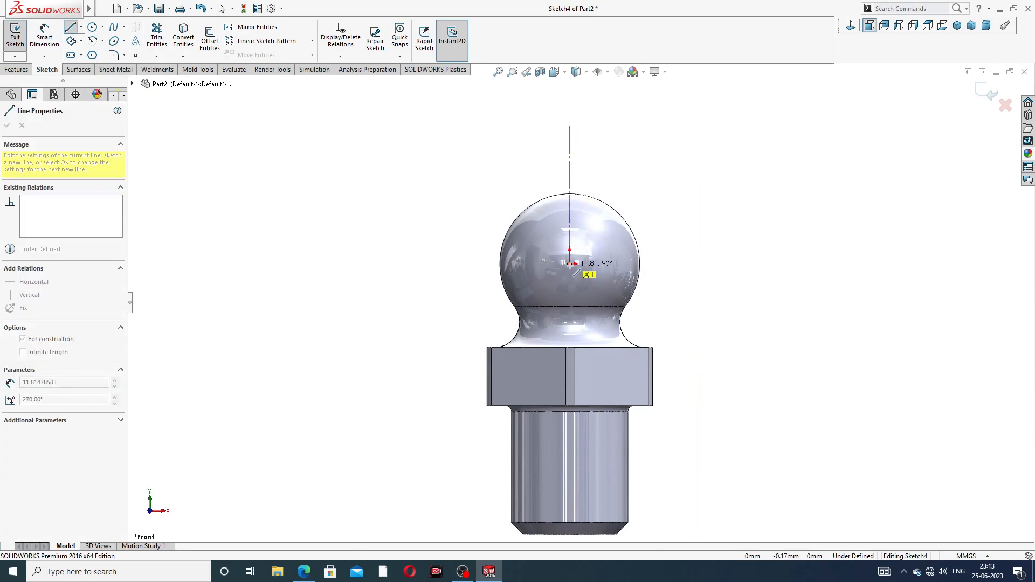
pyautogui.click(676, 157)
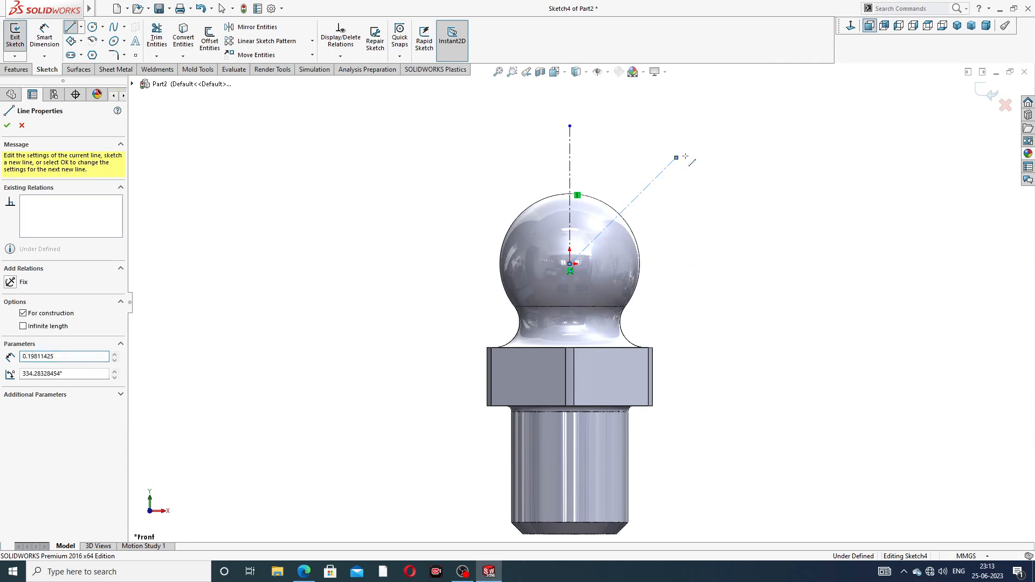
pyautogui.rightClick(725, 159)
pyautogui.click(736, 159)
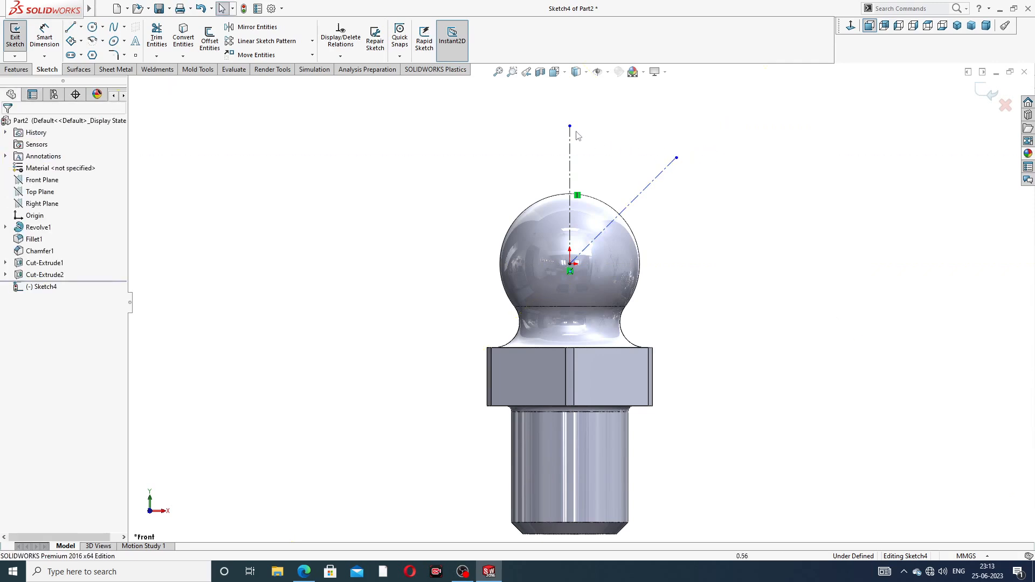
# Step: Shorten the vertical centerline to about 9.1 mm and lengthen the slanted centerline by moving their free endpoints
pyautogui.moveTo(576, 132); pyautogui.dragTo(578, 158)
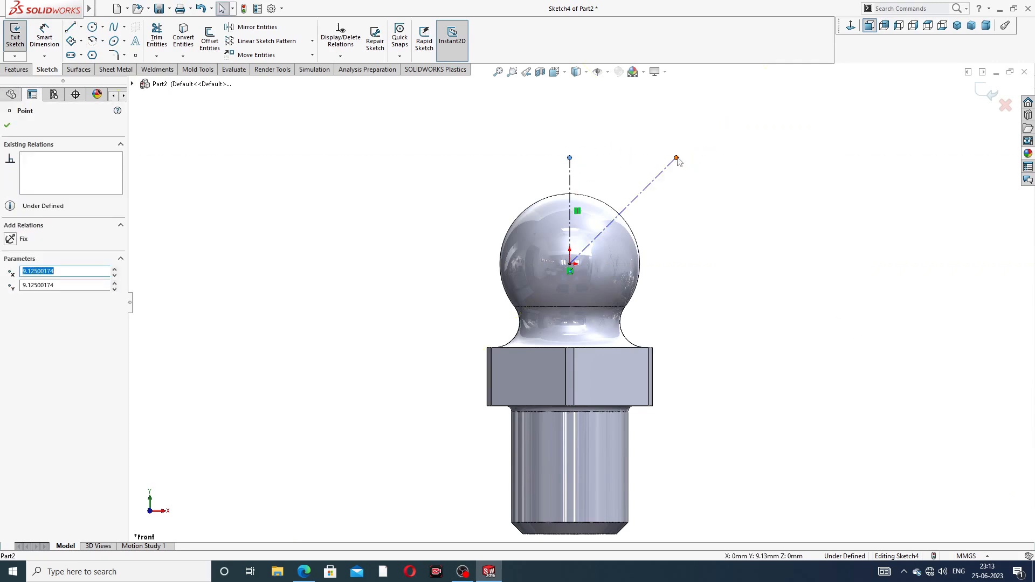
pyautogui.moveTo(677, 157); pyautogui.dragTo(699, 139)
pyautogui.click(477, 154)
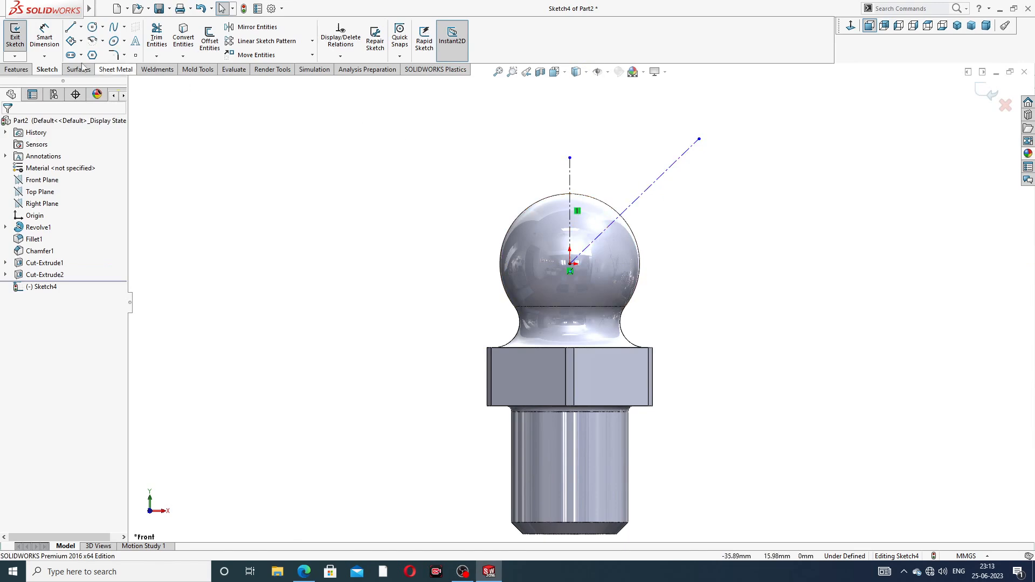
# Step: Dimension the angle between the vertical and slanted centerlines as 45° and exit the sketch
pyautogui.click(44, 38)
pyautogui.click(571, 182)
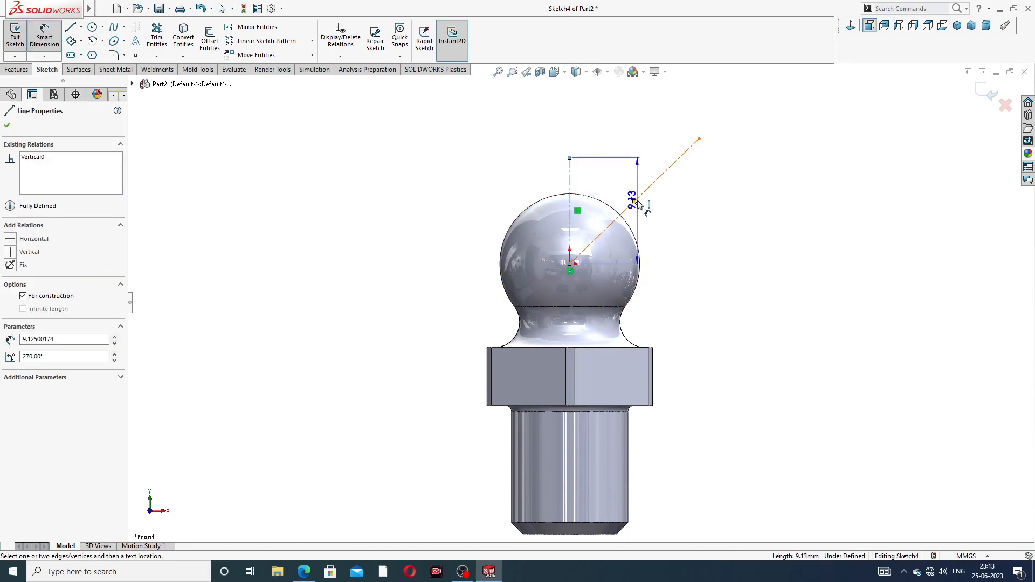
pyautogui.click(642, 195)
pyautogui.click(609, 178)
pyautogui.write('45')
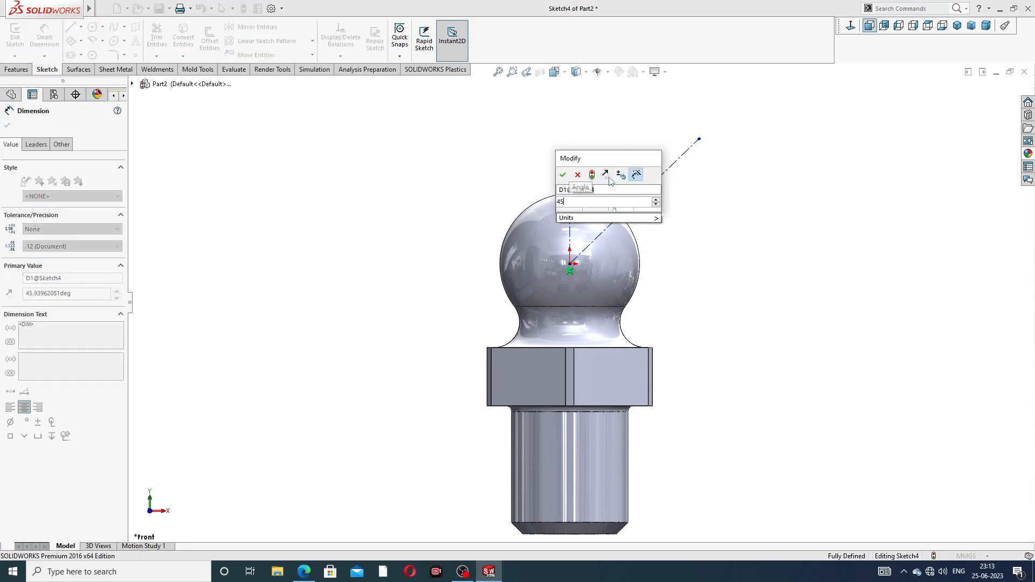
pyautogui.press('Return')
pyautogui.rightClick(738, 182)
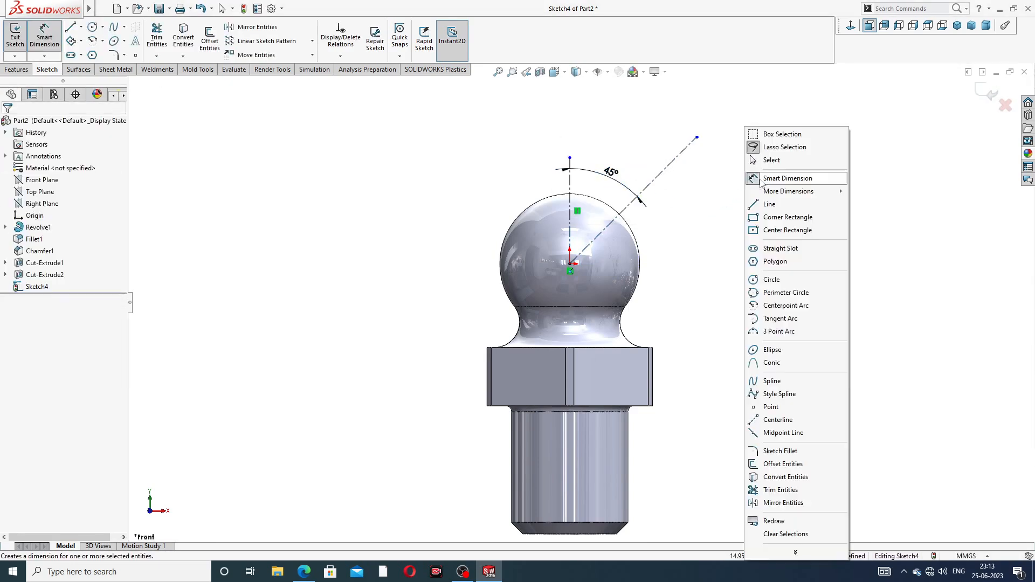
pyautogui.click(772, 160)
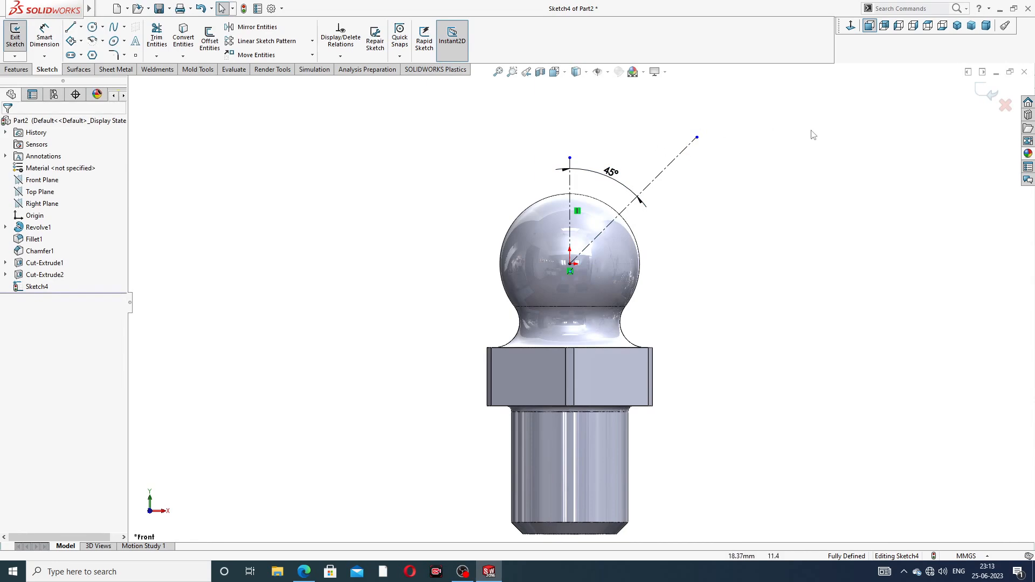
pyautogui.click(989, 93)
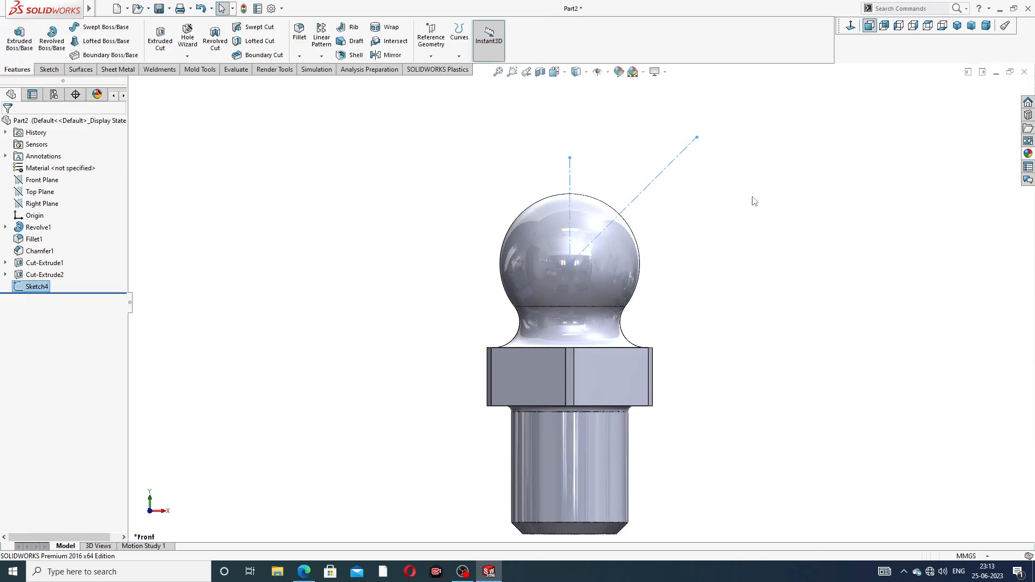
# Step: Define a reference plane at 45° to the Top Plane, with the slanted centerline as second reference using the Project constraint
pyautogui.moveTo(754, 201); pyautogui.dragTo(718, 219, button='middle')
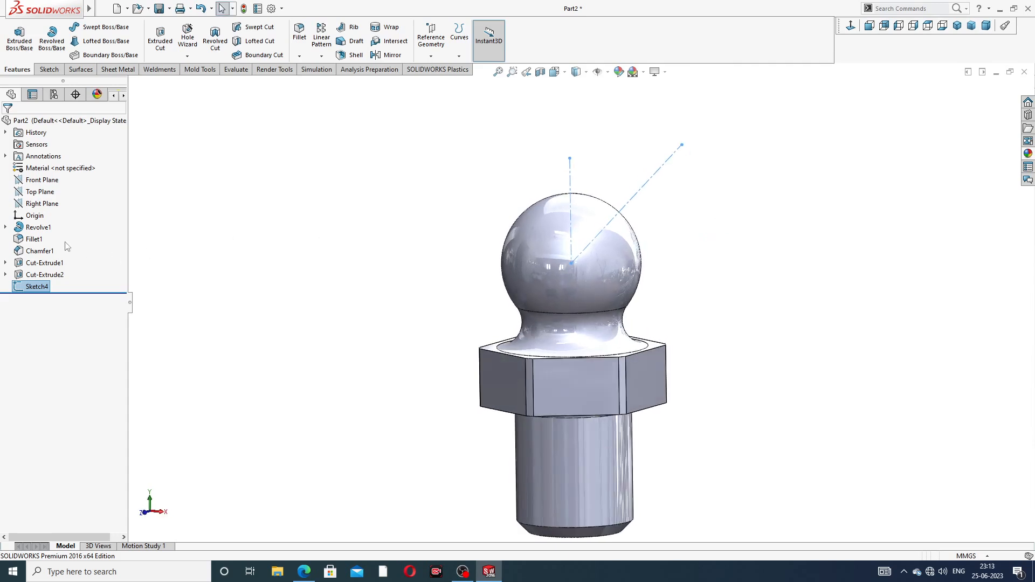
pyautogui.click(52, 193)
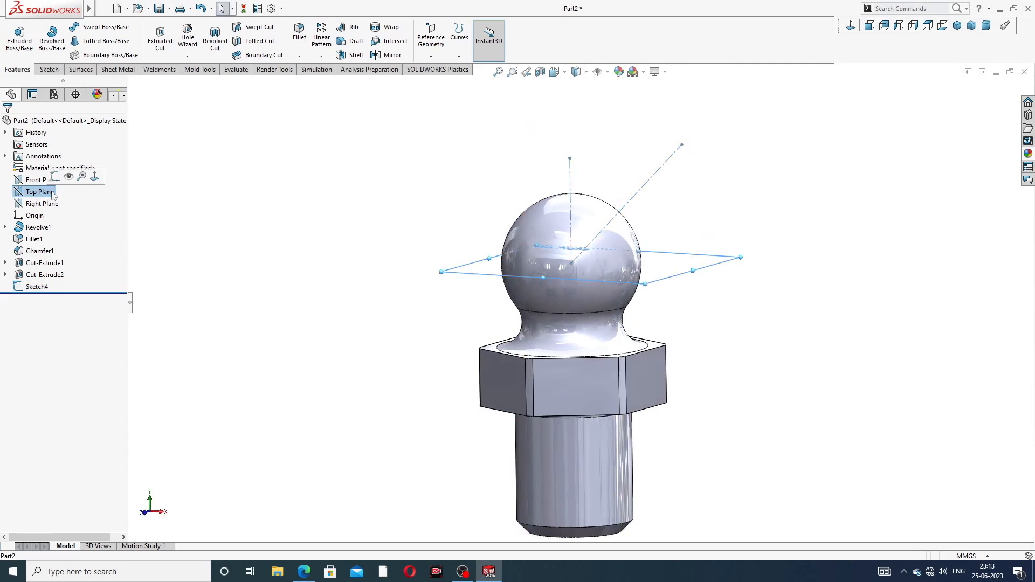
pyautogui.click(430, 54)
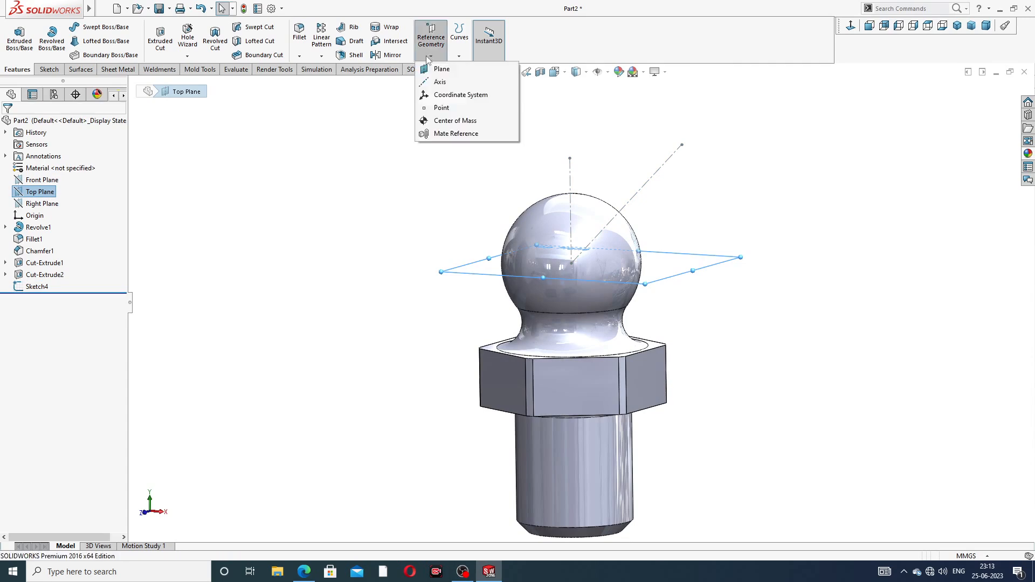
pyautogui.click(447, 70)
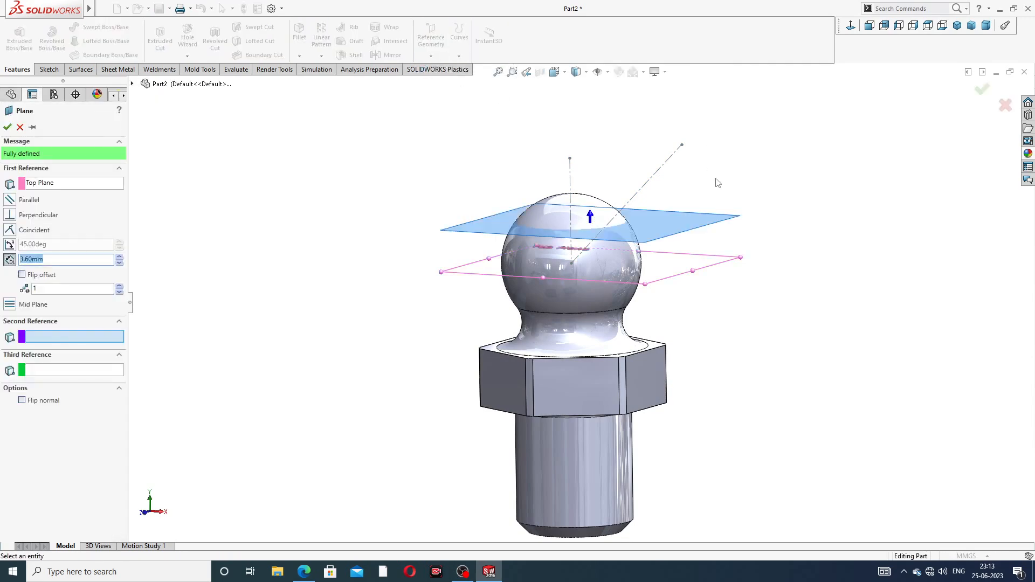
pyautogui.moveTo(718, 182)
pyautogui.mouseDown(button='middle')
pyautogui.moveTo(720, 171)
pyautogui.moveTo(685, 184)
pyautogui.moveTo(729, 203)
pyautogui.moveTo(708, 256)
pyautogui.mouseUp(button='middle')
pyautogui.click(659, 178)
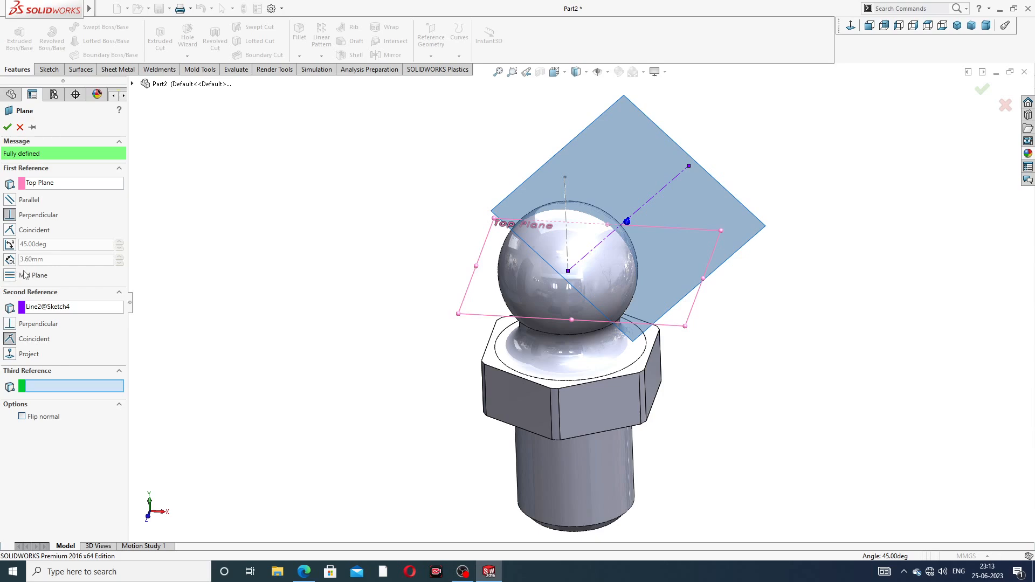
pyautogui.click(10, 245)
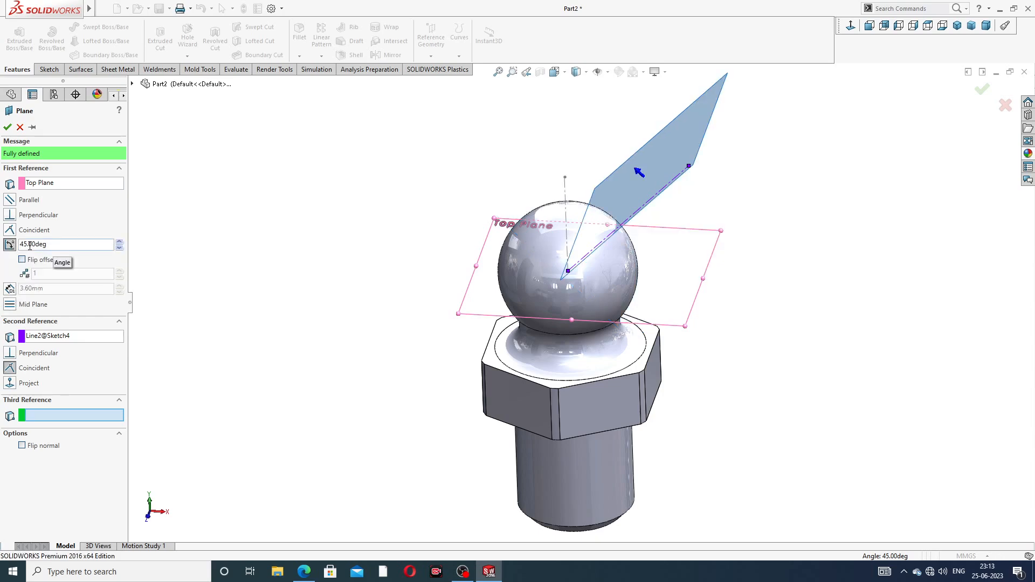
pyautogui.click(10, 384)
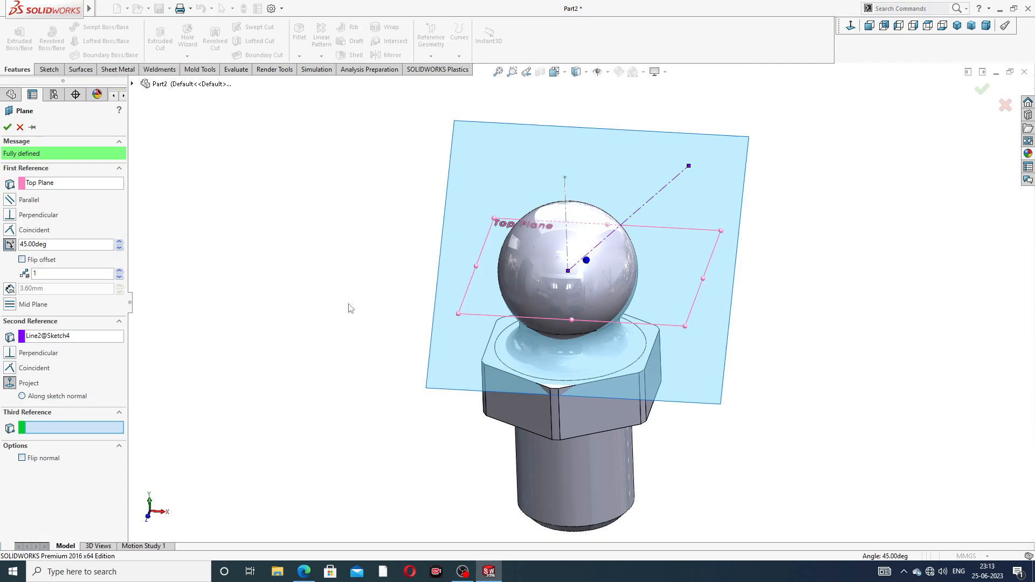
# Step: Set the plane's projection along the sketch normal and flip the offset for both references
pyautogui.moveTo(350, 308); pyautogui.dragTo(247, 282, button='middle')
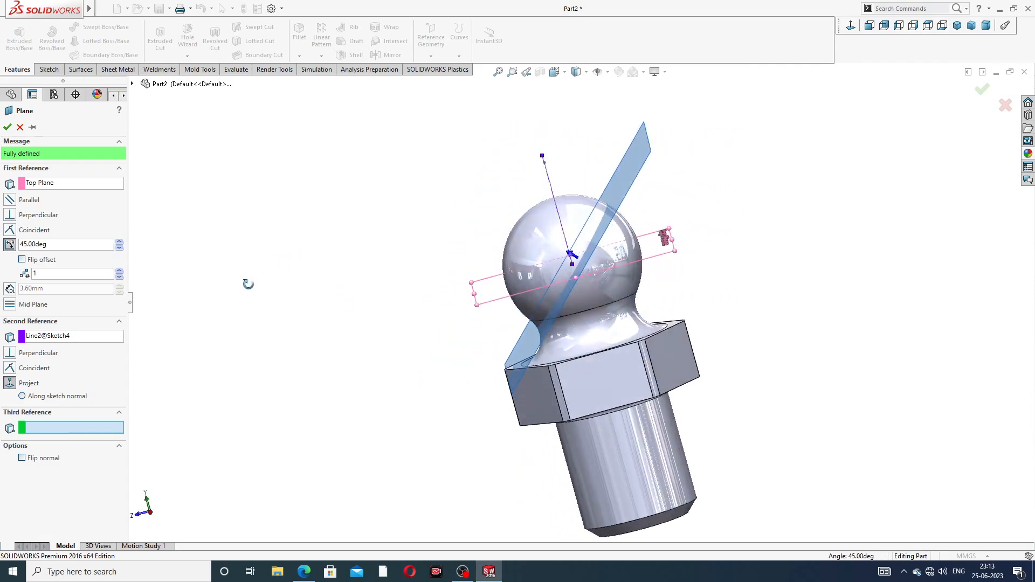
pyautogui.click(22, 397)
pyautogui.click(37, 411)
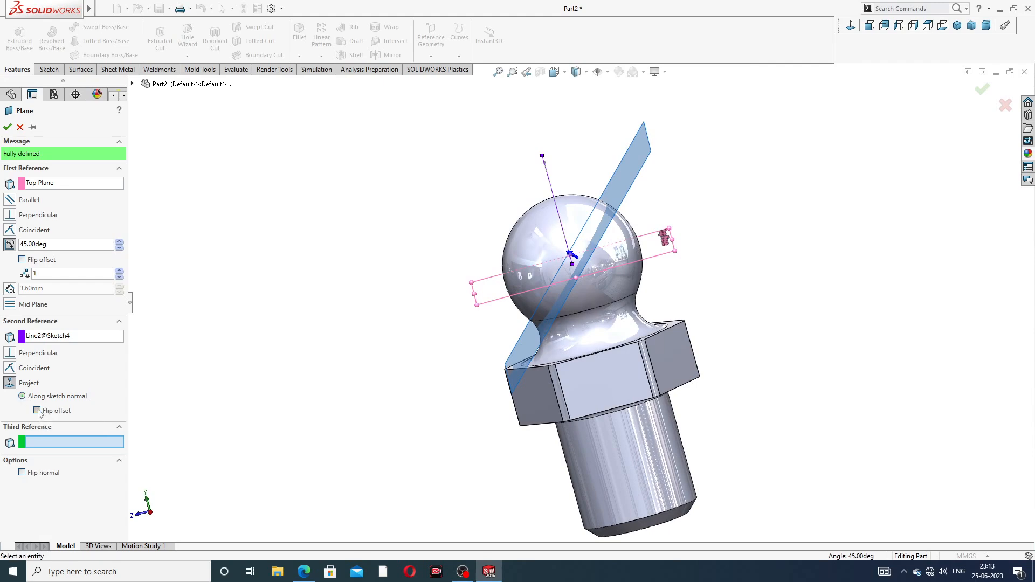
pyautogui.click(22, 260)
# Step: Inspect the angled plane's preview from several directions, keep its angle offset flipped, and accept the plane
pyautogui.moveTo(423, 264); pyautogui.dragTo(688, 210, button='middle')
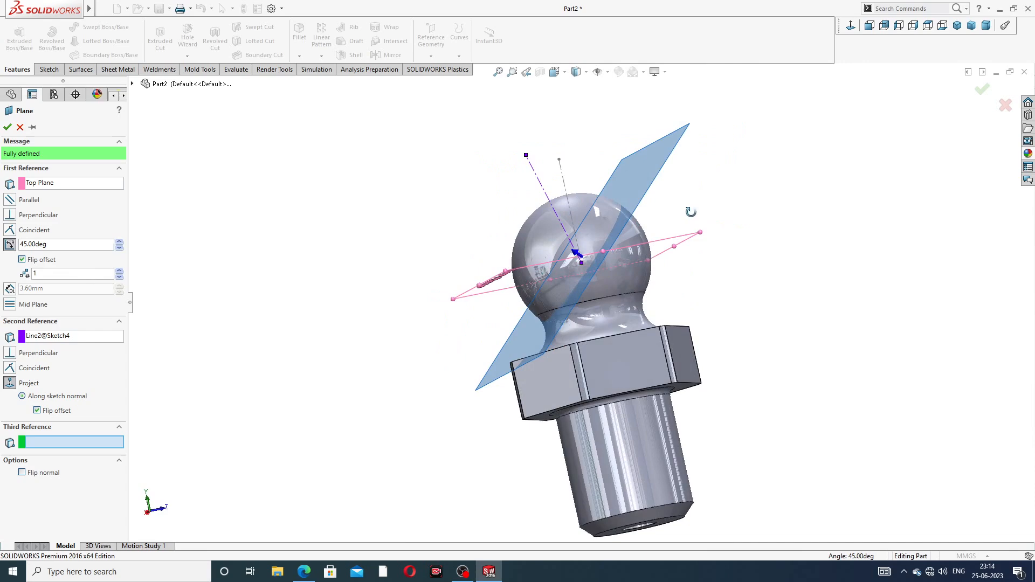
pyautogui.click(851, 28)
pyautogui.moveTo(702, 165); pyautogui.dragTo(810, 157, button='middle')
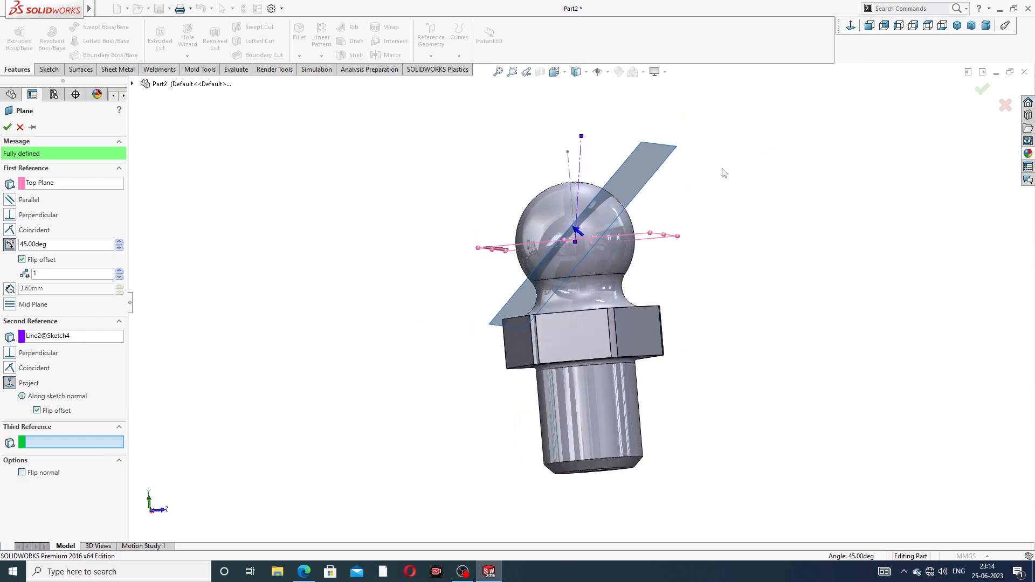
pyautogui.click(29, 262)
pyautogui.click(29, 262)
pyautogui.moveTo(401, 231); pyautogui.dragTo(422, 241, button='middle')
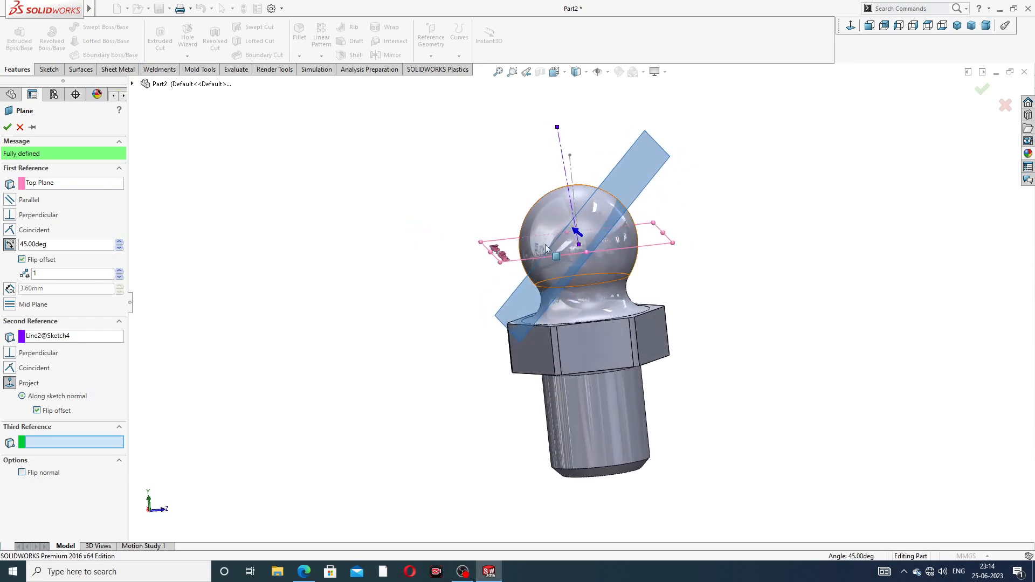
pyautogui.scroll(-1, 615, 245)
pyautogui.moveTo(615, 245); pyautogui.dragTo(582, 256, button='middle')
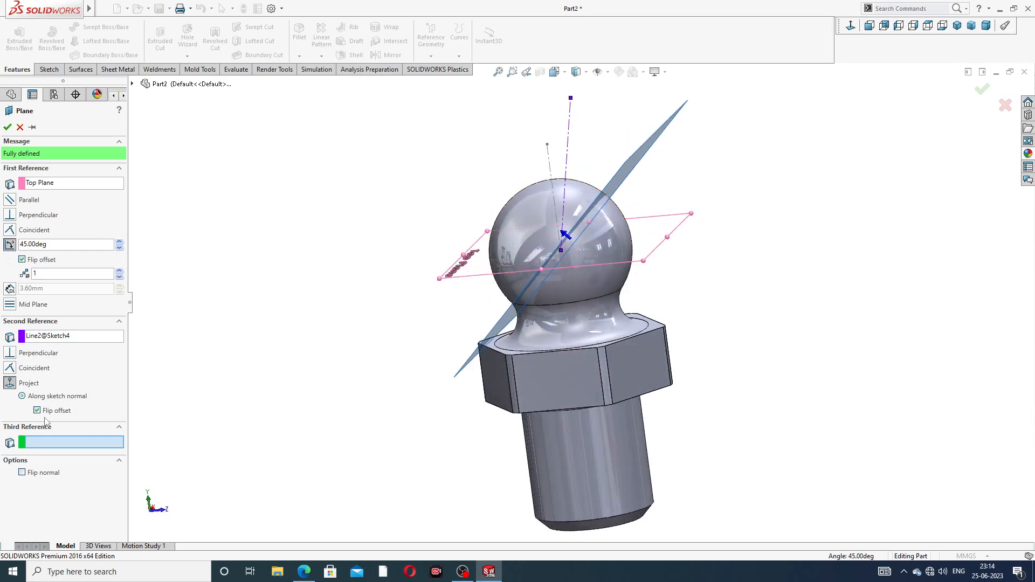
pyautogui.click(7, 128)
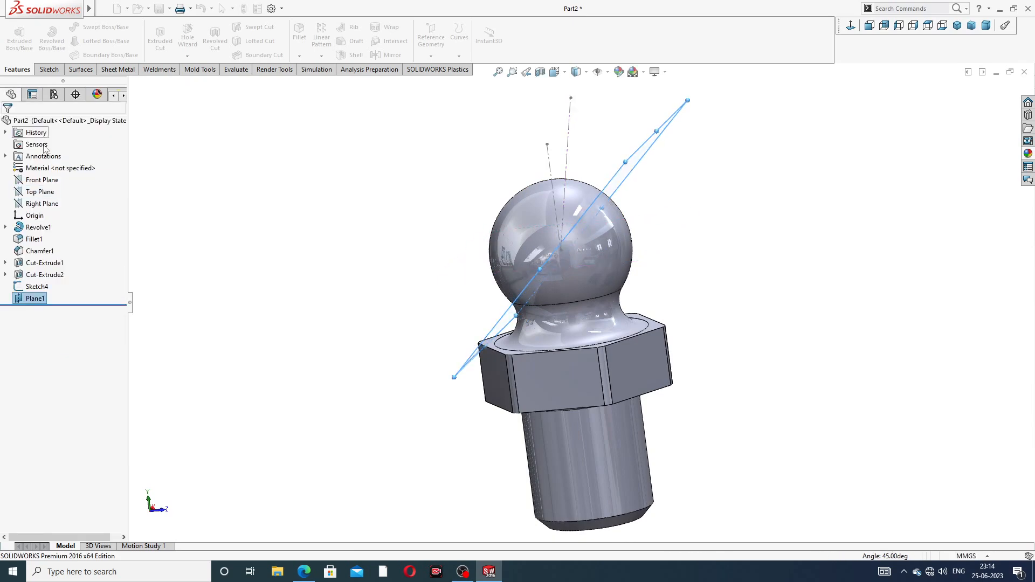
# Step: Check the 3.60 mm offset in the reference drawing and create a parallel plane 3.60 mm from the 45-degree plane
pyautogui.moveTo(536, 152); pyautogui.dragTo(569, 161, button='middle')
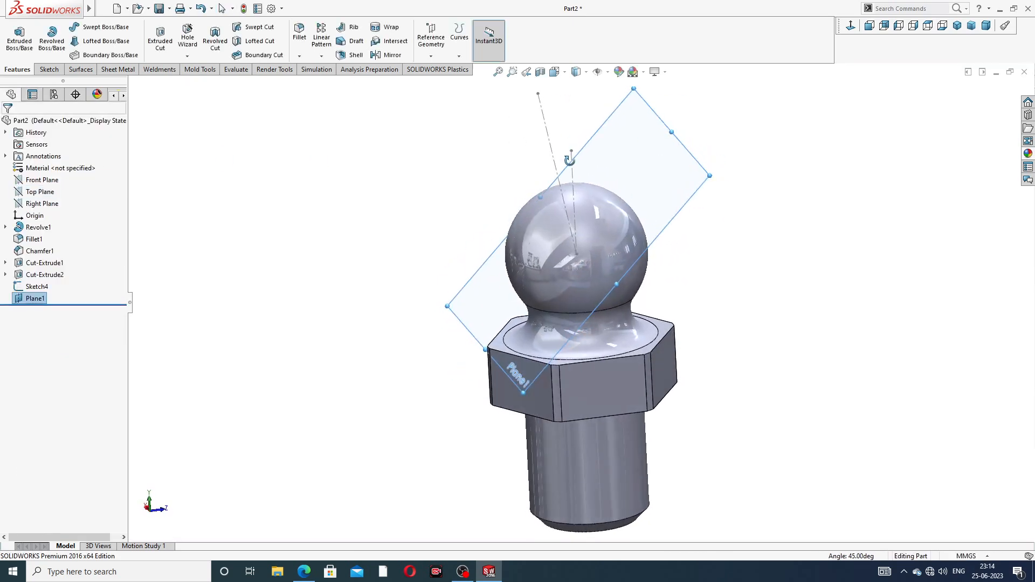
pyautogui.scroll(1, 727, 129)
pyautogui.scroll(1, 728, 130)
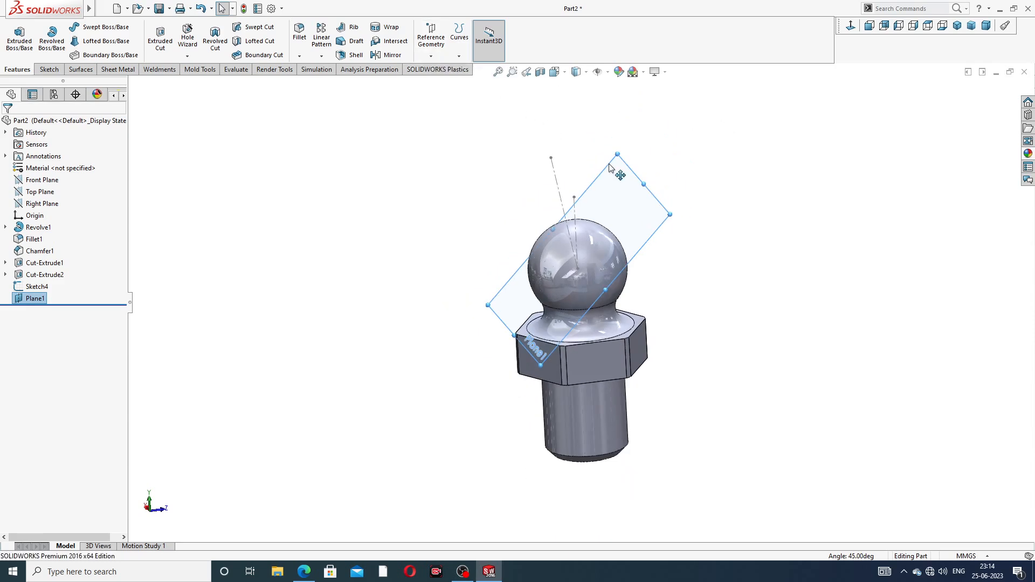
pyautogui.click(431, 56)
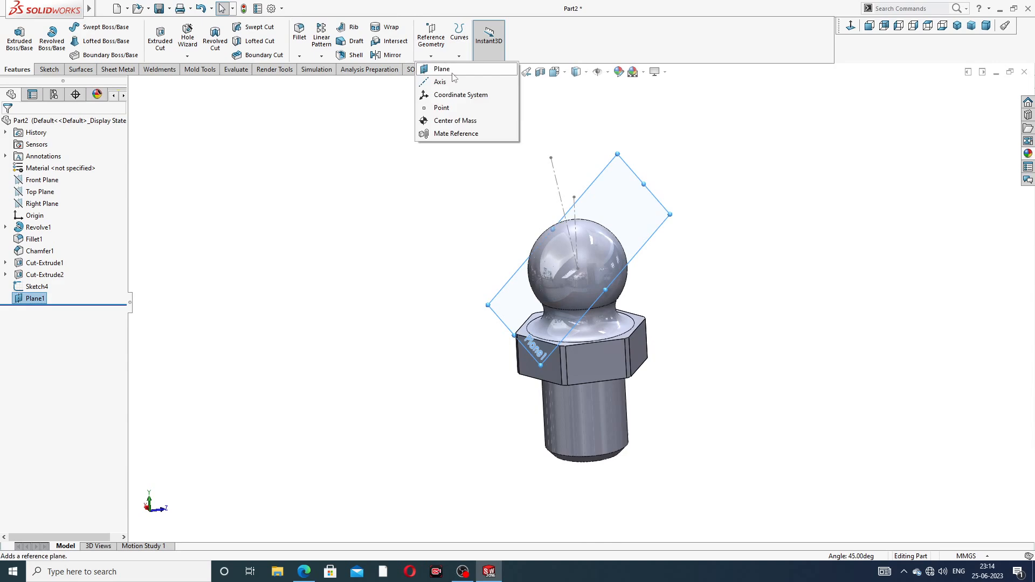
pyautogui.click(452, 70)
pyautogui.moveTo(704, 194); pyautogui.dragTo(647, 193, button='middle')
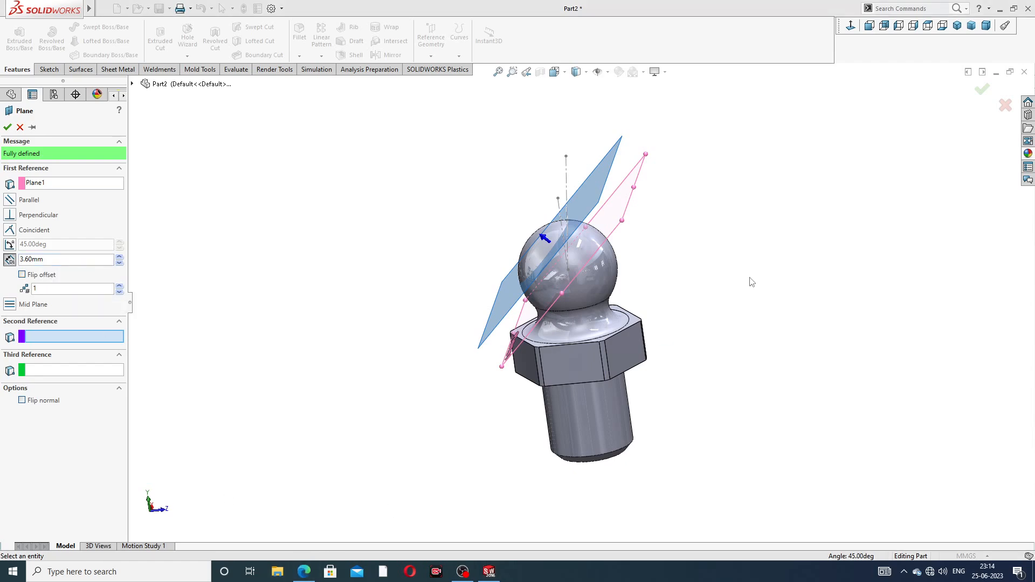
pyautogui.click(304, 572)
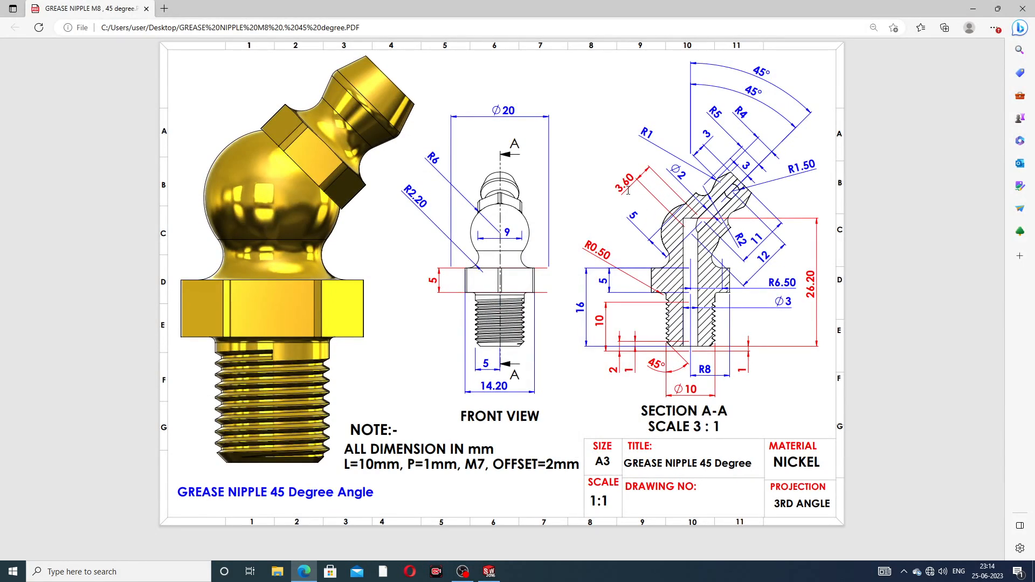
pyautogui.click(306, 567)
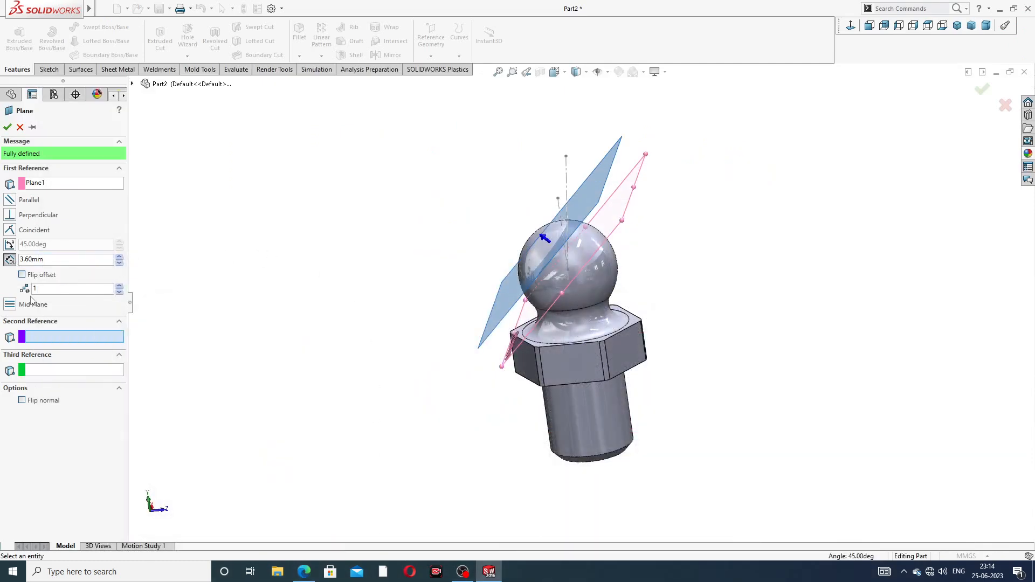
pyautogui.click(7, 128)
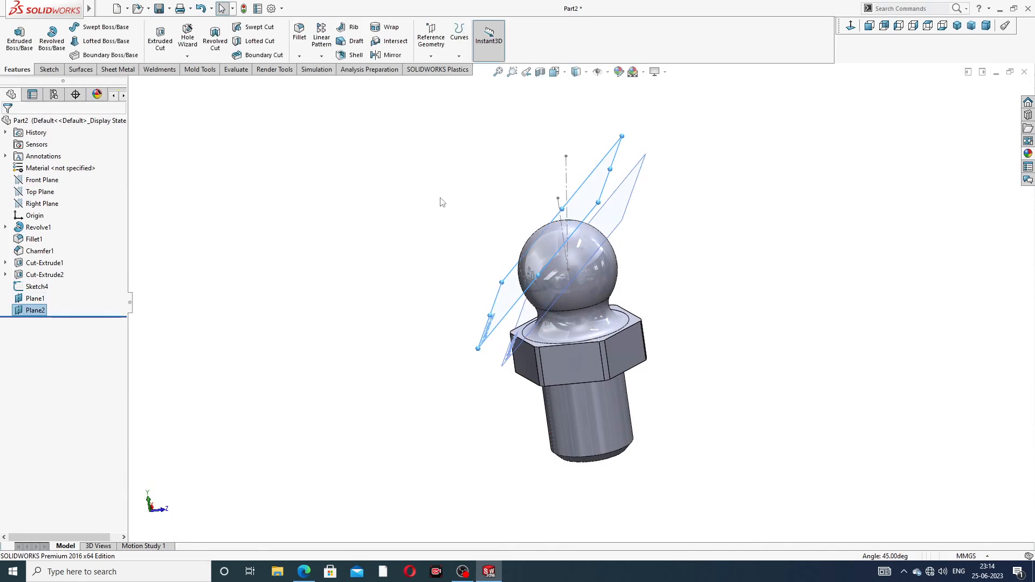
# Step: Hide the 45-degree reference plane, leaving the 3.60 mm offset plane displayed
pyautogui.click(632, 205)
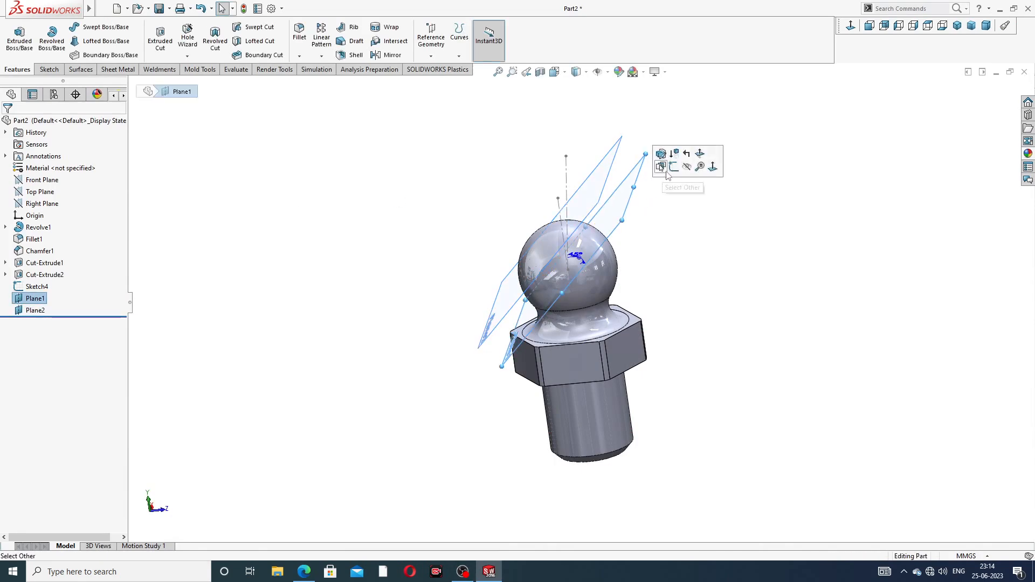
pyautogui.click(687, 171)
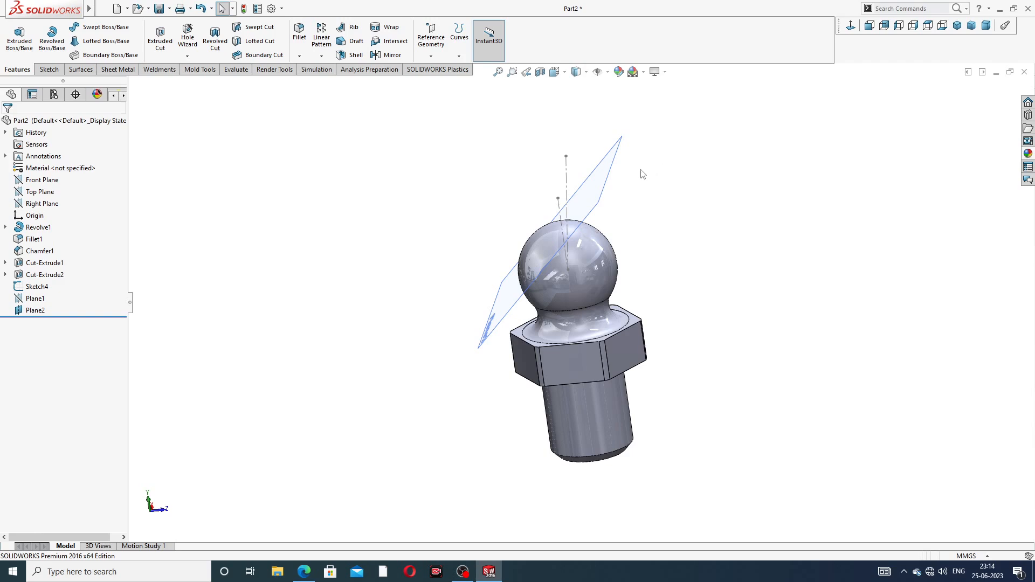
pyautogui.moveTo(643, 174); pyautogui.dragTo(693, 181, button='middle')
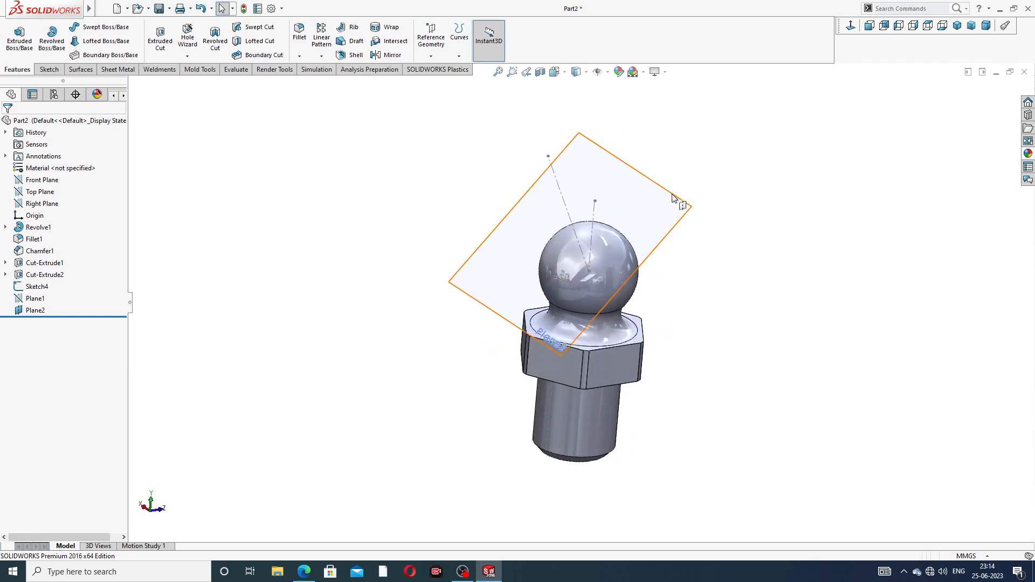
# Step: Start a sketch on the offset plane and face it square-on from the ball side
pyautogui.click(673, 198)
pyautogui.click(713, 163)
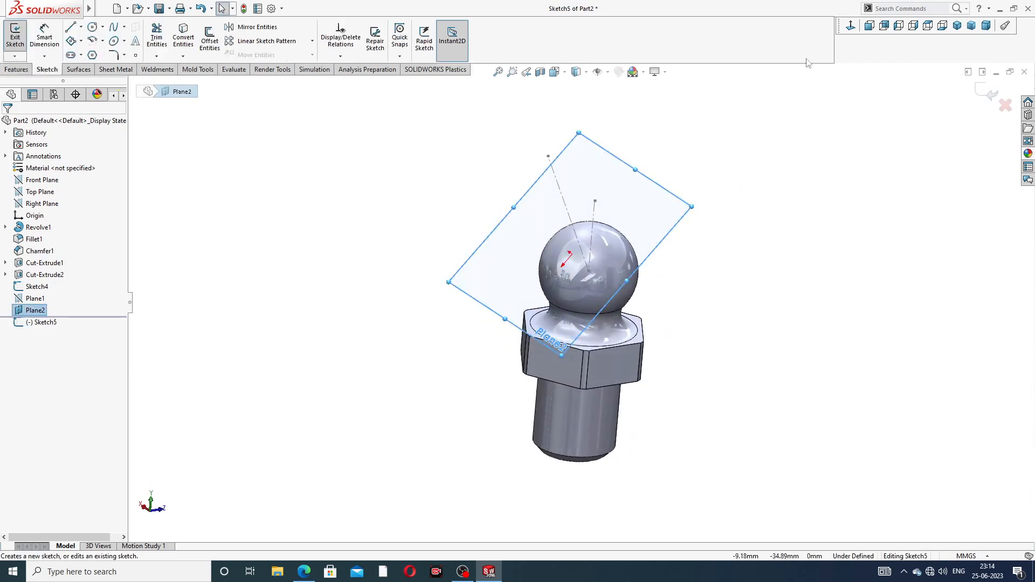
pyautogui.click(850, 27)
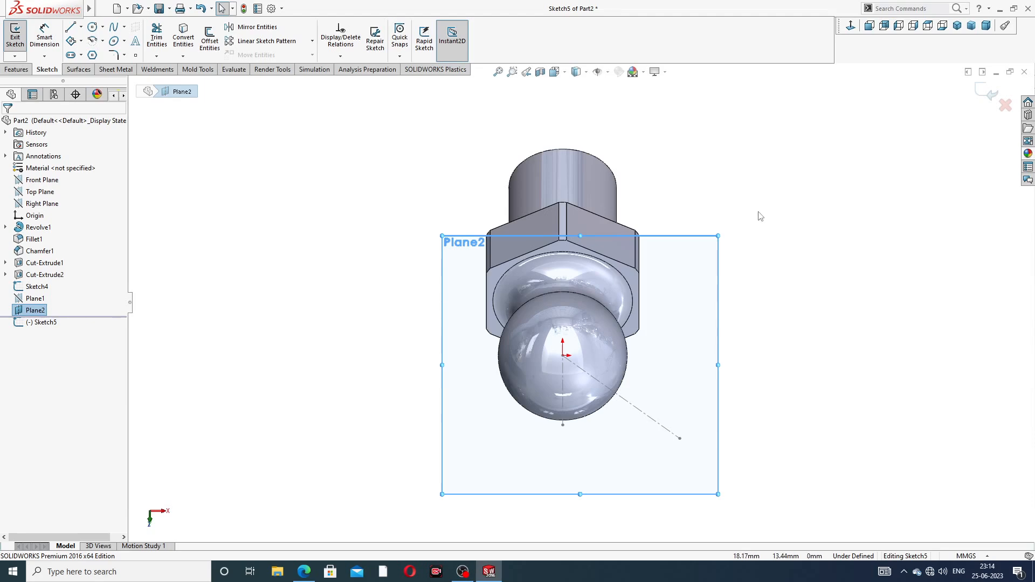
pyautogui.moveTo(760, 216); pyautogui.dragTo(890, 95, button='middle')
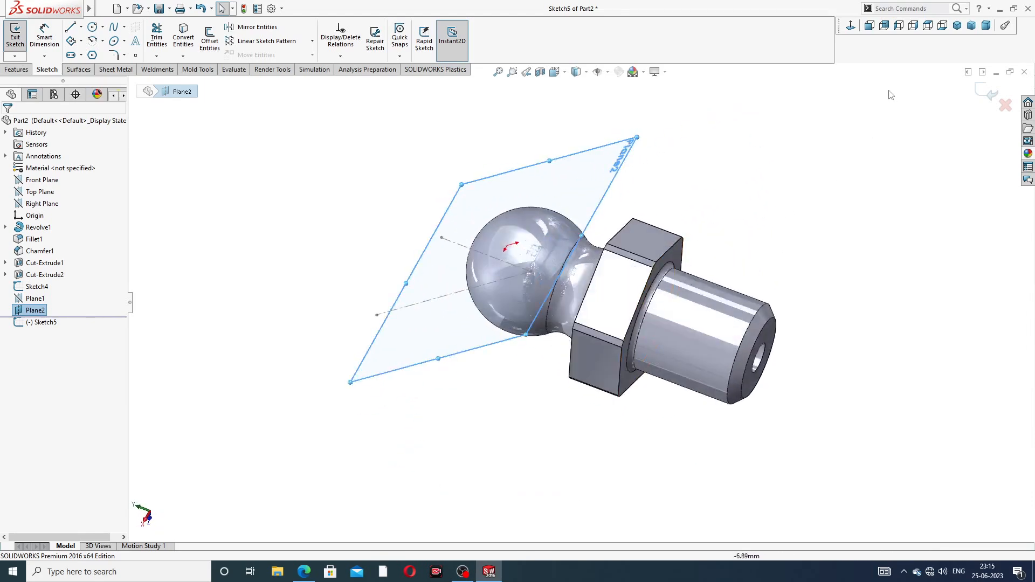
pyautogui.click(850, 26)
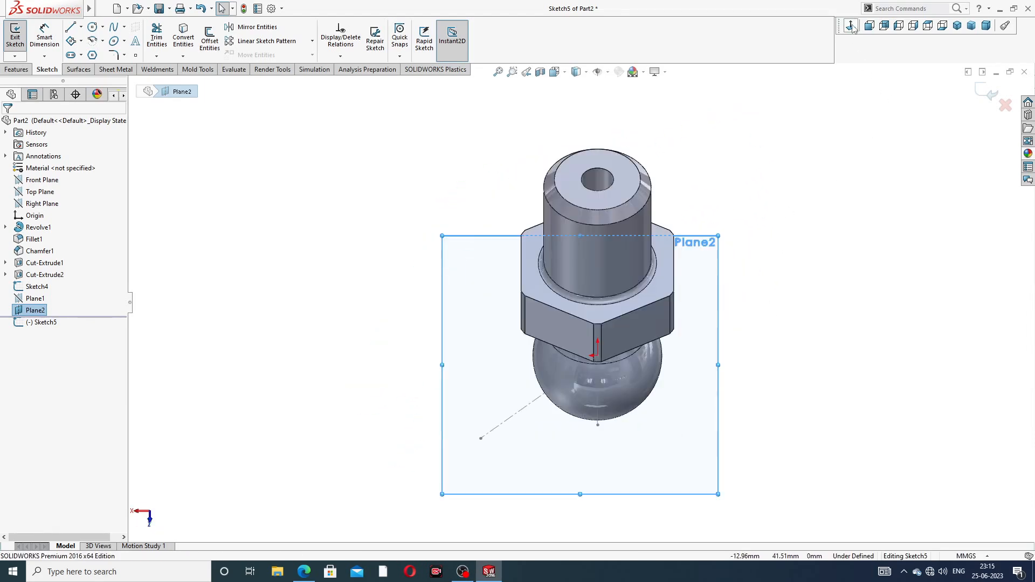
pyautogui.click(851, 26)
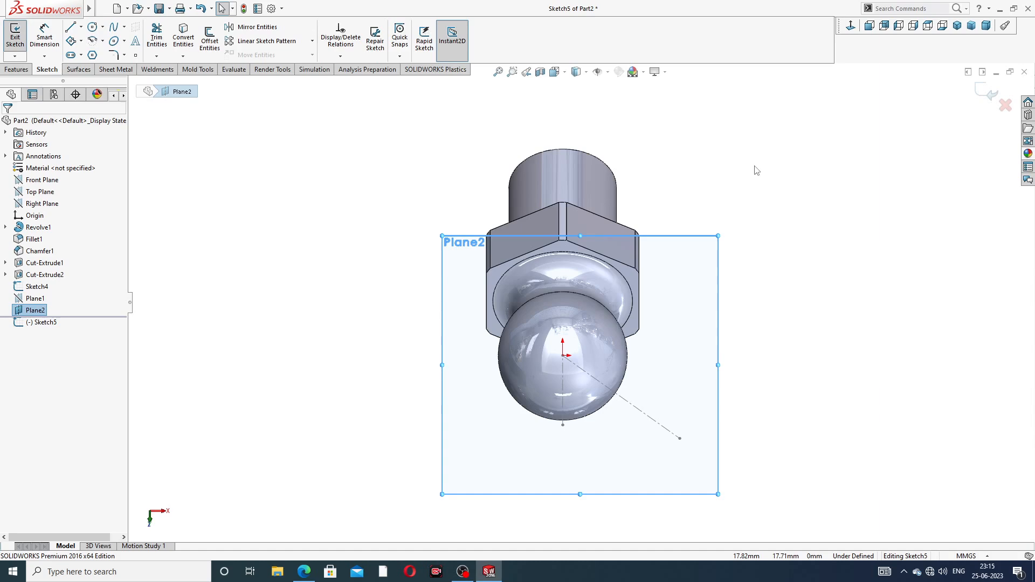
pyautogui.moveTo(742, 218); pyautogui.dragTo(660, 103, button='middle')
pyautogui.moveTo(723, 152); pyautogui.dragTo(757, 188, button='middle')
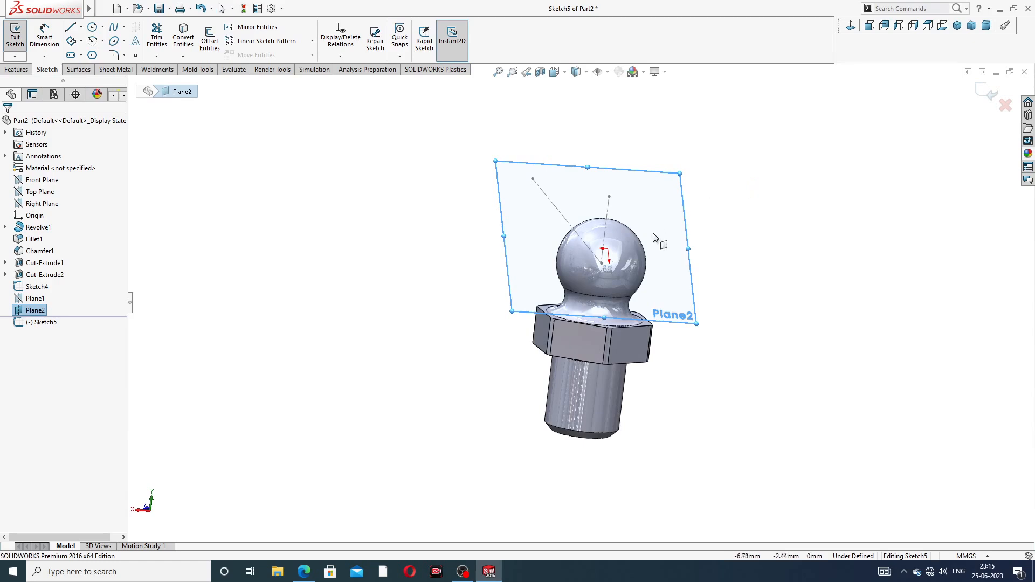
pyautogui.moveTo(659, 236); pyautogui.dragTo(681, 226, button='middle')
pyautogui.click(853, 27)
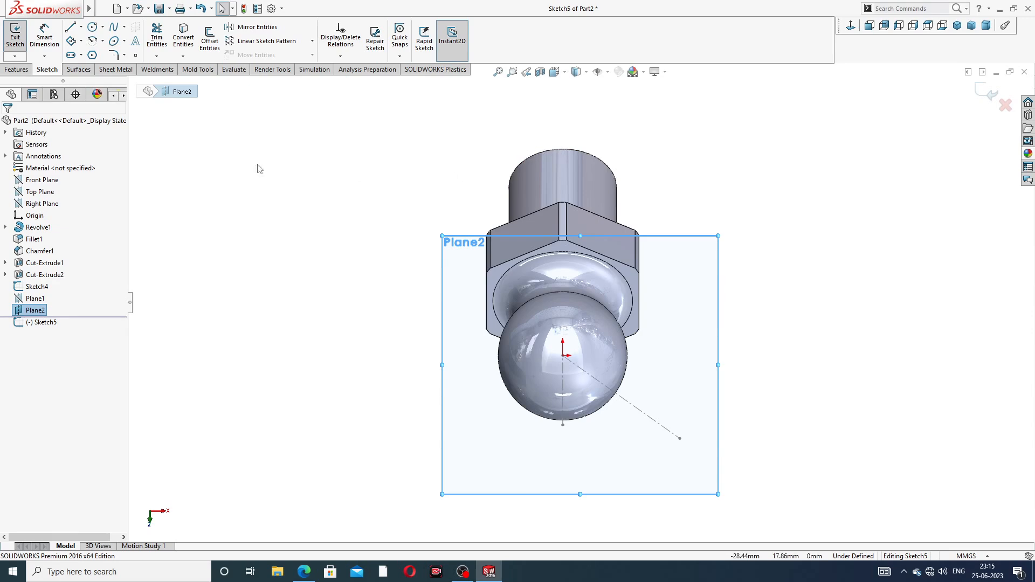
# Step: Sketch a circle of about 5 mm radius centred on the sketch origin over the ball
pyautogui.click(92, 27)
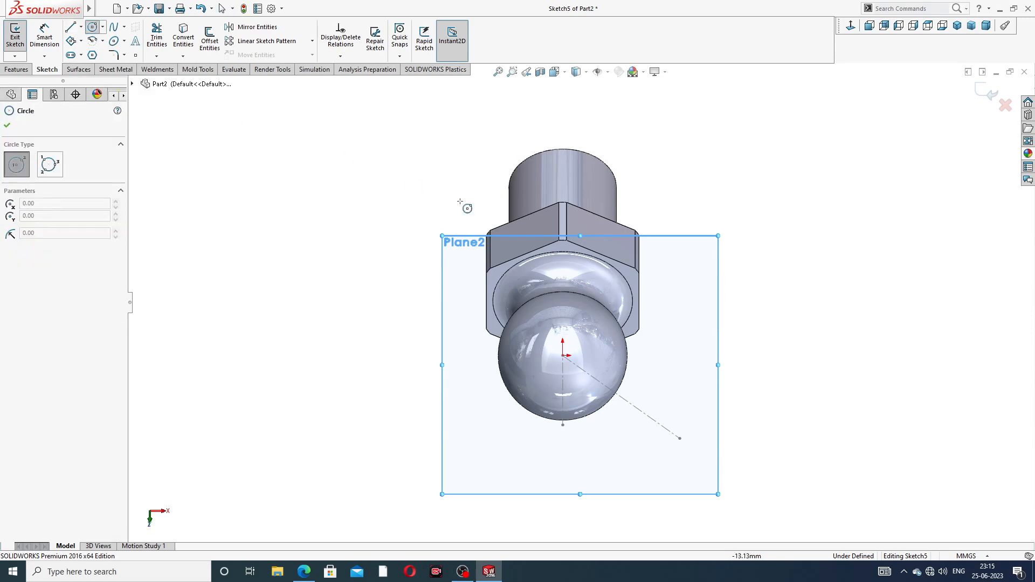
pyautogui.click(563, 356)
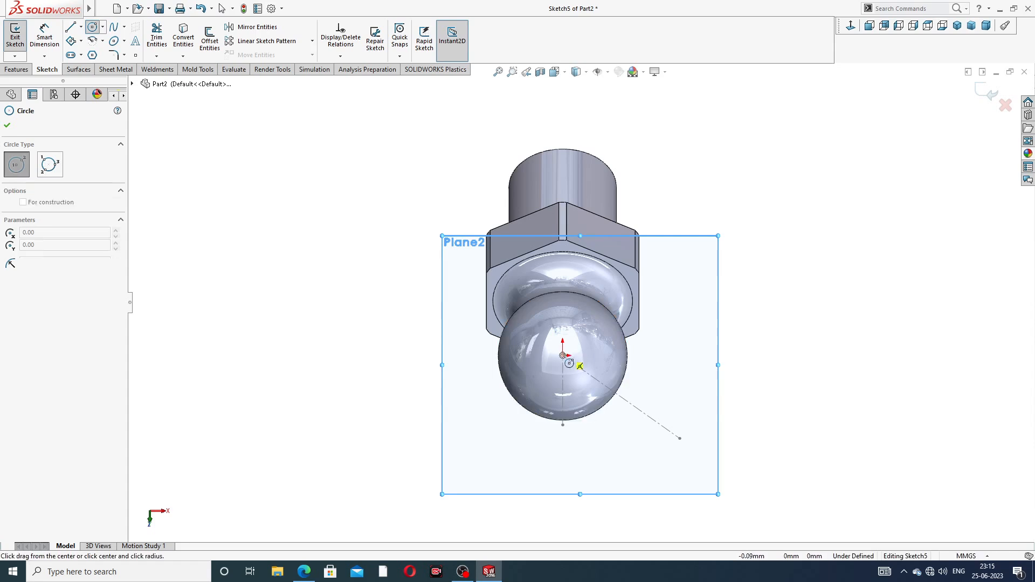
pyautogui.click(592, 310)
pyautogui.rightClick(718, 195)
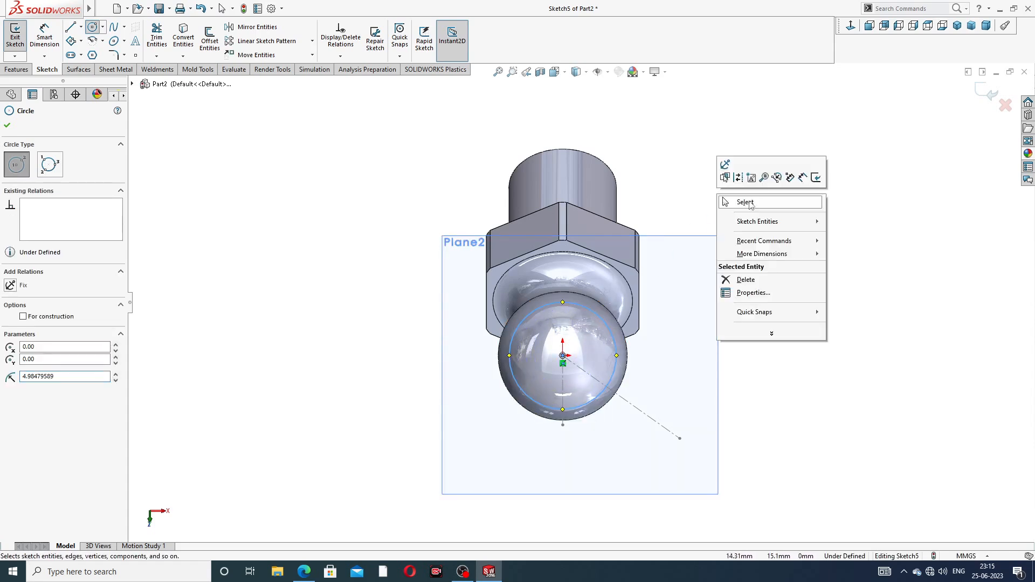
pyautogui.click(743, 202)
# Step: Dimension the circle's diameter and set it to 10 mm
pyautogui.click(50, 40)
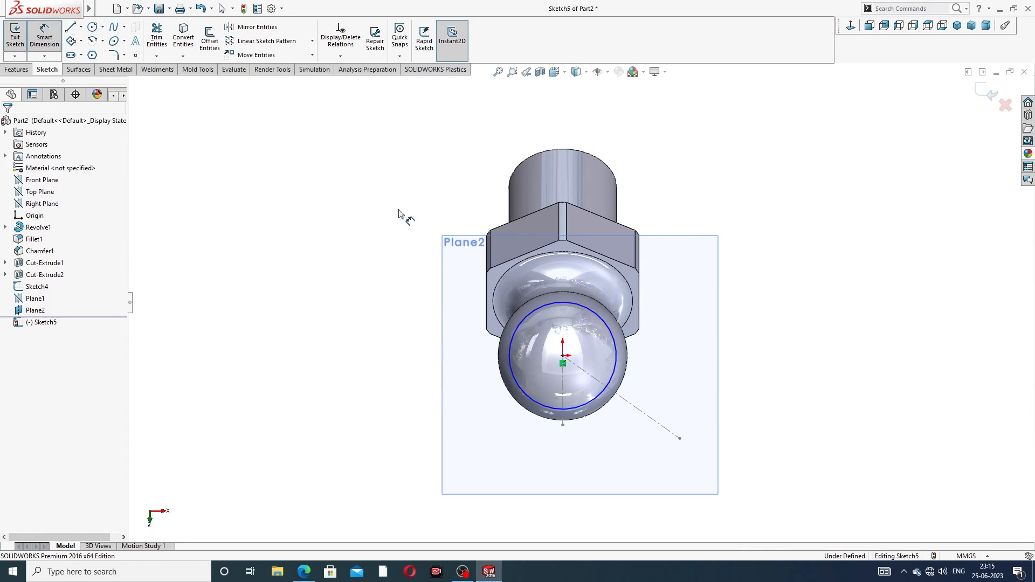
pyautogui.click(581, 321)
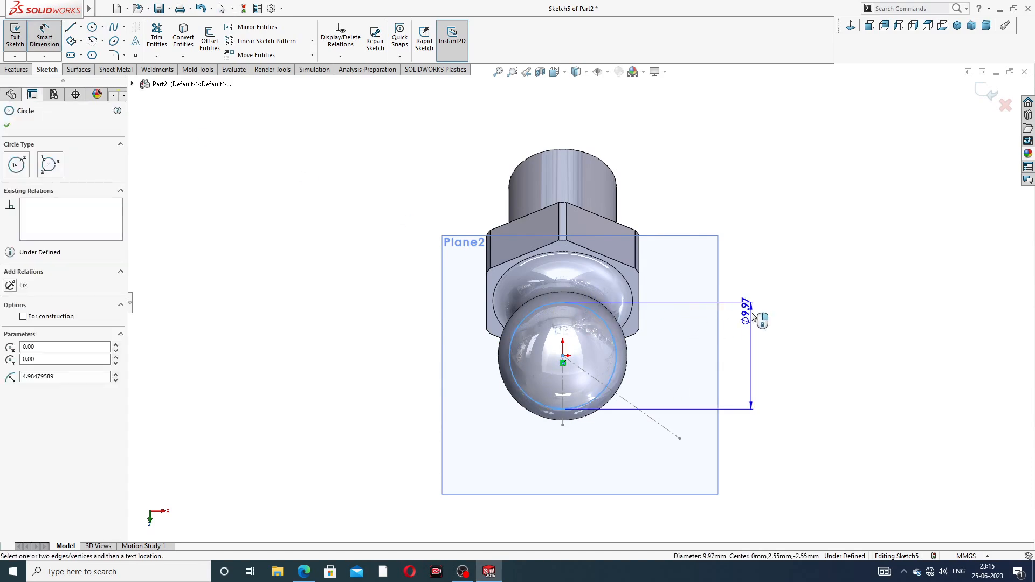
pyautogui.click(752, 317)
pyautogui.write('10')
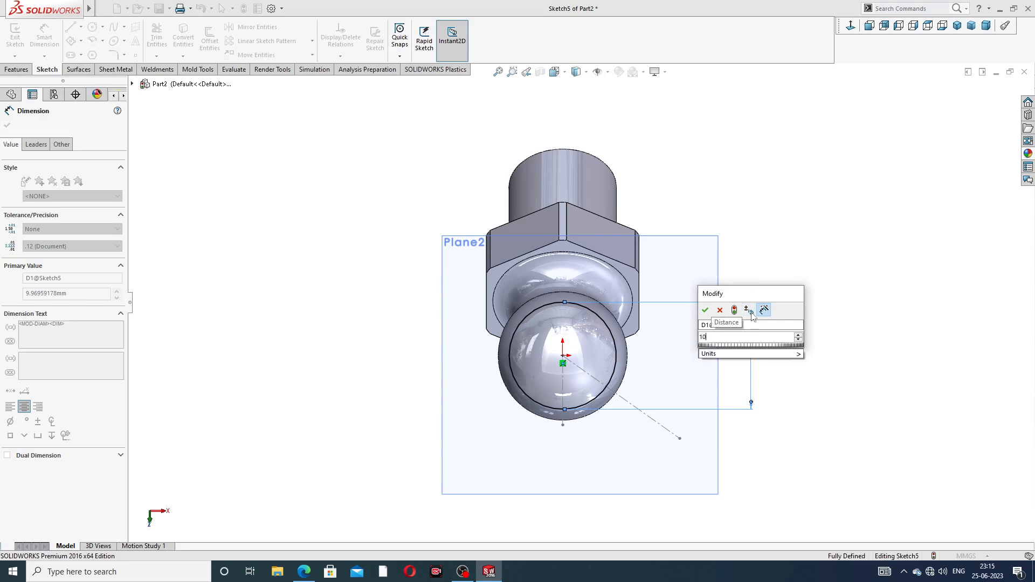
pyautogui.press('Return')
pyautogui.press('Escape')
pyautogui.rightClick(798, 204)
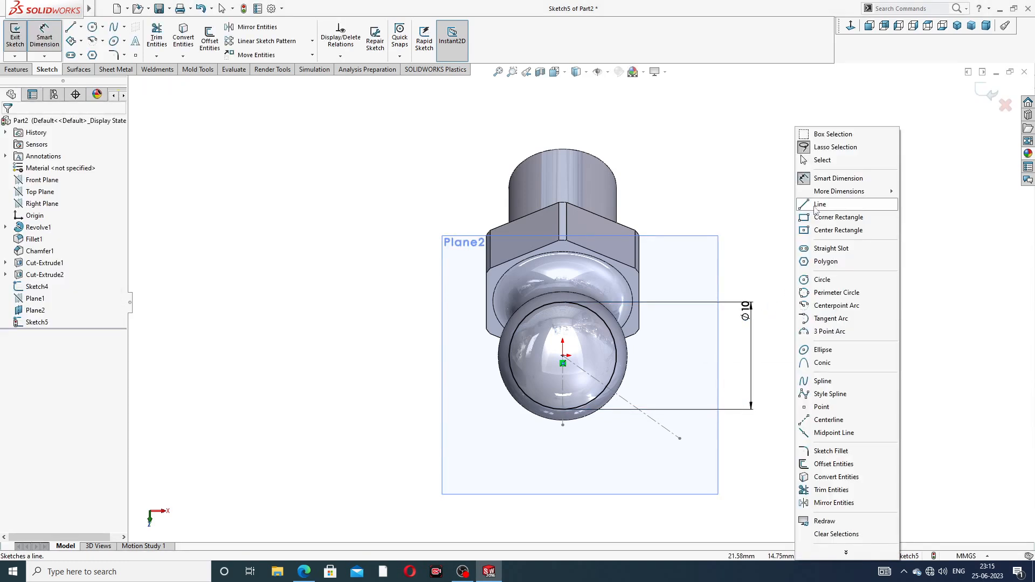
pyautogui.click(833, 160)
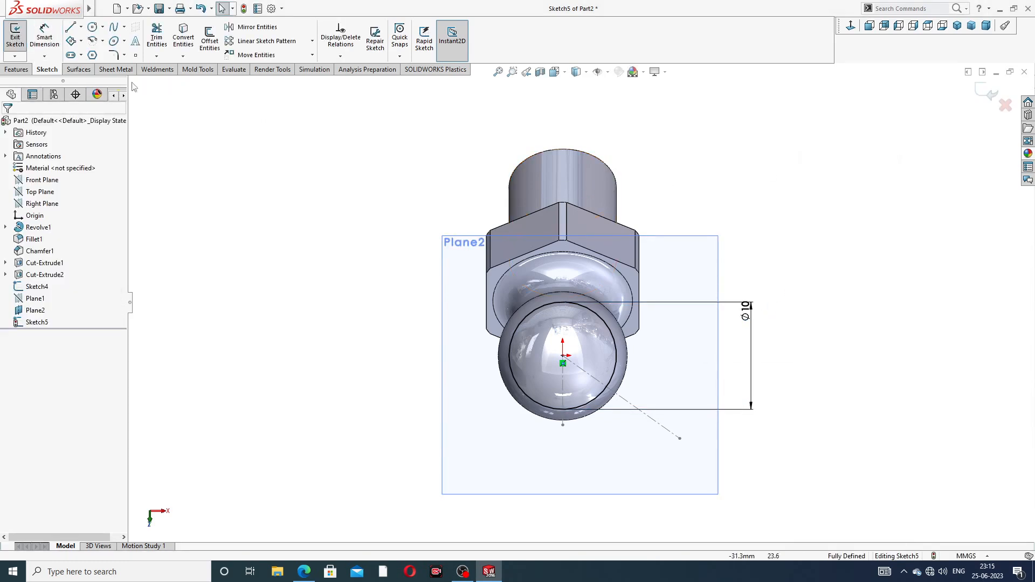
# Step: Cut-extrude the circle 5 mm blind with the direction reversed away from the hex, slicing the ball flat
pyautogui.click(16, 69)
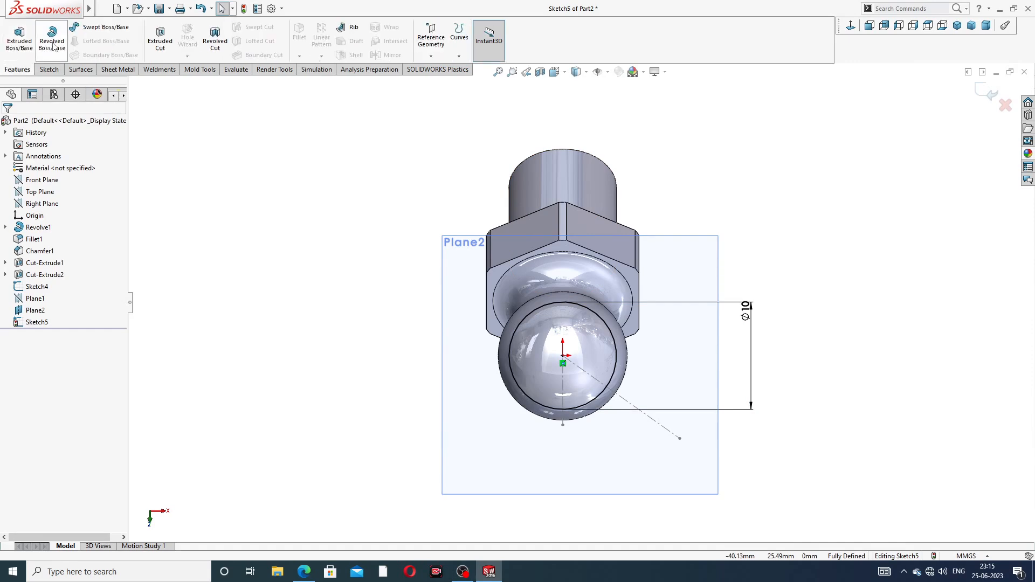
pyautogui.click(160, 37)
pyautogui.moveTo(649, 205)
pyautogui.mouseDown(button='middle')
pyautogui.moveTo(492, 215)
pyautogui.moveTo(538, 203)
pyautogui.moveTo(498, 190)
pyautogui.mouseUp(button='middle')
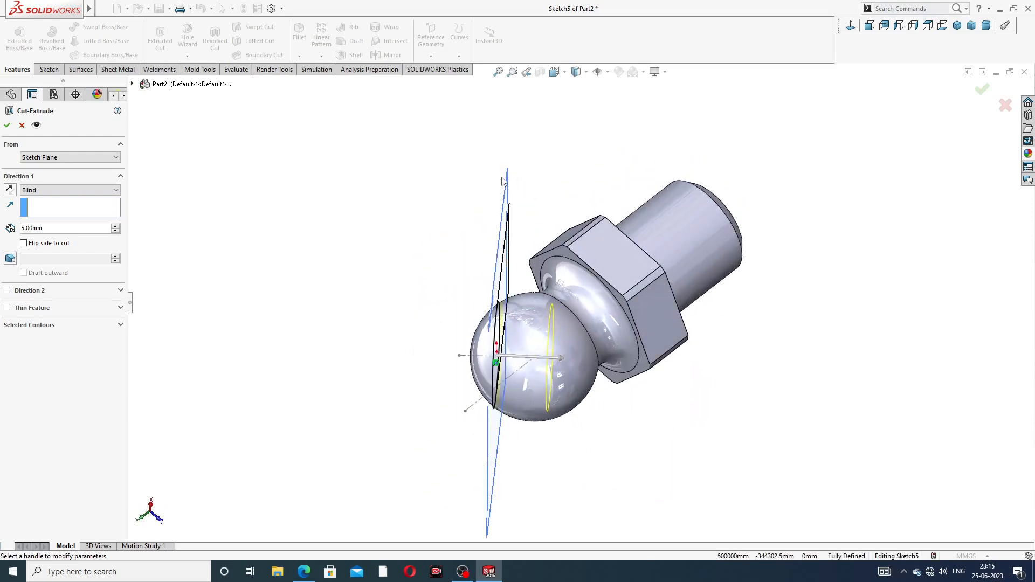
pyautogui.click(9, 190)
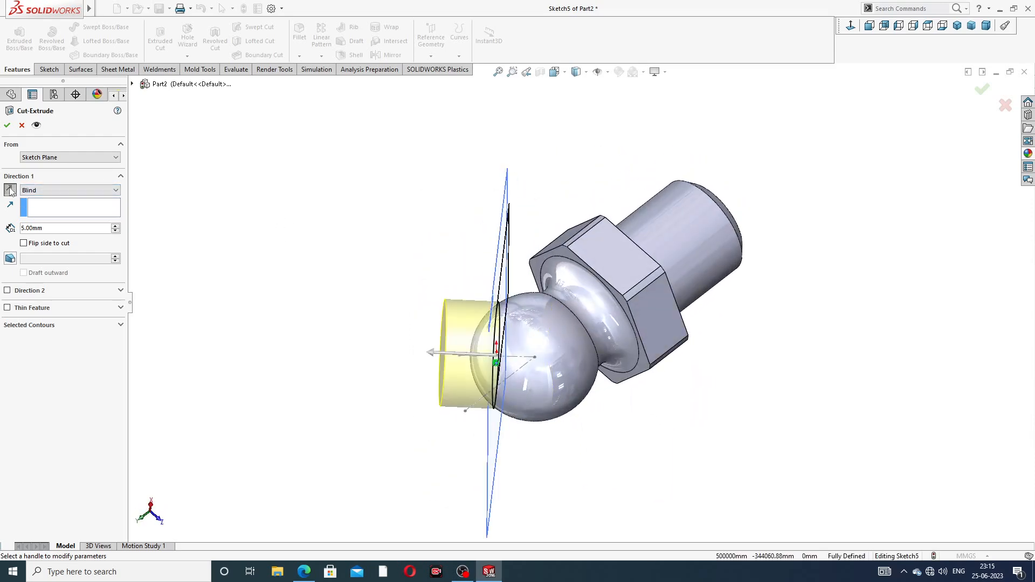
pyautogui.click(8, 125)
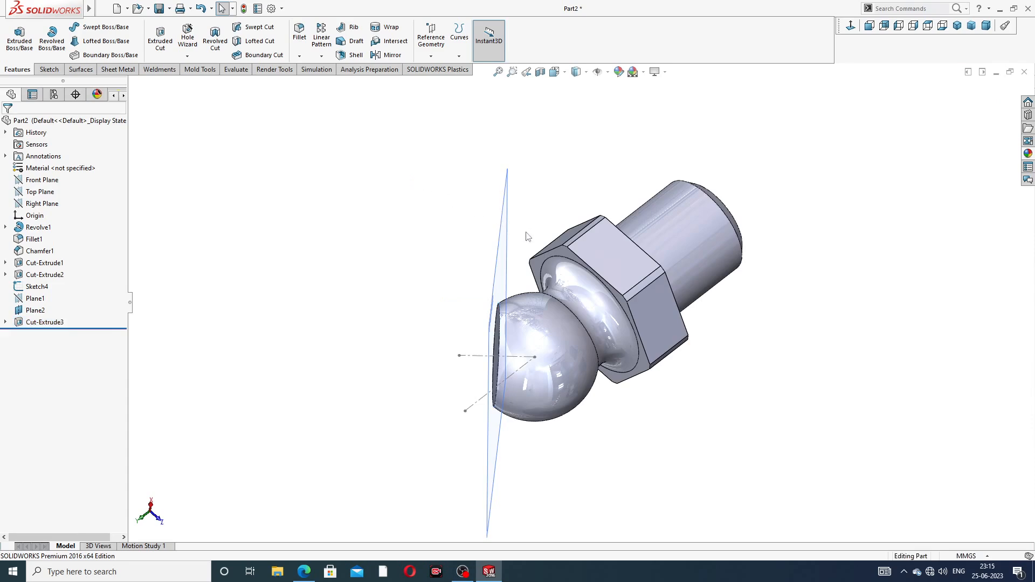
# Step: Hide the offset plane and the centerline sketch above the ball
pyautogui.moveTo(529, 233); pyautogui.dragTo(706, 159, button='middle')
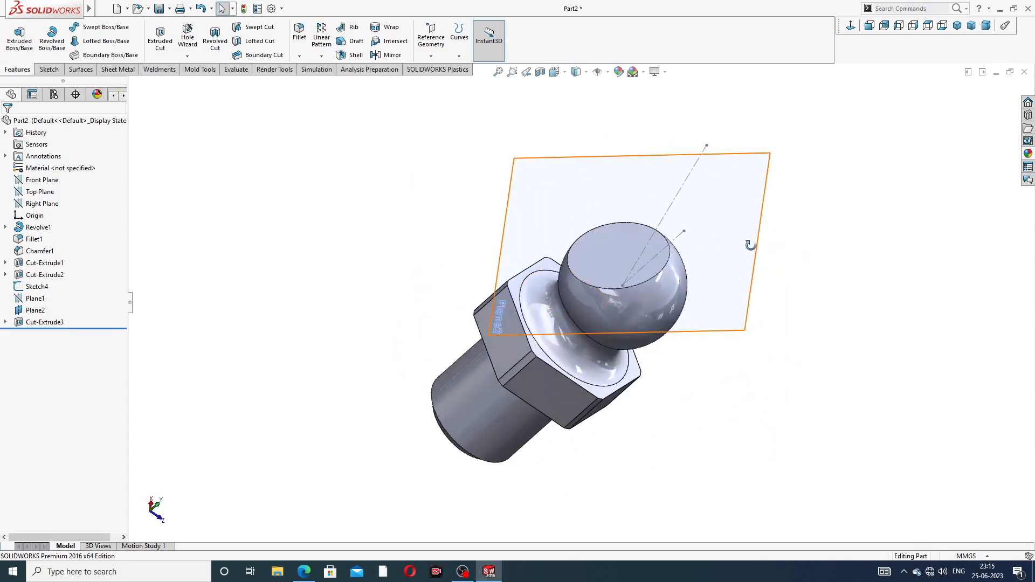
pyautogui.moveTo(751, 240); pyautogui.dragTo(744, 215, button='middle')
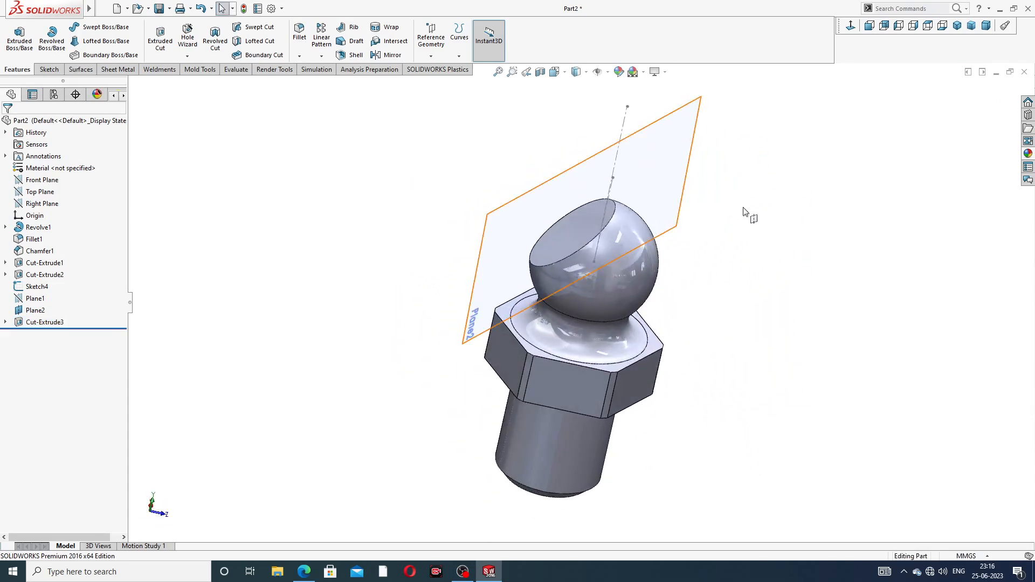
pyautogui.click(683, 185)
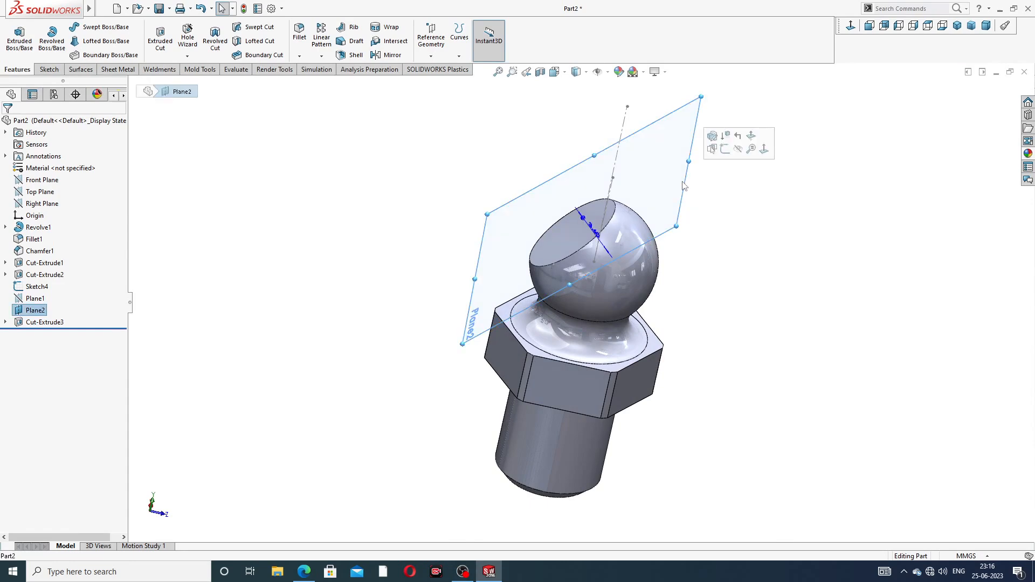
pyautogui.click(738, 151)
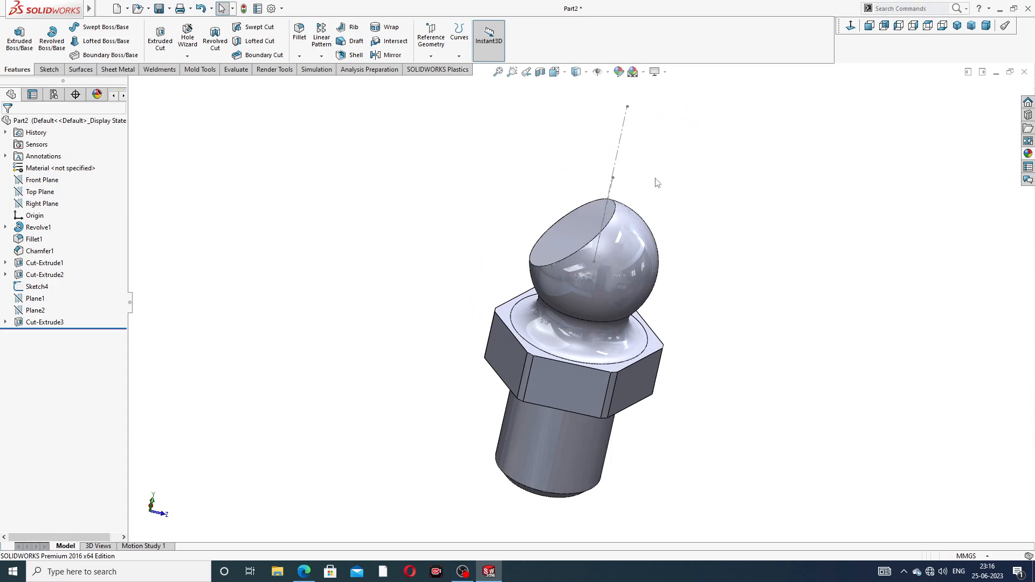
pyautogui.click(621, 149)
pyautogui.click(665, 113)
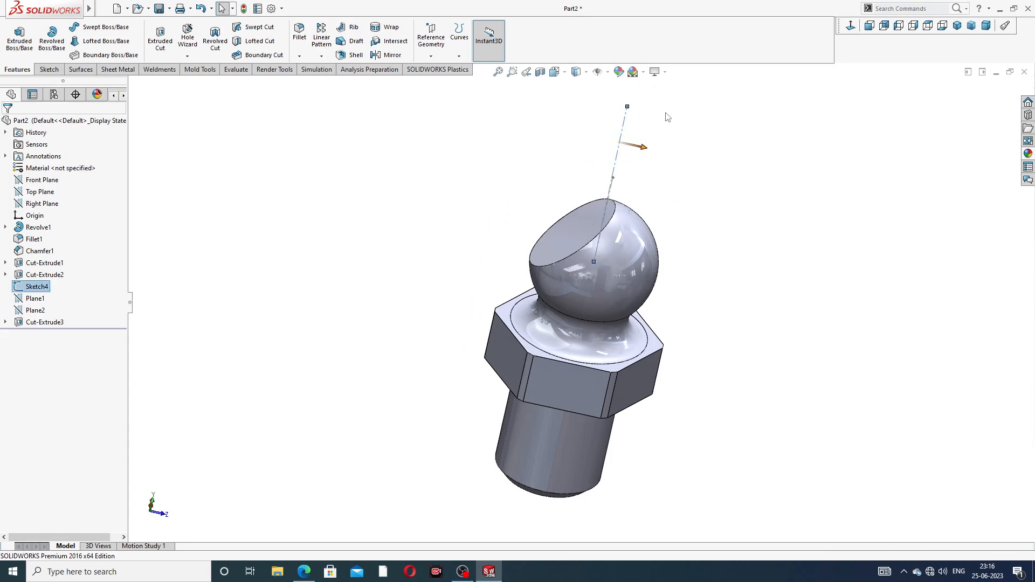
pyautogui.moveTo(649, 196); pyautogui.dragTo(705, 175, button='middle')
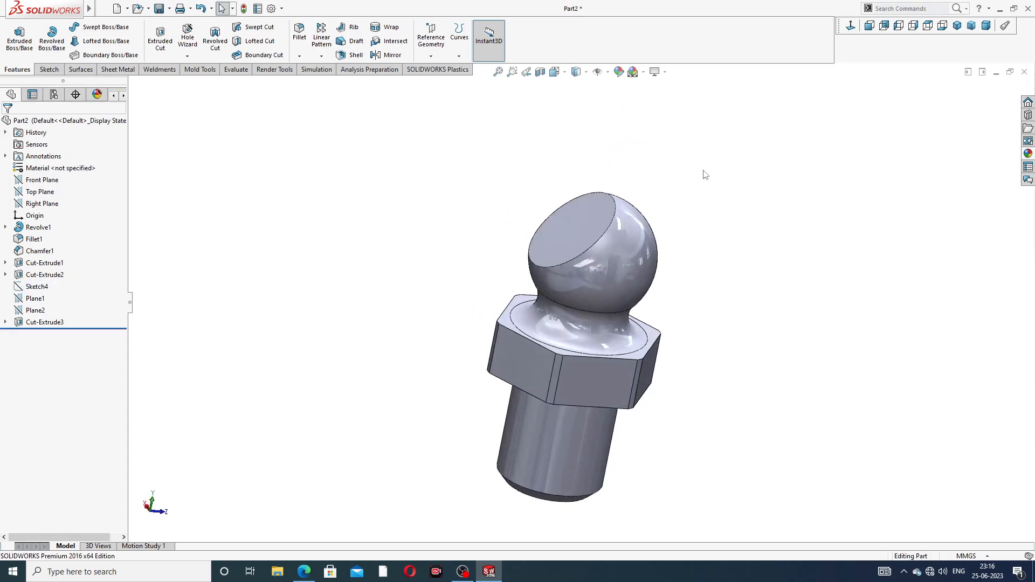
pyautogui.click(42, 180)
pyautogui.click(63, 166)
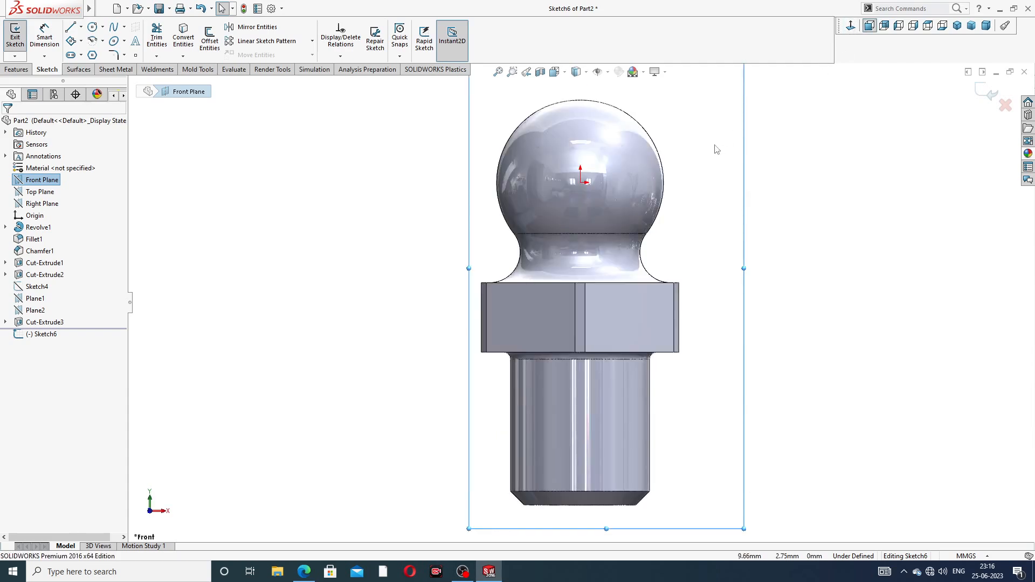
pyautogui.moveTo(717, 149); pyautogui.dragTo(517, 226, button='middle')
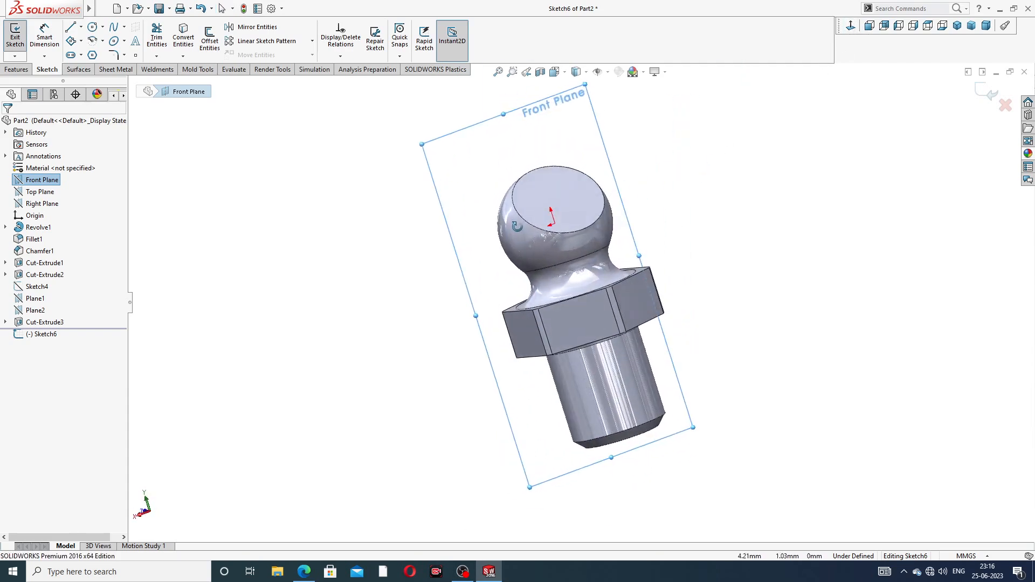
pyautogui.click(668, 163)
pyautogui.click(987, 92)
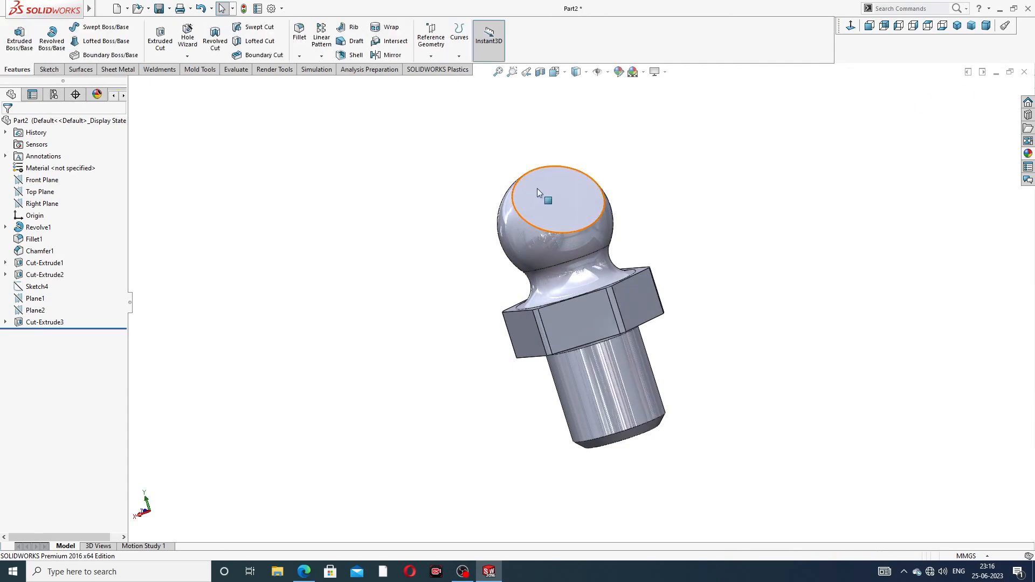
# Step: Start a sketch on the Right Plane and face it square-on, showing the ball's angled flat in profile
pyautogui.moveTo(537, 193); pyautogui.dragTo(394, 290, button='middle')
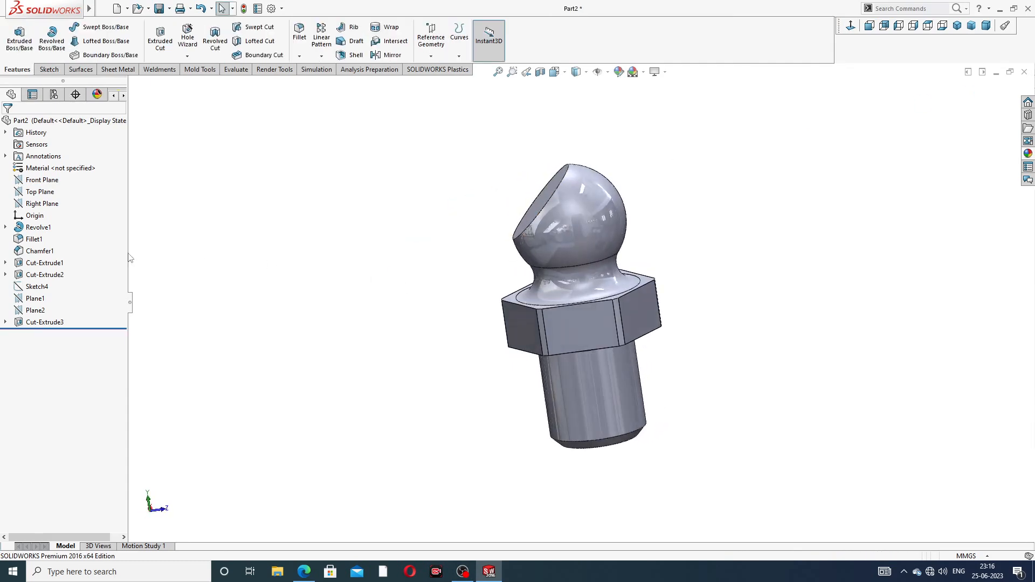
pyautogui.click(42, 204)
pyautogui.click(50, 193)
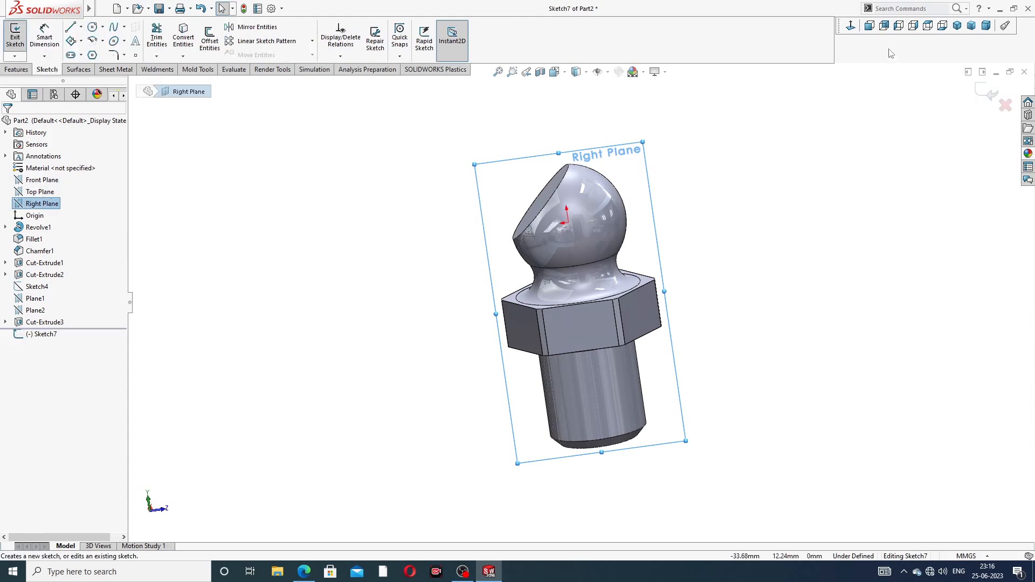
pyautogui.click(850, 27)
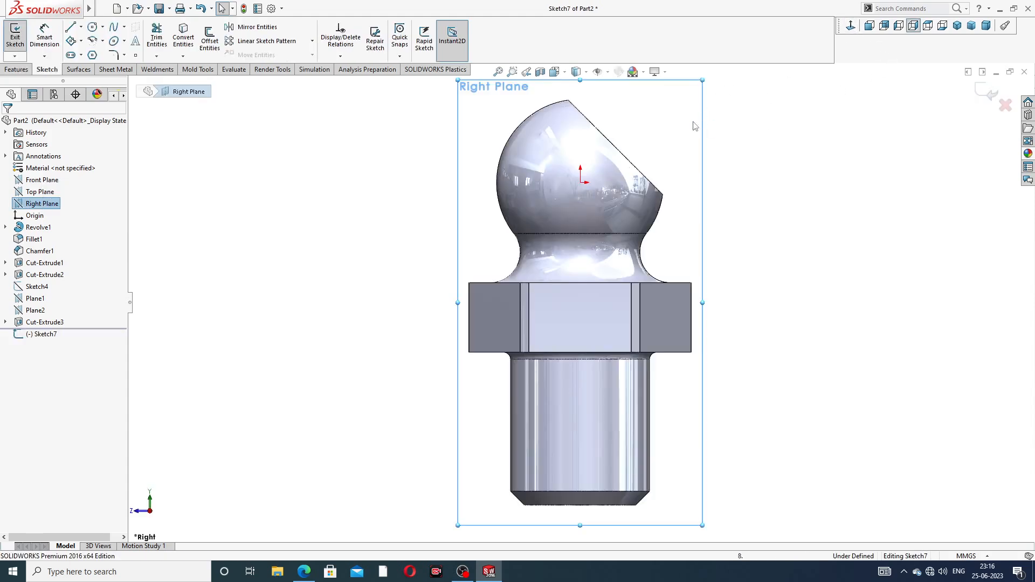
pyautogui.scroll(-2, 595, 195)
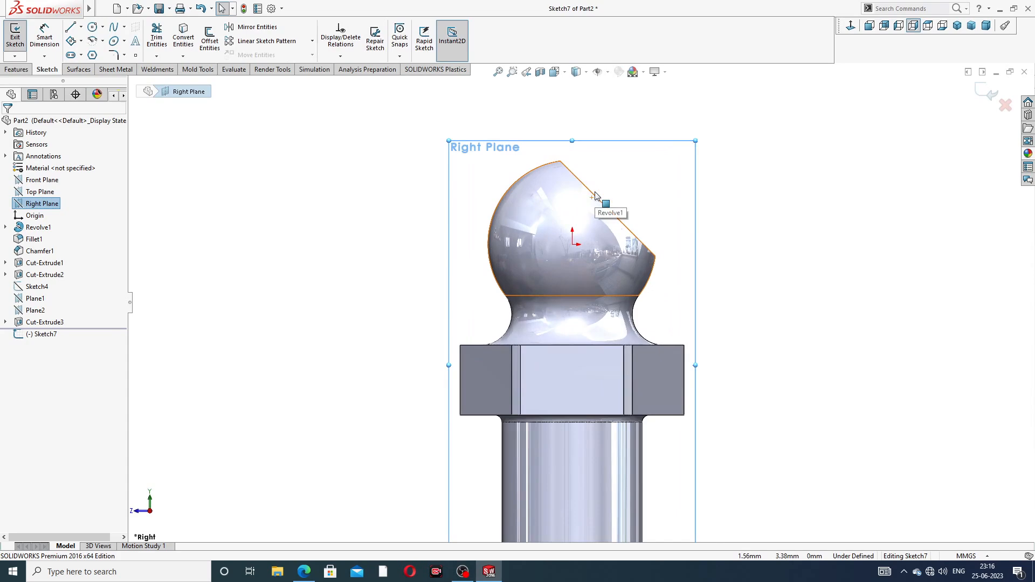
# Step: Draw a vertical centerline from about 8.3 mm above the origin down to it, and a slanted centerline about 15.3 mm long outward through the flat
pyautogui.scroll(-2, 596, 195)
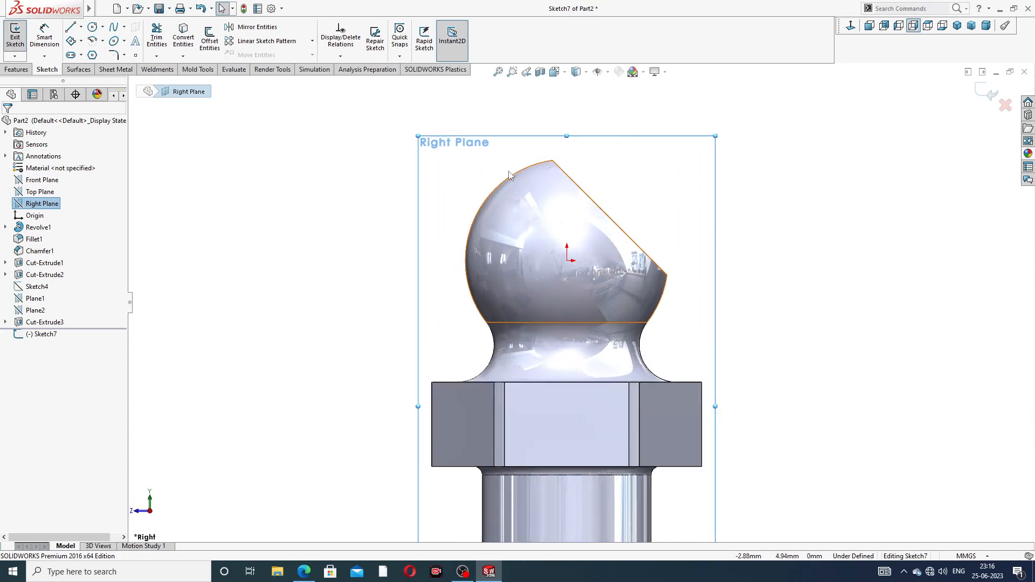
pyautogui.click(81, 26)
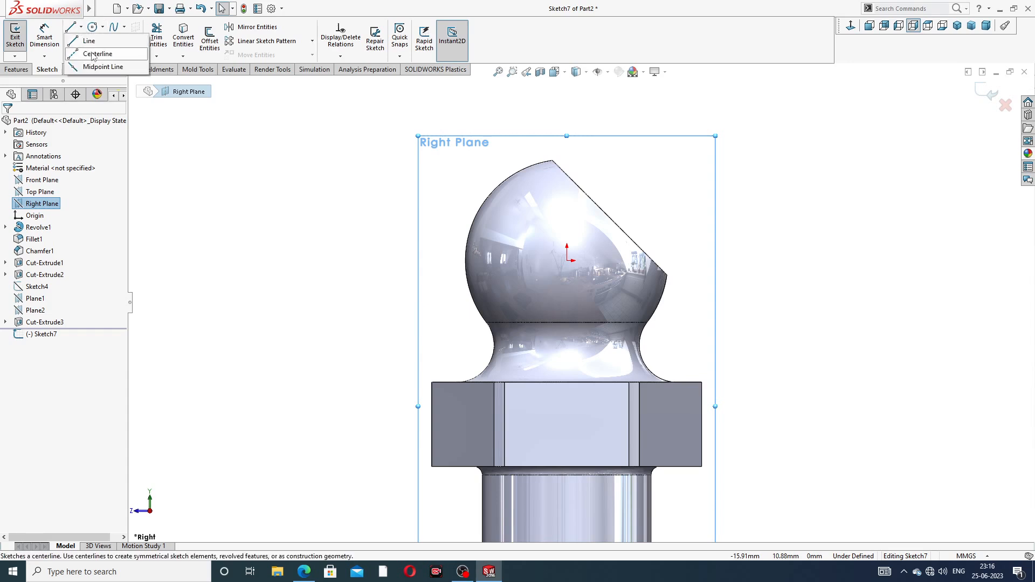
pyautogui.click(96, 50)
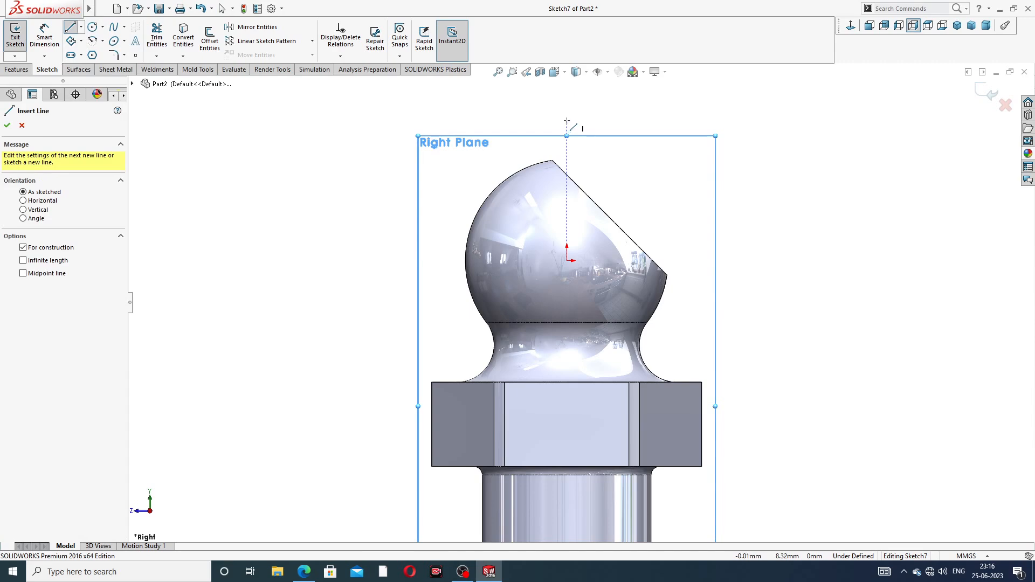
pyautogui.click(567, 121)
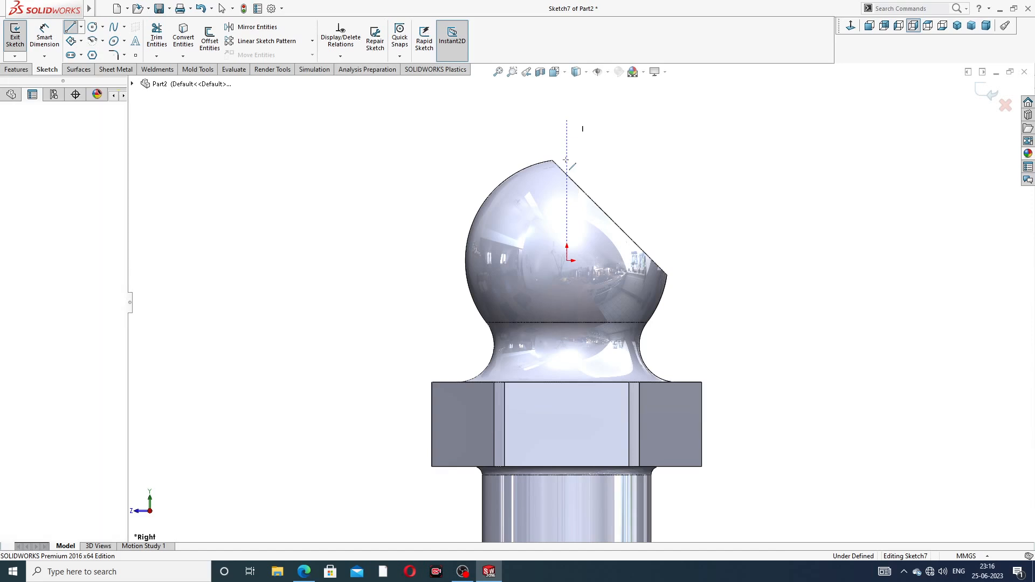
pyautogui.click(567, 261)
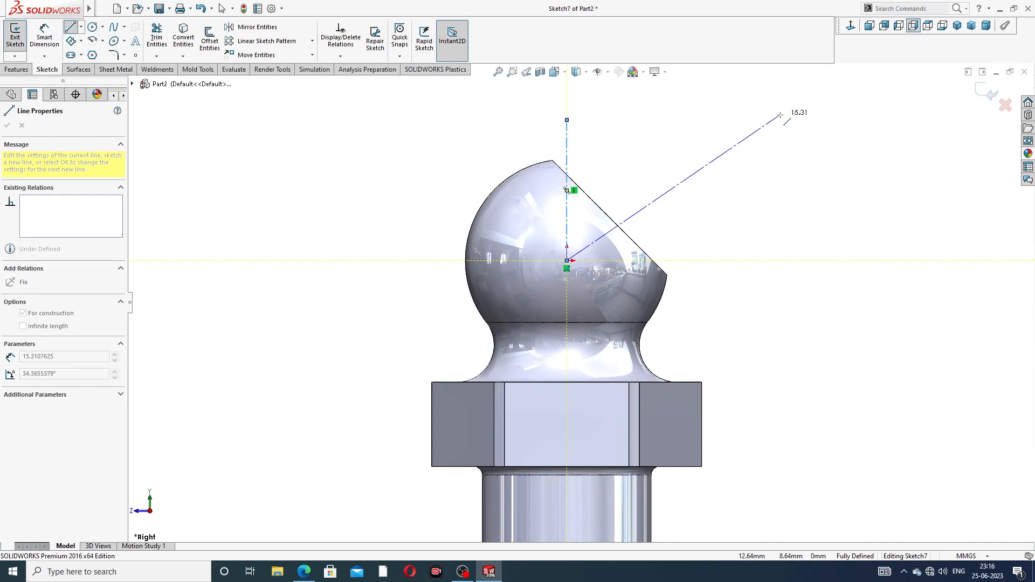
pyautogui.click(780, 114)
pyautogui.rightClick(800, 139)
pyautogui.click(819, 144)
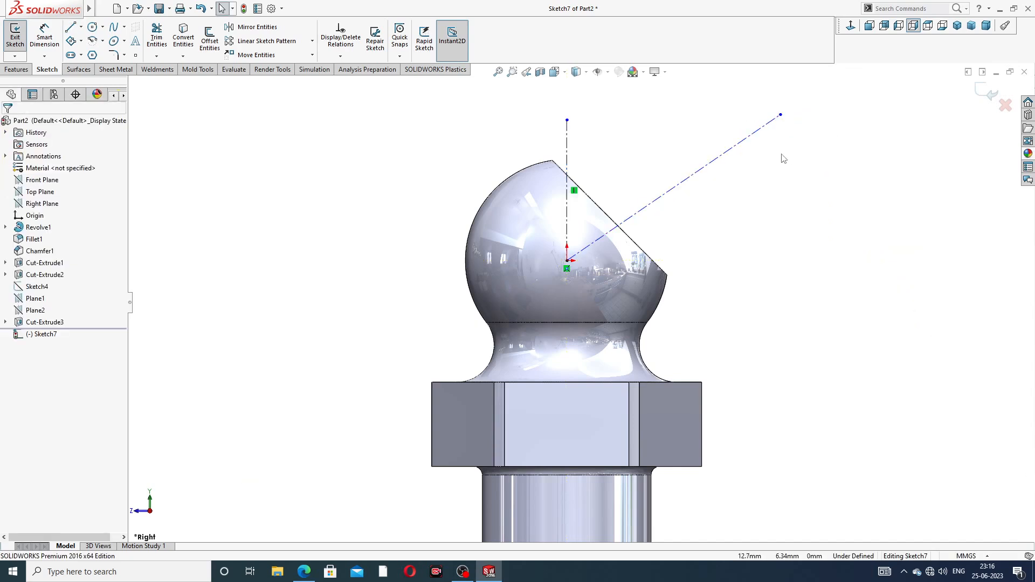
# Step: Extend the vertical centerline's upper endpoint to about 9.6 mm above the origin
pyautogui.press('f')
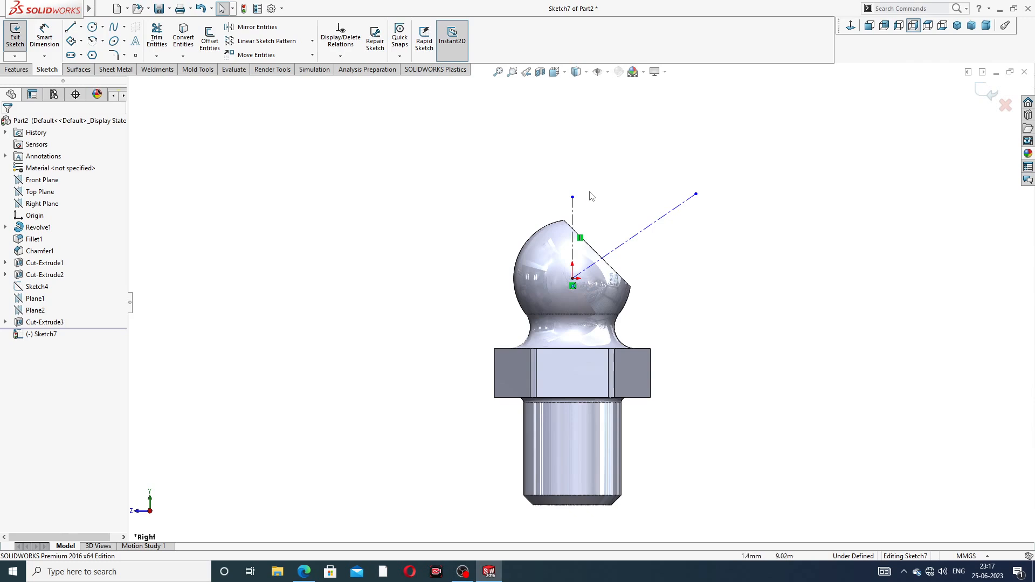
pyautogui.scroll(-1, 596, 196)
pyautogui.scroll(-1, 596, 197)
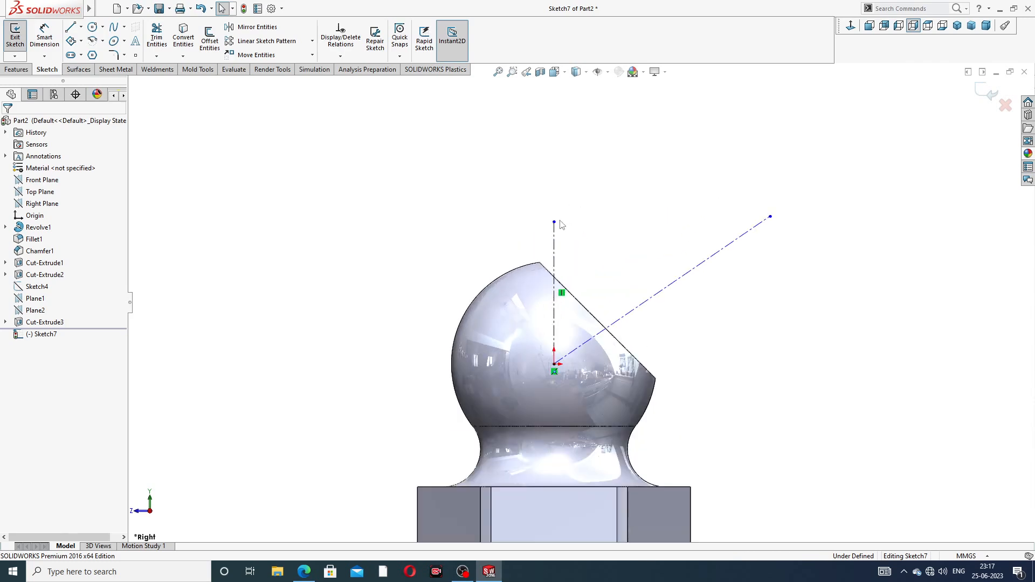
pyautogui.click(554, 200)
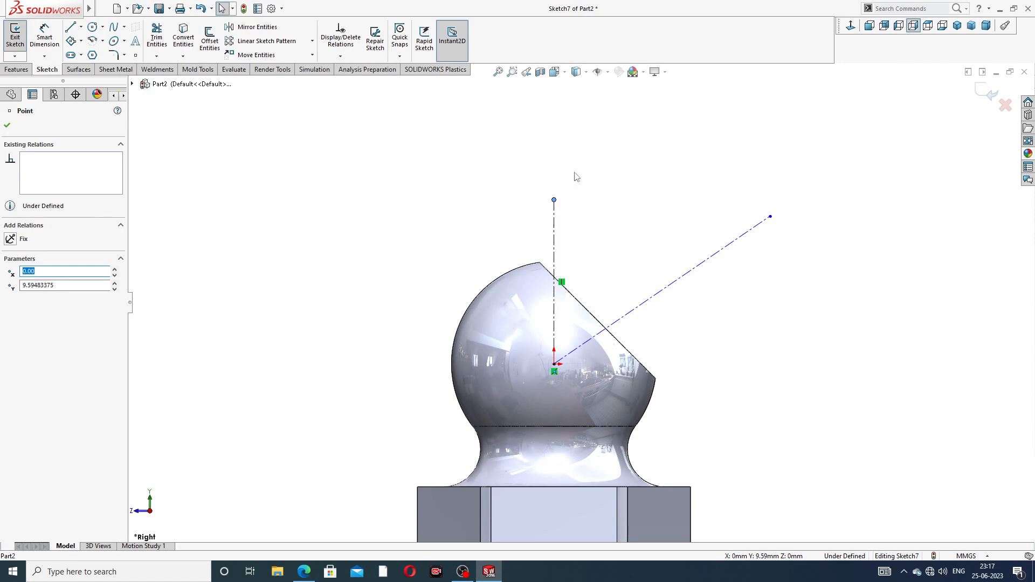
# Step: Try to dimension the angle between the vertical and slanted centerlines
pyautogui.click(44, 36)
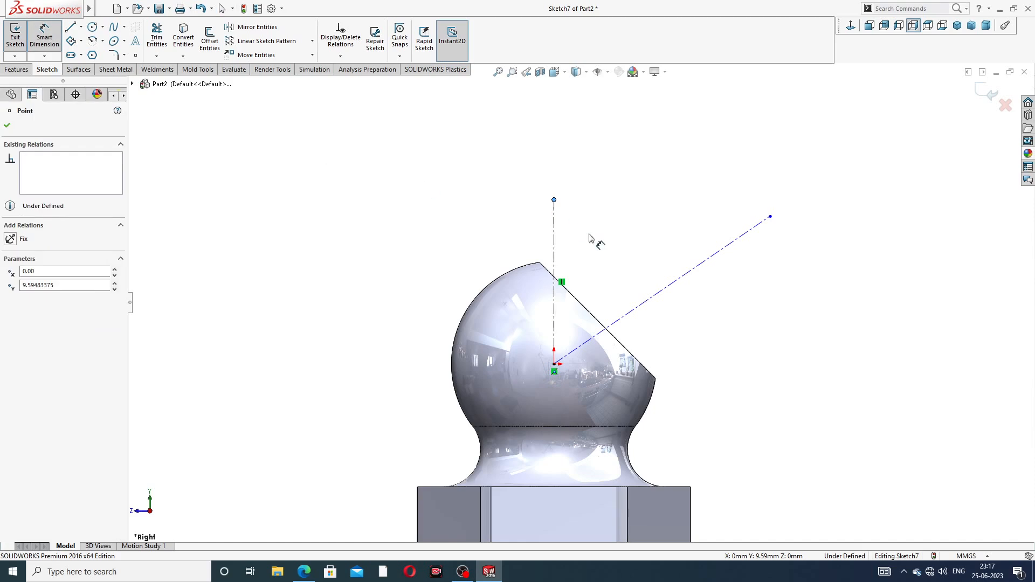
pyautogui.click(554, 242)
pyautogui.click(659, 296)
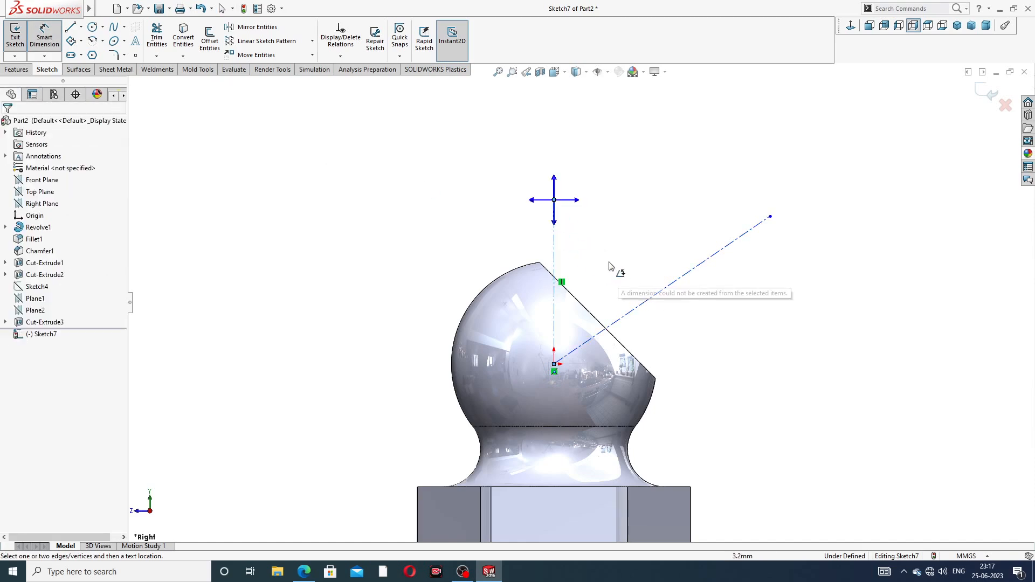
pyautogui.click(637, 199)
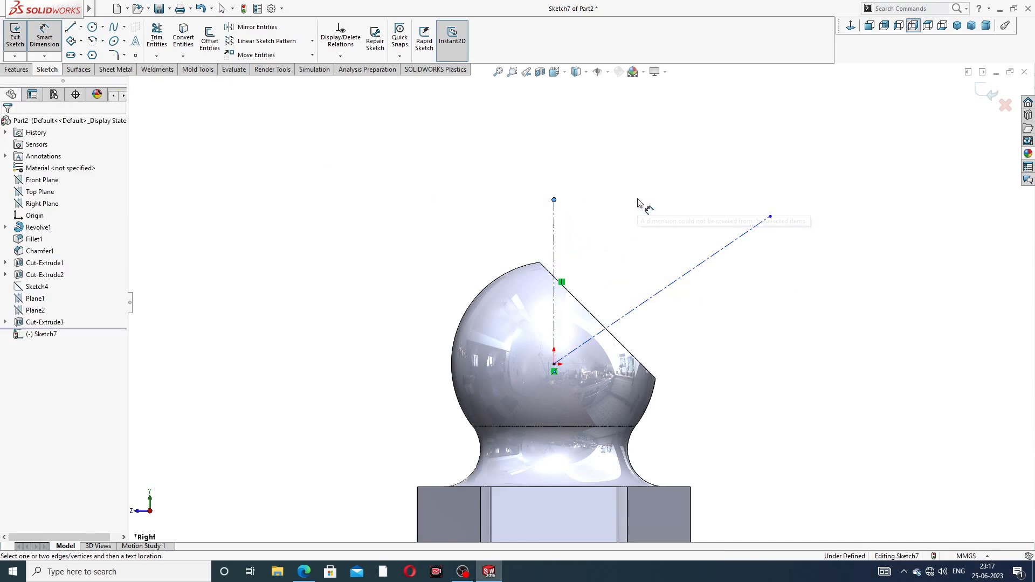
pyautogui.click(554, 245)
pyautogui.click(654, 297)
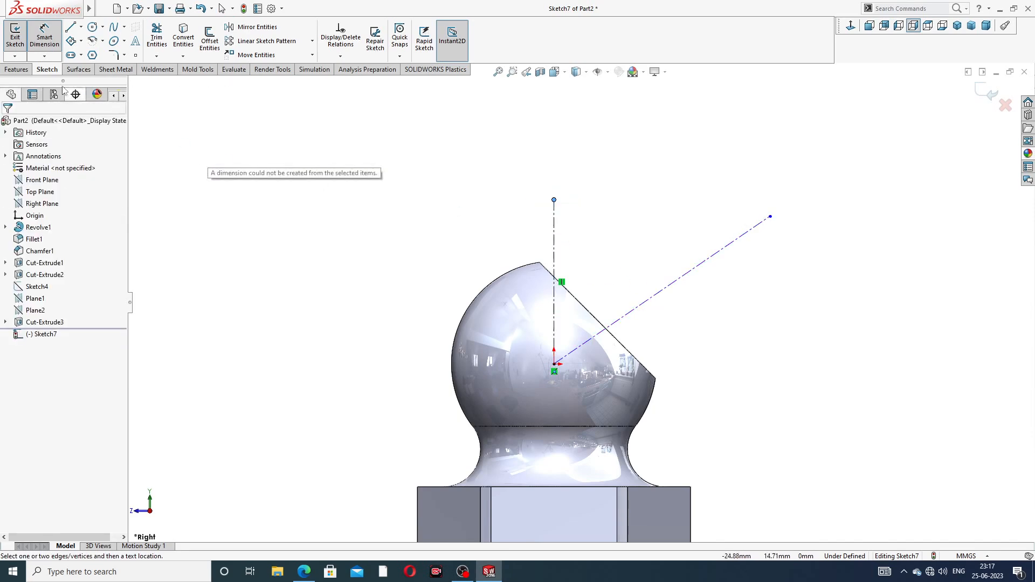
# Step: Exit the sketch, retry dimensioning the centerlines outside it, and reopen the sketch for editing
pyautogui.click(15, 38)
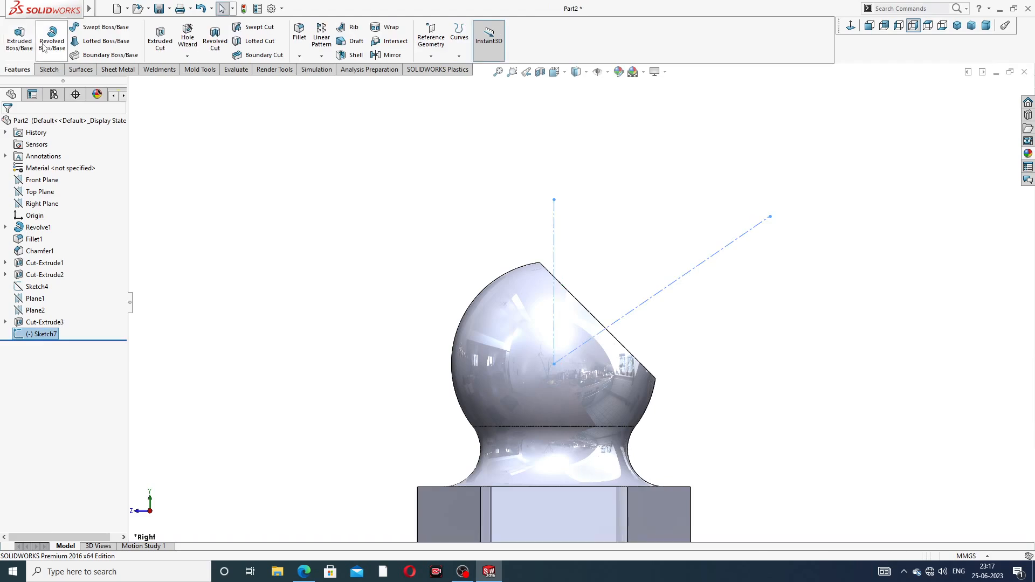
pyautogui.click(49, 69)
pyautogui.click(44, 38)
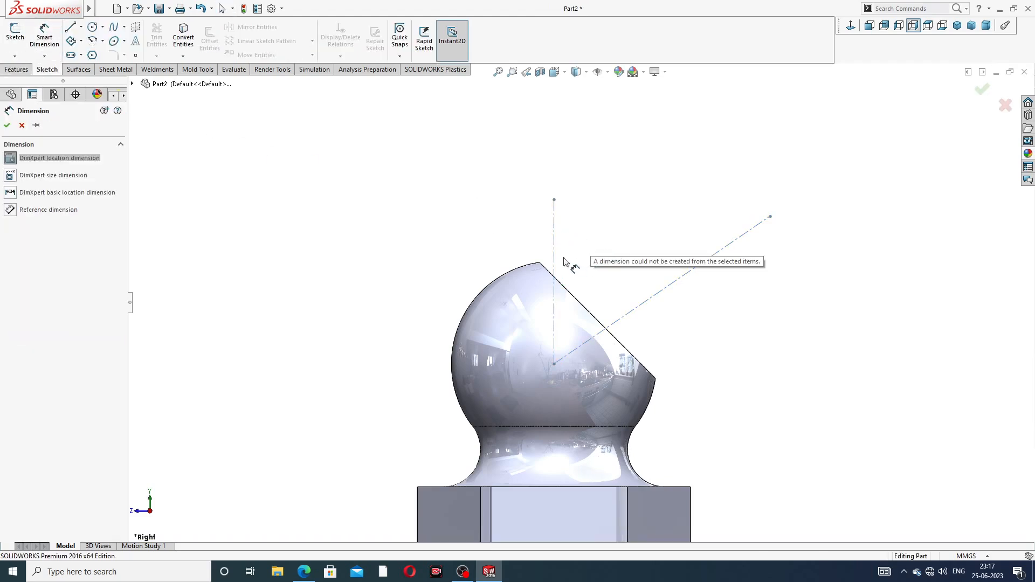
pyautogui.press('Escape')
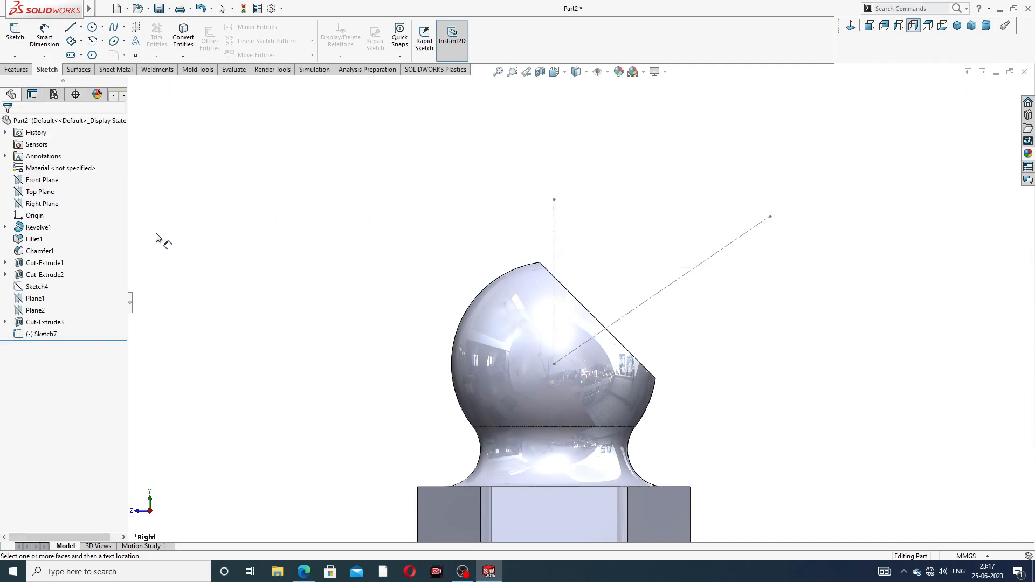
pyautogui.click(43, 334)
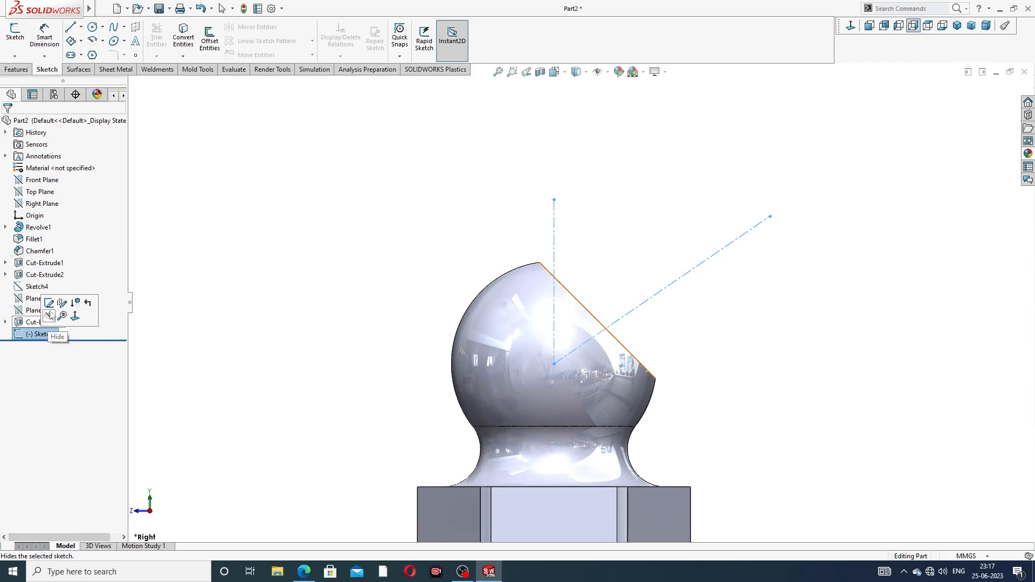
pyautogui.click(64, 299)
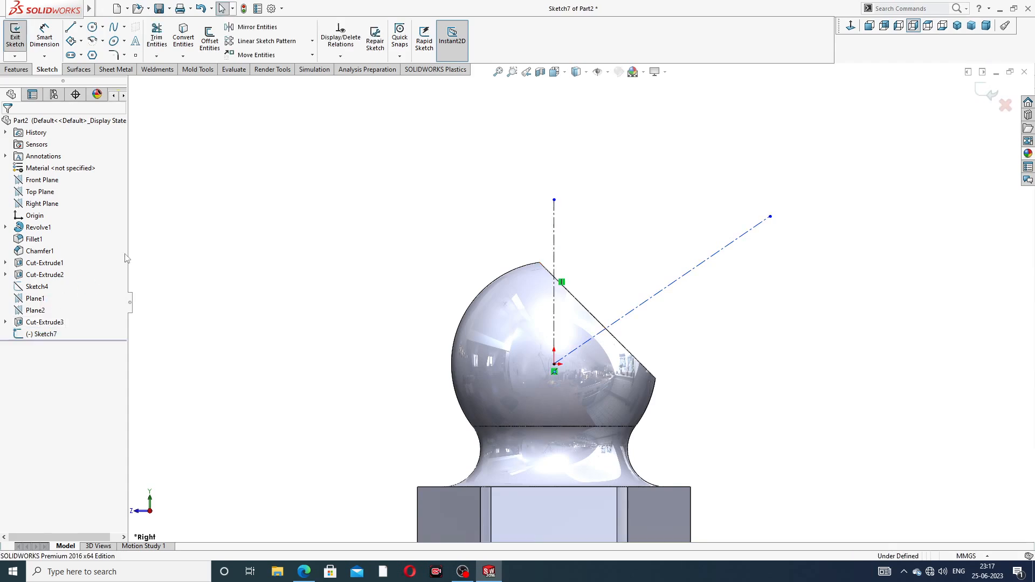
# Step: Dimension the angle between the vertical and slanted centerlines and set it to 45 degrees
pyautogui.click(44, 37)
pyautogui.click(556, 251)
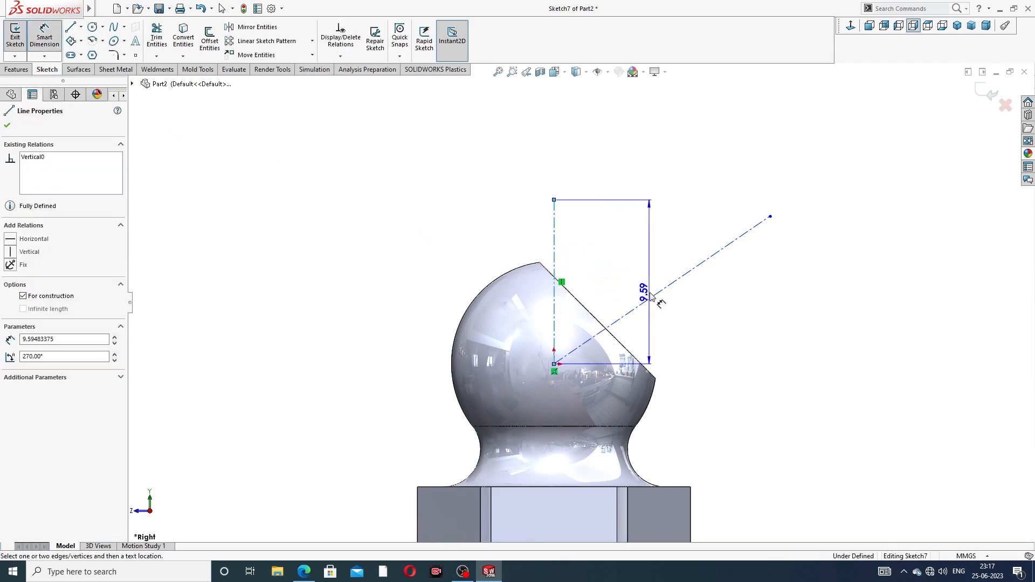
pyautogui.click(654, 294)
pyautogui.click(602, 268)
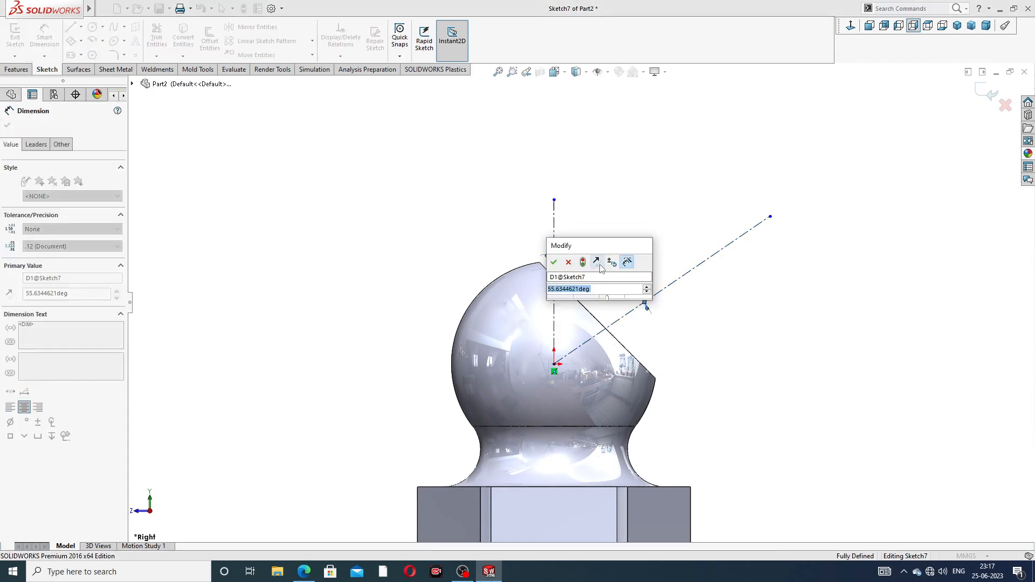
pyautogui.write('45')
pyautogui.press('Return')
pyautogui.click(653, 201)
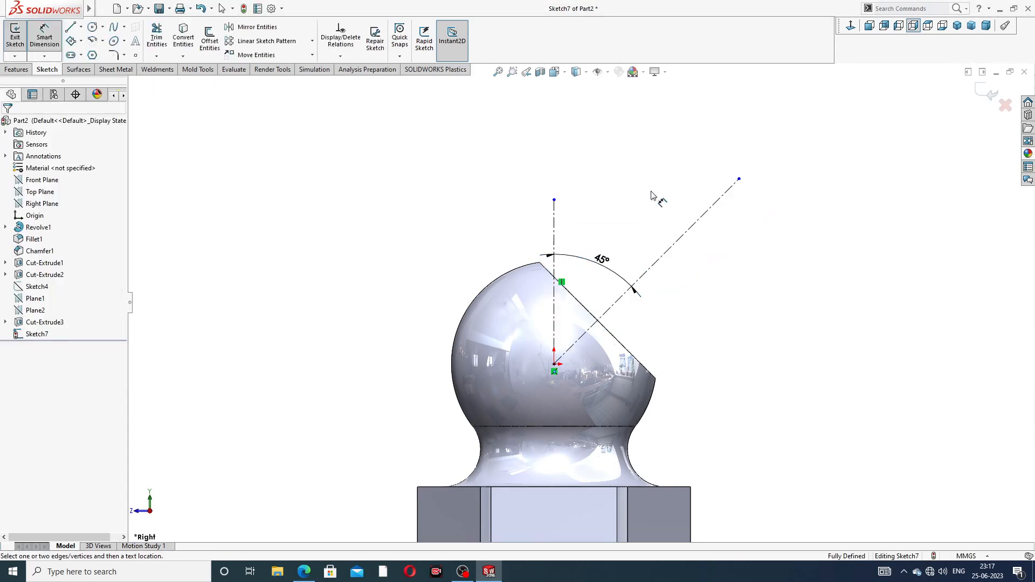
pyautogui.rightClick(783, 151)
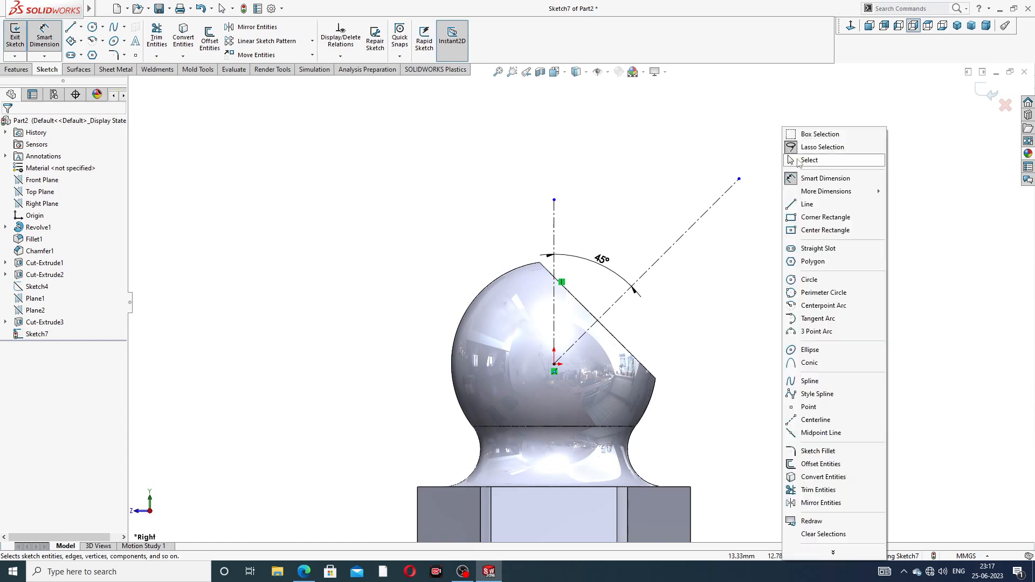
pyautogui.click(801, 161)
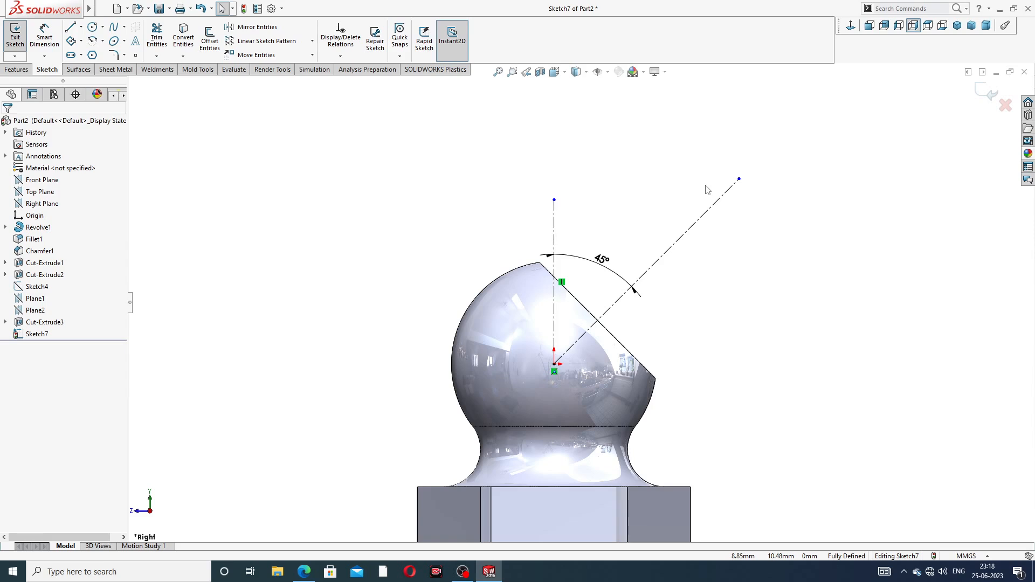
# Step: From the opposite side view, draw a line beside the ball's flat down to the slanted centerline, continuing with a line outward along that centerline
pyautogui.click(851, 26)
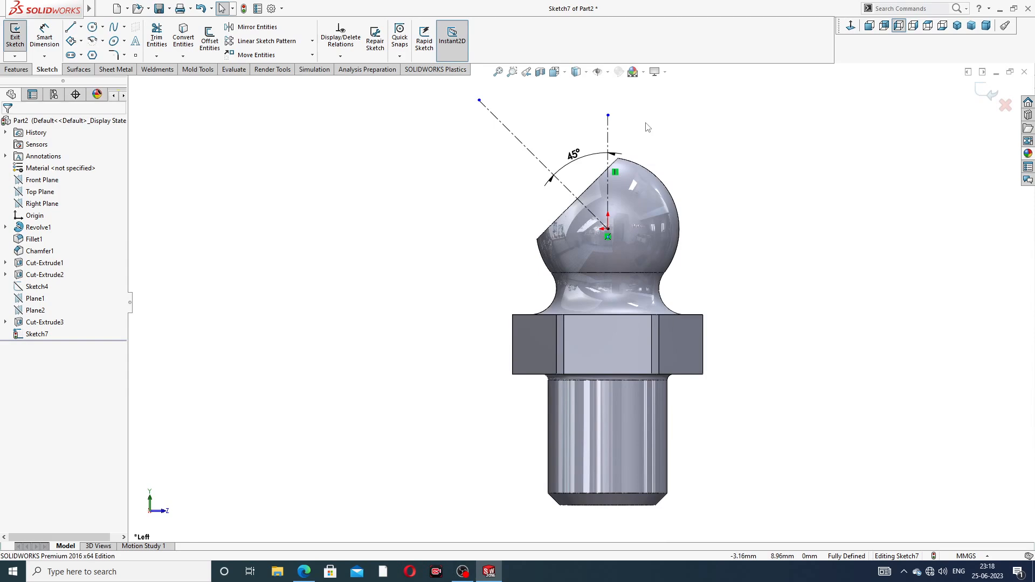
pyautogui.scroll(-3, 647, 127)
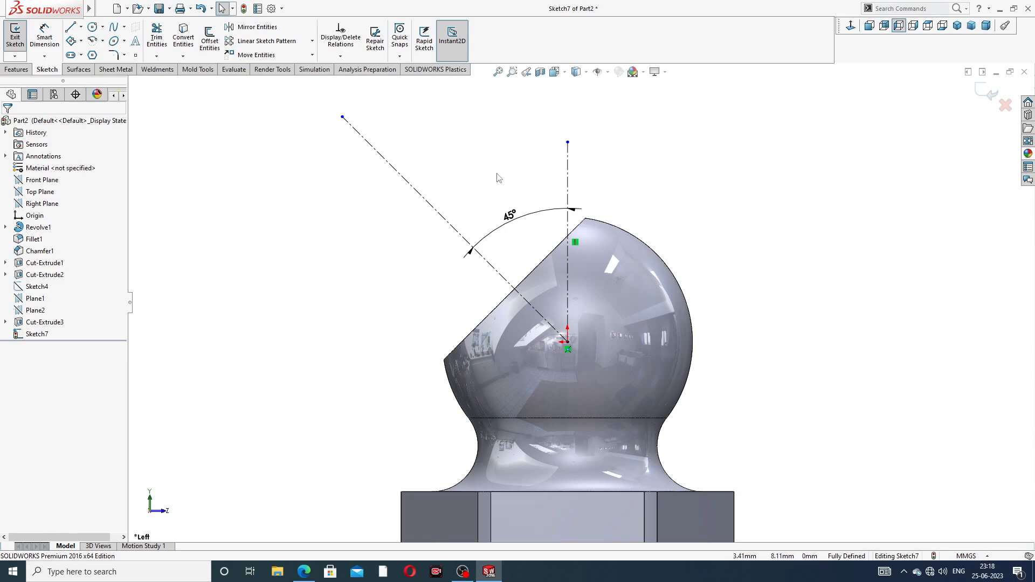
pyautogui.click(70, 26)
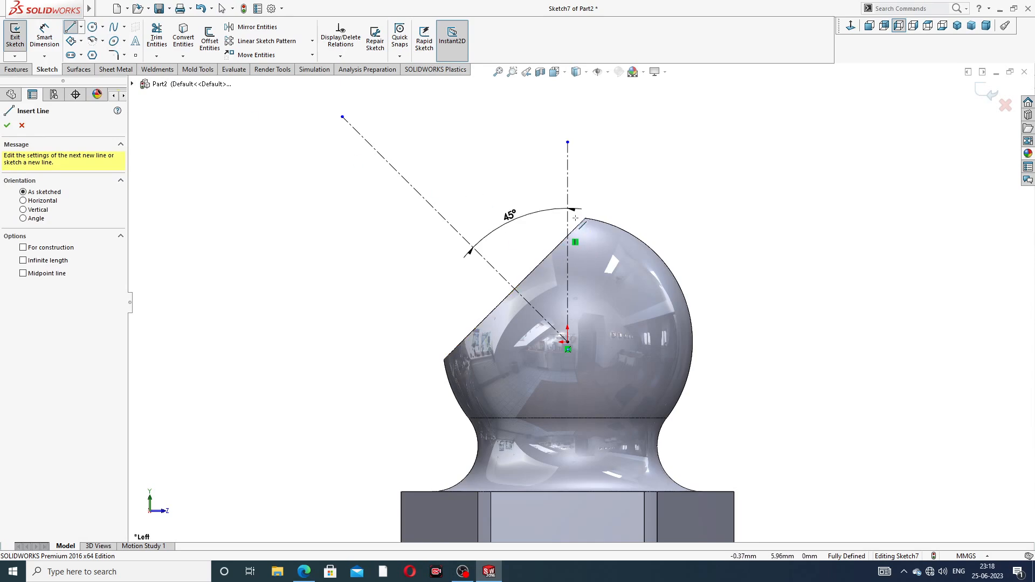
pyautogui.scroll(-2, 576, 218)
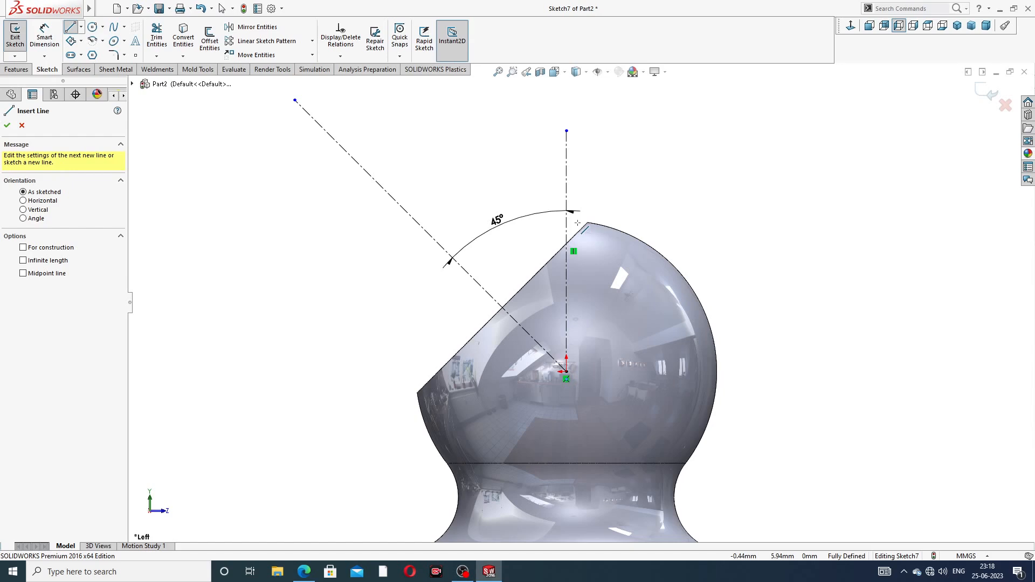
pyautogui.click(577, 222)
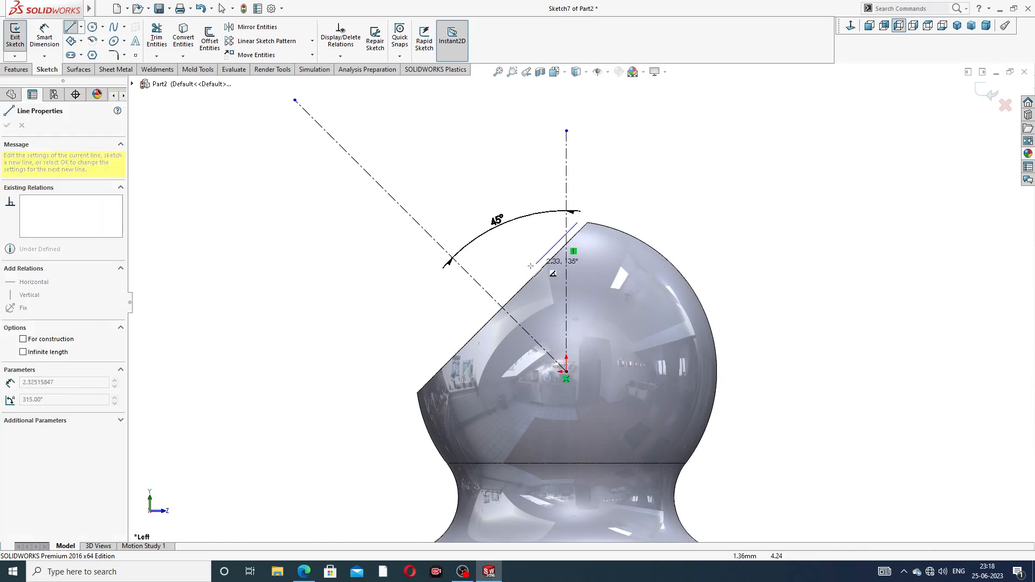
pyautogui.click(502, 307)
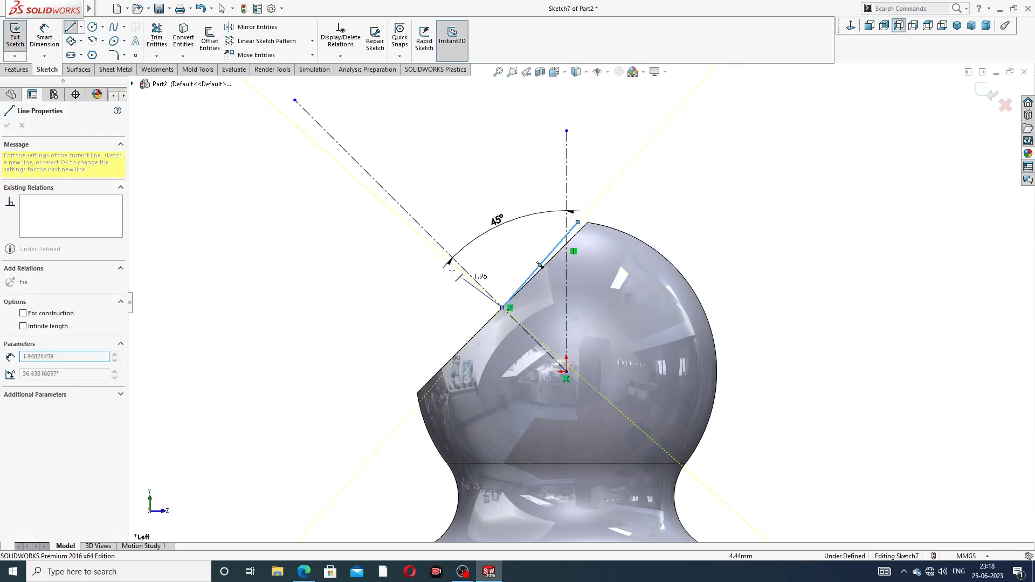
pyautogui.click(324, 129)
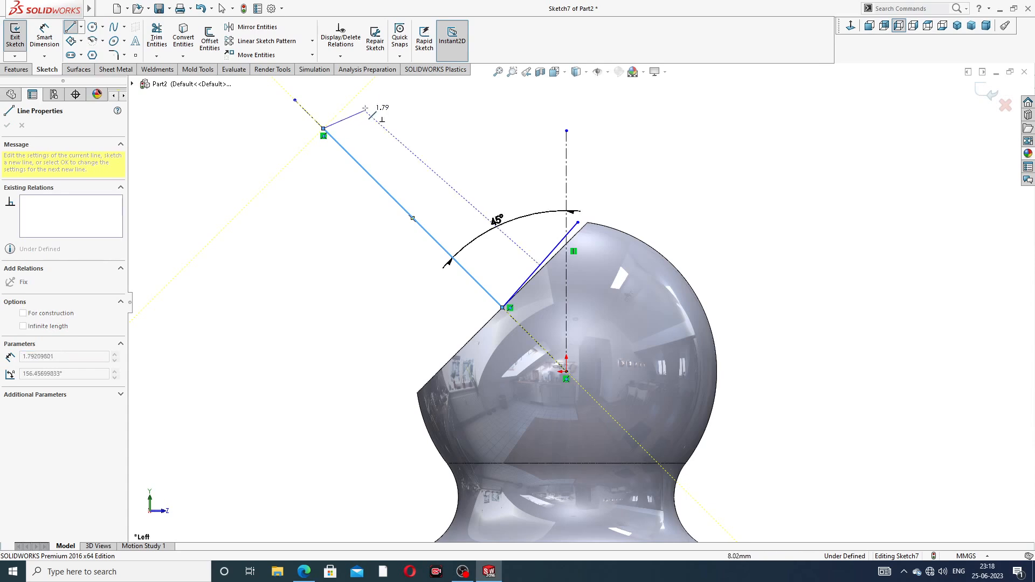
# Step: Close the head profile with a perpendicular end line, two sloping lines, a tangent arc of about 3.2 mm radius and a line to the starting point
pyautogui.press('z')
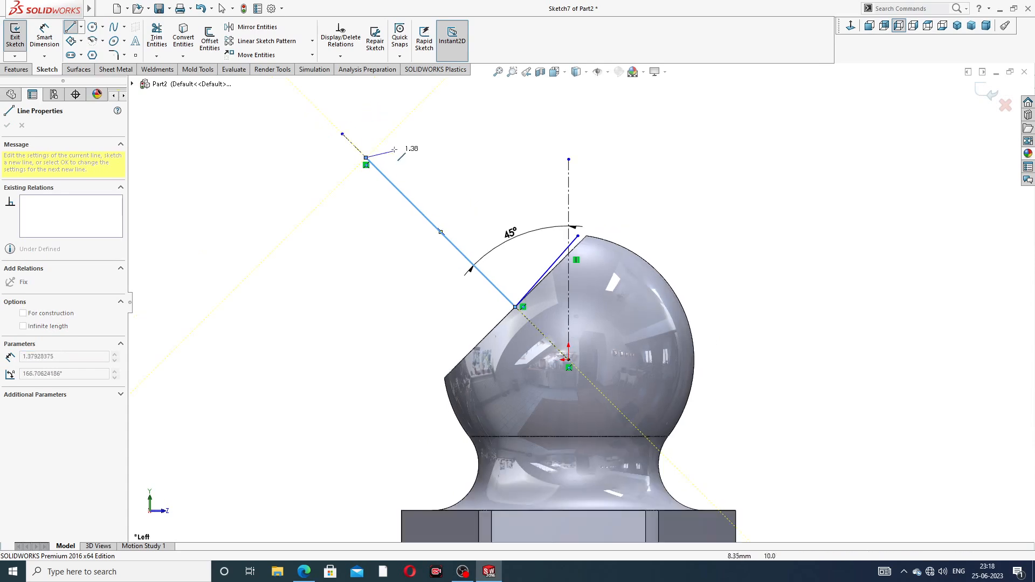
pyautogui.click(408, 117)
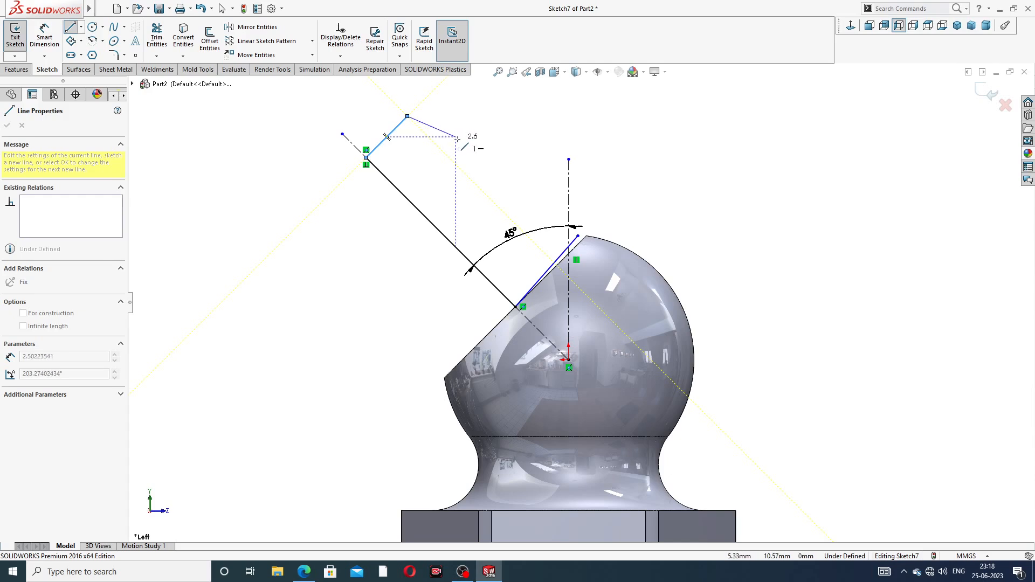
pyautogui.click(455, 137)
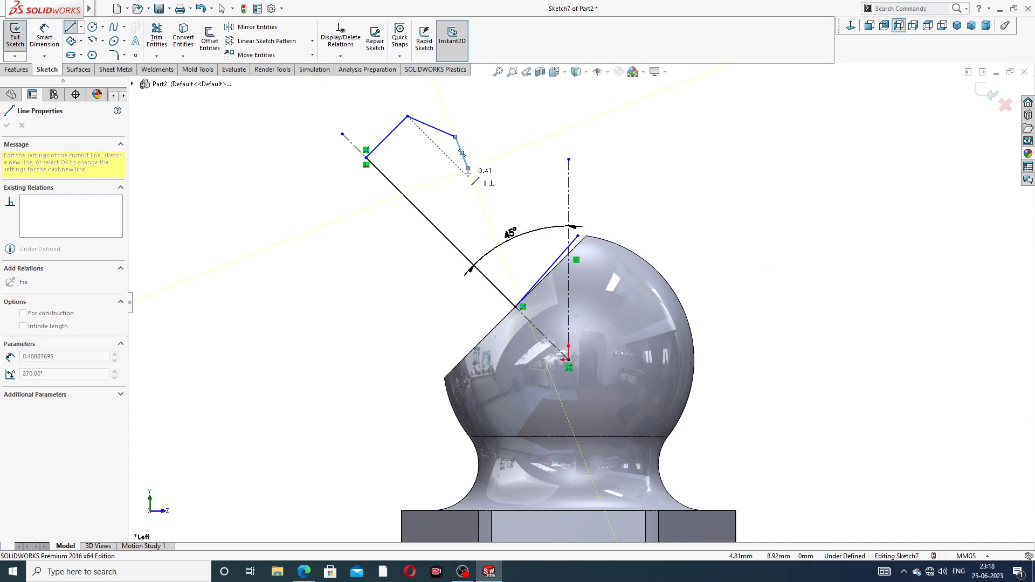
pyautogui.click(467, 168)
pyautogui.click(560, 204)
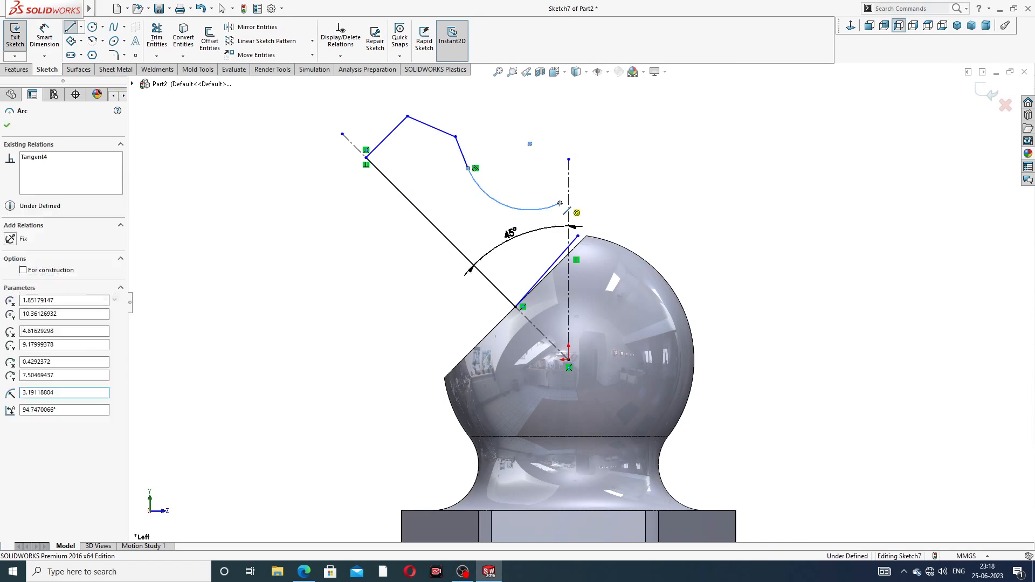
pyautogui.click(577, 235)
pyautogui.rightClick(638, 159)
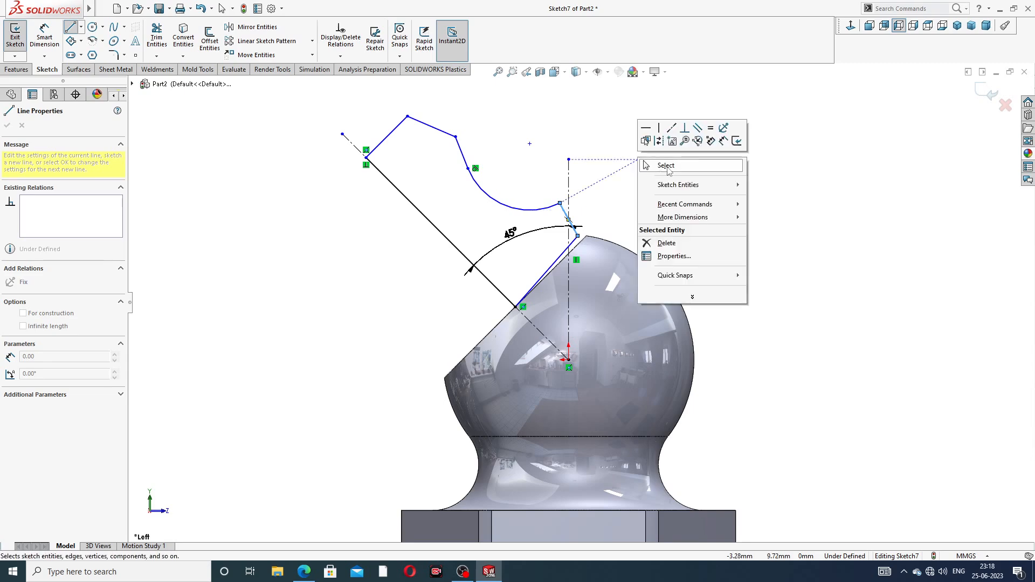
# Step: Make the profile line beside the ball's flat collinear with the flat's edge
pyautogui.click(667, 167)
pyautogui.scroll(-5, 571, 248)
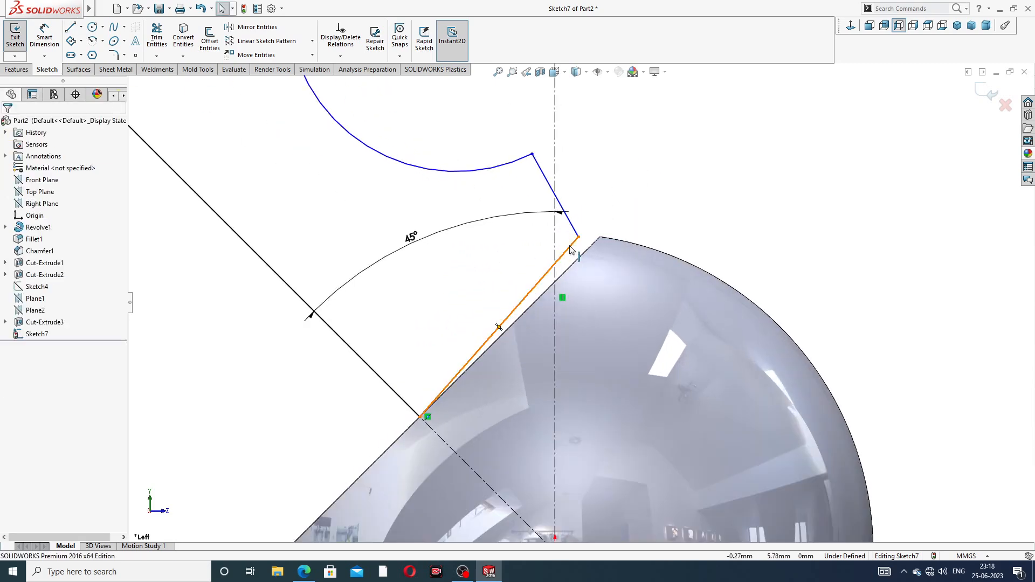
pyautogui.click(572, 249)
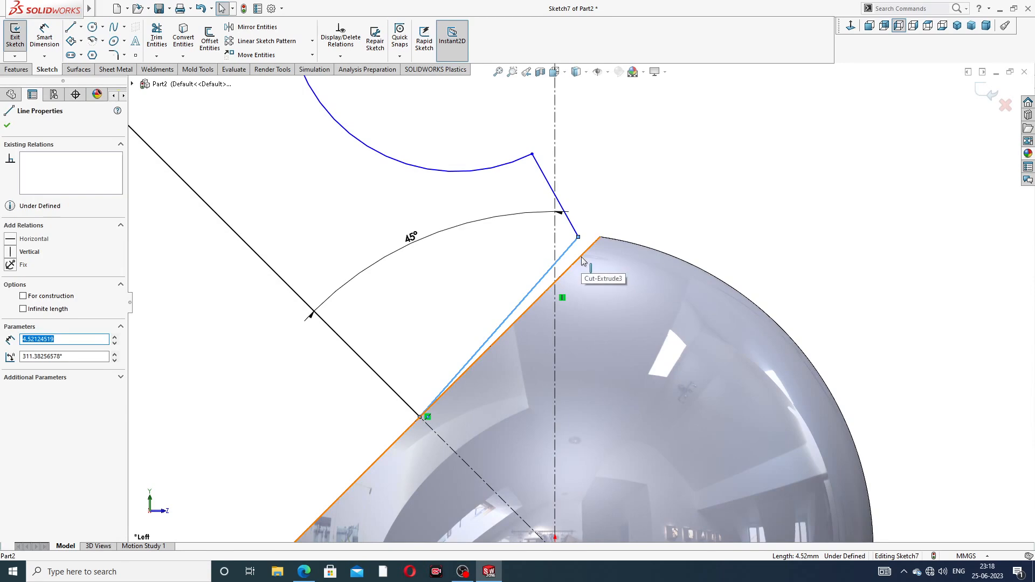
pyautogui.keyDown('ctrl'); pyautogui.click(581, 256); pyautogui.keyUp('ctrl')
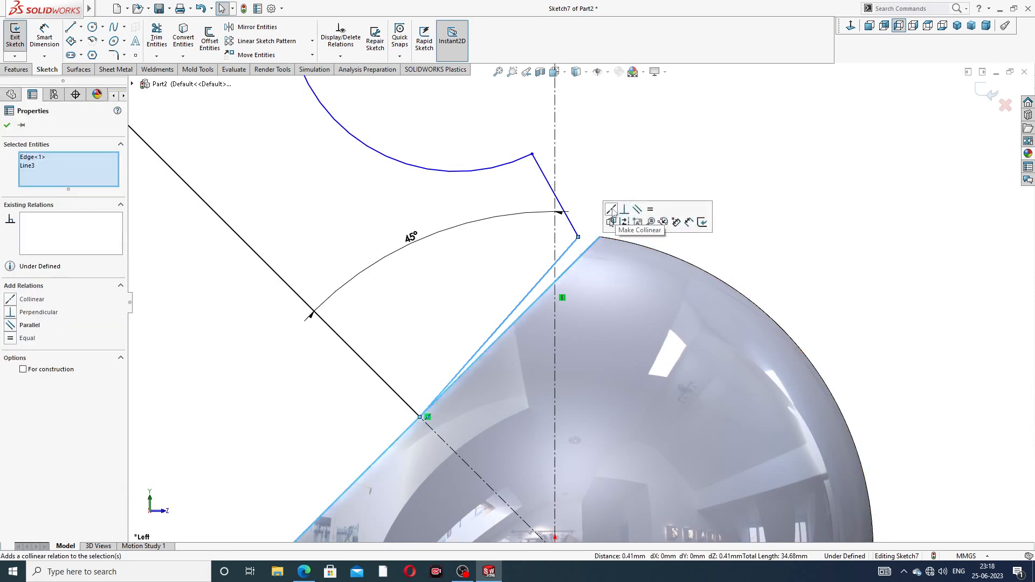
pyautogui.click(611, 209)
pyautogui.click(635, 186)
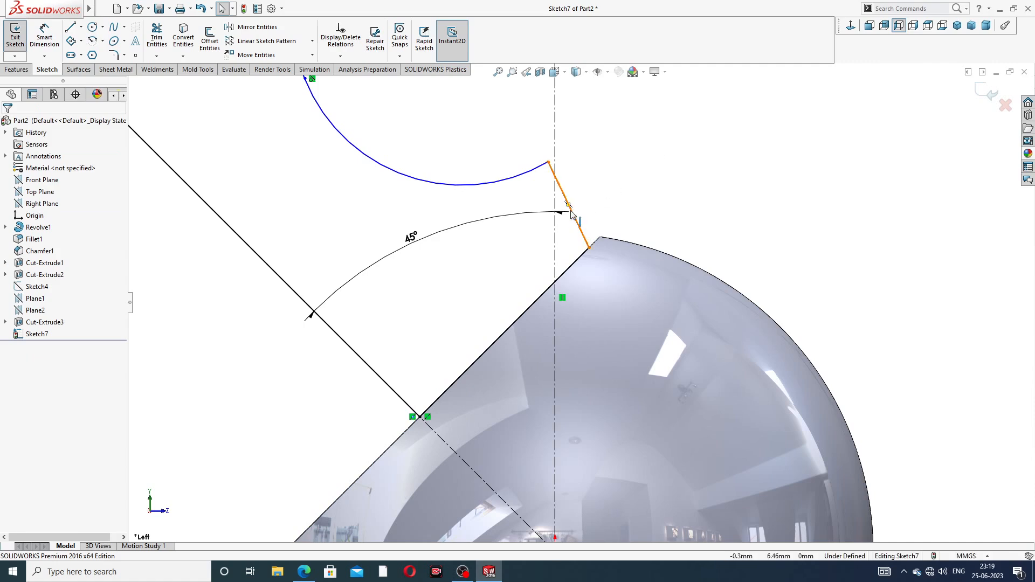
# Step: Dimension the profile line along the slanted centerline and set its length to 11 mm
pyautogui.scroll(5, 562, 203)
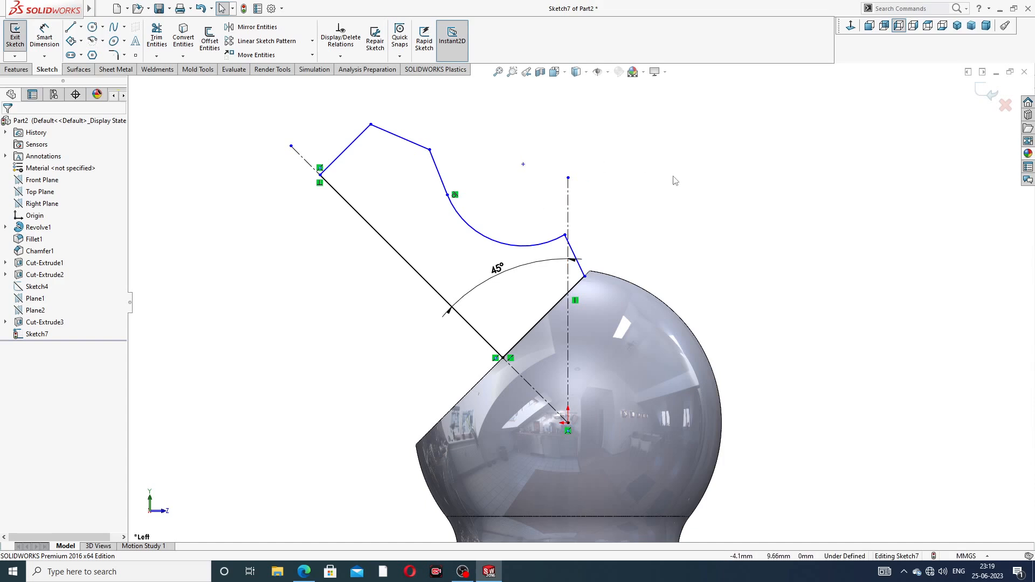
pyautogui.click(44, 37)
pyautogui.click(402, 258)
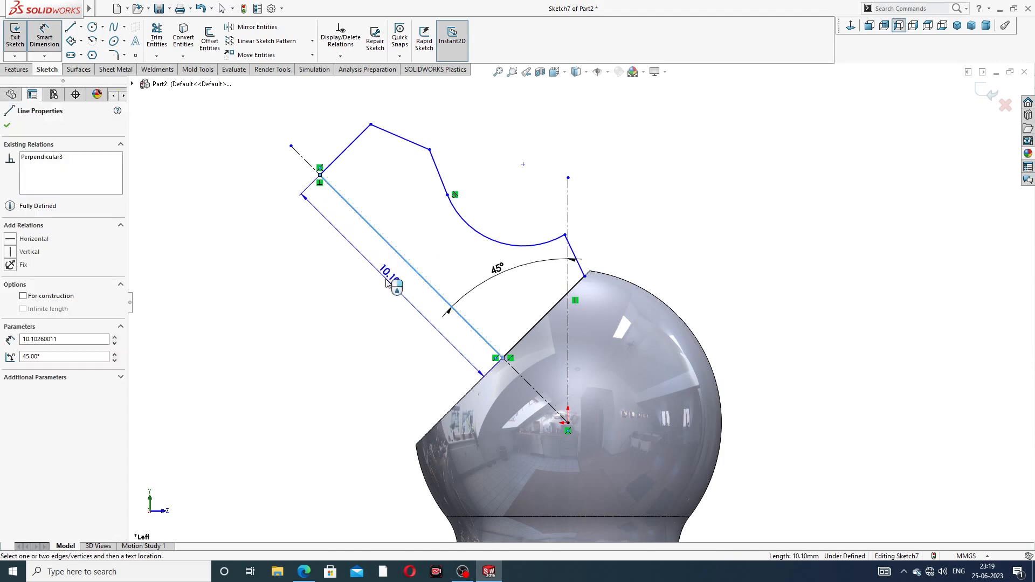
pyautogui.click(397, 284)
pyautogui.write('11')
pyautogui.press('Return')
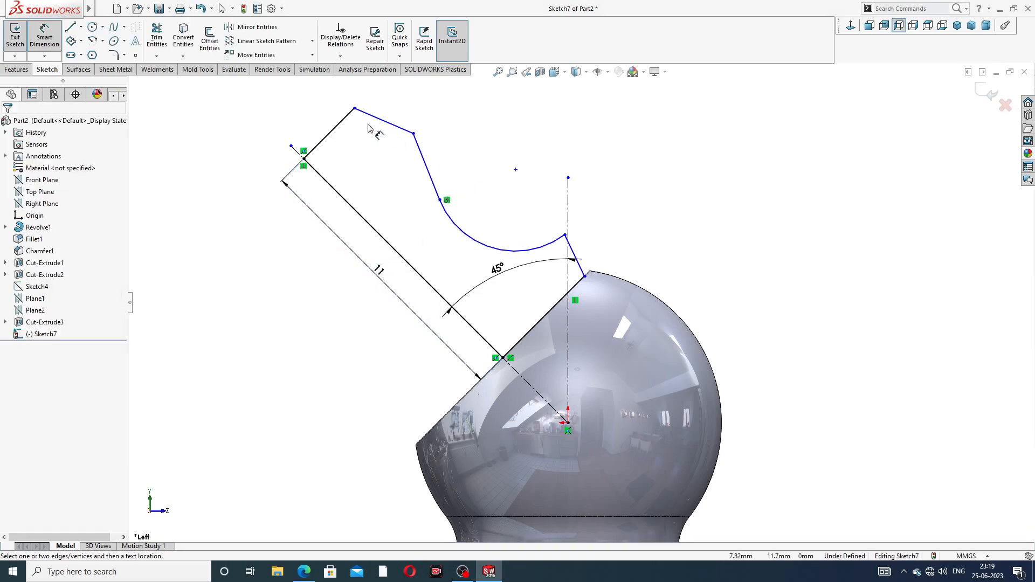
# Step: Dimension the perpendicular line at the head's outer end and set its length to 4 mm
pyautogui.click(335, 128)
pyautogui.click(318, 128)
pyautogui.write('4')
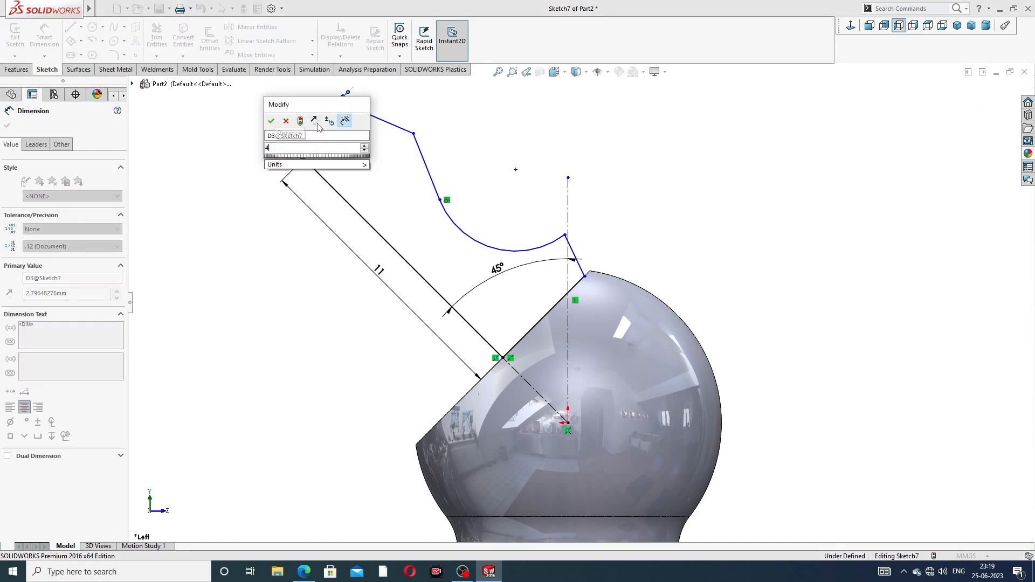
pyautogui.press('Return')
pyautogui.press('z')
pyautogui.press('z')
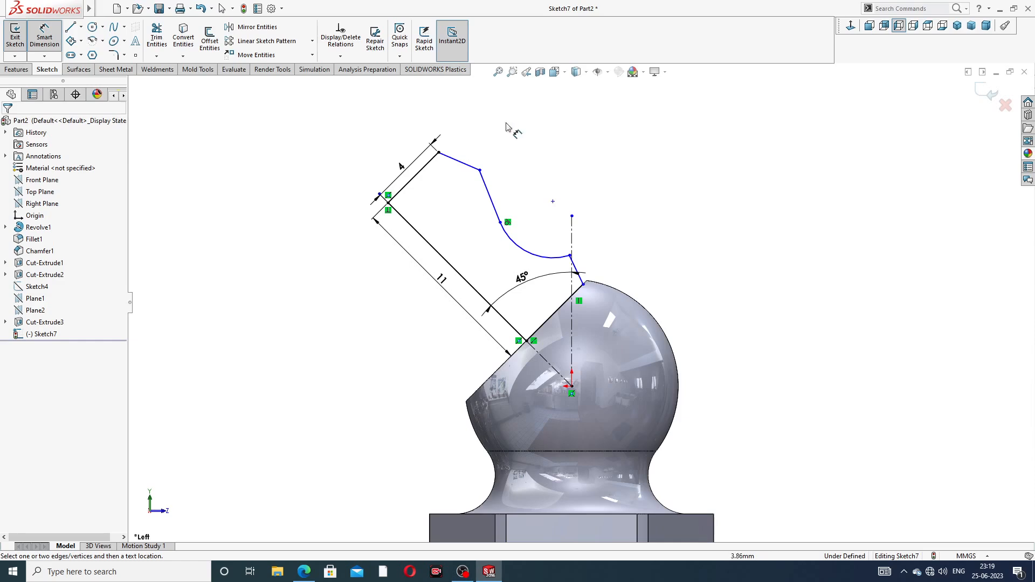
pyautogui.scroll(-2, 580, 238)
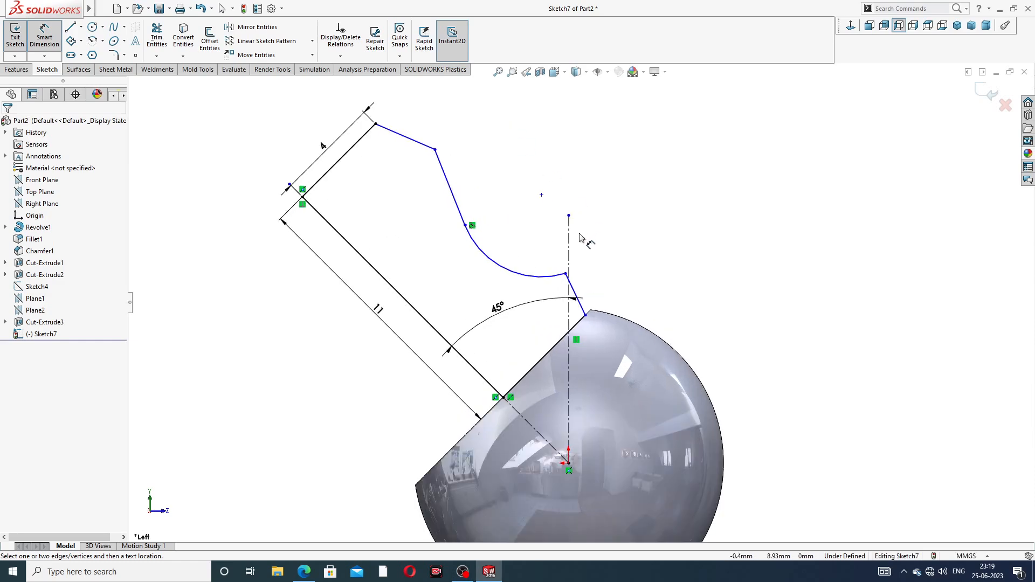
# Step: Make the short line rising from the ball's flat parallel to the profile line on the slanted centerline
pyautogui.rightClick(623, 235)
pyautogui.click(658, 163)
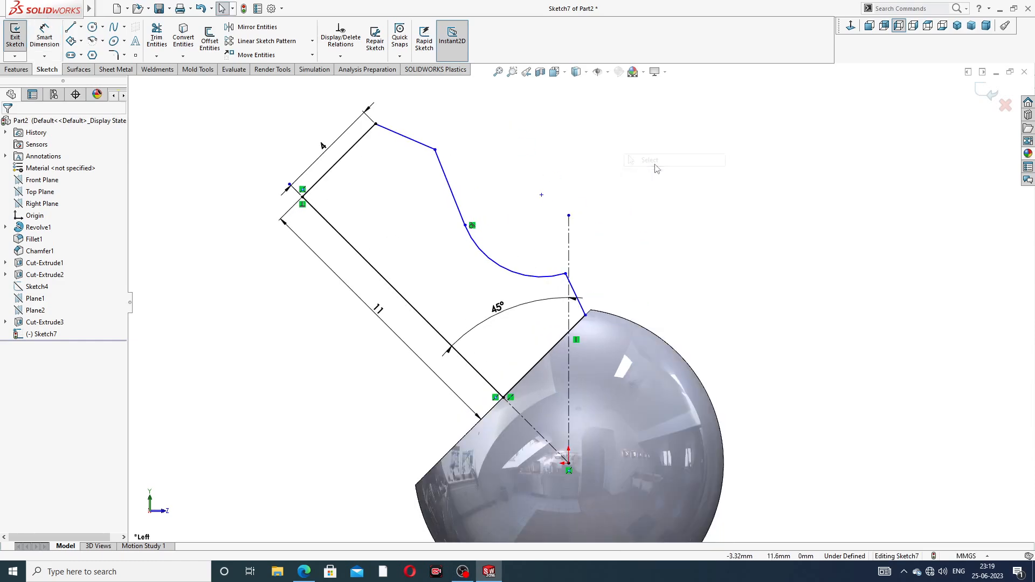
pyautogui.click(577, 294)
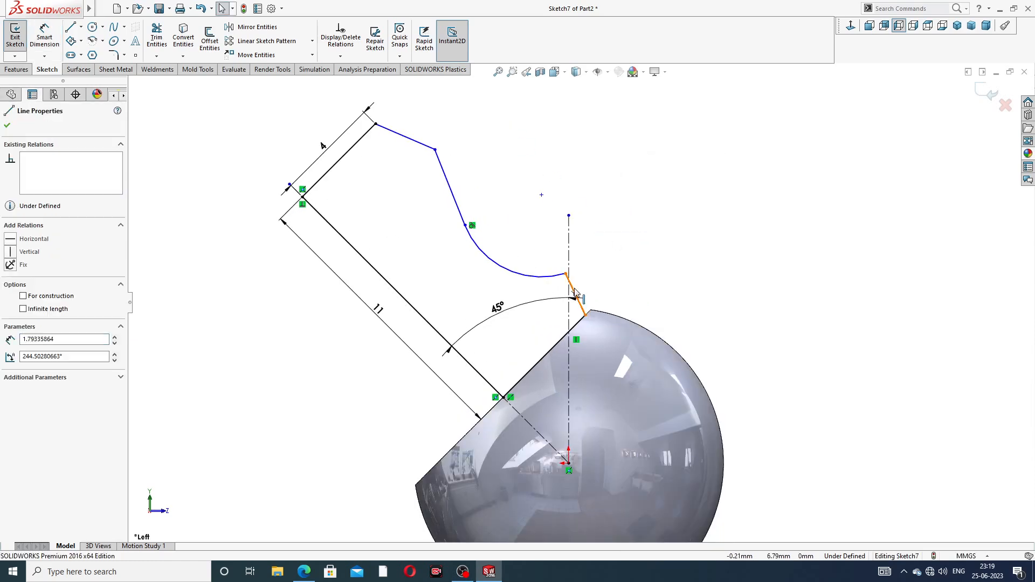
pyautogui.keyDown('ctrl'); pyautogui.click(472, 370); pyautogui.keyUp('ctrl')
pyautogui.click(553, 321)
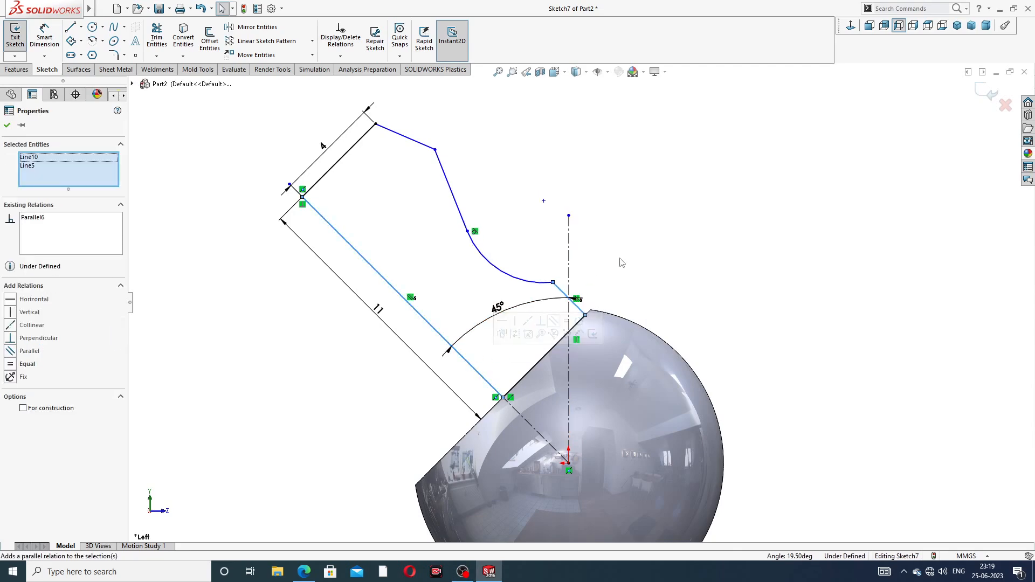
pyautogui.click(604, 131)
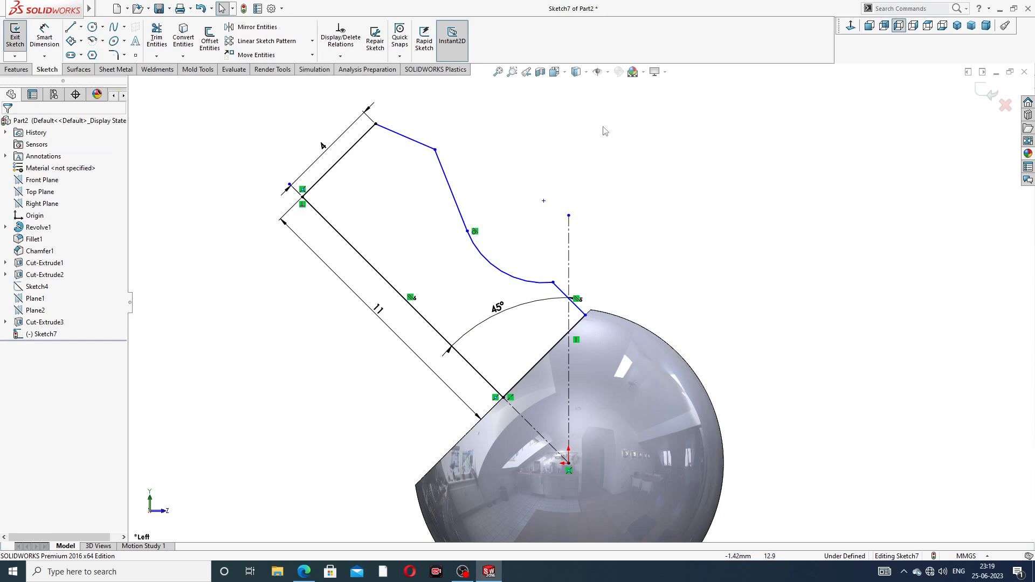
# Step: Change the length of the perpendicular line at the head's outer end to 3 mm
pyautogui.click(45, 37)
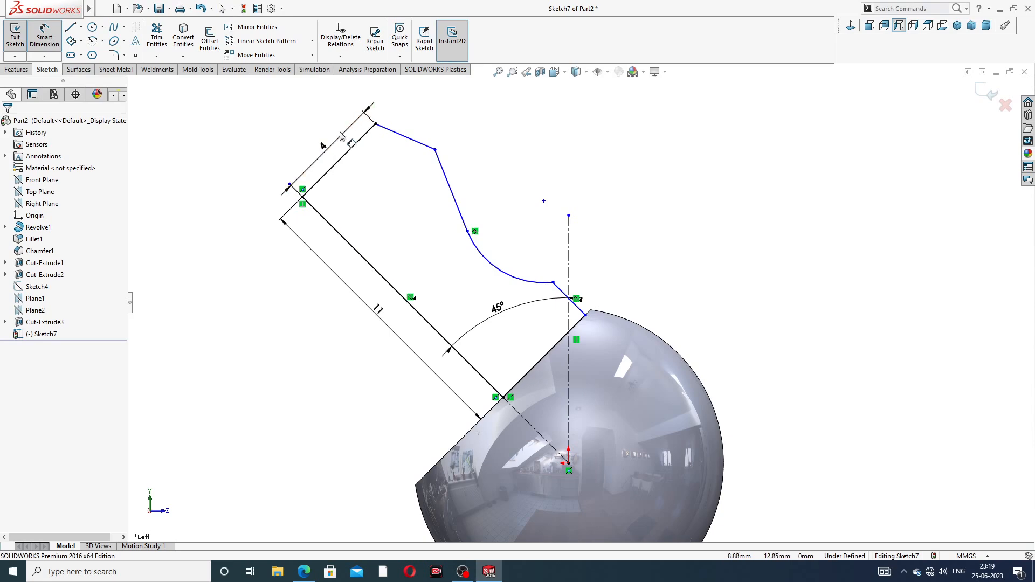
pyautogui.click(323, 147)
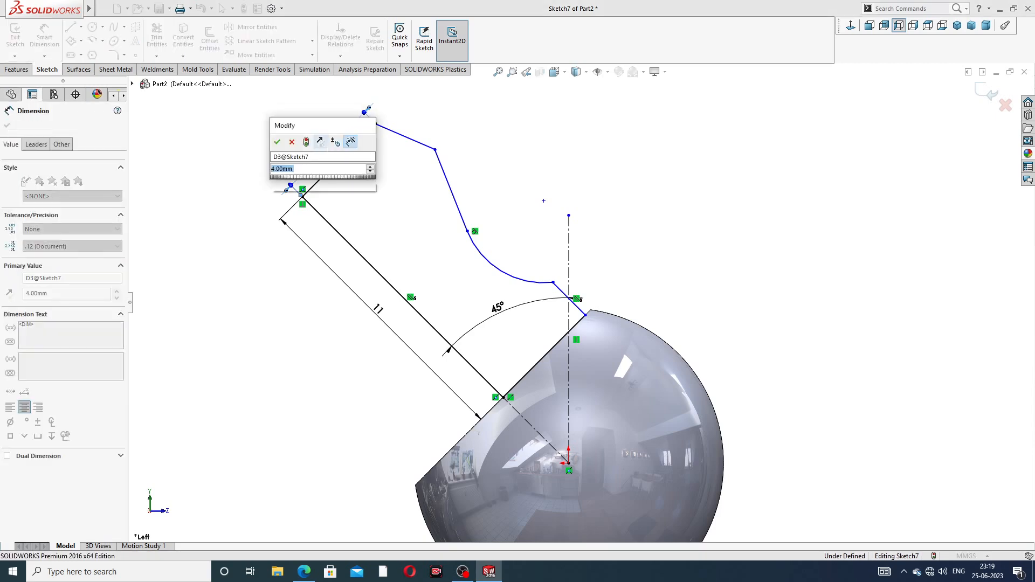
pyautogui.write('3')
pyautogui.press('Return')
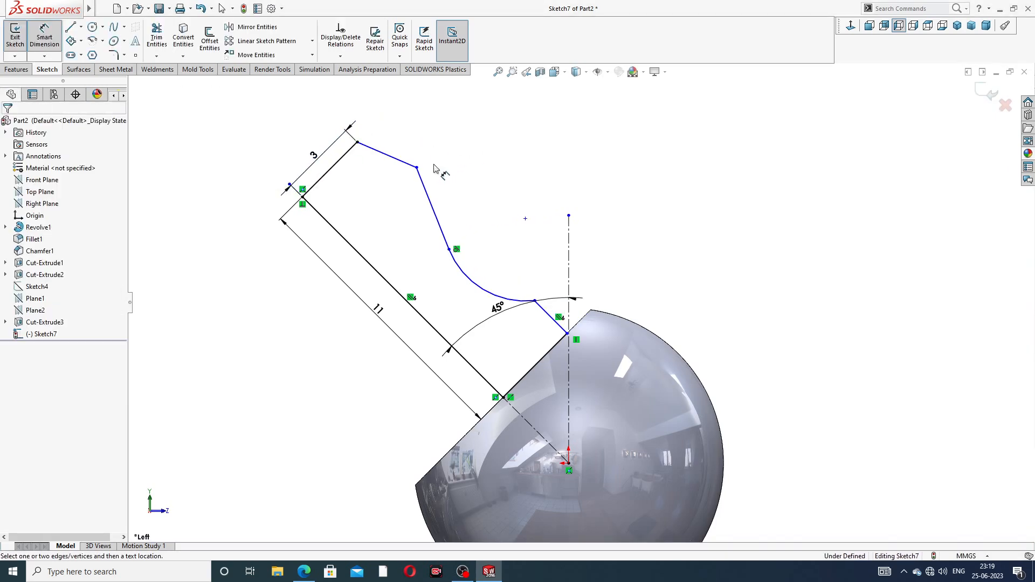
# Step: Dimension the corner between the two sloping lines from the 11 mm axis line at 4 mm
pyautogui.click(417, 167)
pyautogui.click(340, 235)
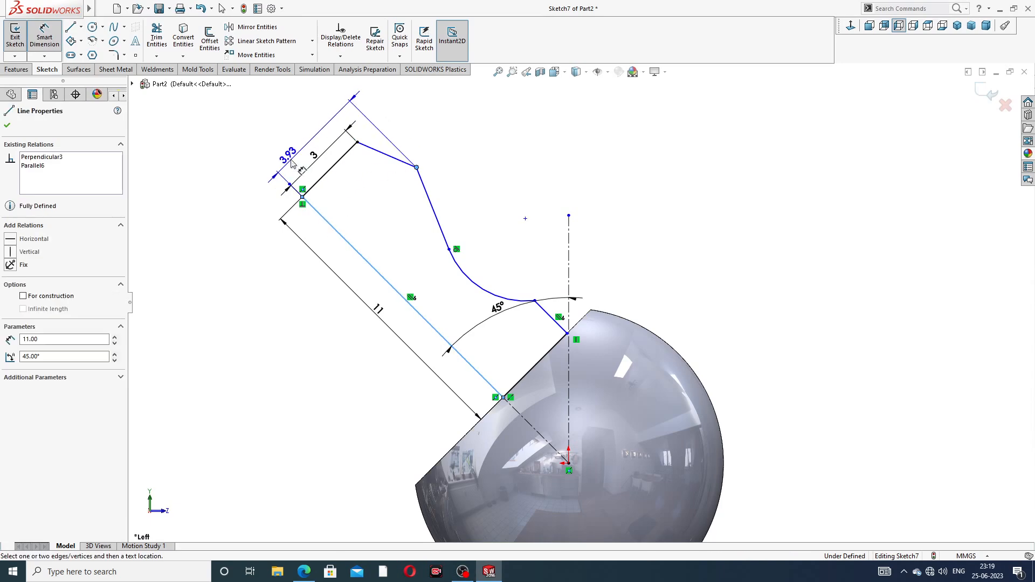
pyautogui.click(299, 155)
pyautogui.write('4')
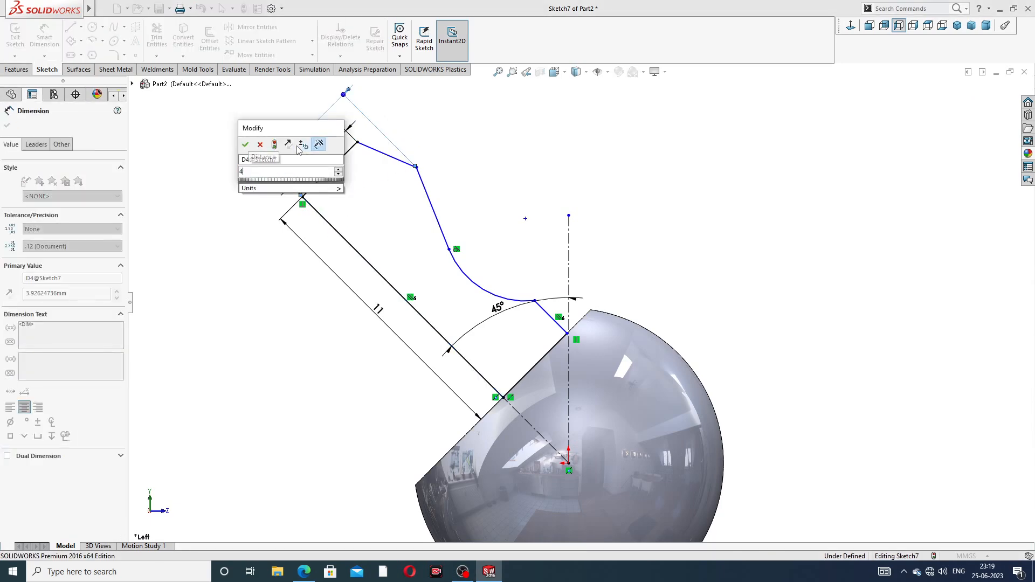
pyautogui.press('Return')
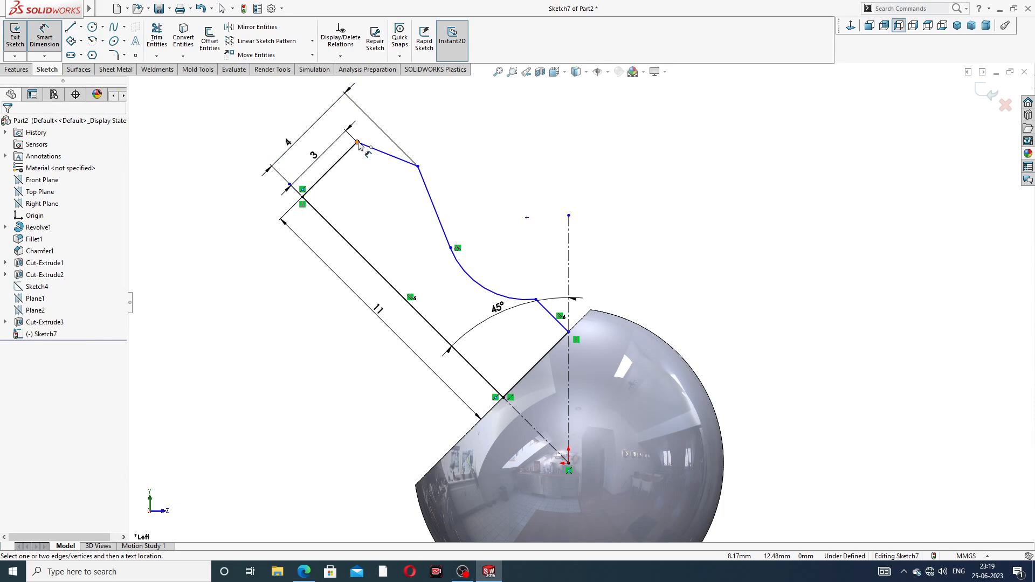
# Step: Dimension the short line between the ball's flat and the arc and set its length to 3 mm
pyautogui.click(551, 314)
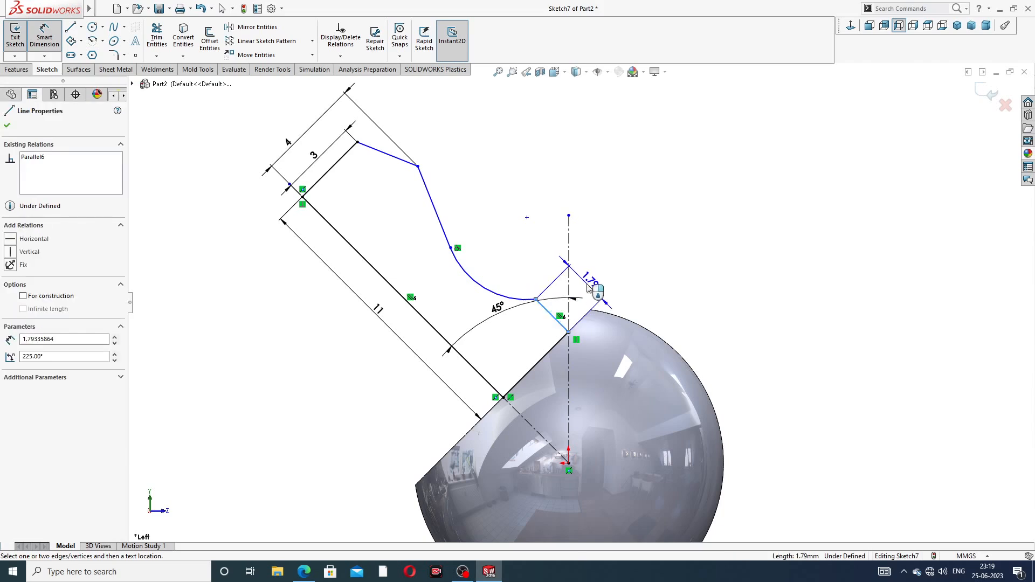
pyautogui.click(589, 287)
pyautogui.write('3')
pyautogui.press('Return')
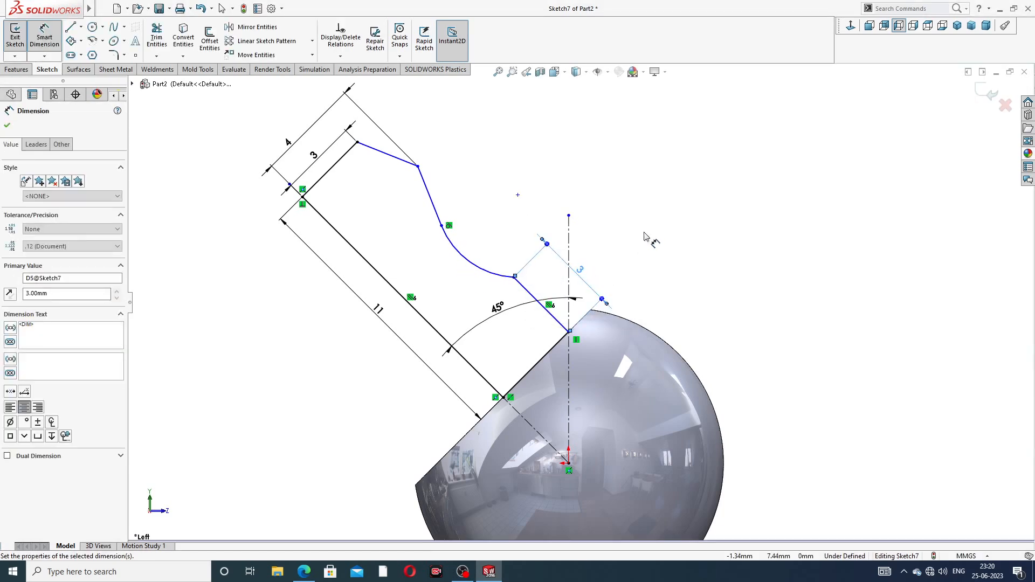
pyautogui.click(646, 237)
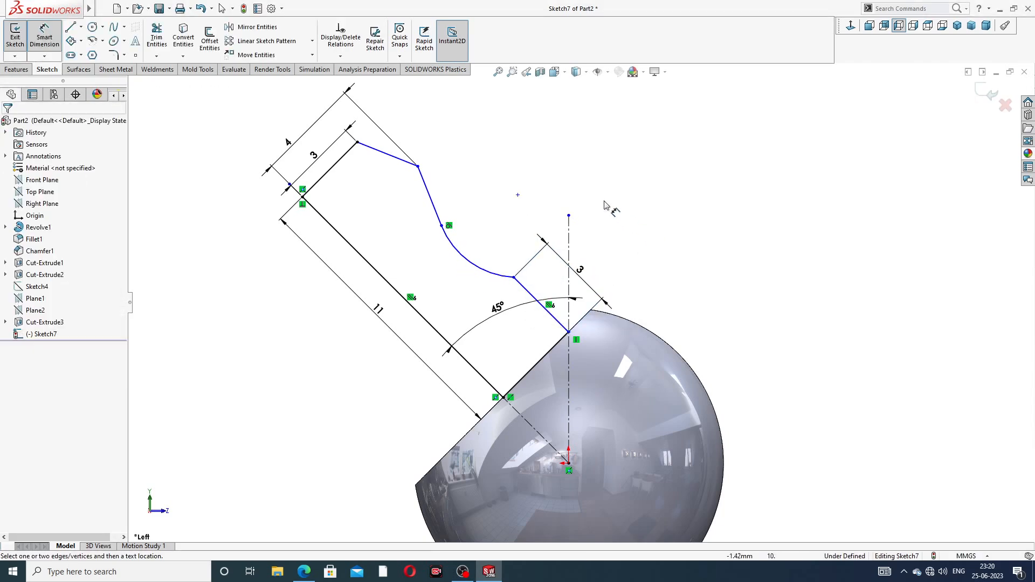
# Step: Set the sloping line next to the outer end line to 3 mm long and move the 4 mm dimension farther outward
pyautogui.click(357, 143)
pyautogui.click(419, 167)
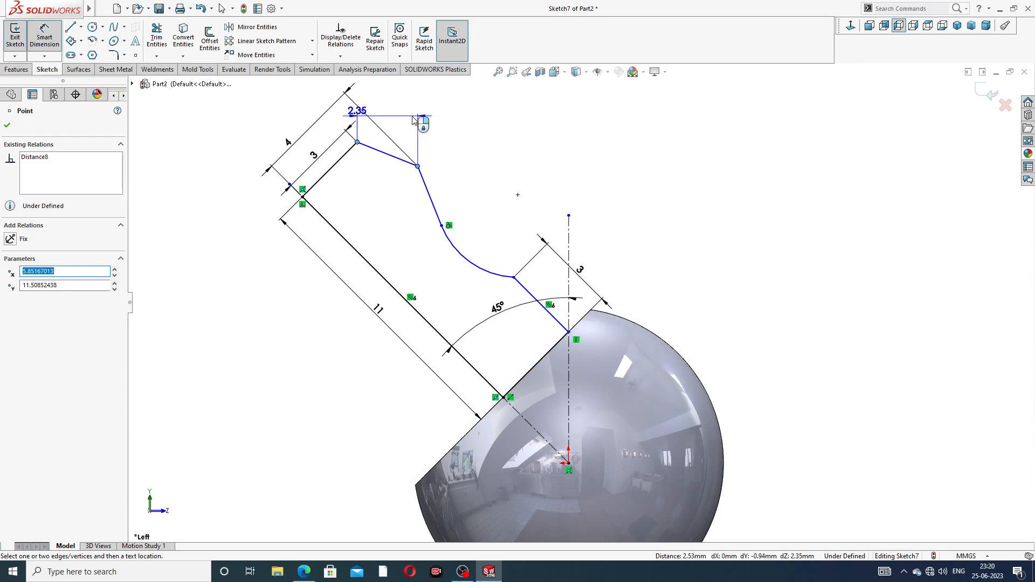
pyautogui.click(425, 128)
pyautogui.write('3')
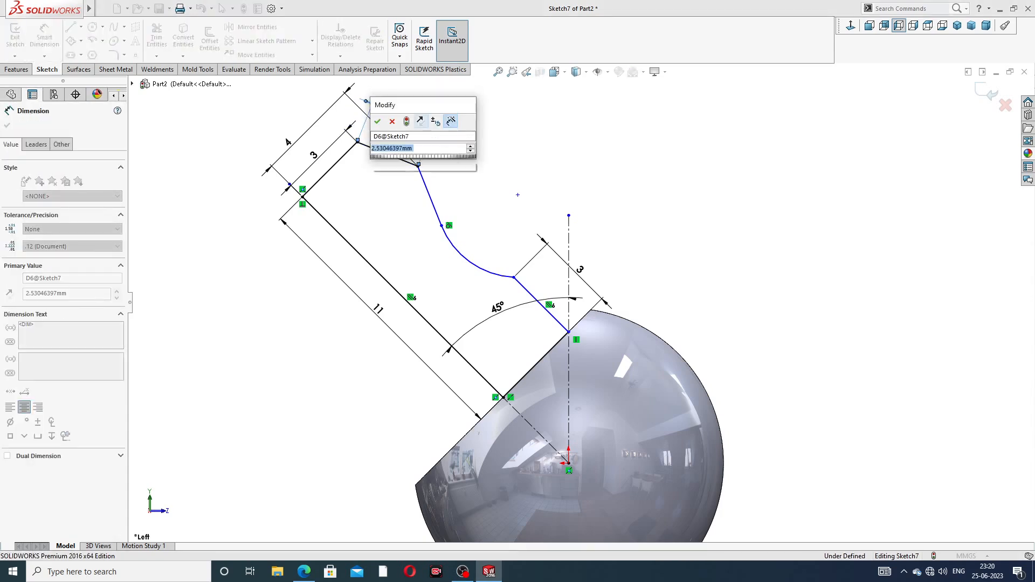
pyautogui.press('Return')
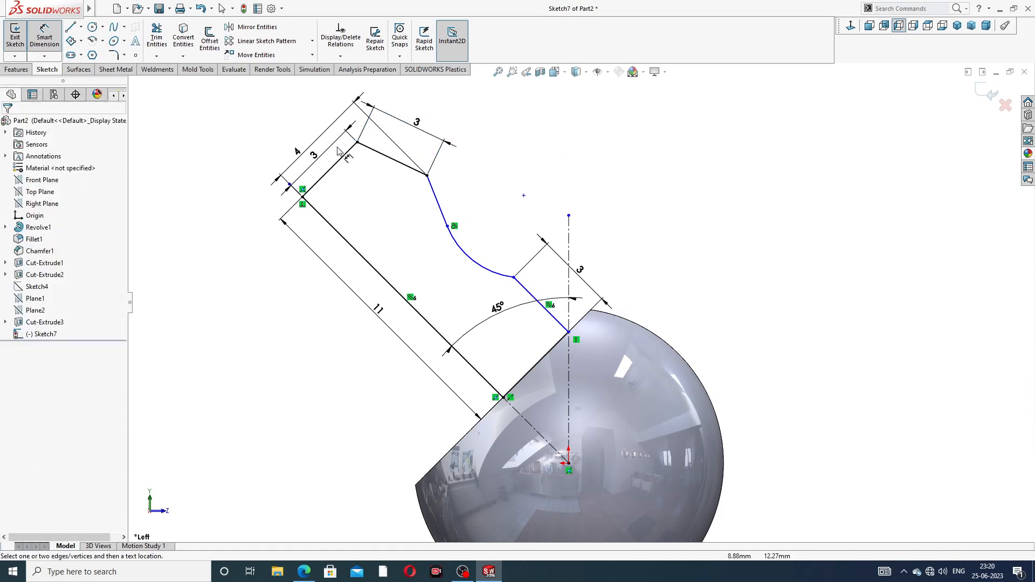
pyautogui.moveTo(298, 152); pyautogui.dragTo(287, 139)
pyautogui.scroll(1, 561, 153)
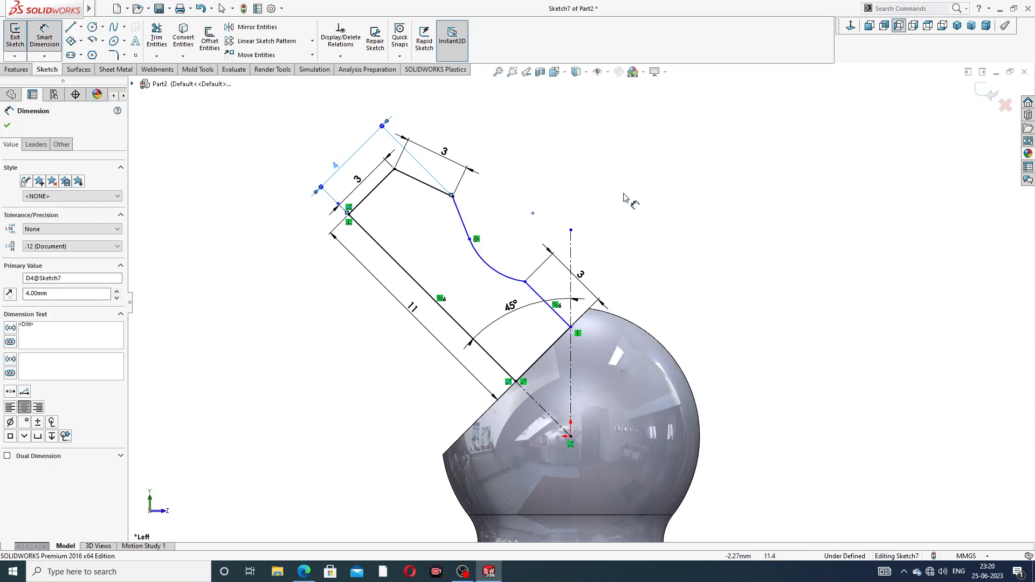
# Step: Dimension the profile's tangent arc and set its radius to 2 mm
pyautogui.click(483, 269)
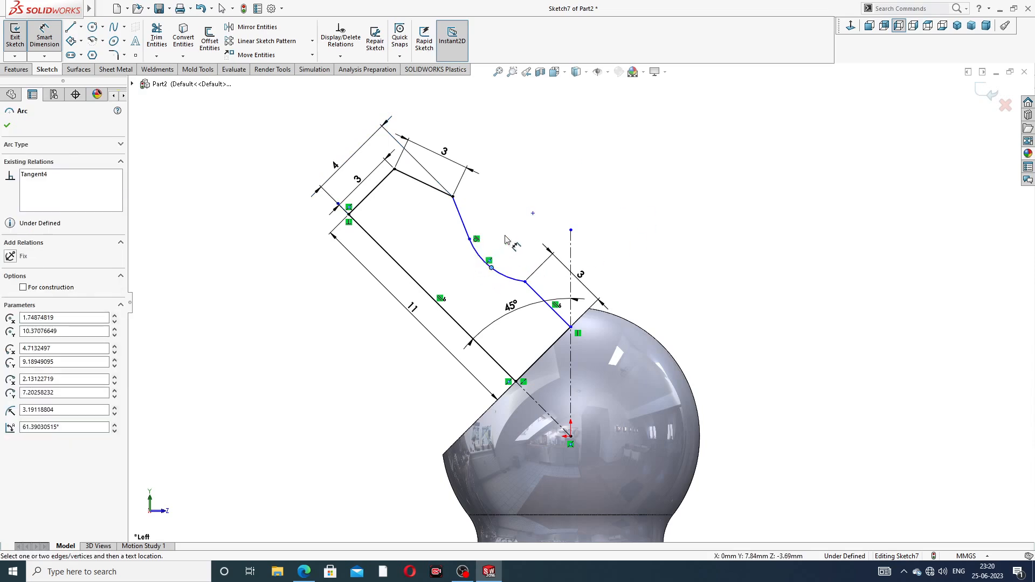
pyautogui.click(490, 267)
pyautogui.click(535, 208)
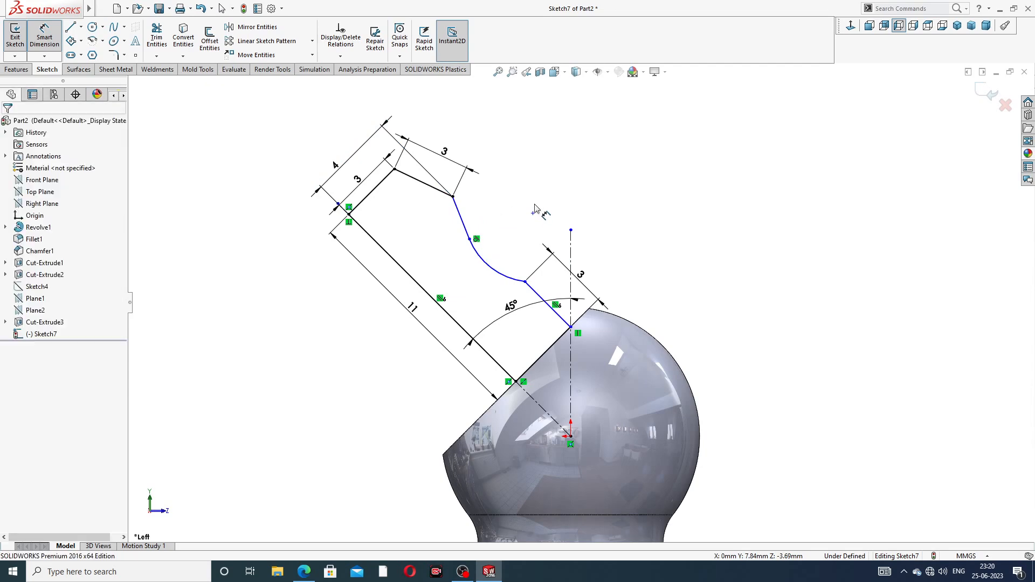
pyautogui.click(486, 284)
pyautogui.doubleClick(487, 284)
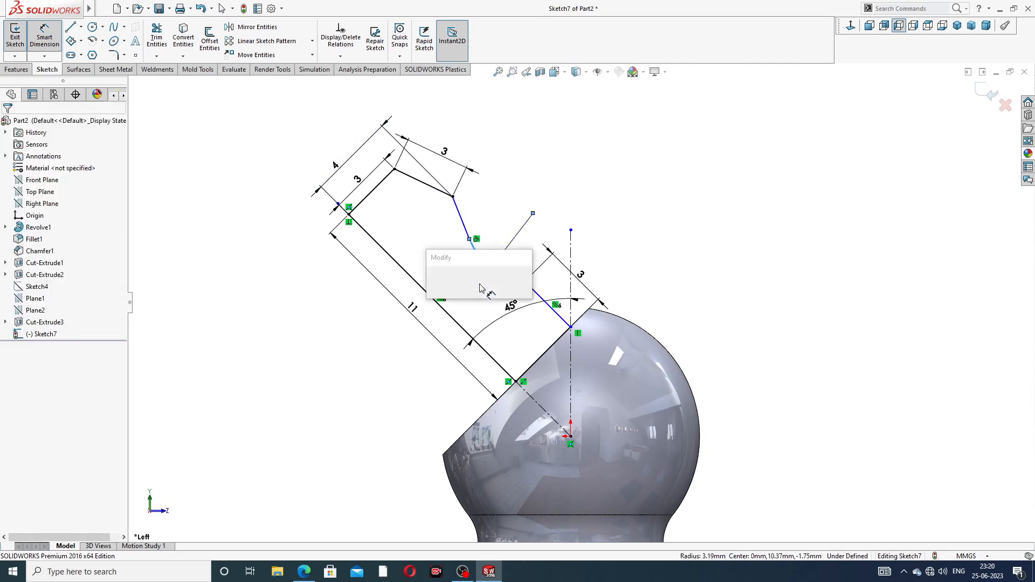
pyautogui.write('2')
pyautogui.press('Return')
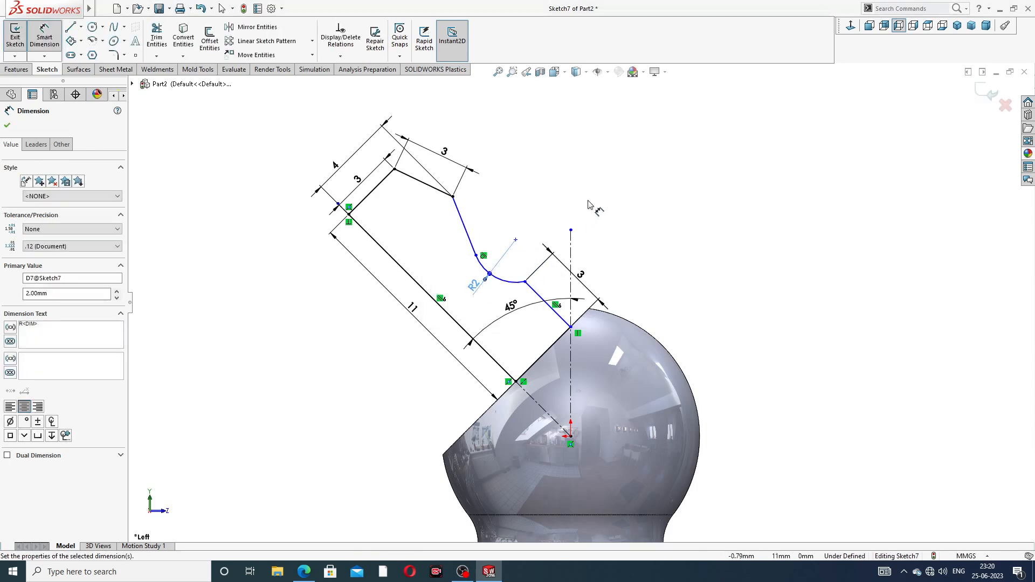
pyautogui.click(589, 204)
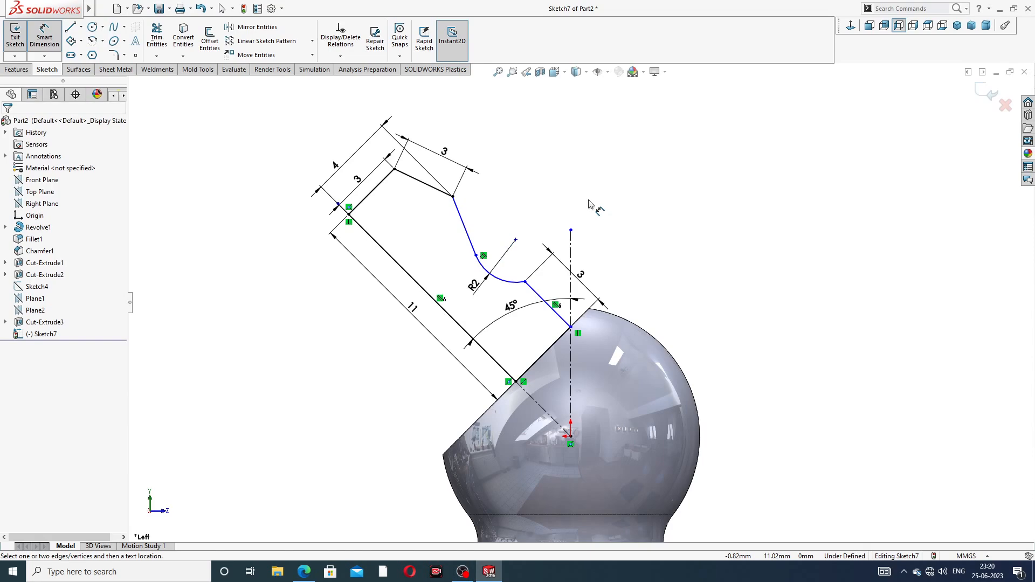
# Step: Dimension the arc's center from the 11 mm axis line and set the distance to 5 mm
pyautogui.click(515, 239)
pyautogui.click(448, 314)
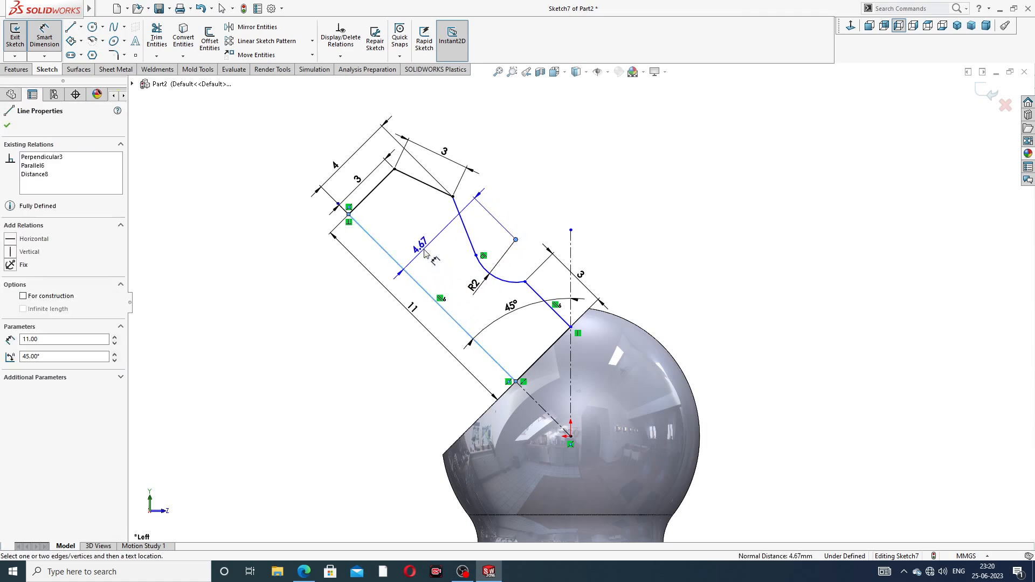
pyautogui.click(419, 244)
pyautogui.write('5')
pyautogui.press('Return')
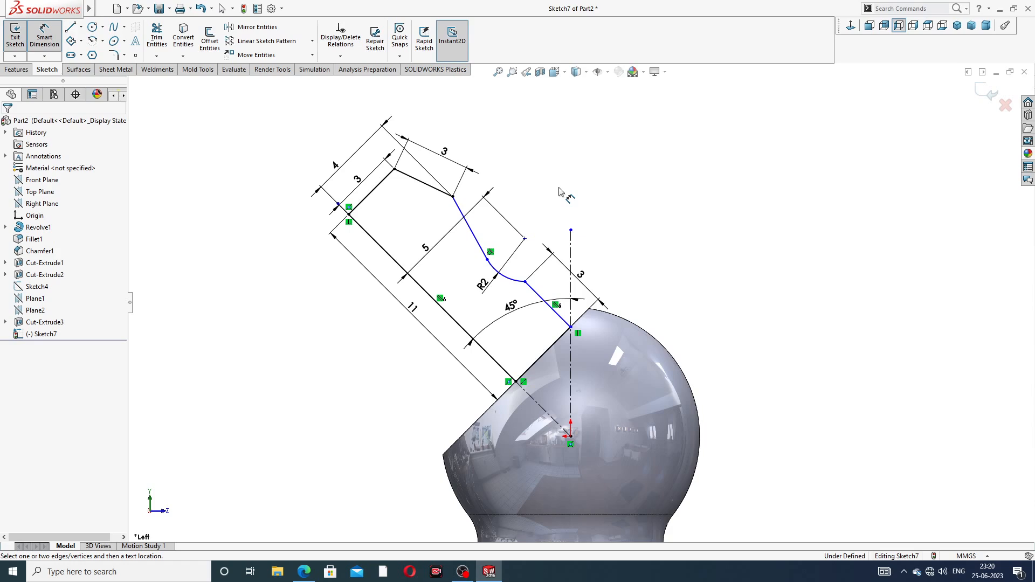
pyautogui.click(510, 305)
pyautogui.press('Escape')
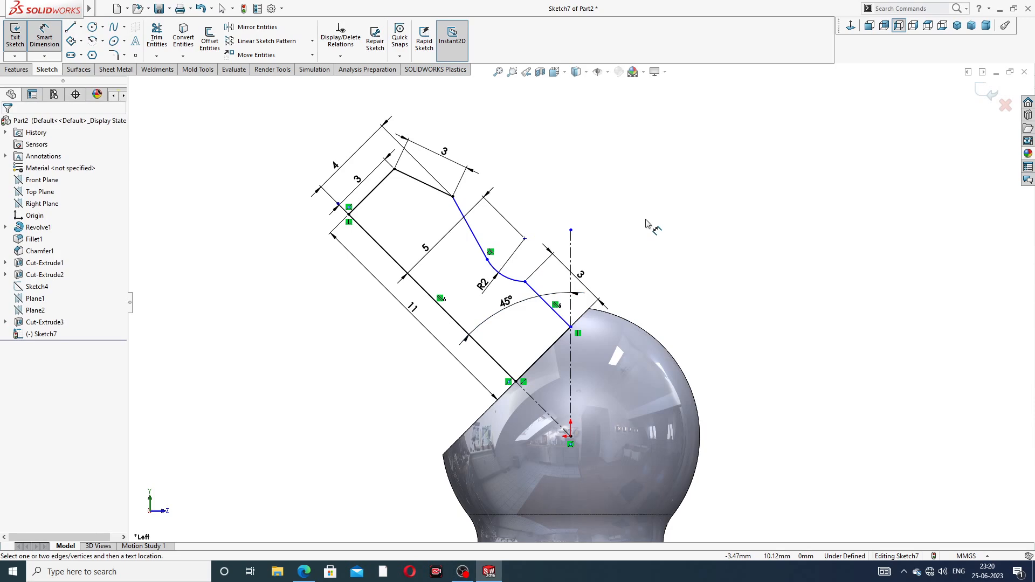
# Step: Dimension the profile's base line along the ball's flat, set its length to 5 mm and move the dimension farther outward
pyautogui.click(551, 346)
pyautogui.click(557, 370)
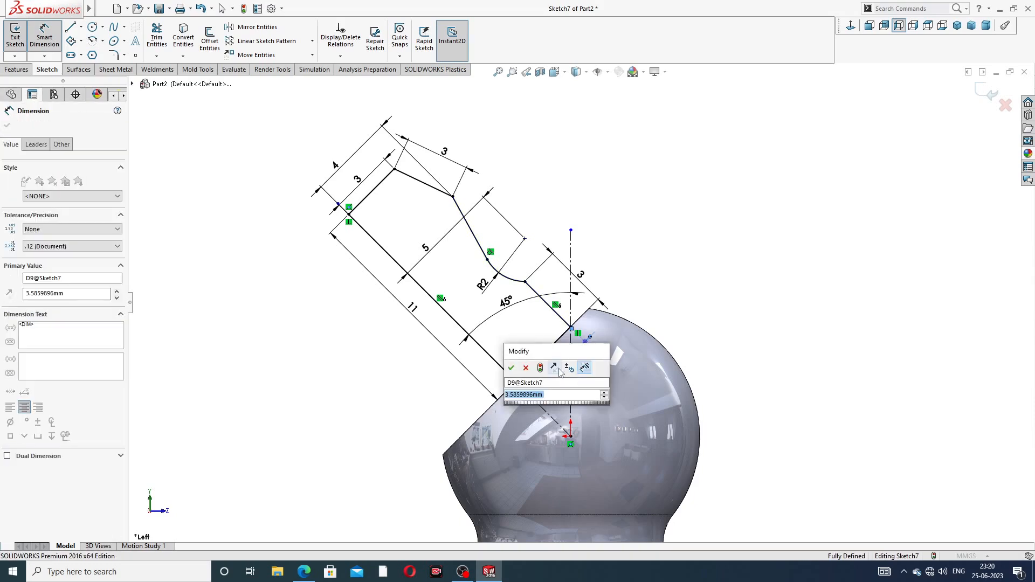
pyautogui.write('5')
pyautogui.press('Return')
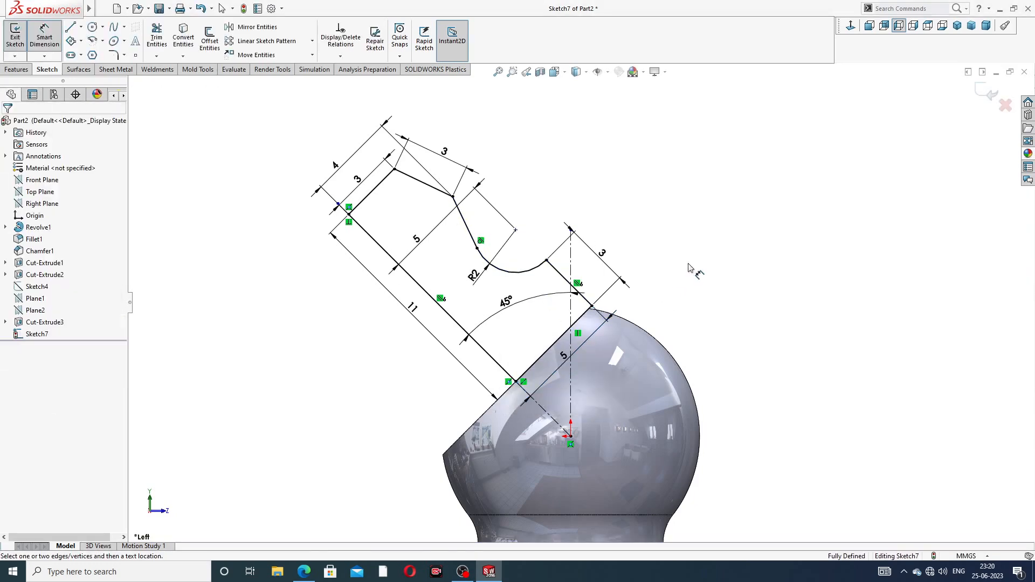
pyautogui.moveTo(585, 338); pyautogui.dragTo(597, 348)
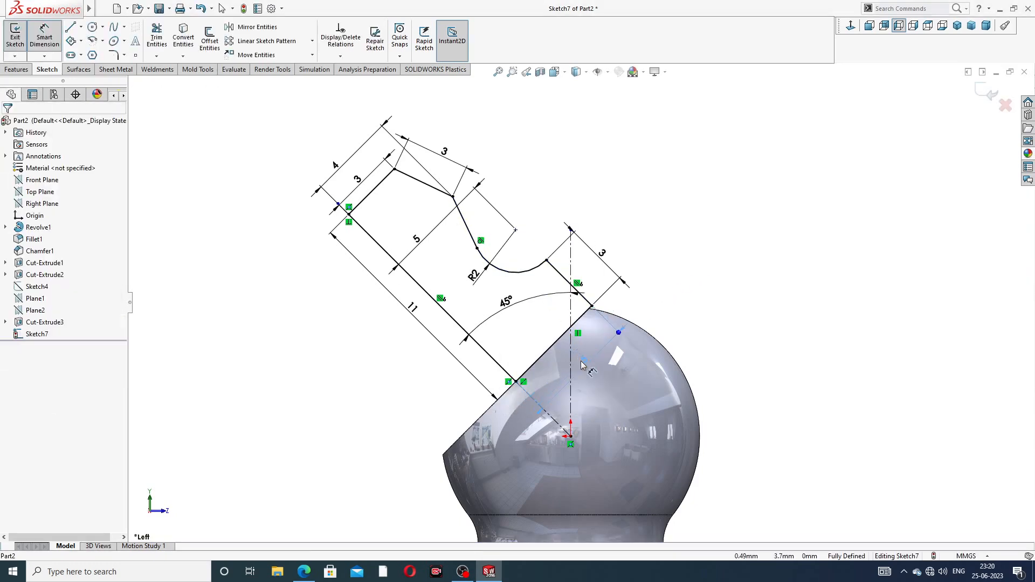
pyautogui.click(705, 265)
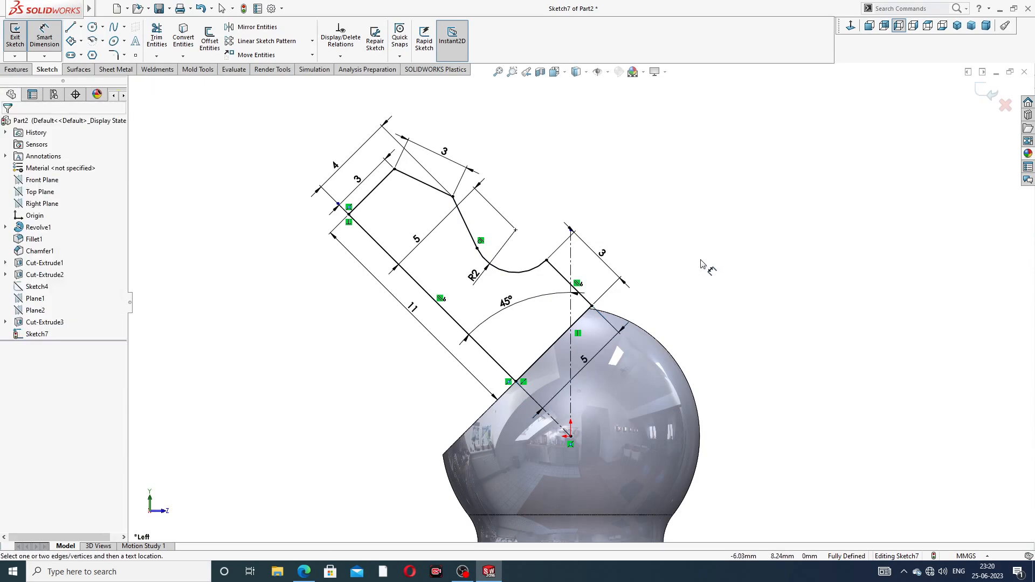
pyautogui.rightClick(661, 186)
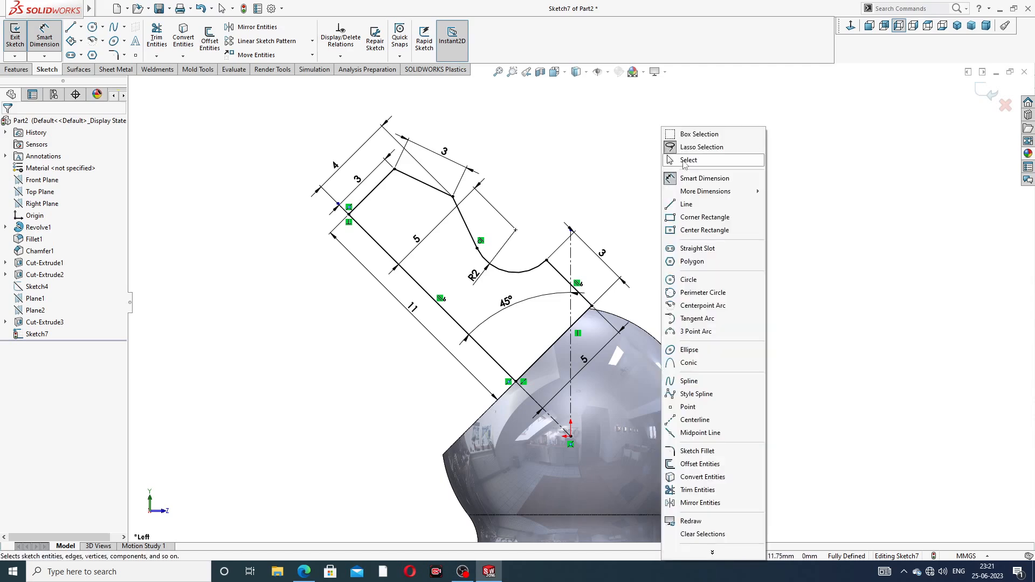
pyautogui.click(685, 165)
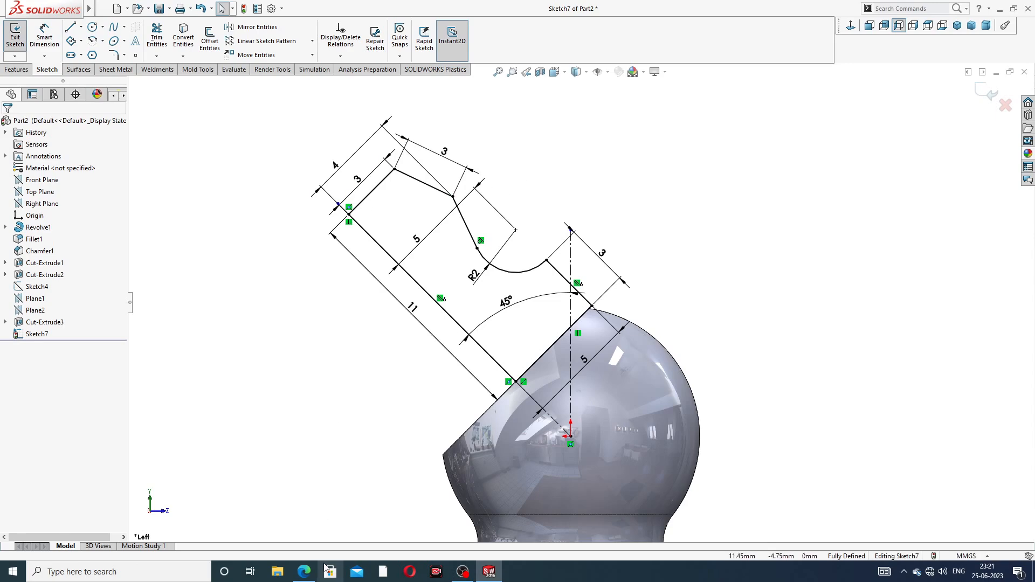
# Step: Check the grease nipple drawing PDF and revolve the head's half profile 360 degrees about its 11 mm axis line
pyautogui.click(303, 571)
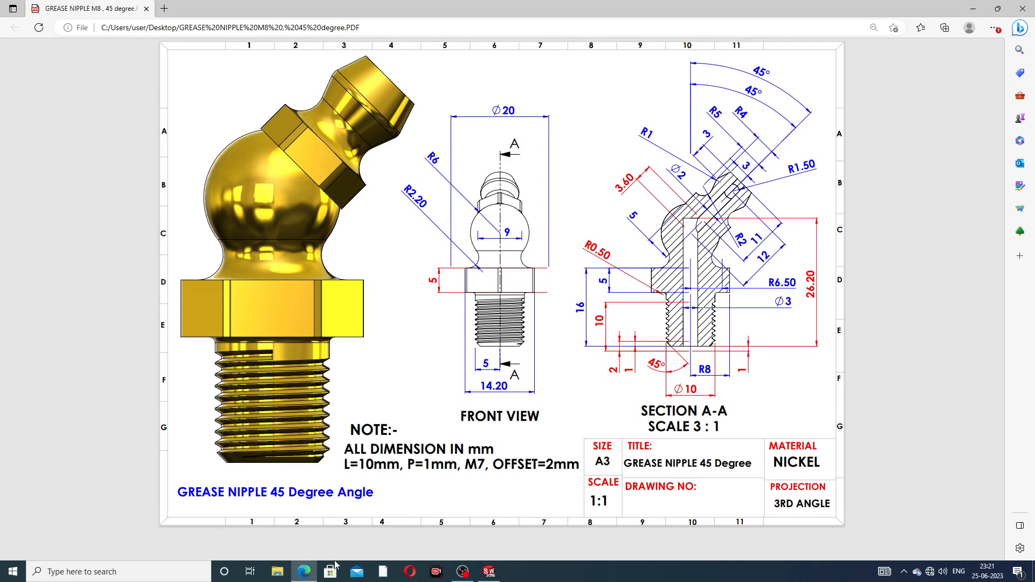
pyautogui.click(306, 573)
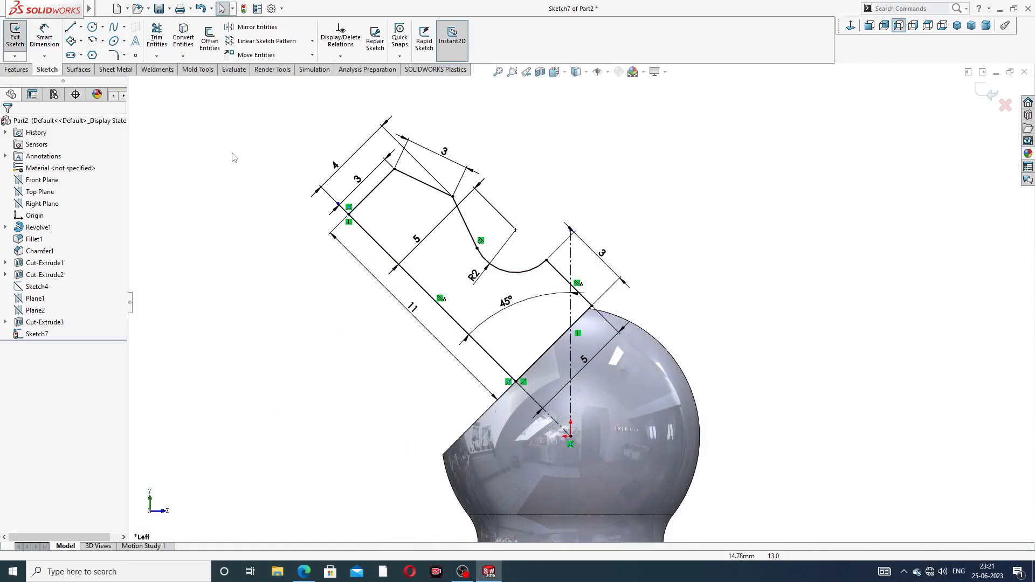
pyautogui.click(16, 70)
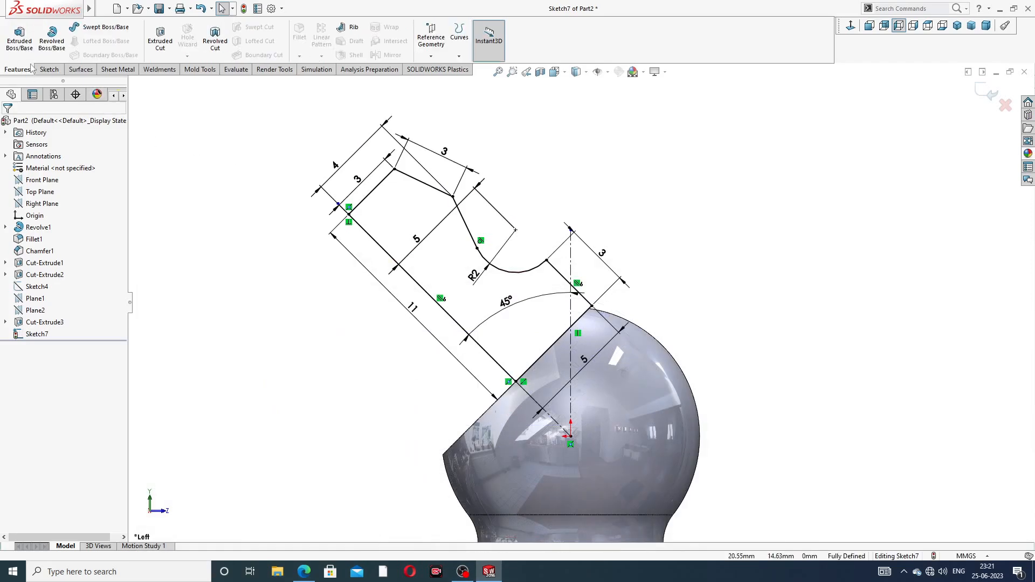
pyautogui.click(58, 47)
pyautogui.click(453, 319)
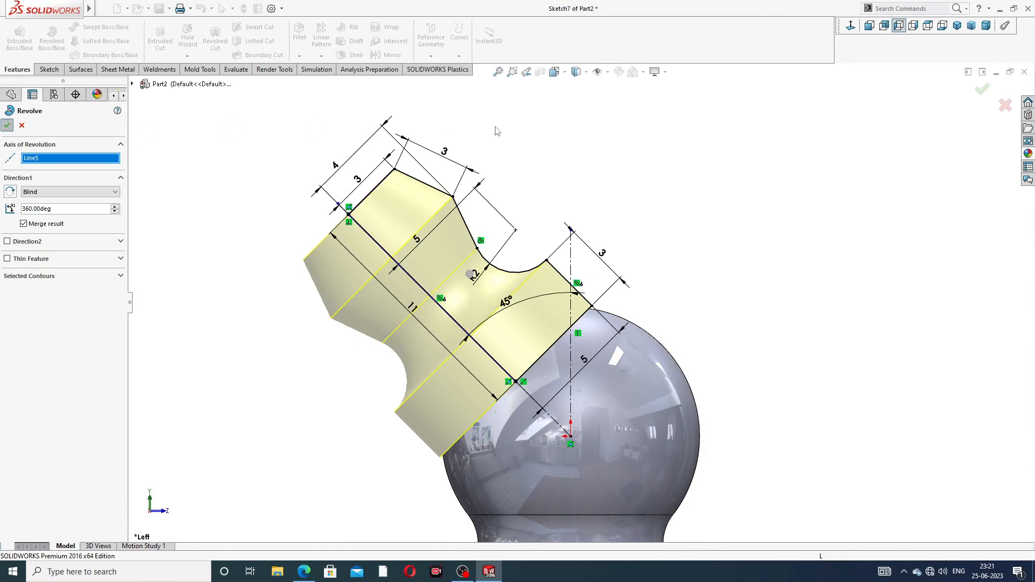
pyautogui.click(7, 126)
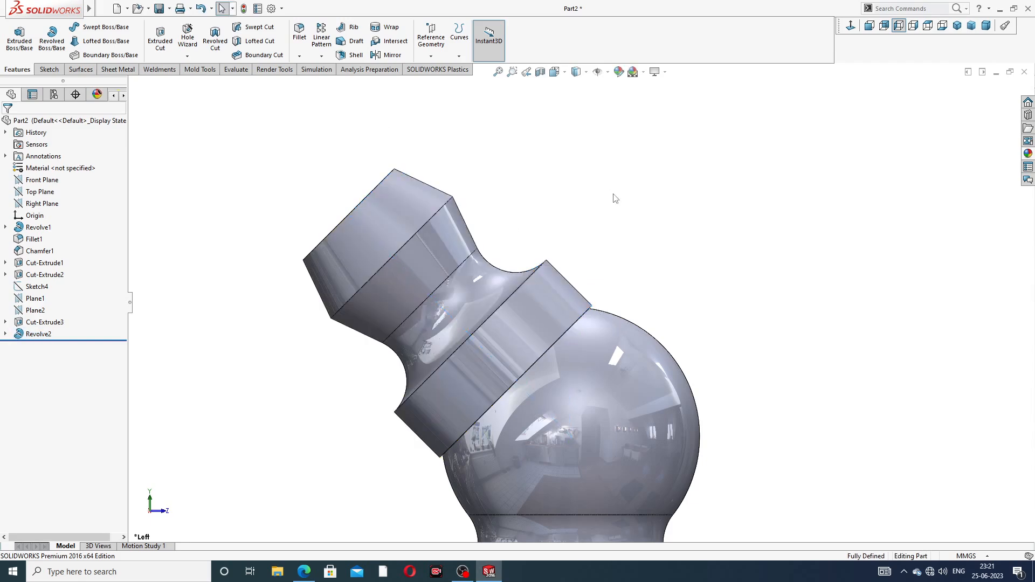
# Step: Start a sketch on the narrow ring face on the underside of the revolved head's collar and view it straight on
pyautogui.moveTo(615, 196)
pyautogui.mouseDown(button='middle')
pyautogui.moveTo(620, 208)
pyautogui.moveTo(719, 238)
pyautogui.moveTo(568, 208)
pyautogui.moveTo(584, 312)
pyautogui.mouseUp(button='middle')
pyautogui.scroll(-6, 585, 312)
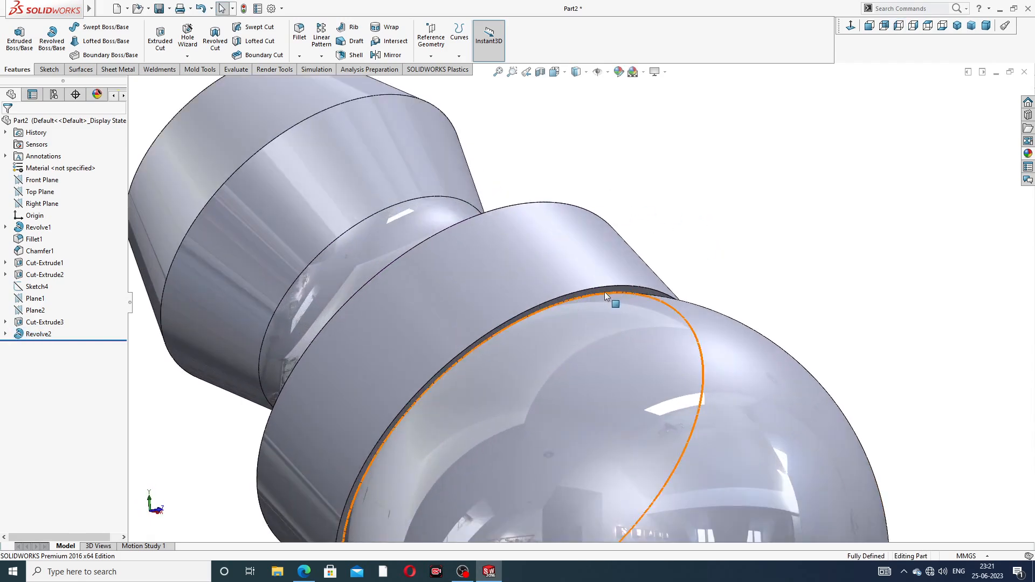
pyautogui.click(604, 289)
pyautogui.click(680, 241)
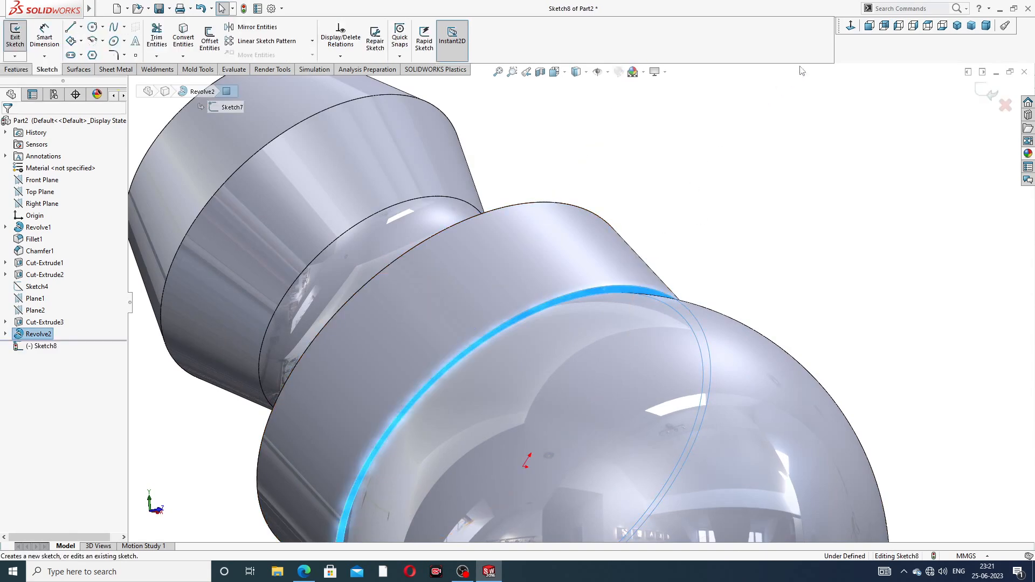
pyautogui.click(850, 26)
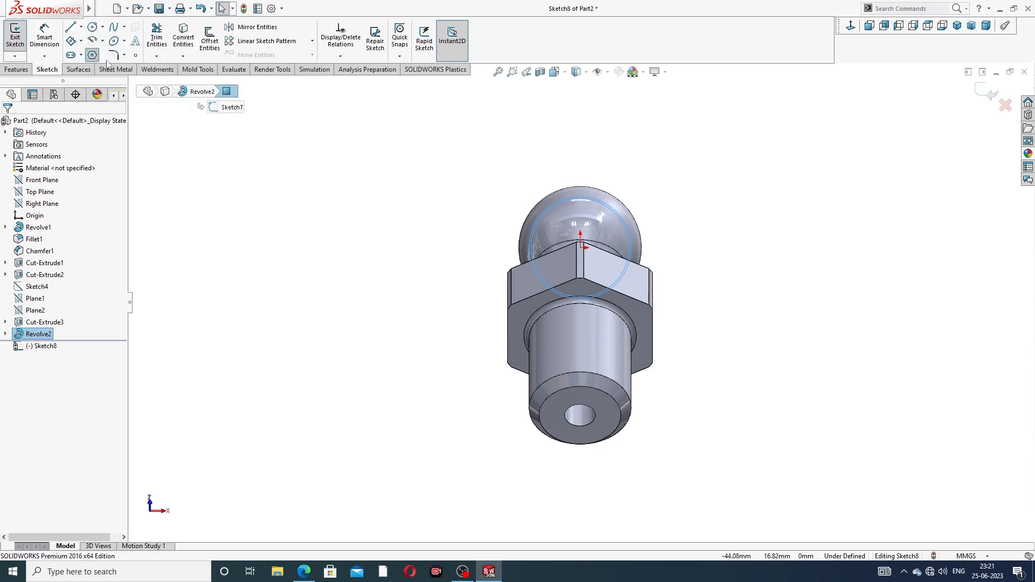
# Step: Sketch a six-sided polygon centered on the origin, with an inscribed circle about 10.9 mm in diameter
pyautogui.click(92, 54)
pyautogui.scroll(-4, 603, 227)
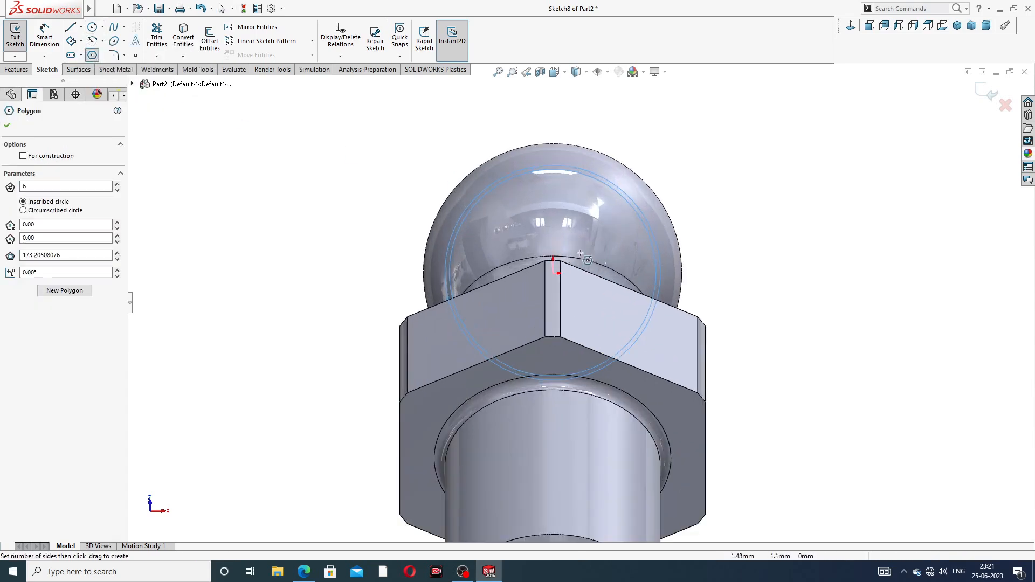
pyautogui.click(556, 272)
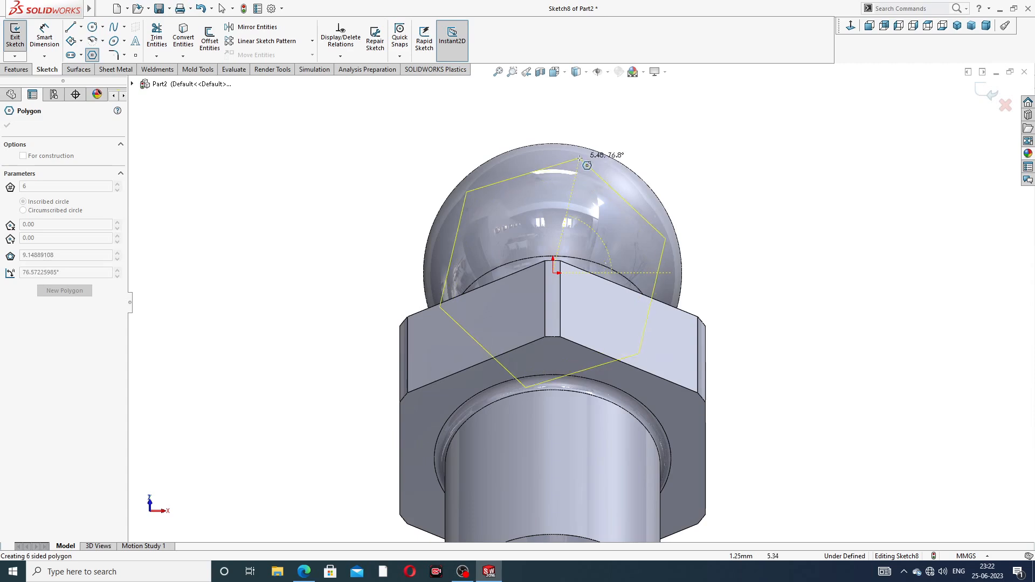
pyautogui.click(585, 141)
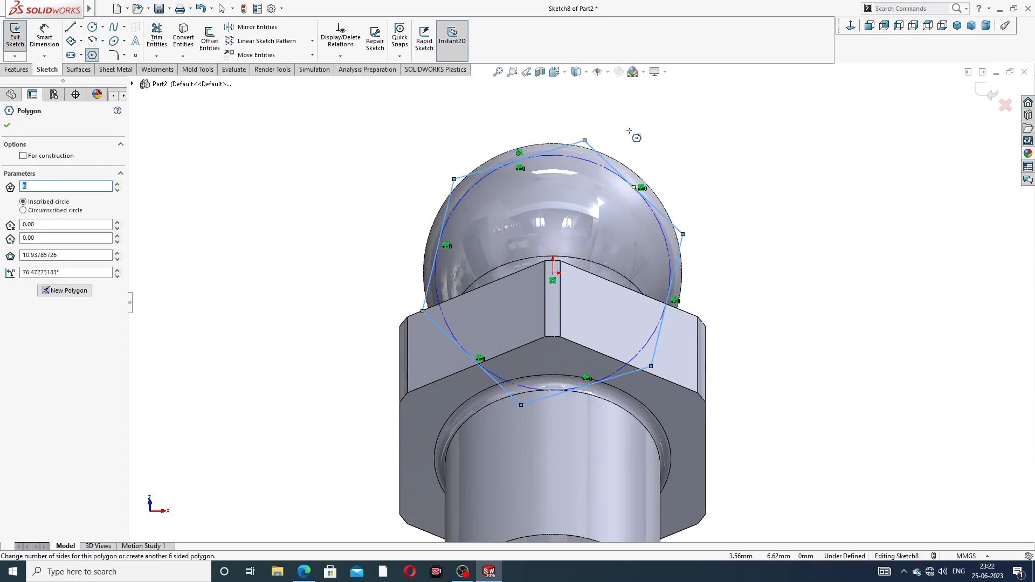
pyautogui.rightClick(633, 114)
pyautogui.click(645, 139)
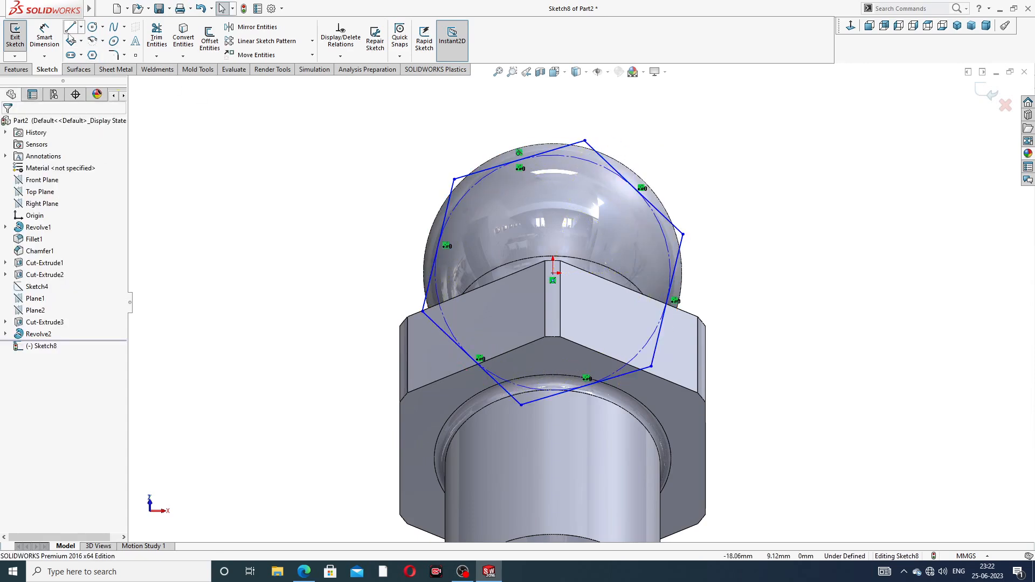
# Step: Add a vertical relation to one side of the hexagon
pyautogui.click(452, 189)
pyautogui.click(499, 144)
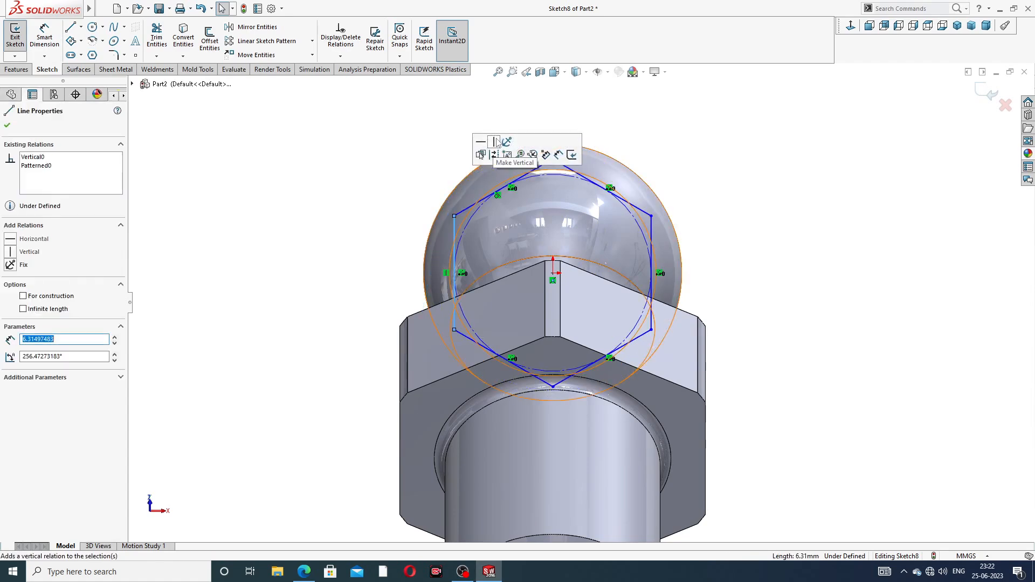
pyautogui.click(417, 147)
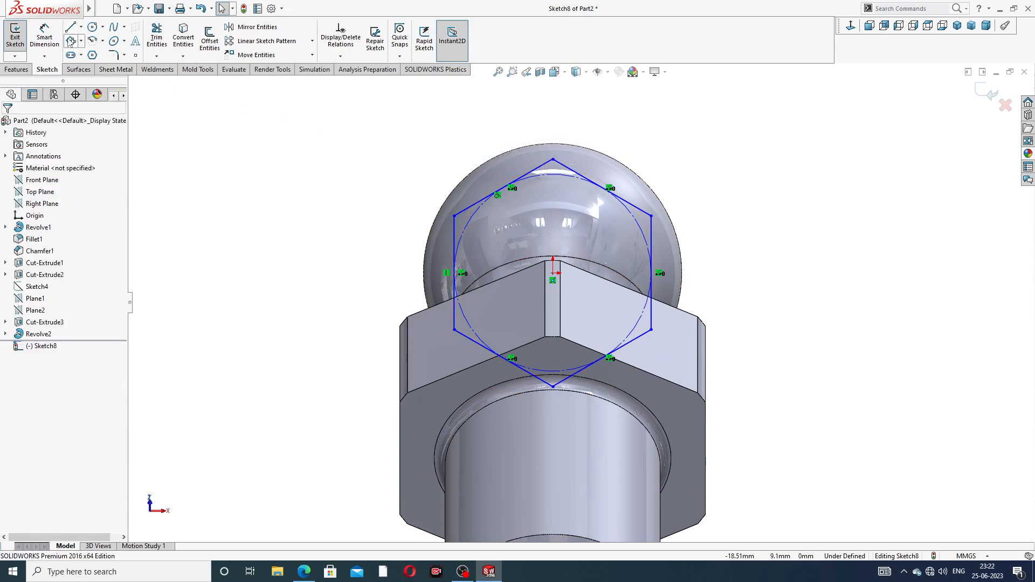
# Step: Sketch a circle with a radius of about 6.9 mm around the hexagon, centered on the origin
pyautogui.click(92, 27)
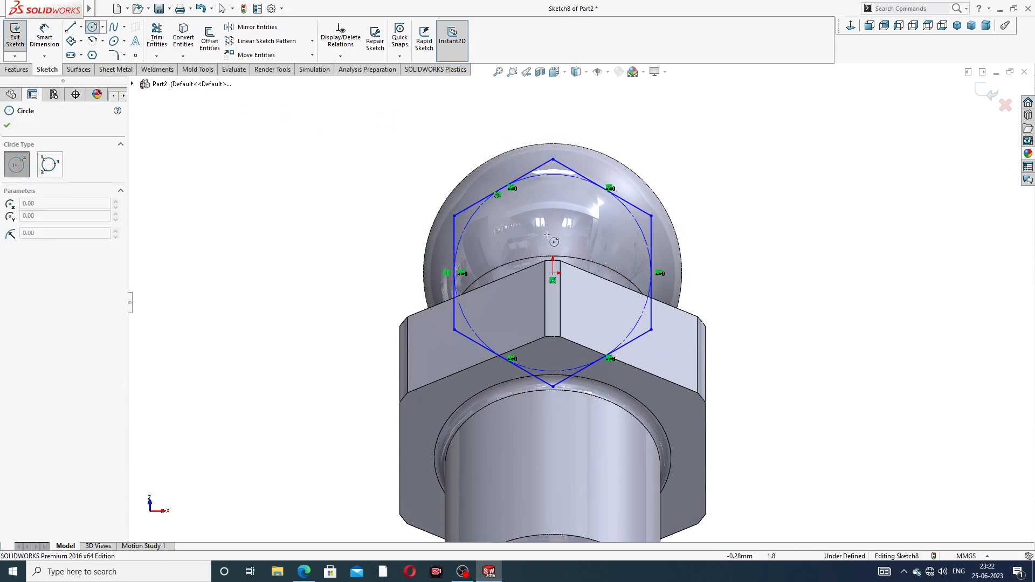
pyautogui.click(553, 273)
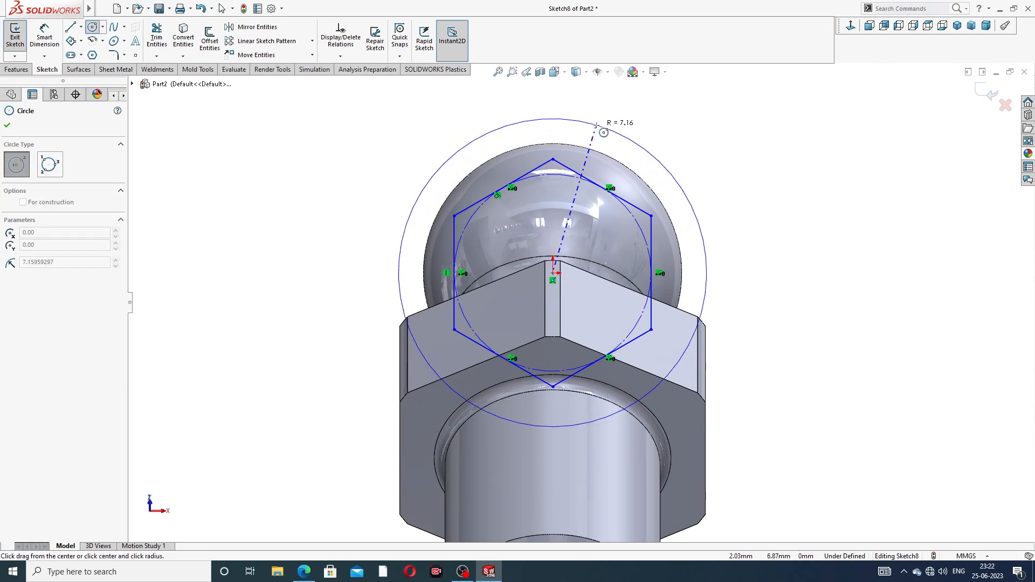
pyautogui.rightClick(652, 111)
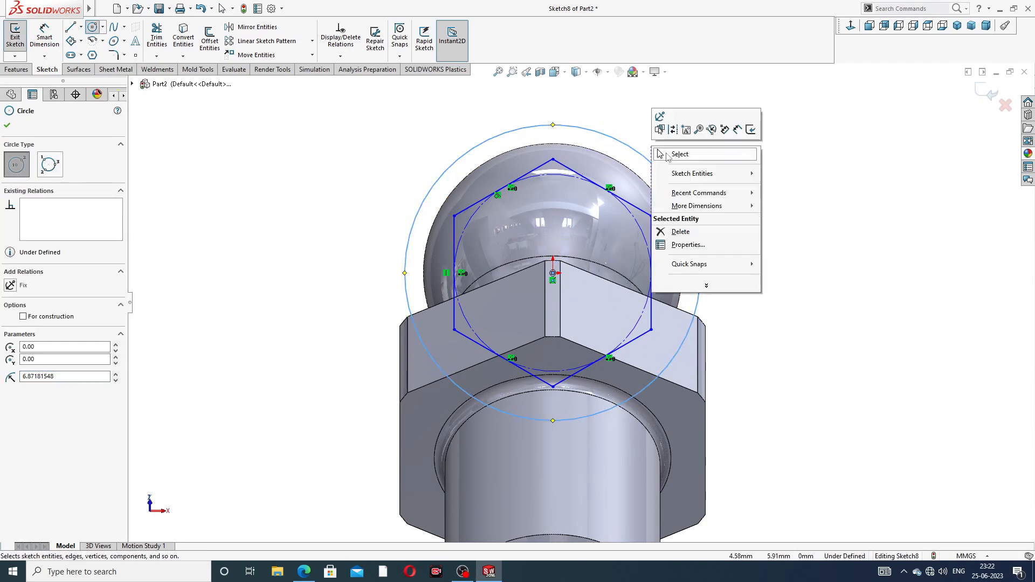
pyautogui.click(674, 153)
# Step: Dimension the hexagon's width between the upper ends of its two vertical sides and set it to 9 mm
pyautogui.click(44, 37)
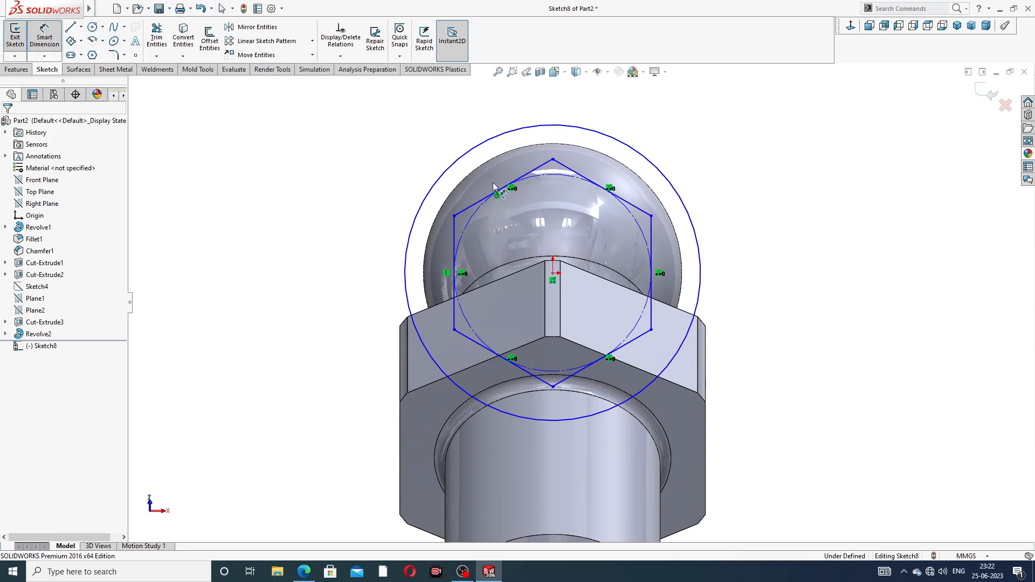
pyautogui.click(455, 216)
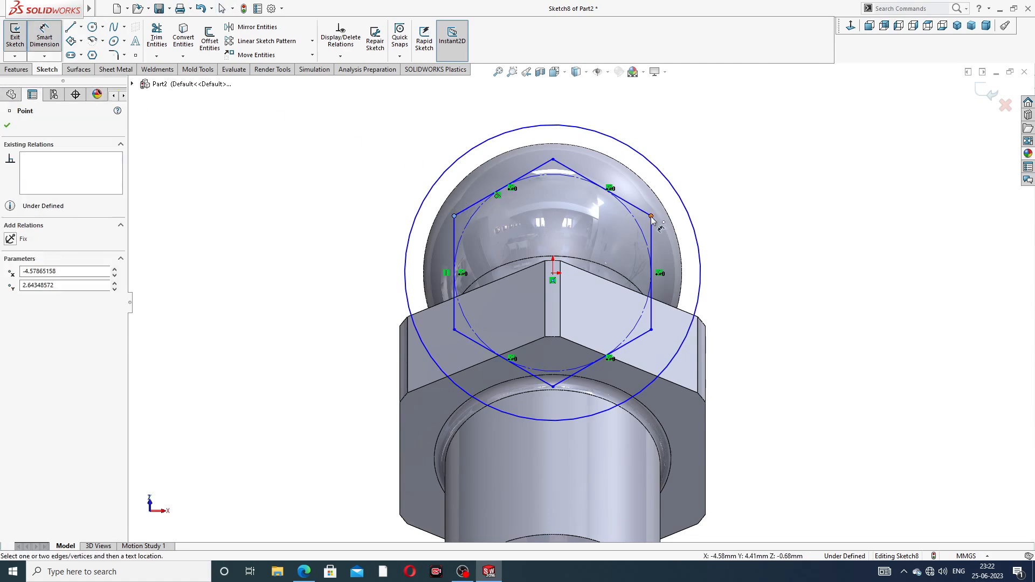
pyautogui.click(651, 217)
pyautogui.click(555, 119)
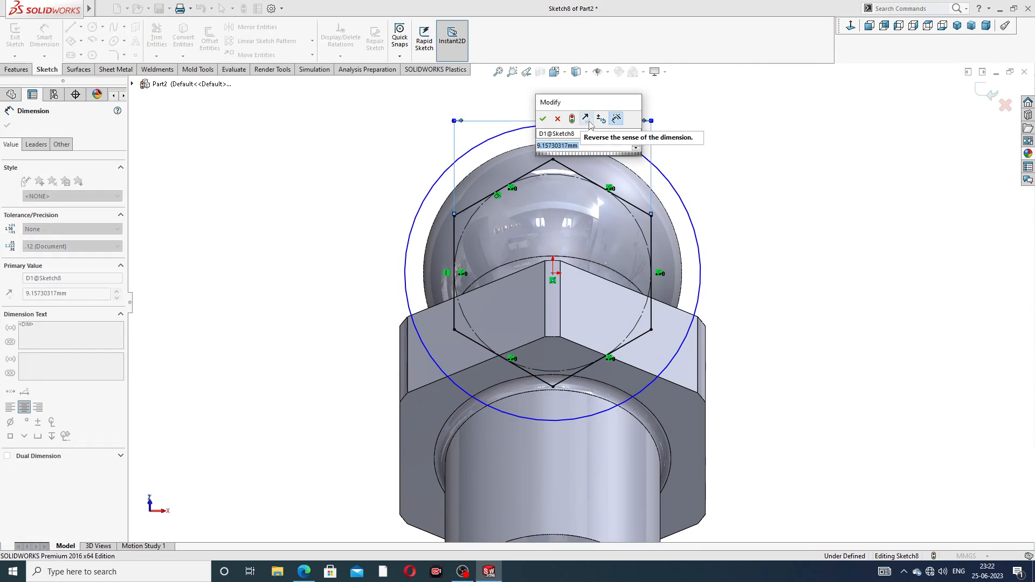
pyautogui.write('9')
pyautogui.press('Return')
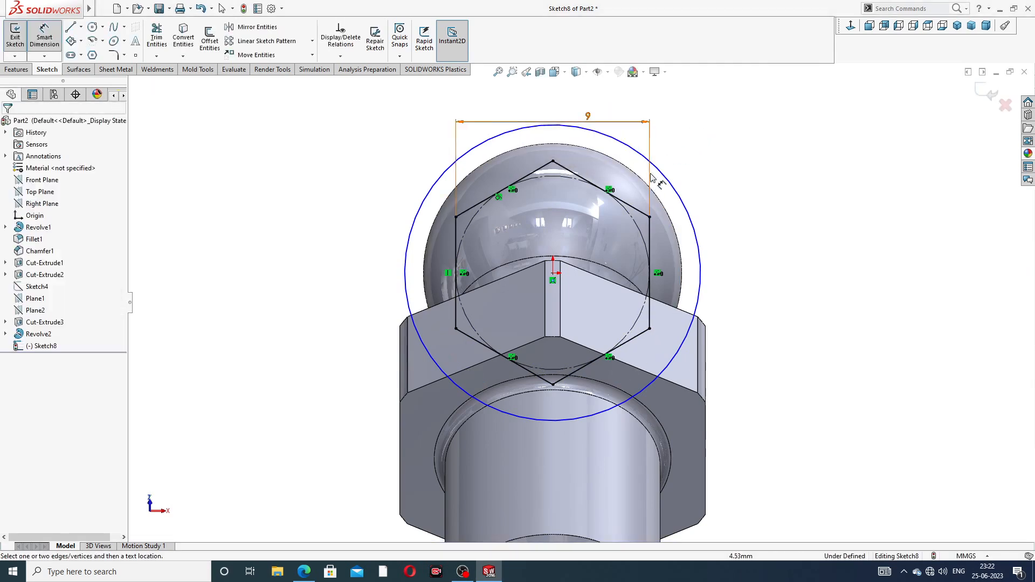
# Step: Dimension the outer circle and set its diameter to 11 mm
pyautogui.click(655, 179)
pyautogui.click(688, 145)
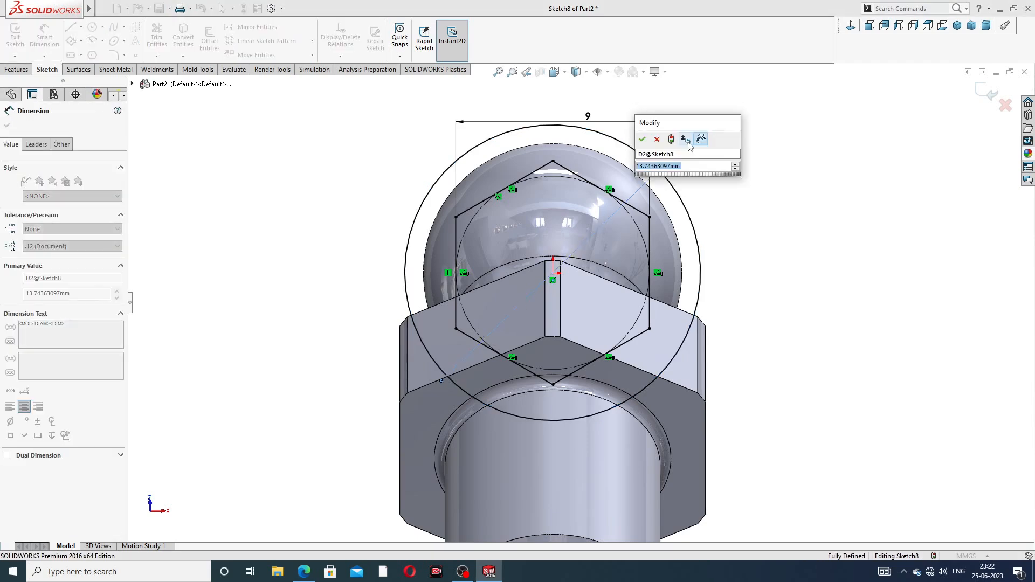
pyautogui.write('11')
pyautogui.press('Return')
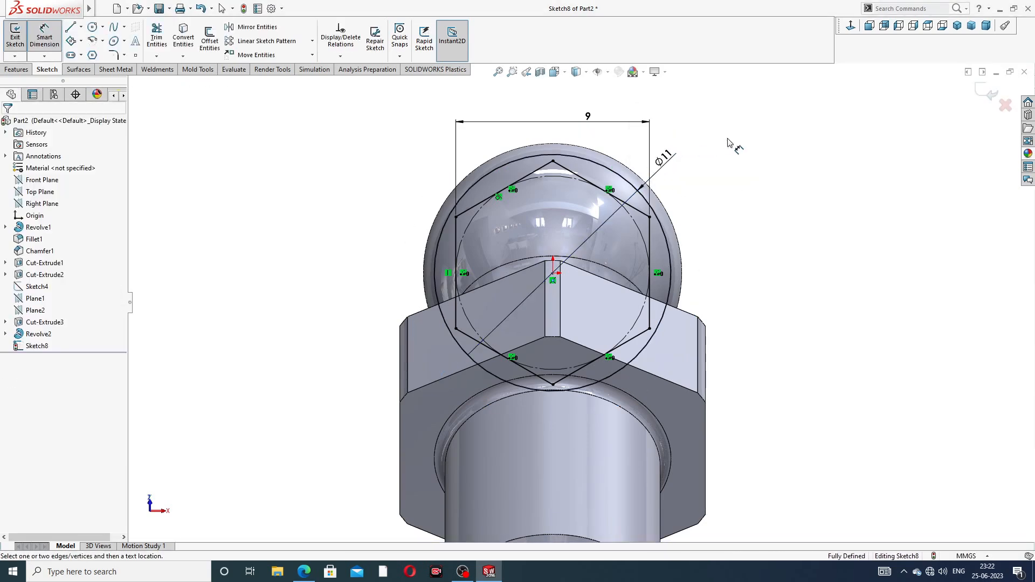
pyautogui.rightClick(728, 142)
pyautogui.click(755, 159)
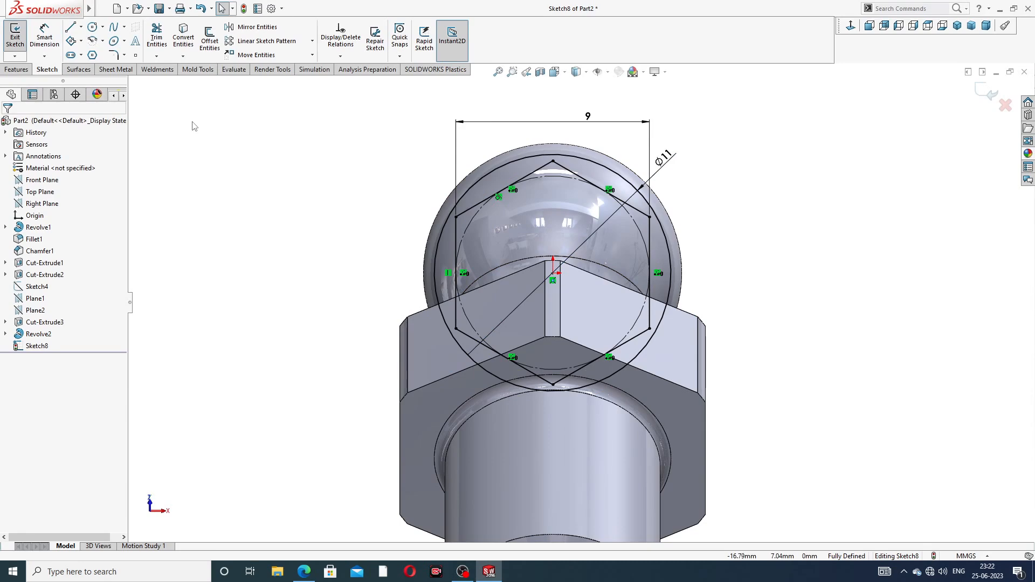
# Step: Try a diameter of 12 mm for the outer circle and set it back to 11 mm
pyautogui.click(659, 163)
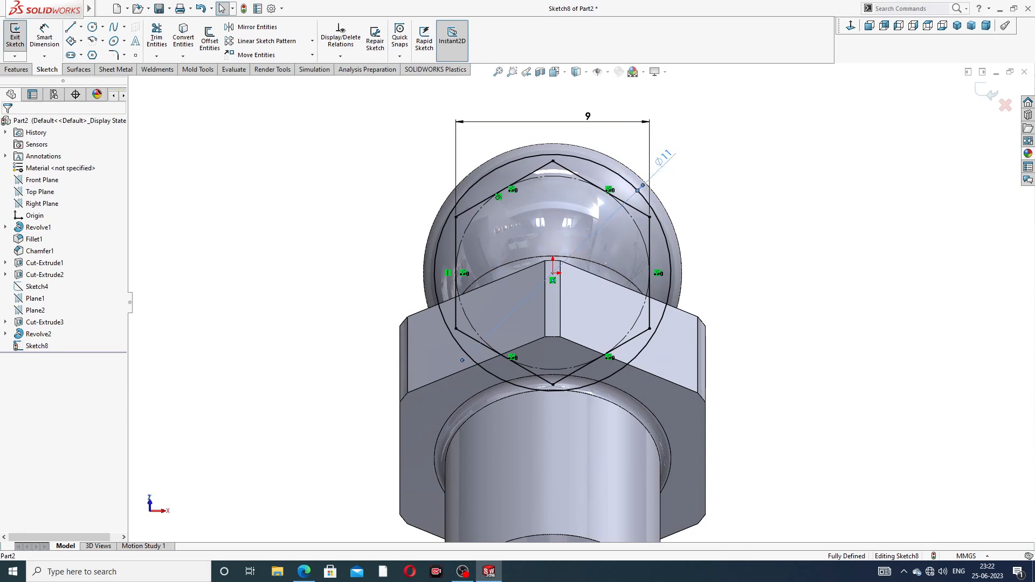
pyautogui.write('12')
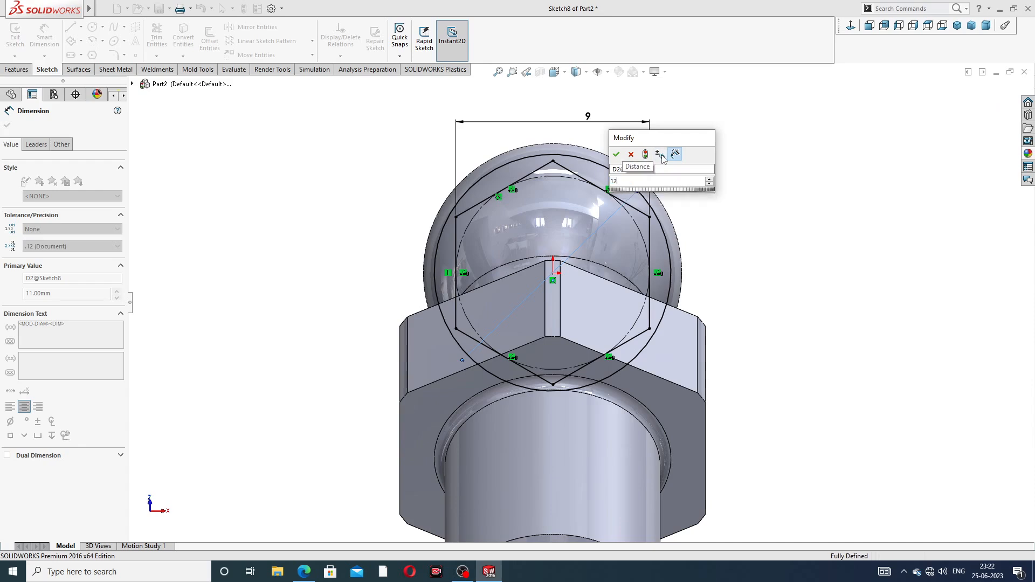
pyautogui.press('Return')
pyautogui.doubleClick(671, 154)
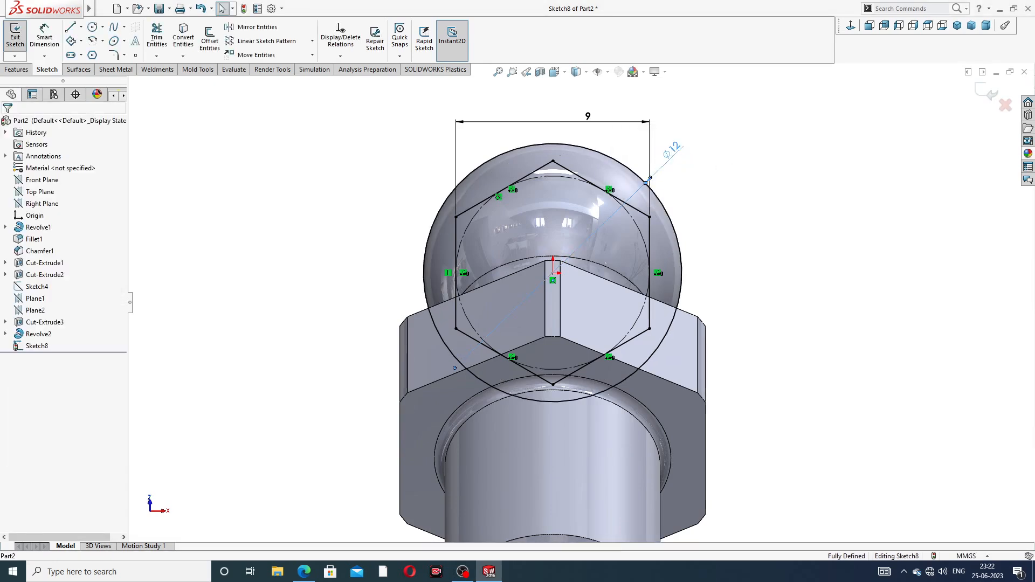
pyautogui.write('11')
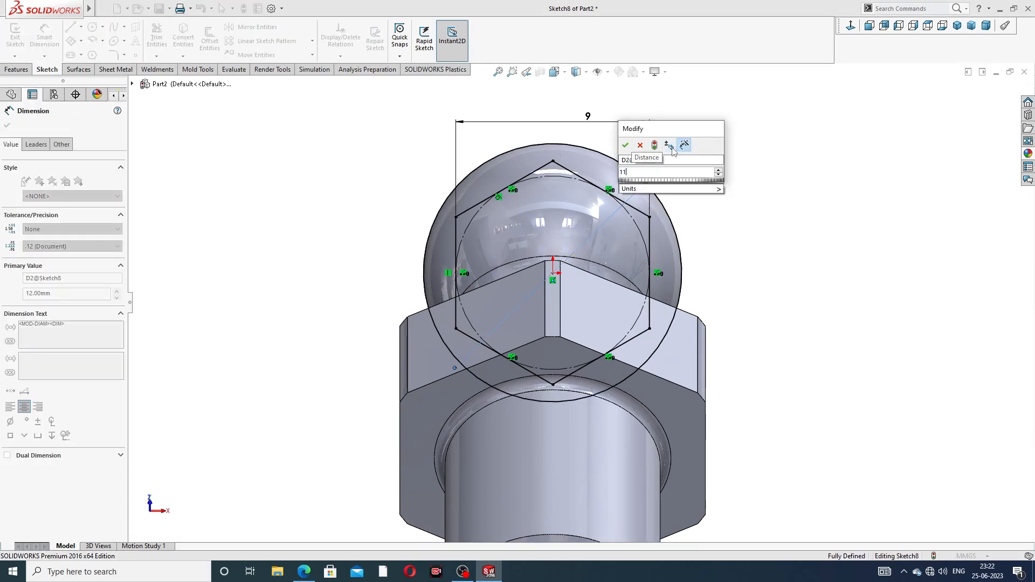
pyautogui.press('Return')
pyautogui.rightClick(726, 132)
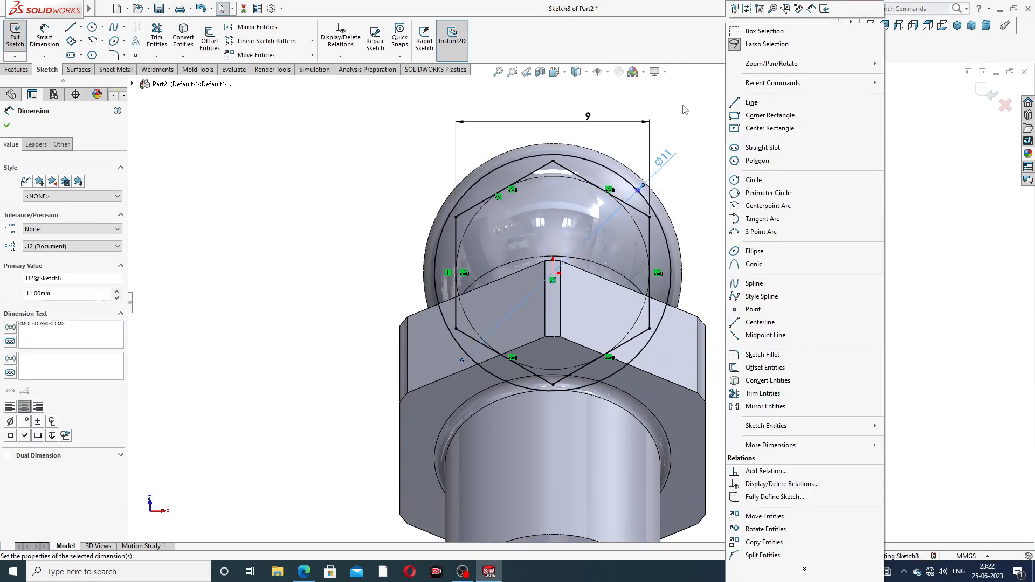
# Step: Cut the angled head's collar to a hexagon with a 5 mm blind Extruded Cut of the hexagon-and-circle sketch
pyautogui.click(261, 133)
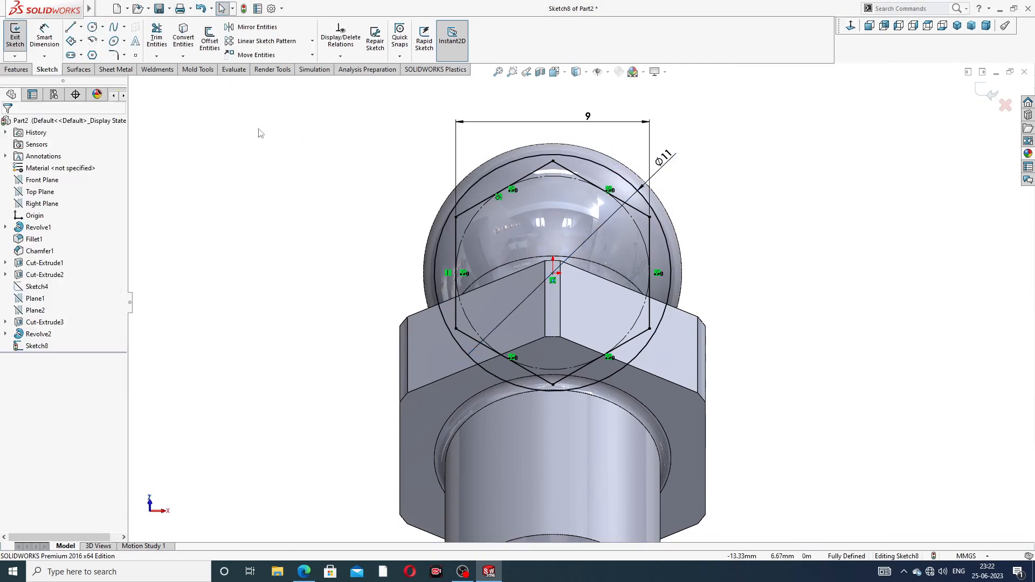
pyautogui.click(17, 69)
pyautogui.click(161, 38)
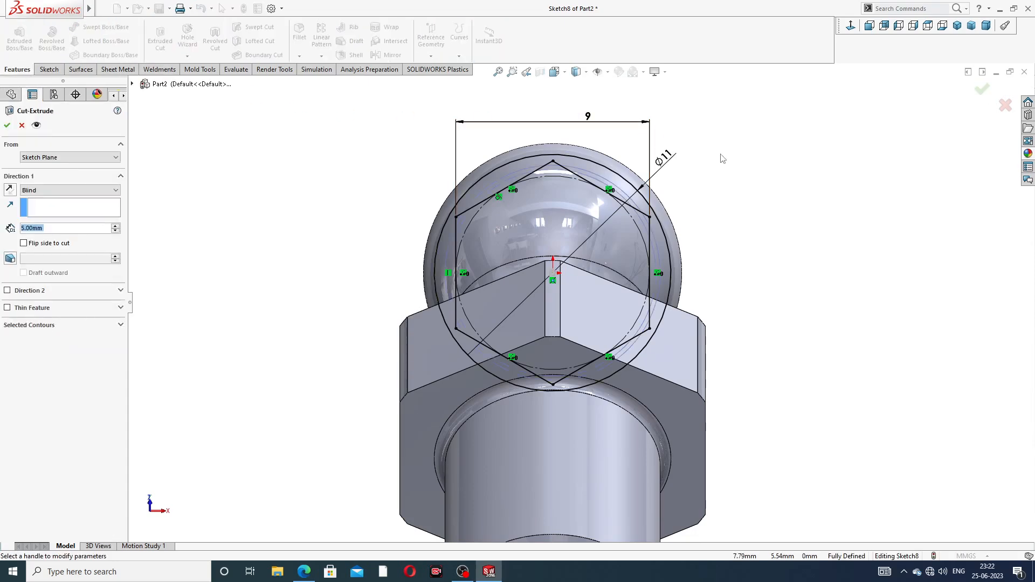
pyautogui.moveTo(723, 157)
pyautogui.mouseDown(button='middle')
pyautogui.moveTo(772, 170)
pyautogui.moveTo(771, 192)
pyautogui.moveTo(734, 195)
pyautogui.mouseUp(button='middle')
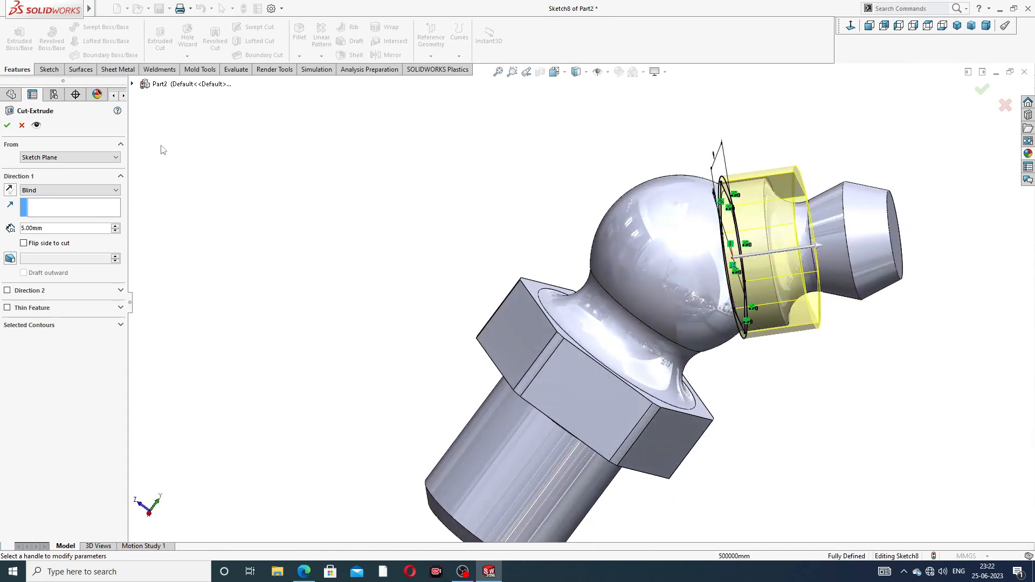
pyautogui.click(6, 125)
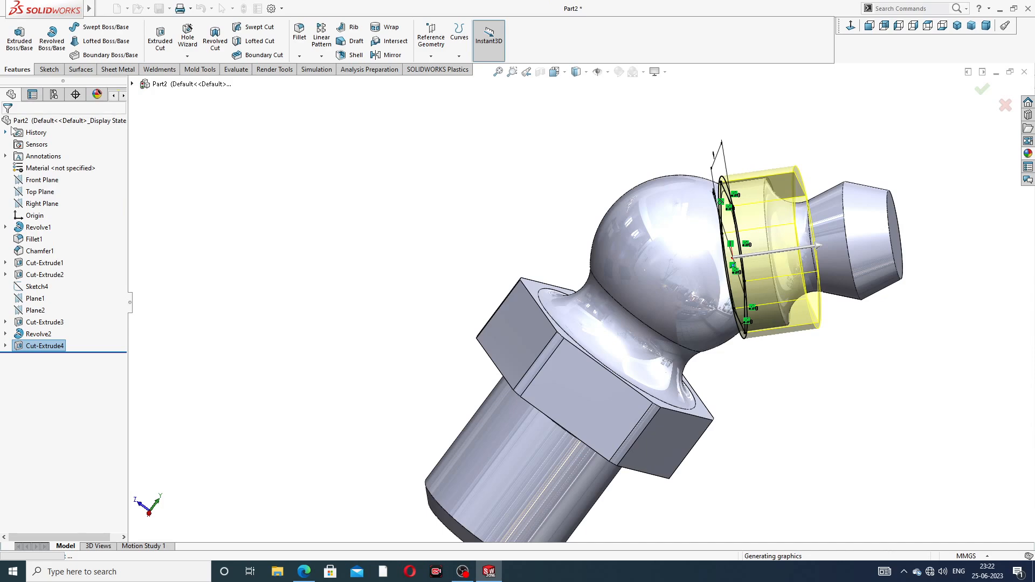
pyautogui.click(600, 127)
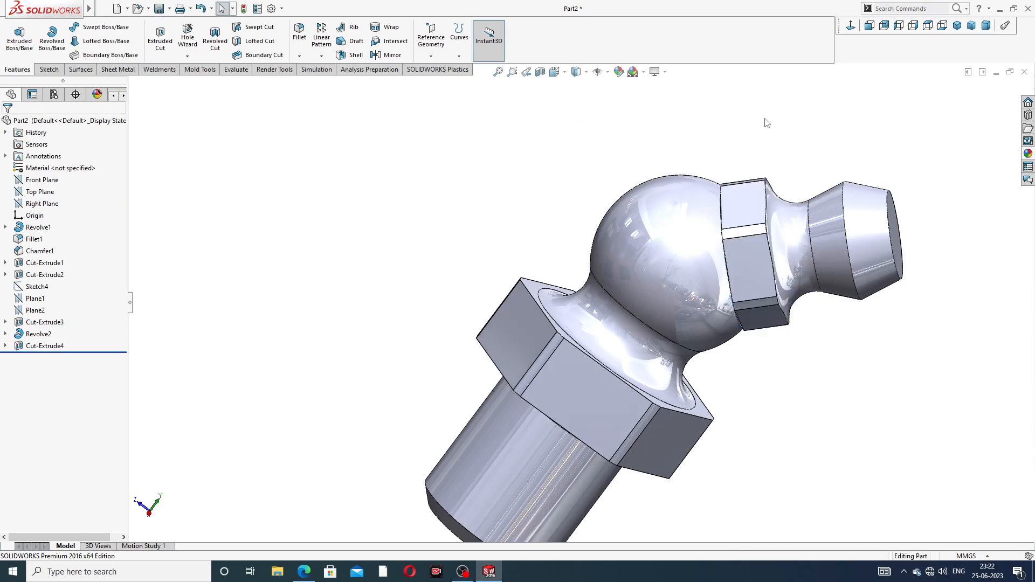
# Step: Sketch a circle with a radius of about 1.5 mm on the angled head's flat end face, centered on the origin
pyautogui.moveTo(766, 123); pyautogui.dragTo(749, 130, button='middle')
pyautogui.moveTo(804, 157); pyautogui.dragTo(825, 146, button='middle')
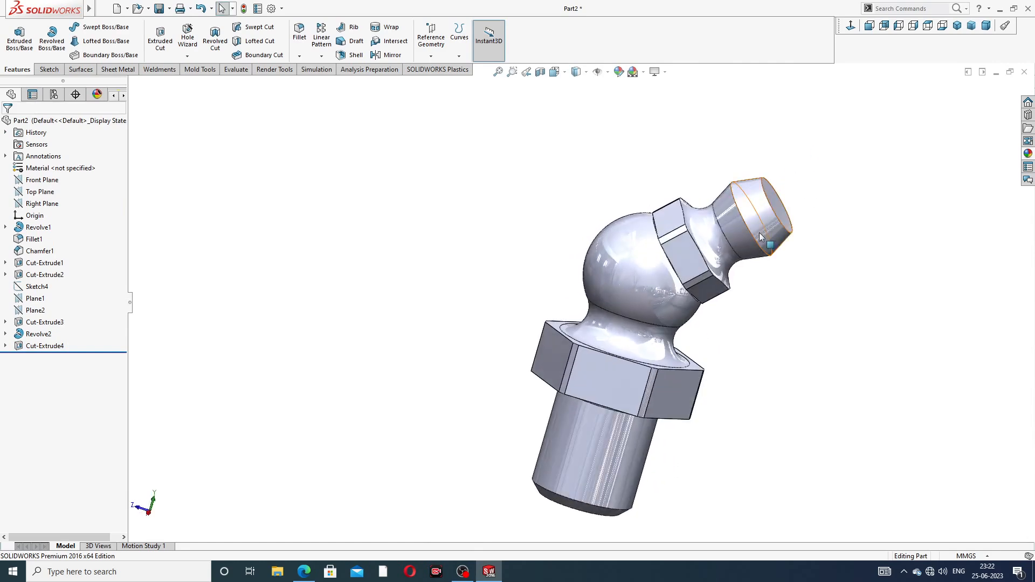
pyautogui.scroll(-3, 765, 203)
pyautogui.click(765, 202)
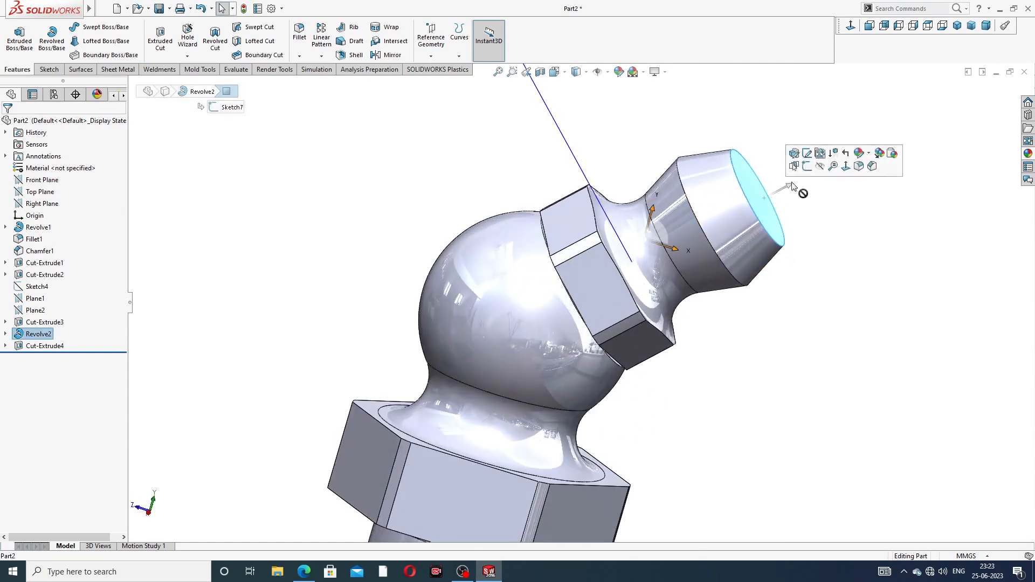
pyautogui.click(806, 174)
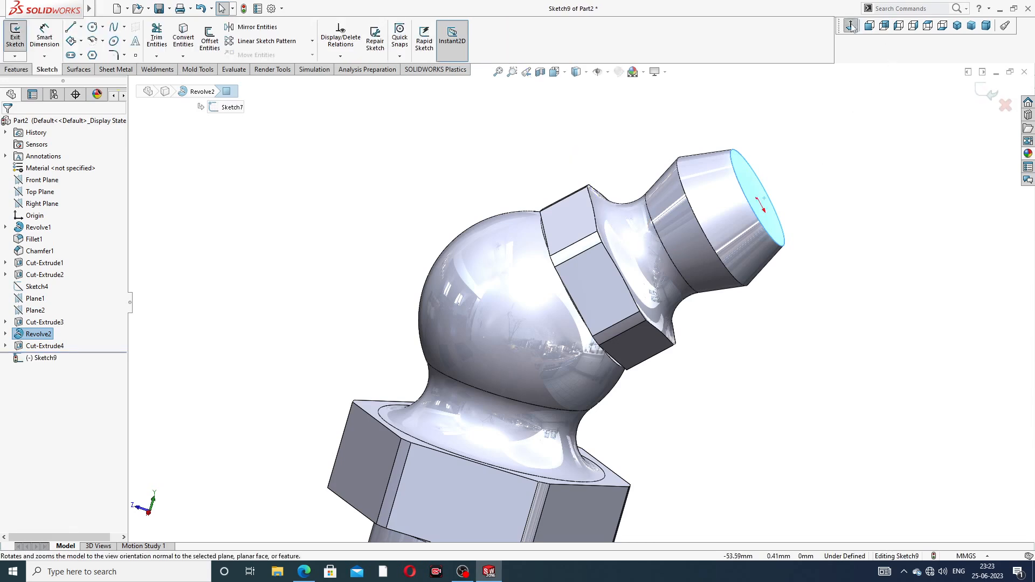
pyautogui.click(869, 26)
pyautogui.click(92, 27)
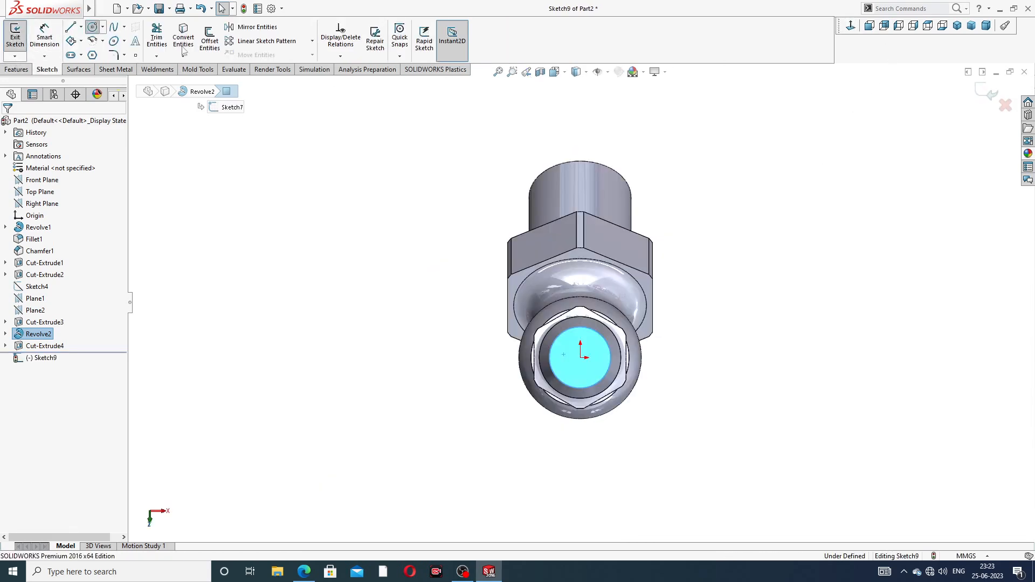
pyautogui.scroll(-3, 580, 350)
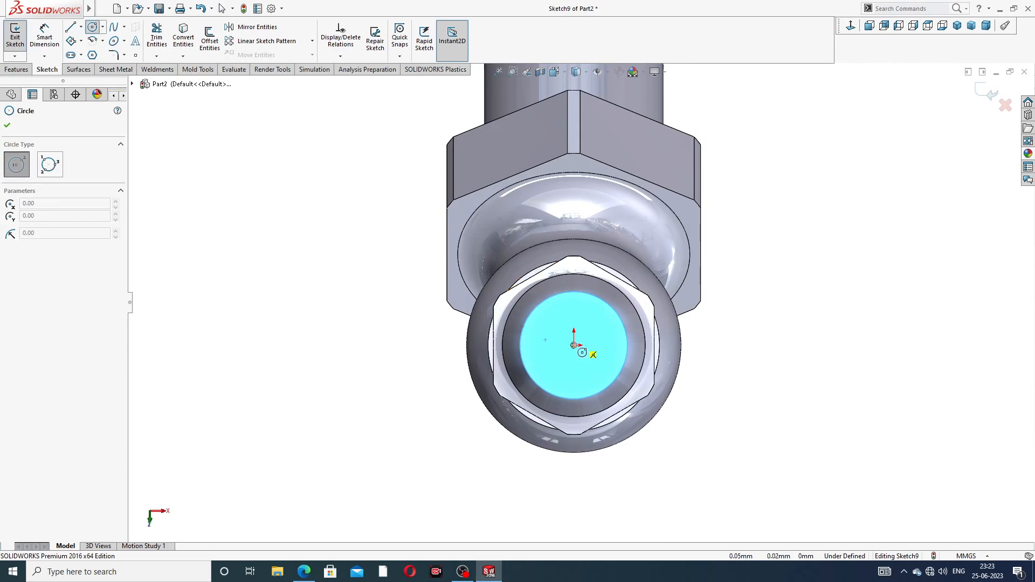
pyautogui.click(574, 345)
pyautogui.click(600, 339)
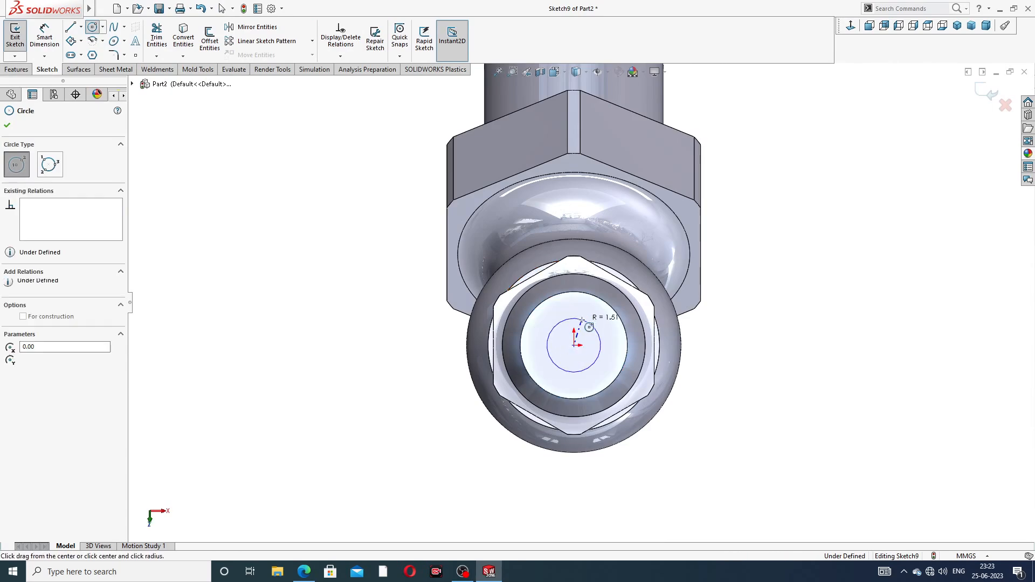
pyautogui.rightClick(711, 276)
pyautogui.click(731, 281)
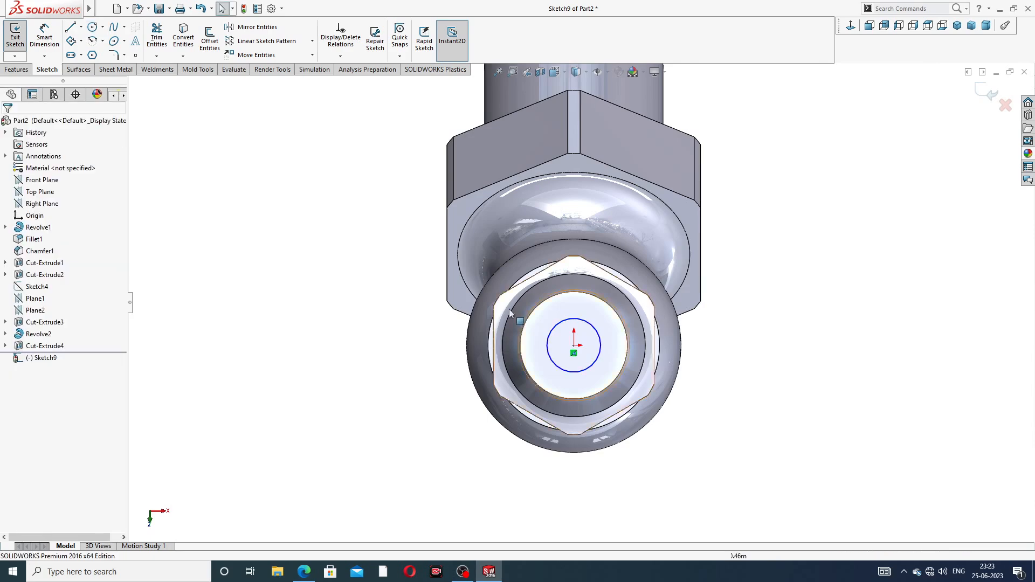
# Step: Check the bore size in the grease nipple drawing and dimension the end-face circle to a diameter of 3 mm
pyautogui.click(303, 571)
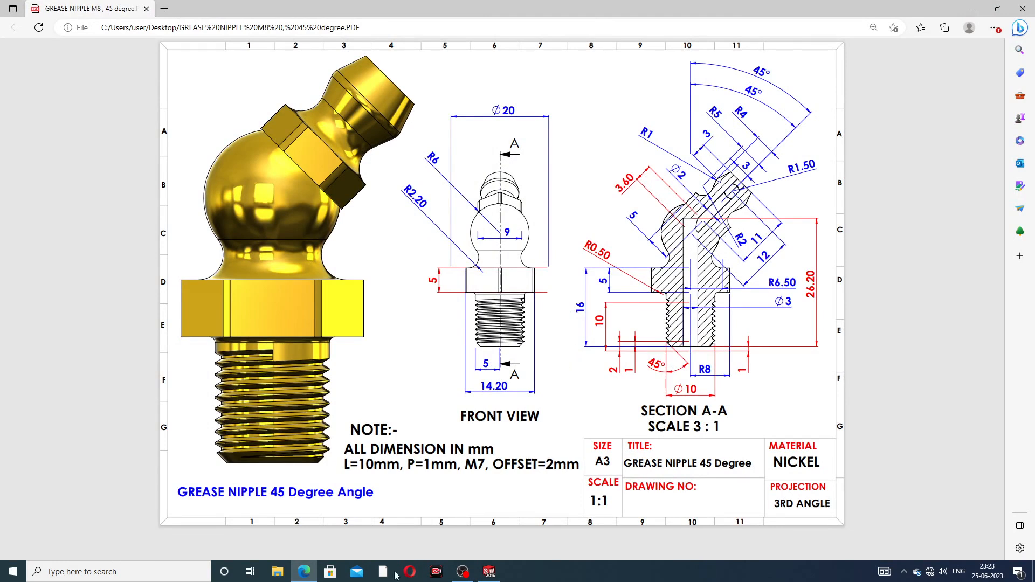
pyautogui.click(303, 571)
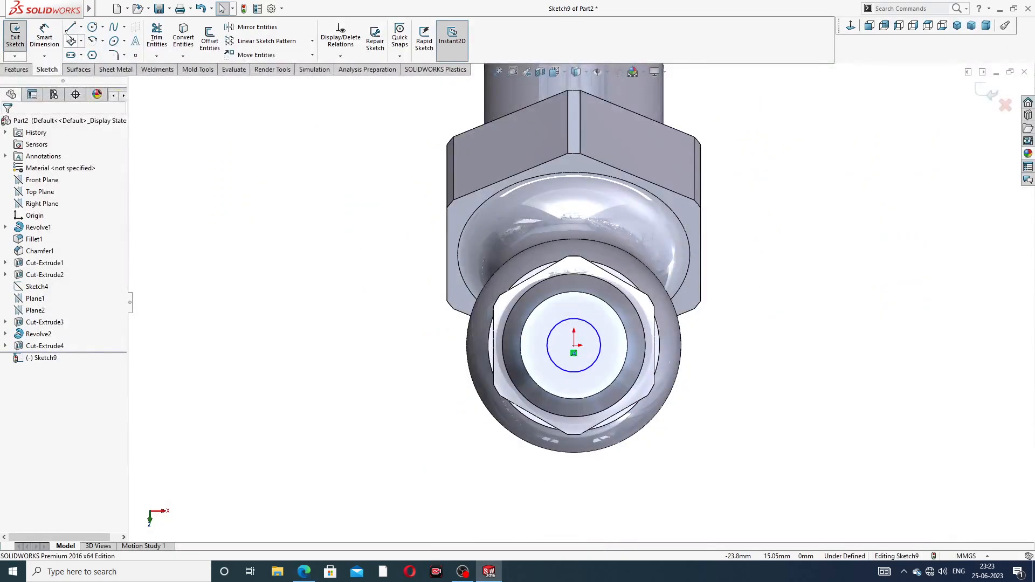
pyautogui.click(44, 36)
pyautogui.click(599, 339)
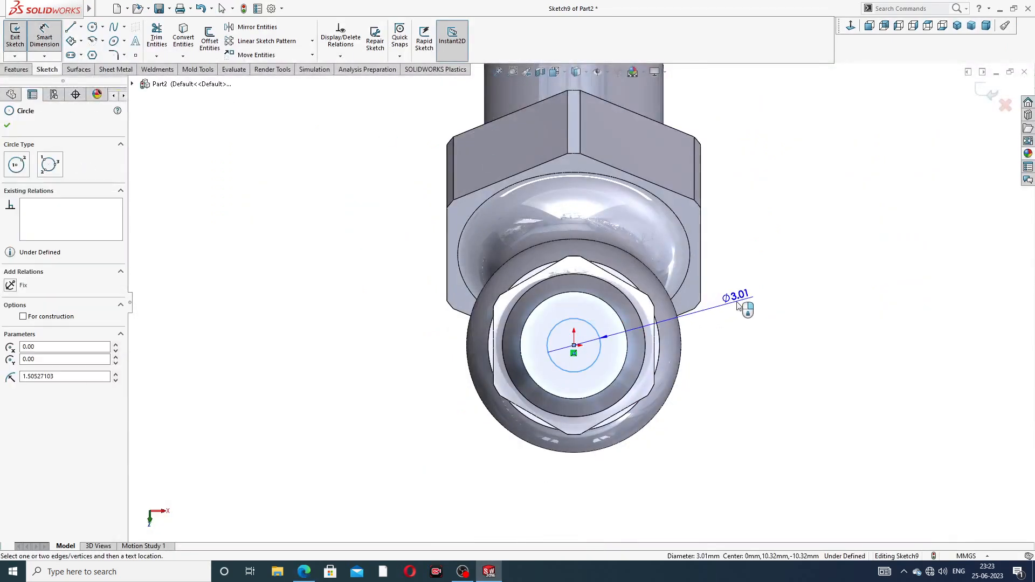
pyautogui.click(738, 305)
pyautogui.write('3')
pyautogui.press('Return')
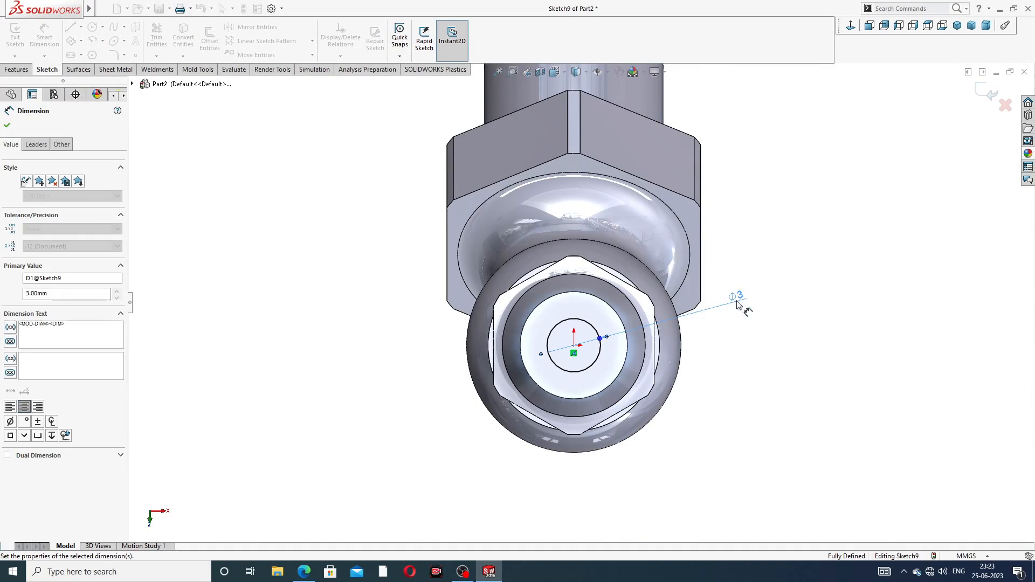
pyautogui.click(7, 126)
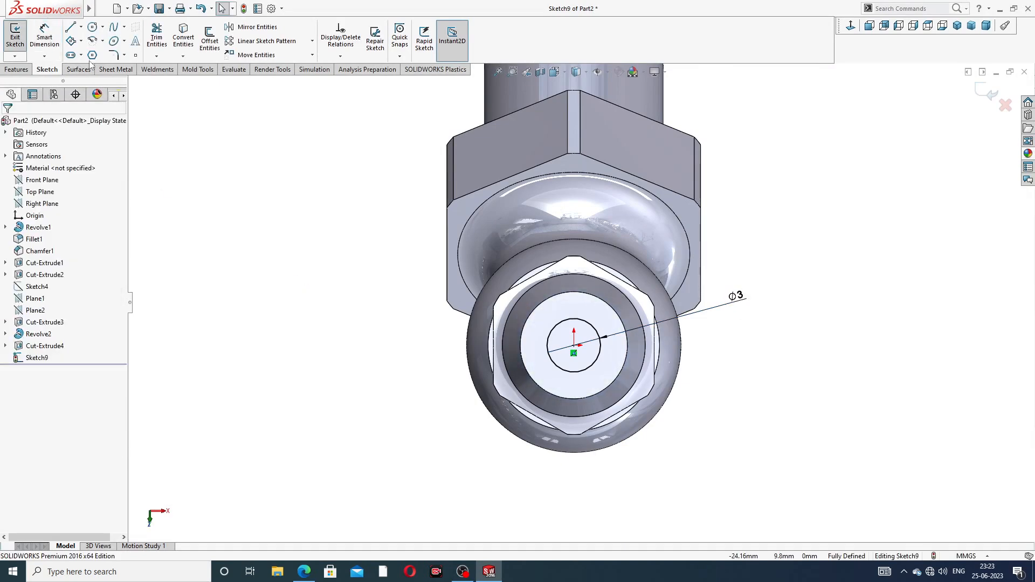
# Step: Start an Extruded Cut of the 3 mm circle with the Up To Surface end condition, bringing the shank's bore into view
pyautogui.click(16, 70)
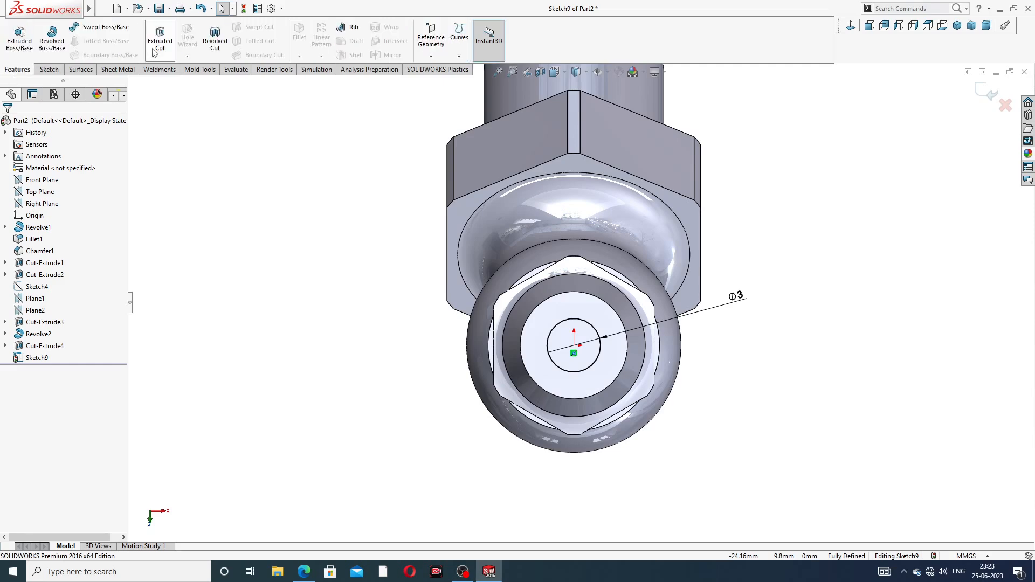
pyautogui.click(160, 37)
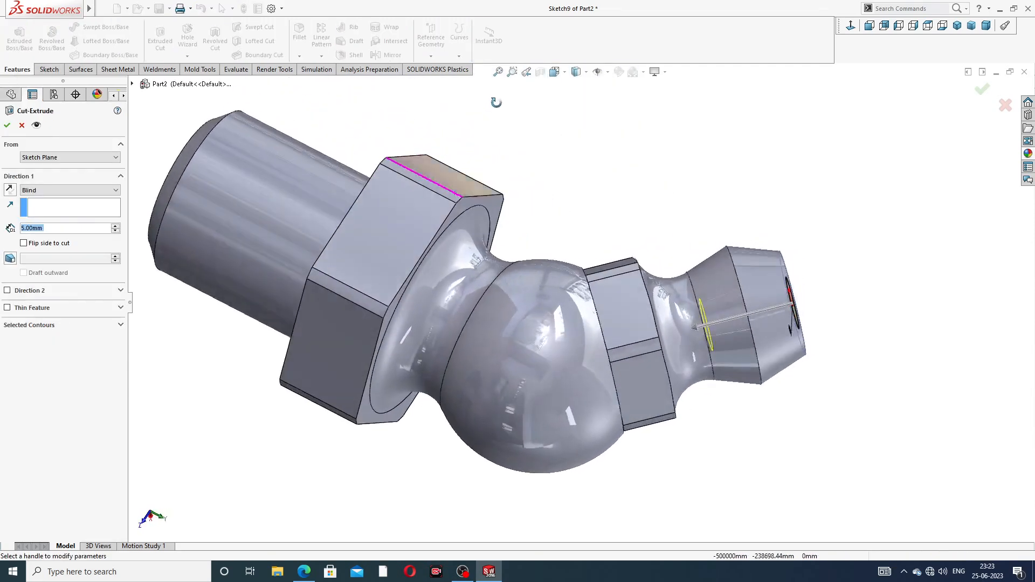
pyautogui.click(54, 192)
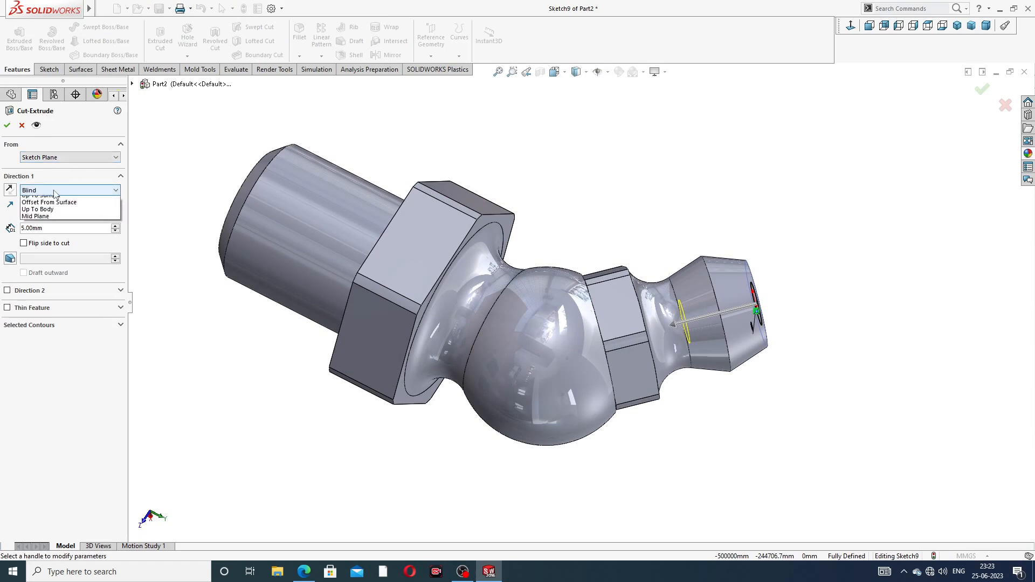
pyautogui.click(64, 236)
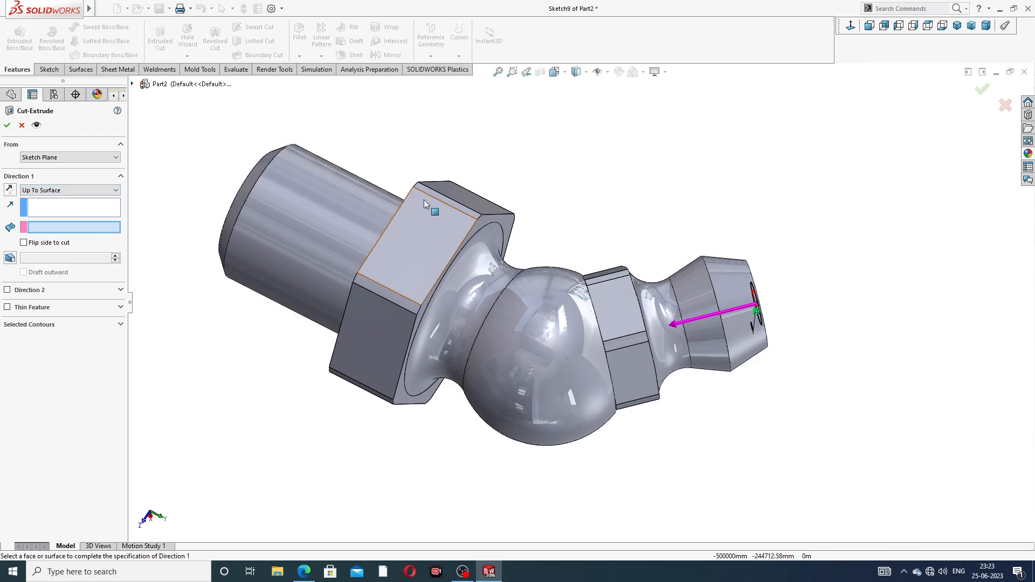
pyautogui.moveTo(426, 196); pyautogui.dragTo(640, 193, button='middle')
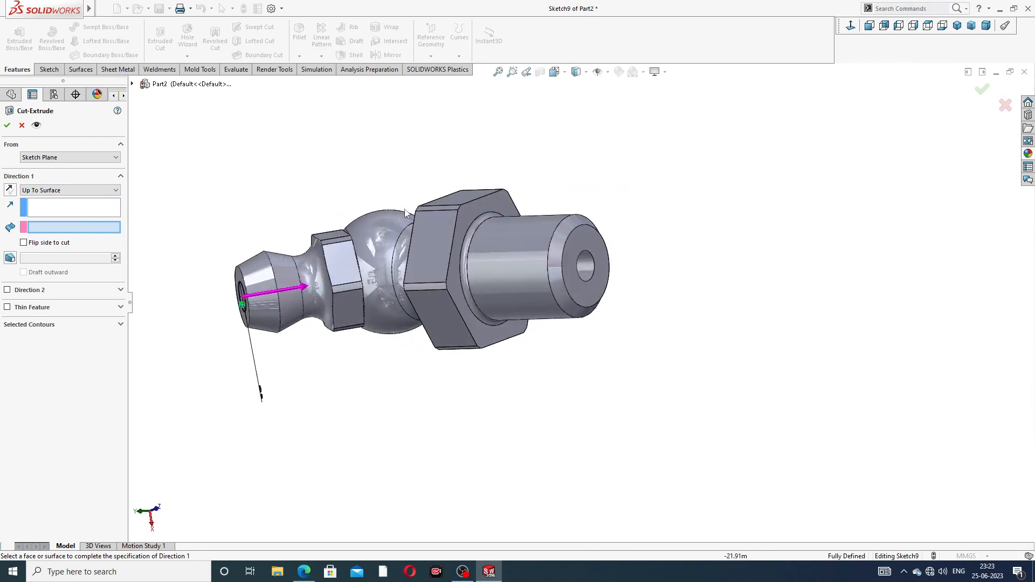
pyautogui.moveTo(405, 212); pyautogui.dragTo(409, 264, button='middle')
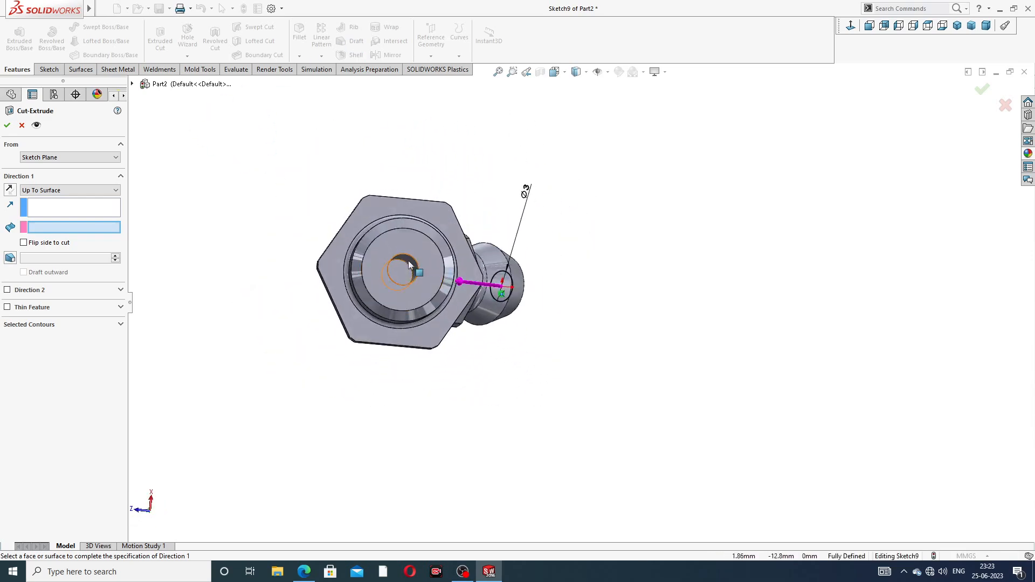
# Step: Cut the 3 mm circle up to the inner face of the hex body's central bore
pyautogui.scroll(-4, 409, 264)
pyautogui.moveTo(493, 301)
pyautogui.mouseDown(button='middle')
pyautogui.moveTo(474, 299)
pyautogui.moveTo(491, 302)
pyautogui.moveTo(475, 309)
pyautogui.moveTo(482, 316)
pyautogui.moveTo(490, 267)
pyautogui.moveTo(485, 302)
pyautogui.mouseUp(button='middle')
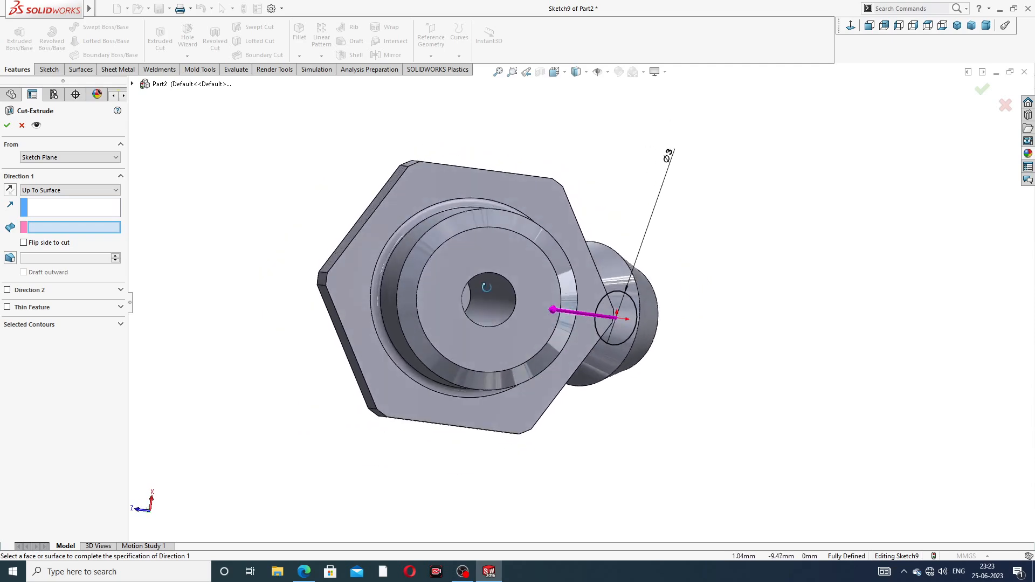
pyautogui.click(483, 301)
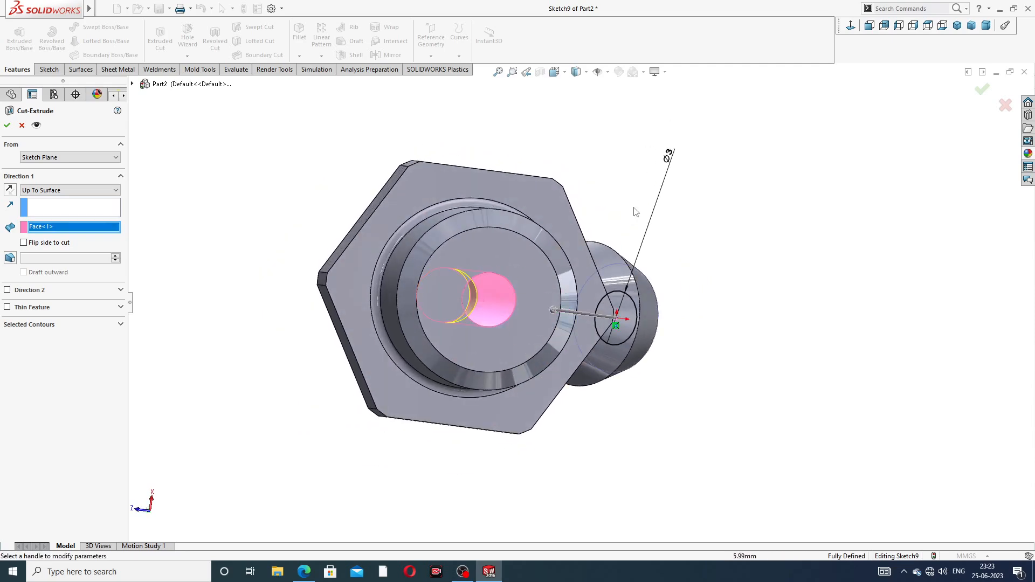
pyautogui.moveTo(634, 193); pyautogui.dragTo(619, 189, button='middle')
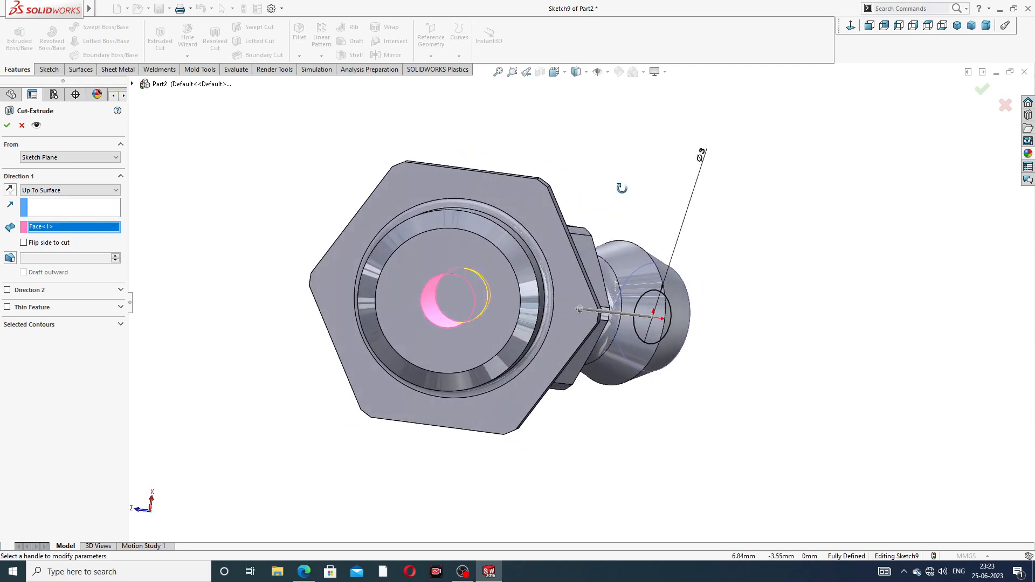
pyautogui.click(981, 90)
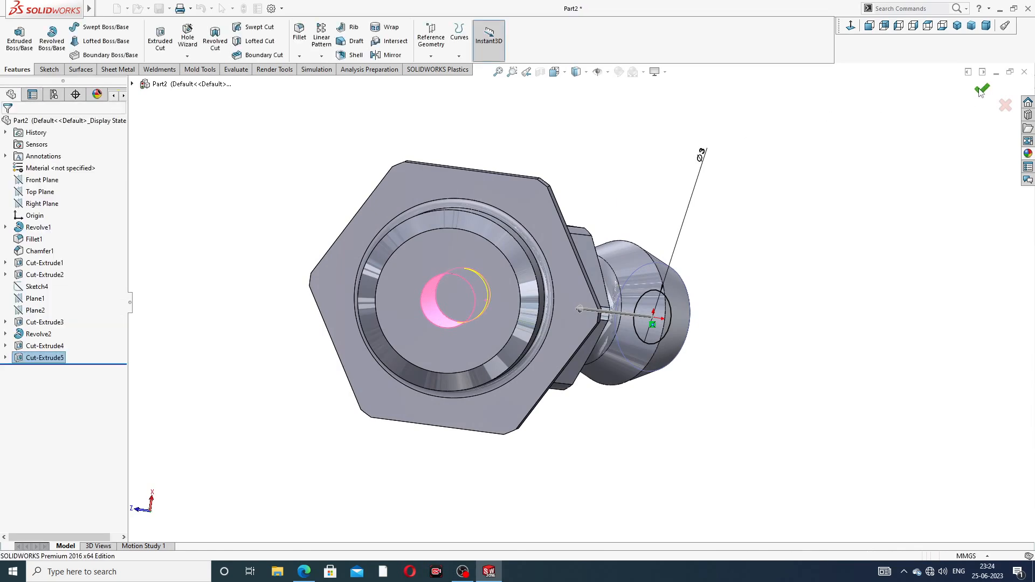
pyautogui.click(656, 179)
# Step: Preview a section of the fitting through the Right Plane to check how the two bores meet, and cancel it
pyautogui.scroll(3, 657, 171)
pyautogui.moveTo(658, 174); pyautogui.dragTo(625, 201, button='middle')
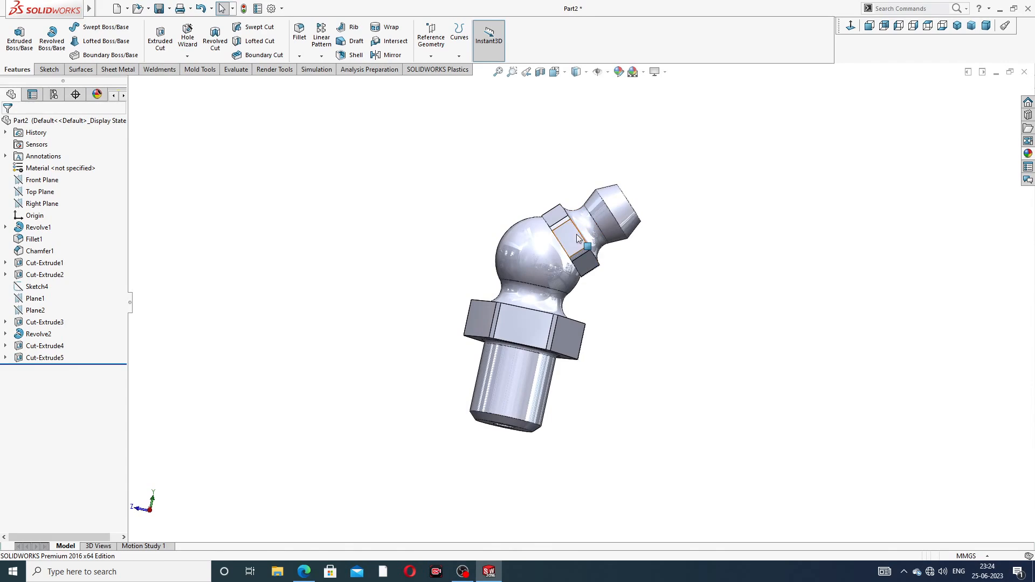
pyautogui.moveTo(576, 234); pyautogui.dragTo(616, 256, button='middle')
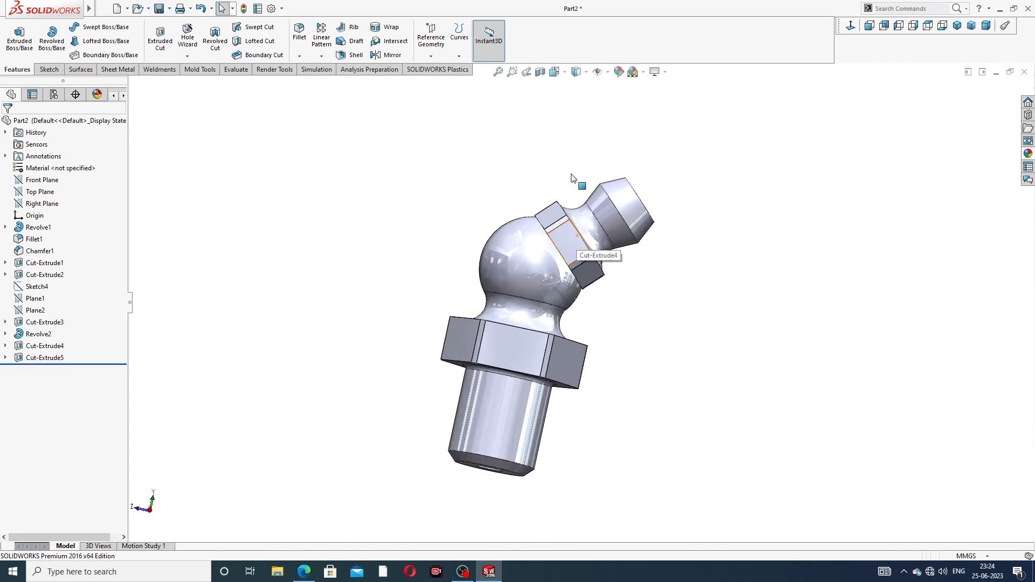
pyautogui.click(49, 206)
pyautogui.click(539, 72)
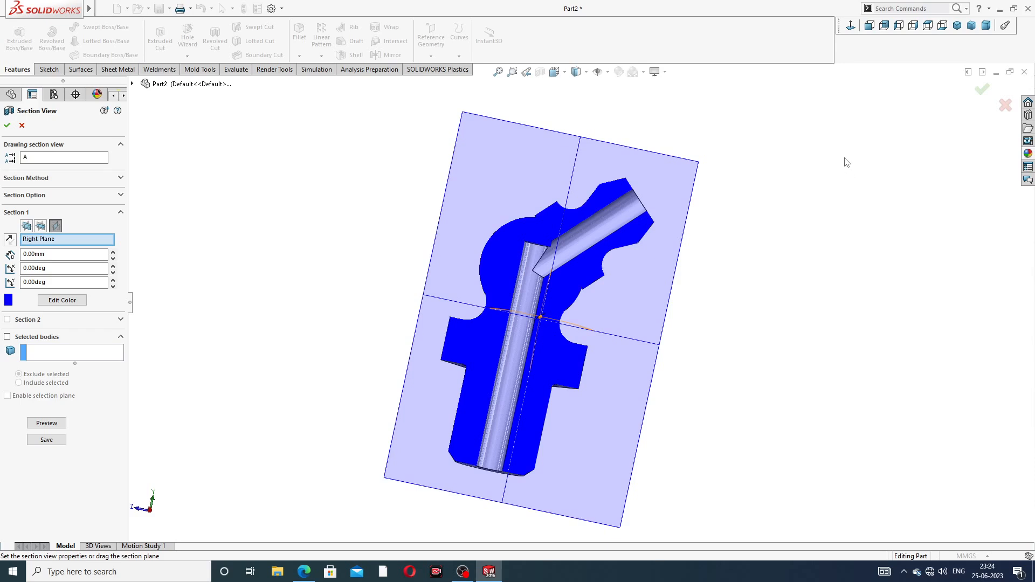
pyautogui.click(21, 126)
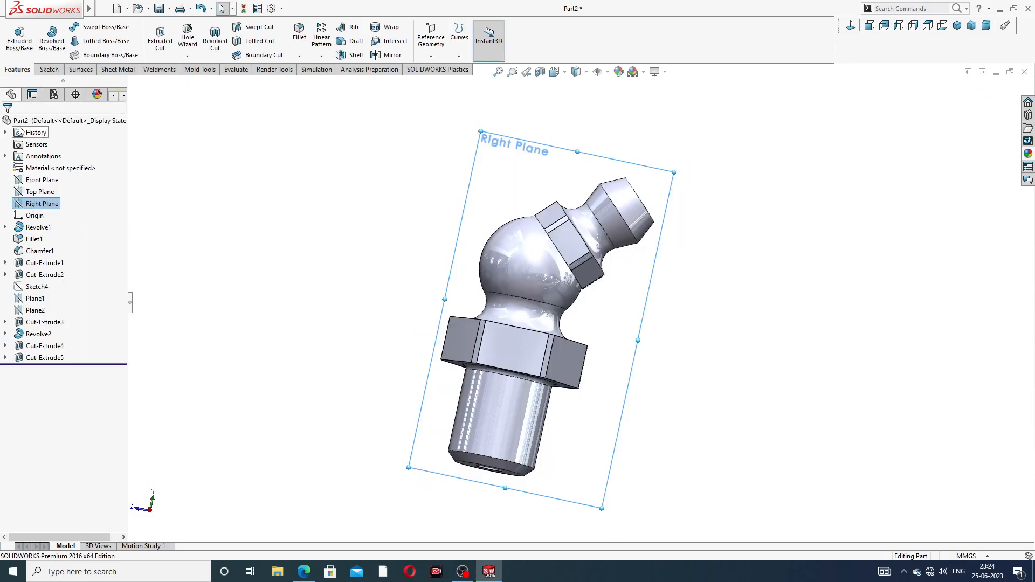
pyautogui.click(558, 104)
pyautogui.scroll(2, 577, 143)
pyautogui.moveTo(595, 184); pyautogui.dragTo(535, 197, button='middle')
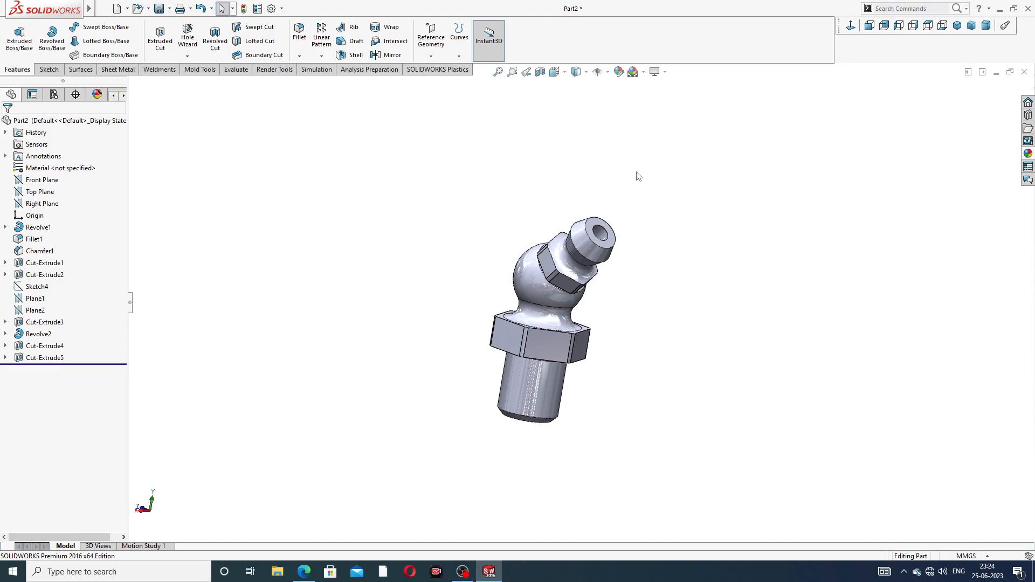
pyautogui.moveTo(638, 176); pyautogui.dragTo(611, 222, button='middle')
pyautogui.moveTo(568, 257); pyautogui.dragTo(587, 252, button='middle')
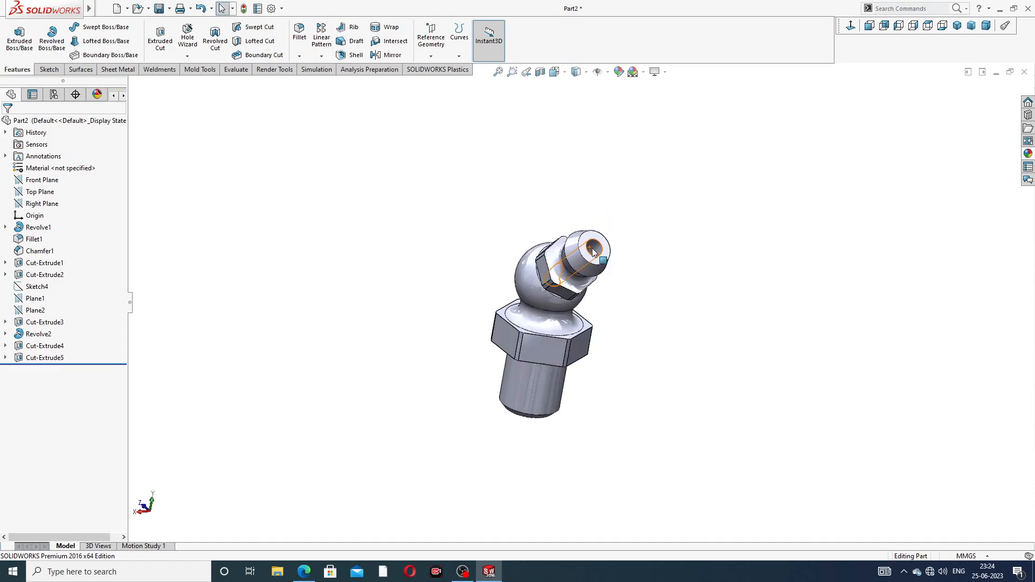
pyautogui.scroll(-3, 593, 250)
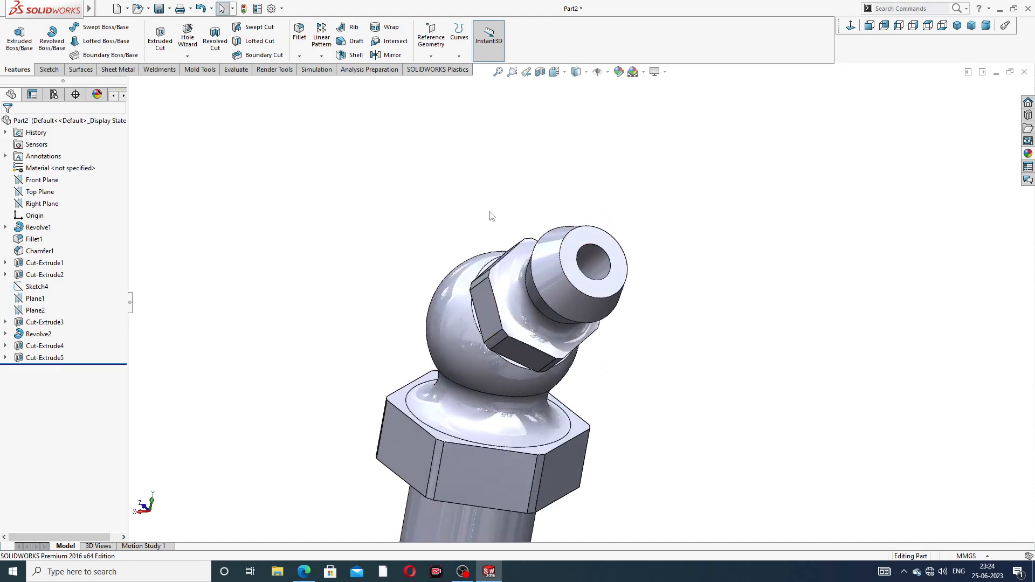
pyautogui.scroll(2, 593, 197)
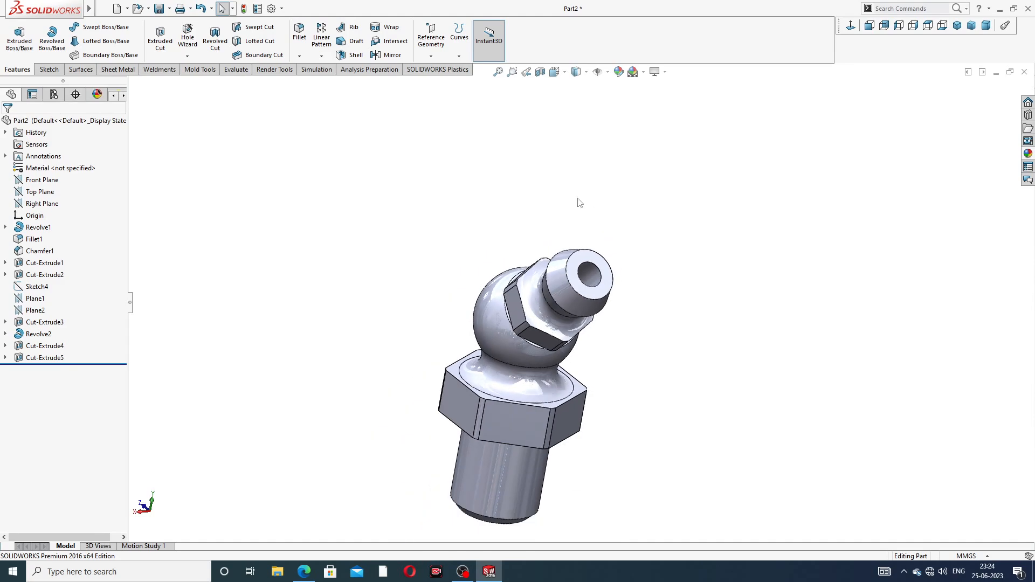
# Step: Sketch a construction centerline about 13.07 mm long at 45° on the Right Plane, from the origin along the angled nipple's axis
pyautogui.click(42, 203)
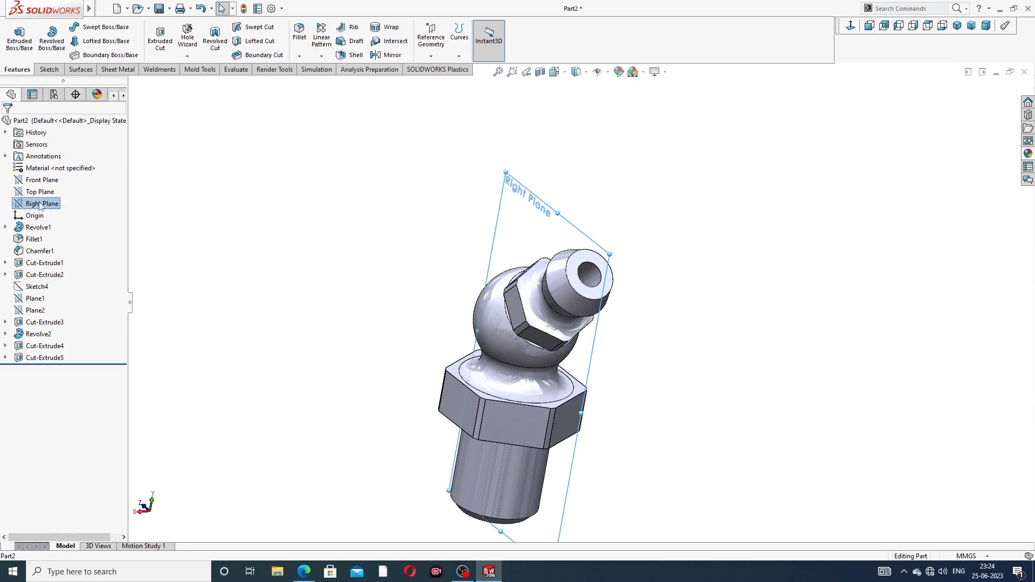
pyautogui.click(852, 26)
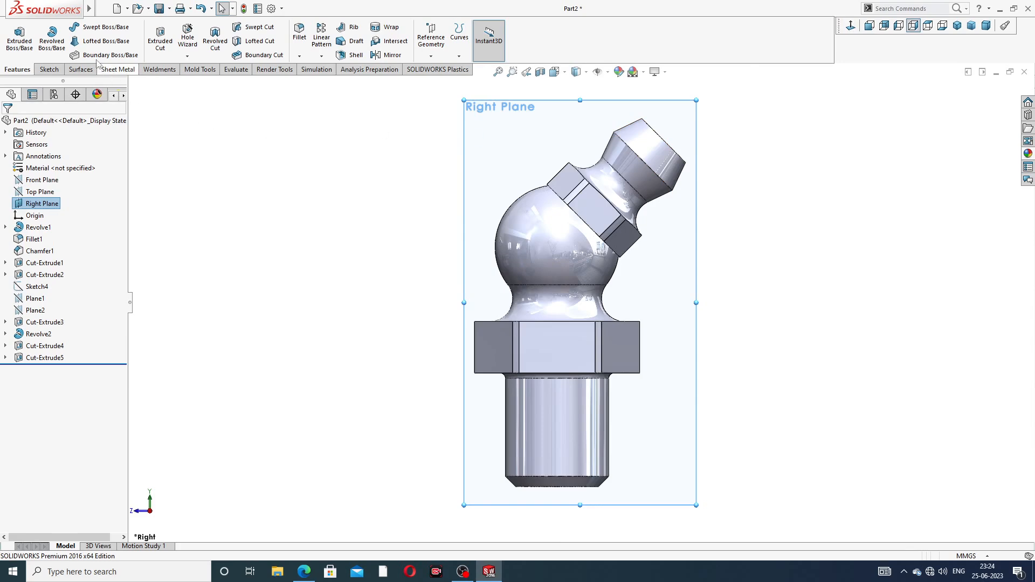
pyautogui.click(49, 69)
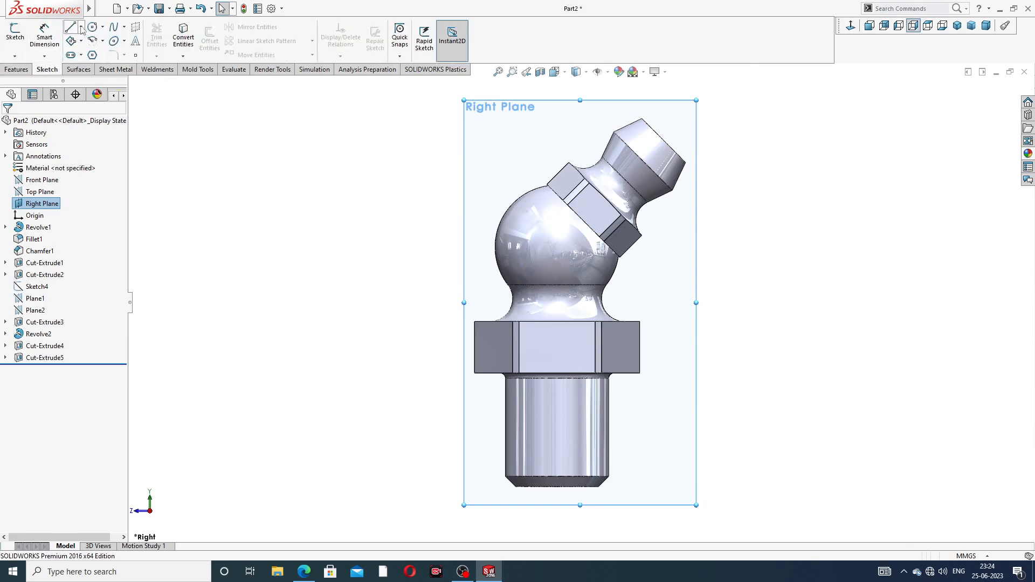
pyautogui.click(80, 27)
pyautogui.click(97, 55)
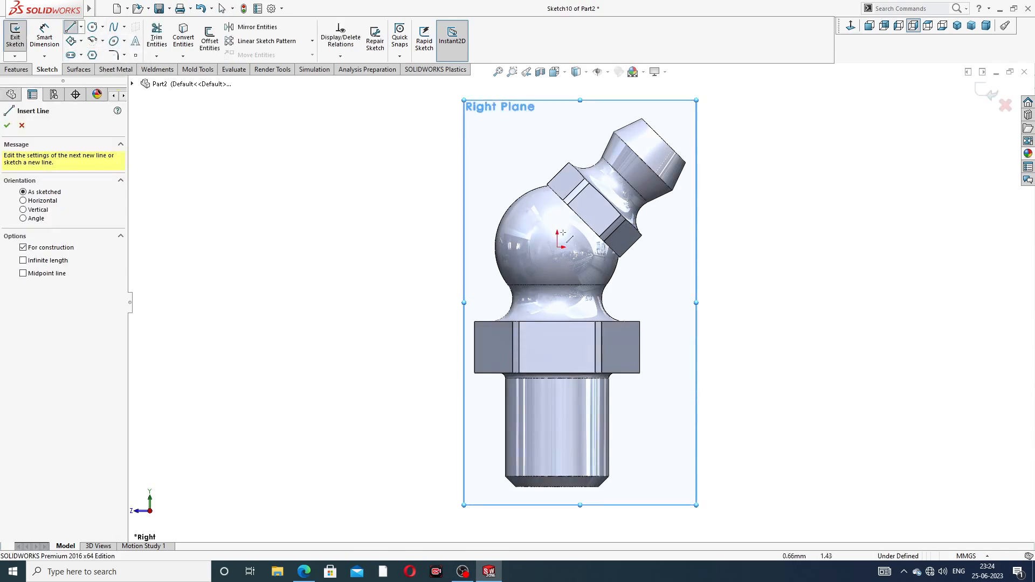
pyautogui.click(558, 247)
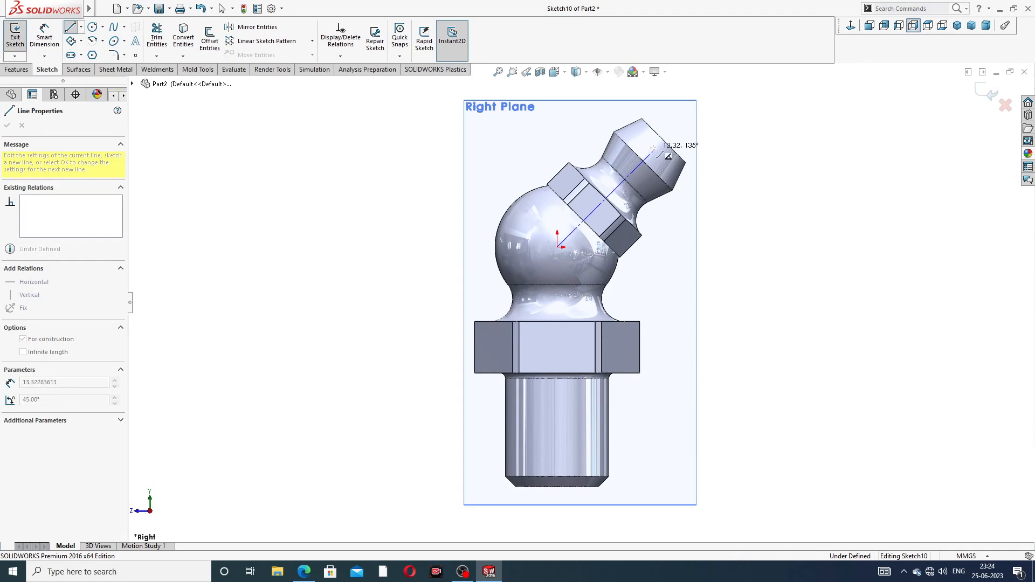
pyautogui.scroll(-2, 652, 147)
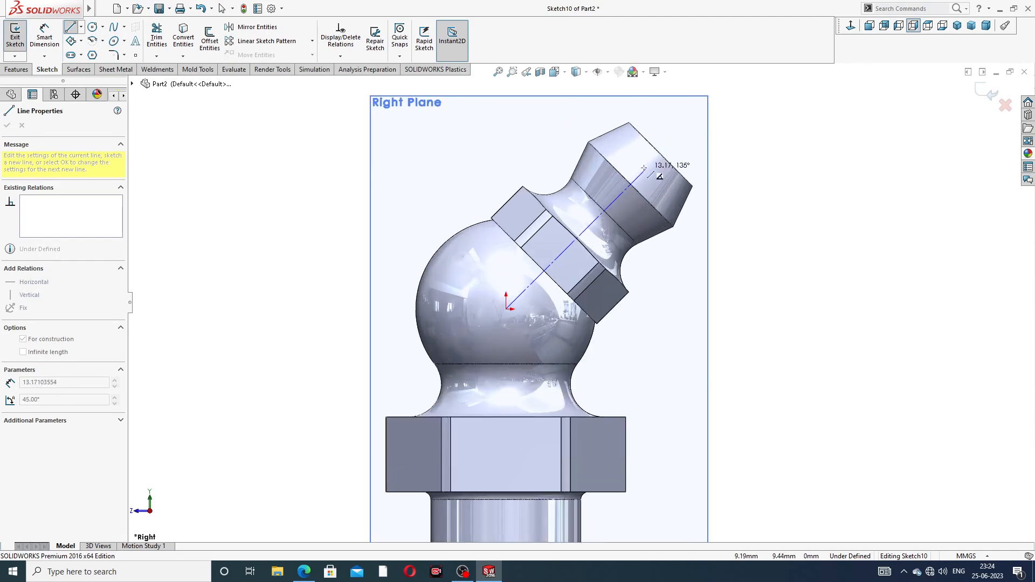
pyautogui.click(644, 171)
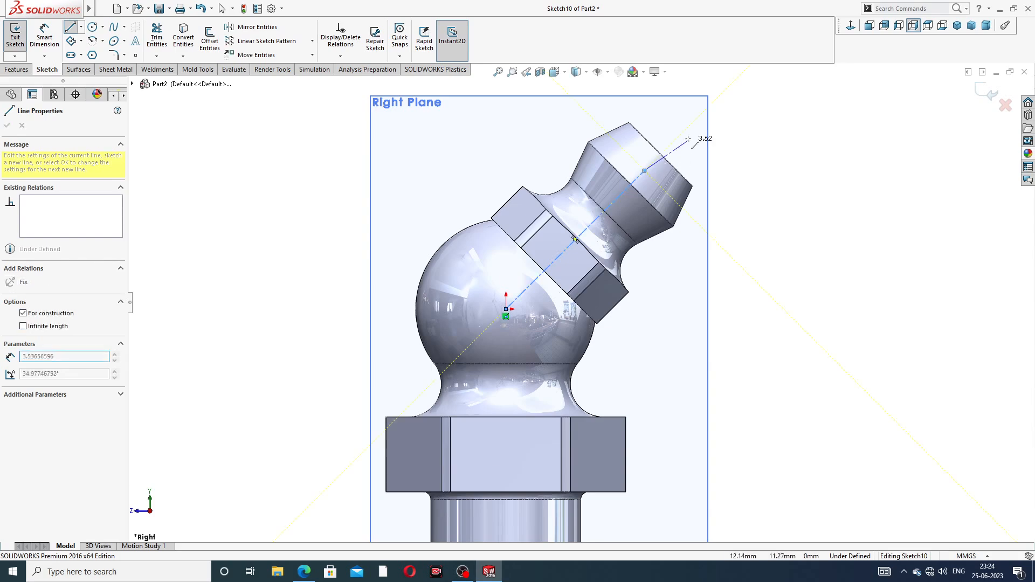
pyautogui.rightClick(696, 134)
pyautogui.click(708, 147)
# Step: Sketch a circle about 1.95 mm in diameter centred on the outer end of the centerline
pyautogui.scroll(-3, 624, 179)
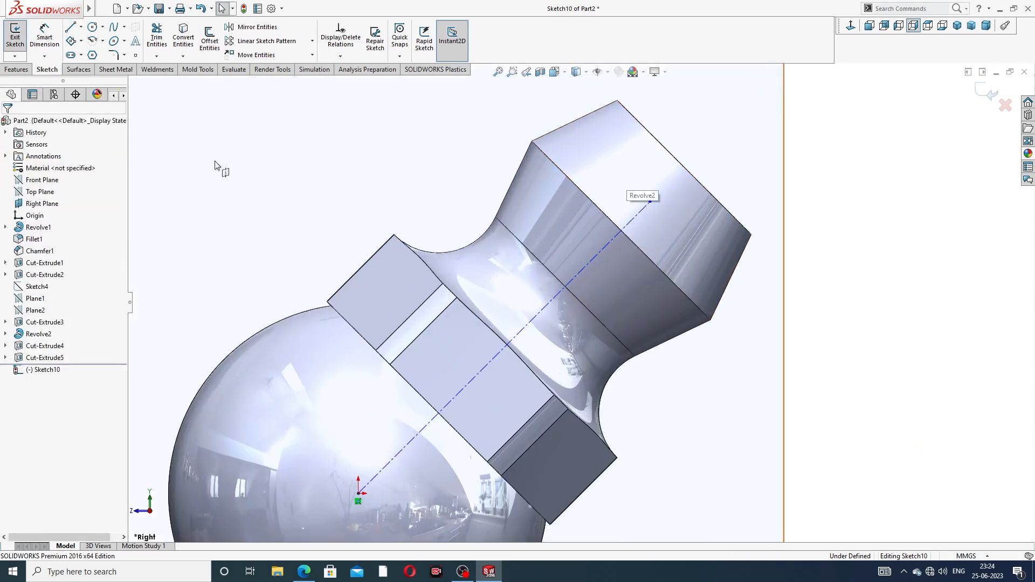
pyautogui.click(93, 28)
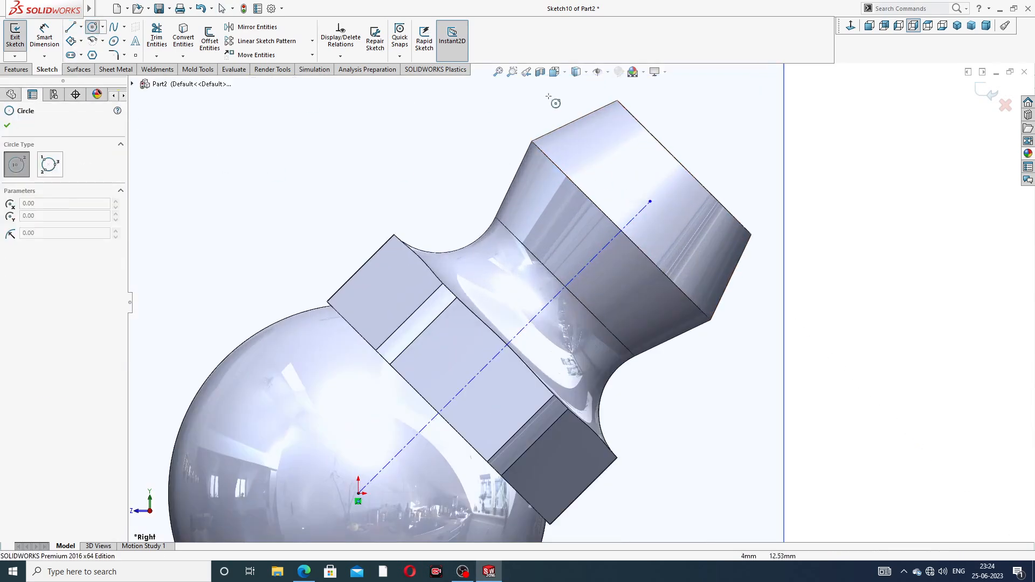
pyautogui.click(650, 202)
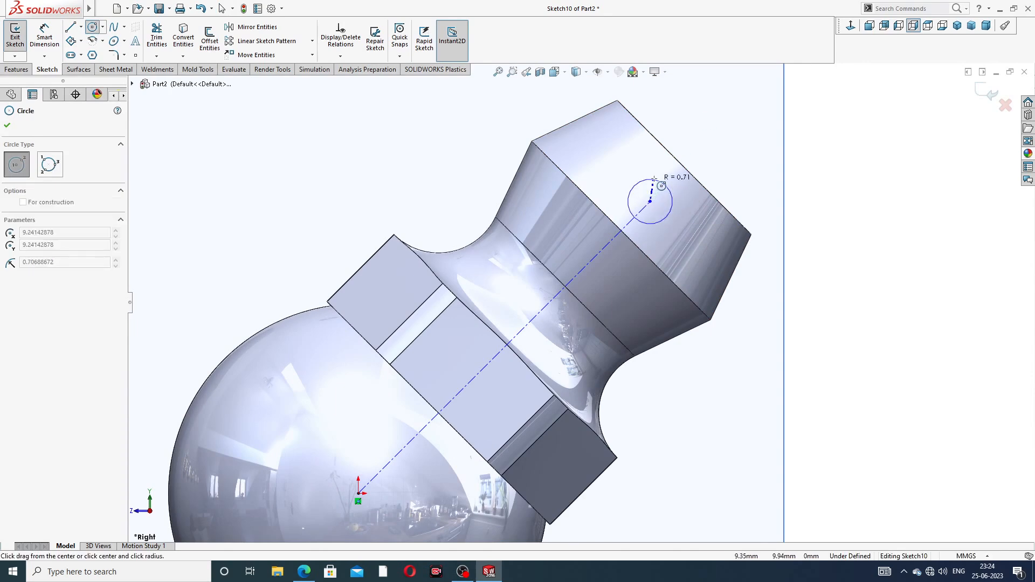
pyautogui.click(668, 176)
pyautogui.rightClick(708, 137)
pyautogui.click(723, 143)
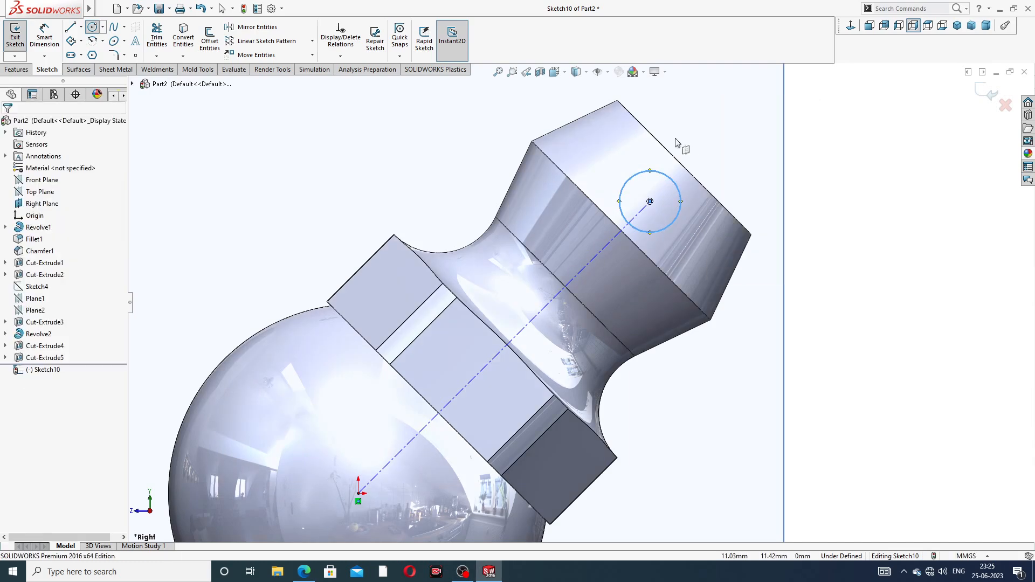
# Step: Set the circle's diameter to 3 mm
pyautogui.click(53, 35)
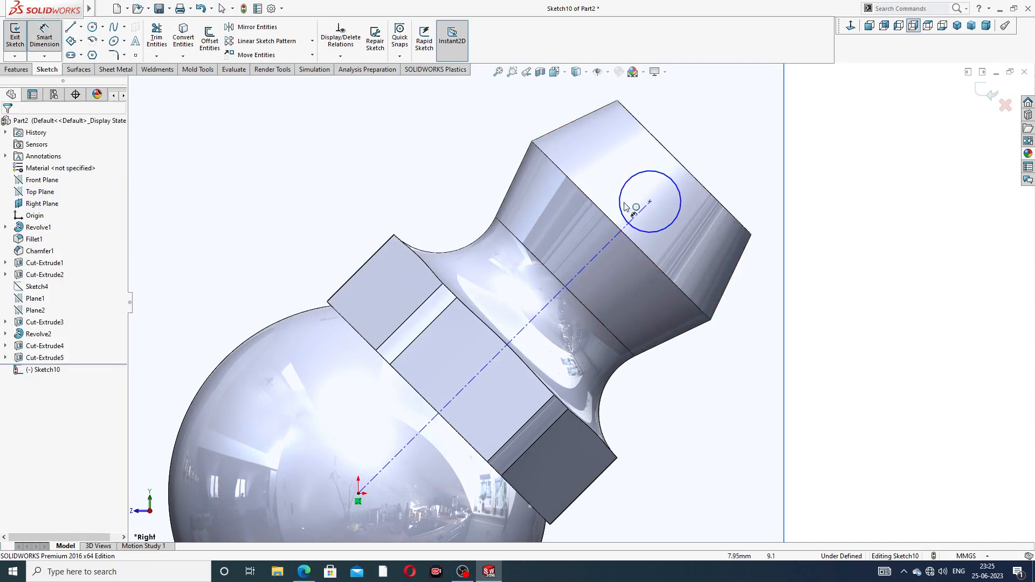
pyautogui.click(671, 179)
pyautogui.click(689, 151)
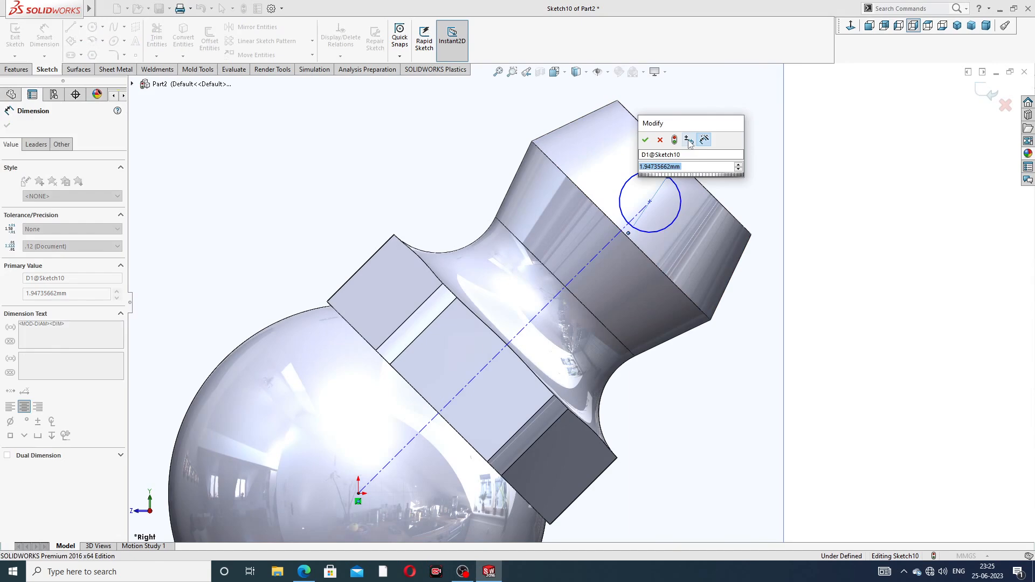
pyautogui.write('3')
pyautogui.press('Return')
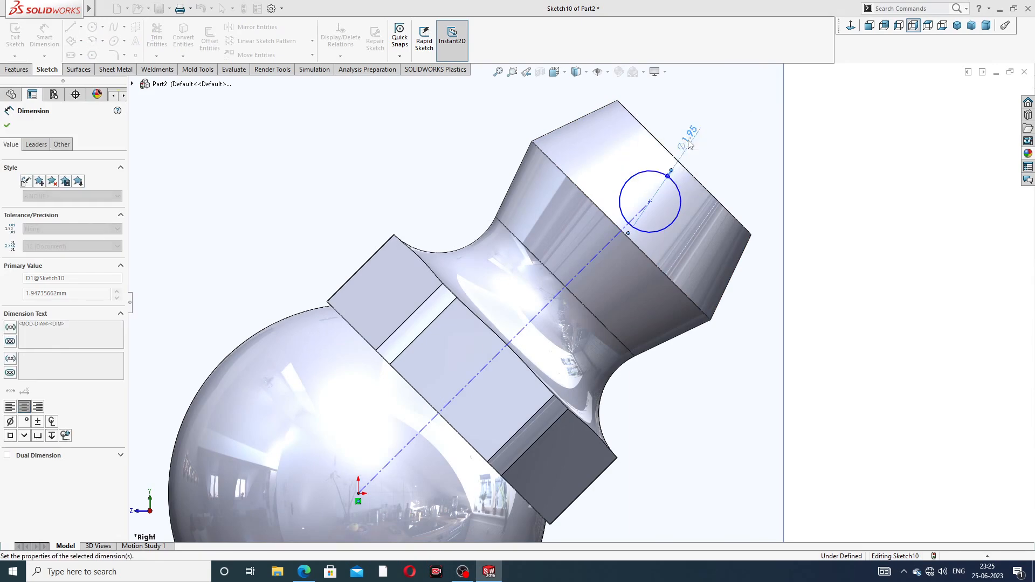
# Step: Dimension the centerline's length as 12 mm
pyautogui.click(588, 263)
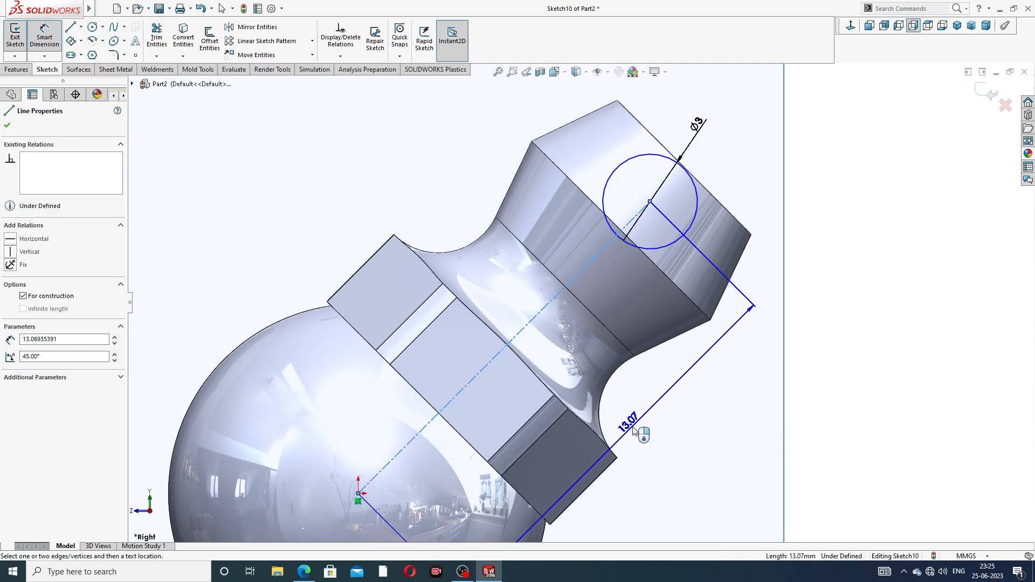
pyautogui.click(636, 426)
pyautogui.write('12')
pyautogui.press('Return')
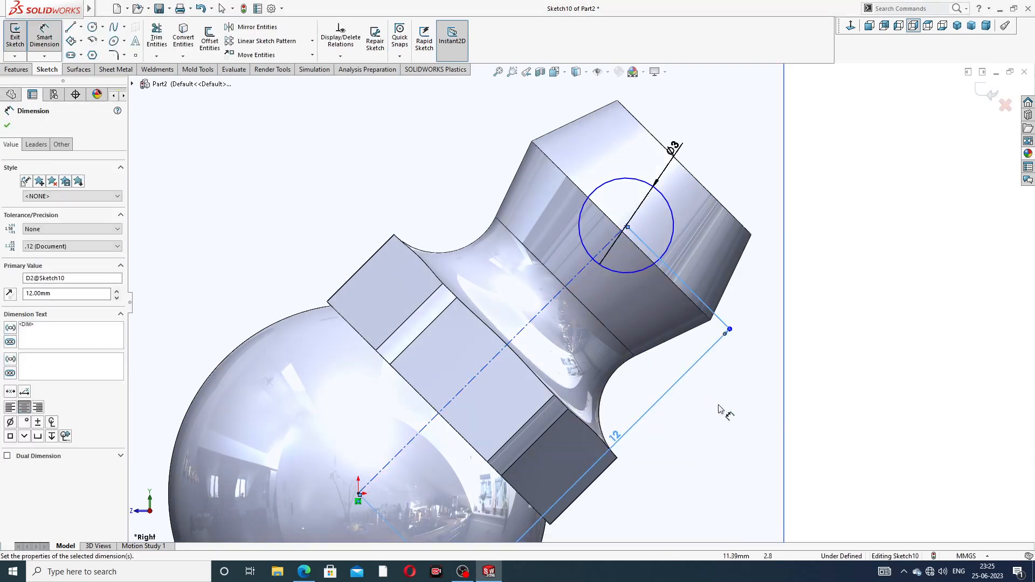
pyautogui.click(720, 410)
pyautogui.scroll(2, 704, 403)
pyautogui.scroll(1, 705, 403)
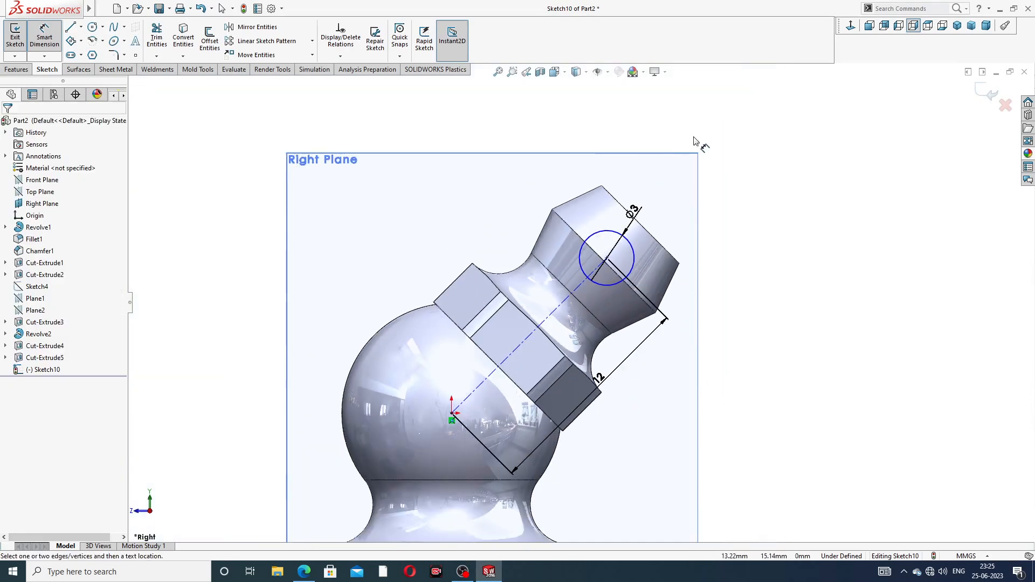
pyautogui.rightClick(728, 150)
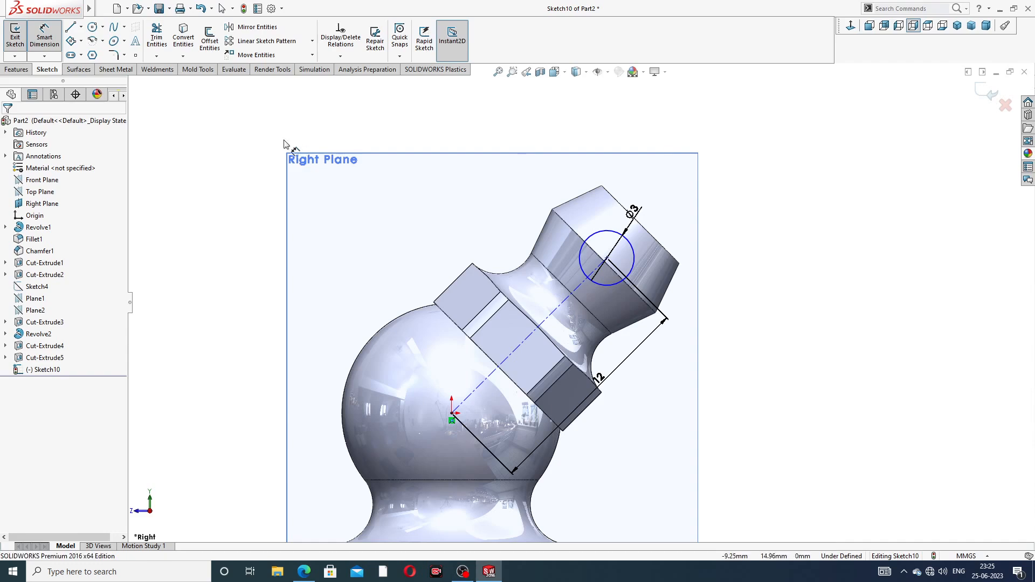
# Step: Draw a vertical line across the circle through its centre, joining its topmost and bottommost points
pyautogui.click(71, 28)
pyautogui.scroll(-2, 582, 228)
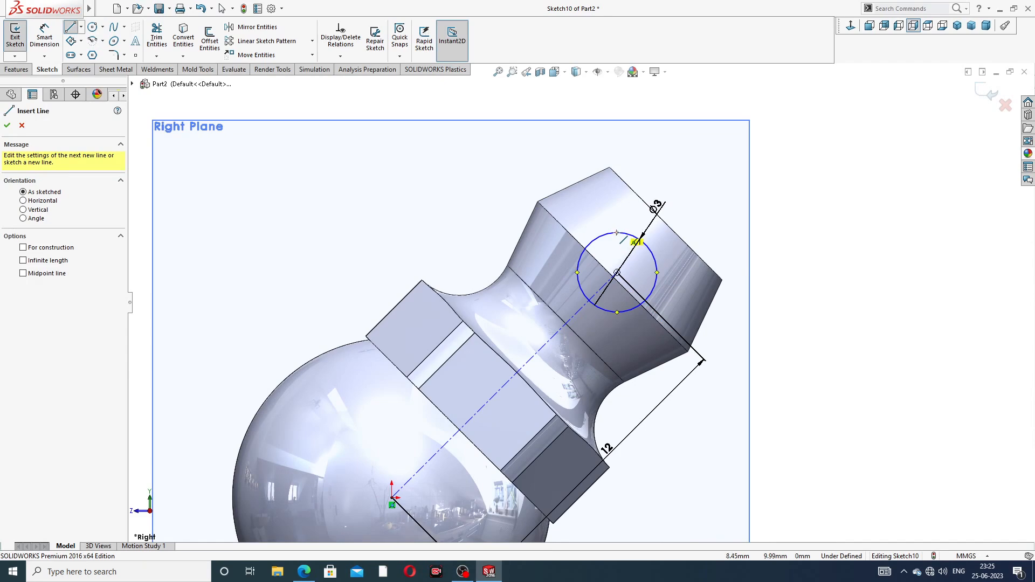
pyautogui.click(617, 232)
pyautogui.click(617, 311)
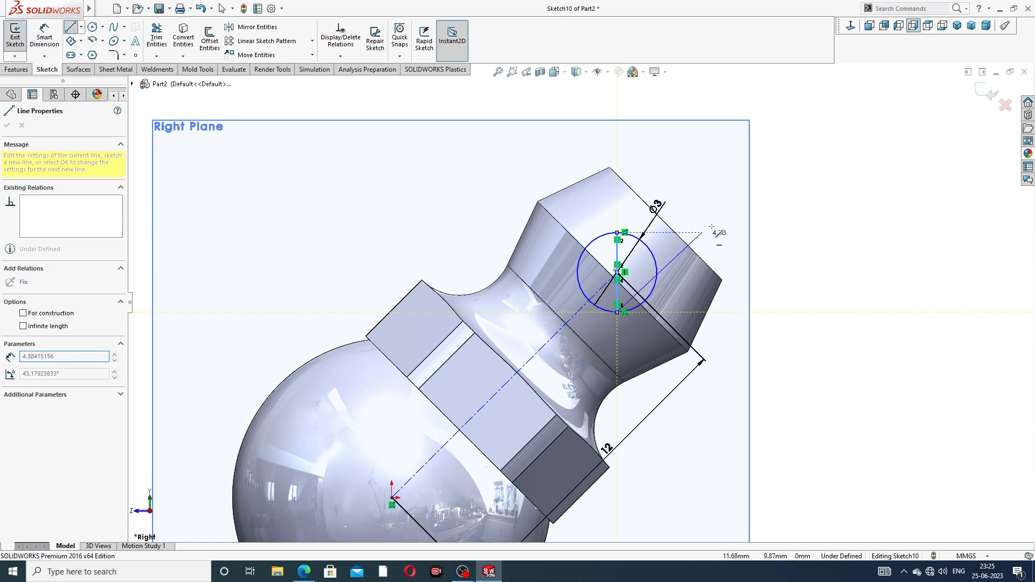
pyautogui.rightClick(712, 227)
pyautogui.click(733, 227)
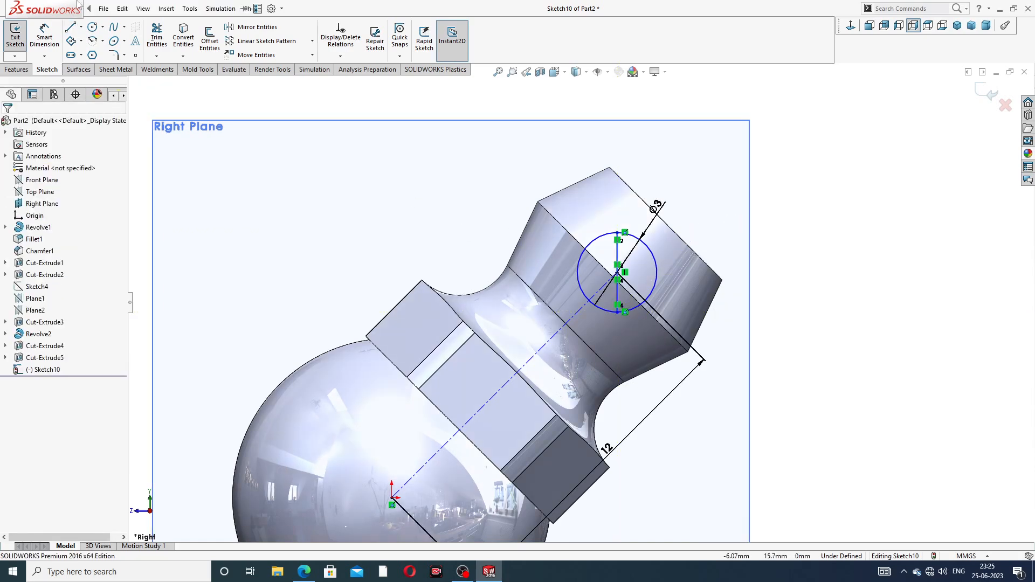
# Step: Power-trim away the left half of the circle together with the centerline portion inside it
pyautogui.click(156, 38)
pyautogui.scroll(-3, 552, 225)
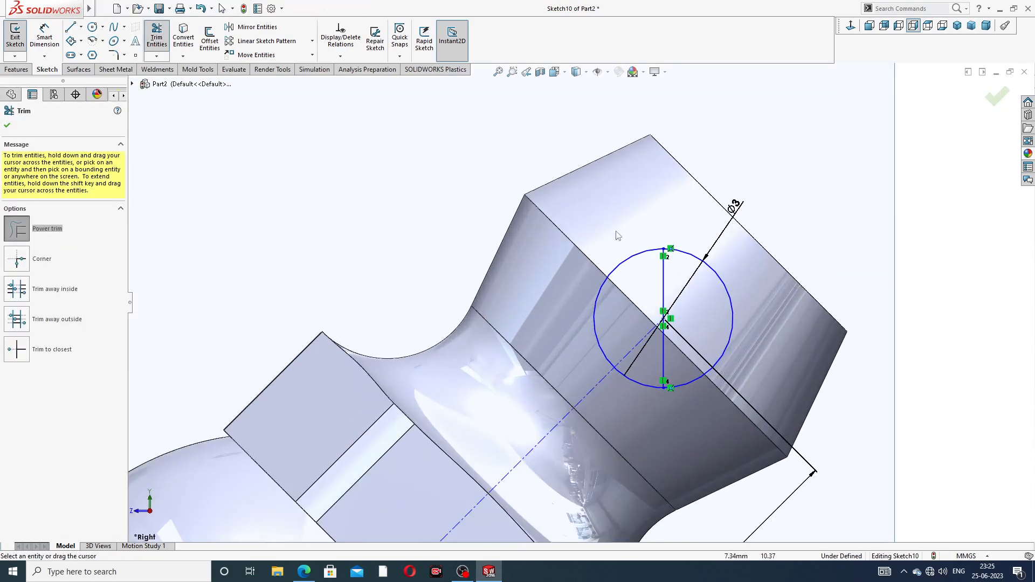
pyautogui.moveTo(591, 223); pyautogui.dragTo(596, 288)
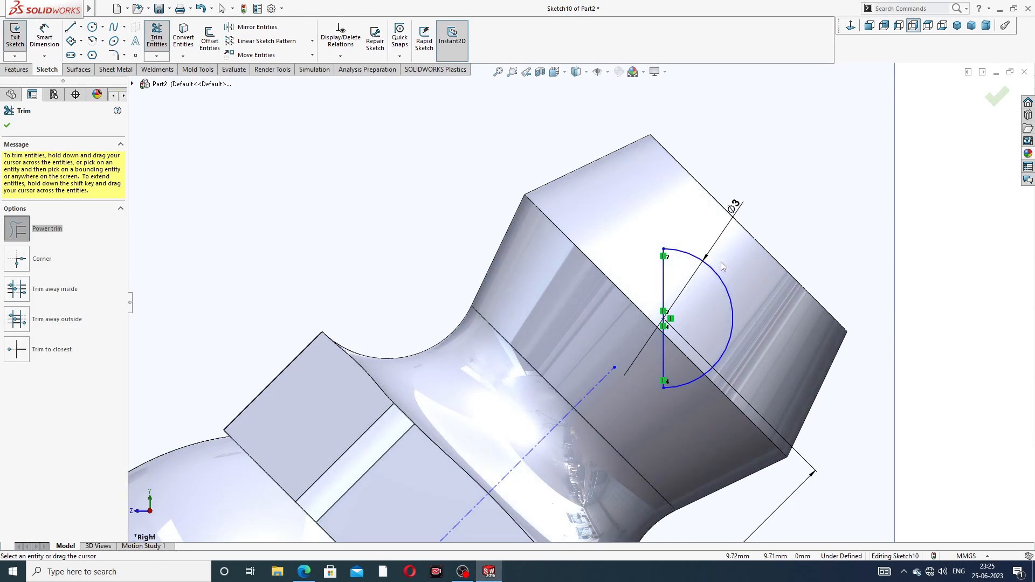
# Step: Revolve the half-circle 360 degrees about its straight vertical line to form the ball inside the angled end
pyautogui.scroll(2, 716, 264)
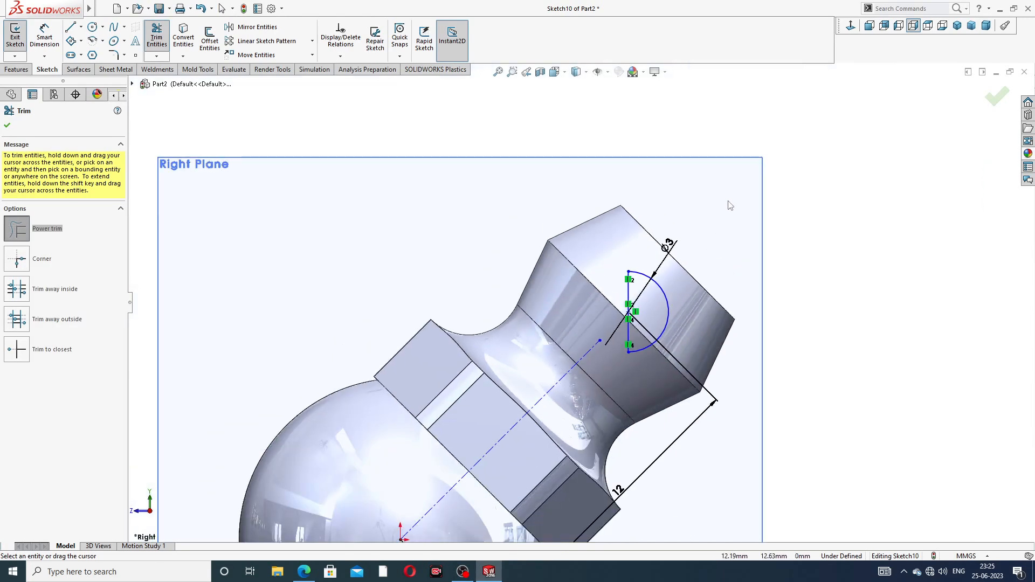
pyautogui.scroll(2, 578, 304)
pyautogui.click(7, 126)
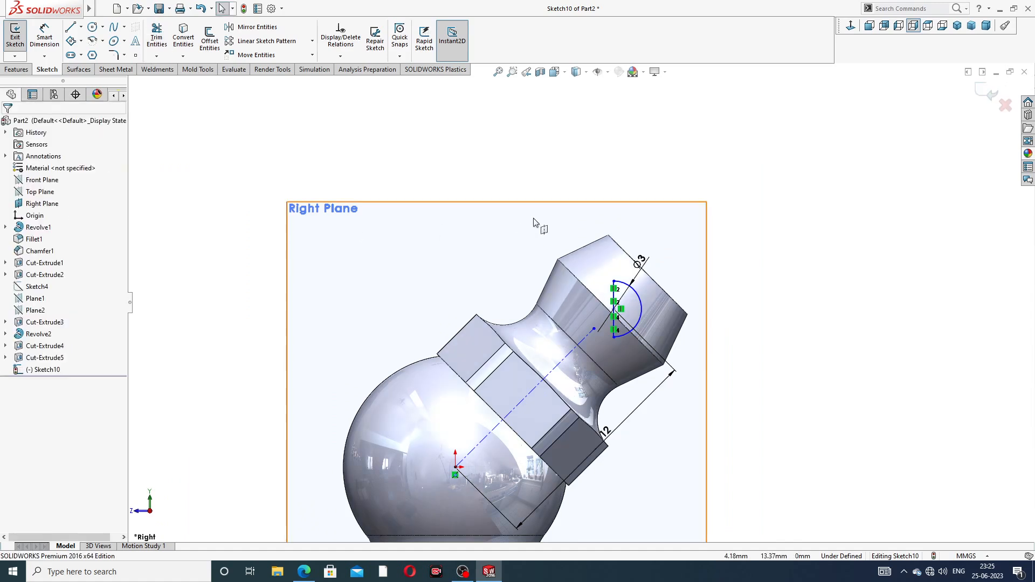
pyautogui.click(303, 573)
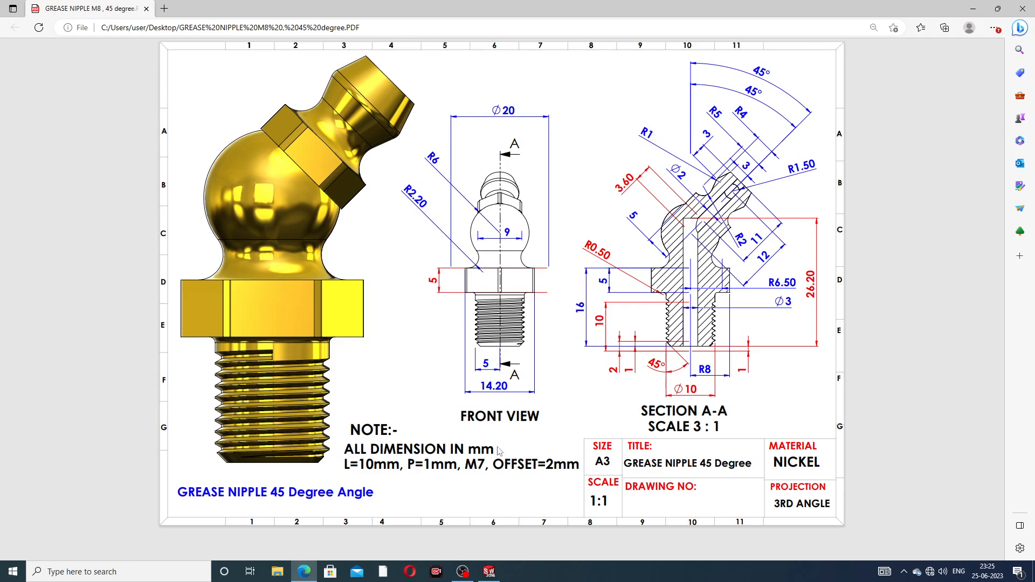
pyautogui.click(306, 576)
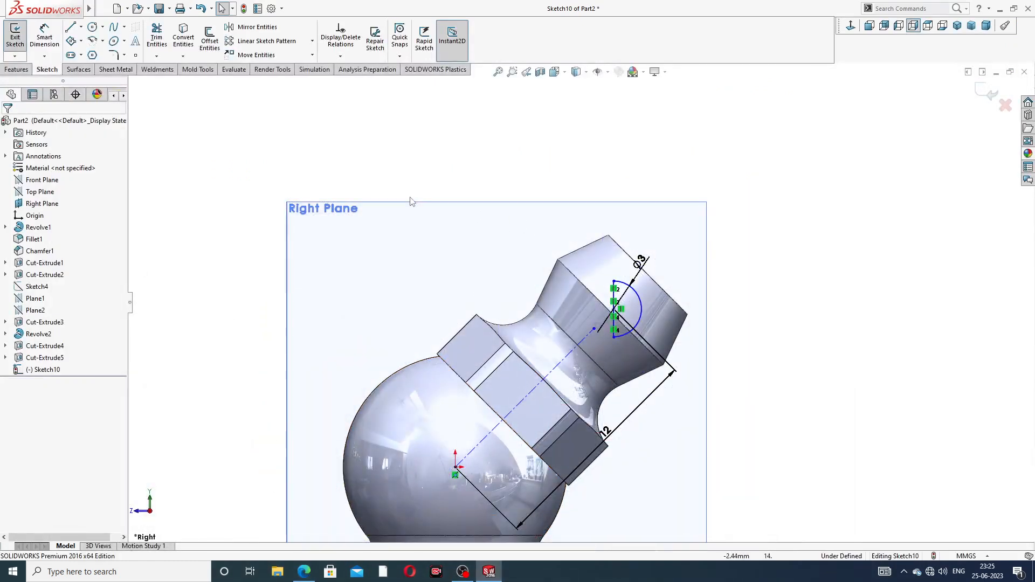
pyautogui.click(25, 71)
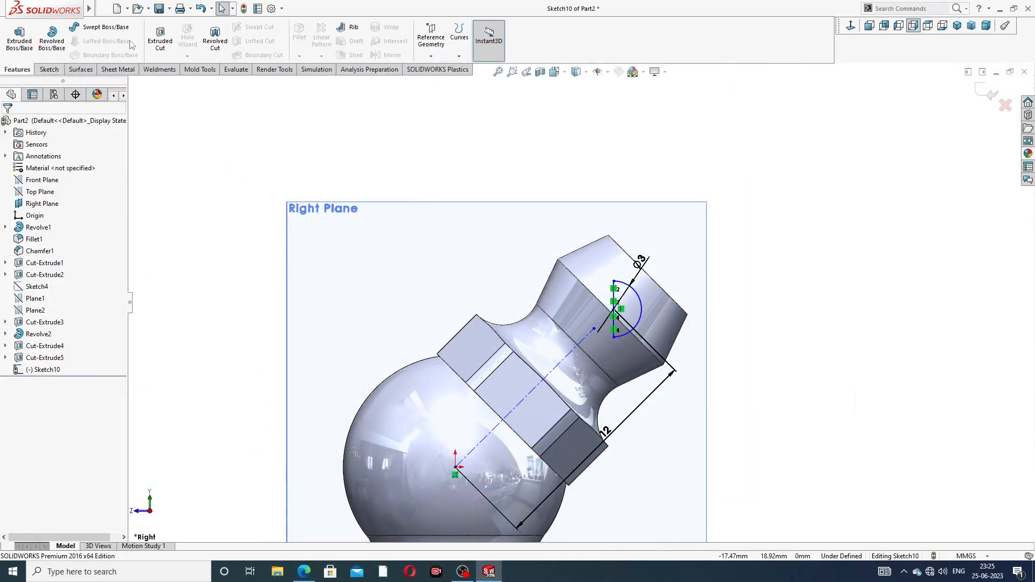
pyautogui.click(52, 37)
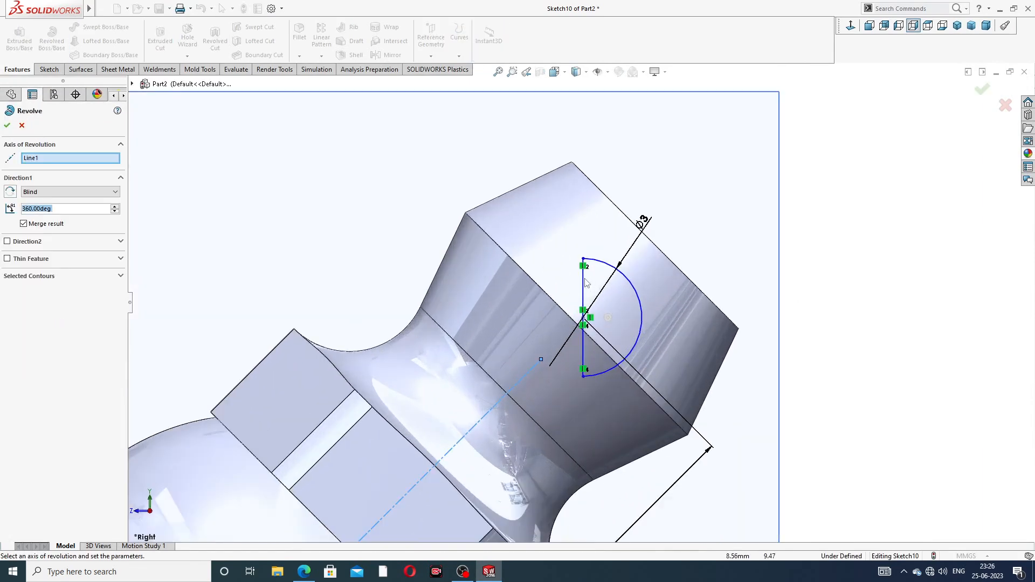
pyautogui.click(583, 280)
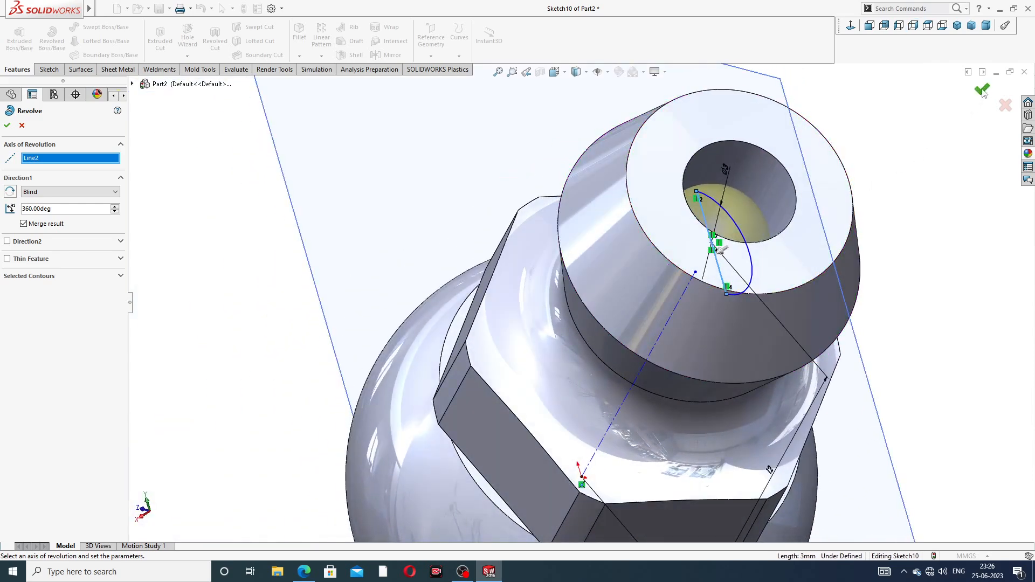
pyautogui.click(982, 91)
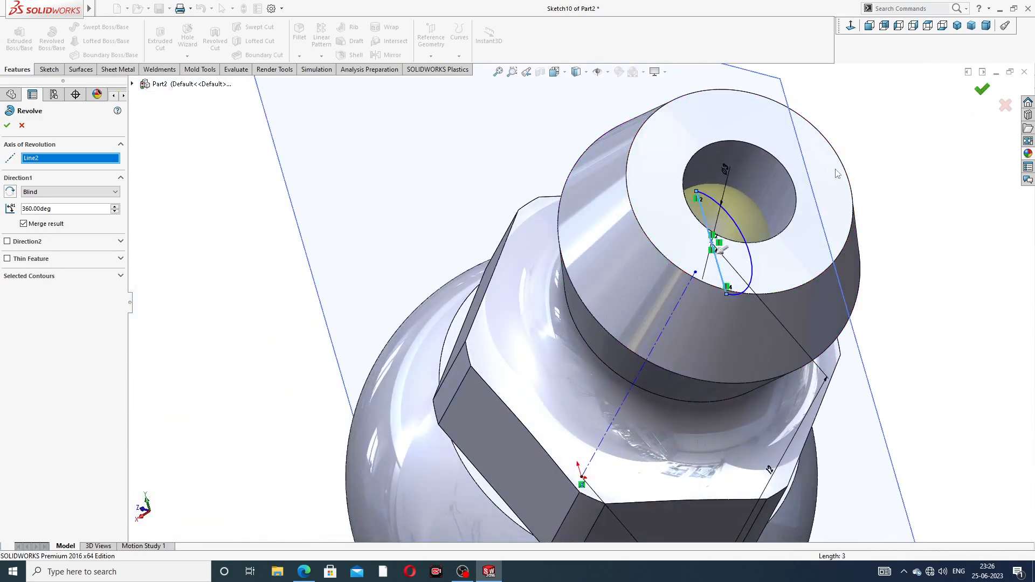
# Step: Apply the chromium plate appearance to the ball inside the angled bore
pyautogui.click(749, 208)
pyautogui.click(1028, 154)
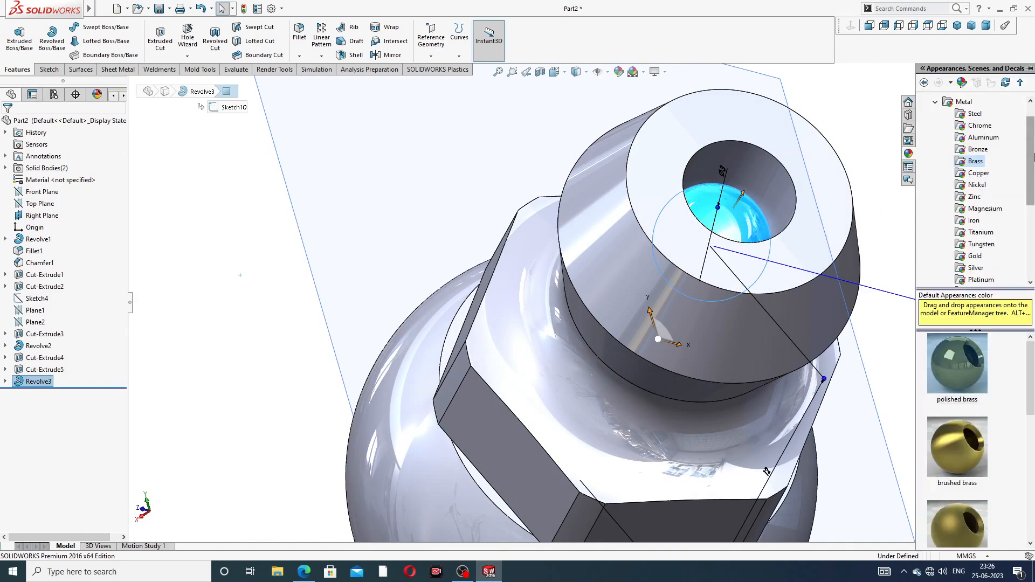
pyautogui.click(979, 125)
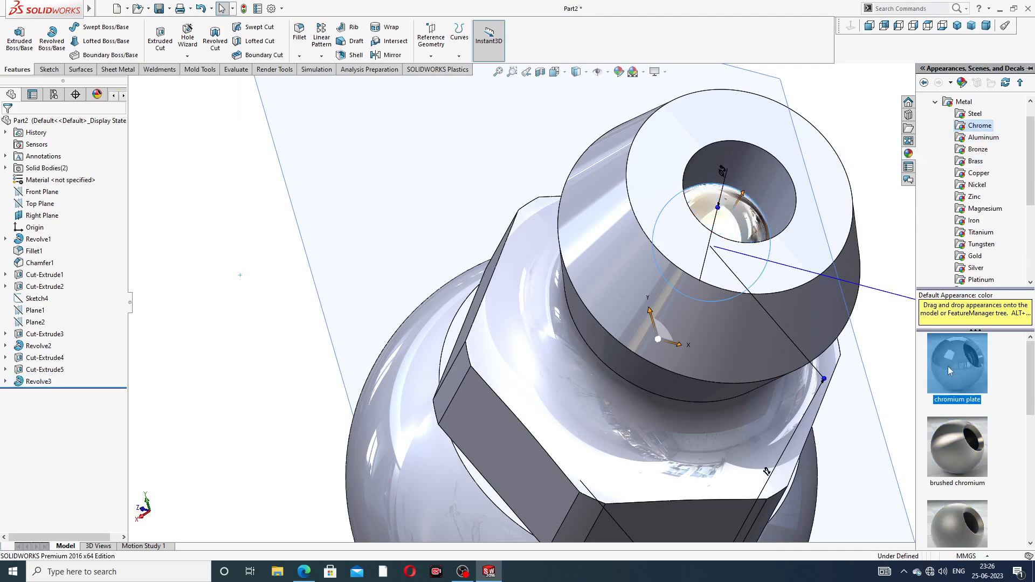
pyautogui.doubleClick(949, 369)
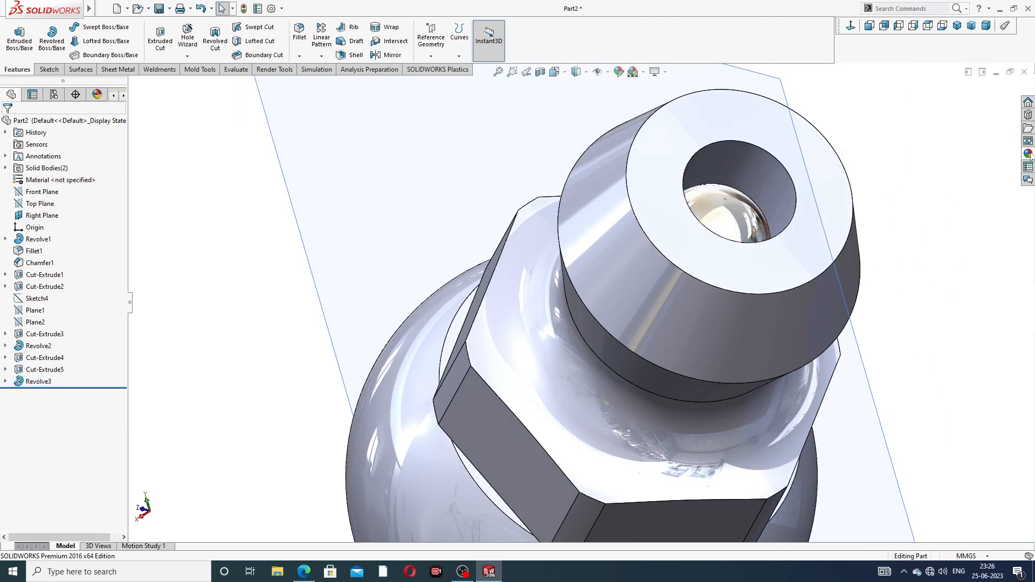
# Step: Apply the polished brass appearance to the rest of the grease nipple
pyautogui.click(1028, 154)
pyautogui.click(975, 160)
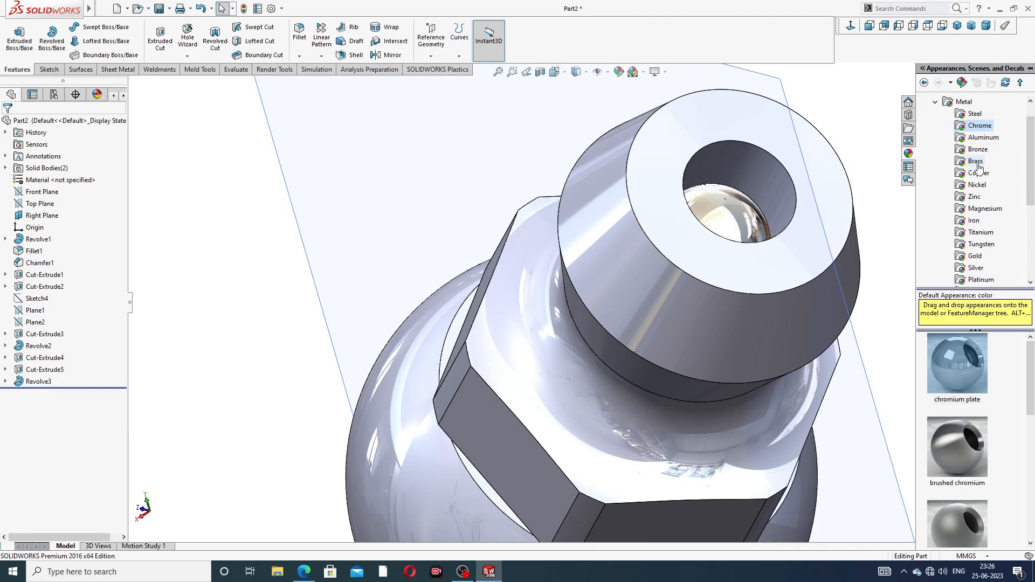
pyautogui.doubleClick(953, 359)
pyautogui.scroll(3, 874, 361)
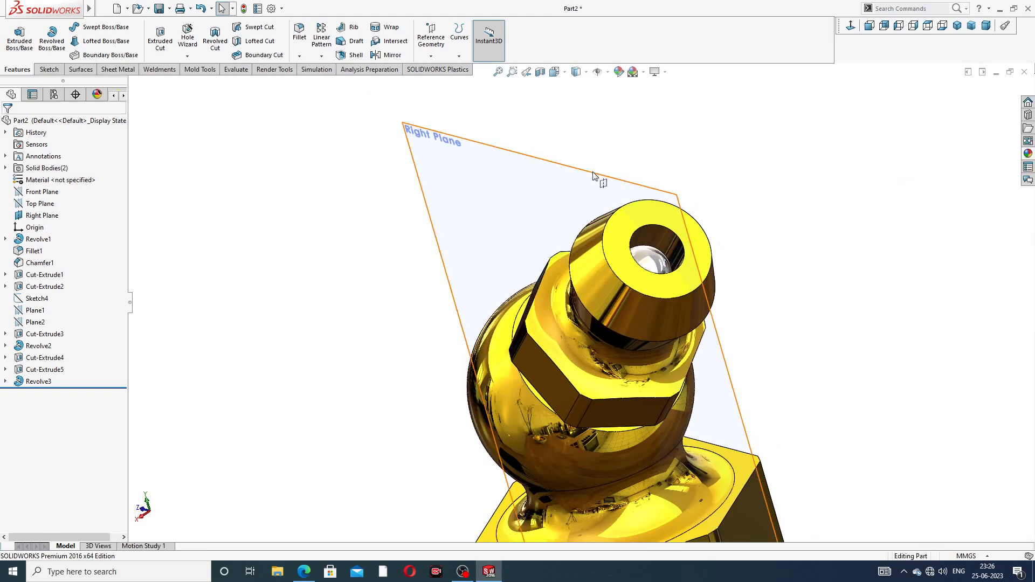
# Step: Hide the Right Plane
pyautogui.click(599, 176)
pyautogui.click(652, 149)
pyautogui.scroll(5, 697, 199)
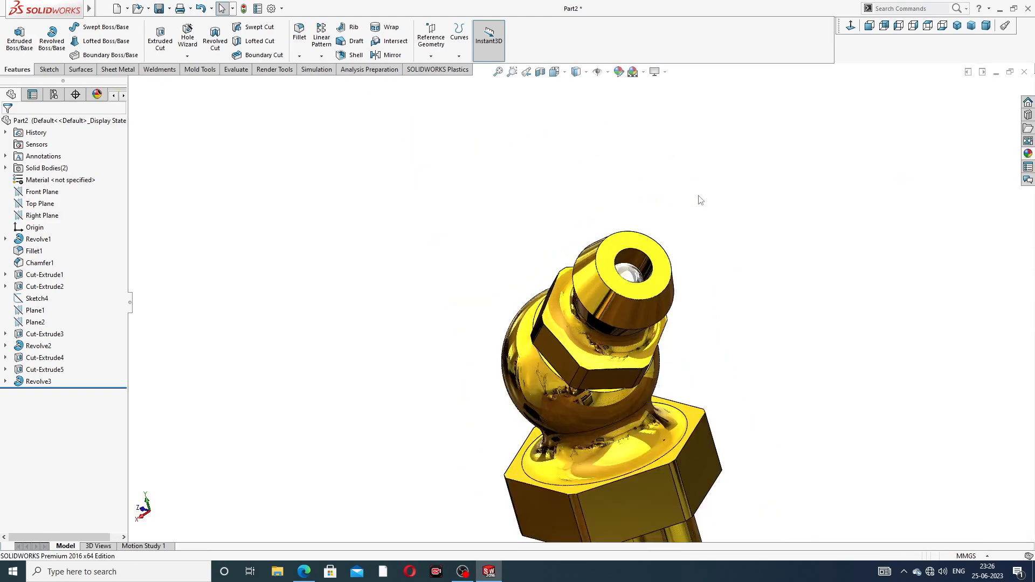
# Step: Chamfer the circular bore edge at the mouth of the angled end by 0.2 mm at 45 degrees
pyautogui.moveTo(686, 273); pyautogui.dragTo(598, 412, button='middle')
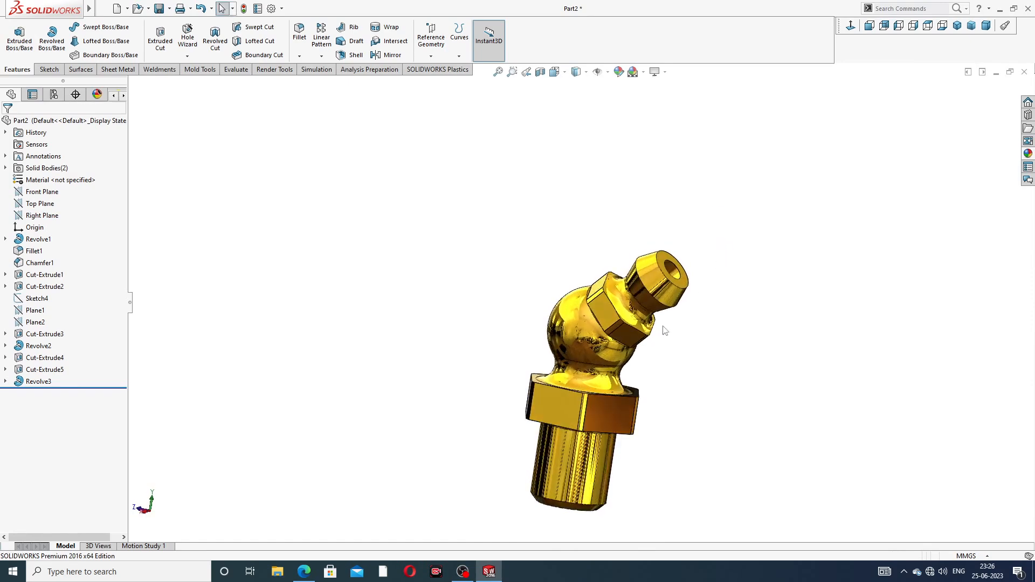
pyautogui.scroll(-5, 598, 411)
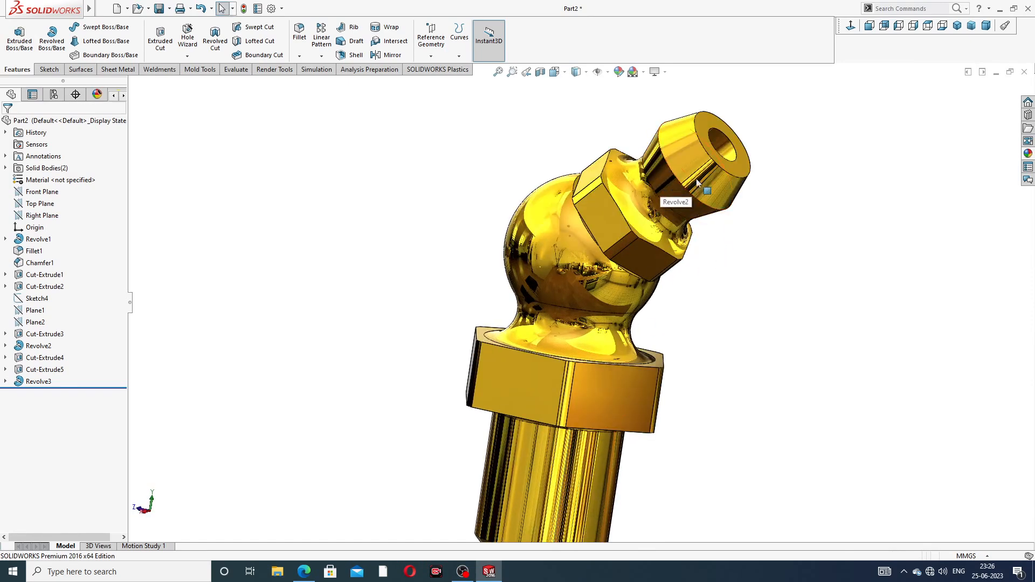
pyautogui.click(299, 56)
pyautogui.click(316, 83)
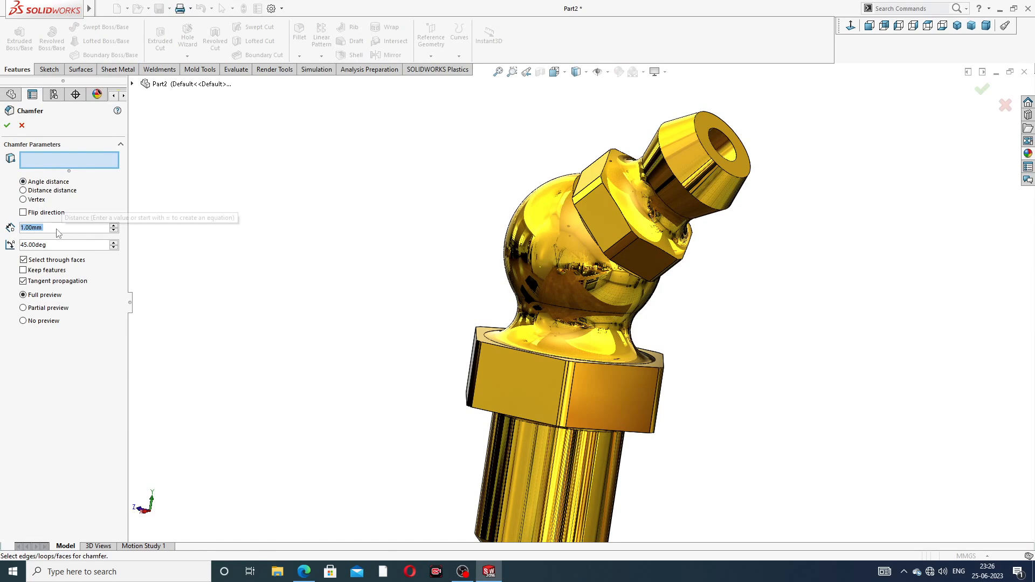
pyautogui.write('.2')
pyautogui.press('Return')
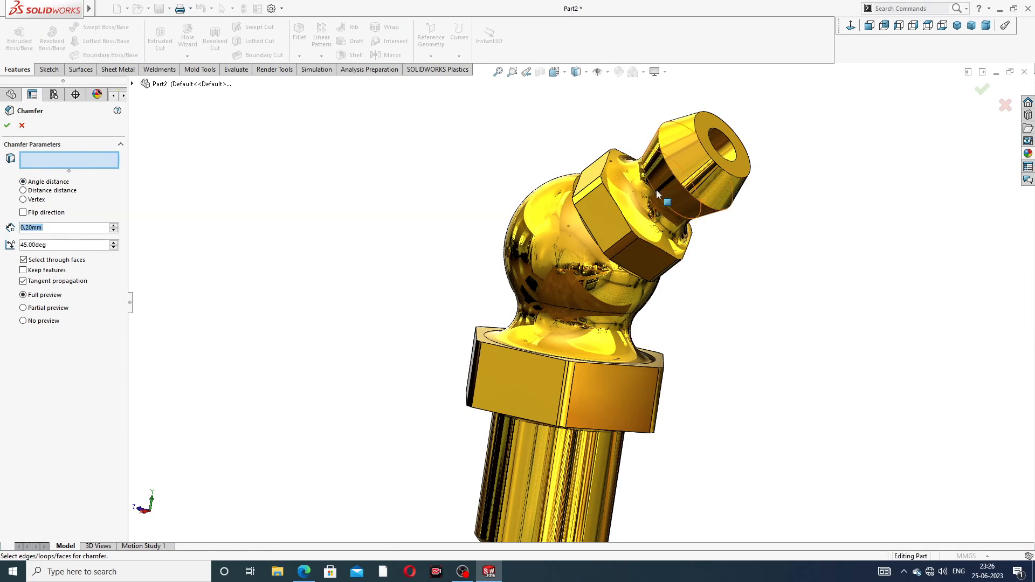
pyautogui.click(720, 131)
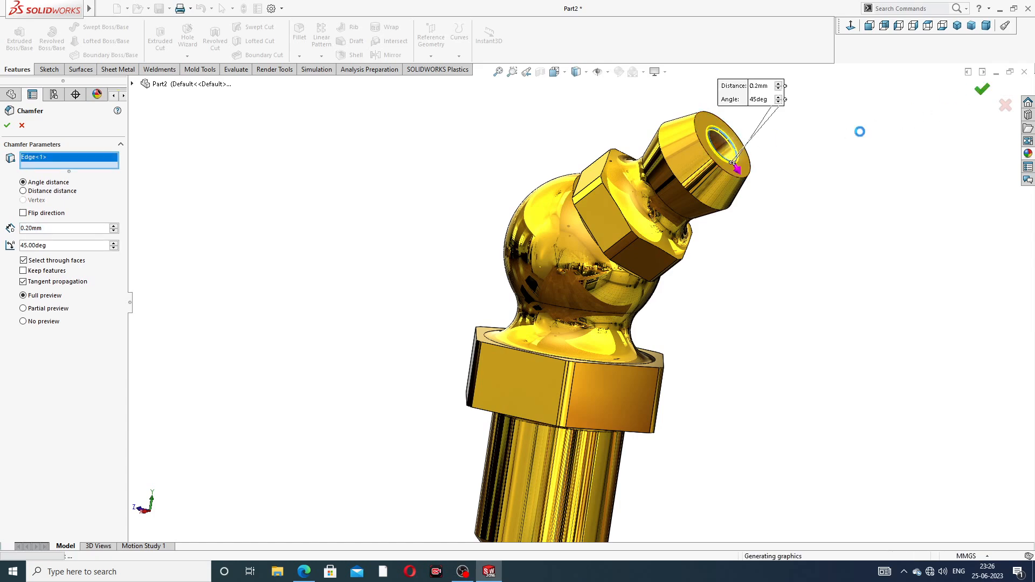
pyautogui.press('Return')
# Step: Cut a right-hand Metric Die M7x1.0 thread, 10 mm long with a 2 mm start offset, from the shank's lower outer edge
pyautogui.moveTo(768, 149); pyautogui.dragTo(707, 201, button='middle')
pyautogui.scroll(3, 708, 201)
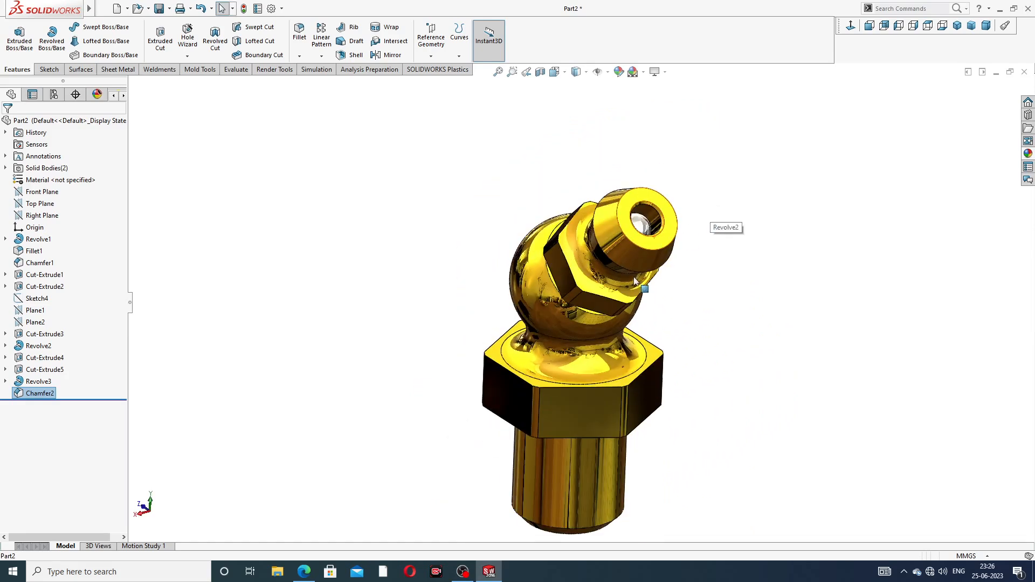
pyautogui.moveTo(645, 286); pyautogui.dragTo(693, 179, button='middle')
pyautogui.scroll(2, 642, 383)
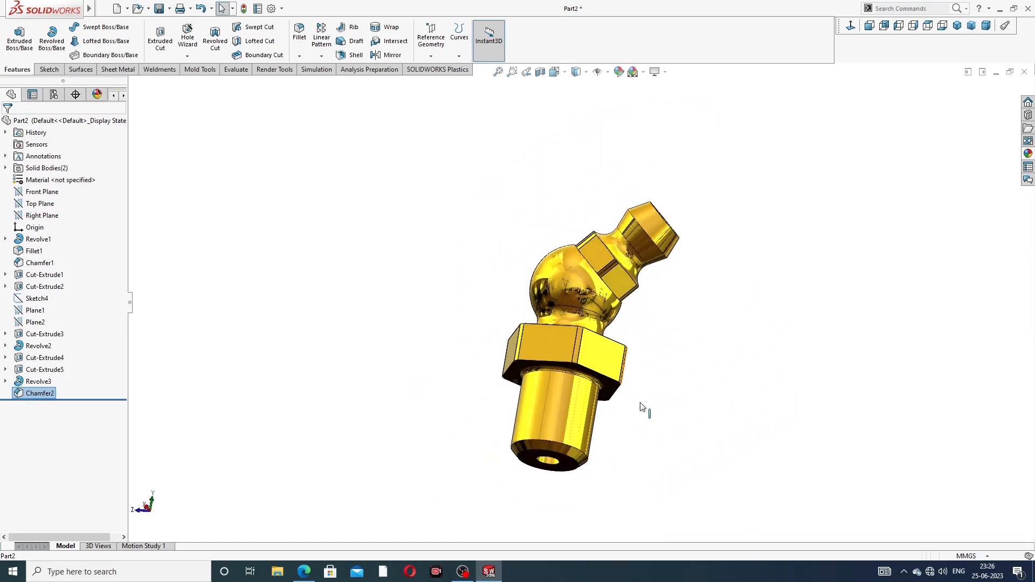
pyautogui.click(304, 572)
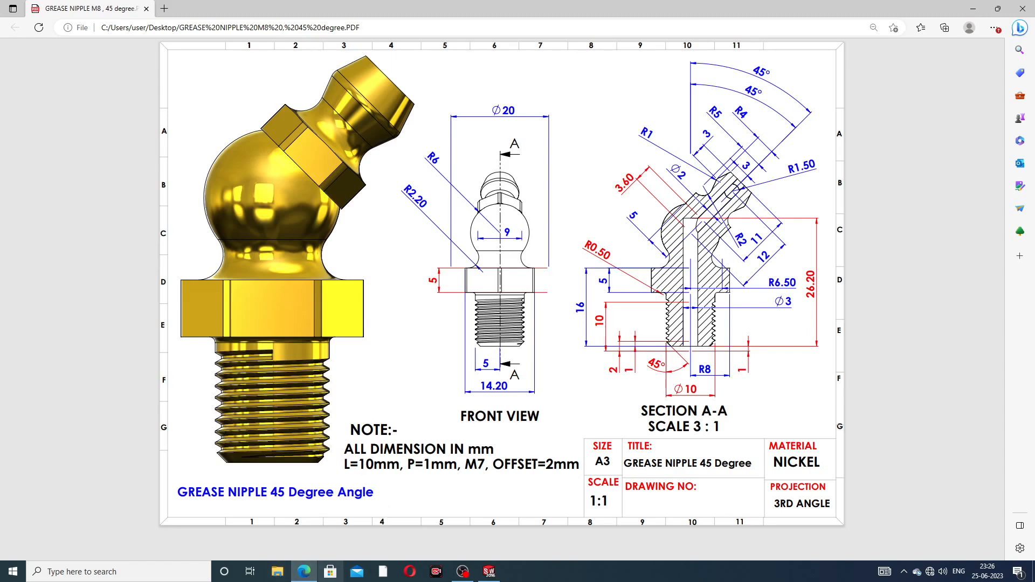
pyautogui.click(307, 573)
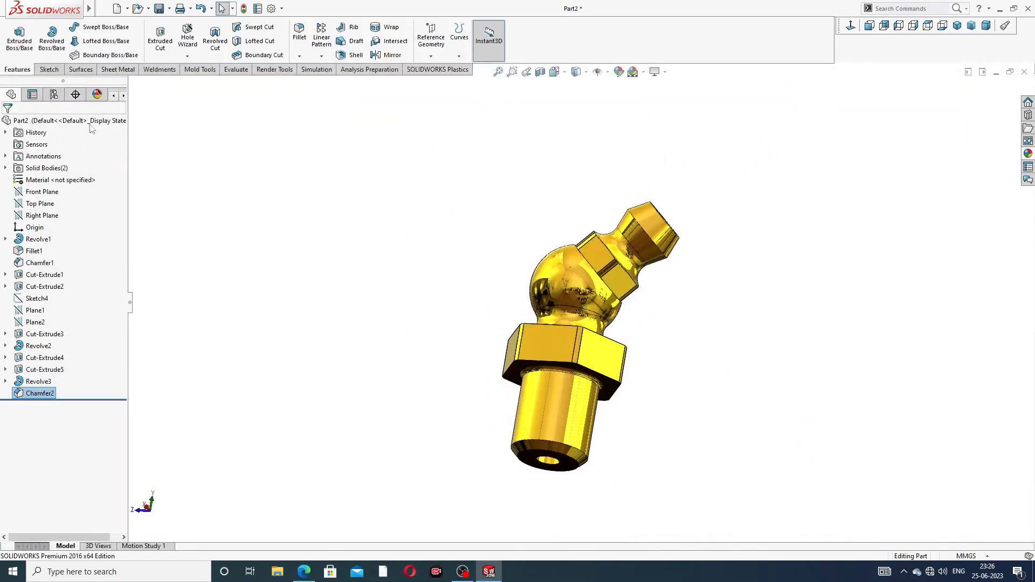
pyautogui.click(187, 56)
pyautogui.click(204, 82)
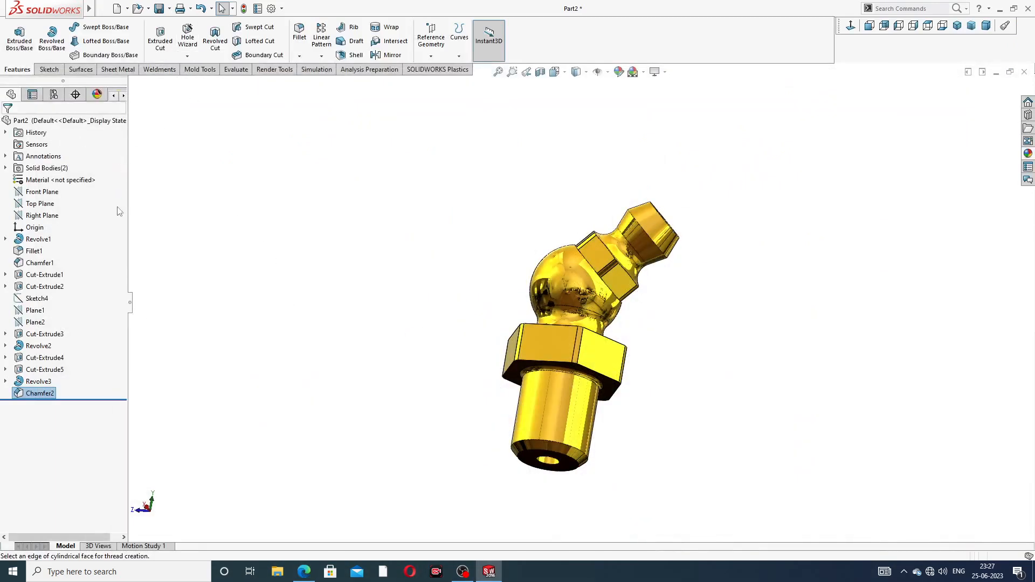
pyautogui.scroll(-4, 561, 436)
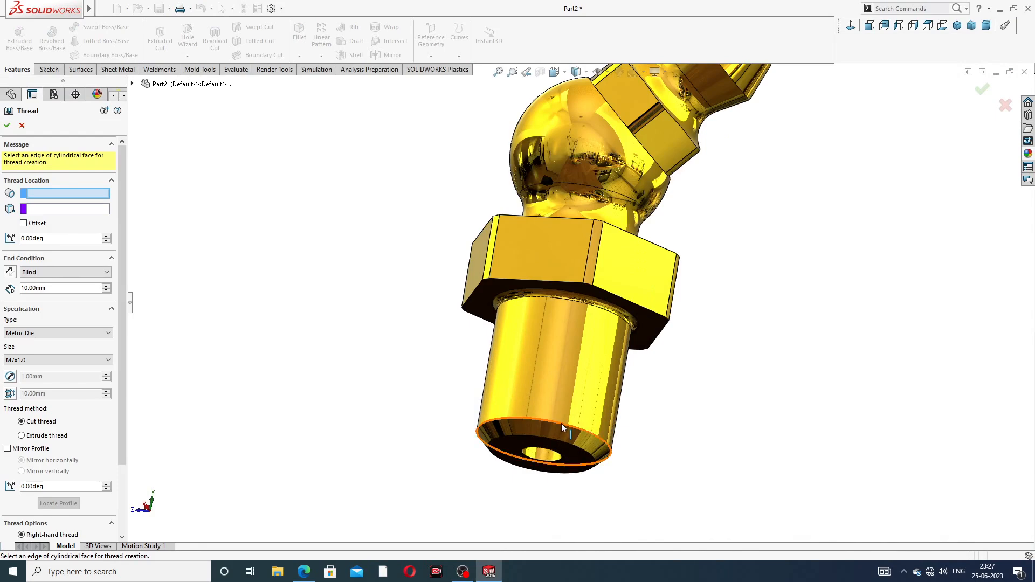
pyautogui.click(561, 423)
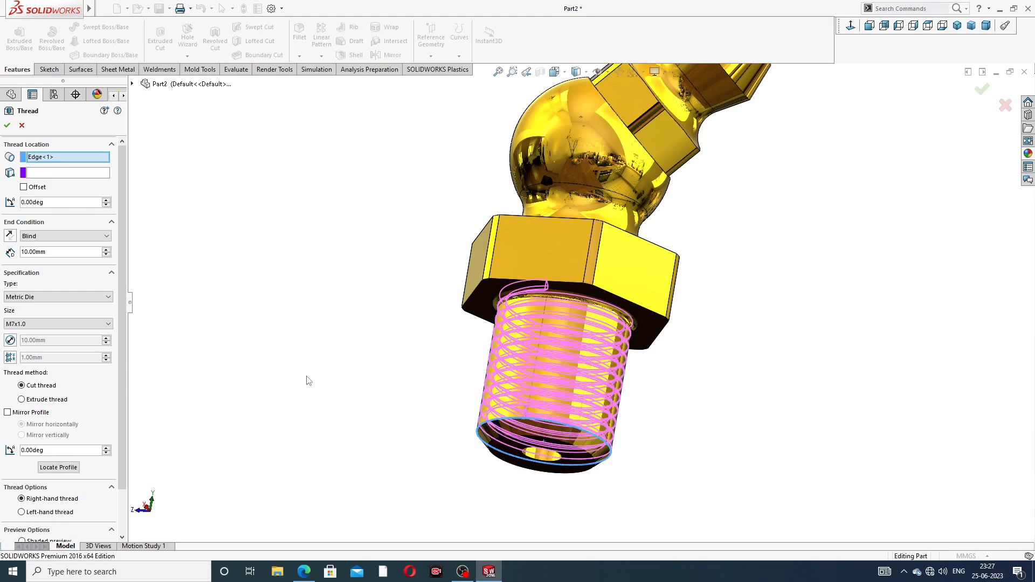
pyautogui.click(23, 187)
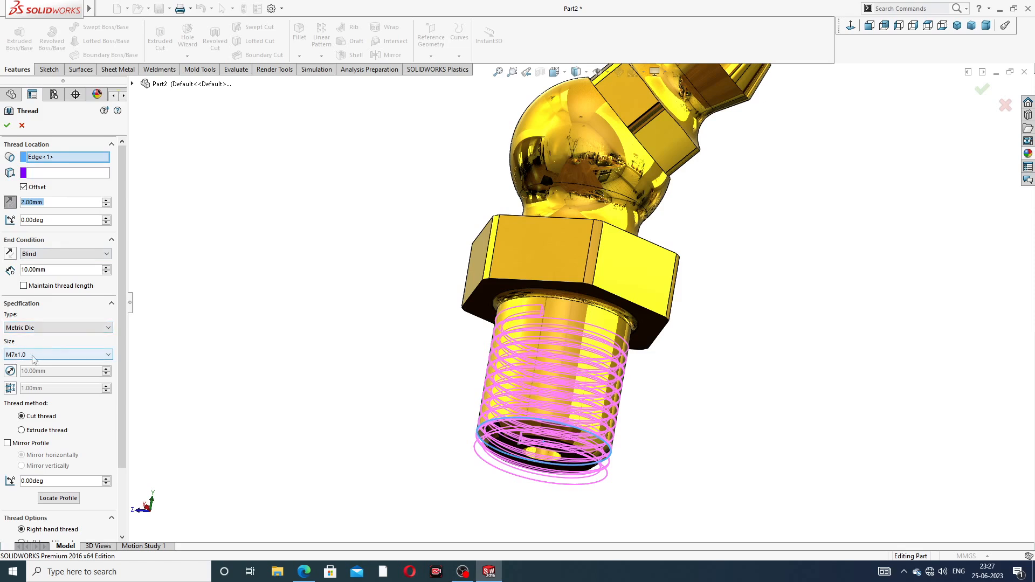
pyautogui.click(7, 125)
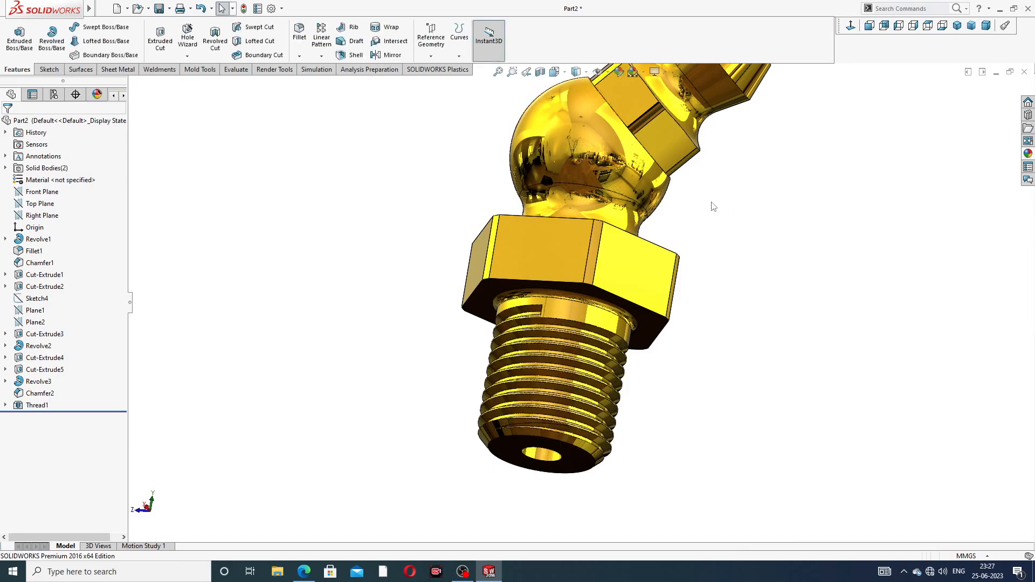
# Step: Inspect the finished threaded grease nipple in isometric view and from several angles, including the ball in the angled bore
pyautogui.scroll(3, 713, 206)
pyautogui.moveTo(700, 173); pyautogui.dragTo(630, 309, button='middle')
pyautogui.scroll(-4, 636, 170)
pyautogui.scroll(3, 564, 355)
pyautogui.moveTo(564, 355); pyautogui.dragTo(624, 268, button='middle')
pyautogui.click(957, 25)
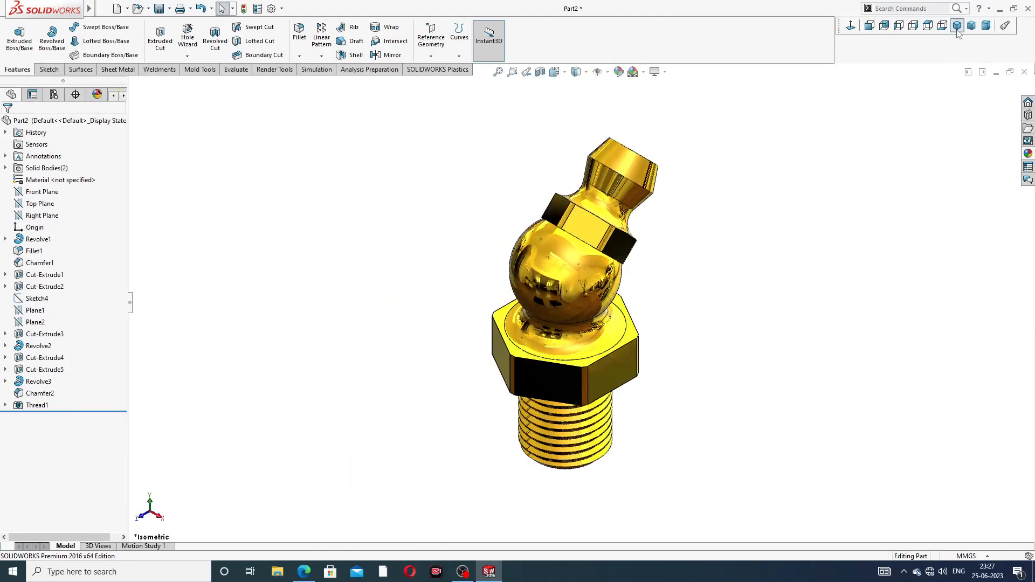
pyautogui.moveTo(755, 211); pyautogui.dragTo(728, 351, button='middle')
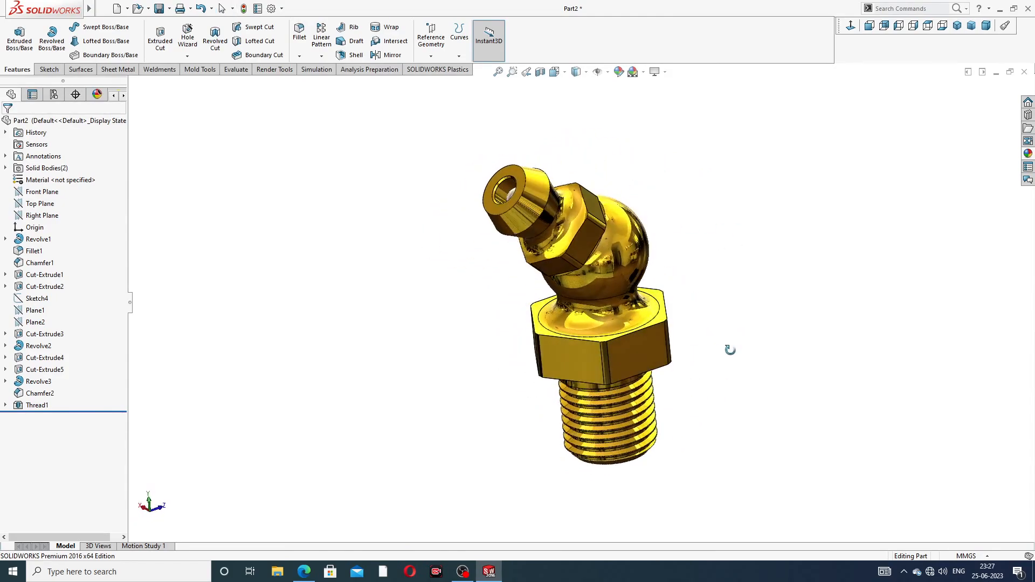
pyautogui.moveTo(669, 302); pyautogui.dragTo(672, 370, button='middle')
pyautogui.scroll(-3, 675, 377)
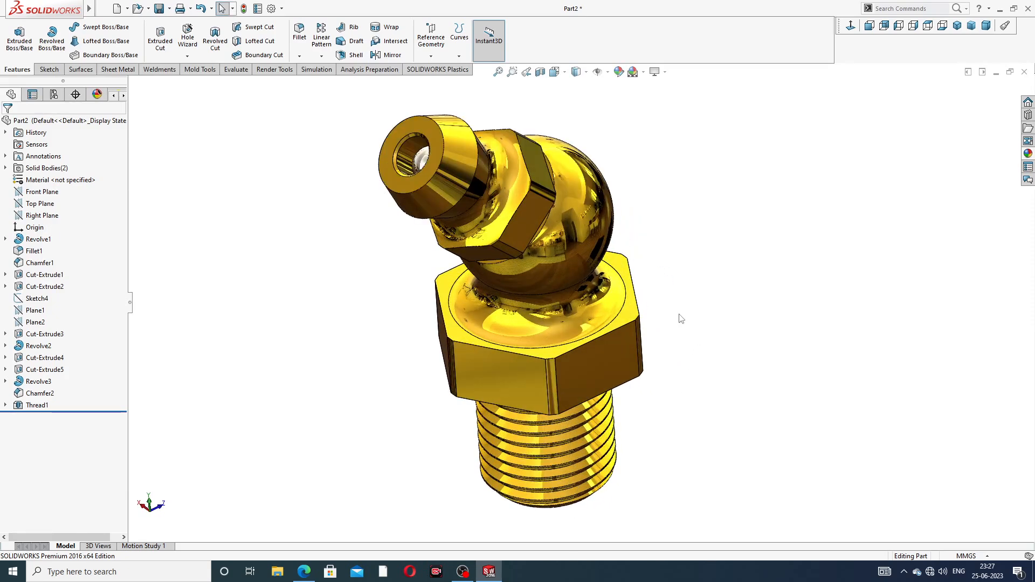
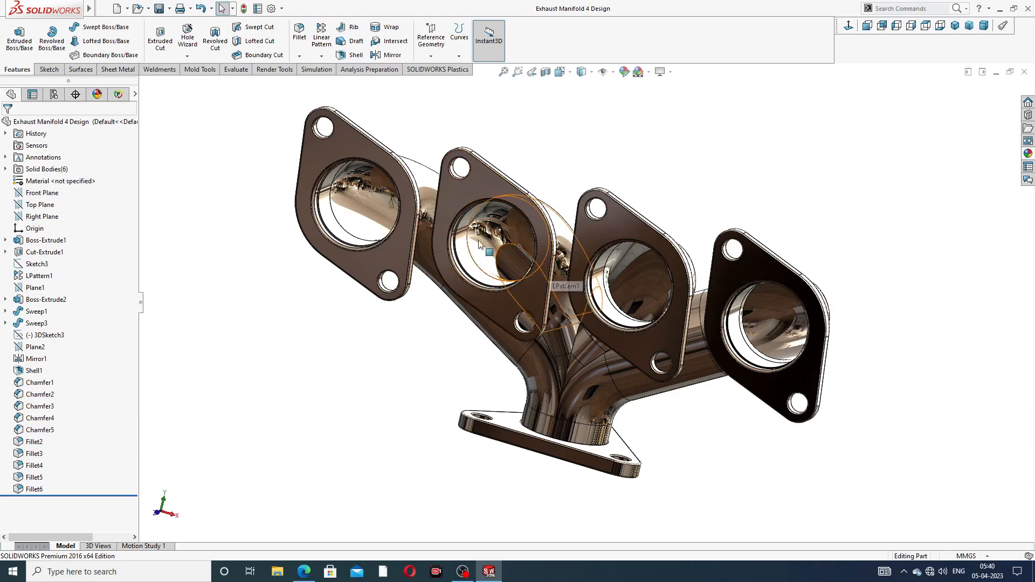
# Step: Examine the exhaust manifold's flanges, pipes and collector from several sides
pyautogui.moveTo(495, 236); pyautogui.dragTo(701, 210, button='middle')
pyautogui.moveTo(606, 284); pyautogui.dragTo(735, 350, button='middle')
pyautogui.scroll(2, 610, 263)
pyautogui.scroll(-3, 571, 282)
pyautogui.scroll(3, 593, 292)
pyautogui.moveTo(695, 324); pyautogui.dragTo(641, 305, button='middle')
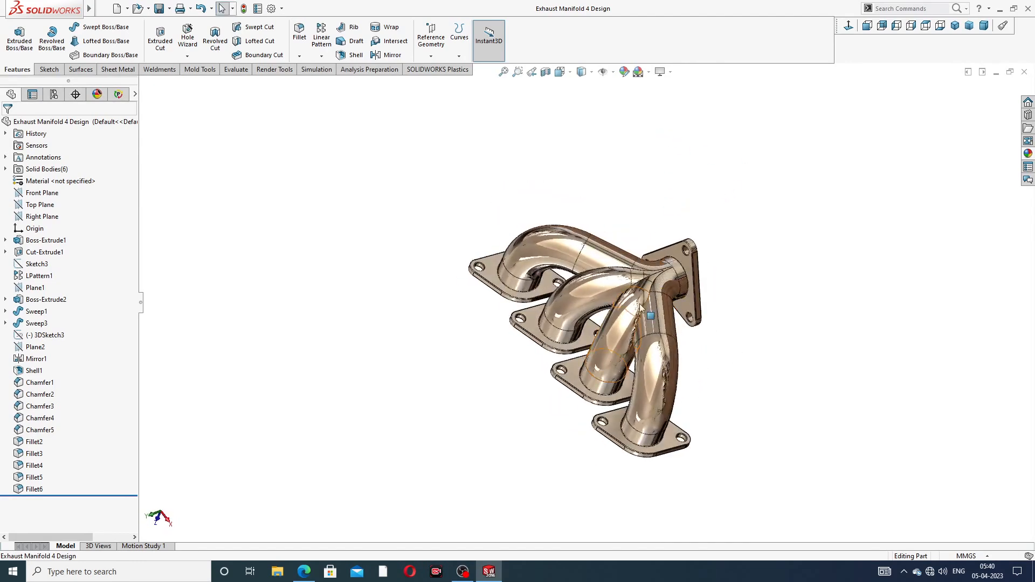
pyautogui.scroll(-3, 641, 301)
pyautogui.moveTo(799, 268)
pyautogui.mouseDown(button='middle')
pyautogui.moveTo(721, 225)
pyautogui.moveTo(788, 255)
pyautogui.mouseUp(button='middle')
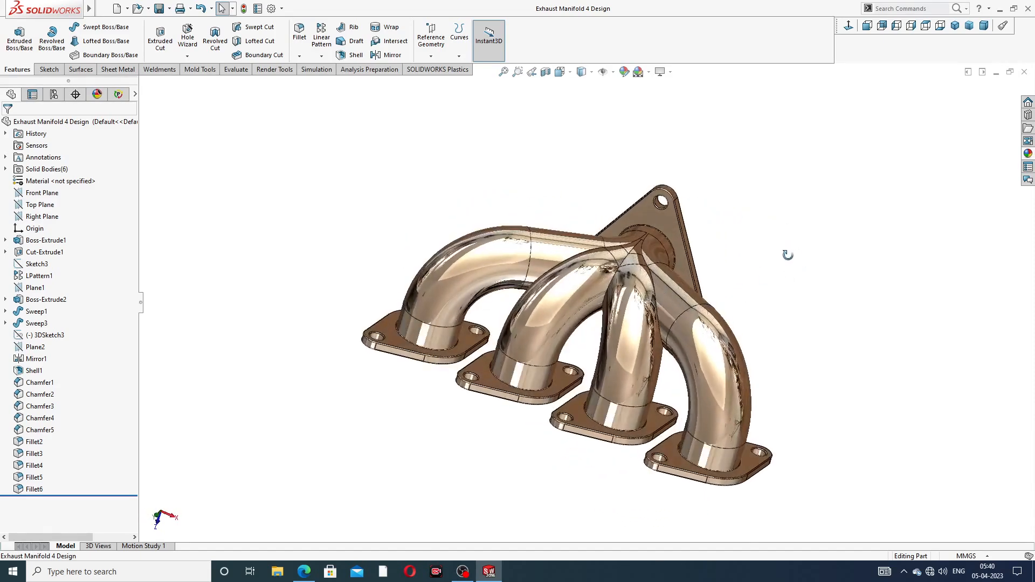
pyautogui.scroll(-3, 612, 350)
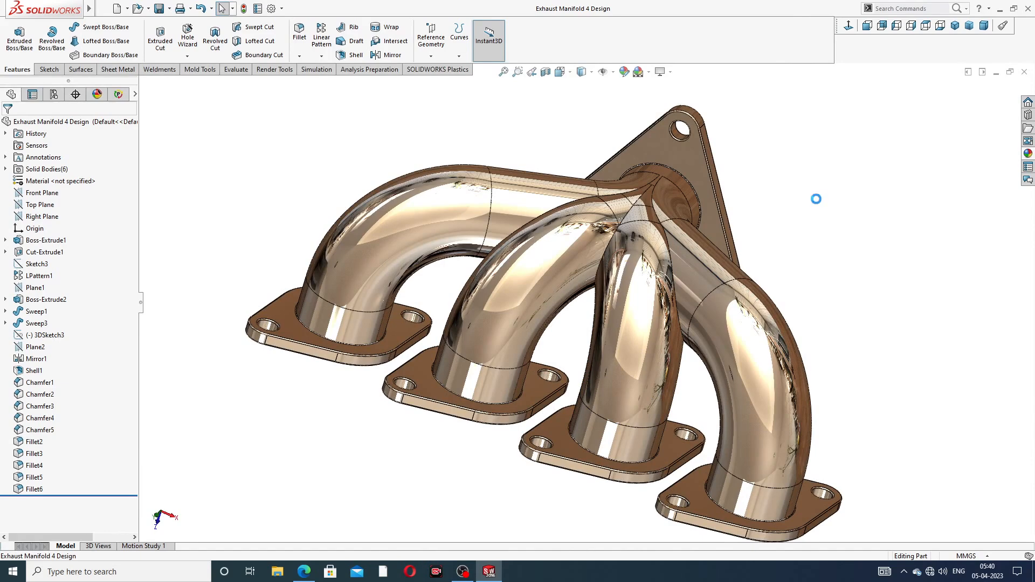
# Step: Close the exhaust manifold model and create a new part document
pyautogui.click(1024, 72)
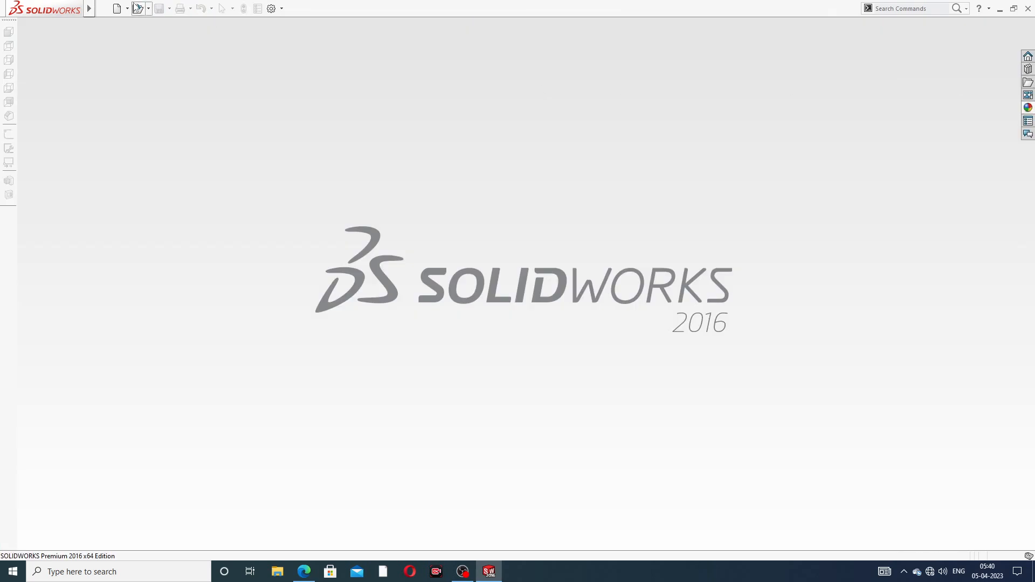
pyautogui.click(117, 8)
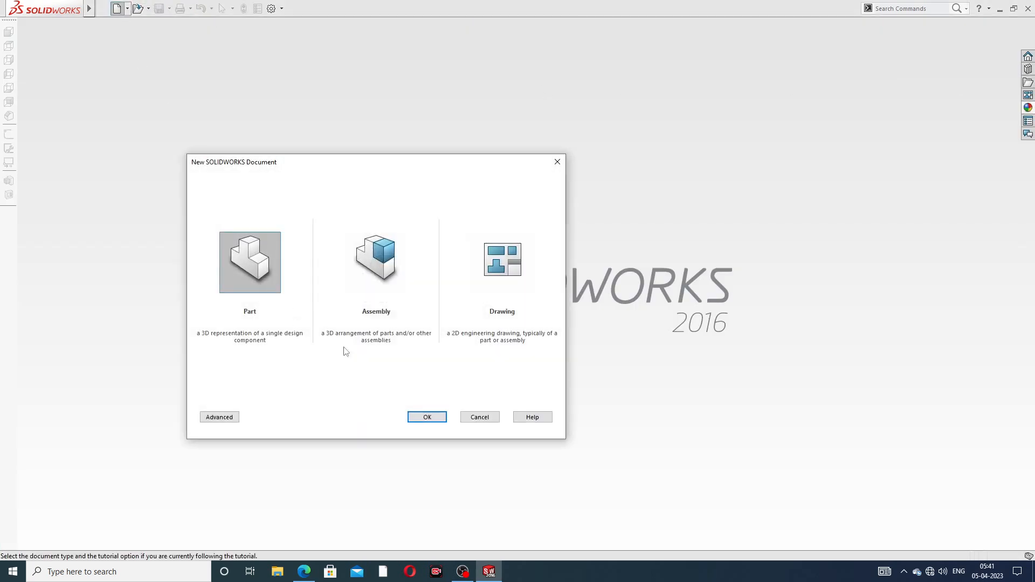
pyautogui.click(428, 418)
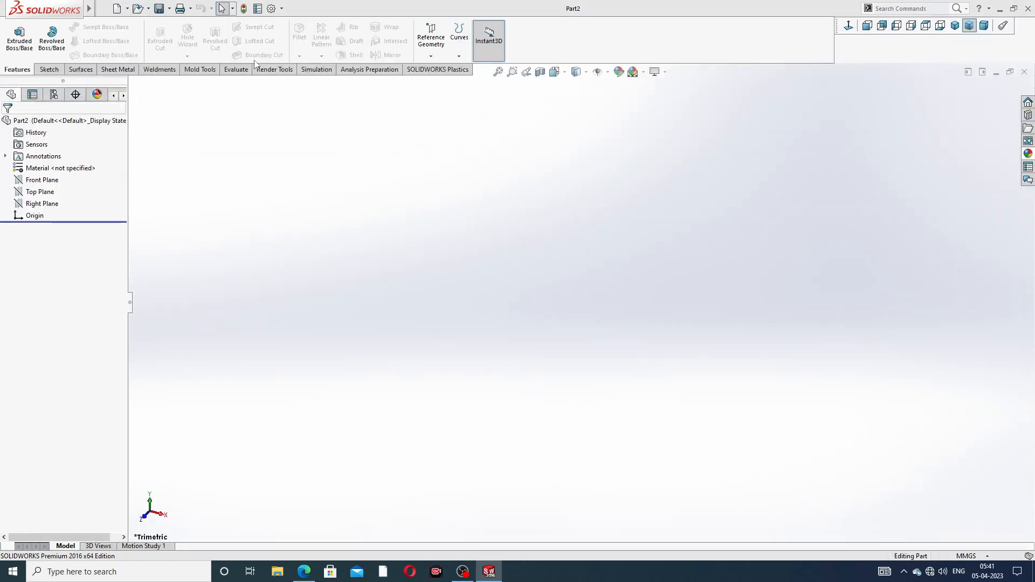
# Step: Apply the Plain White scene and raise both the shaded and the wireframe image quality of the document to maximum
pyautogui.click(644, 72)
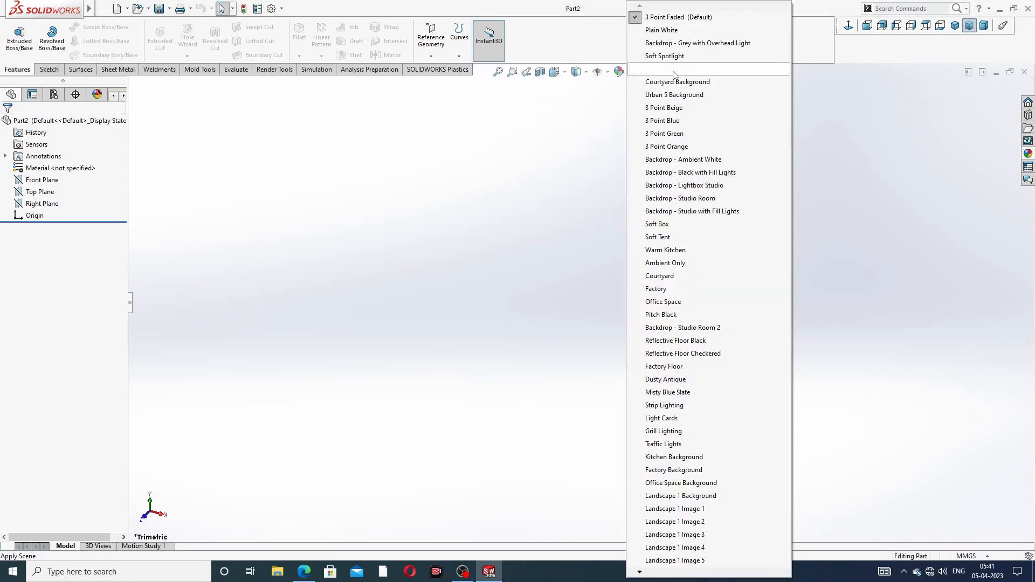
pyautogui.click(670, 31)
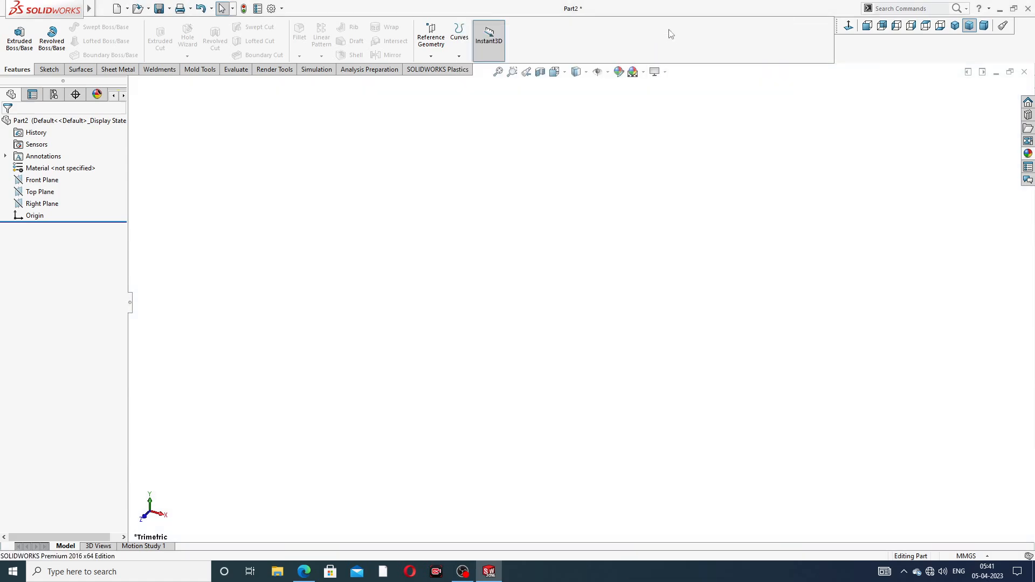
pyautogui.click(271, 9)
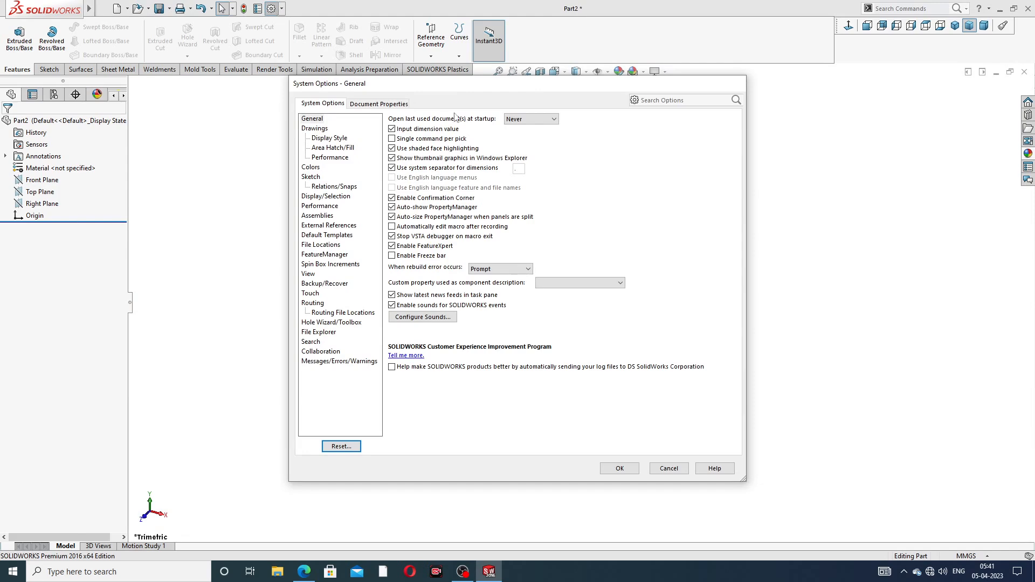
pyautogui.click(389, 106)
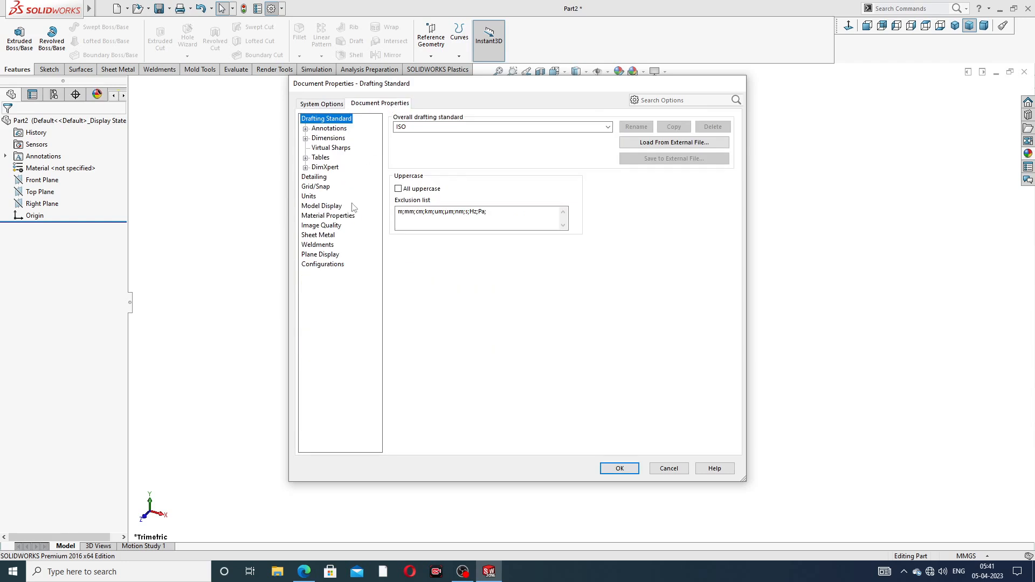
pyautogui.click(323, 226)
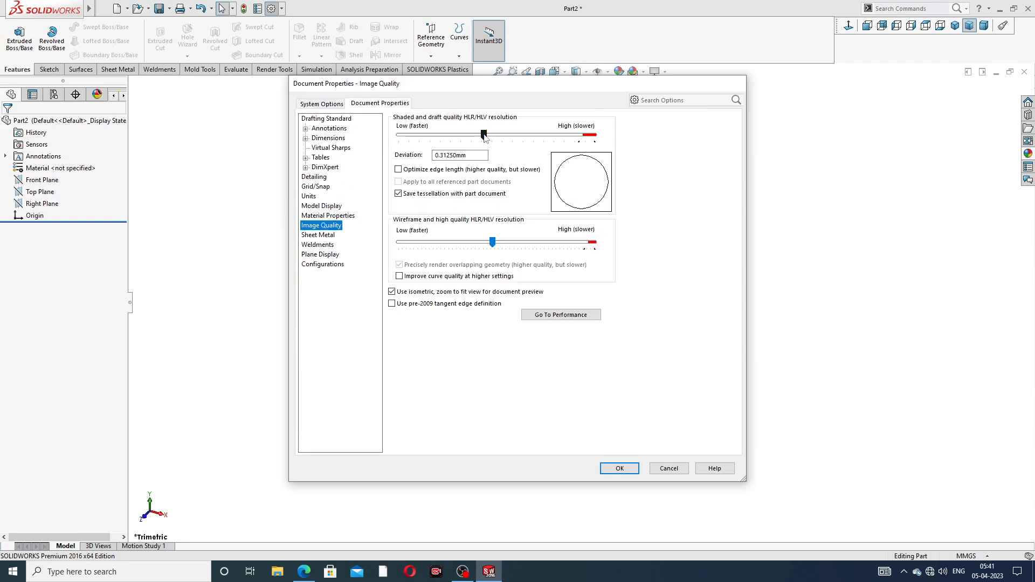
pyautogui.moveTo(484, 135); pyautogui.dragTo(594, 135)
pyautogui.moveTo(492, 242); pyautogui.dragTo(592, 242)
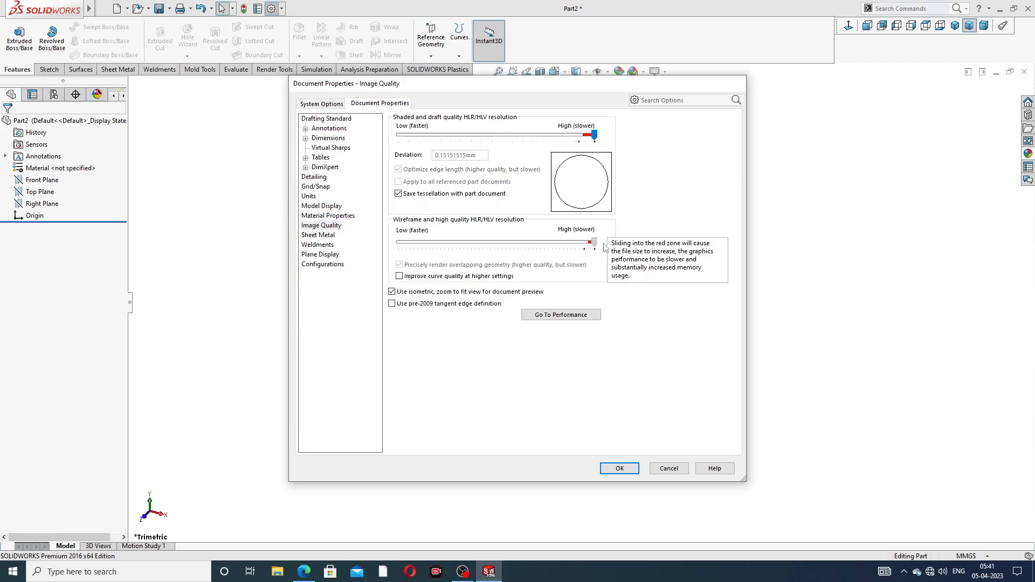
pyautogui.click(625, 468)
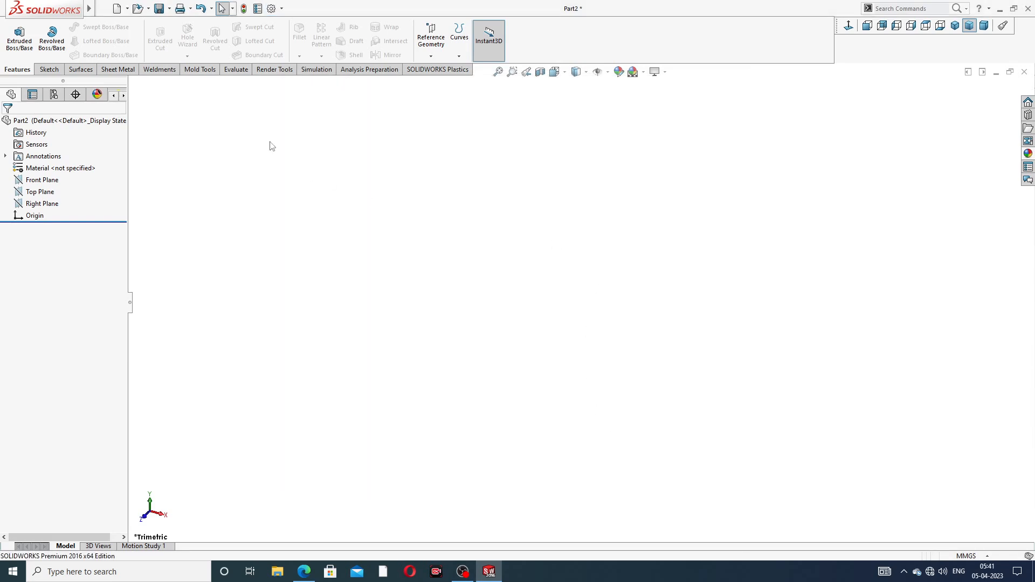
# Step: Check the Exhaust Manifold 4 Design PDF drawing, and sketch a vertical centerline through the origin on the Front Plane
pyautogui.click(309, 567)
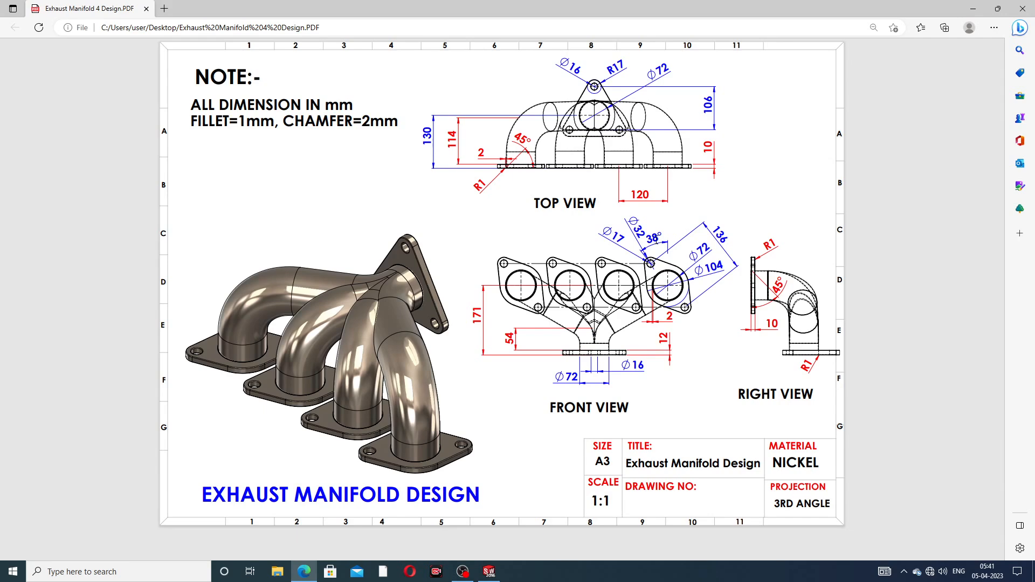
pyautogui.click(298, 562)
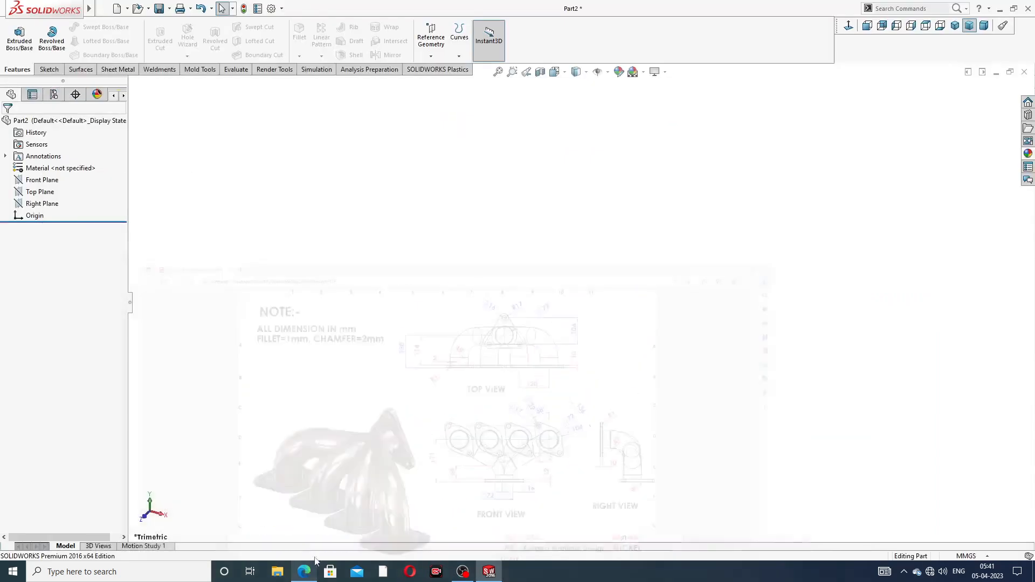
pyautogui.click(43, 180)
pyautogui.click(58, 166)
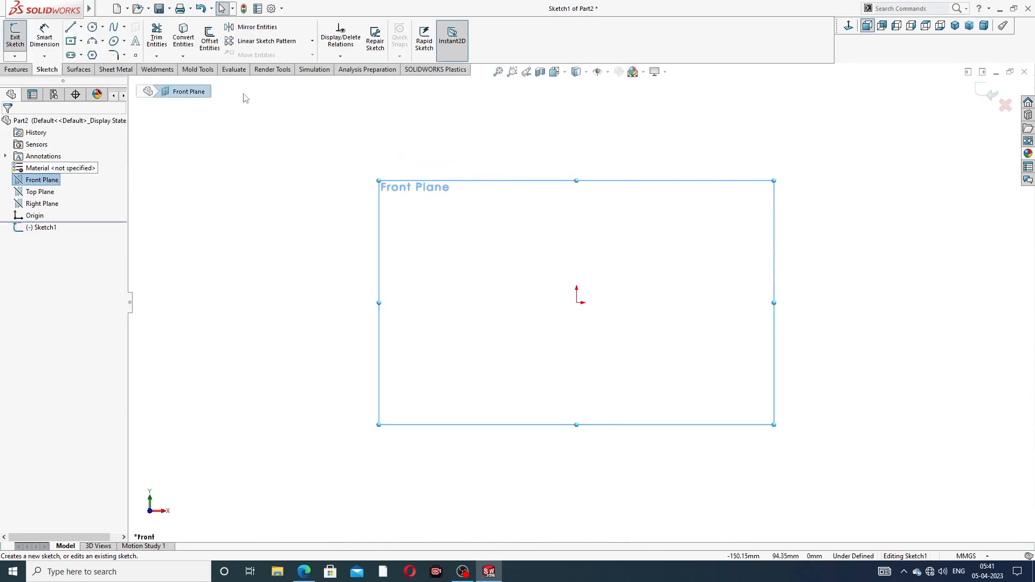
pyautogui.click(80, 28)
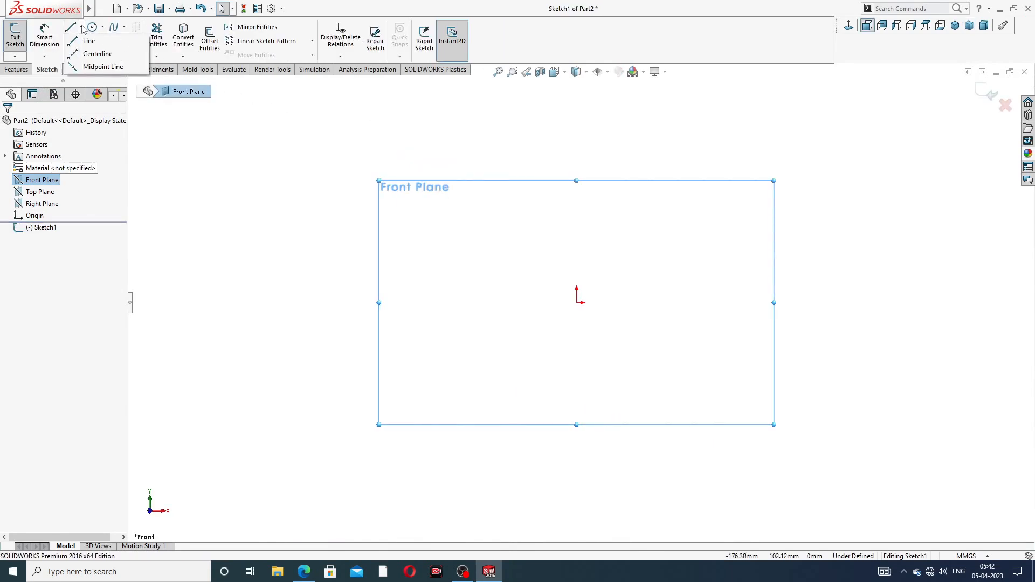
pyautogui.click(100, 53)
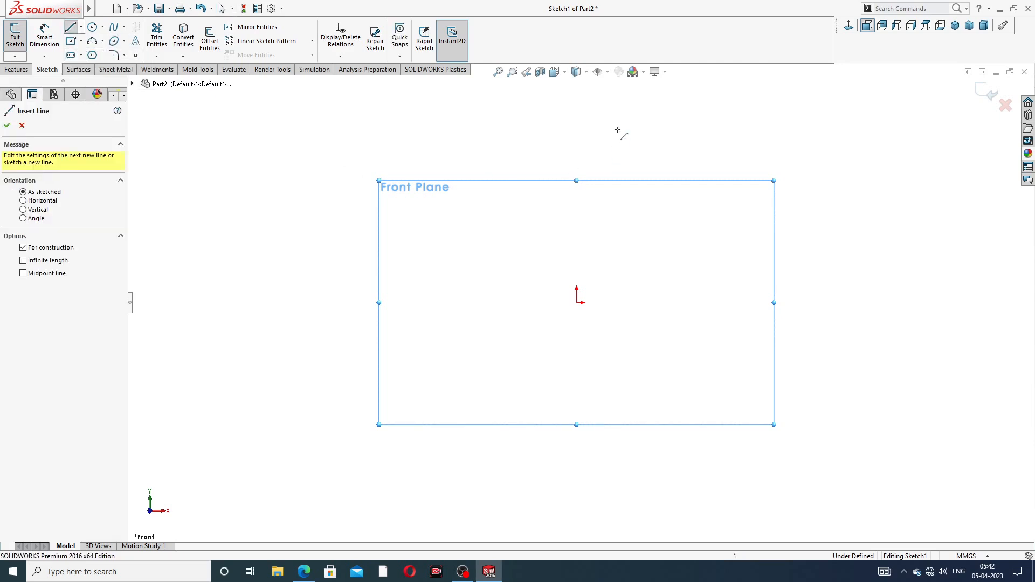
pyautogui.click(577, 129)
pyautogui.click(577, 474)
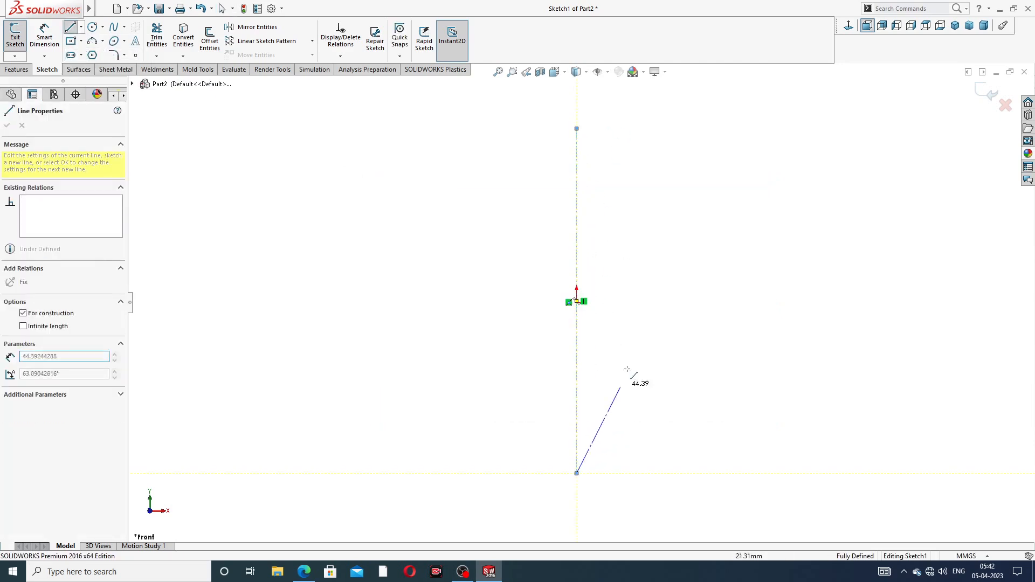
pyautogui.rightClick(640, 352)
pyautogui.click(673, 357)
pyautogui.press('z')
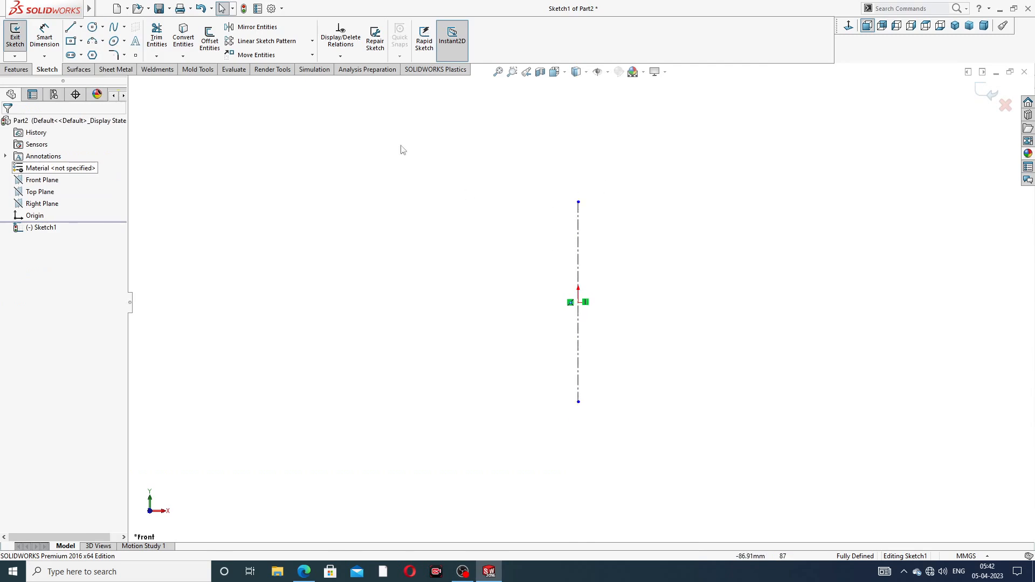
# Step: Sketch a second centerline about 188 mm long, slanting down to the right across the vertical one
pyautogui.click(81, 27)
pyautogui.click(92, 51)
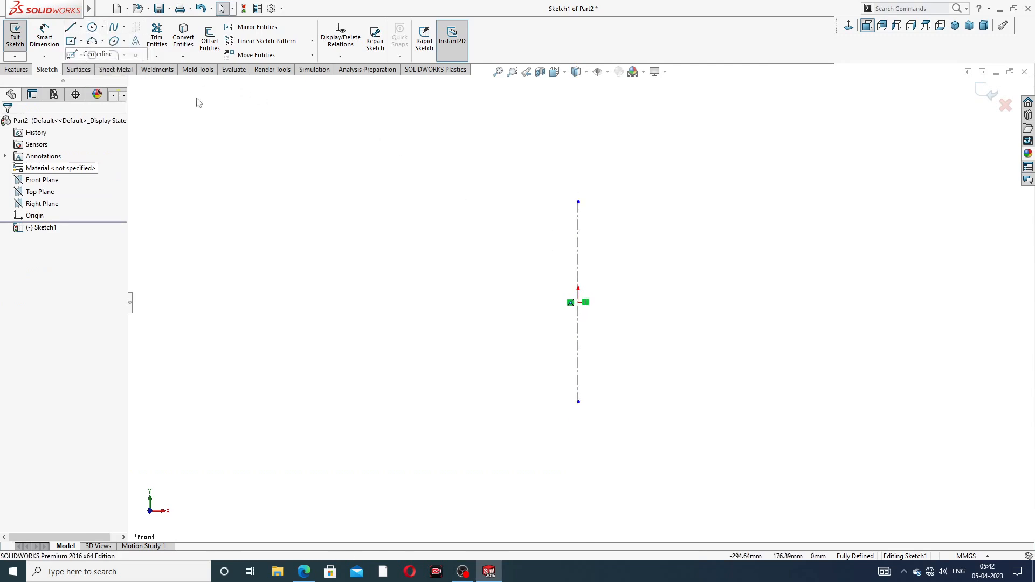
pyautogui.moveTo(472, 246); pyautogui.dragTo(479, 253)
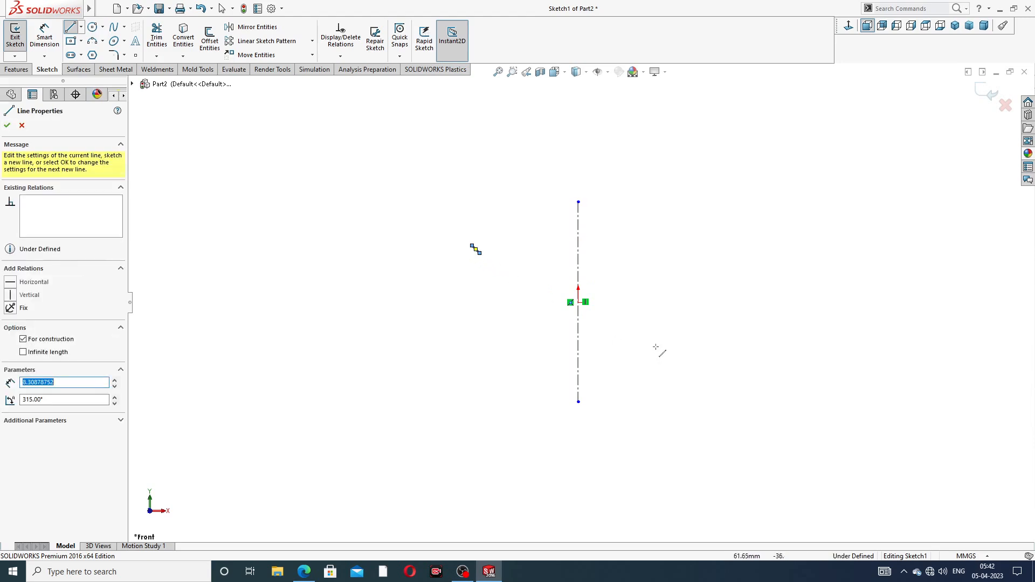
pyautogui.rightClick(494, 231)
pyautogui.click(522, 239)
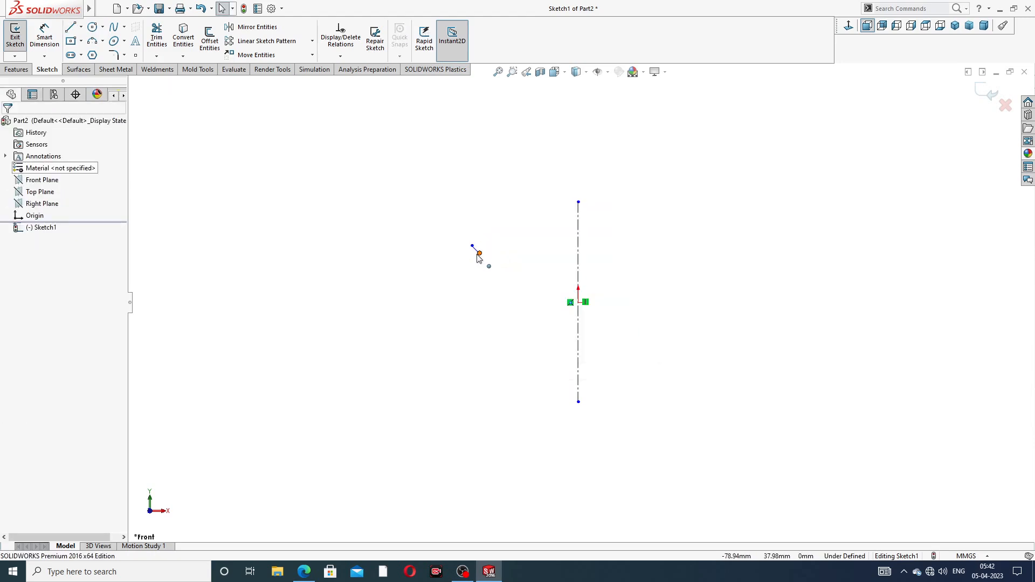
pyautogui.moveTo(479, 252); pyautogui.dragTo(674, 378)
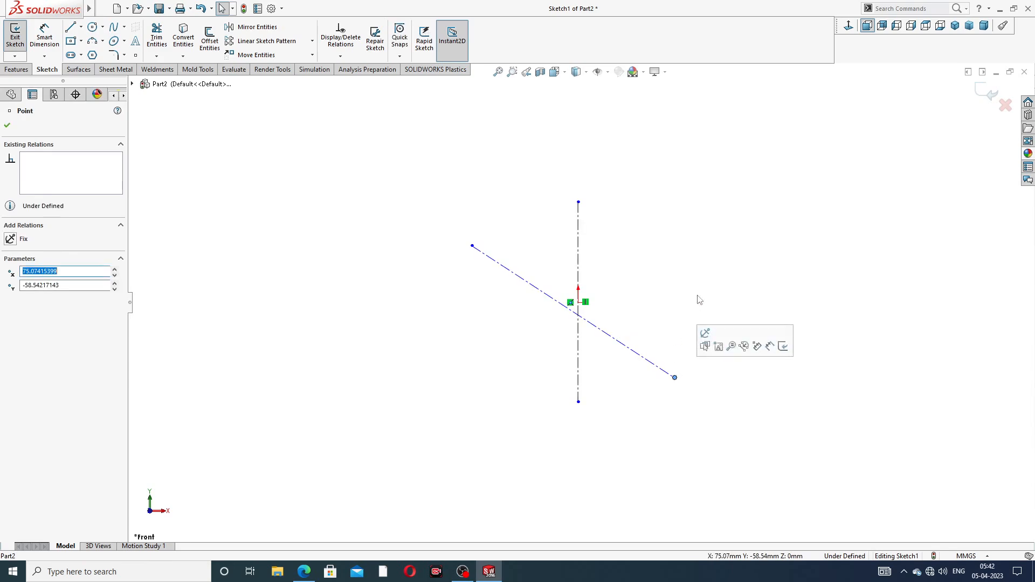
pyautogui.click(704, 239)
pyautogui.scroll(-2, 581, 347)
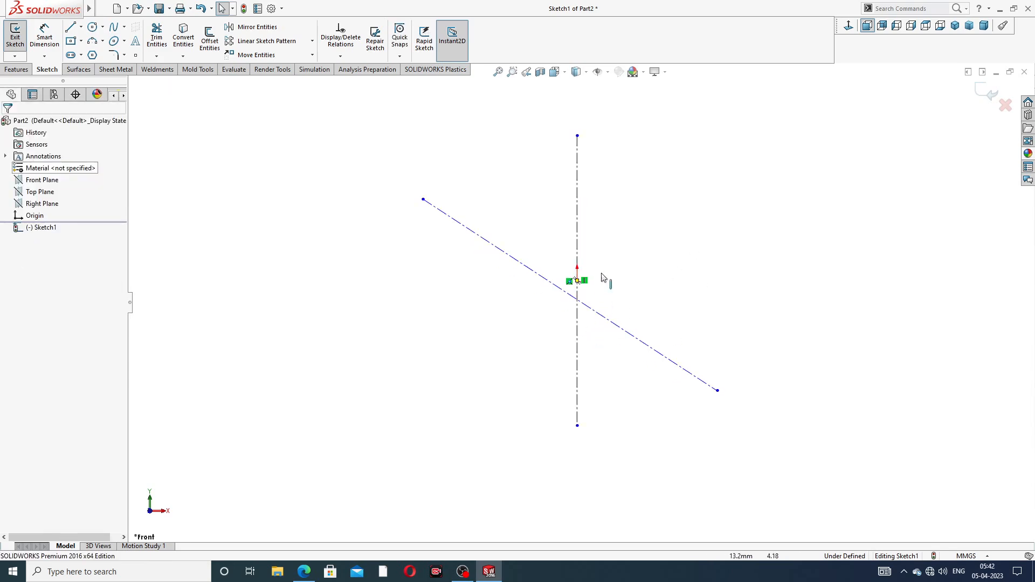
# Step: Constrain the slanted centerline to the origin with a coincident relation and a midpoint relation
pyautogui.click(560, 290)
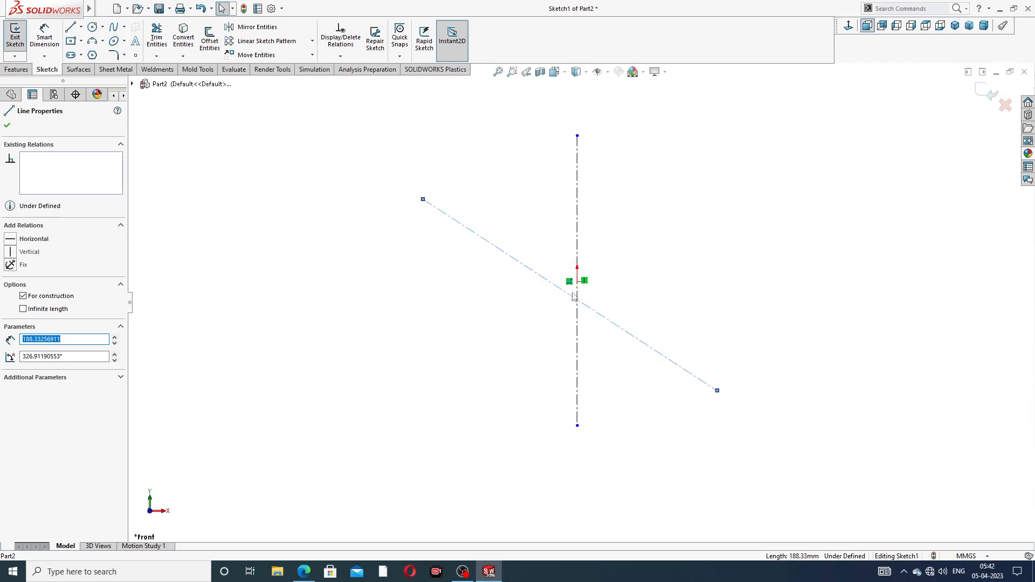
pyautogui.keyDown('ctrl'); pyautogui.click(577, 282); pyautogui.keyUp('ctrl')
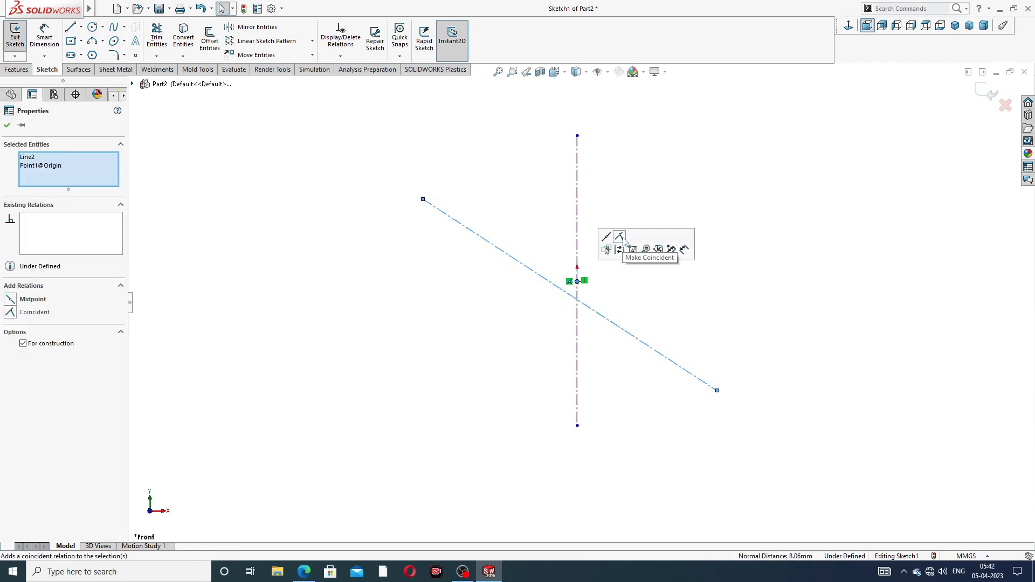
pyautogui.click(623, 241)
pyautogui.click(649, 293)
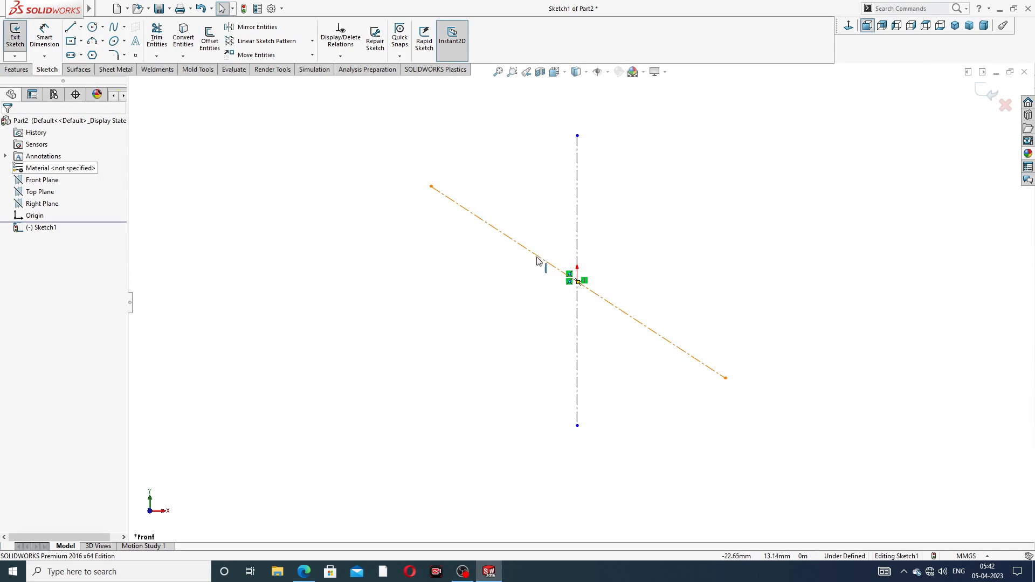
pyautogui.click(539, 260)
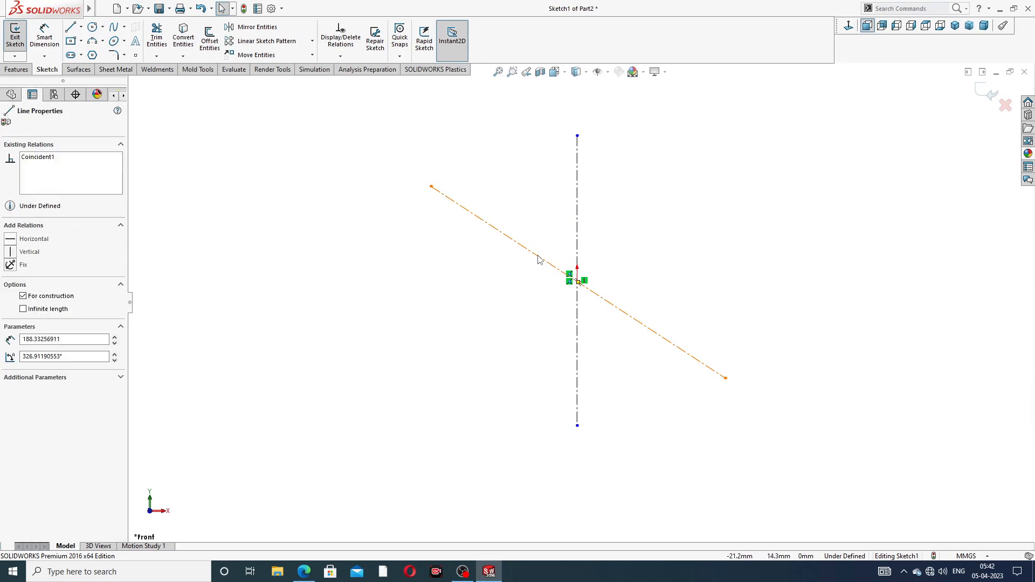
pyautogui.keyDown('ctrl'); pyautogui.click(577, 282); pyautogui.keyUp('ctrl')
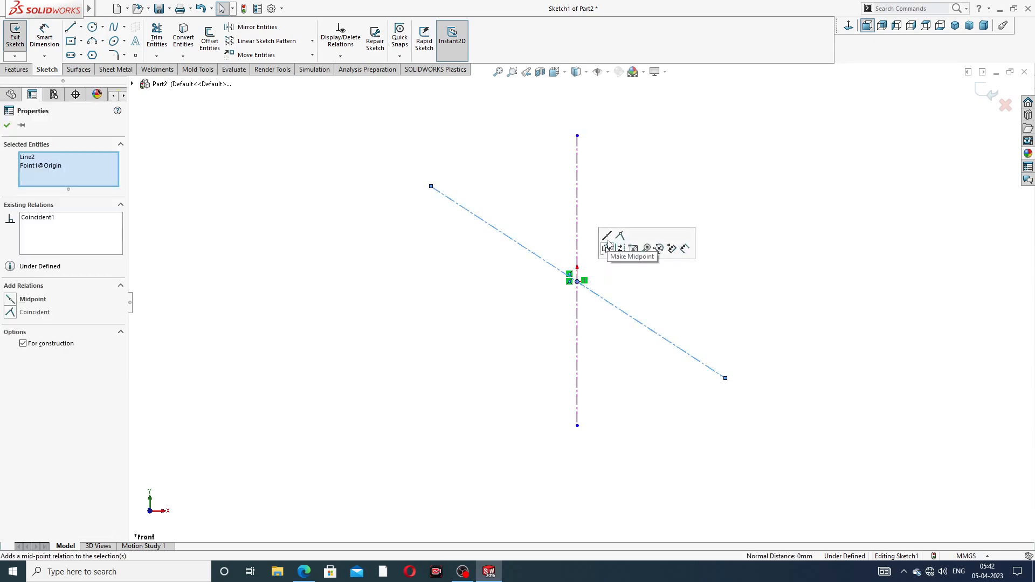
pyautogui.click(607, 247)
pyautogui.scroll(-1, 626, 270)
pyautogui.scroll(-1, 641, 240)
pyautogui.scroll(2, 492, 175)
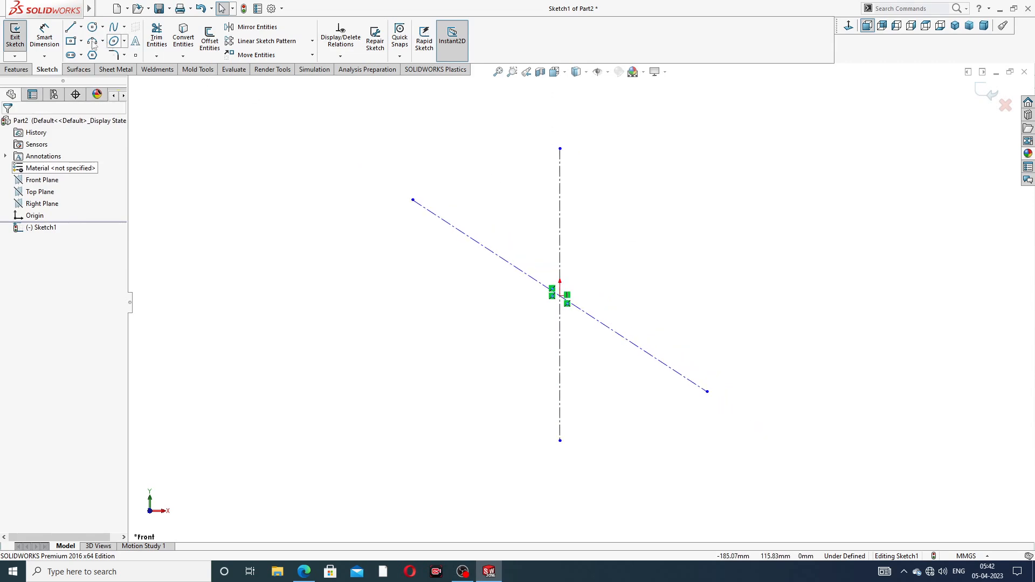
# Step: Dimension the angle between the slanted and the vertical centerlines as 38 degrees
pyautogui.click(47, 45)
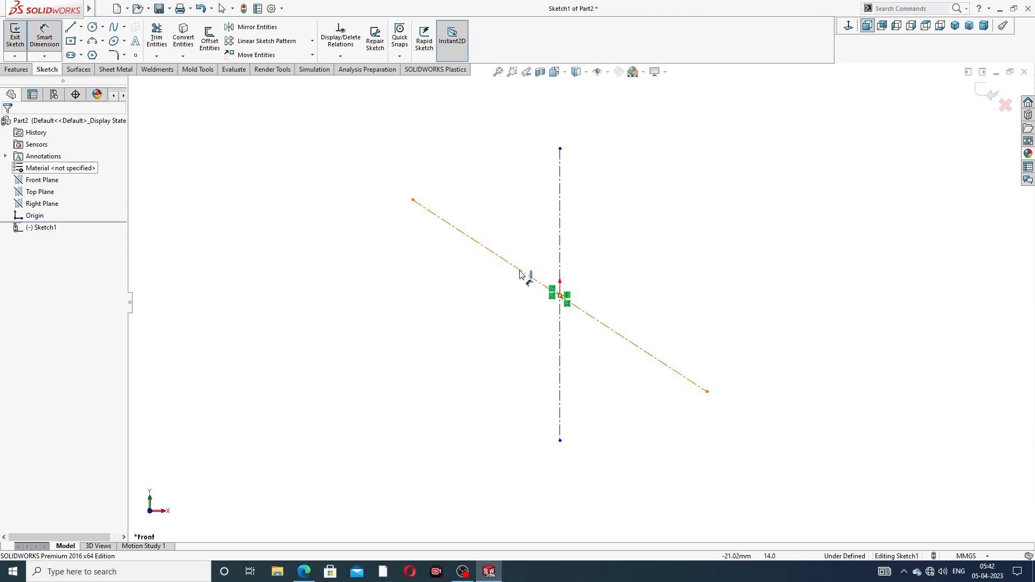
pyautogui.click(521, 274)
pyautogui.click(560, 248)
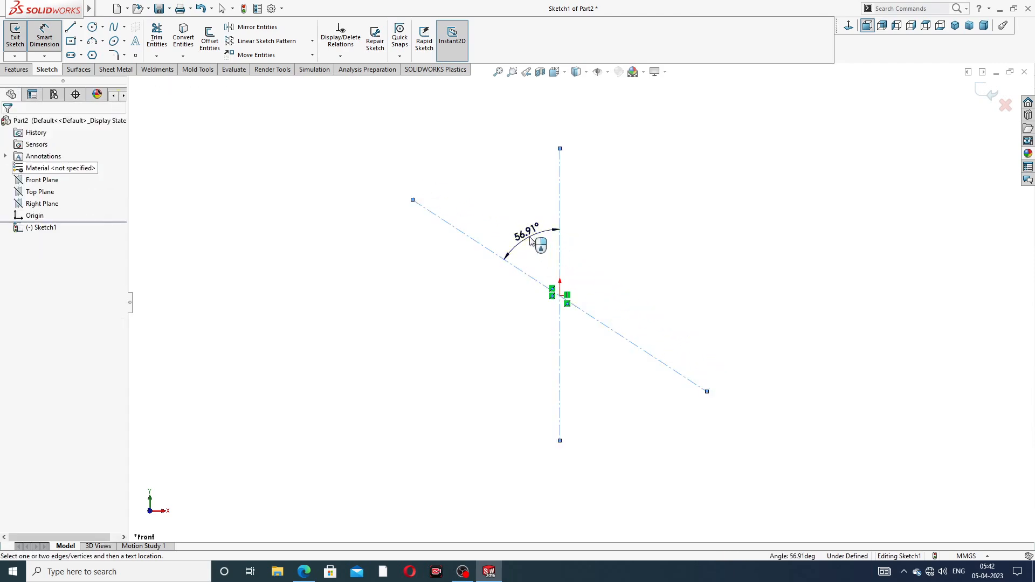
pyautogui.click(526, 280)
pyautogui.write('38')
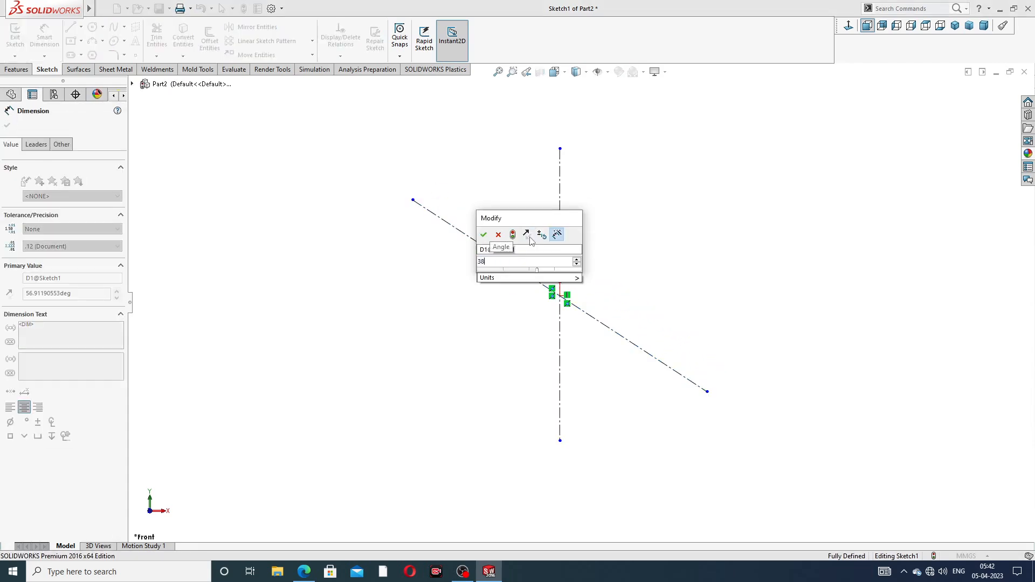
pyautogui.press('Return')
pyautogui.rightClick(633, 128)
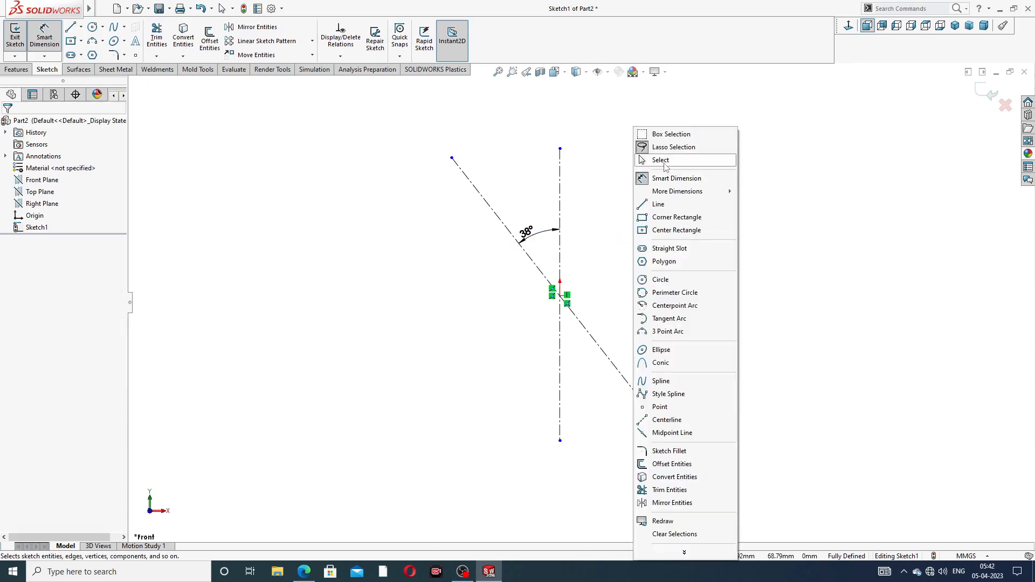
pyautogui.click(658, 158)
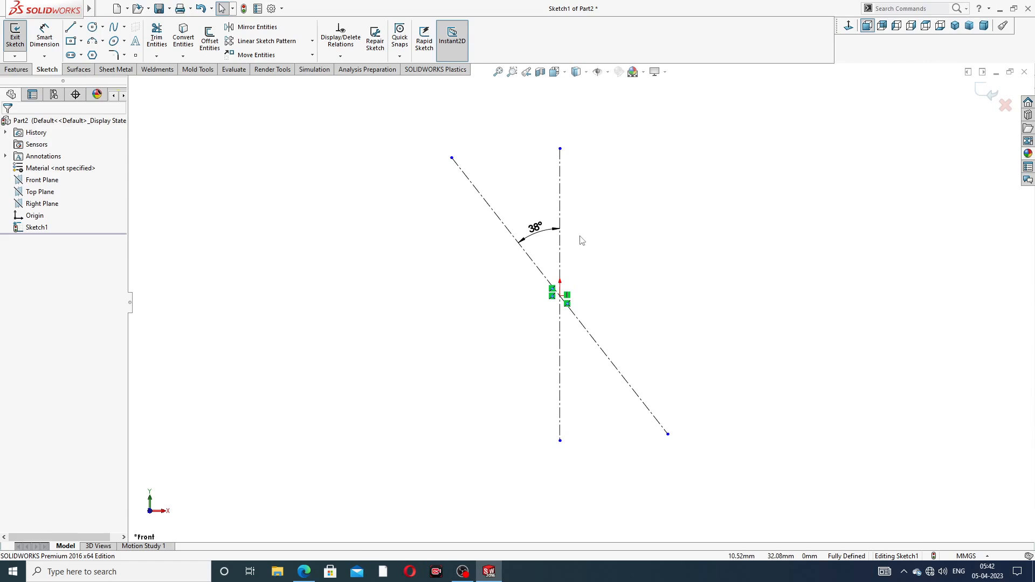
# Step: Shorten the slanted centerline slightly by moving its lower endpoint inward along its direction
pyautogui.scroll(3, 578, 240)
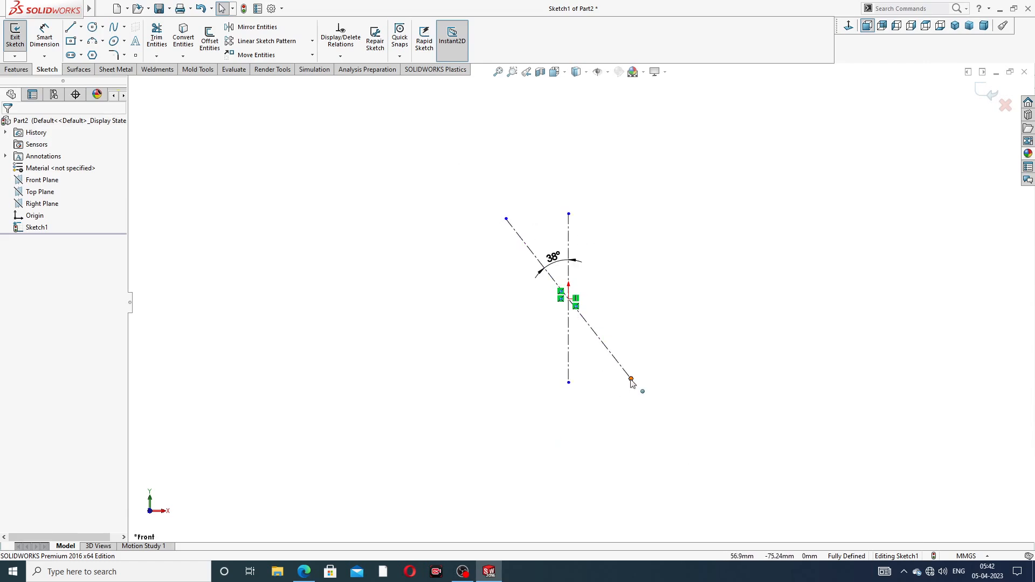
pyautogui.moveTo(631, 379); pyautogui.dragTo(624, 370)
pyautogui.click(652, 254)
# Step: Sketch a circle centred on the origin with a radius of about 36.6 mm
pyautogui.click(93, 27)
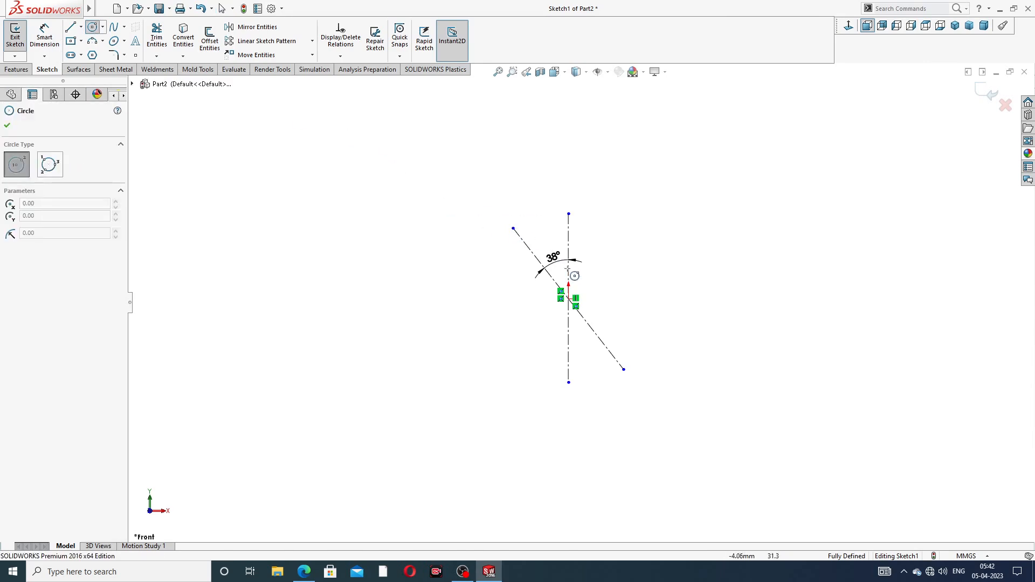
pyautogui.scroll(-1, 565, 265)
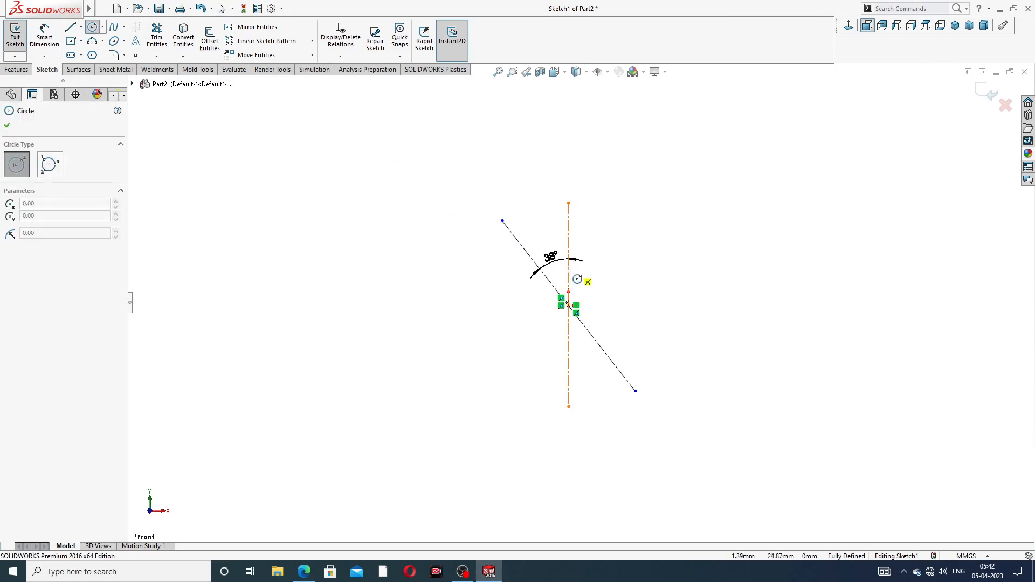
pyautogui.scroll(-3, 568, 305)
pyautogui.click(573, 304)
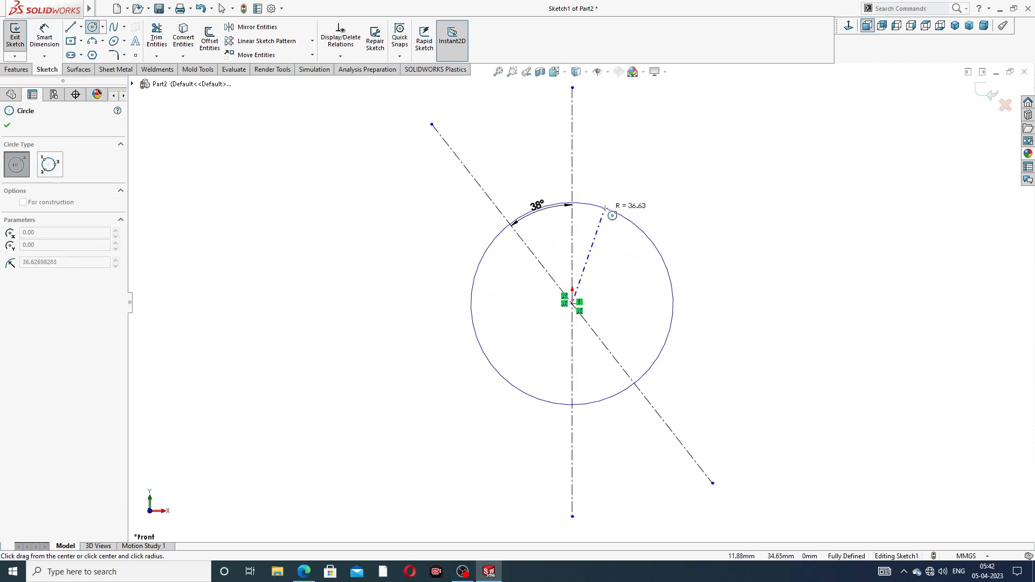
pyautogui.click(605, 208)
pyautogui.rightClick(617, 212)
pyautogui.click(651, 212)
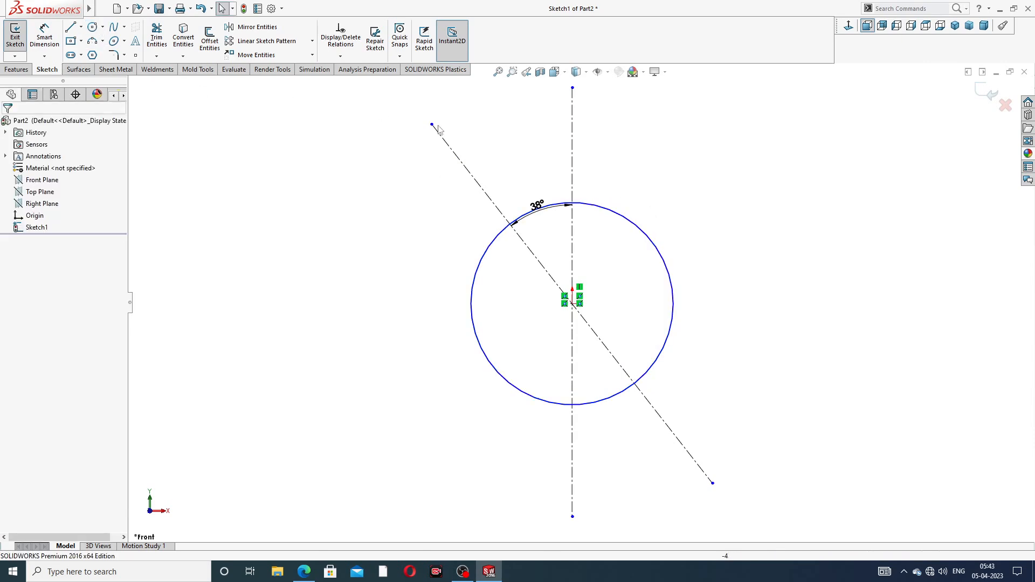
# Step: Sketch small circles on both endpoints of the slanted centerline, the upper about 9.5 mm in radius and the lower slightly larger
pyautogui.click(92, 27)
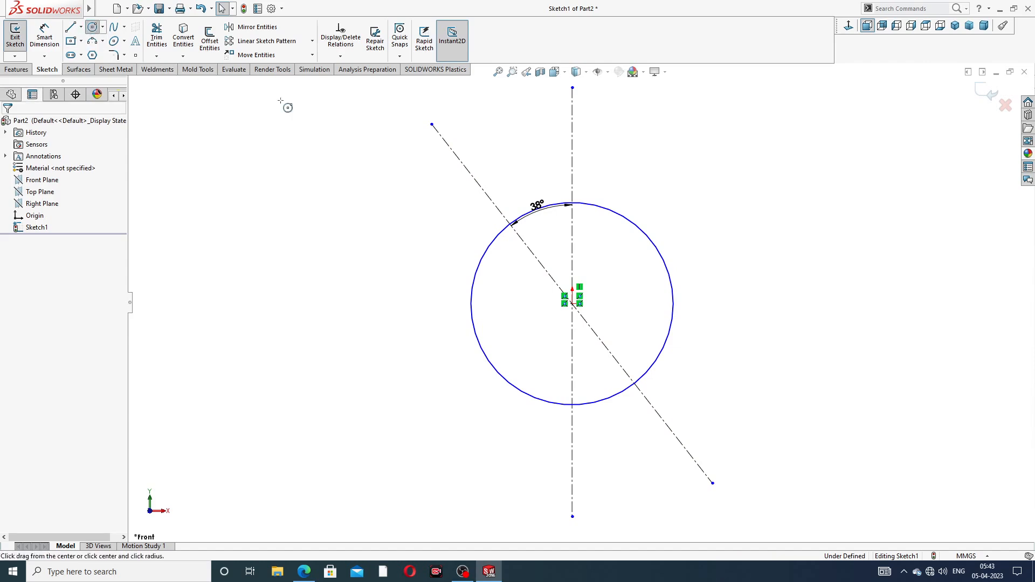
pyautogui.click(431, 125)
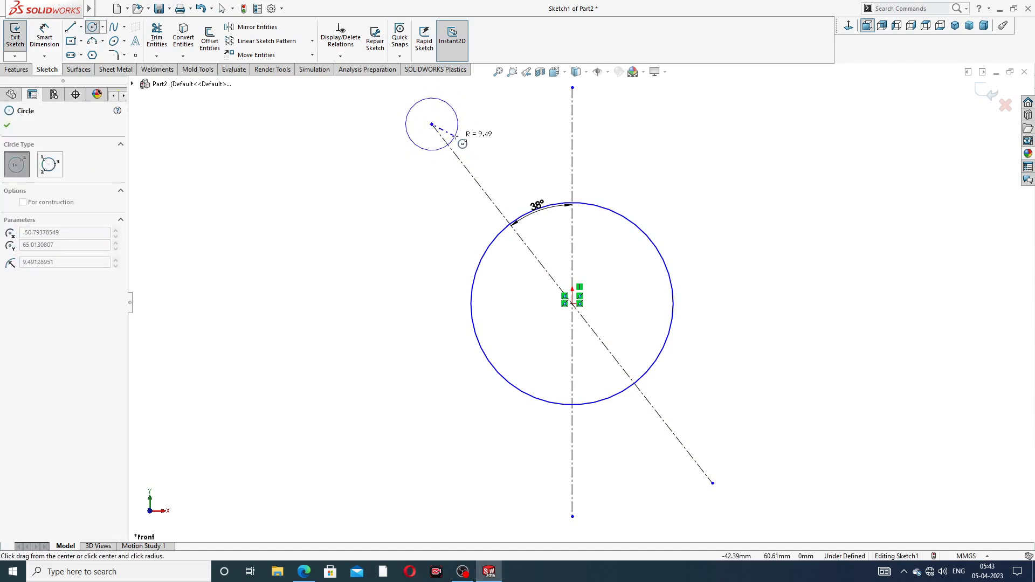
pyautogui.click(455, 136)
pyautogui.click(712, 483)
pyautogui.click(720, 450)
pyautogui.rightClick(782, 146)
pyautogui.click(803, 160)
# Step: Move the 38° angle dimension outward so it sits clear of the large circle
pyautogui.scroll(-3, 641, 249)
pyautogui.moveTo(559, 245); pyautogui.dragTo(561, 226)
pyautogui.click(664, 215)
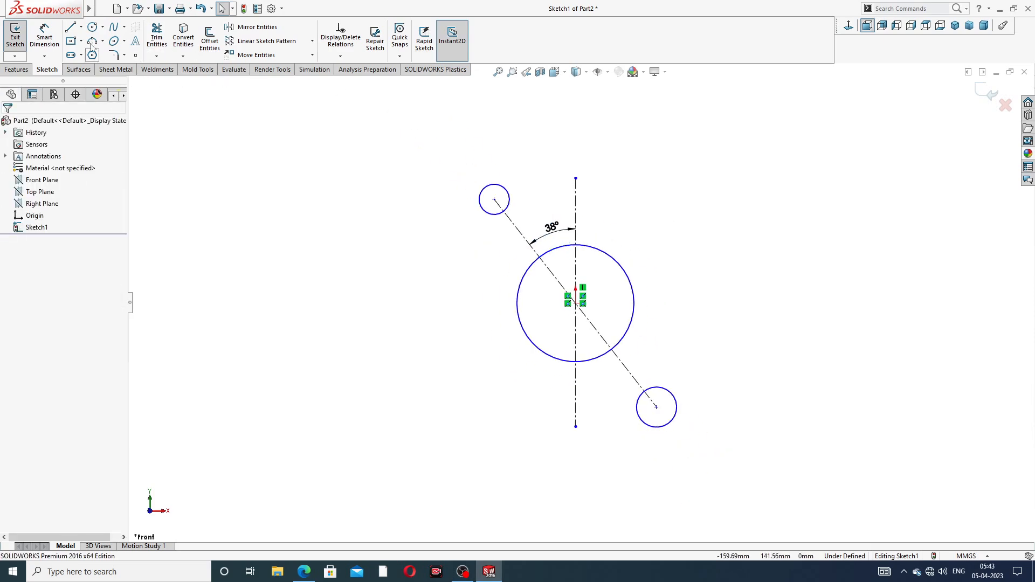
# Step: Sketch a tangent line from the upper small circle's left side to the large circle's left side
pyautogui.click(70, 27)
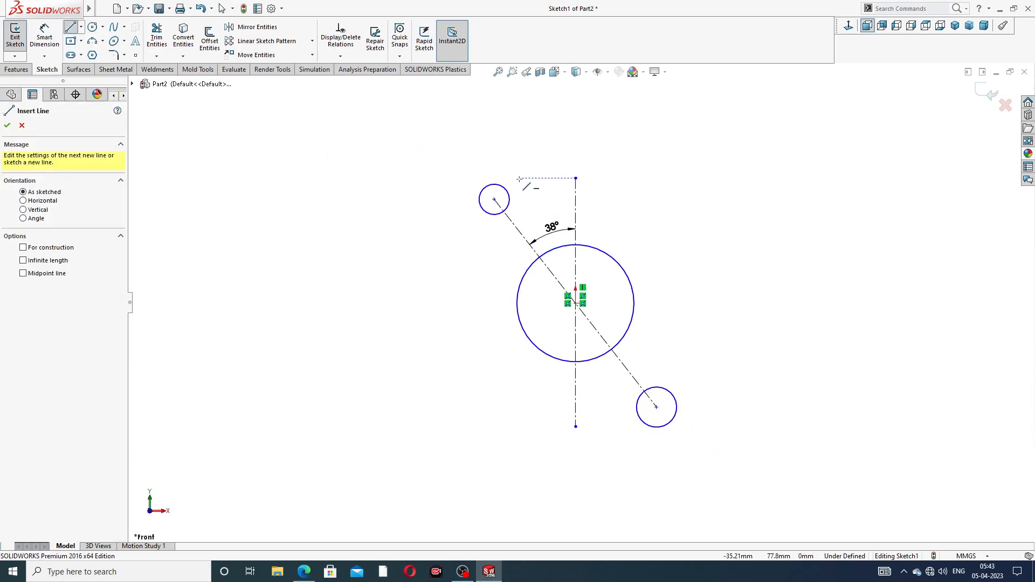
pyautogui.click(480, 210)
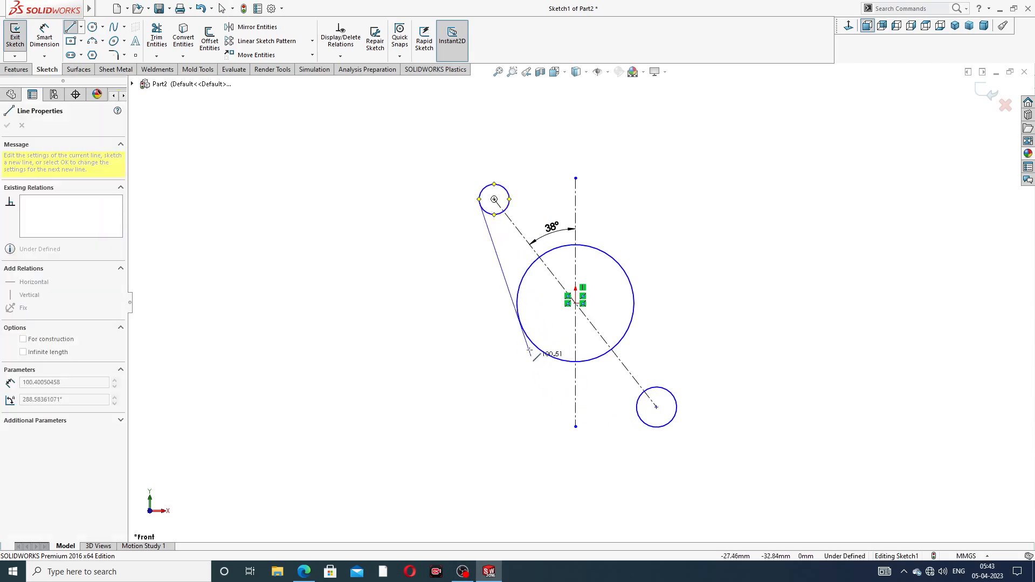
pyautogui.click(521, 323)
pyautogui.rightClick(553, 159)
pyautogui.click(591, 170)
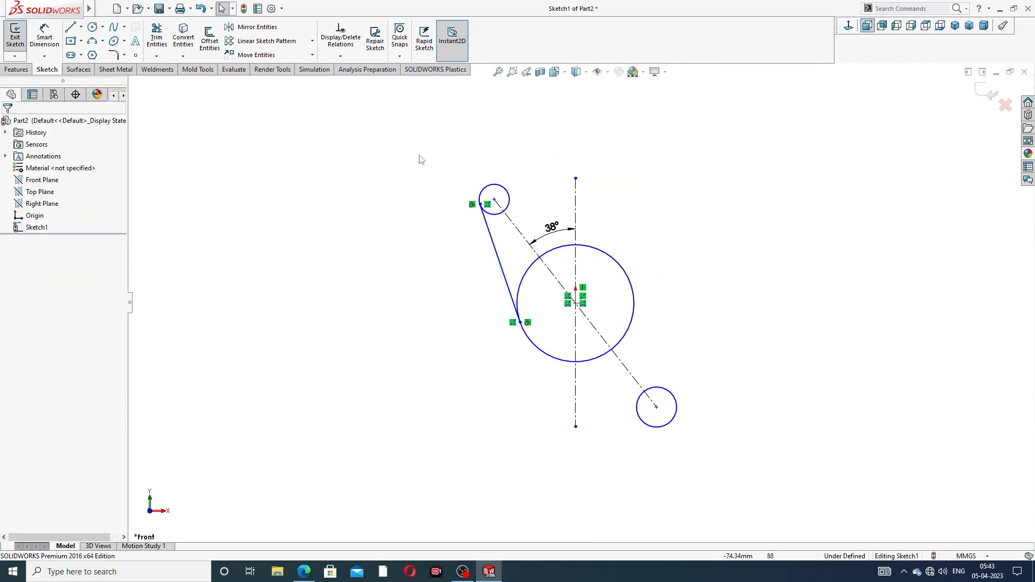
# Step: Sketch a line from the upper small circle's right side to the upper right of the large circle
pyautogui.click(70, 27)
pyautogui.scroll(2, 626, 273)
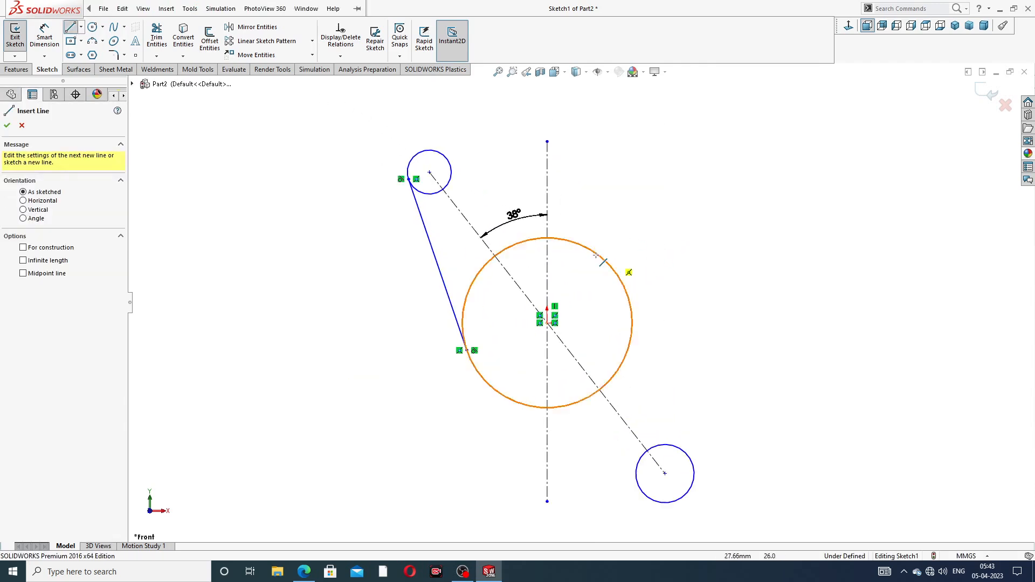
pyautogui.click(452, 161)
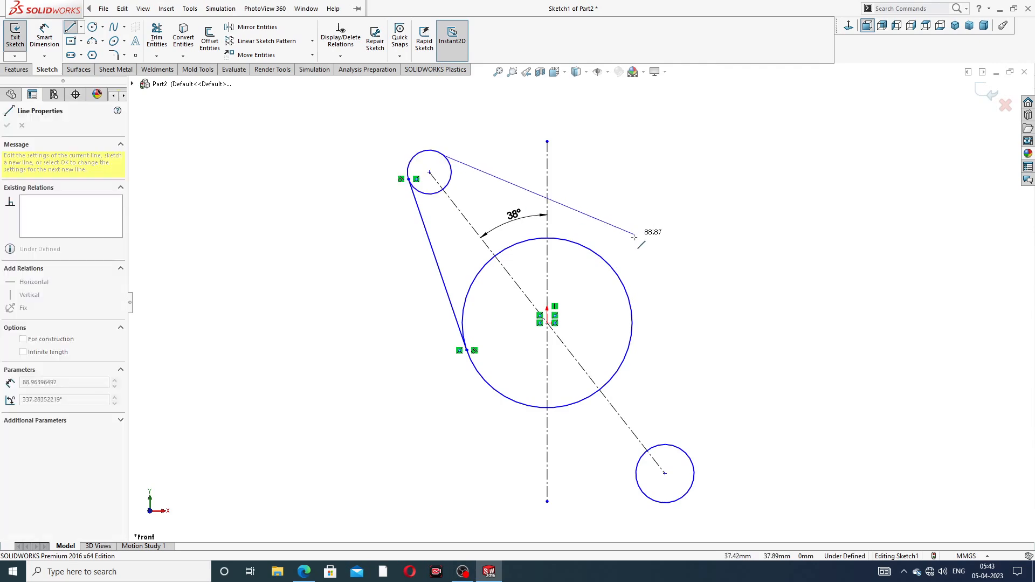
pyautogui.click(598, 256)
pyautogui.rightClick(646, 171)
pyautogui.click(668, 213)
# Step: Sketch a line from the large circle's right side to the right side of the lower small circle
pyautogui.click(70, 27)
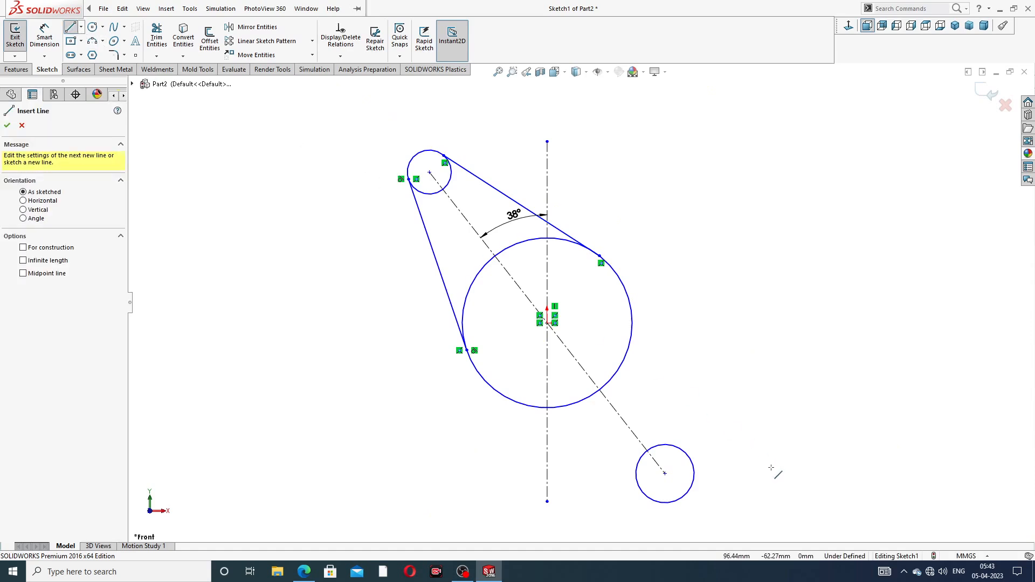
pyautogui.click(630, 302)
pyautogui.click(691, 462)
pyautogui.rightClick(756, 352)
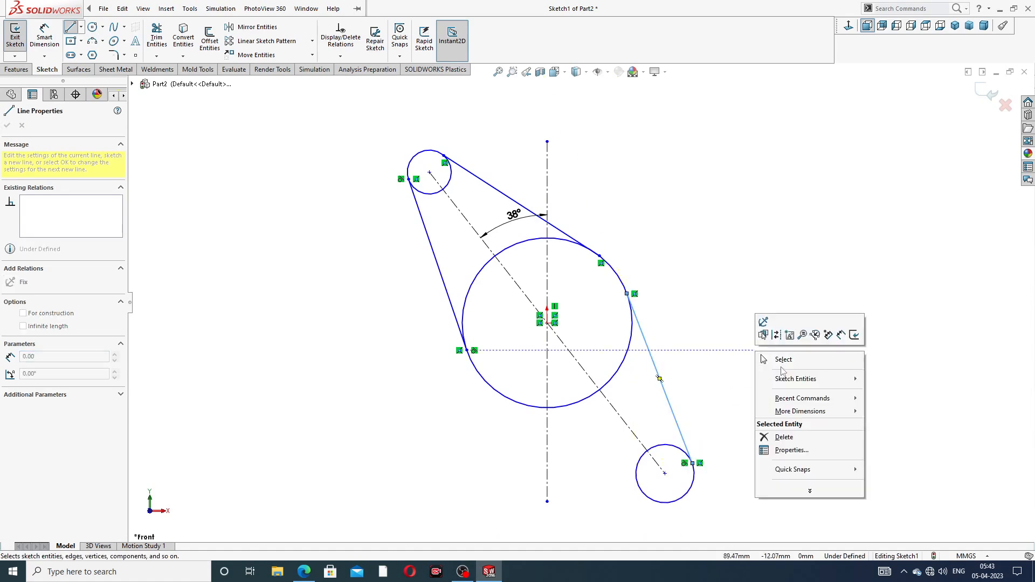
pyautogui.click(766, 358)
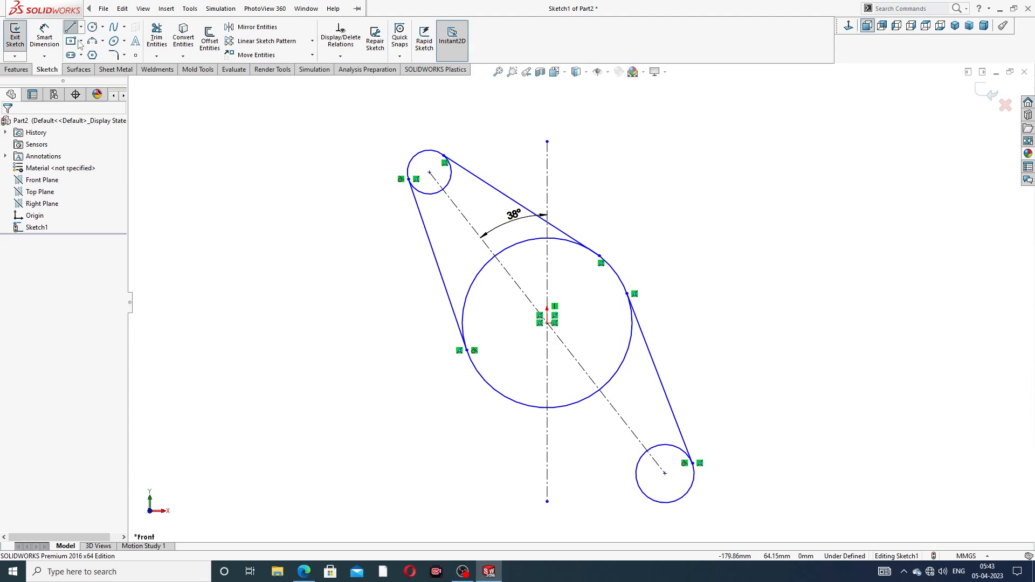
# Step: Sketch a tangent line from the large circle's lower left side to the underside of the lower small circle
pyautogui.click(70, 27)
pyautogui.click(506, 400)
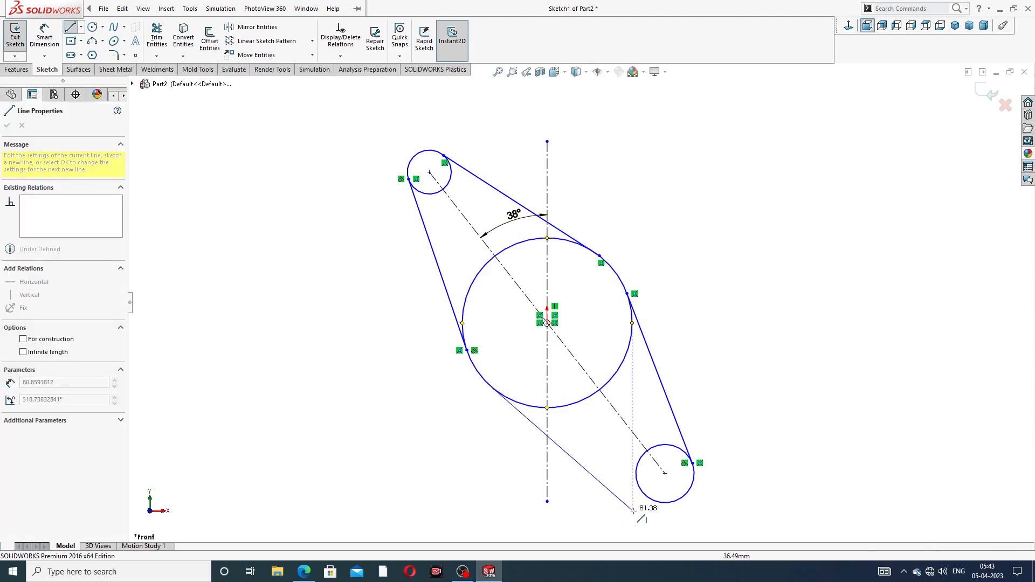
pyautogui.click(649, 500)
pyautogui.rightClick(753, 353)
pyautogui.click(766, 360)
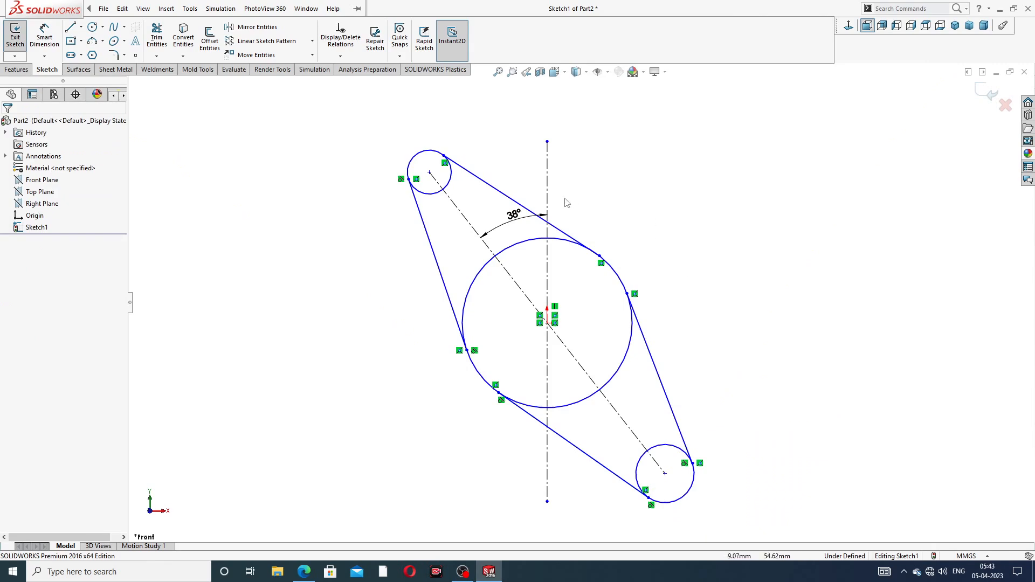
# Step: Check the flange sizes in the PDF drawing, and dimension the distance between the two small circles' centres as 104 mm
pyautogui.click(305, 573)
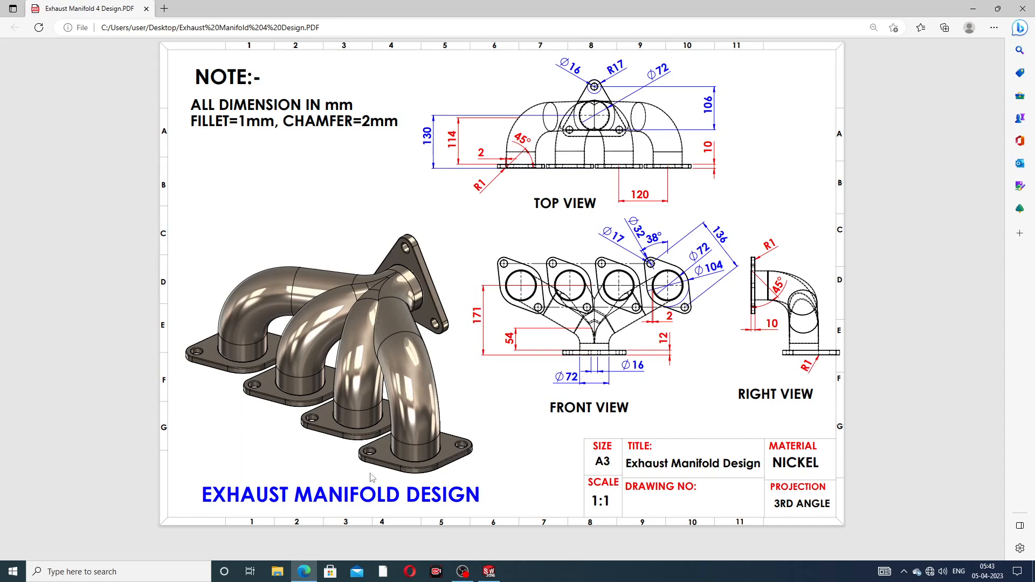
pyautogui.click(304, 573)
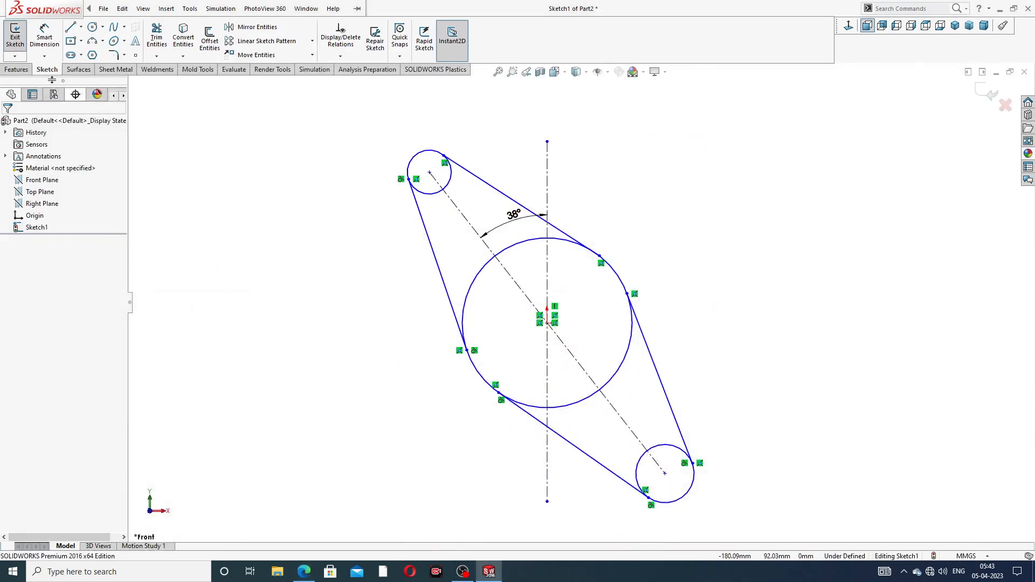
pyautogui.click(45, 36)
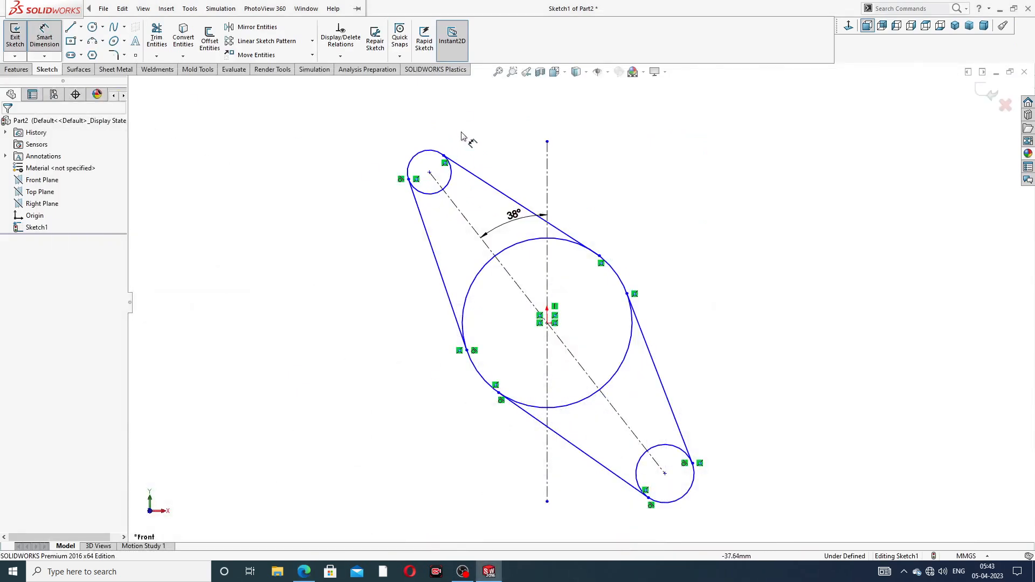
pyautogui.click(429, 172)
pyautogui.click(665, 474)
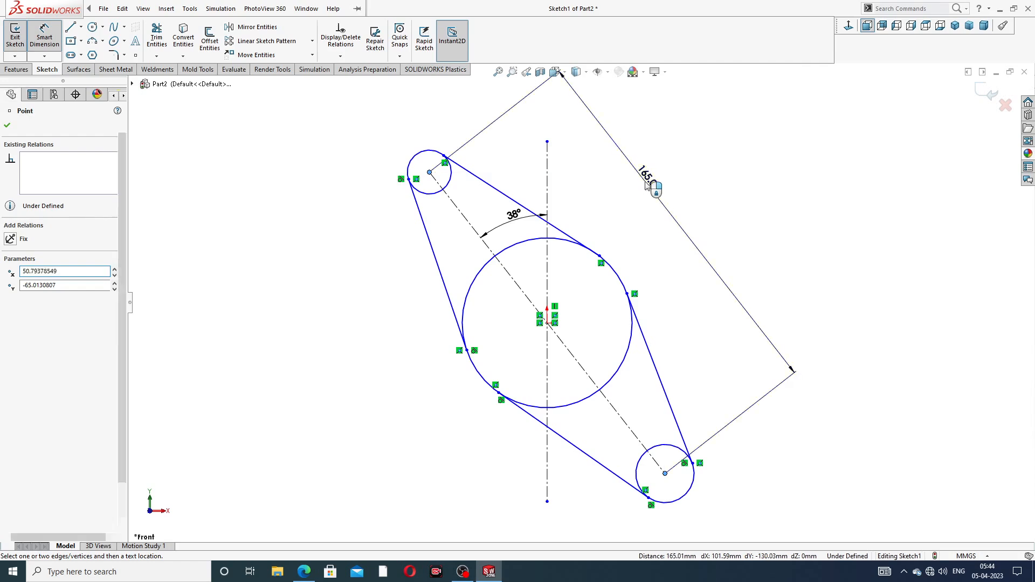
pyautogui.click(647, 184)
pyautogui.write('104')
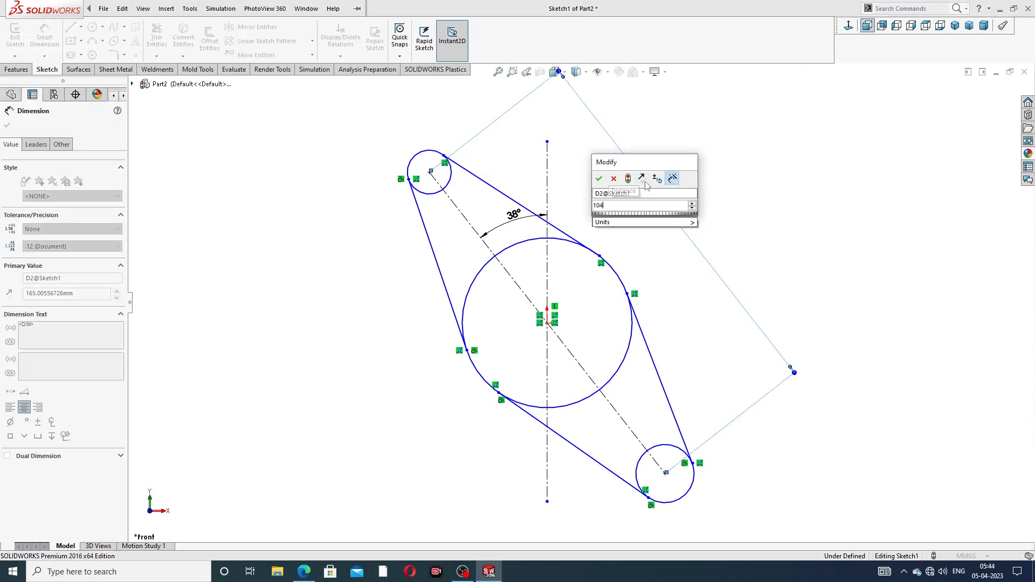
pyautogui.press('Return')
pyautogui.scroll(-2, 608, 278)
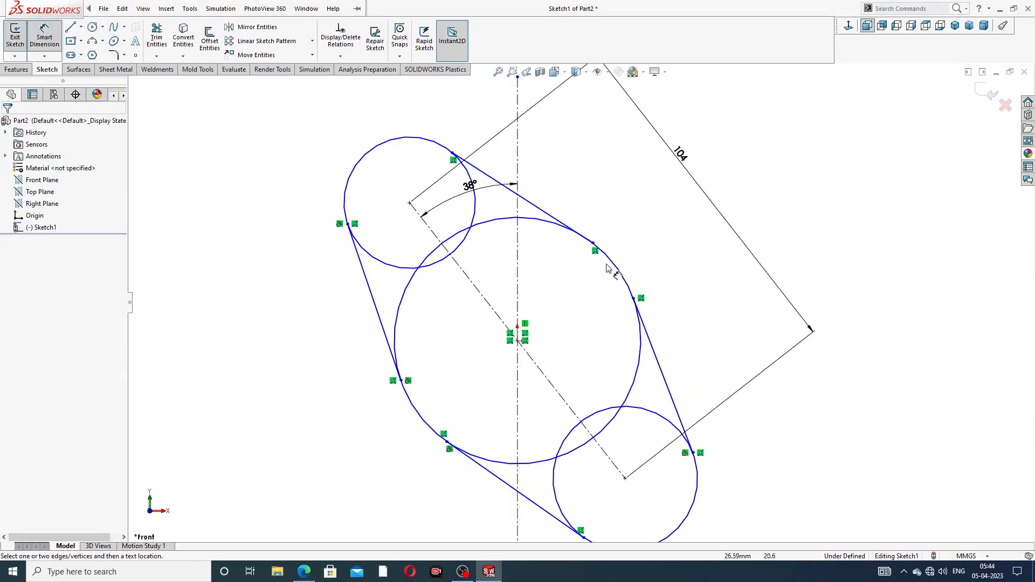
# Step: Dimension the upper small circle's diameter as 32 mm
pyautogui.click(469, 183)
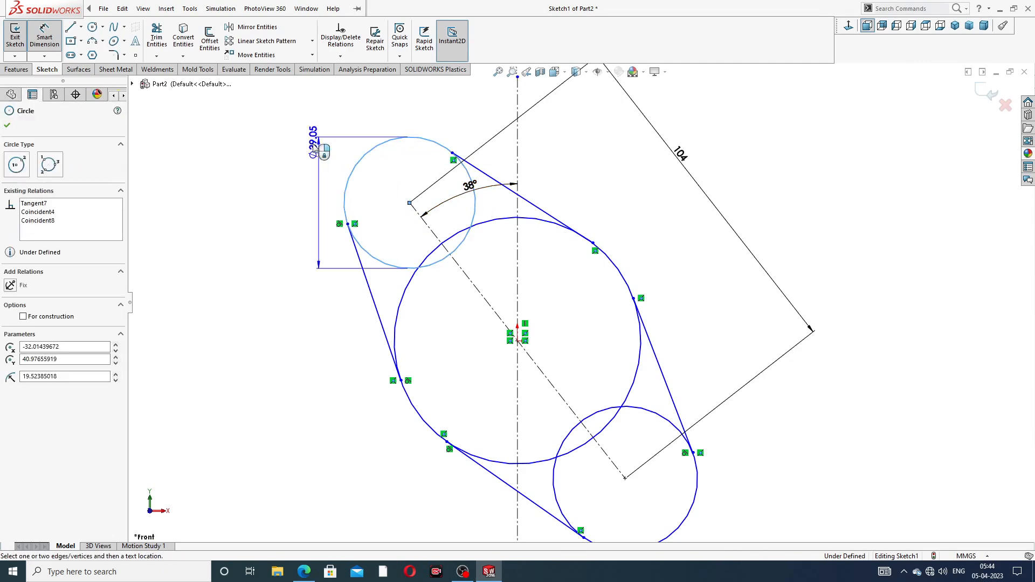
pyautogui.click(297, 132)
pyautogui.write('32')
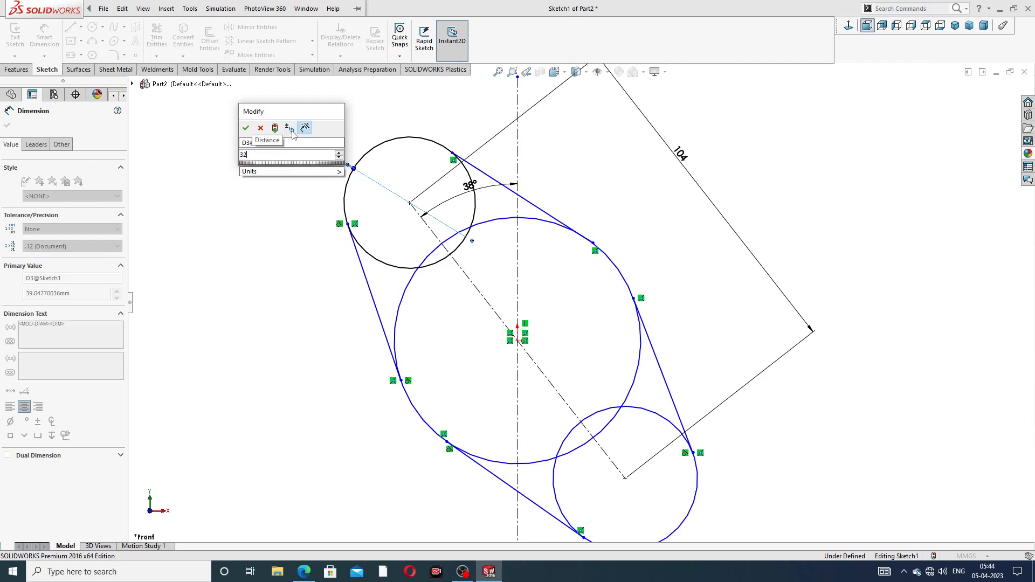
pyautogui.press('Return')
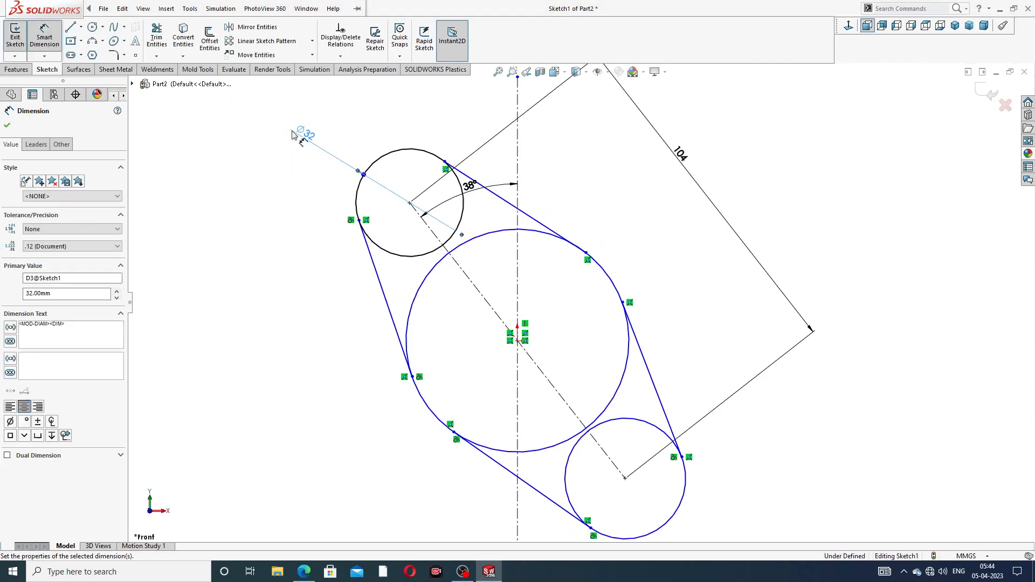
# Step: Dimension the large central circle's diameter as 104 mm and fit the whole sketch in view
pyautogui.click(551, 239)
pyautogui.click(652, 212)
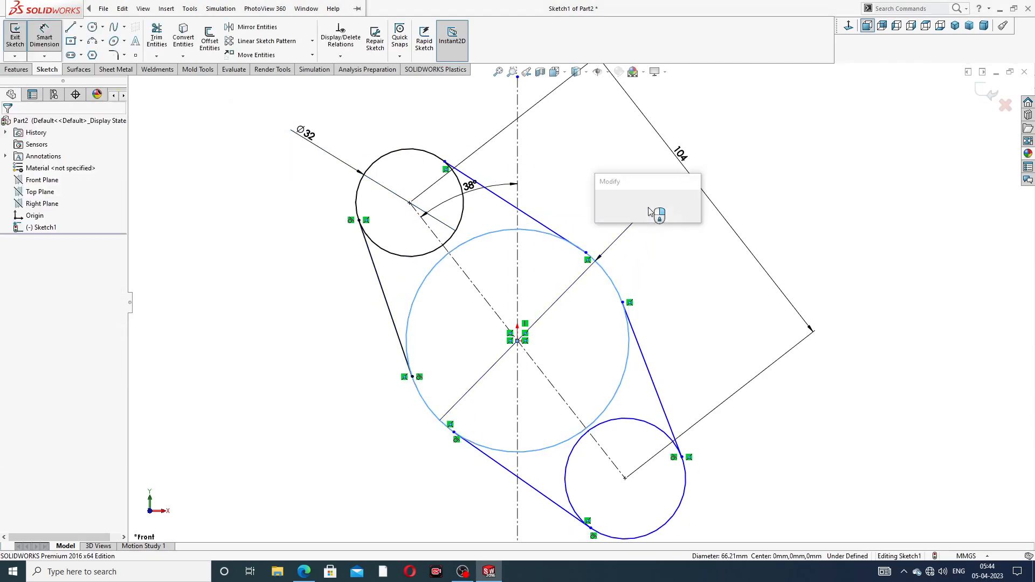
pyautogui.write('104')
pyautogui.press('Return')
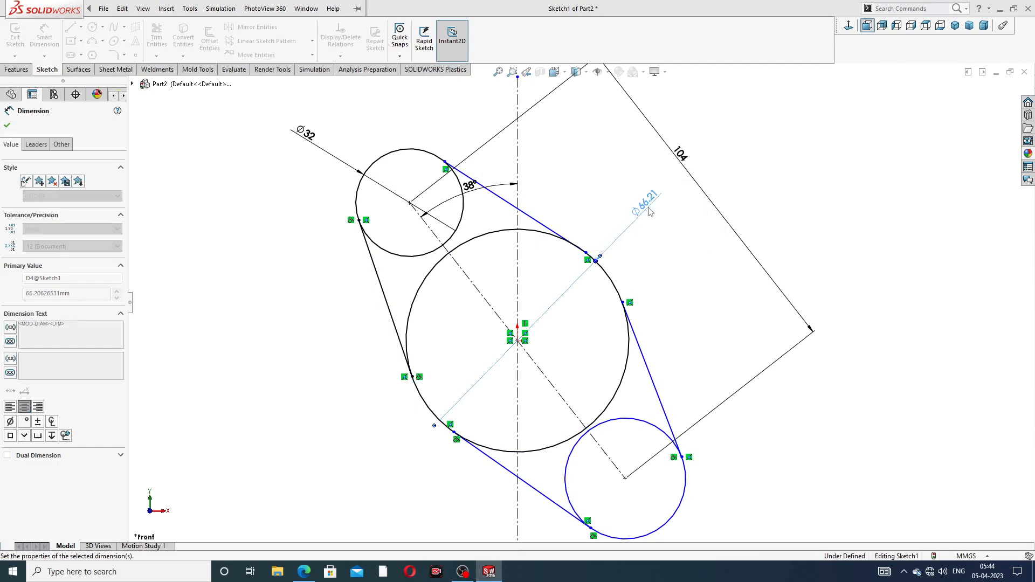
pyautogui.click(808, 165)
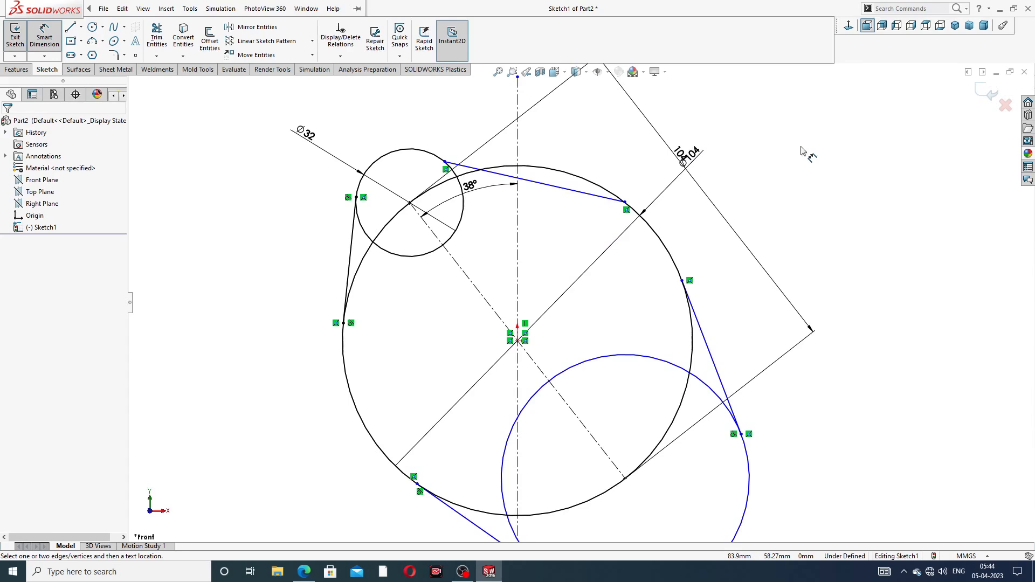
pyautogui.rightClick(808, 163)
pyautogui.click(825, 160)
pyautogui.press('f')
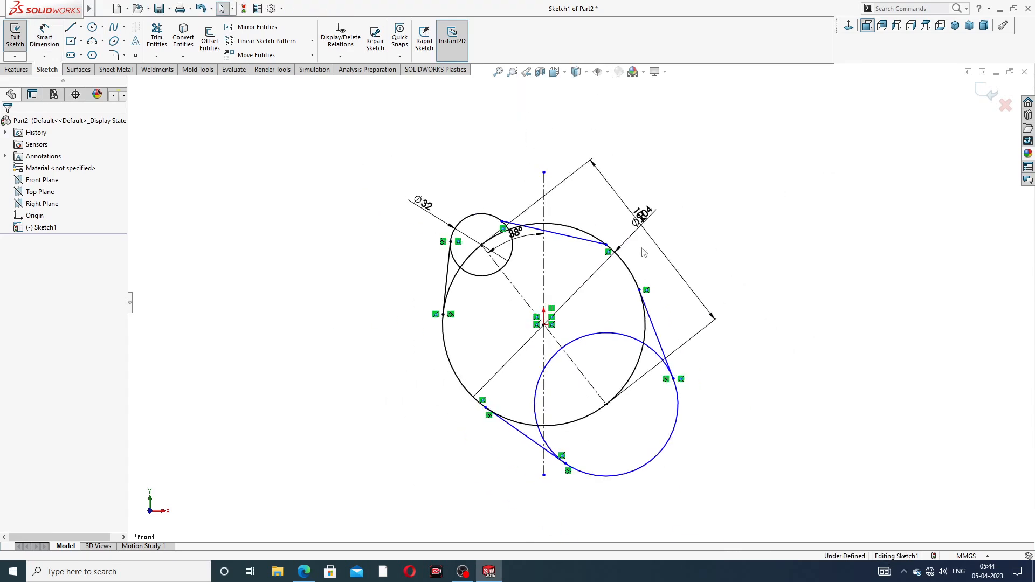
# Step: Make the lower small circle equal to the upper one with an equal relation
pyautogui.click(514, 254)
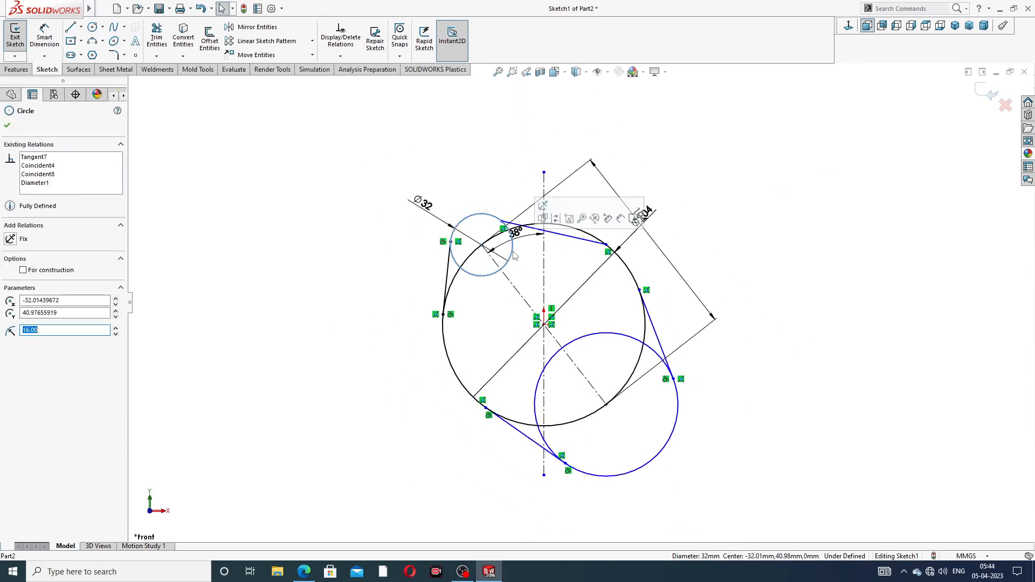
pyautogui.keyDown('ctrl'); pyautogui.click(625, 337); pyautogui.keyUp('ctrl')
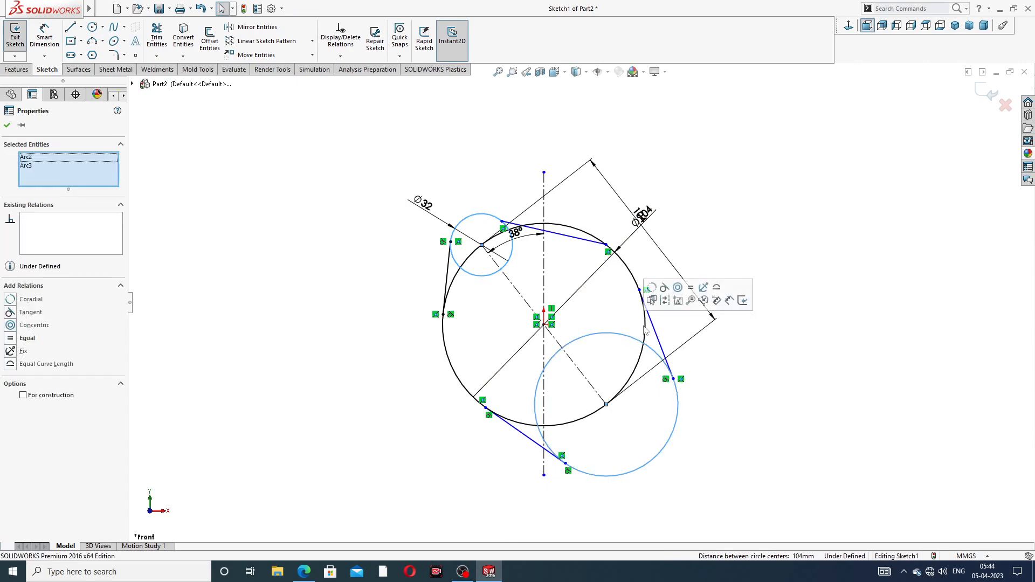
pyautogui.click(690, 287)
pyautogui.click(735, 227)
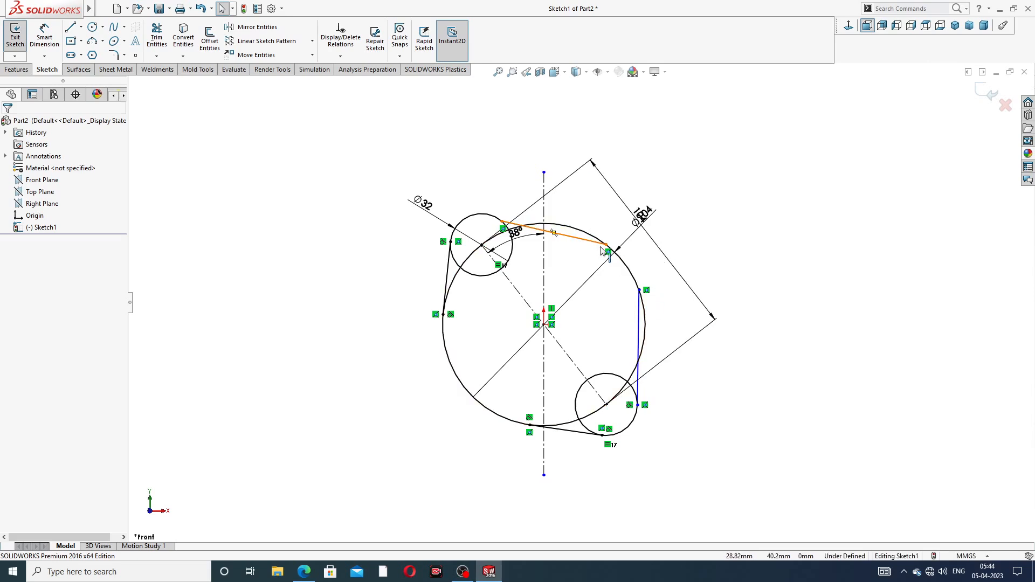
# Step: Make the upper connecting line tangent to the upper small circle
pyautogui.scroll(-3, 555, 227)
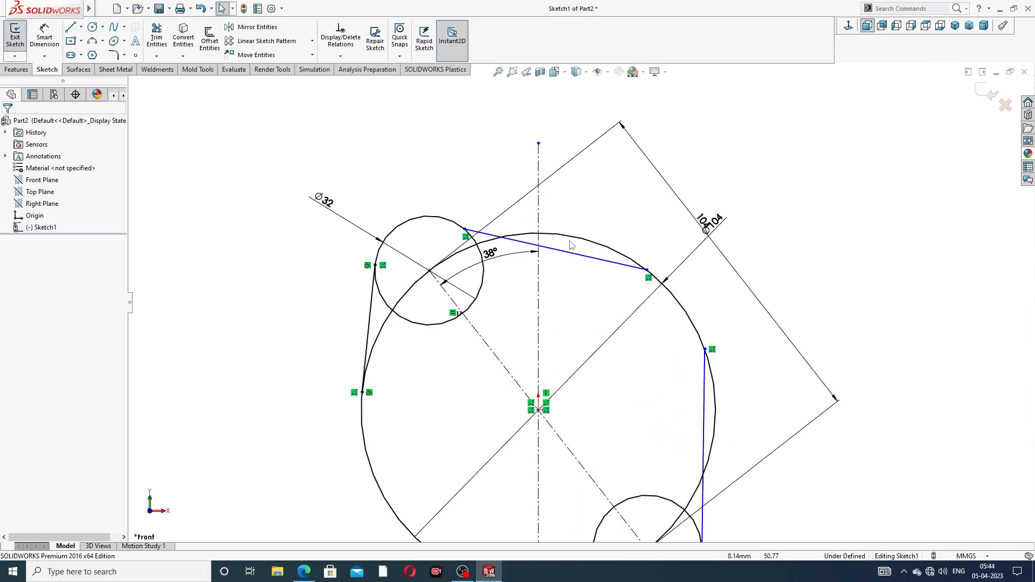
pyautogui.click(555, 250)
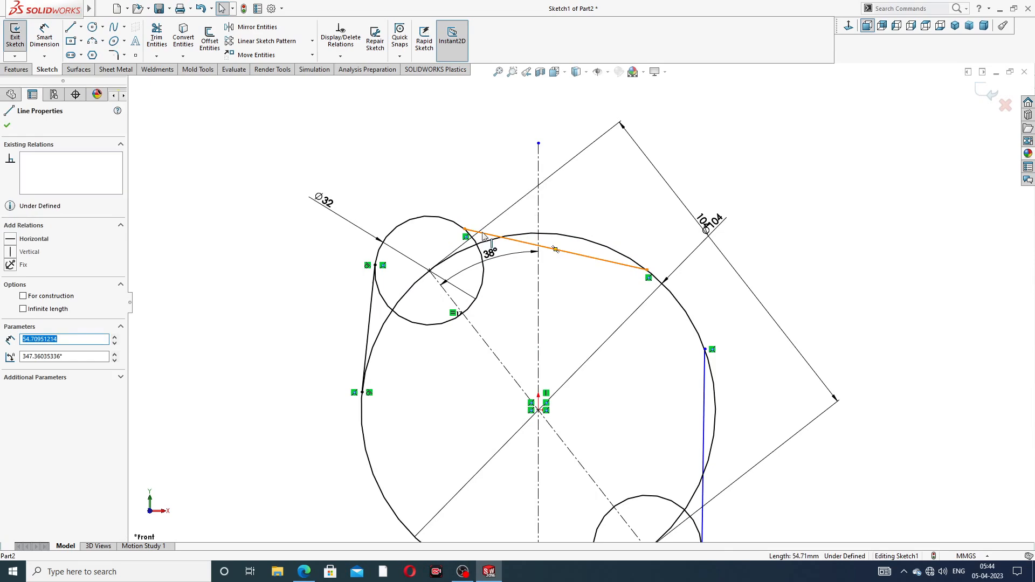
pyautogui.click(467, 186)
pyautogui.scroll(-4, 485, 255)
pyautogui.click(497, 222)
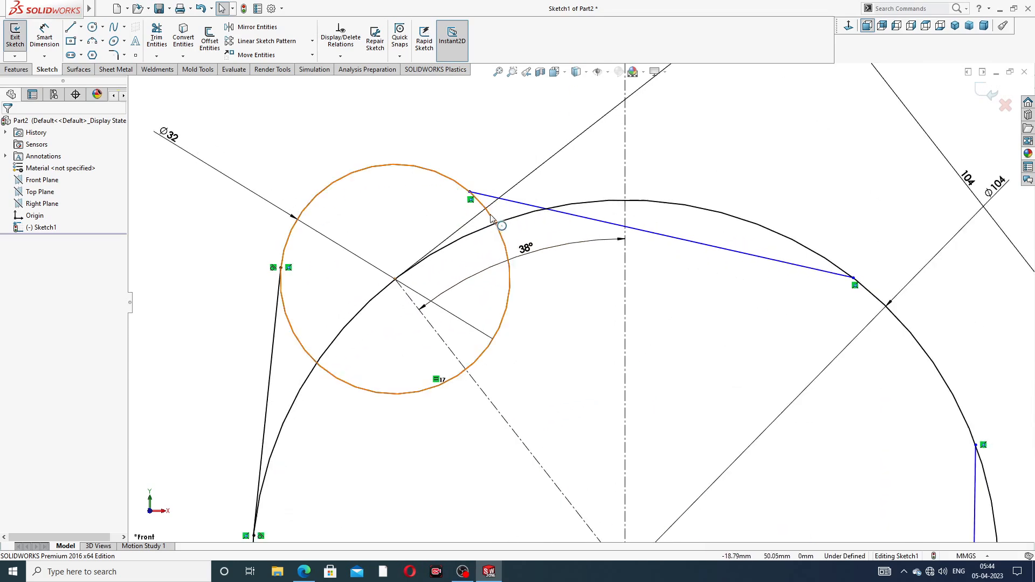
pyautogui.keyDown('ctrl'); pyautogui.click(663, 235); pyautogui.keyUp('ctrl')
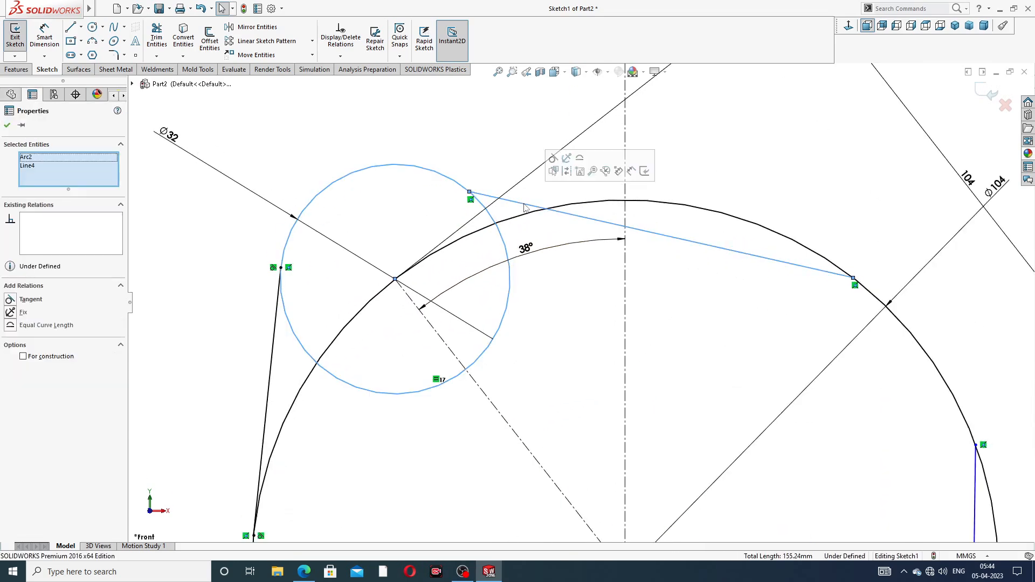
pyautogui.click(605, 297)
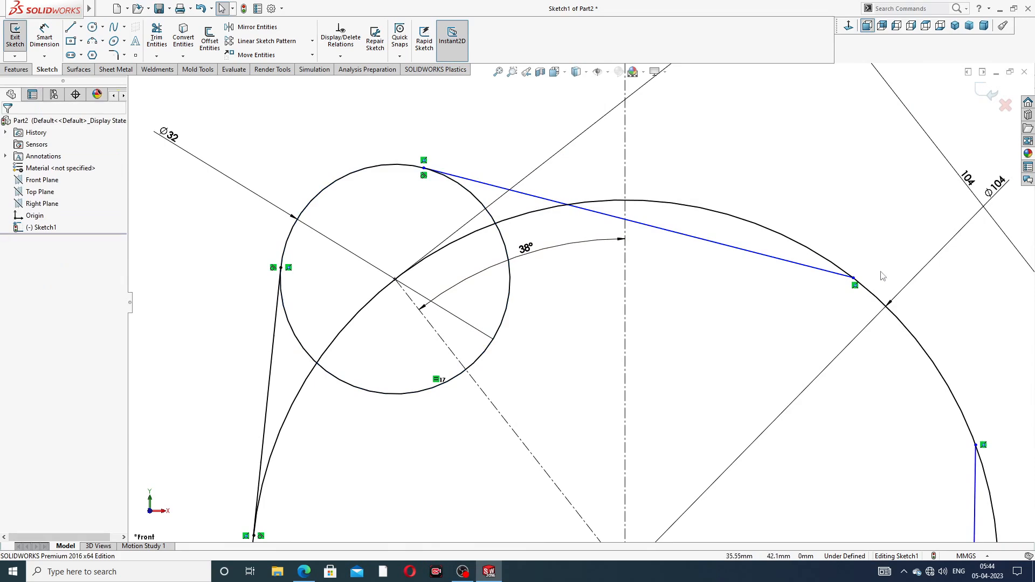
# Step: Make the upper connecting line tangent to the large central circle
pyautogui.click(814, 272)
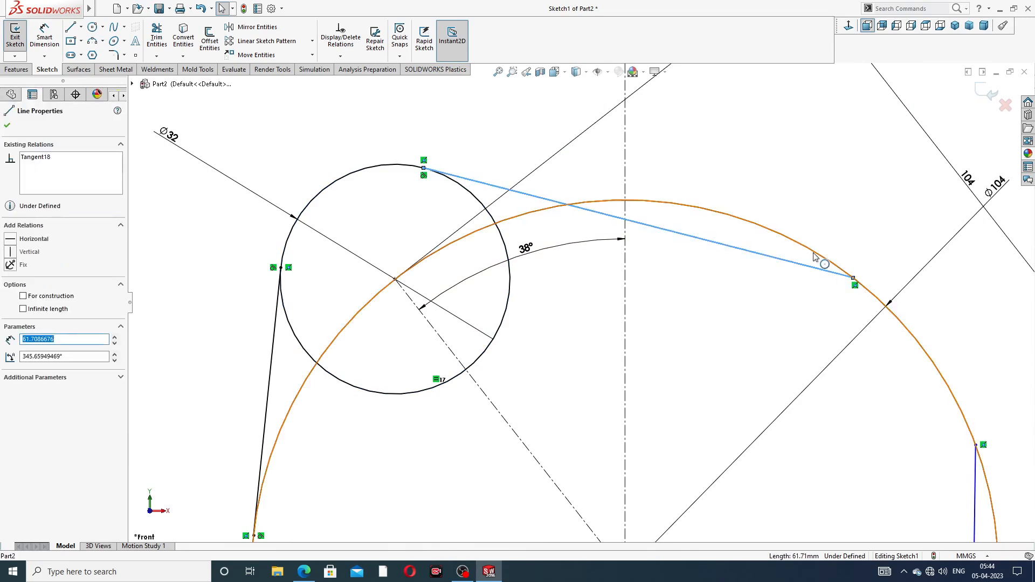
pyautogui.keyDown('ctrl'); pyautogui.click(819, 258); pyautogui.keyUp('ctrl')
pyautogui.click(842, 208)
pyautogui.scroll(6, 802, 296)
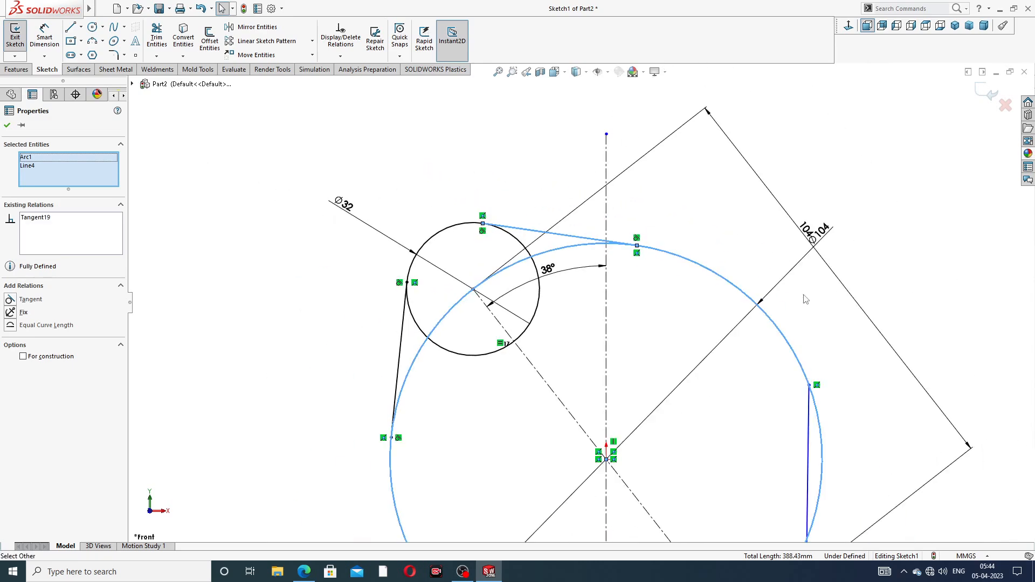
pyautogui.click(747, 412)
# Step: Make the connecting line above the lower small circle tangent to the large central circle
pyautogui.scroll(-4, 723, 413)
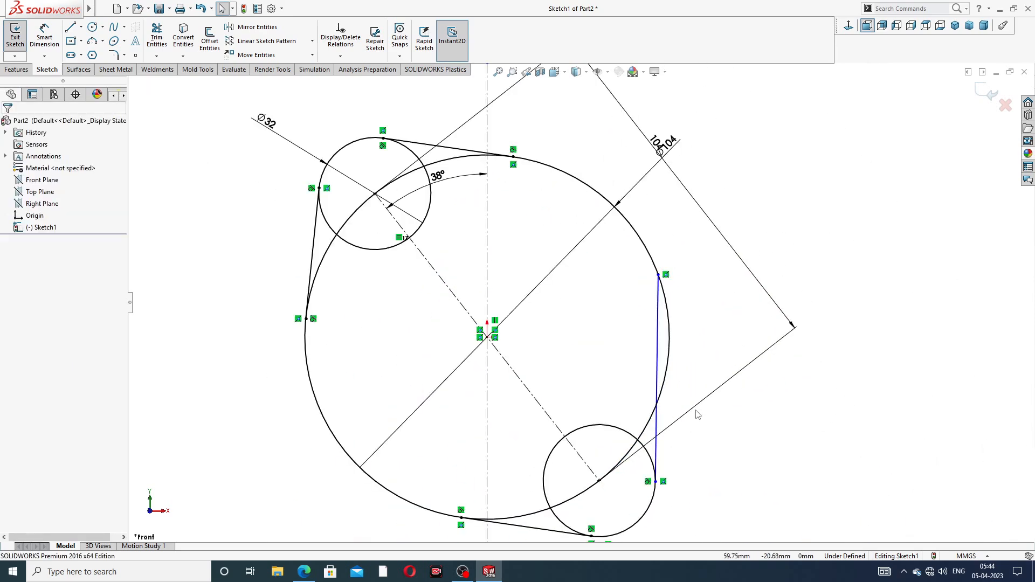
pyautogui.click(658, 344)
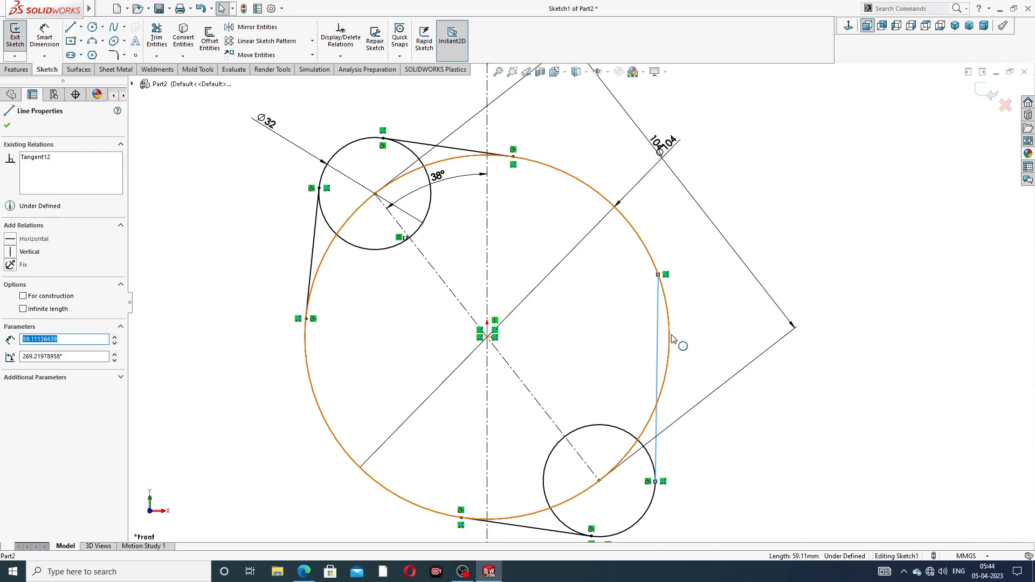
pyautogui.keyDown('ctrl'); pyautogui.click(672, 339); pyautogui.keyUp('ctrl')
pyautogui.click(701, 290)
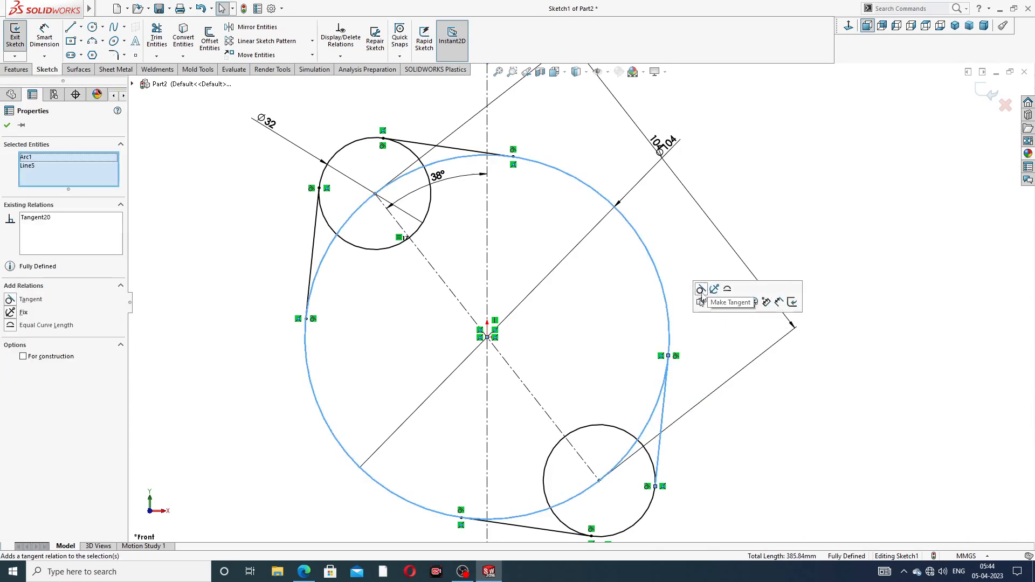
pyautogui.click(739, 388)
pyautogui.scroll(3, 684, 402)
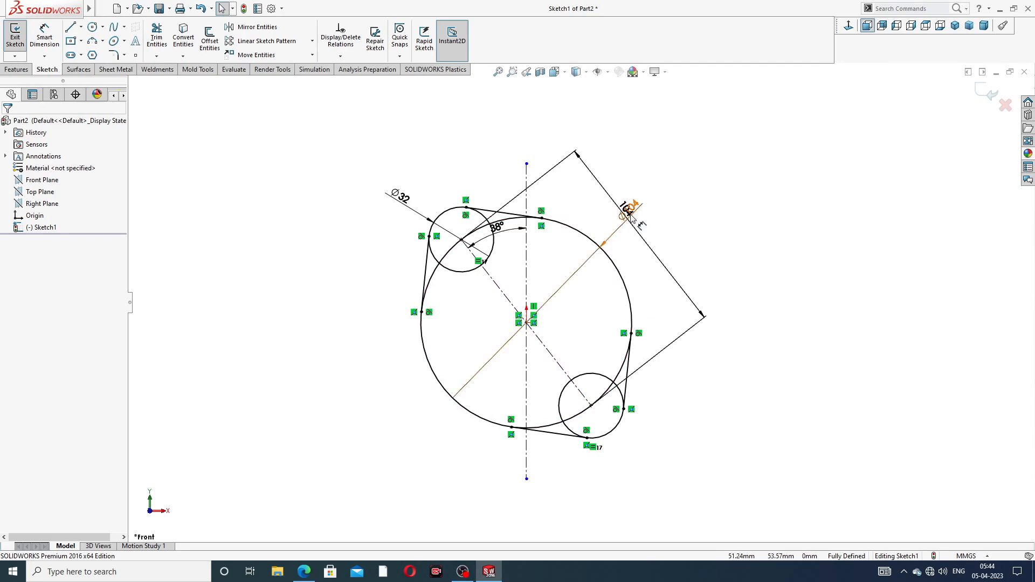
# Step: Move the overlapping diameter and centre-distance dimensions apart, and set the distance between the small circles' centres to 136 mm
pyautogui.moveTo(631, 206); pyautogui.dragTo(638, 201)
pyautogui.press('Escape')
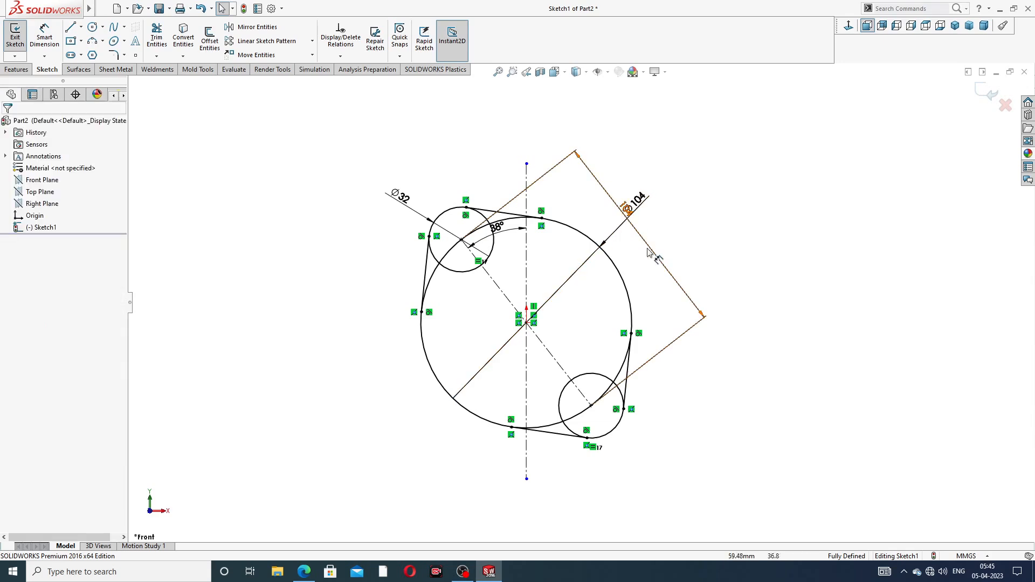
pyautogui.moveTo(654, 250); pyautogui.dragTo(659, 172)
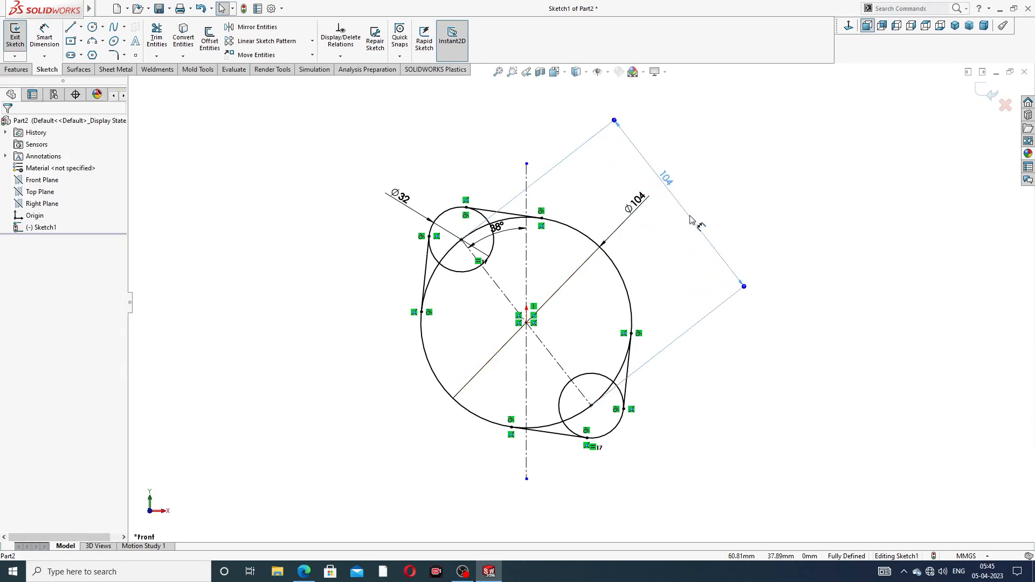
pyautogui.doubleClick(673, 183)
pyautogui.write('136')
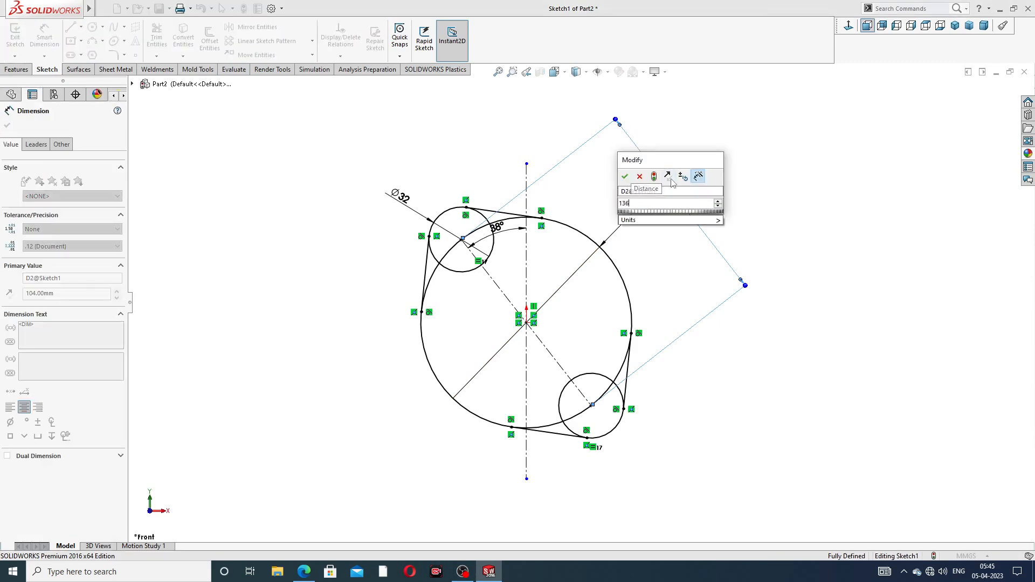
pyautogui.press('Return')
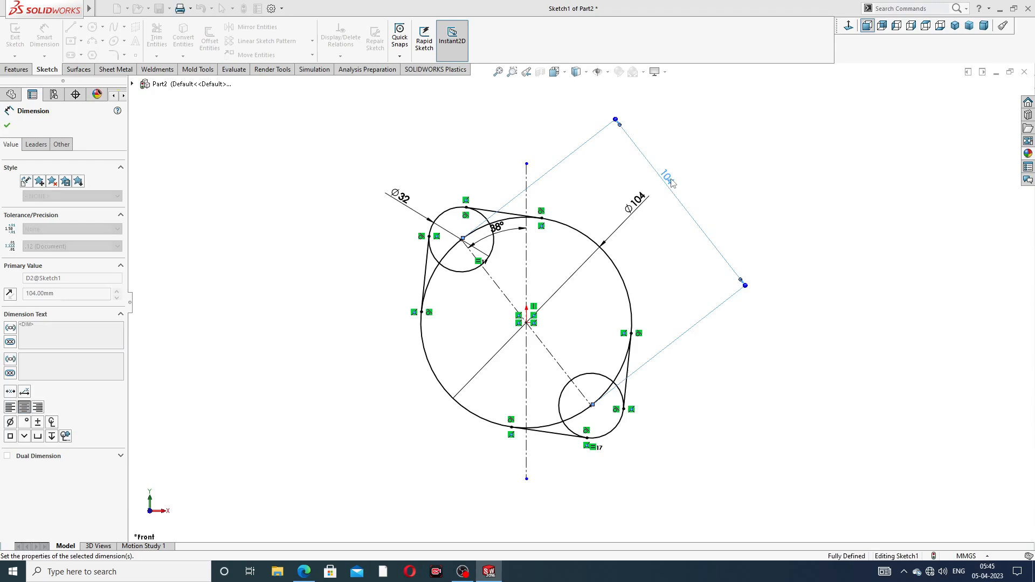
pyautogui.click(733, 180)
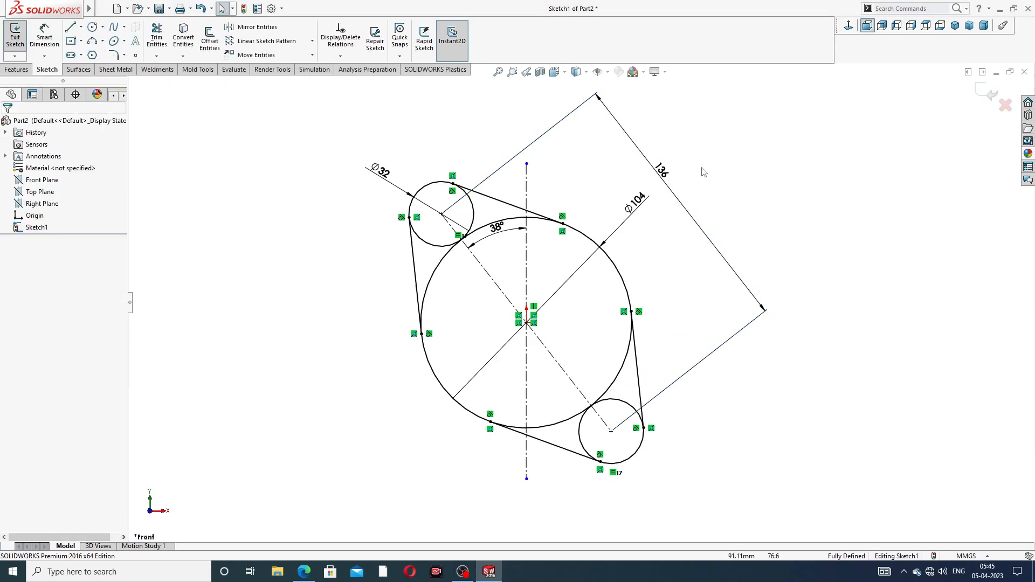
# Step: Reposition the 136 mm, 104 mm diameter and 38° dimensions so that their texts are clearly spaced
pyautogui.moveTo(662, 173); pyautogui.dragTo(638, 225)
pyautogui.click(699, 178)
pyautogui.click(723, 189)
pyautogui.moveTo(487, 236)
pyautogui.mouseDown()
pyautogui.moveTo(498, 227)
pyautogui.moveTo(507, 235)
pyautogui.moveTo(496, 242)
pyautogui.mouseUp()
pyautogui.click(779, 178)
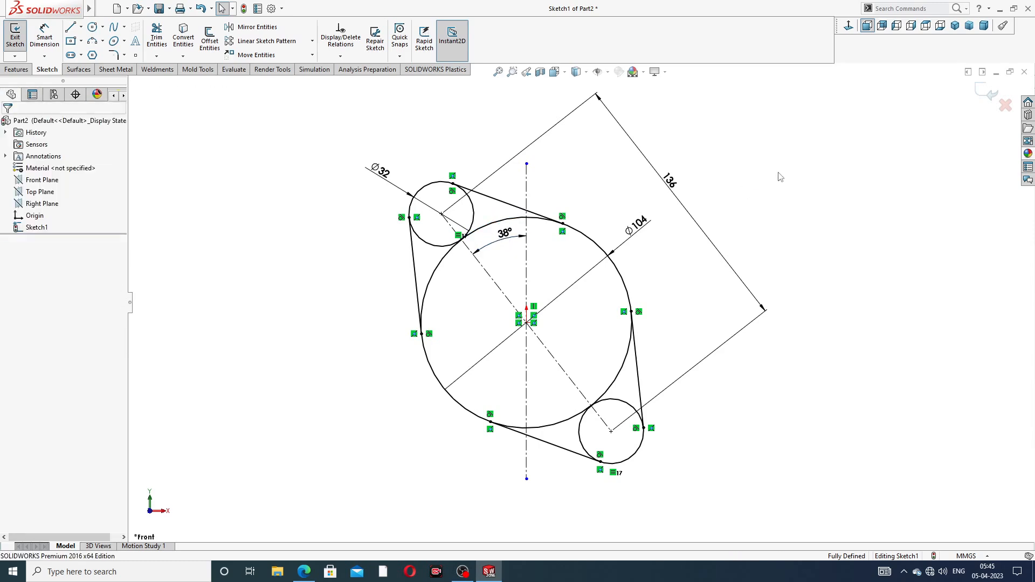
# Step: Power-trim the inner arcs of both small circles and the large circle's arcs enclosed by the flange outline
pyautogui.click(157, 41)
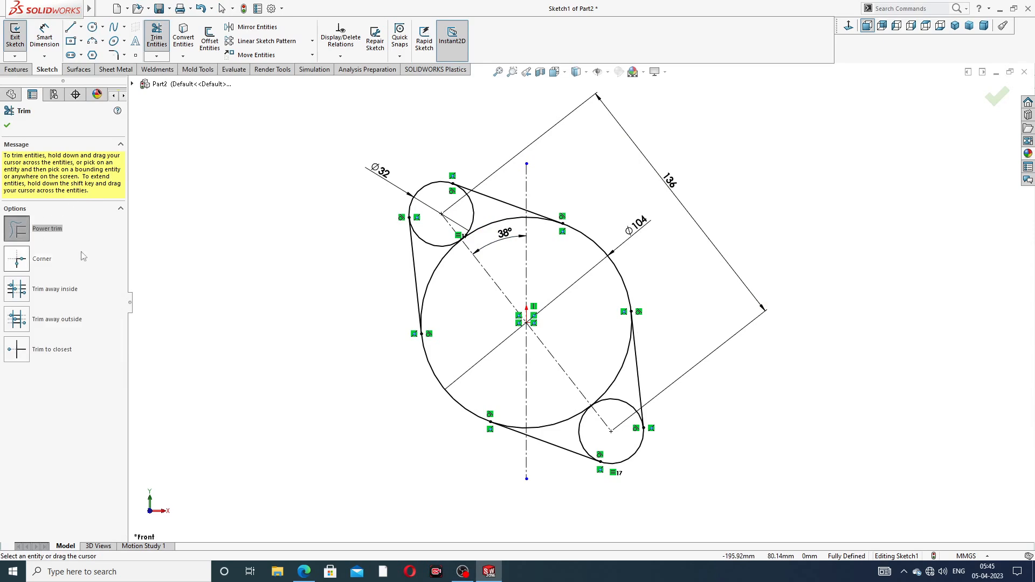
pyautogui.scroll(-2, 418, 278)
pyautogui.moveTo(460, 276)
pyautogui.mouseDown()
pyautogui.moveTo(432, 259)
pyautogui.moveTo(513, 231)
pyautogui.moveTo(490, 213)
pyautogui.mouseUp()
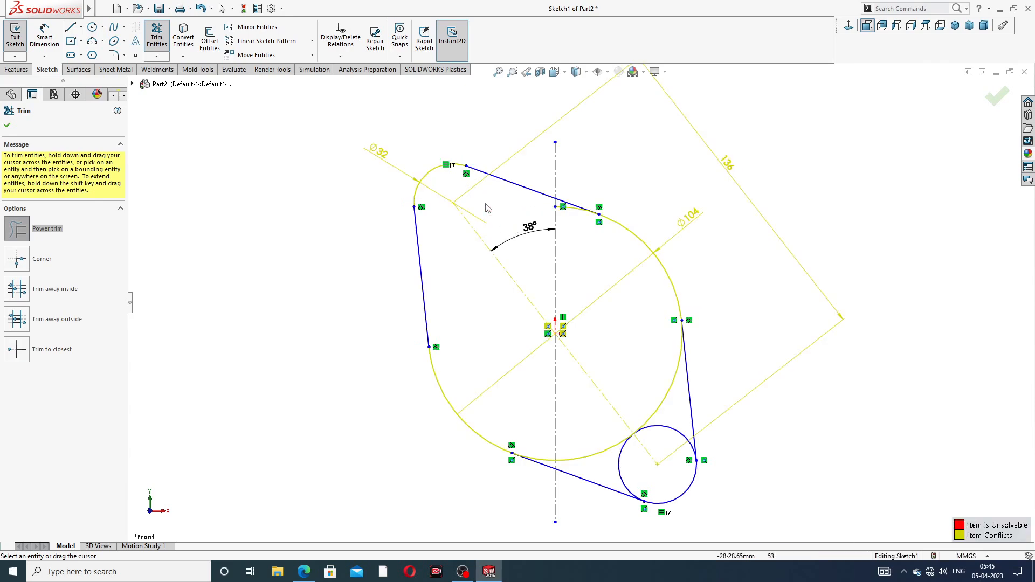
pyautogui.moveTo(604, 438); pyautogui.dragTo(652, 436)
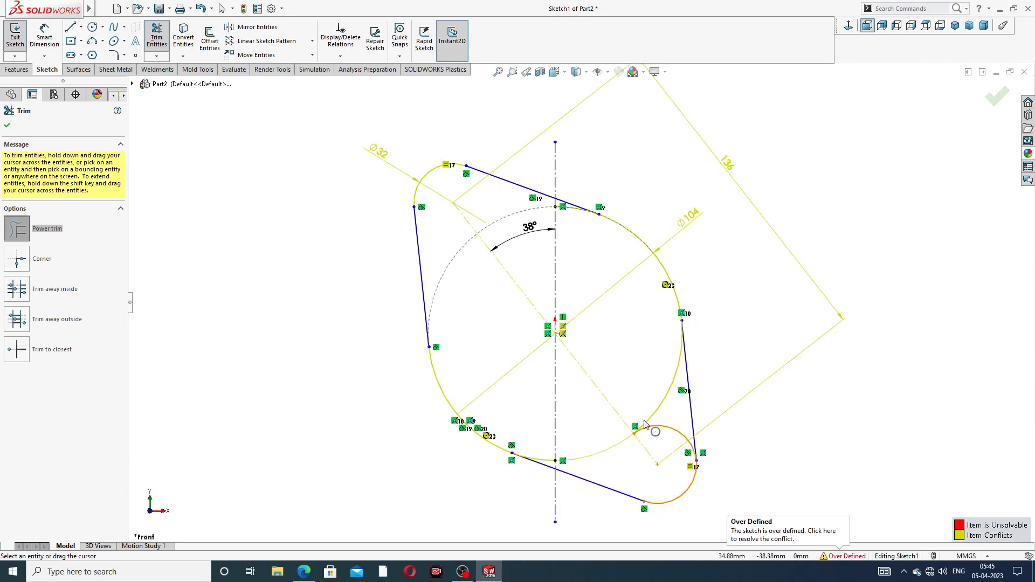
# Step: Trim the short leftover arcs of the large circle beyond its tangent points and finish trimming the flange outline
pyautogui.scroll(-5, 571, 226)
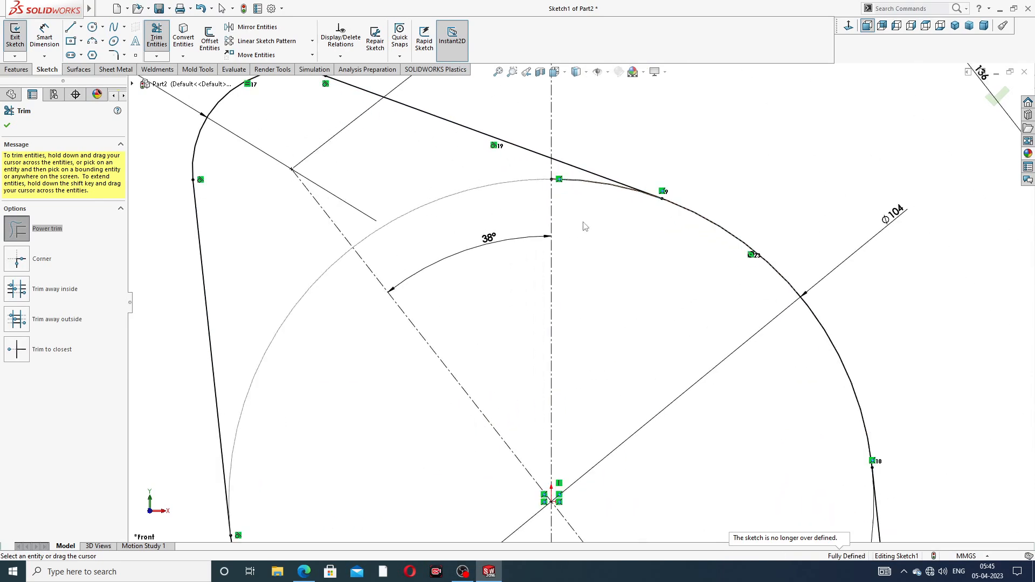
pyautogui.scroll(4, 589, 181)
pyautogui.scroll(-8, 586, 350)
pyautogui.scroll(2, 534, 242)
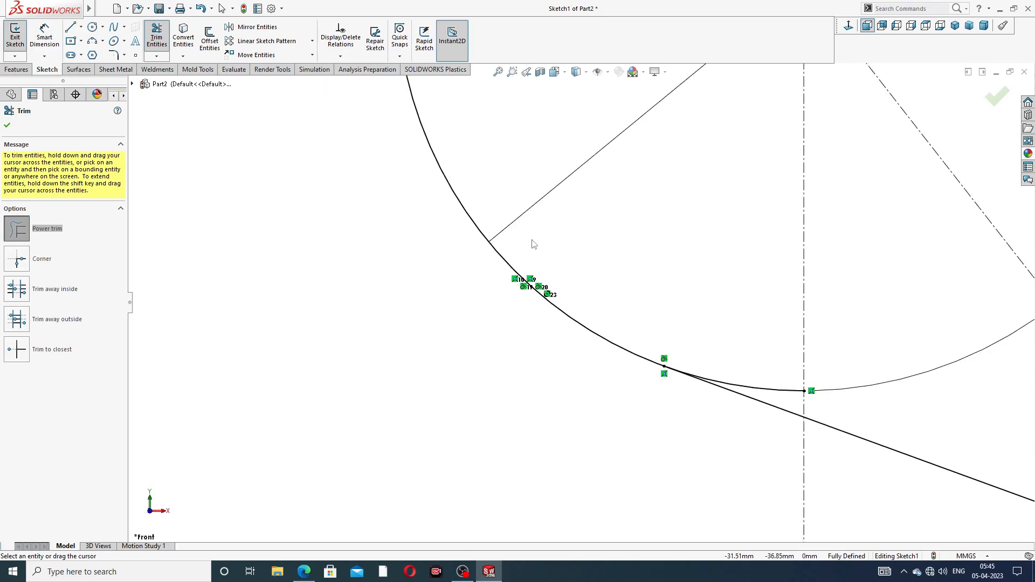
pyautogui.scroll(2, 644, 296)
pyautogui.scroll(-3, 668, 306)
pyautogui.moveTo(674, 343); pyautogui.dragTo(674, 387)
pyautogui.scroll(5, 709, 211)
pyautogui.scroll(3, 712, 210)
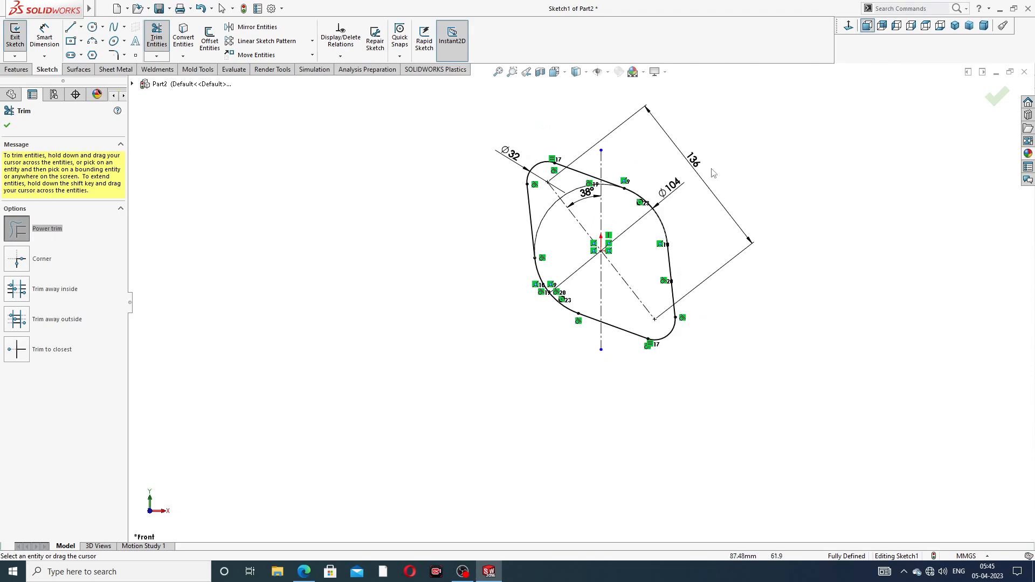
pyautogui.scroll(-2, 597, 215)
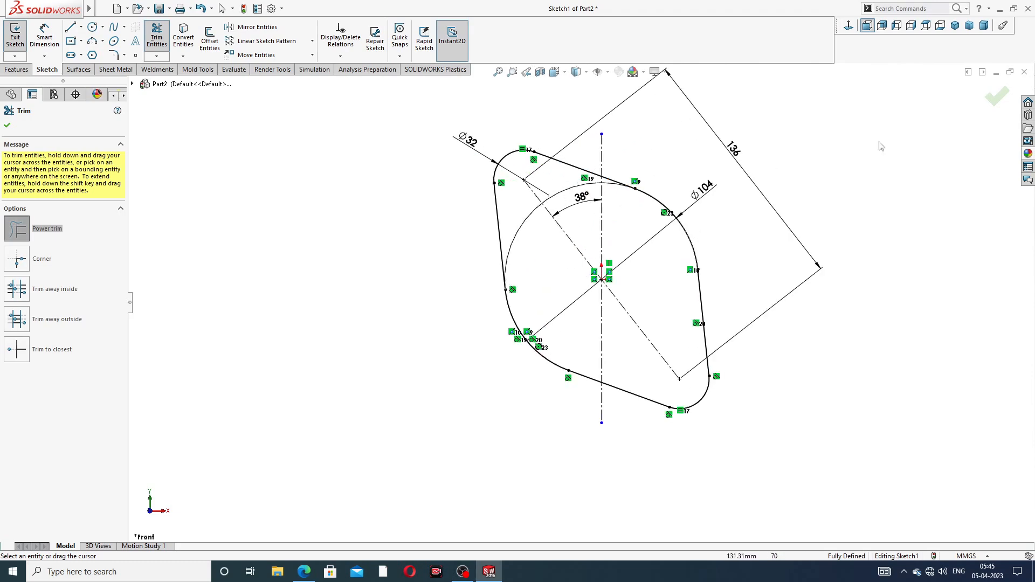
pyautogui.click(997, 97)
pyautogui.scroll(-2, 631, 236)
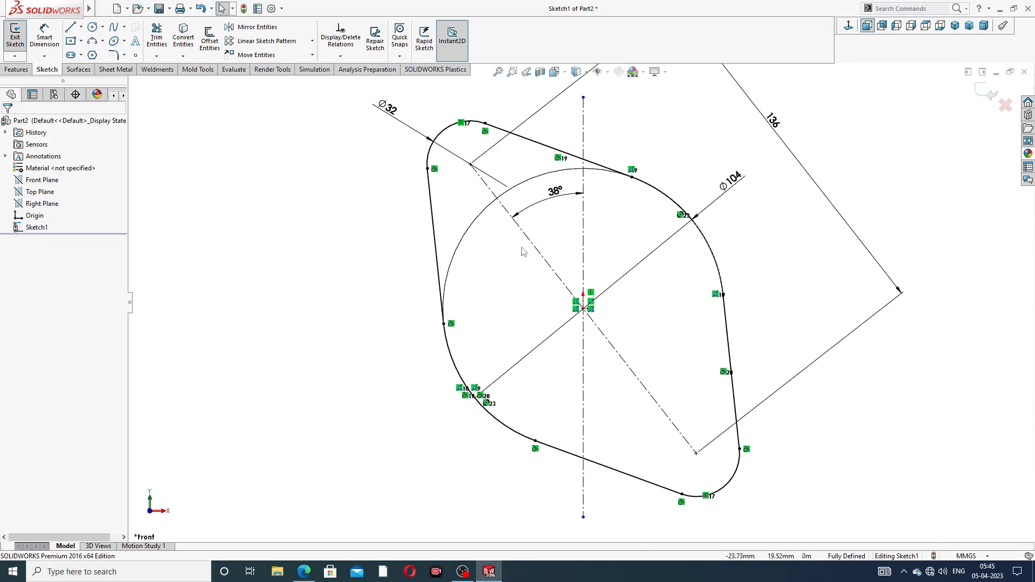
# Step: Check the flange thickness in the PDF drawing and extrude the outline as a 10 mm blind boss
pyautogui.click(25, 70)
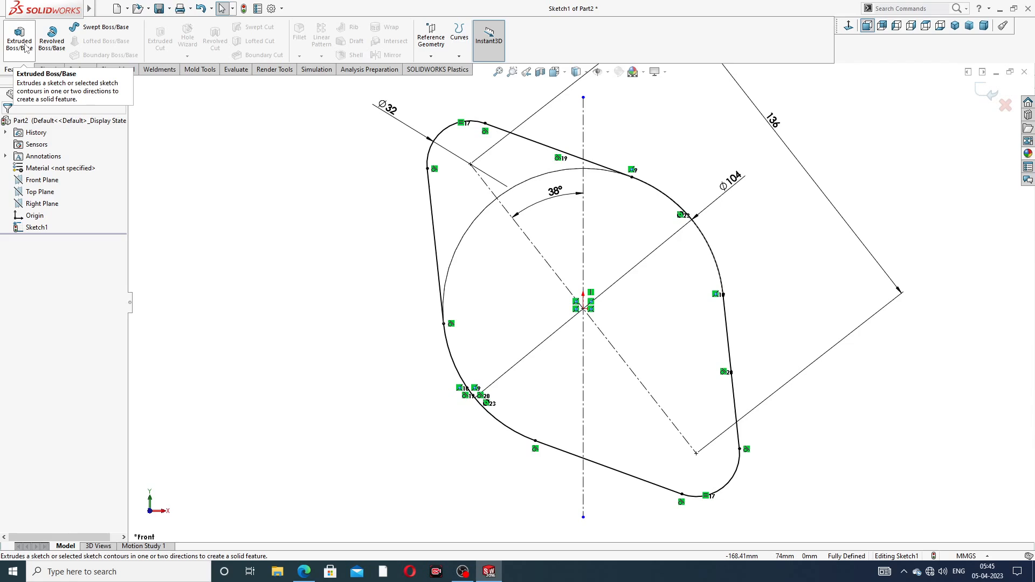
pyautogui.click(22, 39)
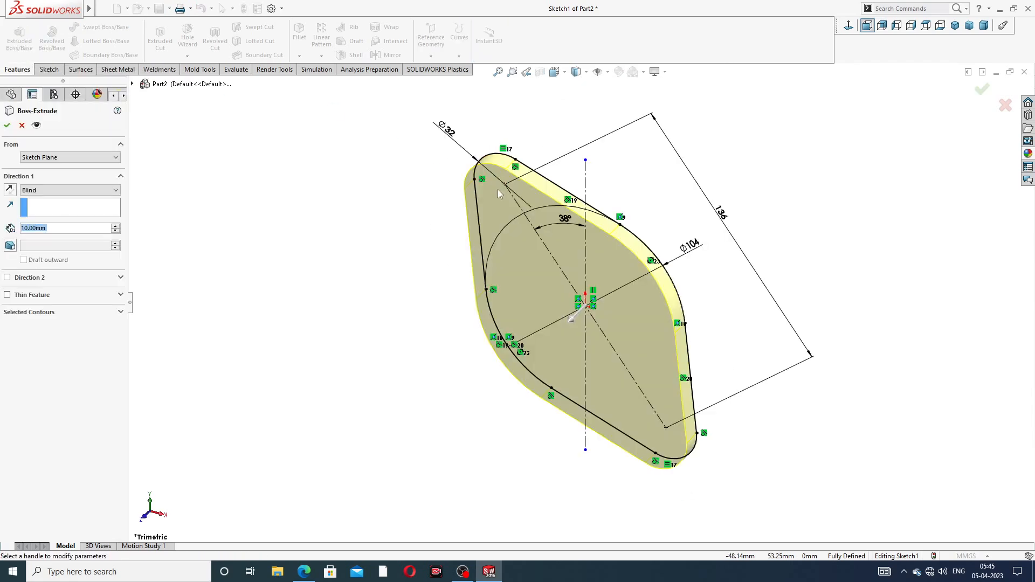
pyautogui.click(303, 573)
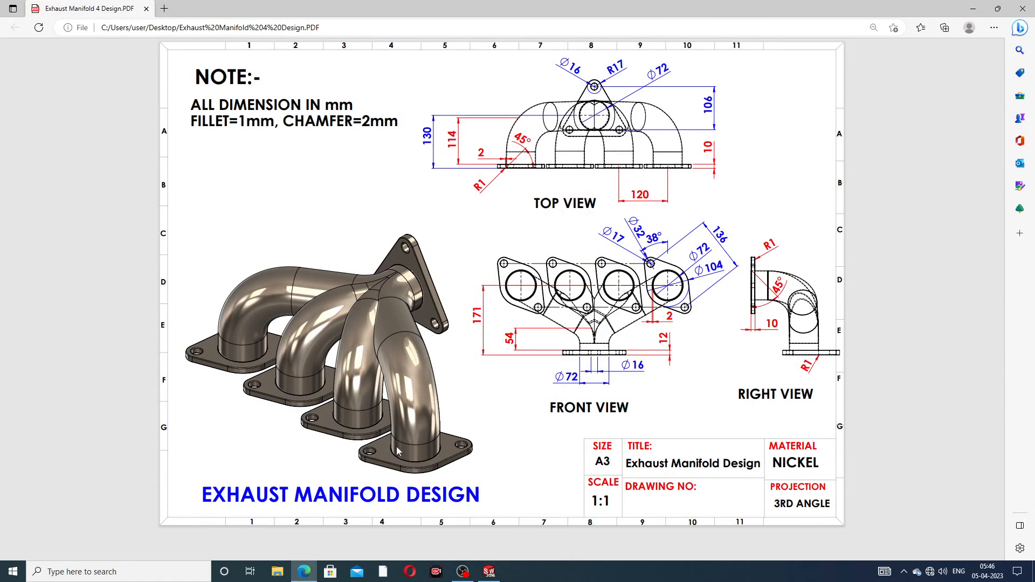
pyautogui.click(303, 571)
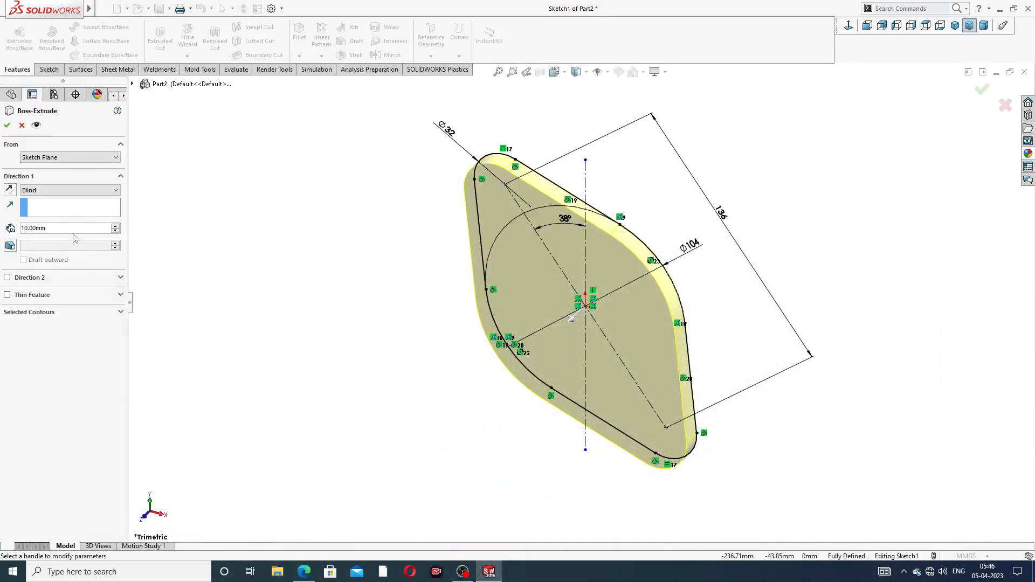
pyautogui.click(7, 126)
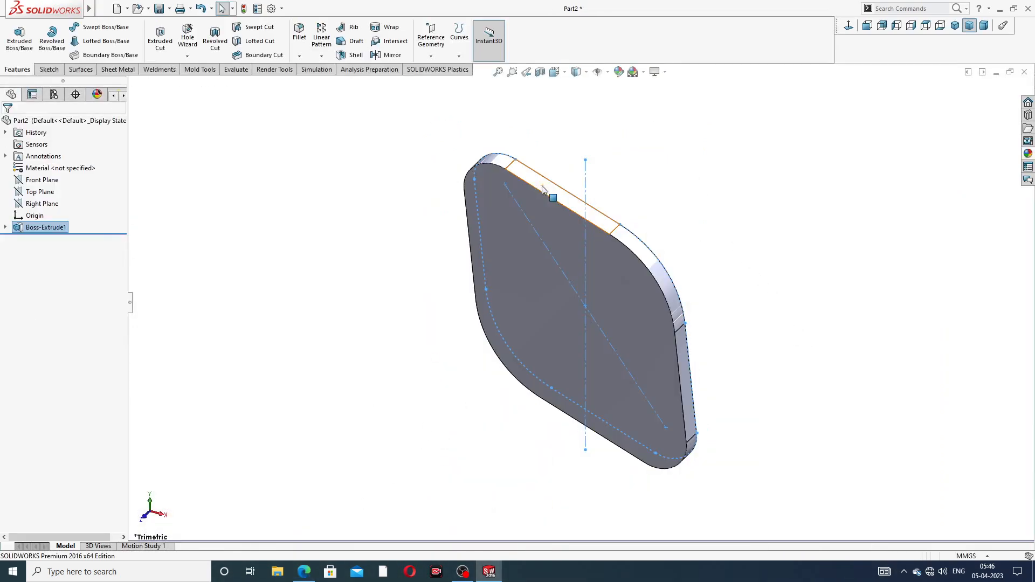
# Step: Start a sketch on the flange's front face and draw a circle about 14 mm in diameter, concentric with the upper rounded corner
pyautogui.moveTo(629, 263); pyautogui.dragTo(615, 201, button='middle')
pyautogui.click(555, 244)
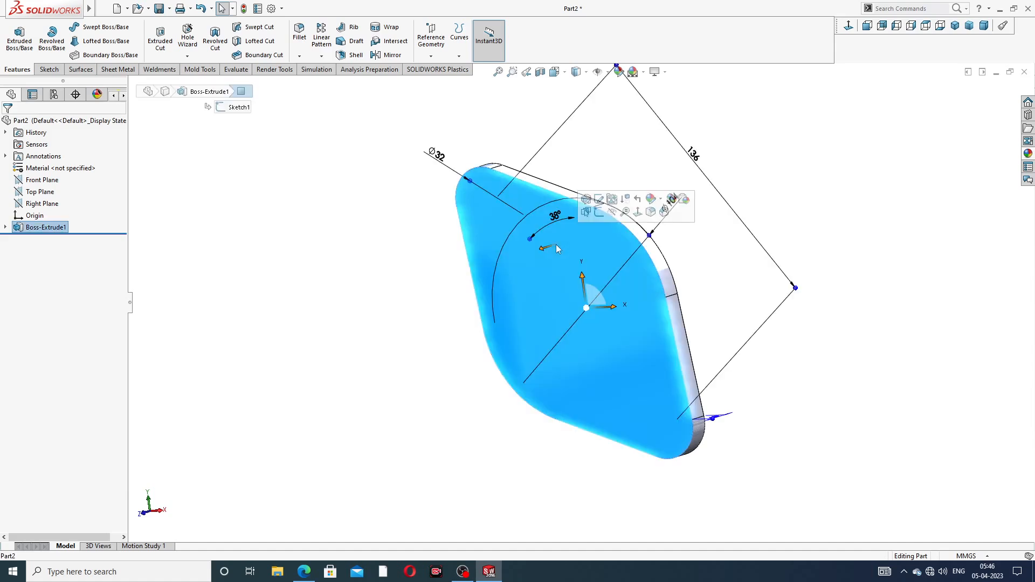
pyautogui.click(599, 214)
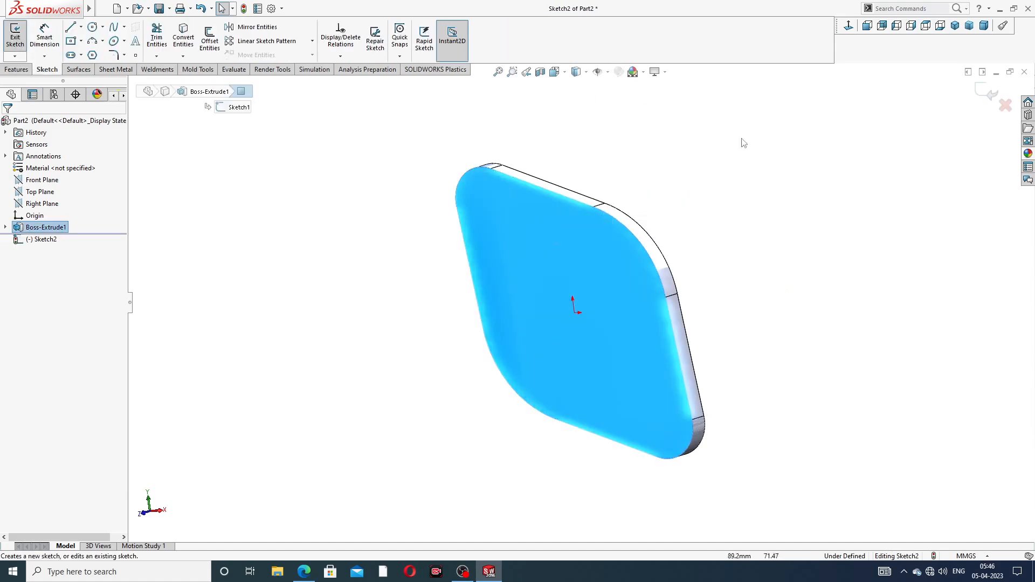
pyautogui.click(848, 27)
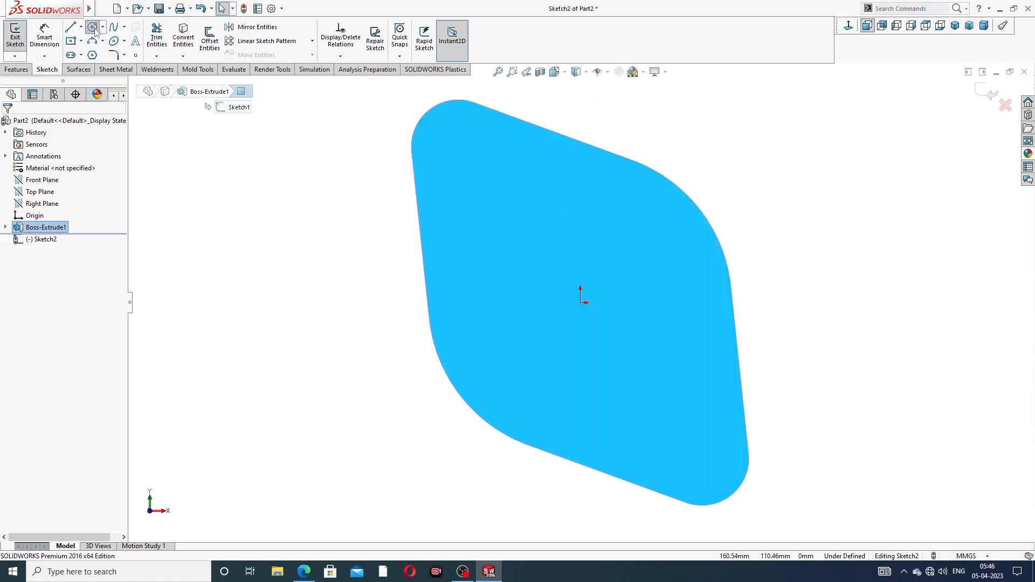
pyautogui.click(94, 28)
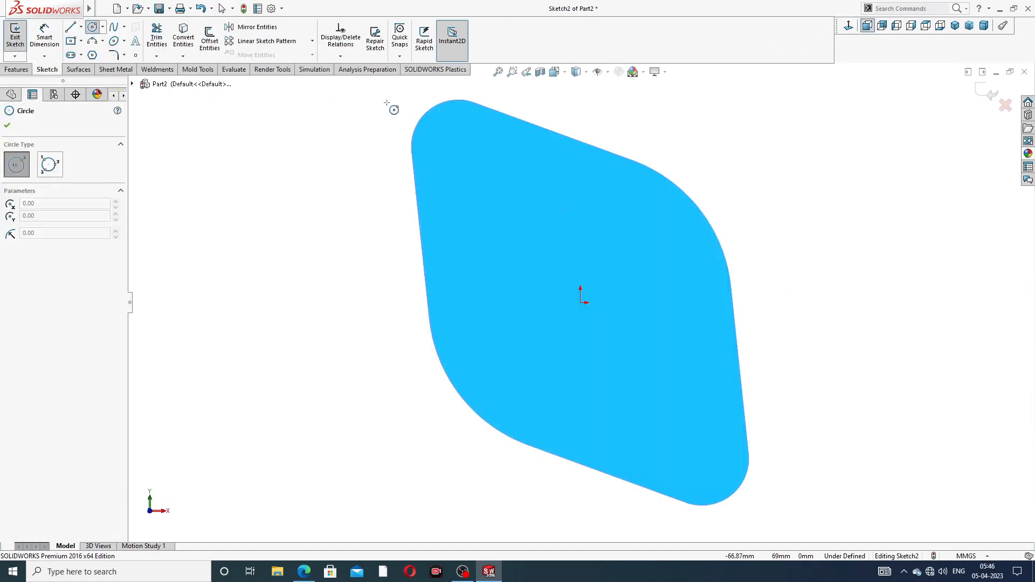
pyautogui.click(457, 147)
pyautogui.click(474, 135)
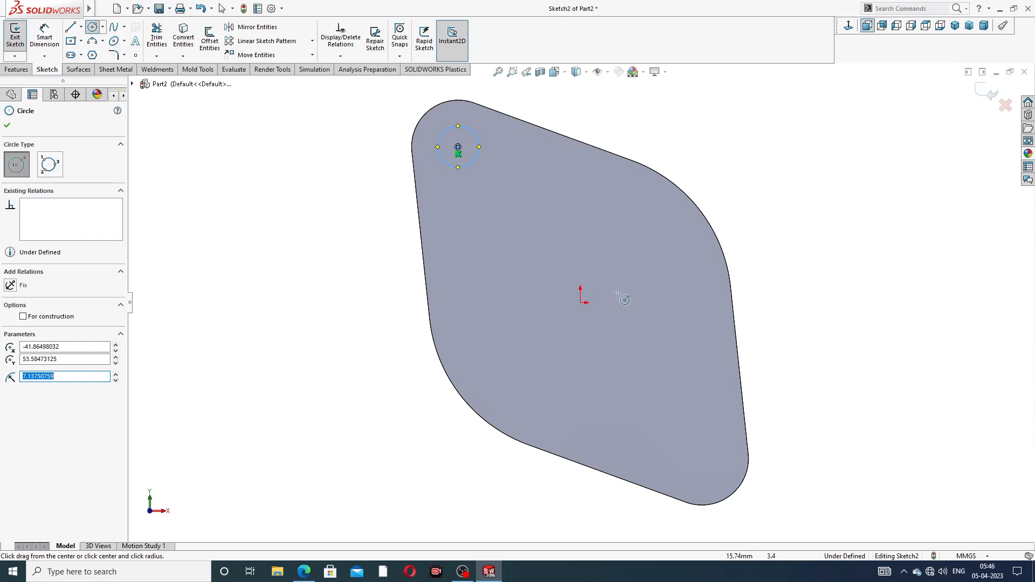
# Step: Draw a circle about 44 mm in diameter centred on the origin and another concentric with the flange's lower rounded corner
pyautogui.click(580, 303)
pyautogui.click(601, 243)
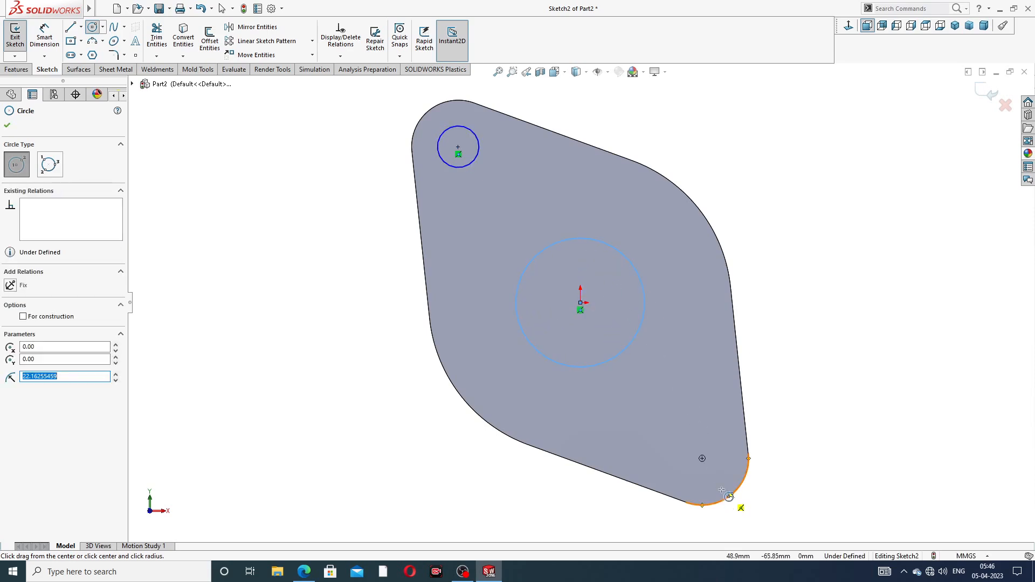
pyautogui.click(702, 459)
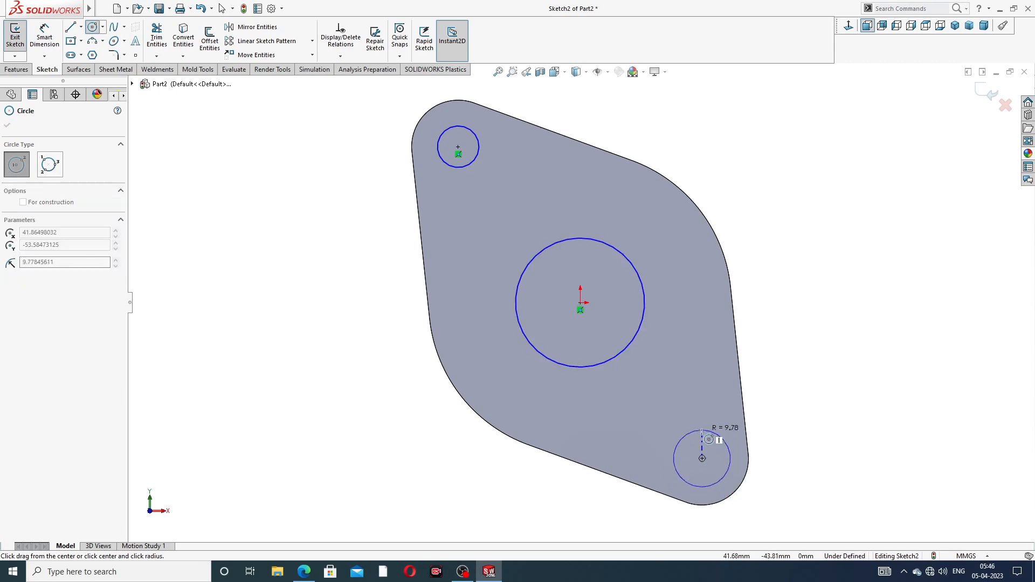
pyautogui.click(714, 436)
pyautogui.rightClick(779, 324)
pyautogui.click(803, 330)
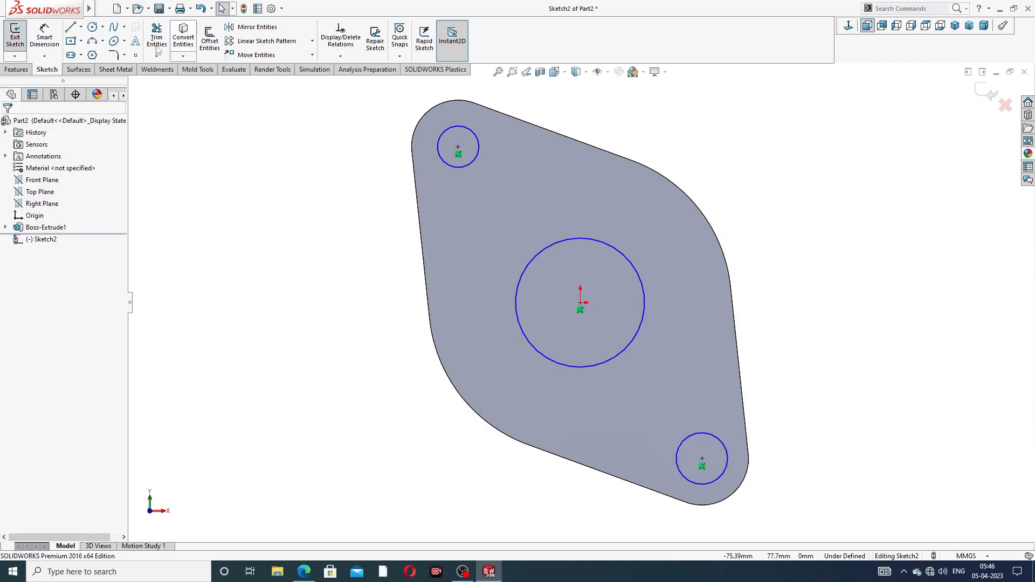
pyautogui.click(44, 37)
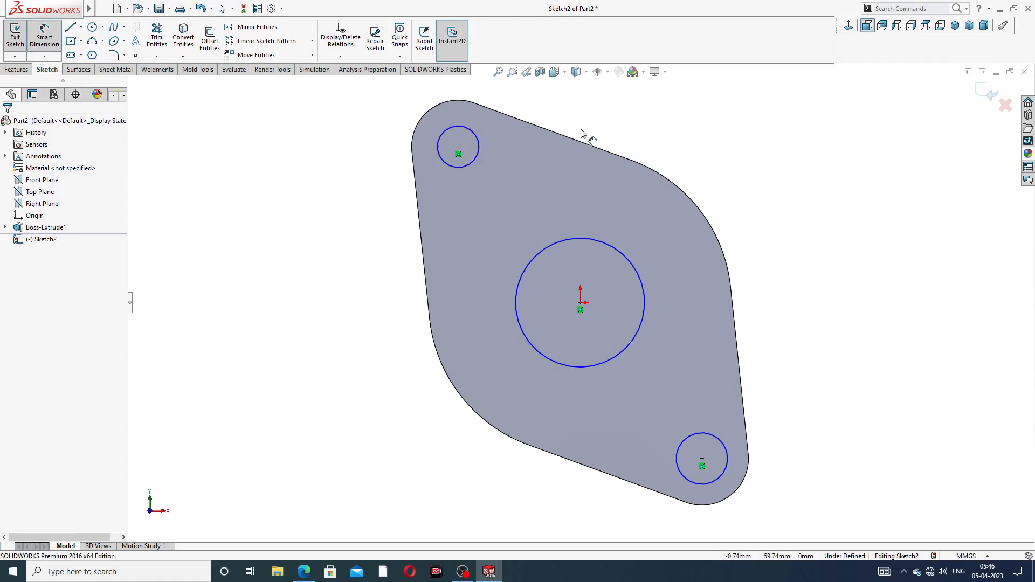
pyautogui.rightClick(673, 140)
pyautogui.click(700, 160)
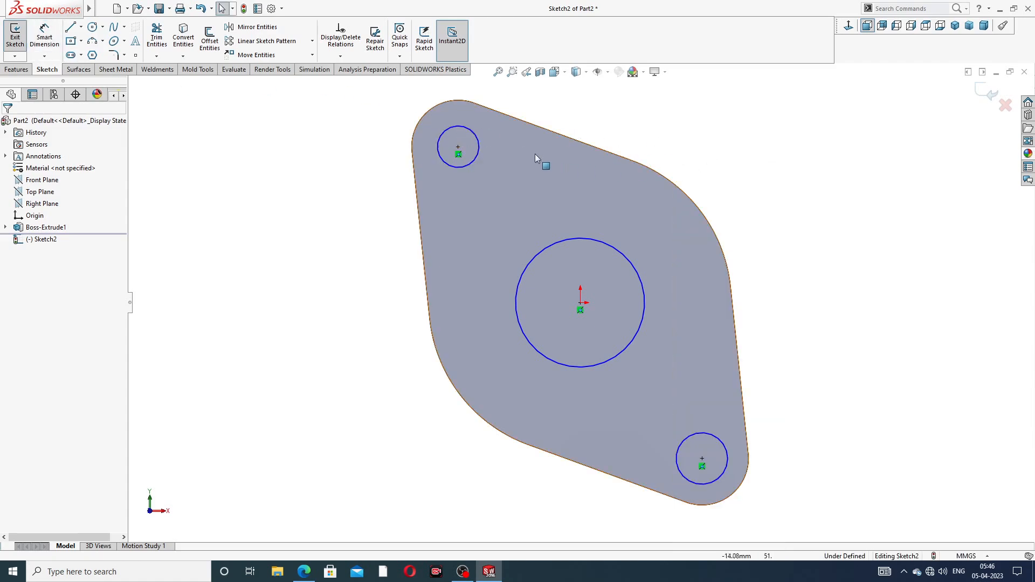
# Step: Add an Equal relation between the two small bolt-hole circles in the flange's opposite corners
pyautogui.click(479, 154)
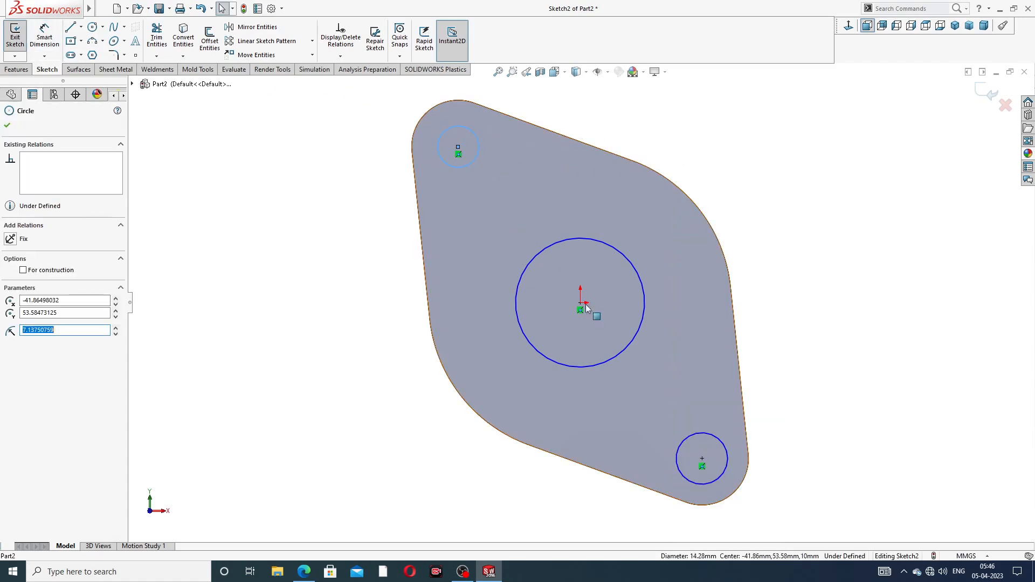
pyautogui.keyDown('ctrl'); pyautogui.click(693, 435); pyautogui.keyUp('ctrl')
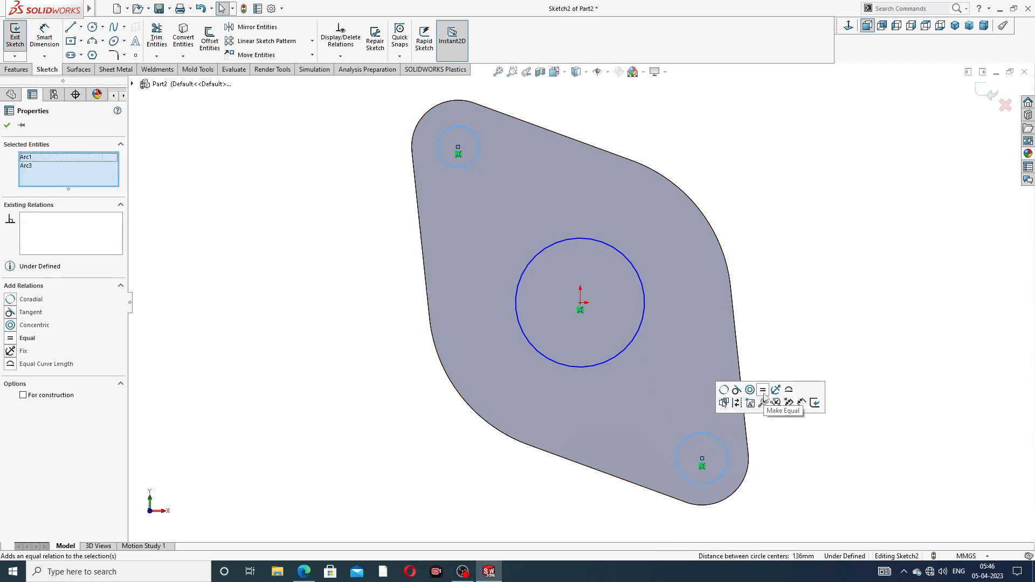
pyautogui.click(762, 390)
pyautogui.click(762, 277)
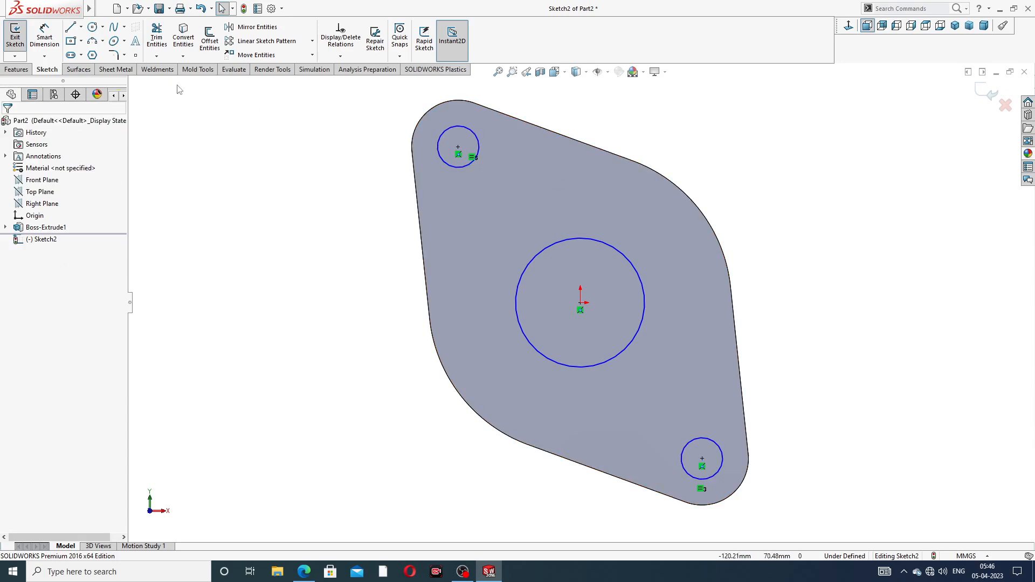
# Step: Dimension the central circle of the flange sketch to 72 mm in diameter
pyautogui.click(44, 36)
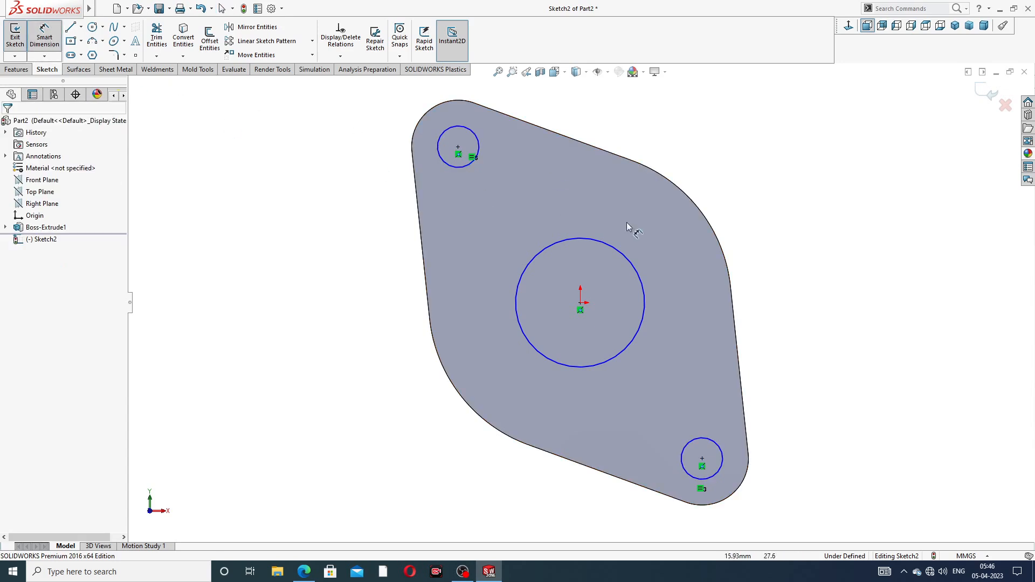
pyautogui.click(631, 265)
pyautogui.click(752, 170)
pyautogui.write('7')
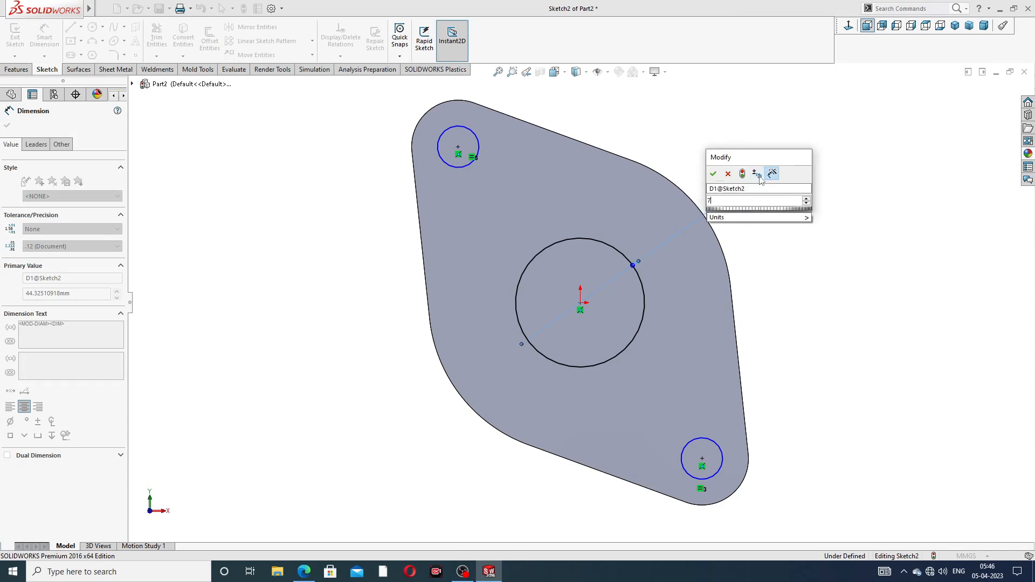
pyautogui.press('Return')
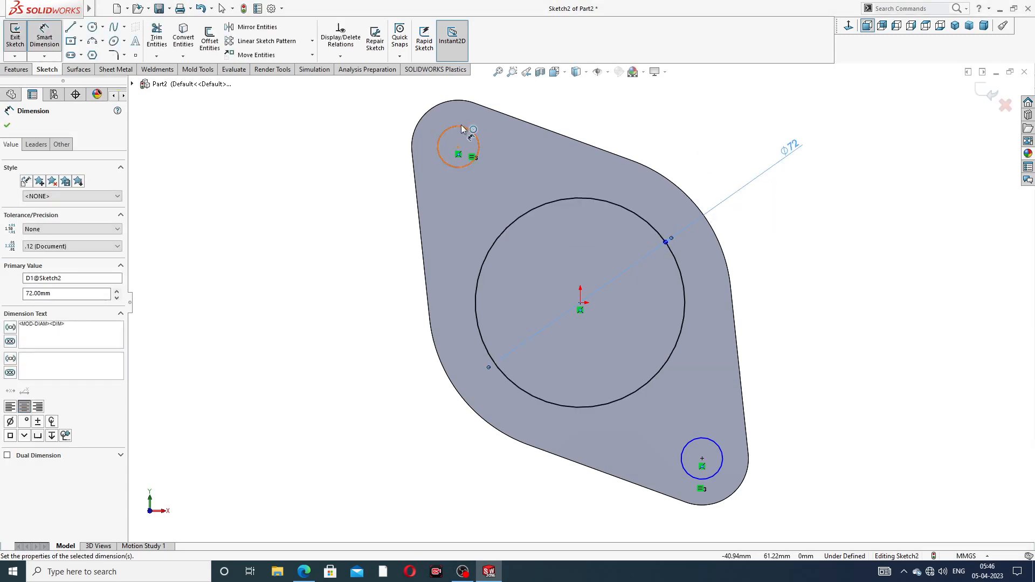
# Step: Dimension the upper bolt-hole circle to 17 mm in diameter and consult the PDF drawing
pyautogui.click(464, 128)
pyautogui.click(388, 116)
pyautogui.write('17')
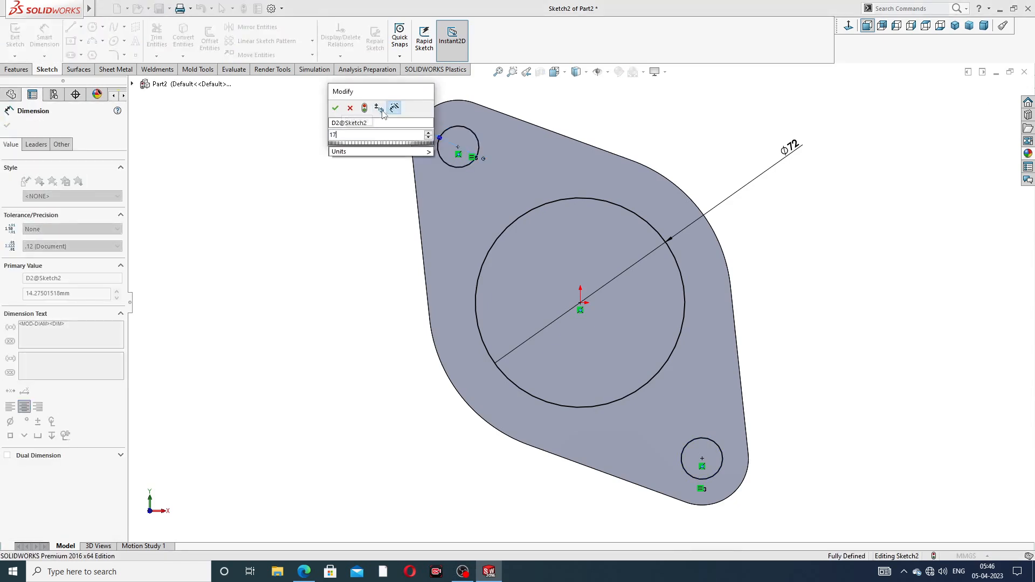
pyautogui.press('Return')
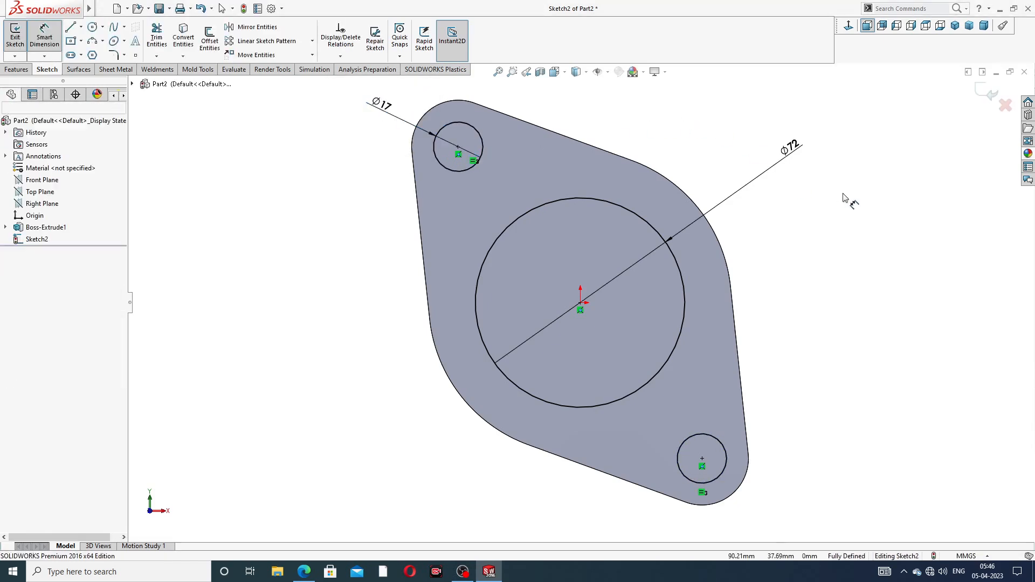
pyautogui.rightClick(831, 165)
pyautogui.click(855, 160)
pyautogui.click(301, 579)
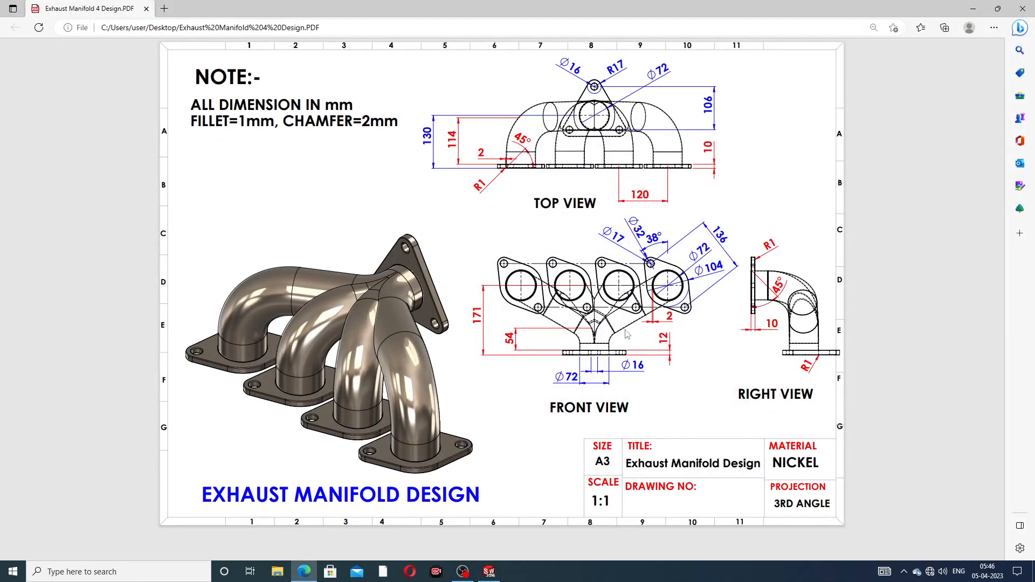
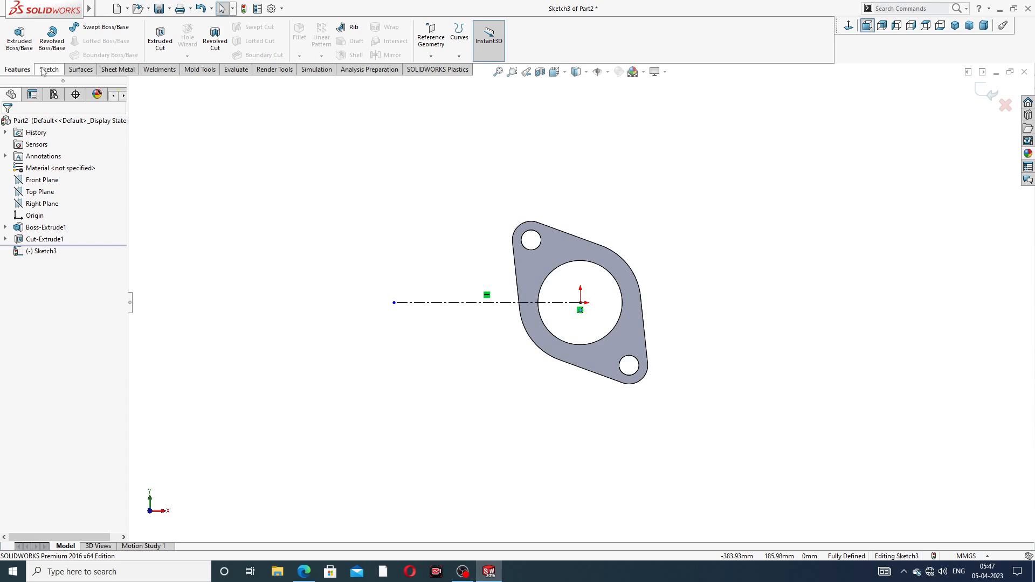
# Step: Exit the centerline sketch and set up a linear pattern along the horizontal centerline with 4 instances spaced 120 mm apart
pyautogui.click(48, 69)
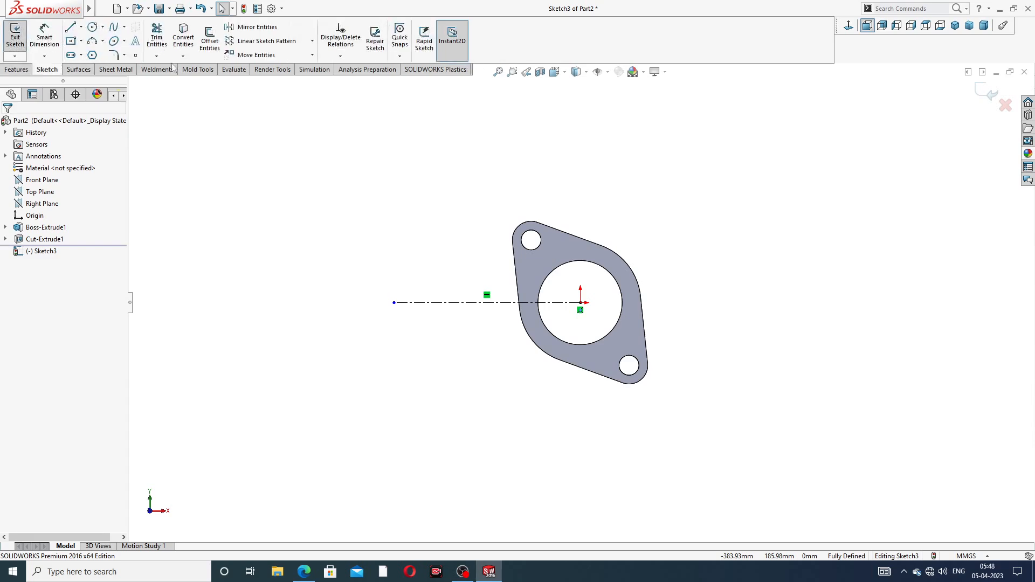
pyautogui.click(990, 92)
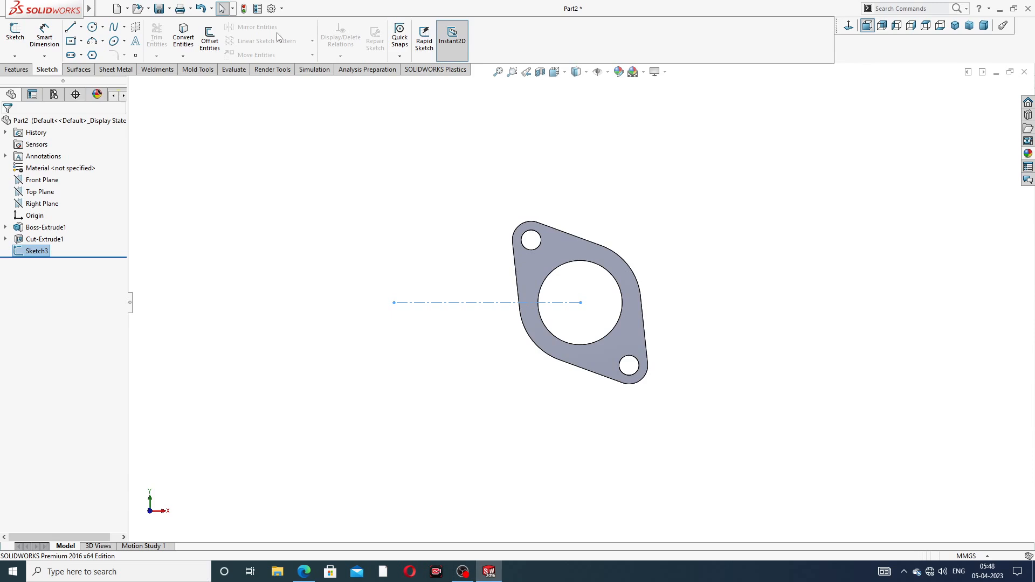
pyautogui.click(21, 70)
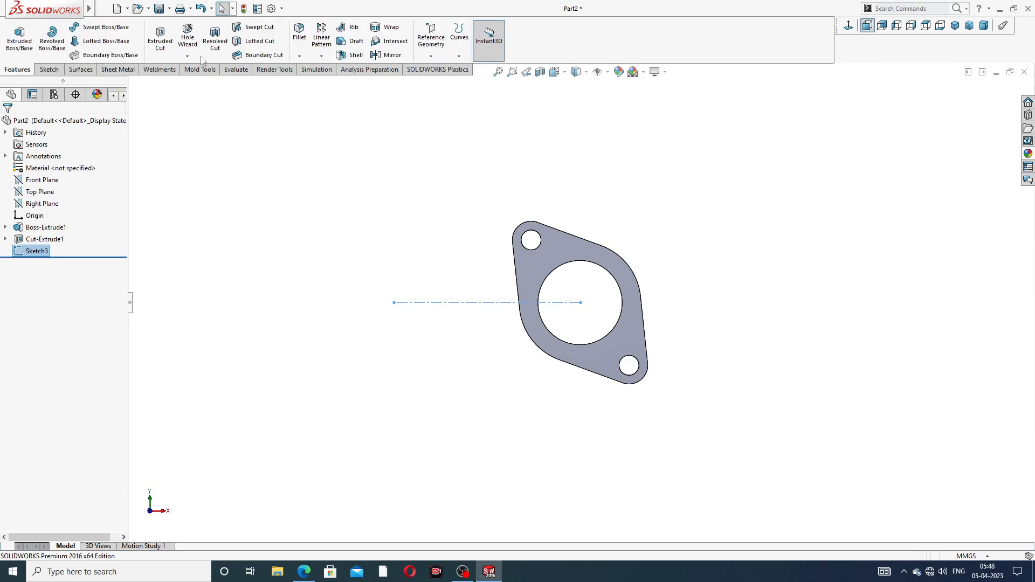
pyautogui.click(321, 56)
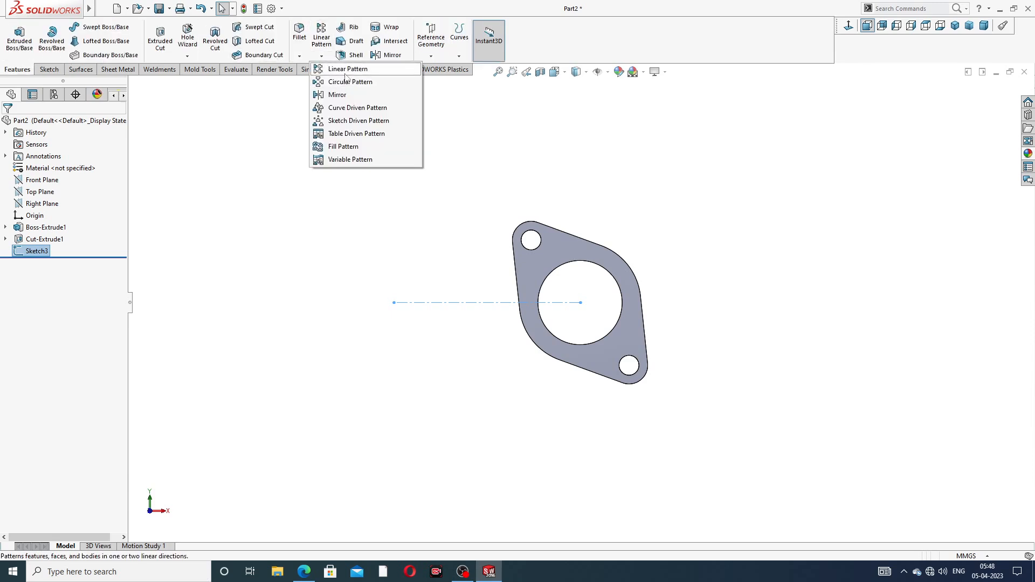
pyautogui.click(347, 70)
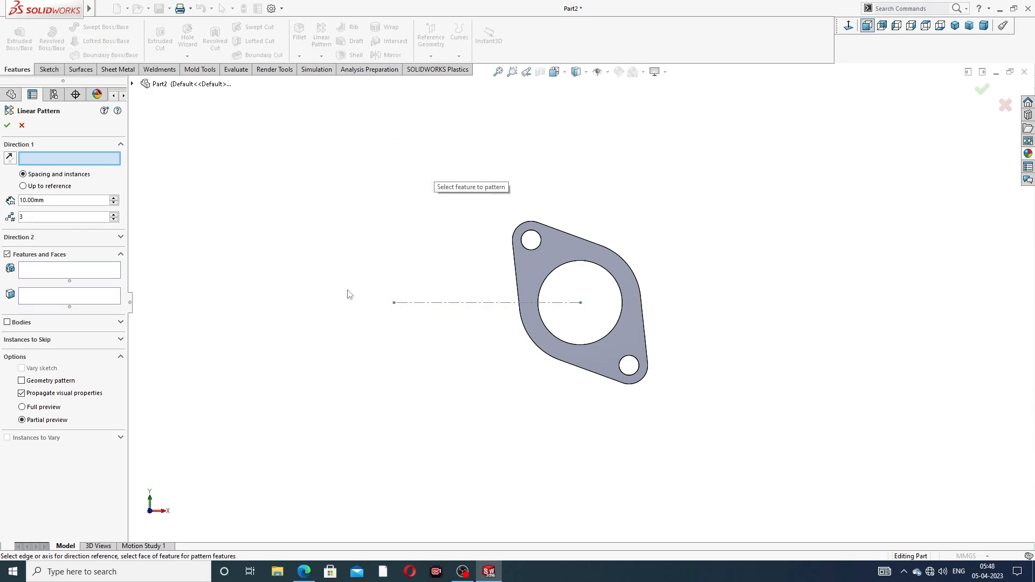
pyautogui.click(468, 304)
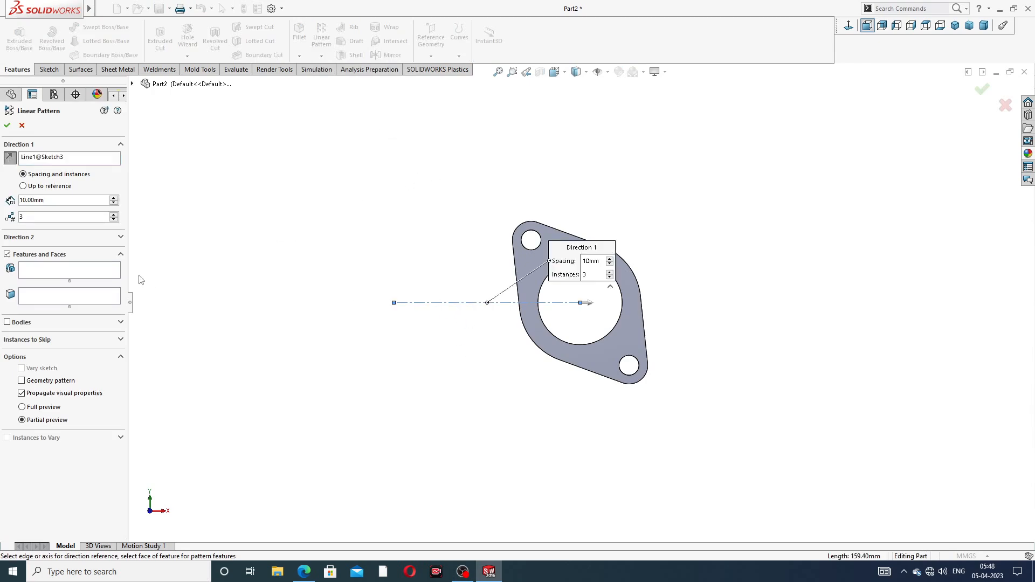
pyautogui.moveTo(30, 216); pyautogui.dragTo(17, 217)
pyautogui.moveTo(54, 201); pyautogui.dragTo(10, 202)
pyautogui.write('120')
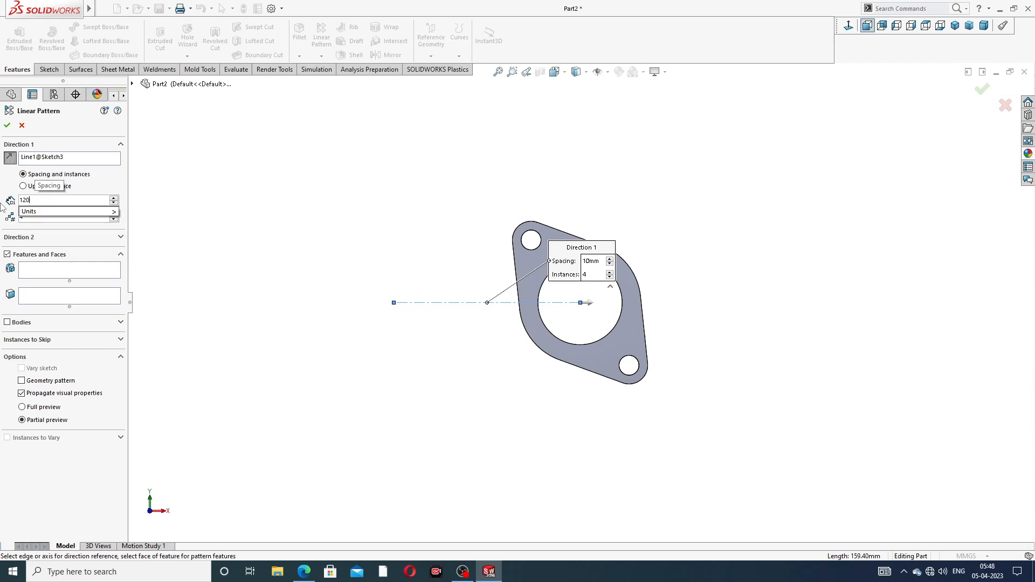
pyautogui.press('Return')
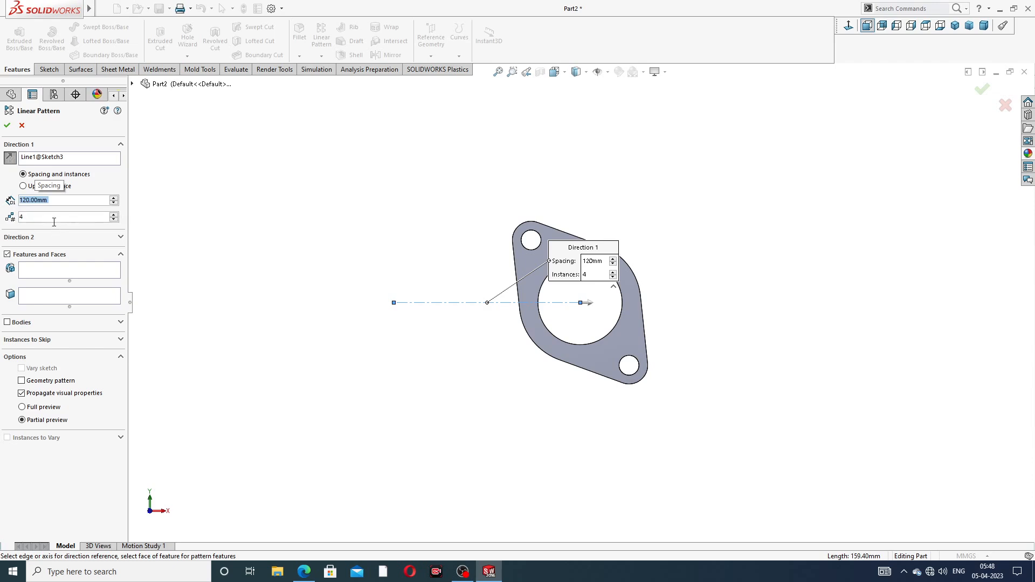
# Step: Choose the flange body as the body to pattern, reverse the pattern direction and create the linear pattern
pyautogui.click(7, 323)
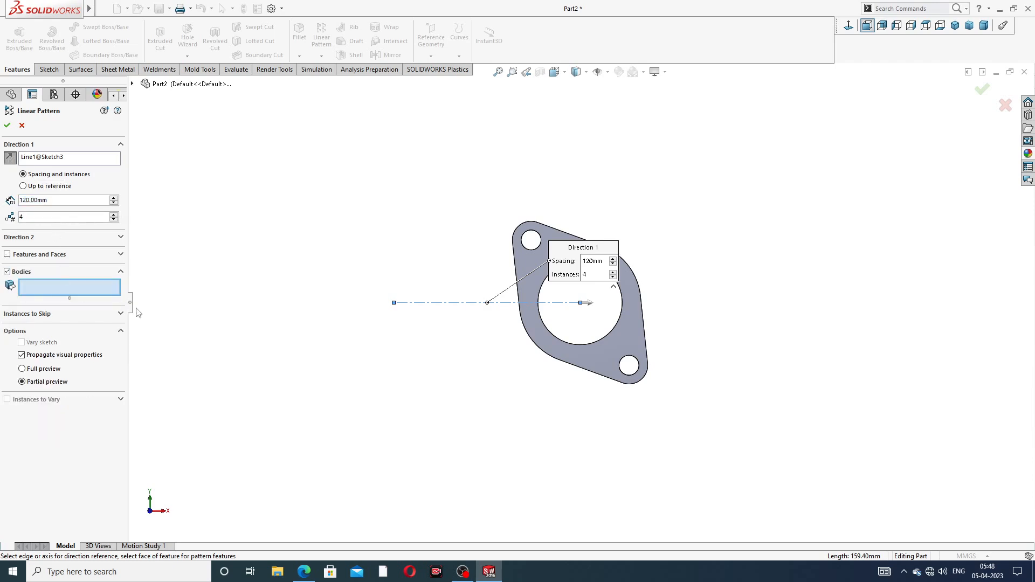
pyautogui.click(535, 313)
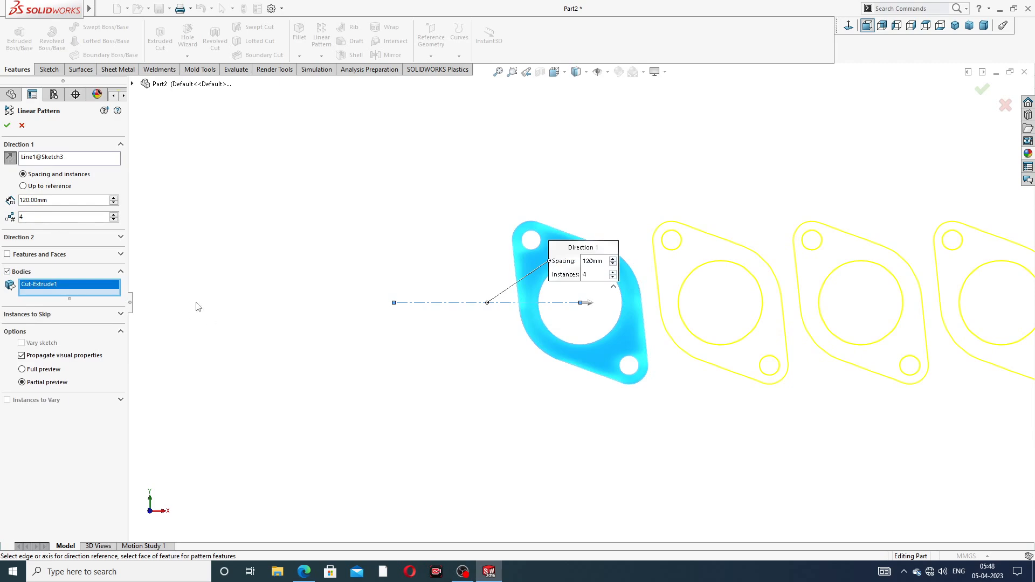
pyautogui.click(10, 156)
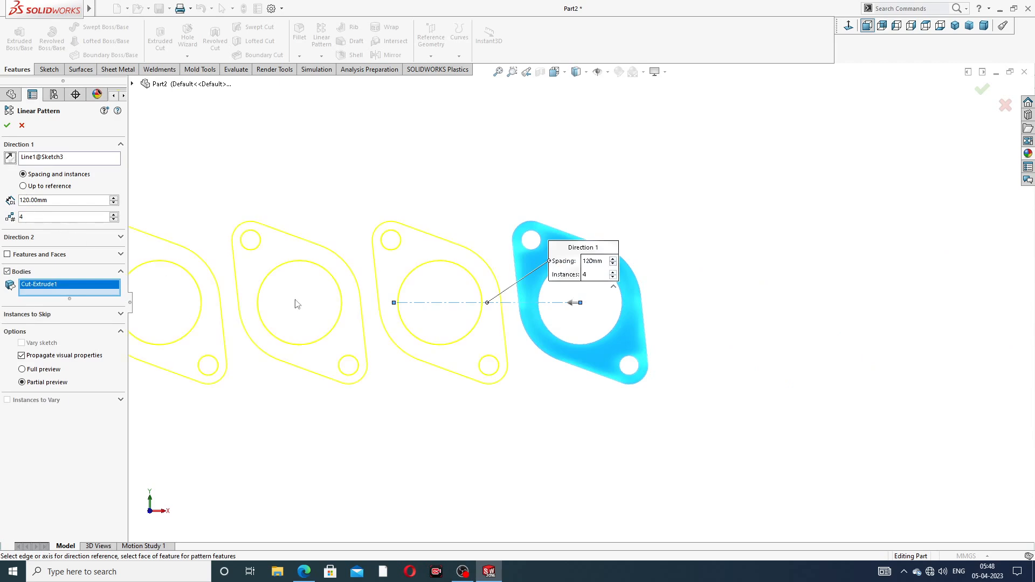
pyautogui.press('z')
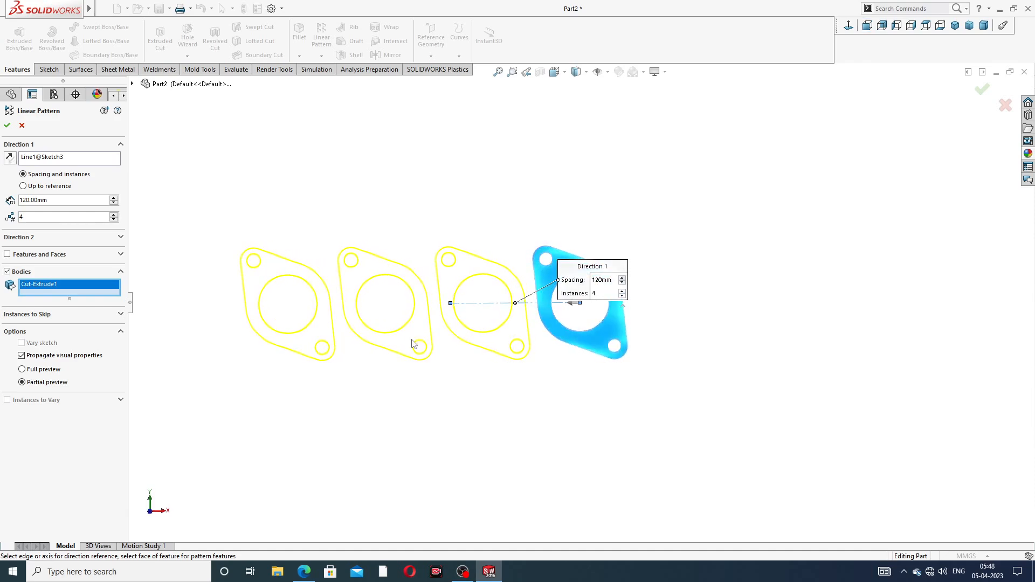
pyautogui.click(7, 125)
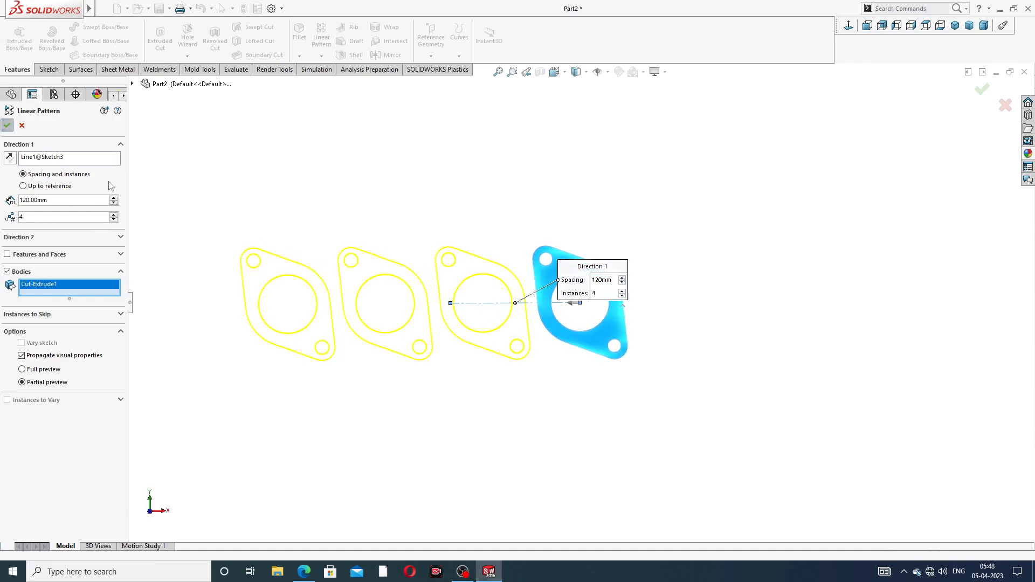
# Step: Hide the centerline sketch that served as the pattern direction
pyautogui.scroll(-5, 543, 303)
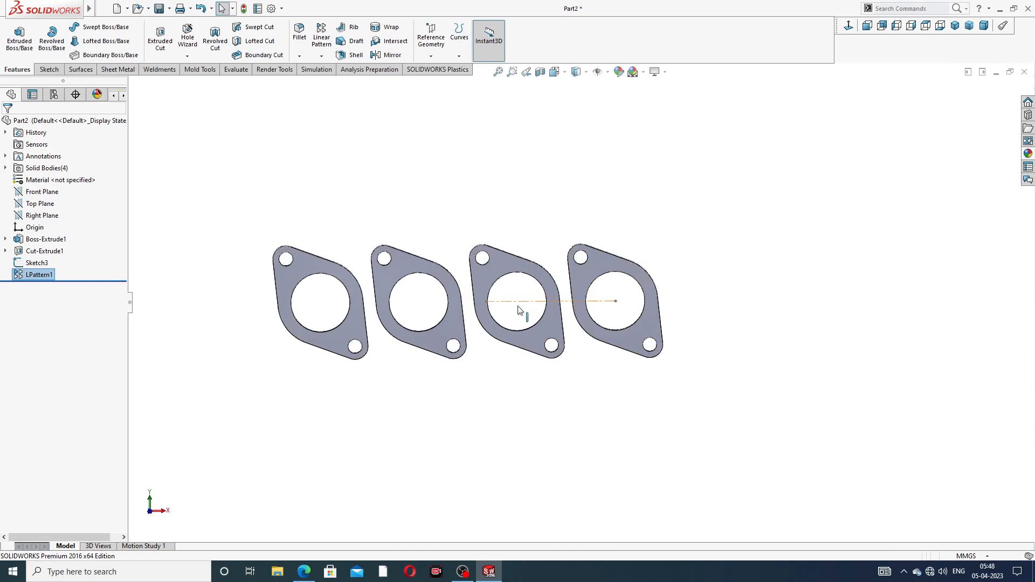
pyautogui.click(539, 303)
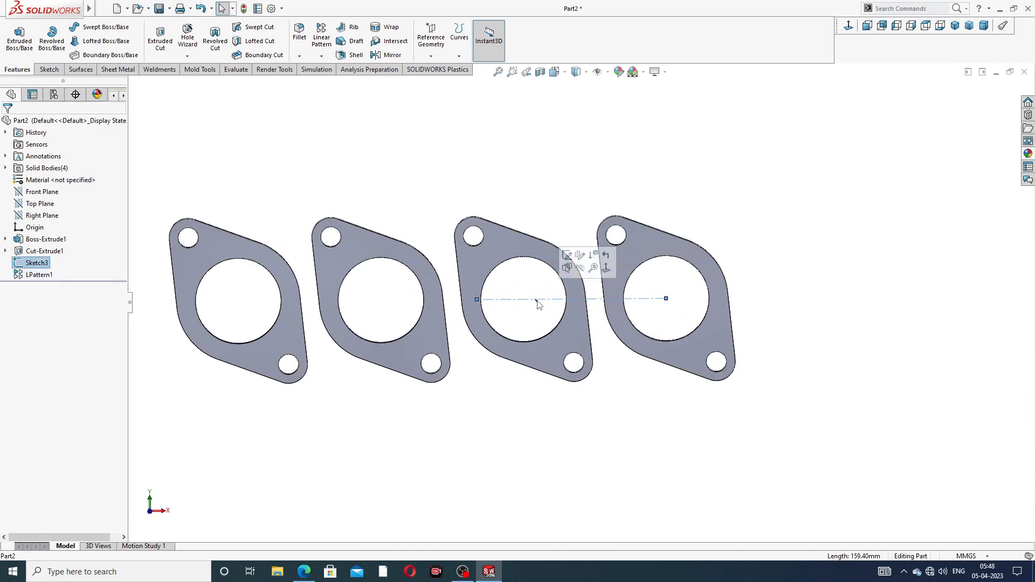
pyautogui.click(580, 268)
pyautogui.scroll(4, 536, 240)
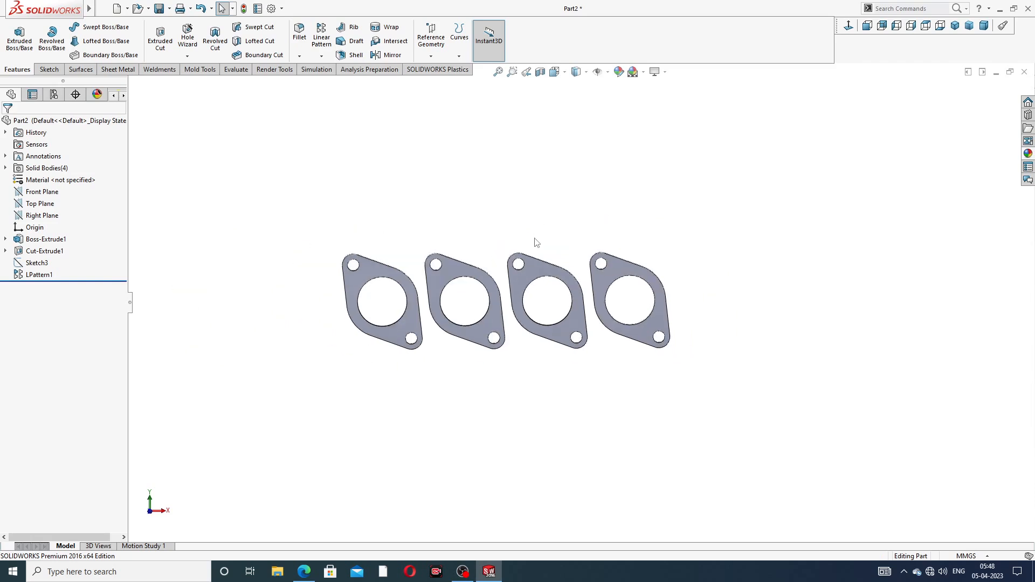
# Step: View the four flanges in isometric orientation and check the pipe and outlet flange dimensions in the PDF drawing
pyautogui.moveTo(536, 240); pyautogui.dragTo(514, 336, button='middle')
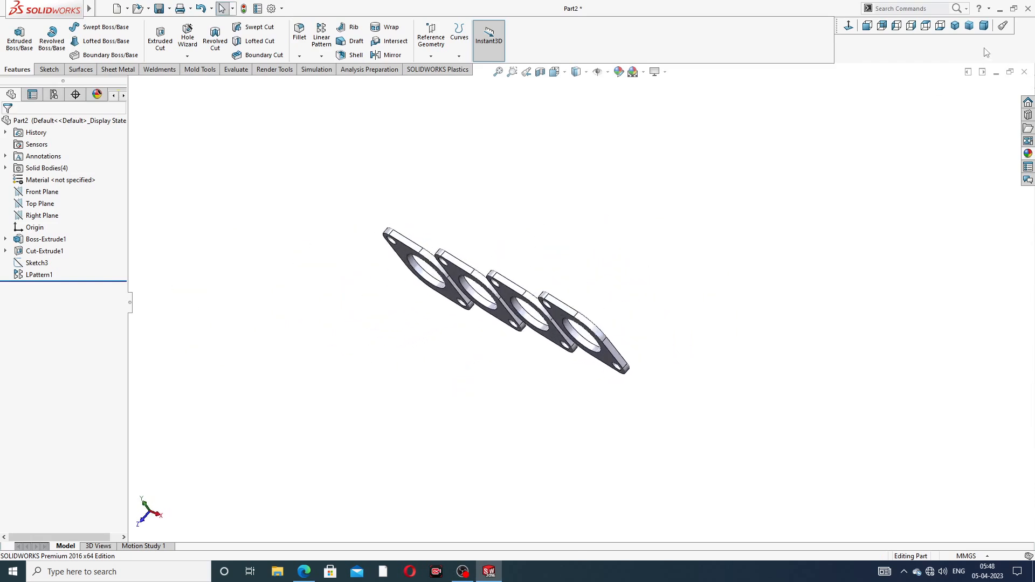
pyautogui.click(954, 26)
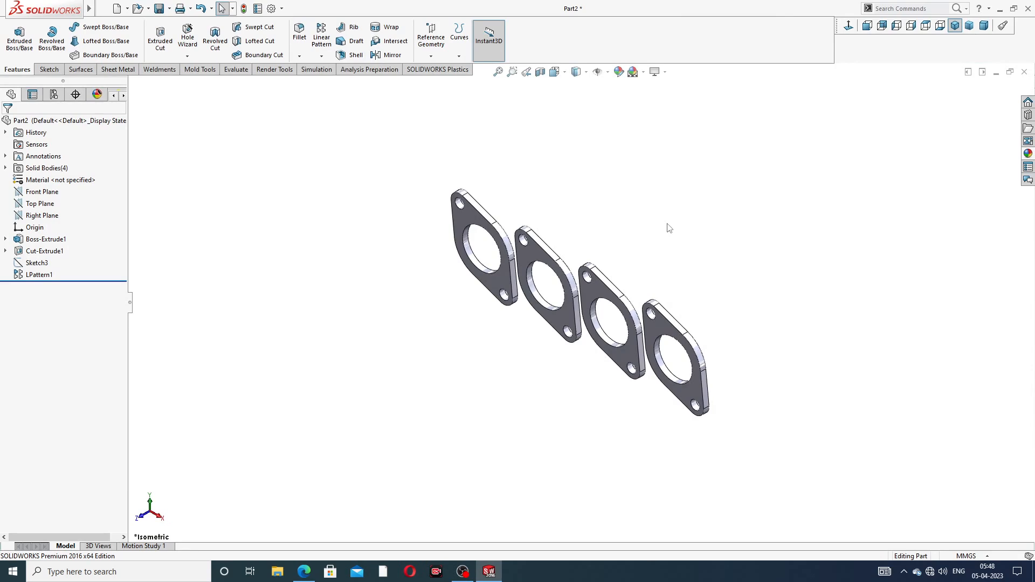
pyautogui.click(304, 571)
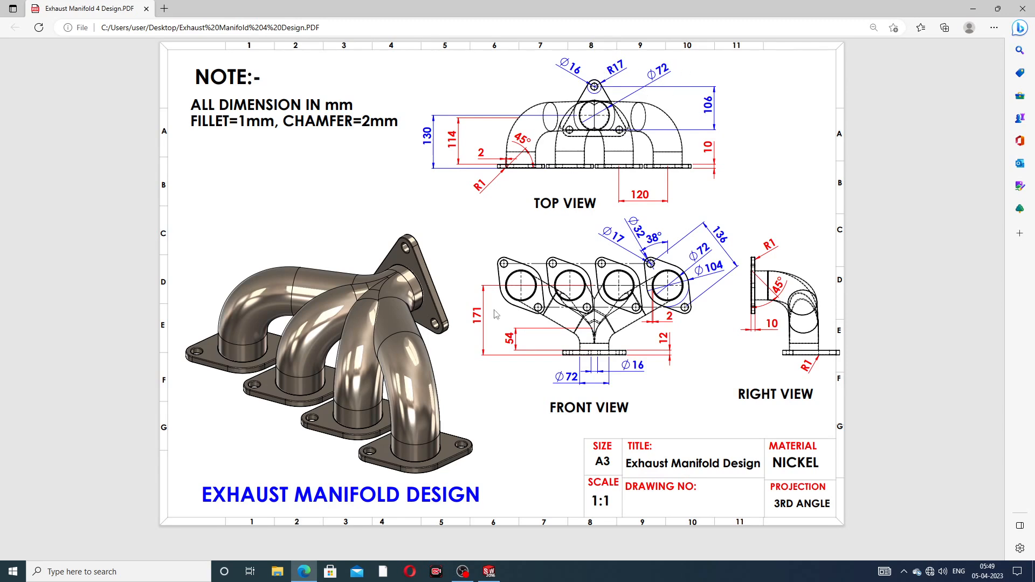
pyautogui.click(304, 571)
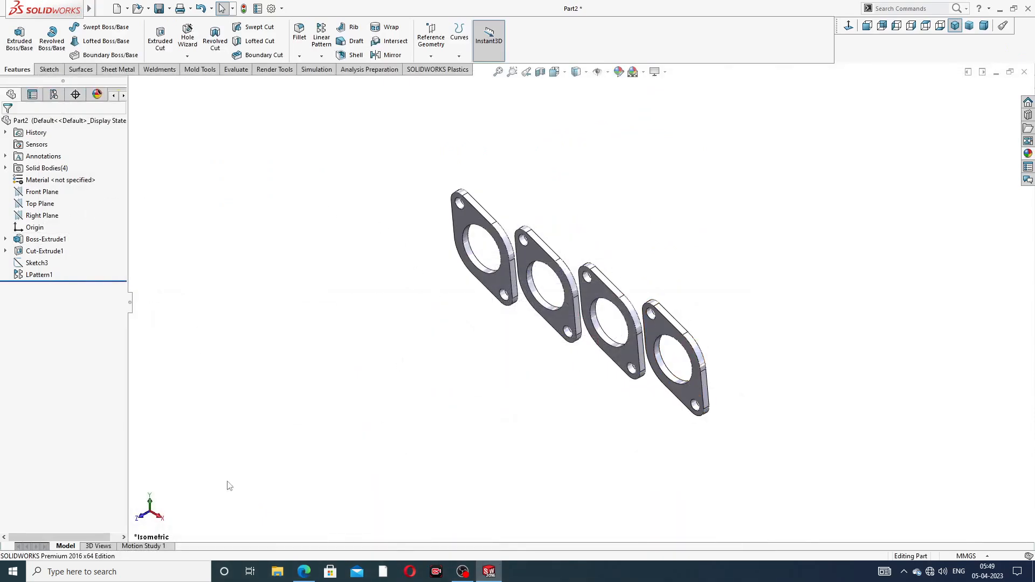
# Step: Check the outlet flange's offset from the pipe flange centres in the PDF drawing
pyautogui.click(304, 572)
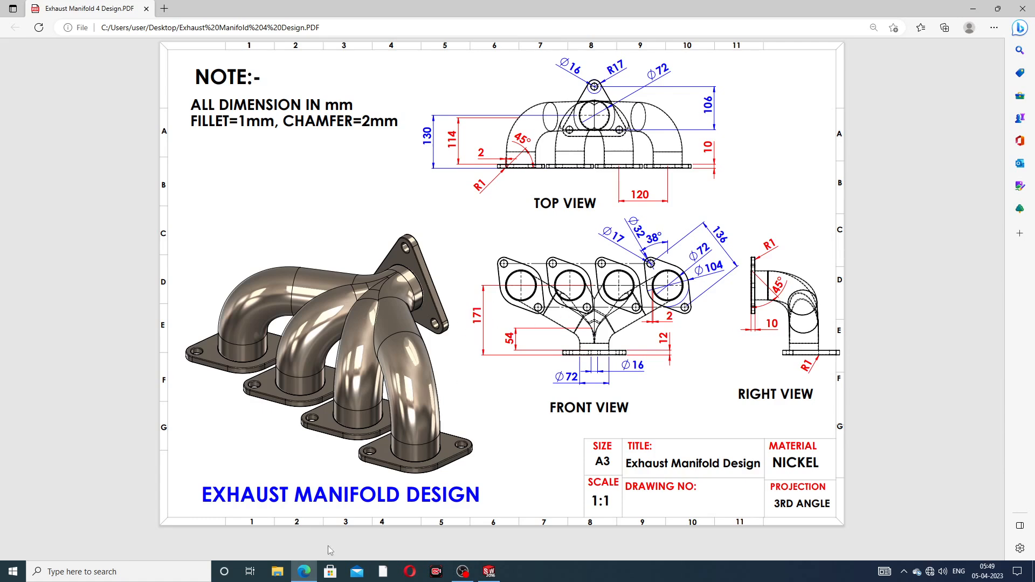
pyautogui.click(304, 571)
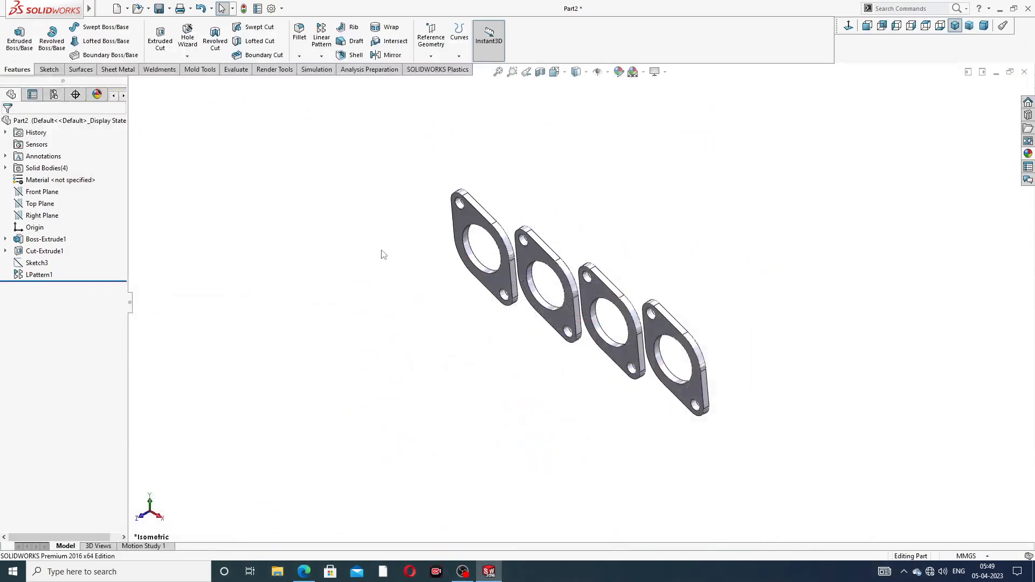
pyautogui.click(51, 206)
pyautogui.click(62, 192)
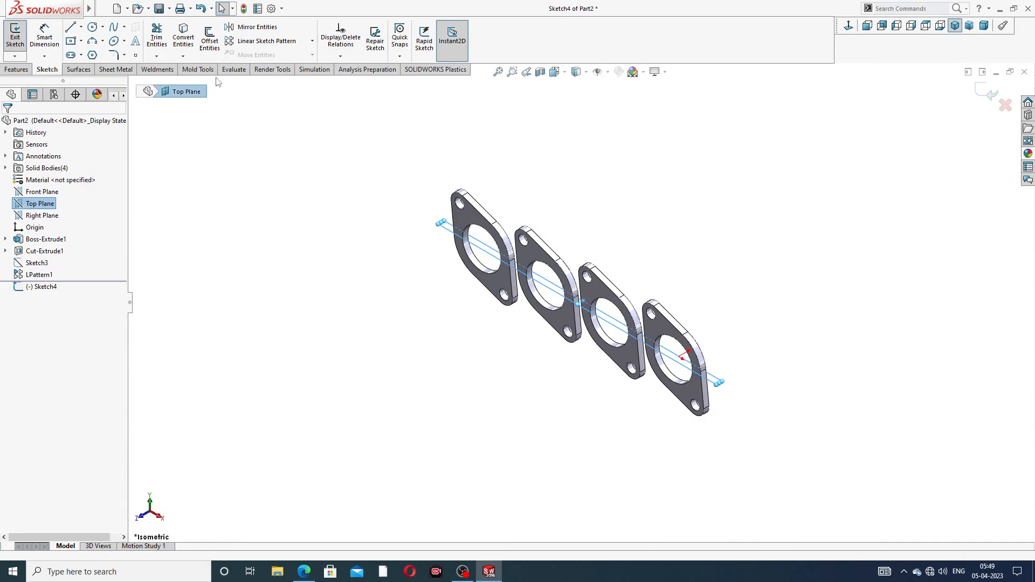
pyautogui.click(16, 70)
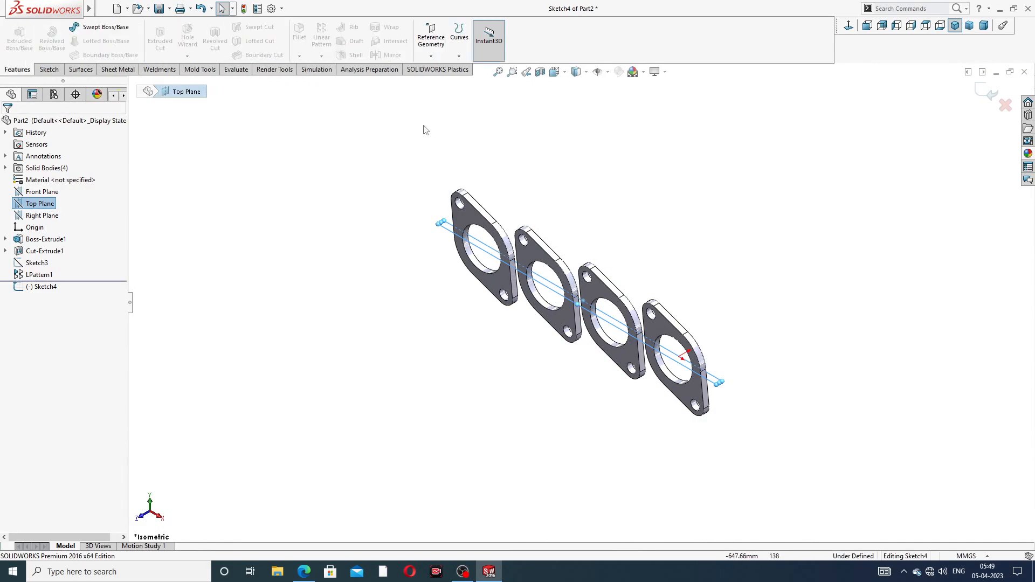
pyautogui.click(1005, 104)
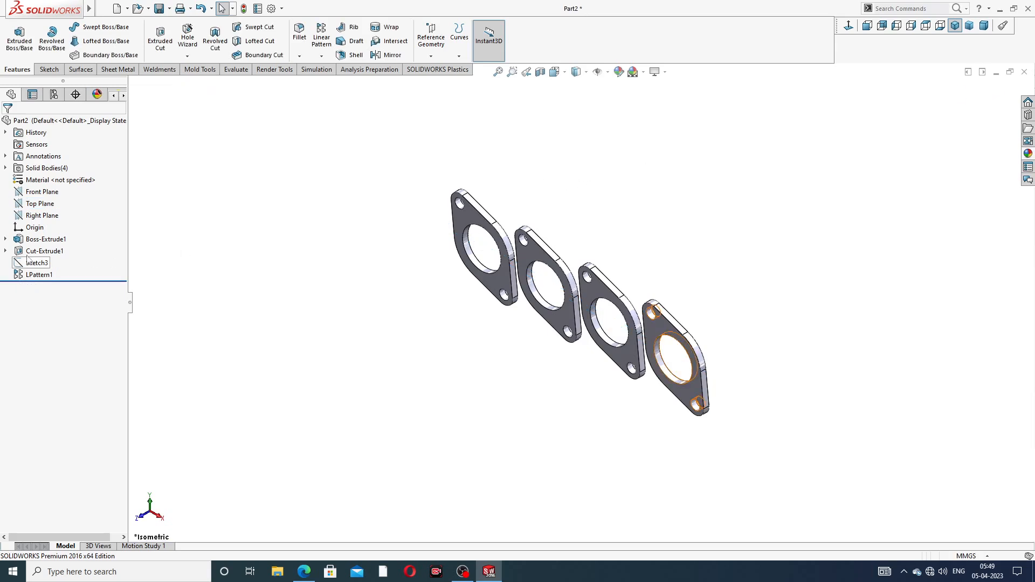
# Step: Create a reference plane offset 171 mm from the Top Plane, flipped to lie below the flanges
pyautogui.click(40, 203)
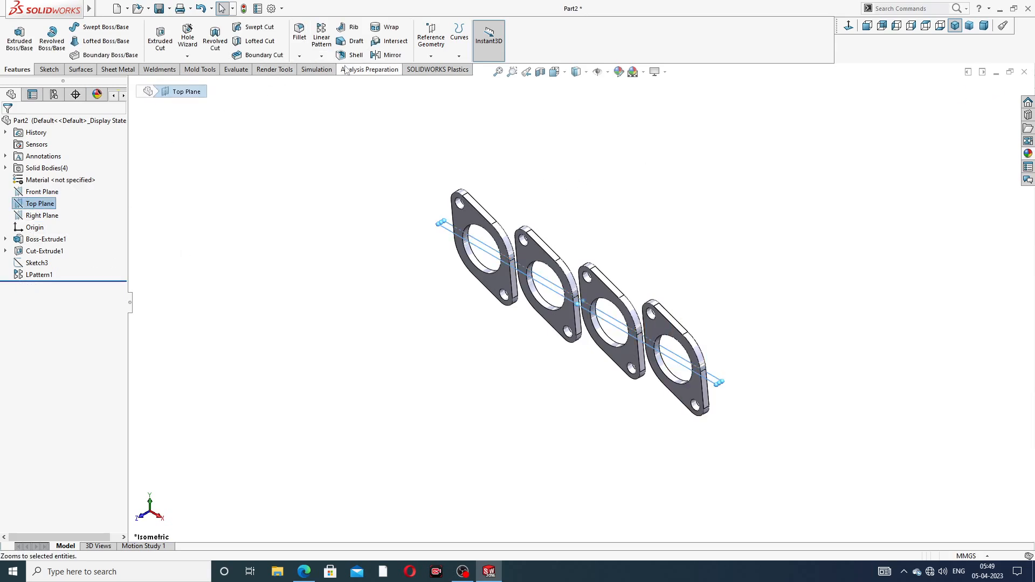
pyautogui.click(431, 40)
pyautogui.click(465, 71)
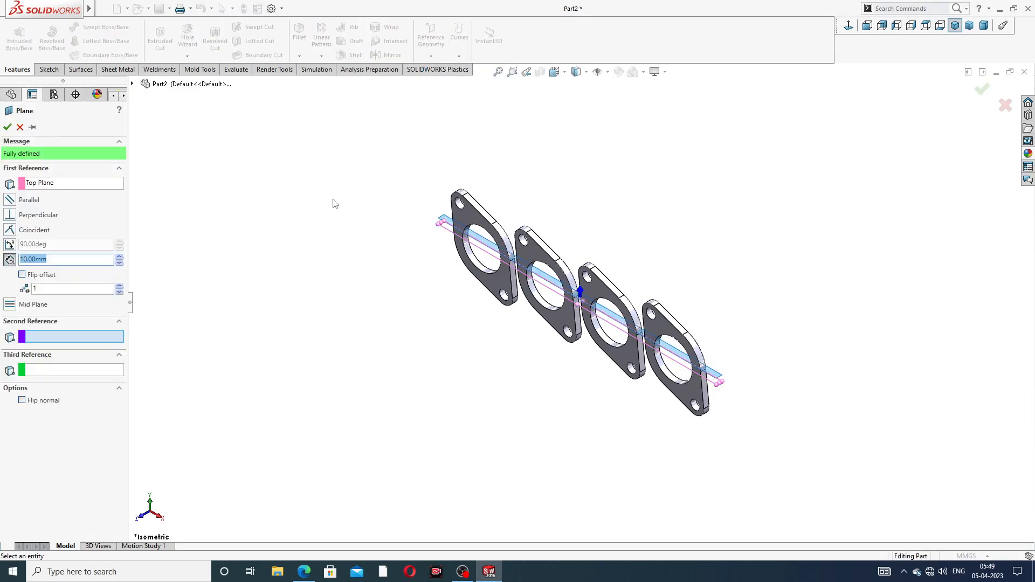
pyautogui.write('1')
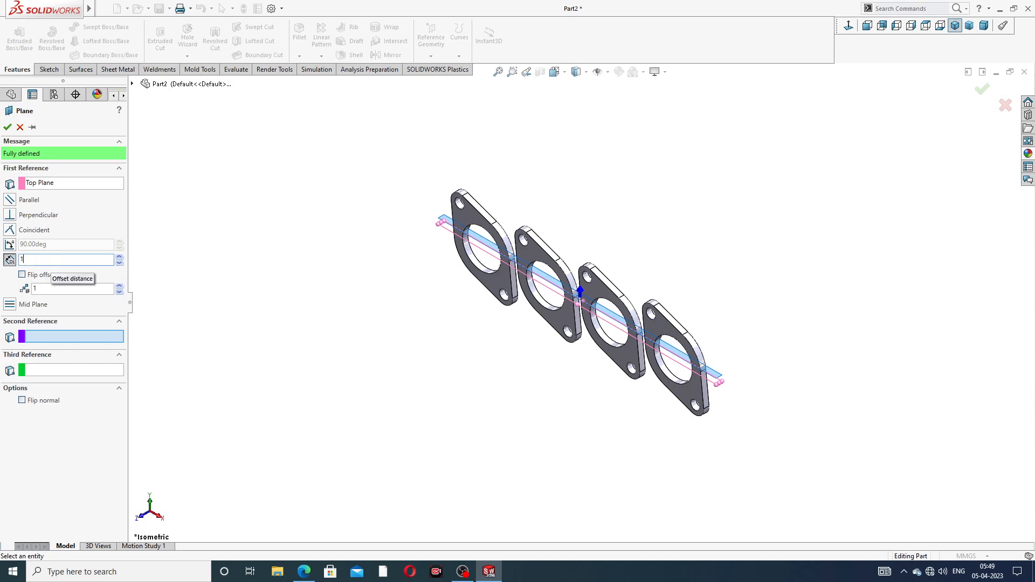
pyautogui.write('71')
pyautogui.press('Return')
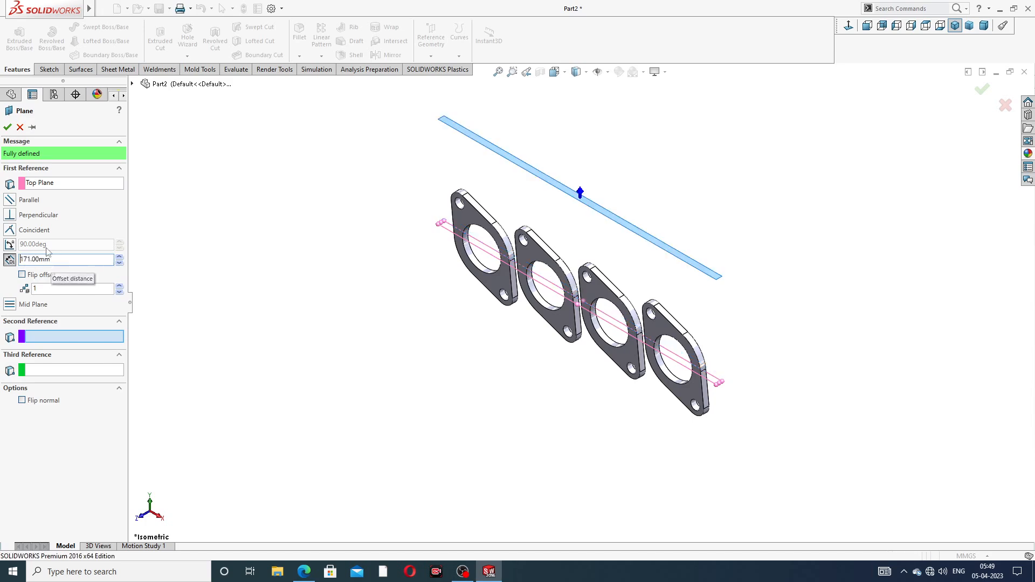
pyautogui.click(22, 275)
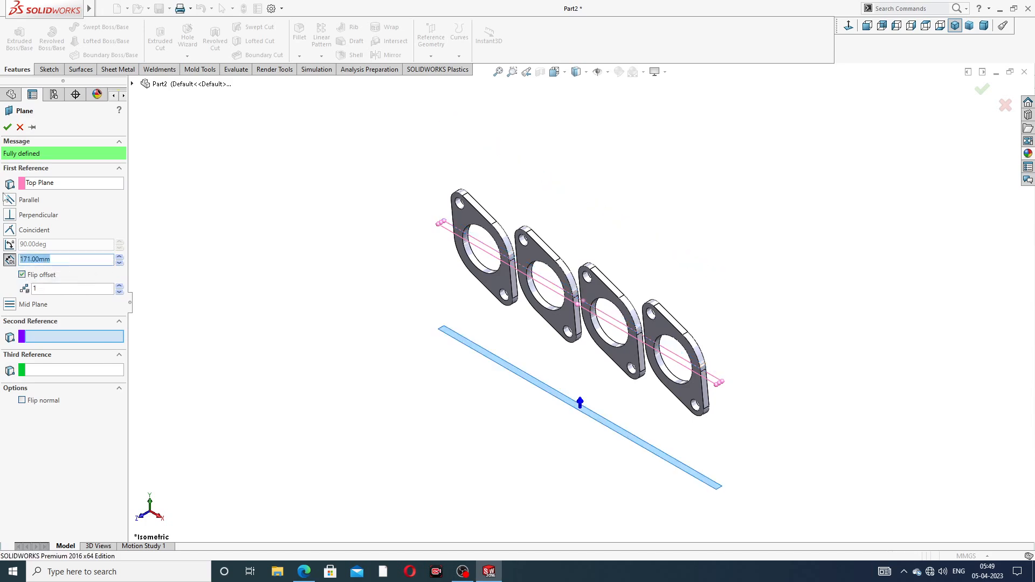
pyautogui.click(7, 127)
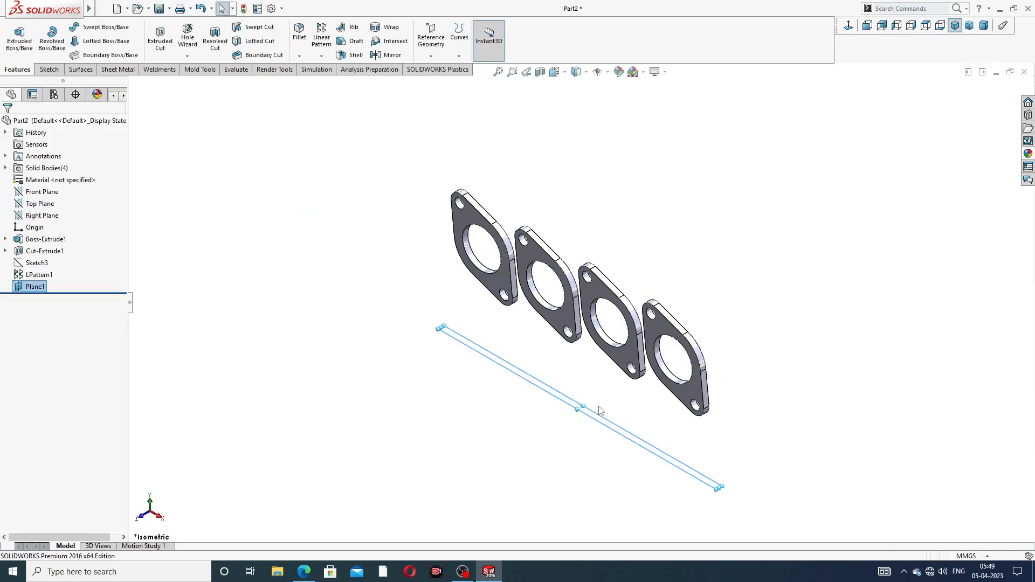
# Step: Enlarge the offset plane's boundary behind the flanges and start a sketch on this plane
pyautogui.moveTo(582, 407); pyautogui.dragTo(691, 344)
pyautogui.moveTo(615, 202); pyautogui.dragTo(608, 265, button='middle')
pyautogui.click(690, 229)
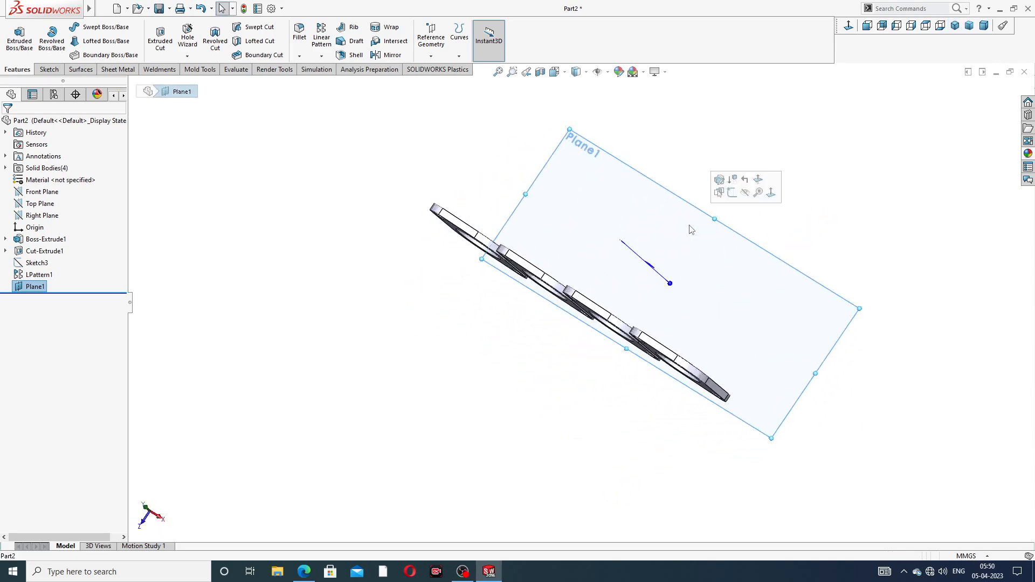
pyautogui.click(731, 193)
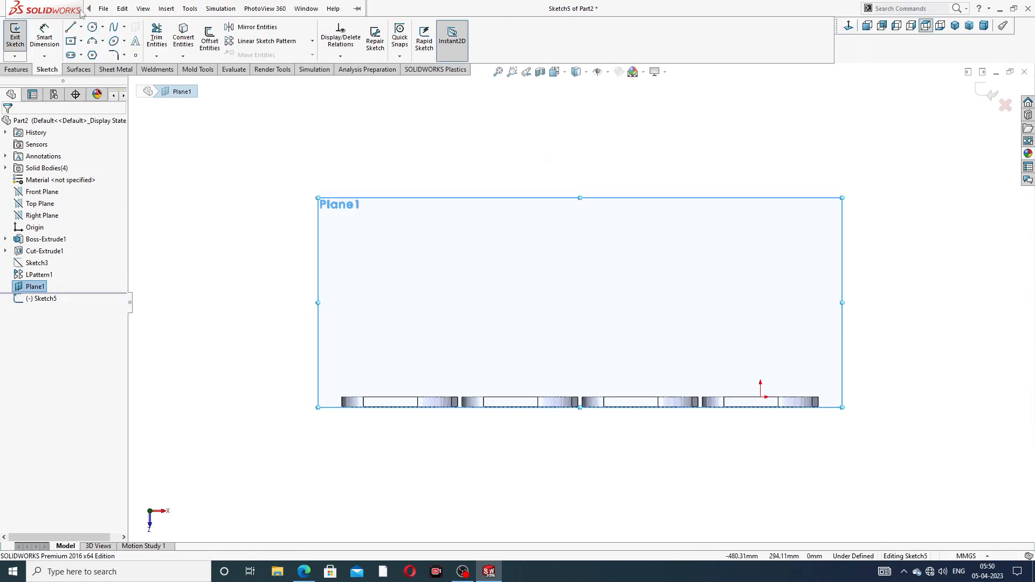
# Step: Sketch a horizontal centerline about 4.4 mm long across the gap between the two middle flanges, joining their adjacent outer corners
pyautogui.click(80, 27)
pyautogui.click(93, 56)
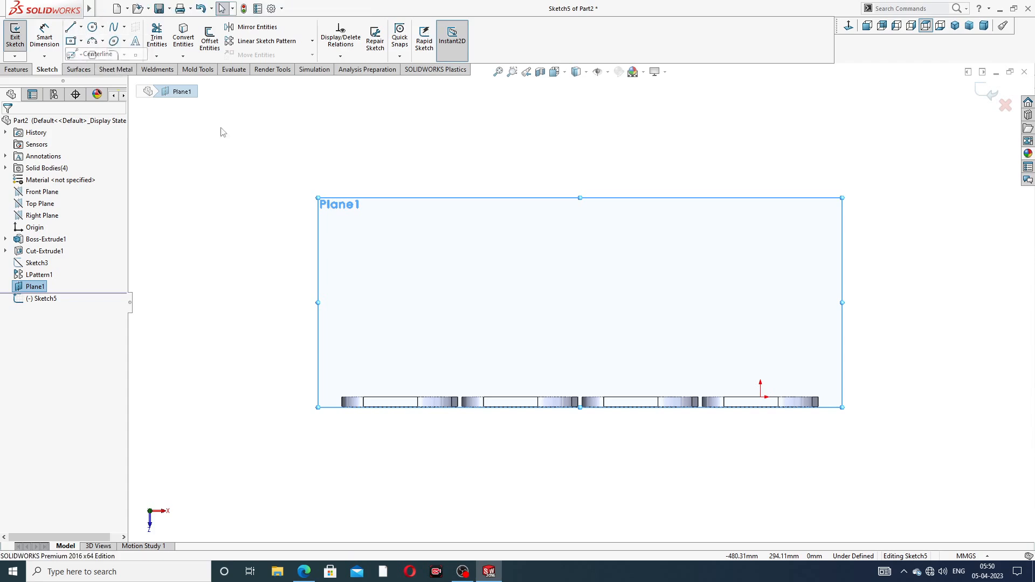
pyautogui.scroll(-5, 619, 414)
pyautogui.scroll(5, 723, 232)
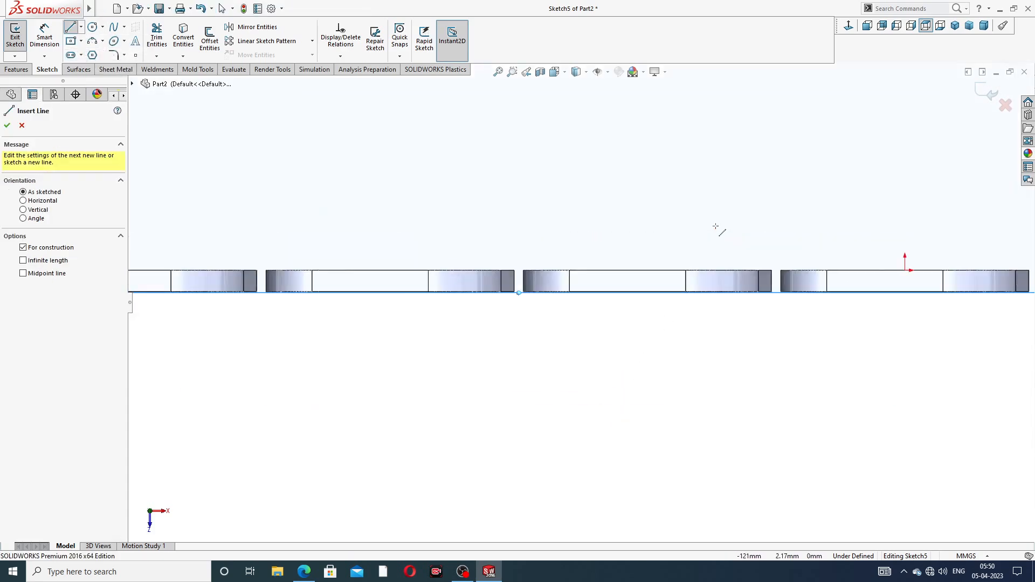
pyautogui.moveTo(538, 286)
pyautogui.mouseDown(button='middle')
pyautogui.moveTo(543, 309)
pyautogui.moveTo(545, 294)
pyautogui.mouseUp(button='middle')
pyautogui.click(849, 29)
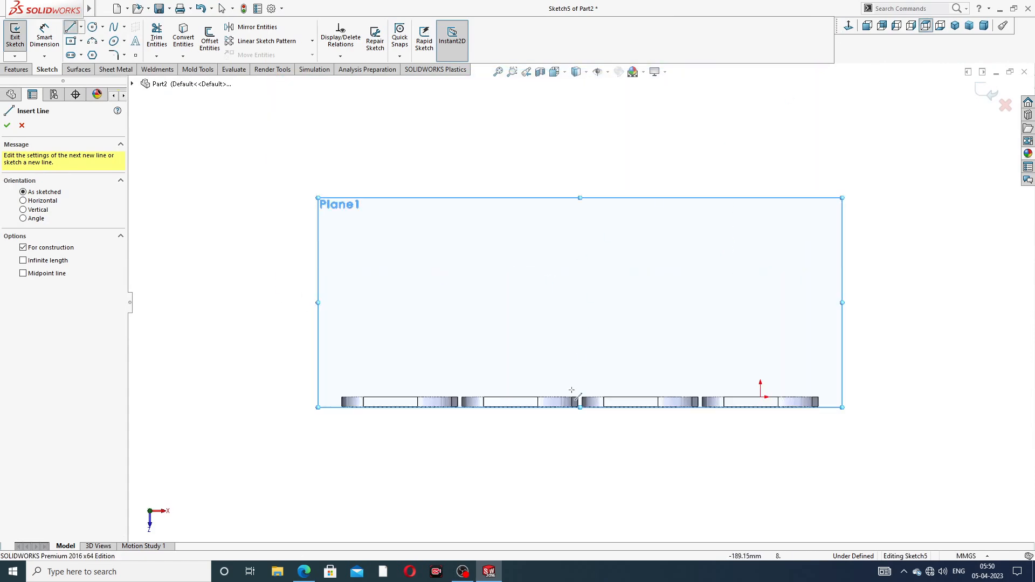
pyautogui.scroll(-10, 592, 397)
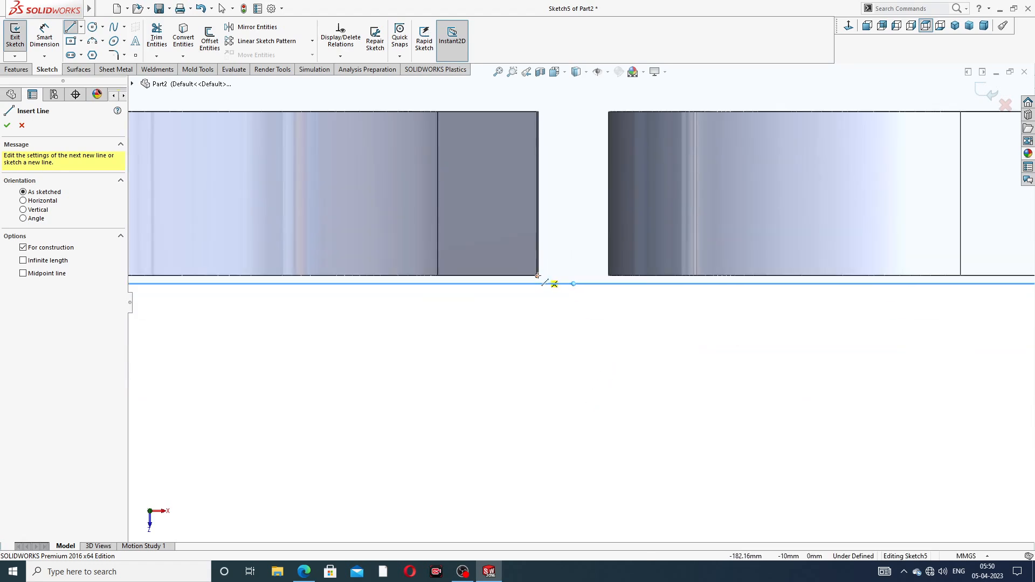
pyautogui.click(538, 276)
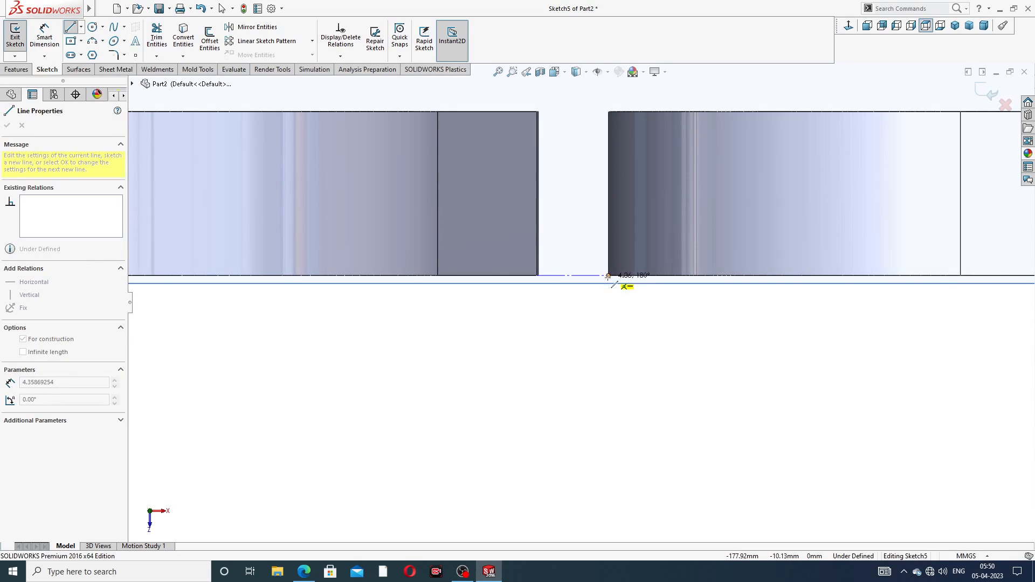
pyautogui.click(608, 276)
pyautogui.press('z')
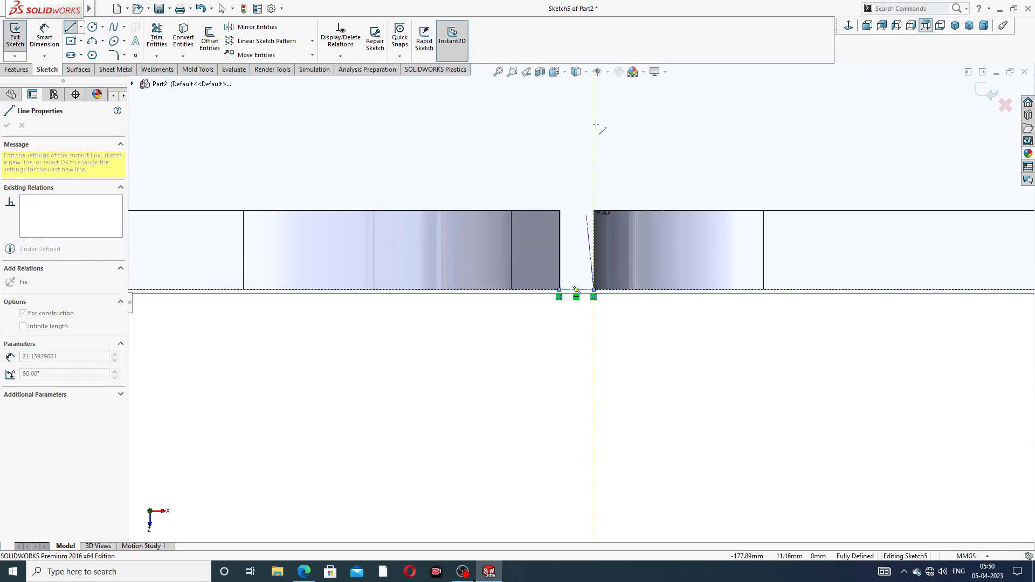
pyautogui.rightClick(596, 125)
pyautogui.click(624, 152)
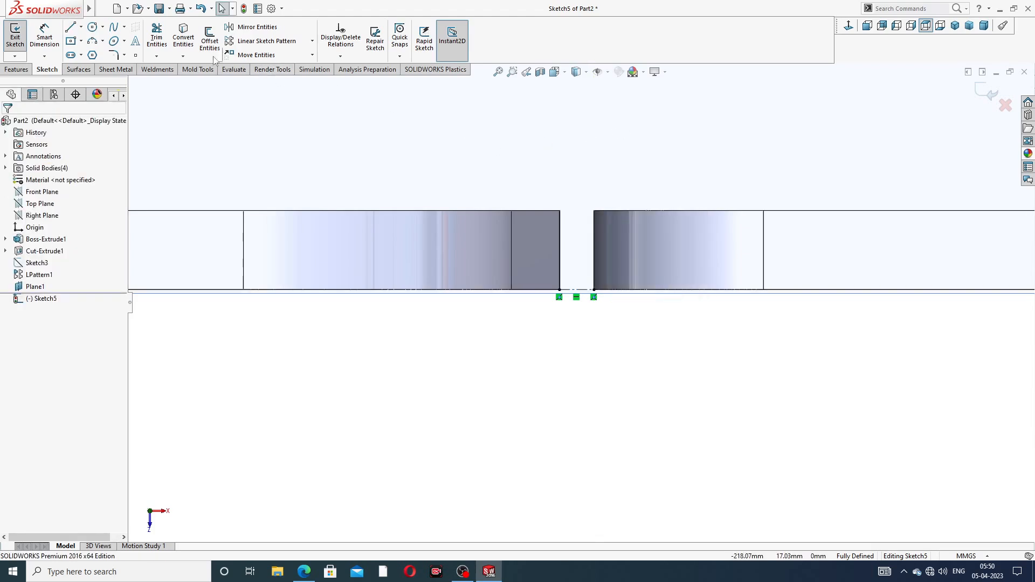
# Step: Sketch a vertical centerline about 60 mm long upward from the midpoint of the short horizontal centerline
pyautogui.click(81, 27)
pyautogui.click(97, 53)
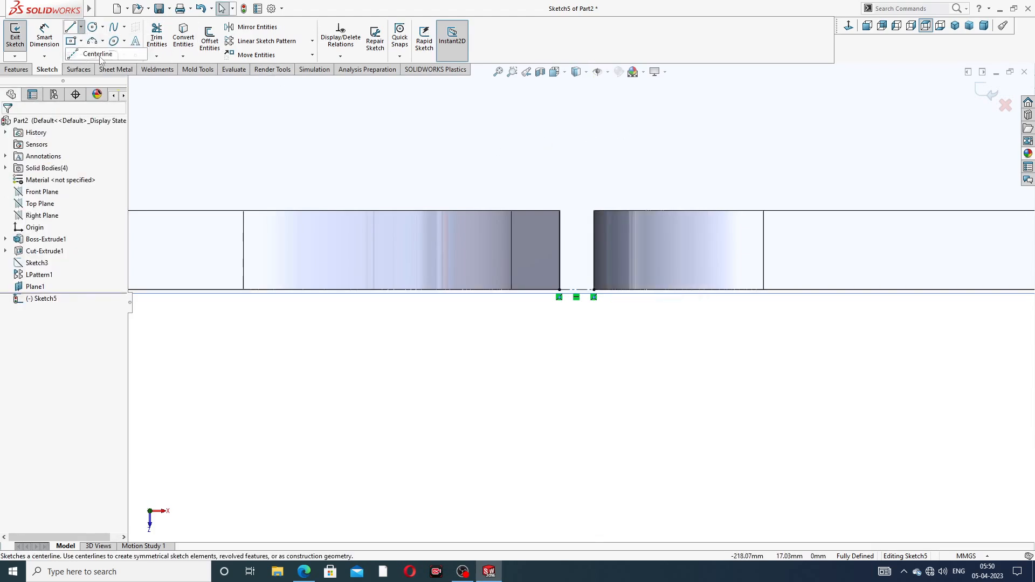
pyautogui.scroll(-4, 583, 280)
pyautogui.scroll(-2, 583, 283)
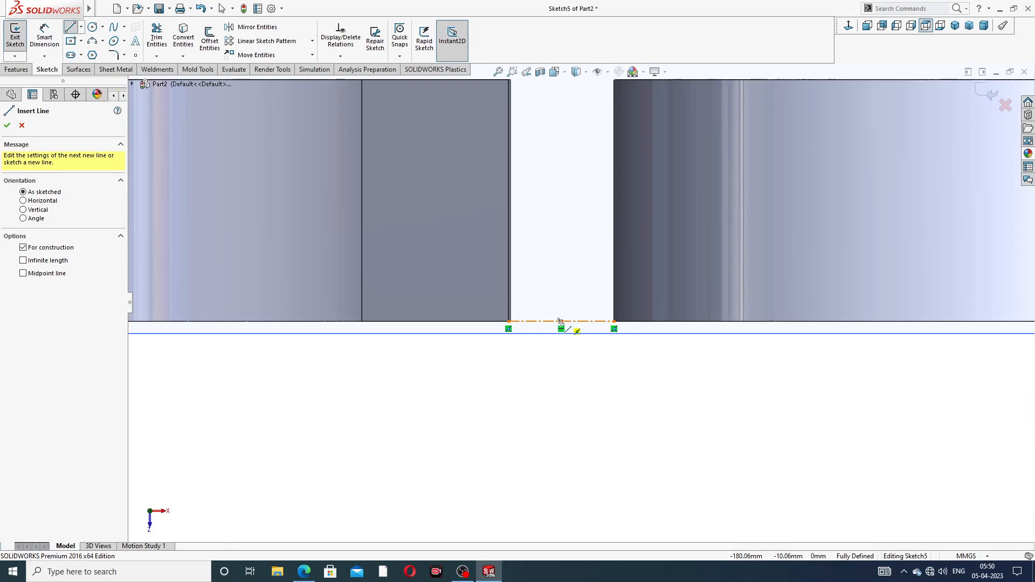
pyautogui.click(561, 322)
pyautogui.scroll(4, 581, 136)
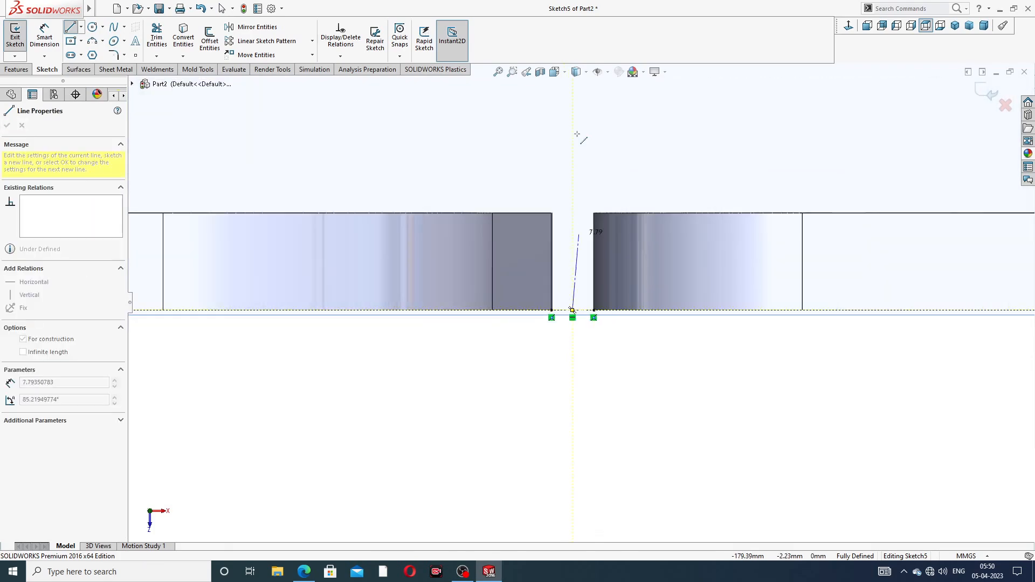
pyautogui.scroll(2, 577, 110)
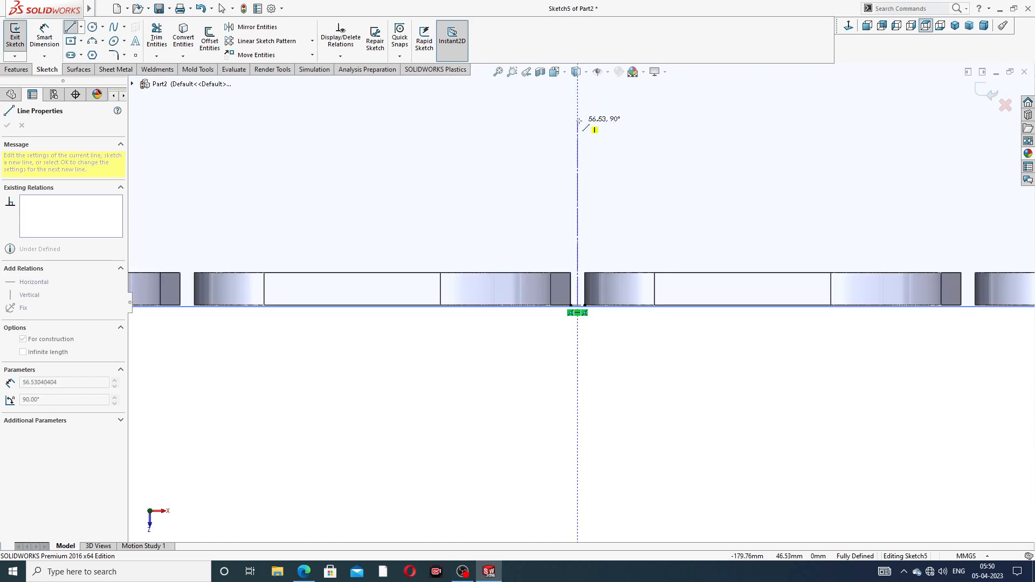
pyautogui.click(580, 109)
pyautogui.rightClick(631, 113)
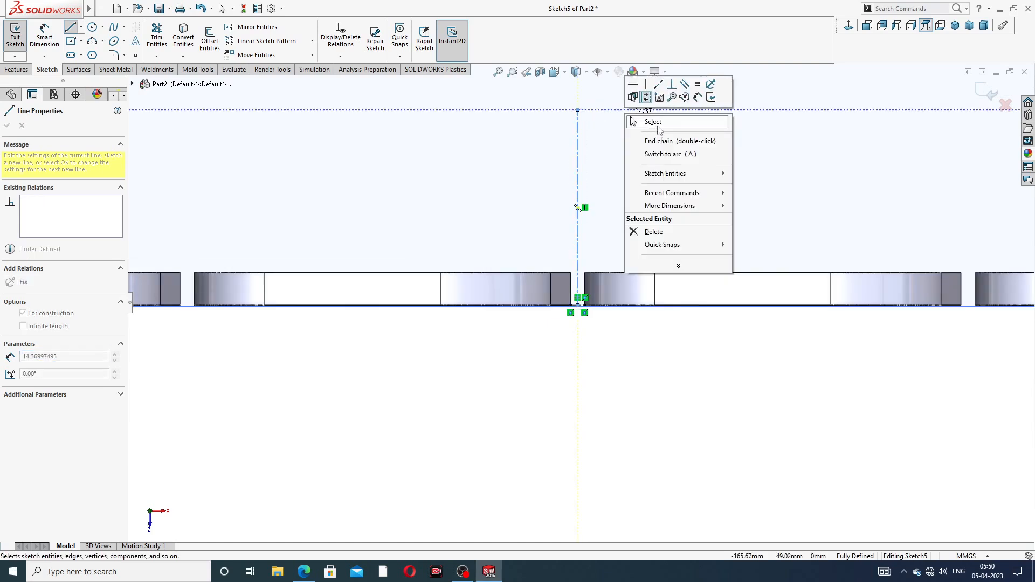
pyautogui.click(653, 121)
pyautogui.scroll(2, 613, 148)
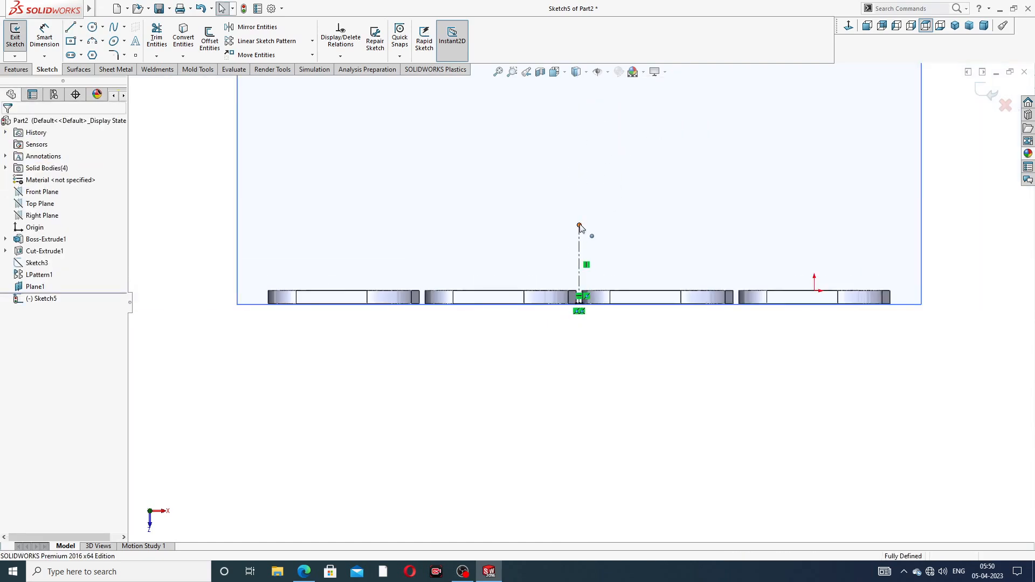
# Step: Stretch the vertical centerline to about 137 mm long and hide the offset plane
pyautogui.moveTo(580, 226); pyautogui.dragTo(596, 129)
pyautogui.scroll(2, 625, 171)
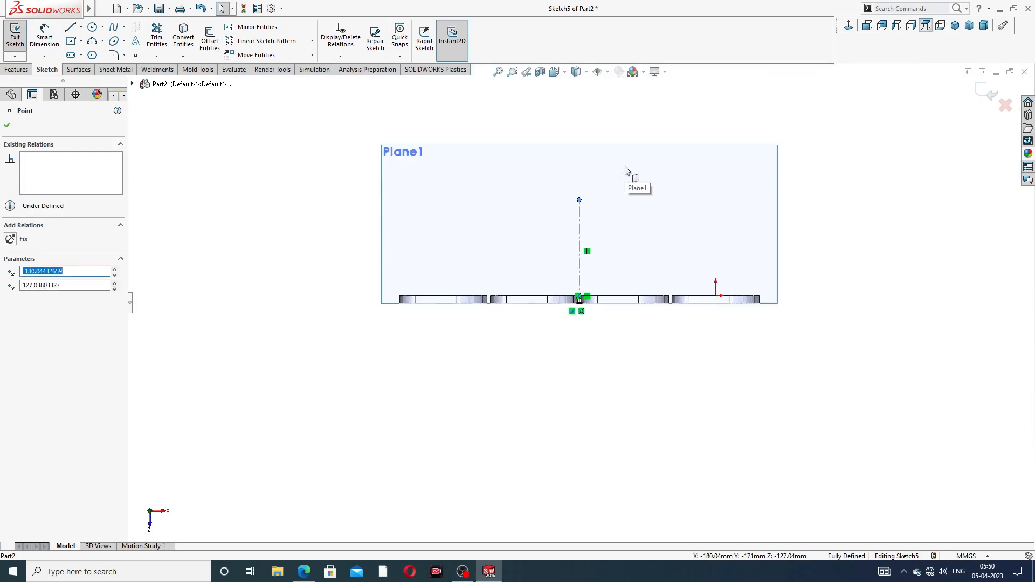
pyautogui.click(632, 179)
pyautogui.scroll(-2, 574, 281)
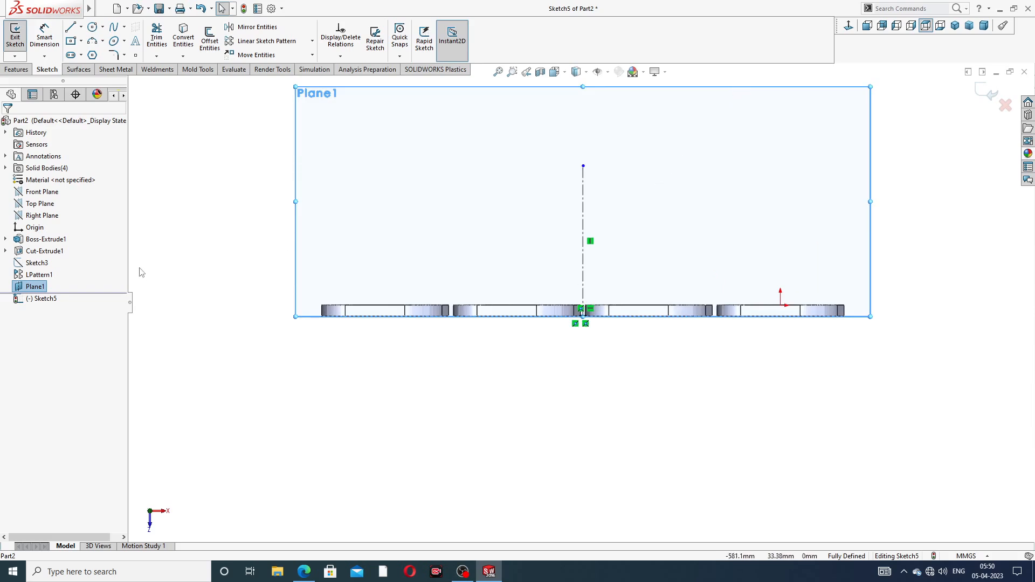
pyautogui.click(40, 287)
pyautogui.click(75, 276)
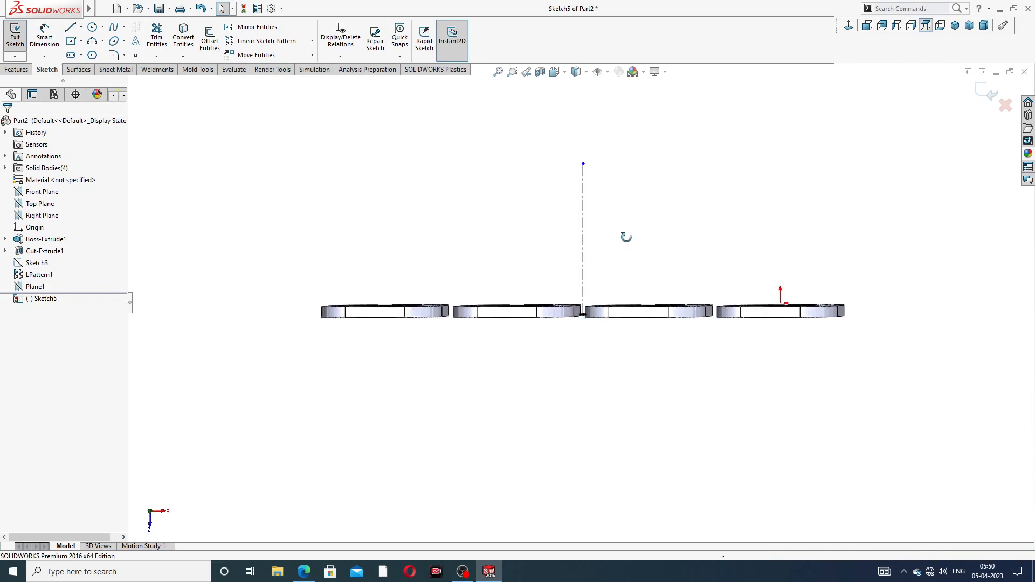
# Step: Draw a 3-sided polygon with an inscribed circle about 66 mm in diameter, centred on the vertical centerline's upper end, one vertex straight up
pyautogui.moveTo(624, 236)
pyautogui.mouseDown(button='middle')
pyautogui.moveTo(616, 264)
pyautogui.moveTo(629, 236)
pyautogui.mouseUp(button='middle')
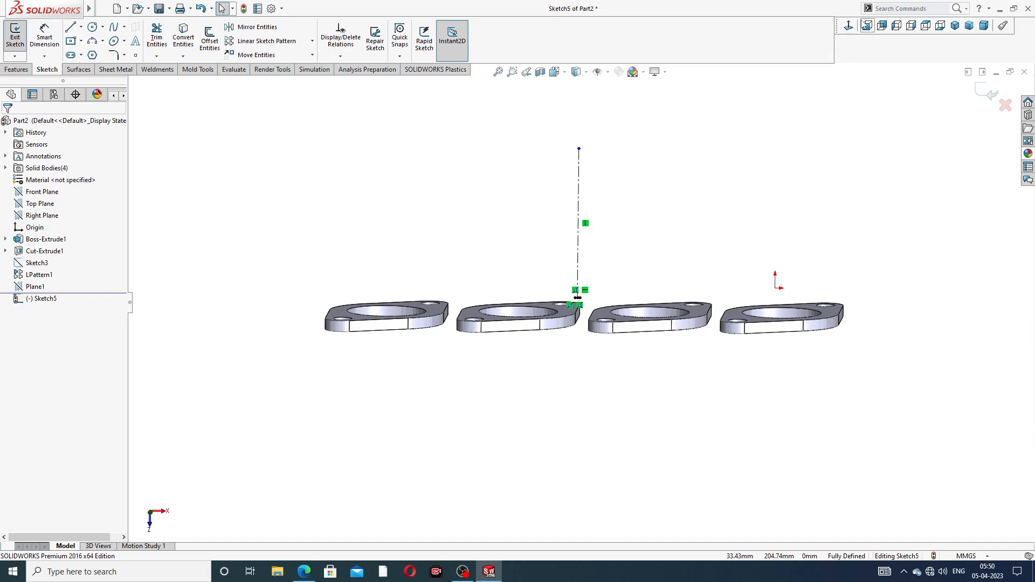
pyautogui.click(851, 29)
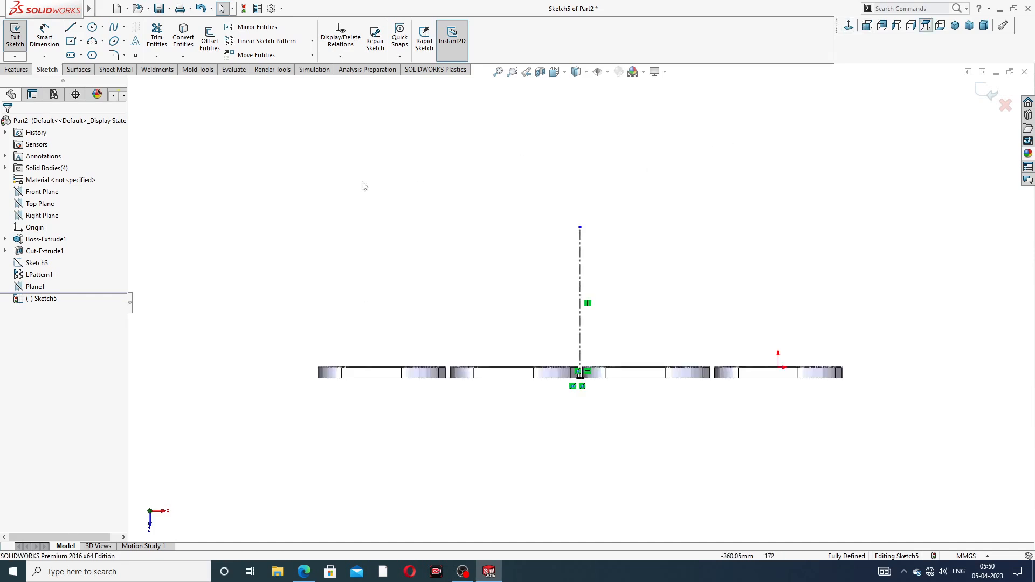
pyautogui.click(93, 55)
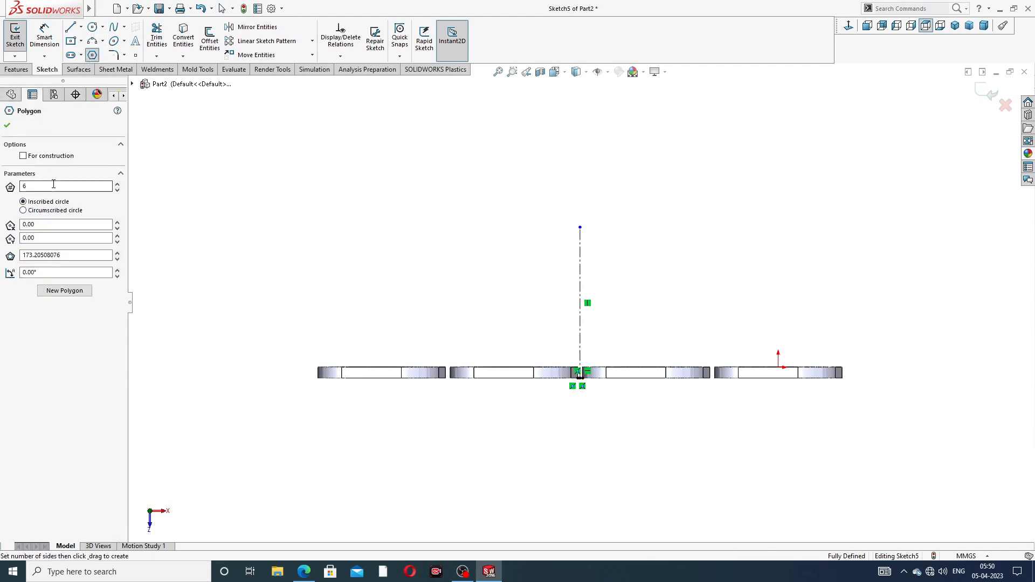
pyautogui.doubleClick(24, 186)
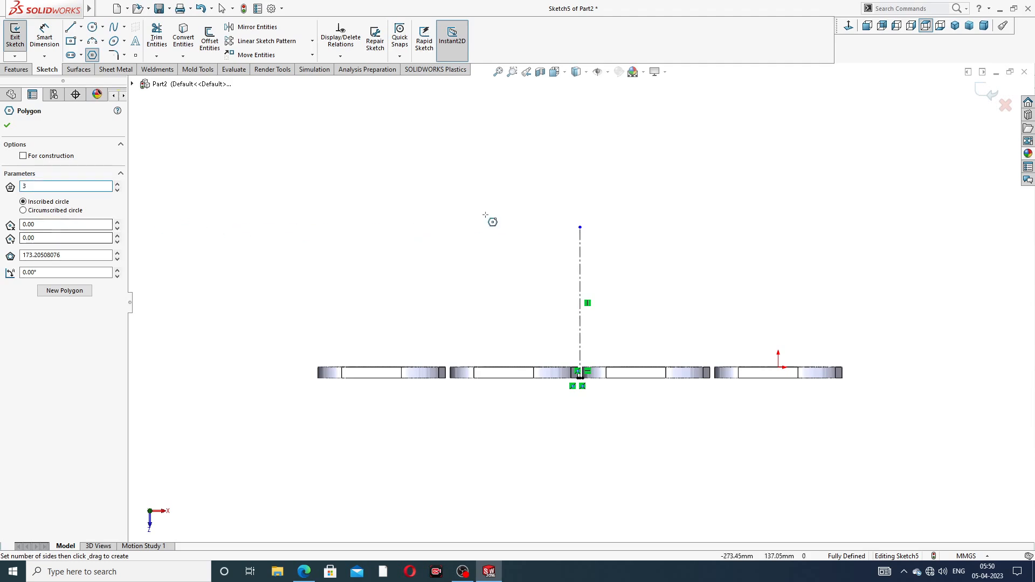
pyautogui.scroll(-2, 598, 237)
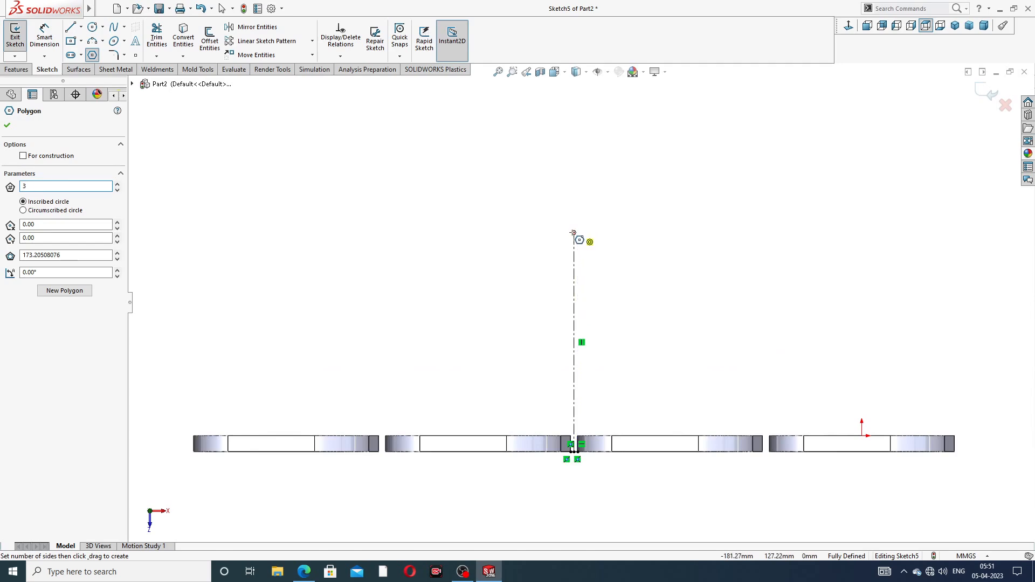
pyautogui.moveTo(574, 233); pyautogui.dragTo(574, 129)
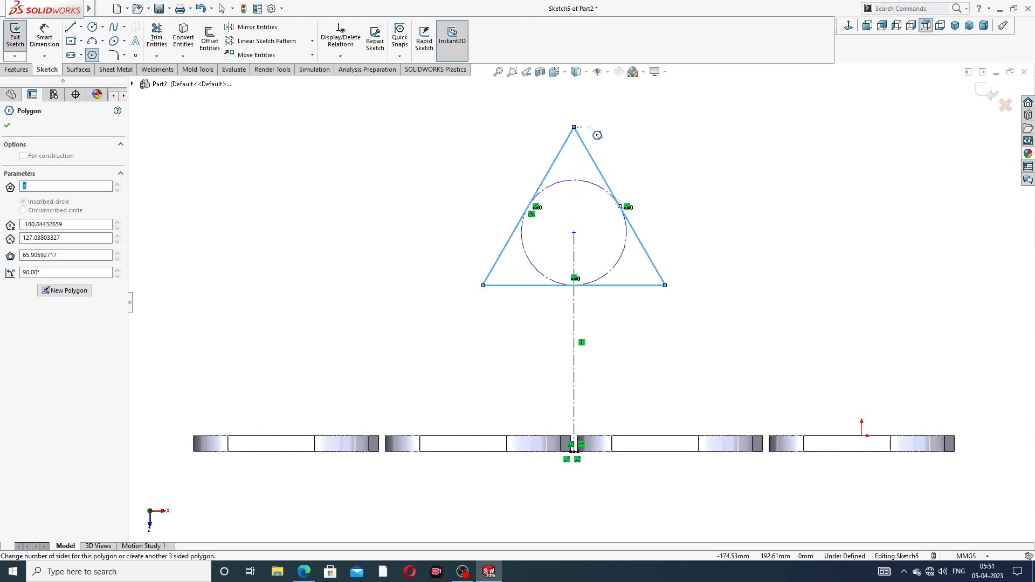
# Step: Finish the polygon and give the triangle's base a Horizontal relation
pyautogui.rightClick(654, 136)
pyautogui.click(673, 139)
pyautogui.scroll(-2, 594, 214)
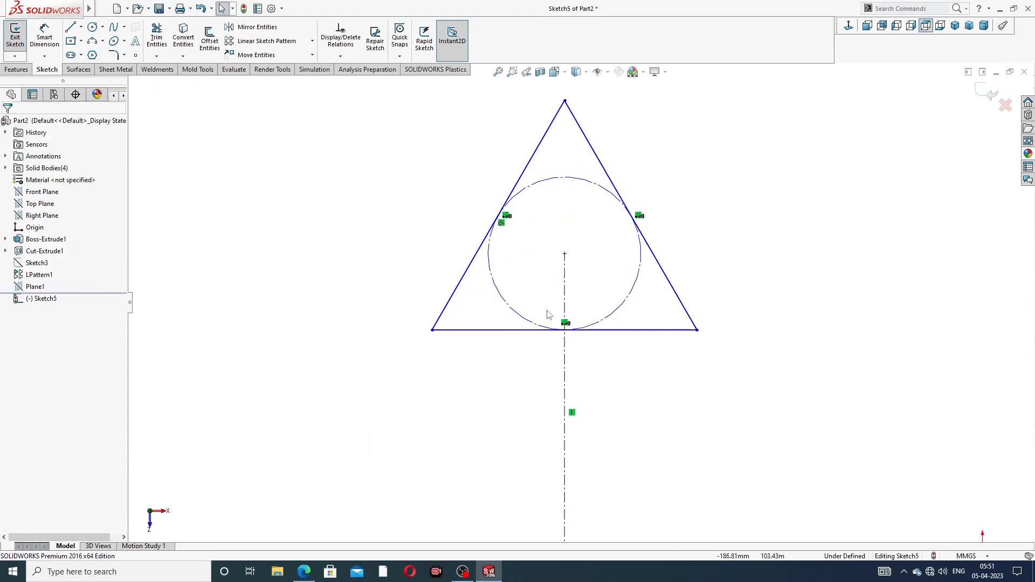
pyautogui.click(519, 330)
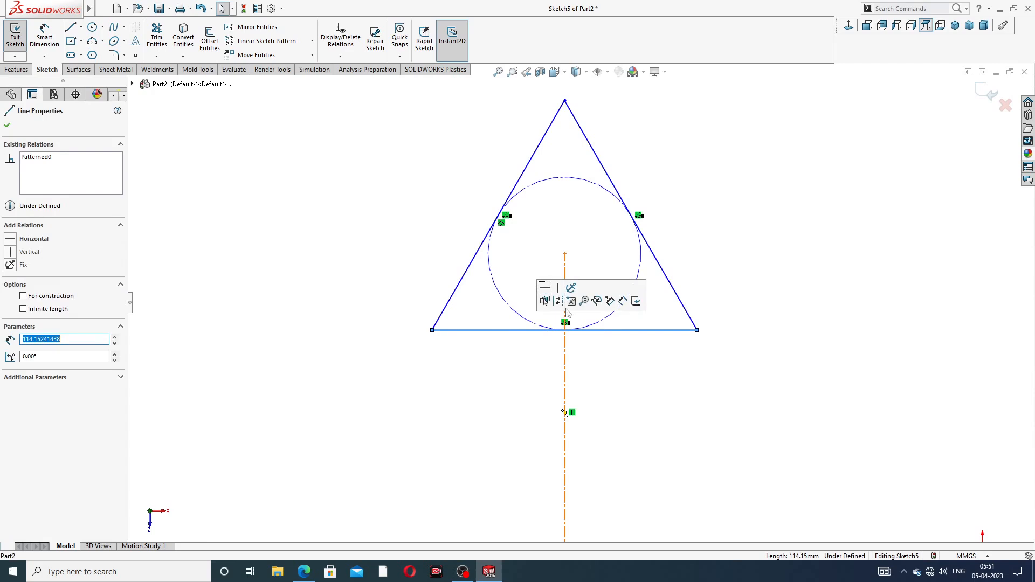
pyautogui.click(545, 288)
pyautogui.click(748, 213)
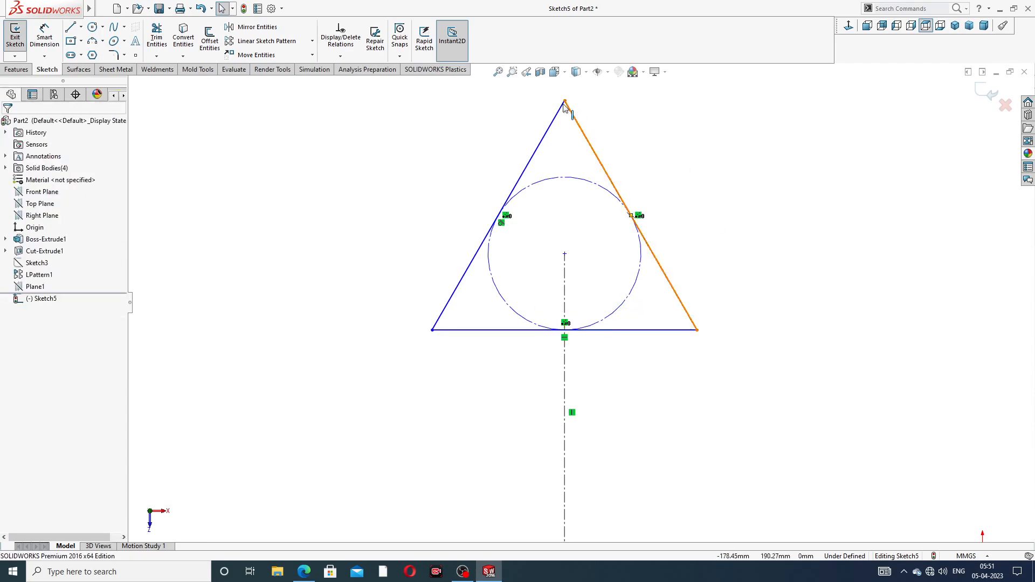
pyautogui.click(557, 118)
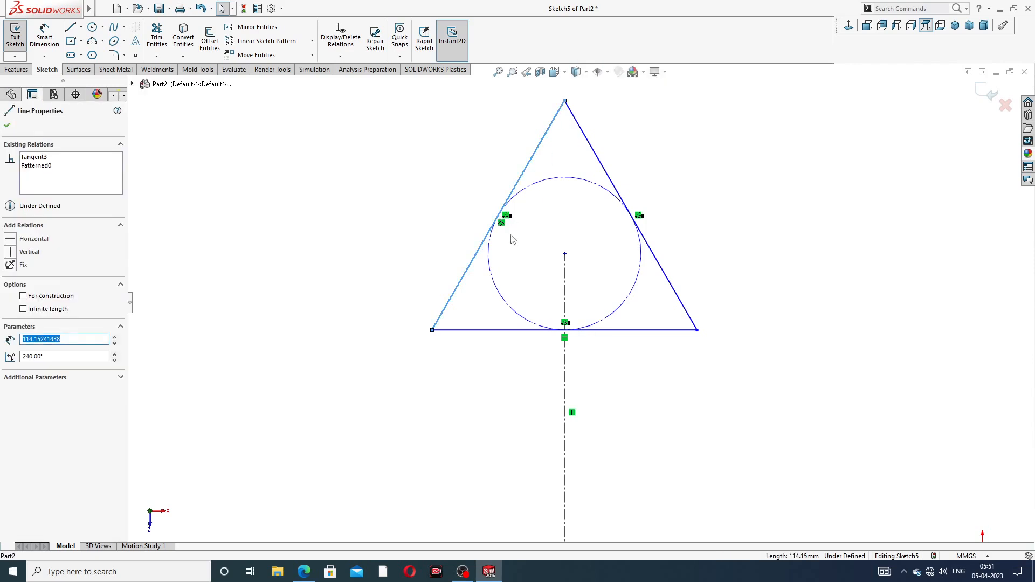
pyautogui.keyDown('ctrl'); pyautogui.moveTo(545, 330); pyautogui.dragTo(552, 332); pyautogui.keyUp('ctrl')
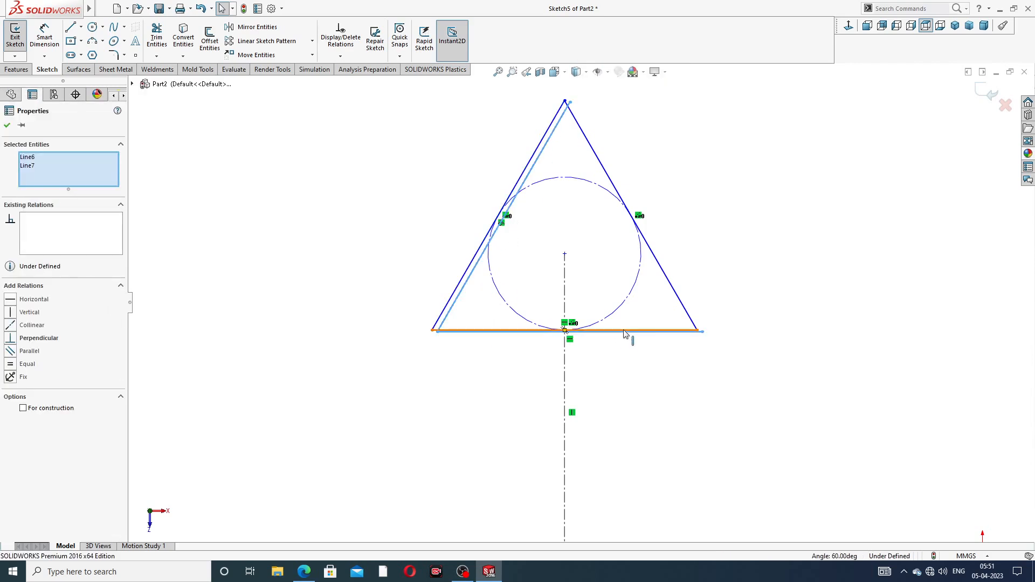
pyautogui.keyDown('ctrl'); pyautogui.click(676, 291); pyautogui.keyUp('ctrl')
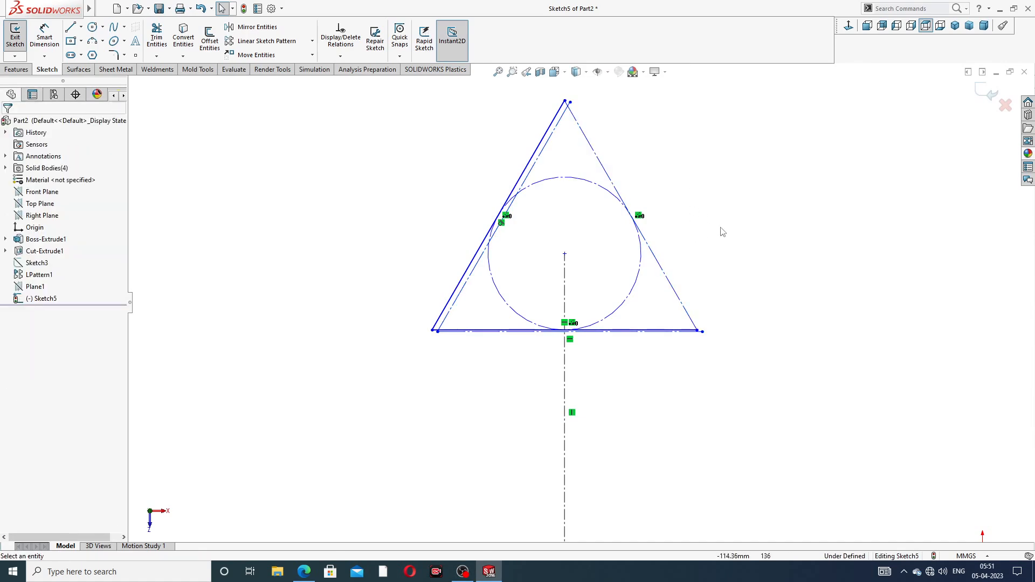
pyautogui.scroll(-2, 550, 143)
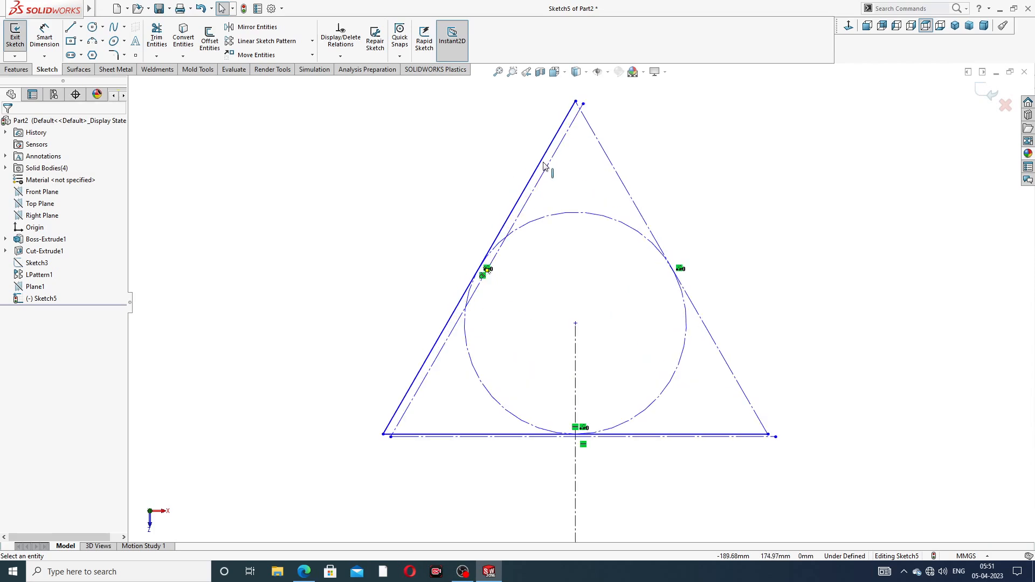
pyautogui.click(547, 162)
pyautogui.click(589, 130)
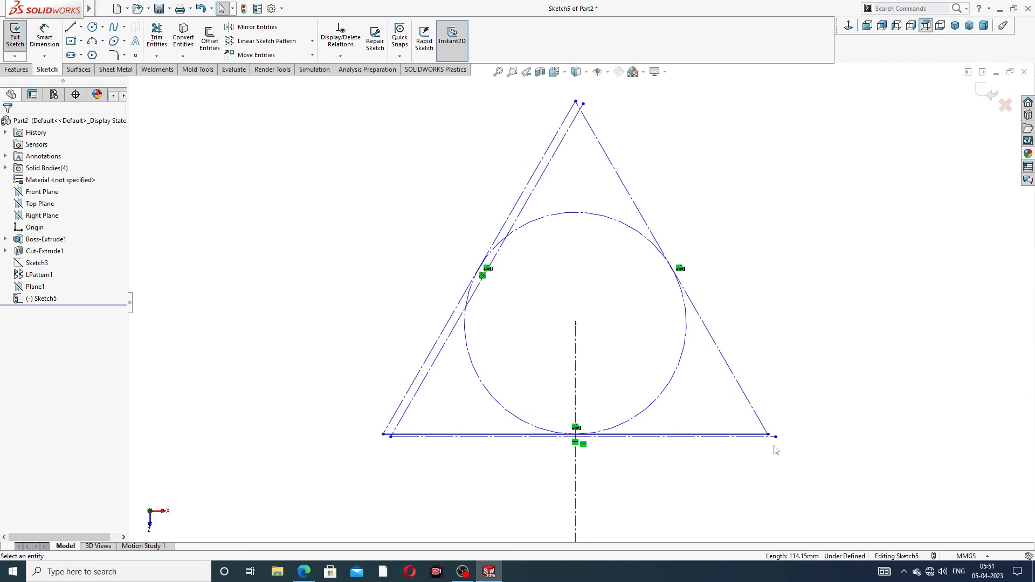
pyautogui.hotkey('ctrl', 'z')
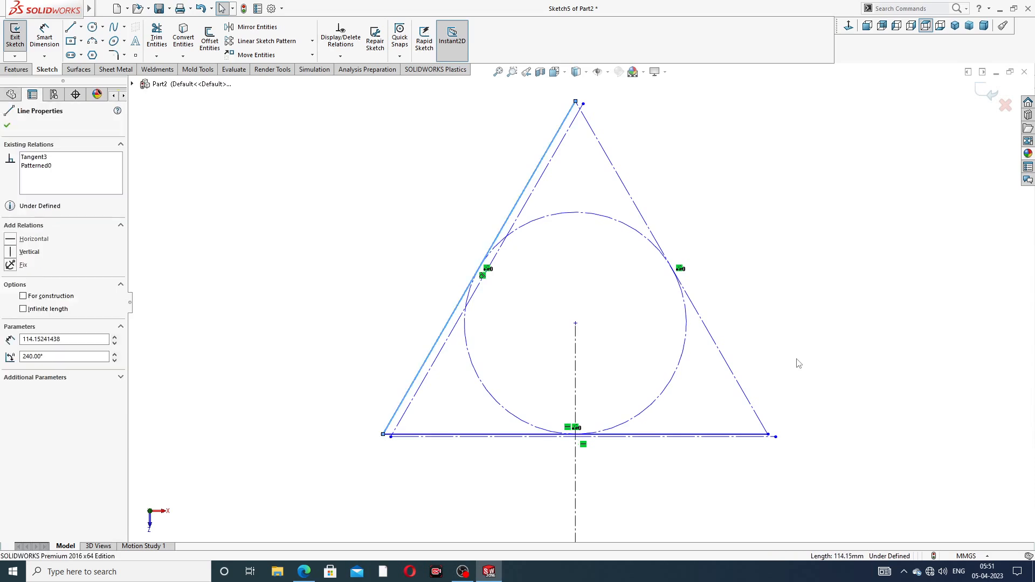
pyautogui.click(797, 359)
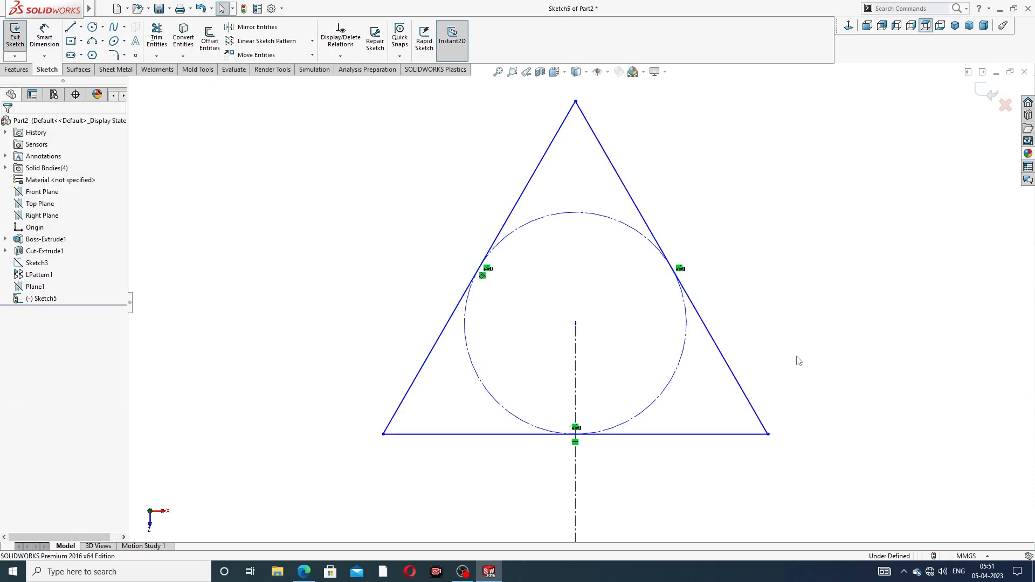
# Step: Convert all three sides of the triangle to construction geometry
pyautogui.click(766, 420)
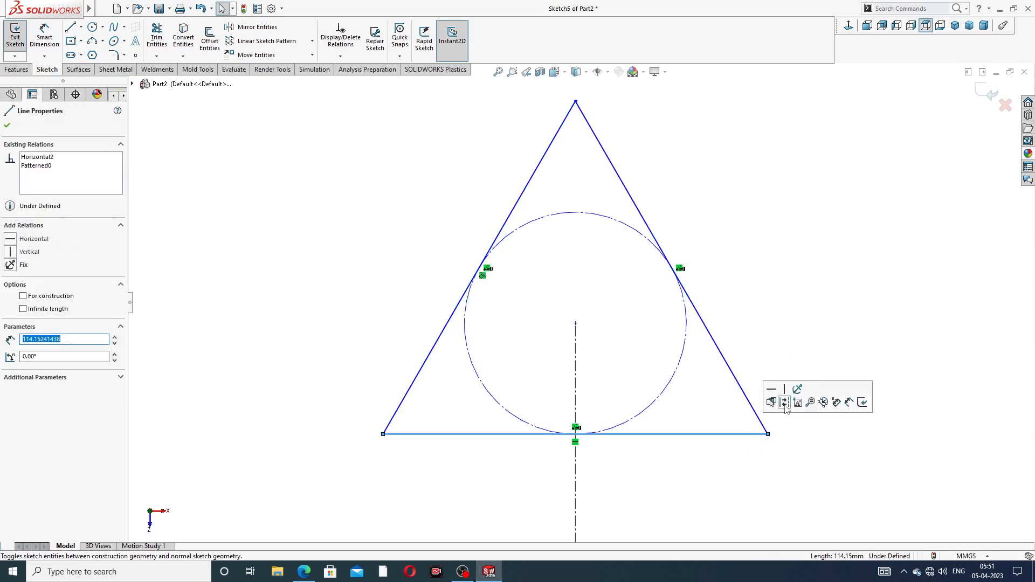
pyautogui.click(784, 402)
pyautogui.click(431, 351)
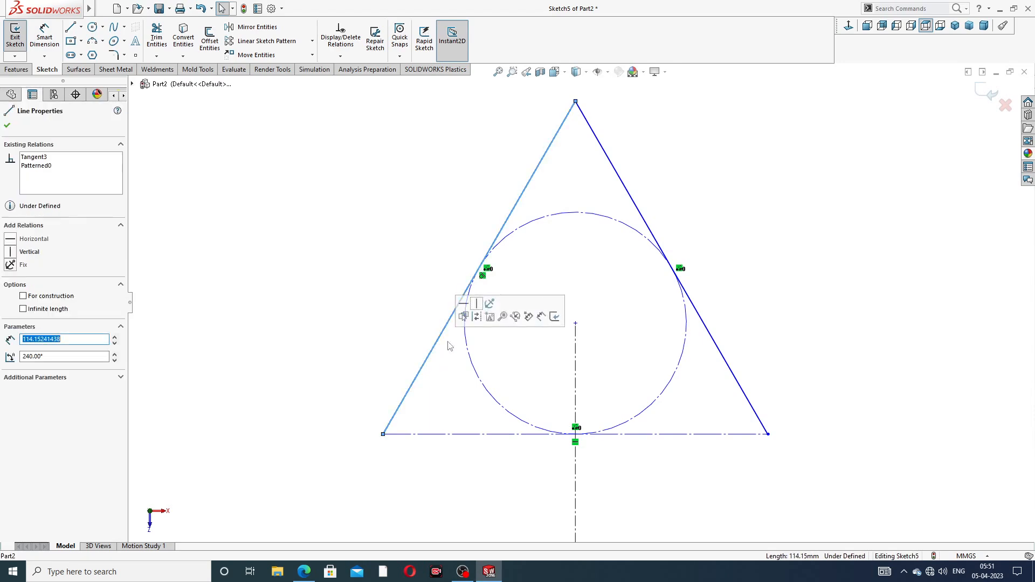
pyautogui.click(466, 316)
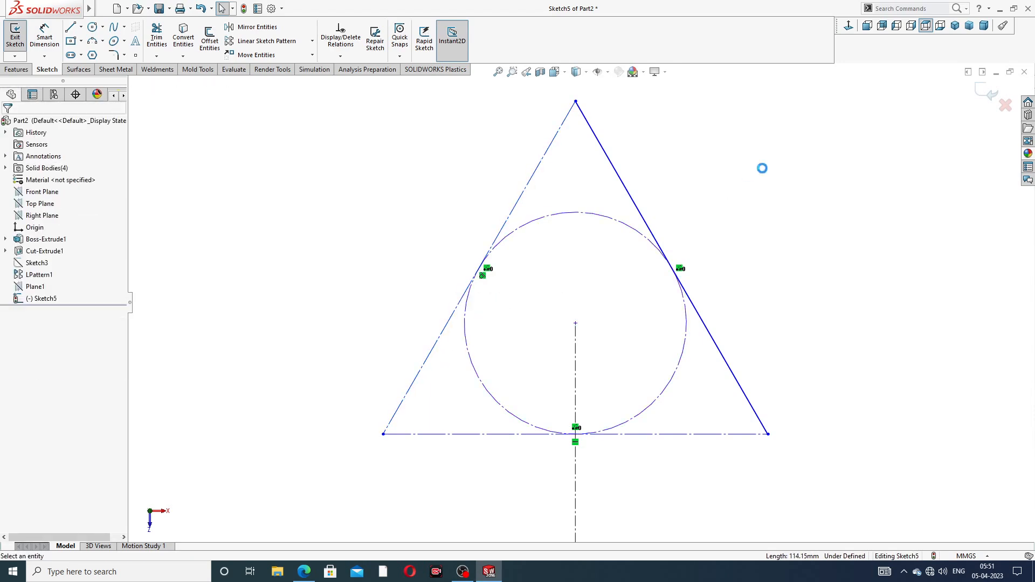
pyautogui.click(644, 216)
pyautogui.click(680, 178)
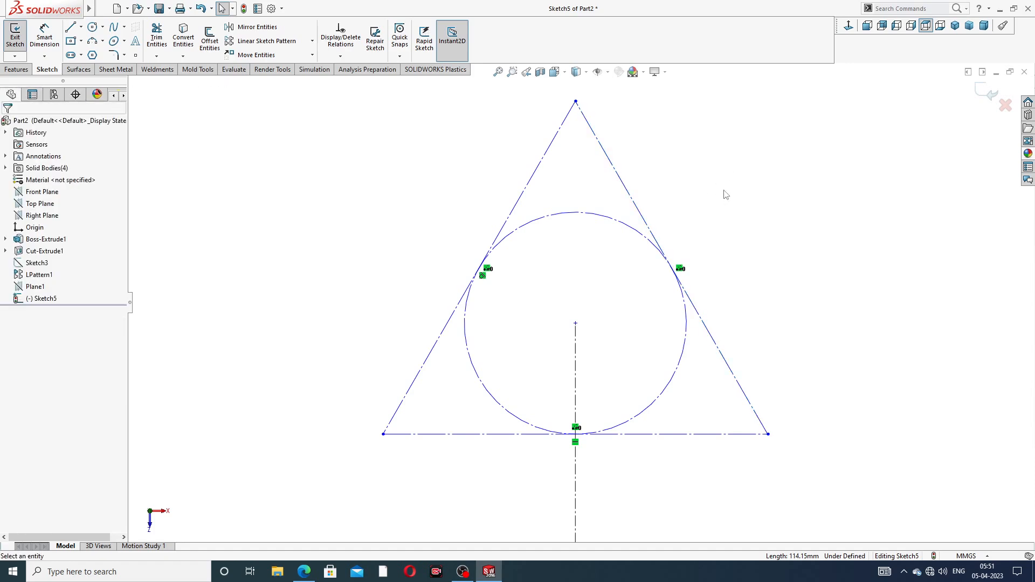
# Step: Draw a circle about 53 mm in diameter centred on the triangle's centre, inside the construction circle
pyautogui.press('z')
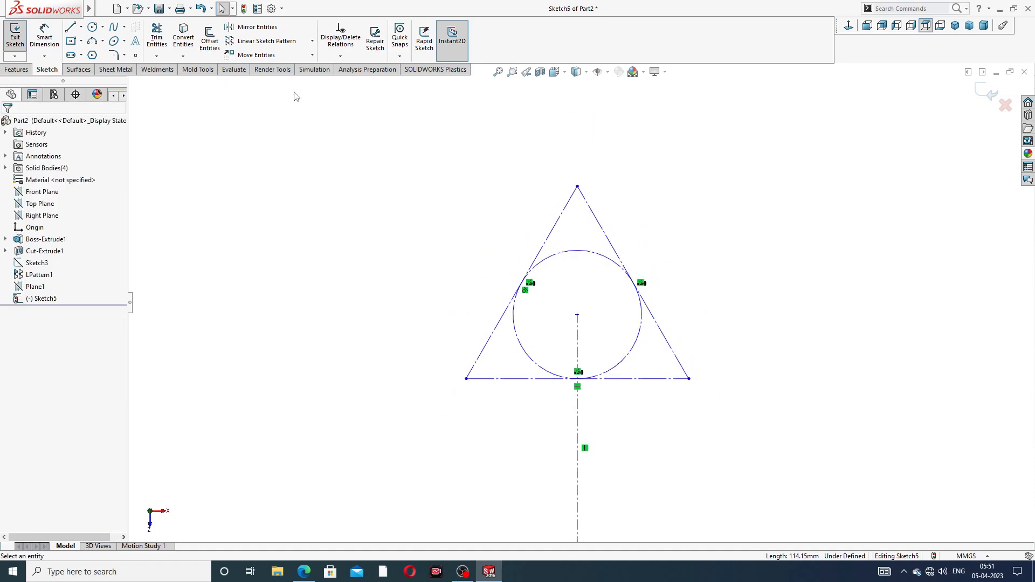
pyautogui.click(92, 27)
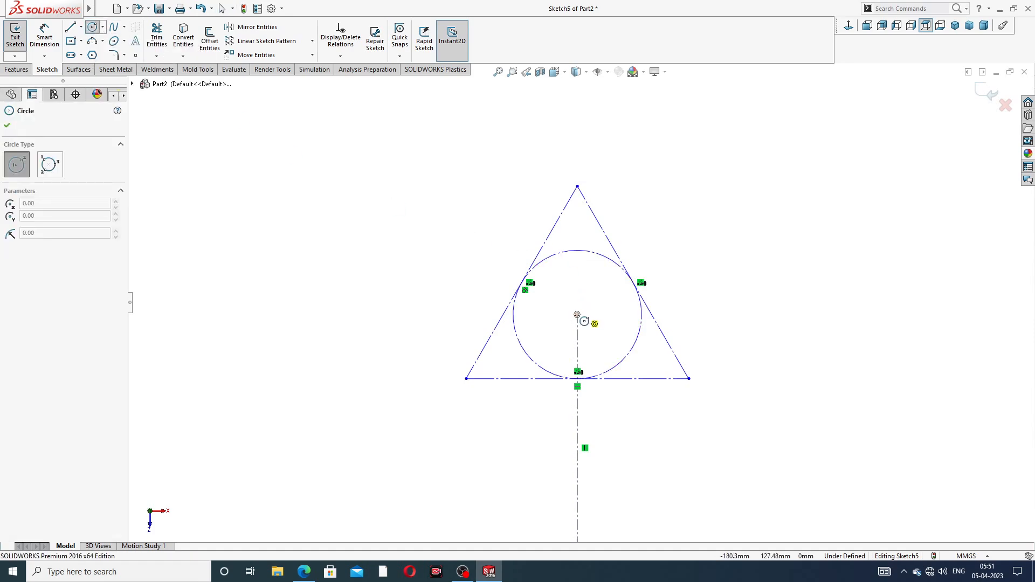
pyautogui.moveTo(576, 315)
pyautogui.mouseDown()
pyautogui.moveTo(601, 263)
pyautogui.moveTo(582, 264)
pyautogui.mouseUp()
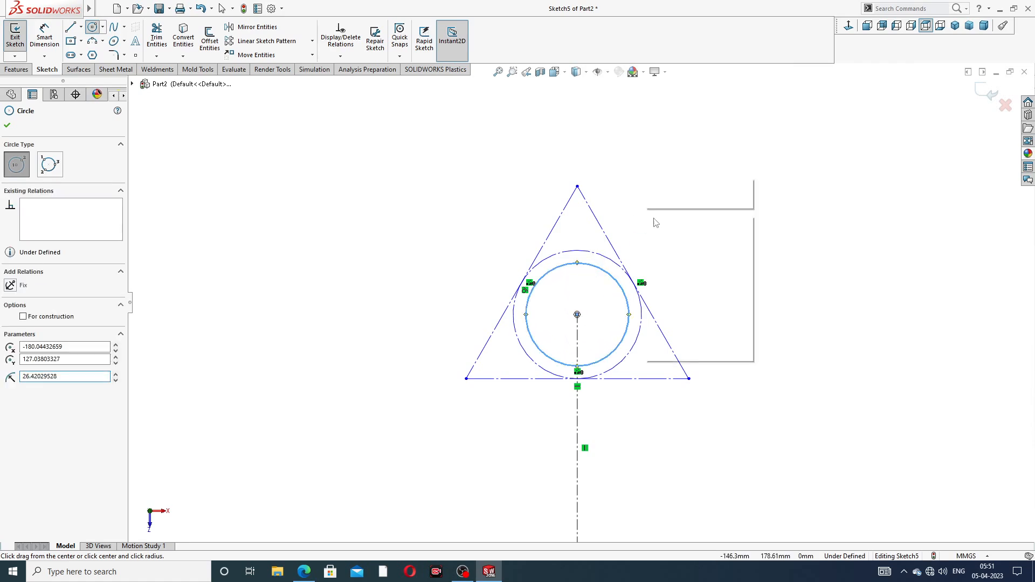
pyautogui.press('Escape')
pyautogui.press('Escape')
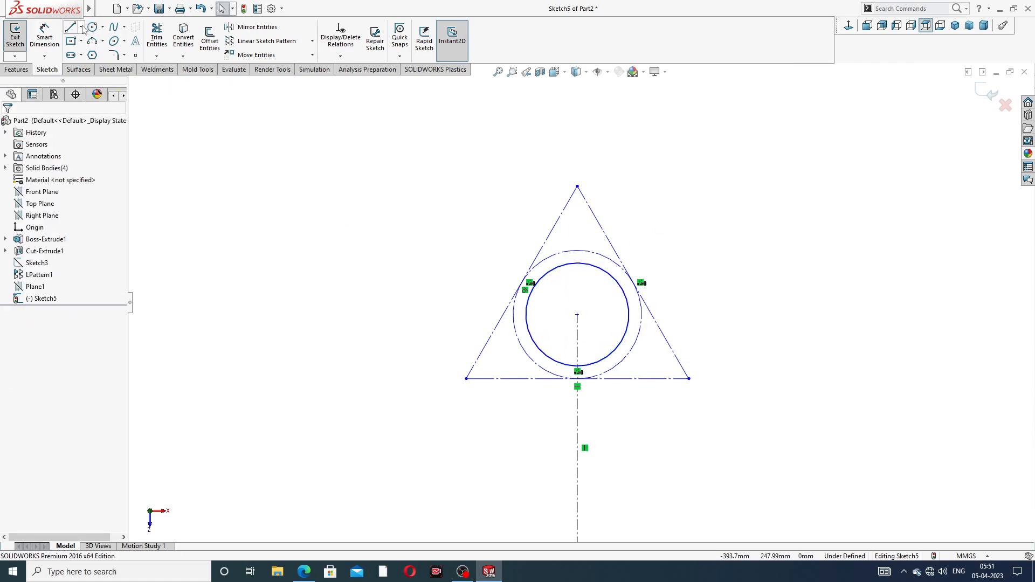
# Step: Draw two concentric circles at each of the triangle's three corners, the inner ones about 19 to 23 mm in diameter
pyautogui.moveTo(577, 187)
pyautogui.mouseDown()
pyautogui.moveTo(586, 162)
pyautogui.moveTo(578, 186)
pyautogui.moveTo(590, 173)
pyautogui.mouseUp()
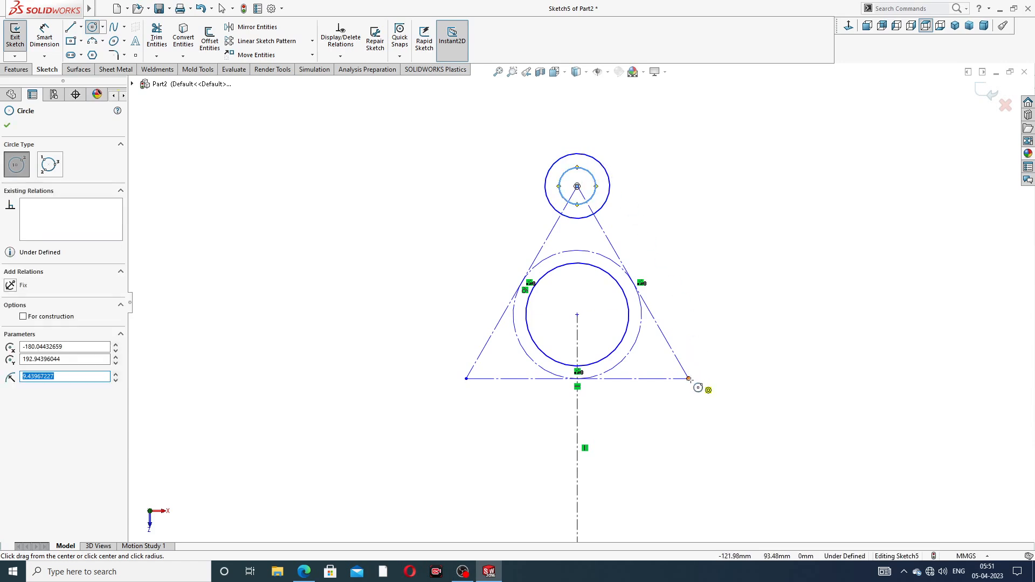
pyautogui.moveTo(688, 378)
pyautogui.mouseDown()
pyautogui.moveTo(709, 348)
pyautogui.moveTo(690, 379)
pyautogui.moveTo(709, 358)
pyautogui.moveTo(701, 365)
pyautogui.mouseUp()
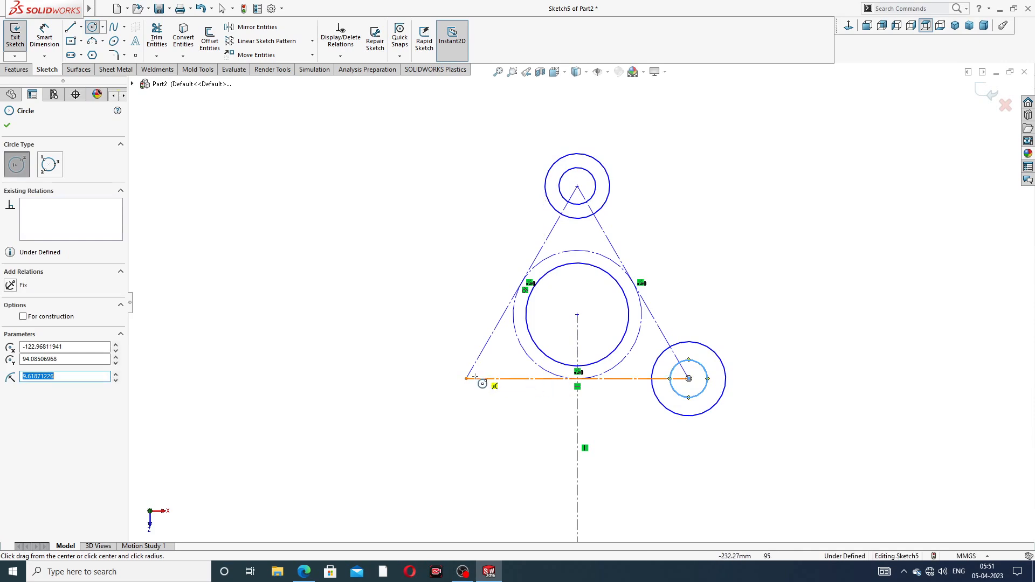
pyautogui.moveTo(467, 378); pyautogui.dragTo(482, 363)
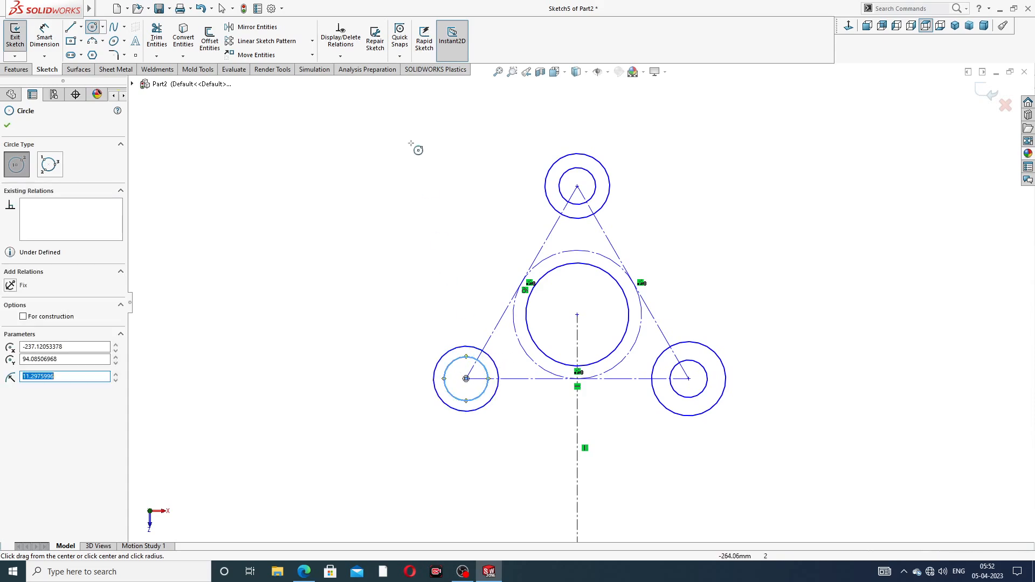
pyautogui.rightClick(402, 154)
pyautogui.click(434, 162)
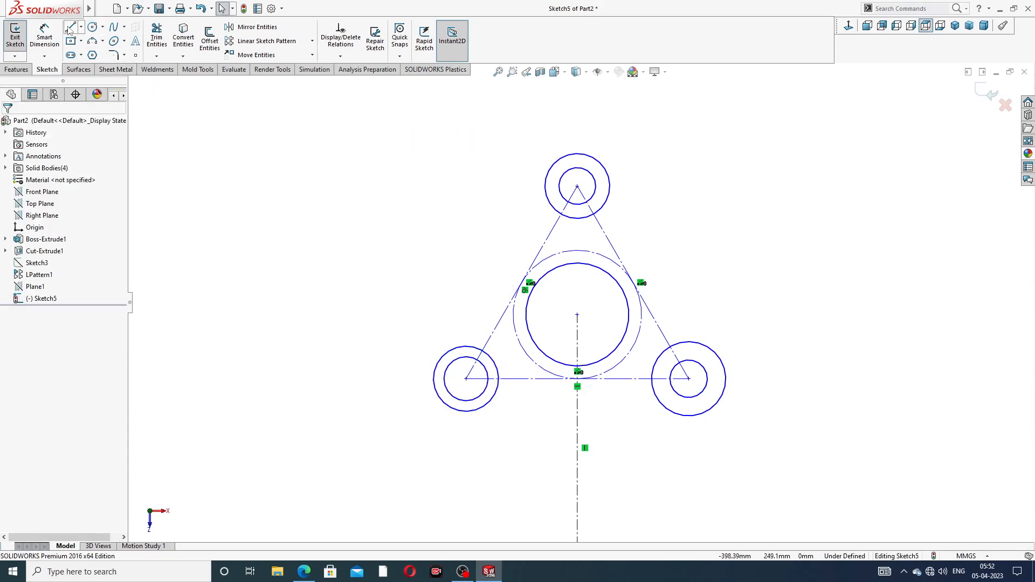
# Step: Sketch a line along the triangle's left side, joining the outer edges of the lower-left and top outer circles
pyautogui.click(70, 28)
pyautogui.click(439, 361)
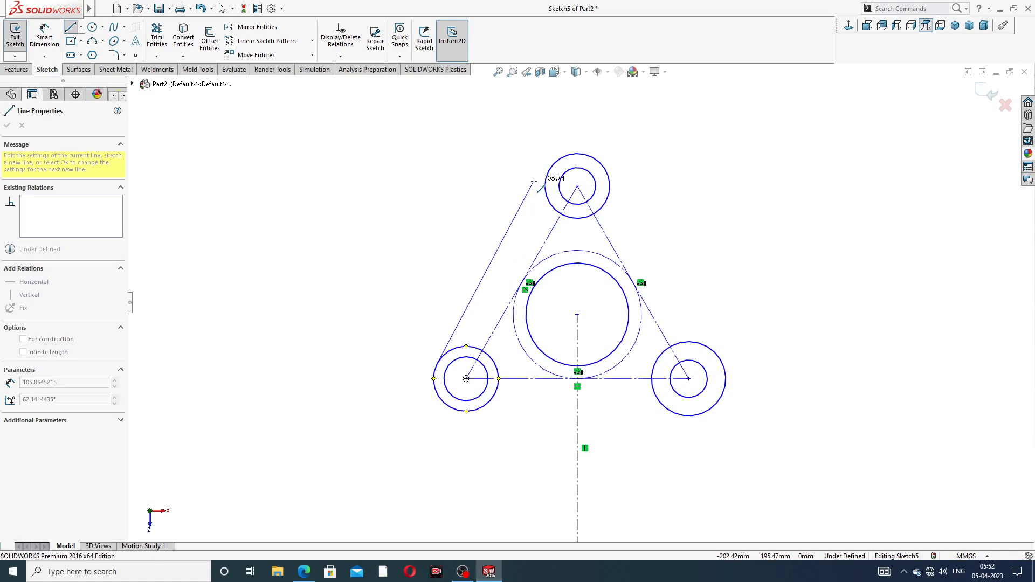
pyautogui.rightClick(484, 158)
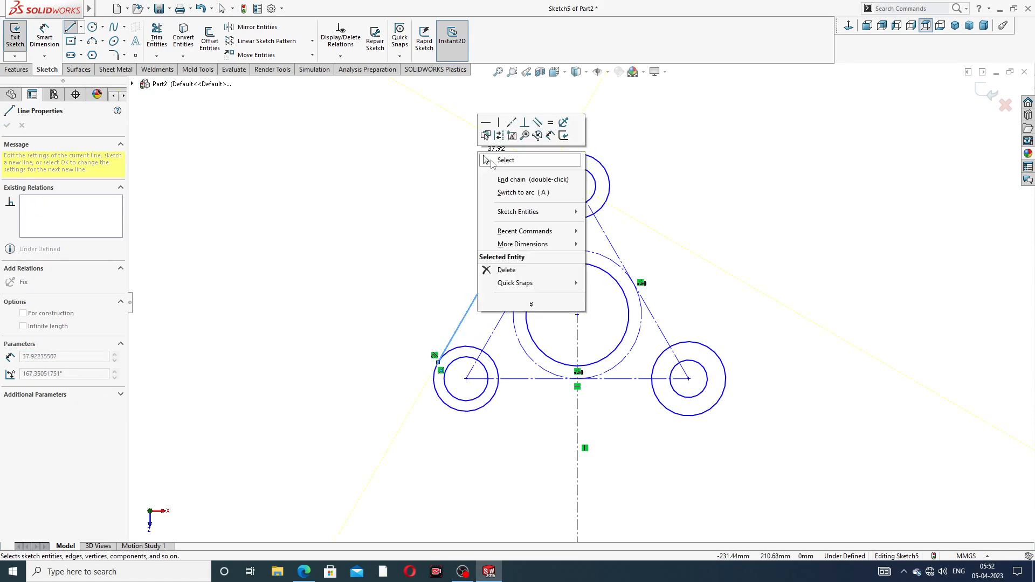
pyautogui.click(505, 161)
# Step: Sketch a line along the triangle's right side, joining the outer edges of the top and lower-right outer circles
pyautogui.click(70, 27)
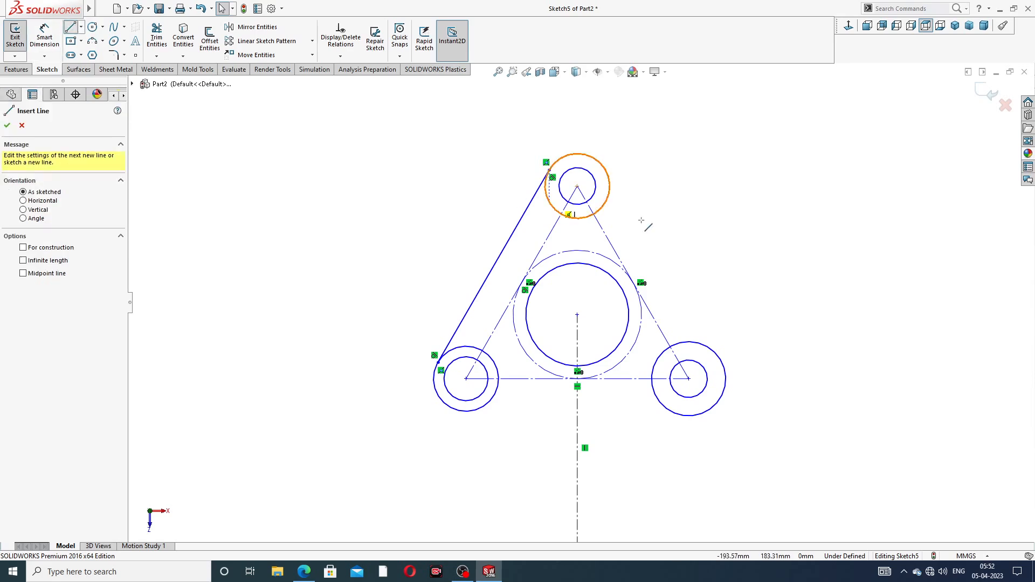
pyautogui.click(607, 170)
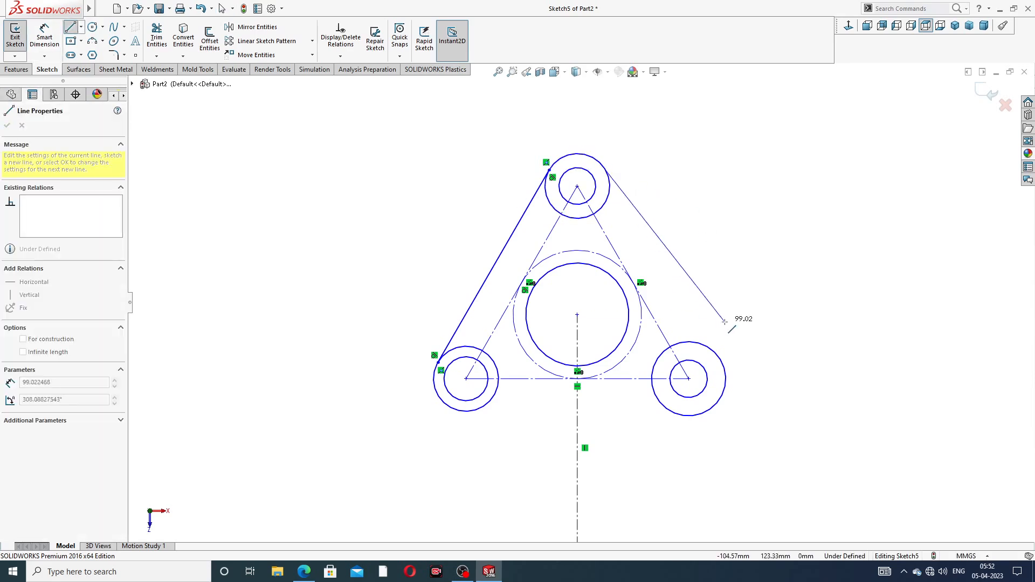
pyautogui.click(719, 359)
pyautogui.rightClick(768, 295)
pyautogui.click(794, 301)
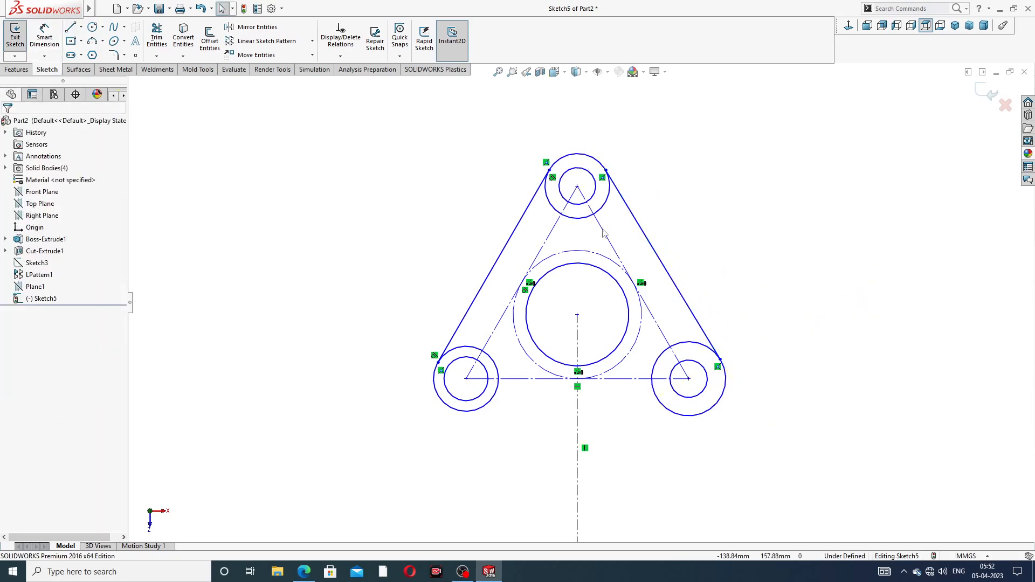
pyautogui.click(70, 27)
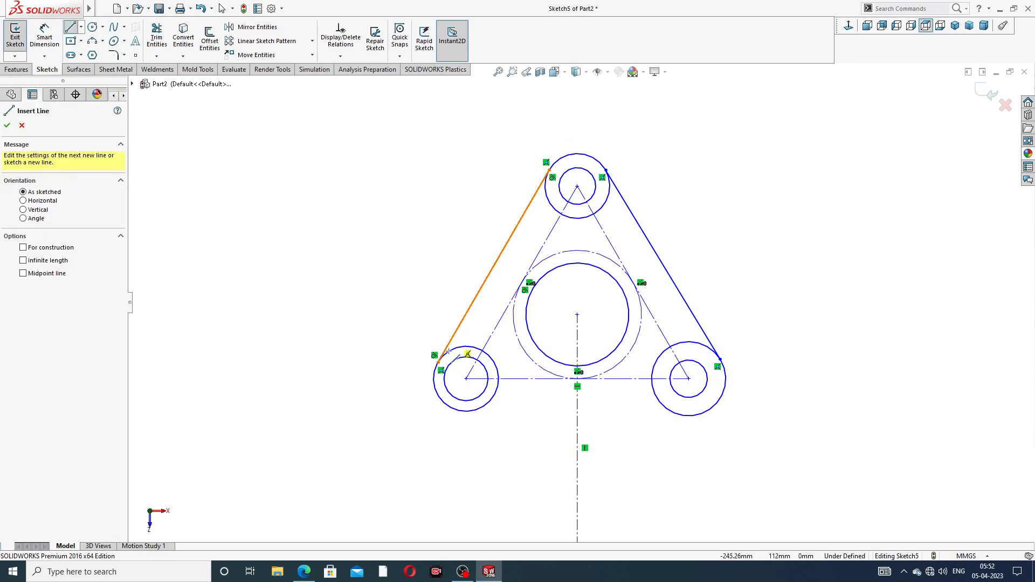
pyautogui.click(474, 410)
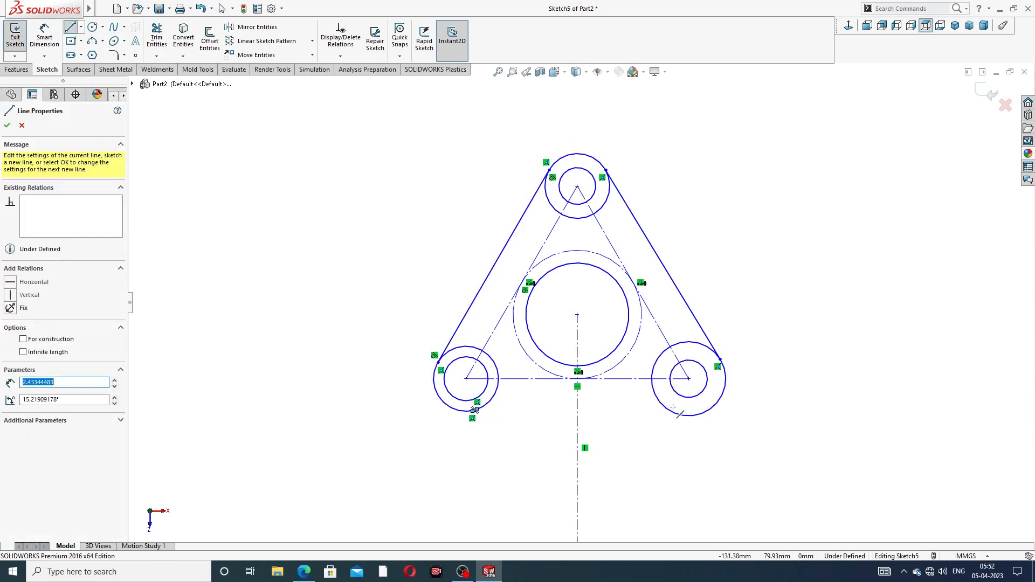
pyautogui.rightClick(530, 411)
pyautogui.click(560, 421)
pyautogui.moveTo(478, 411); pyautogui.dragTo(502, 431)
pyautogui.scroll(-4, 501, 436)
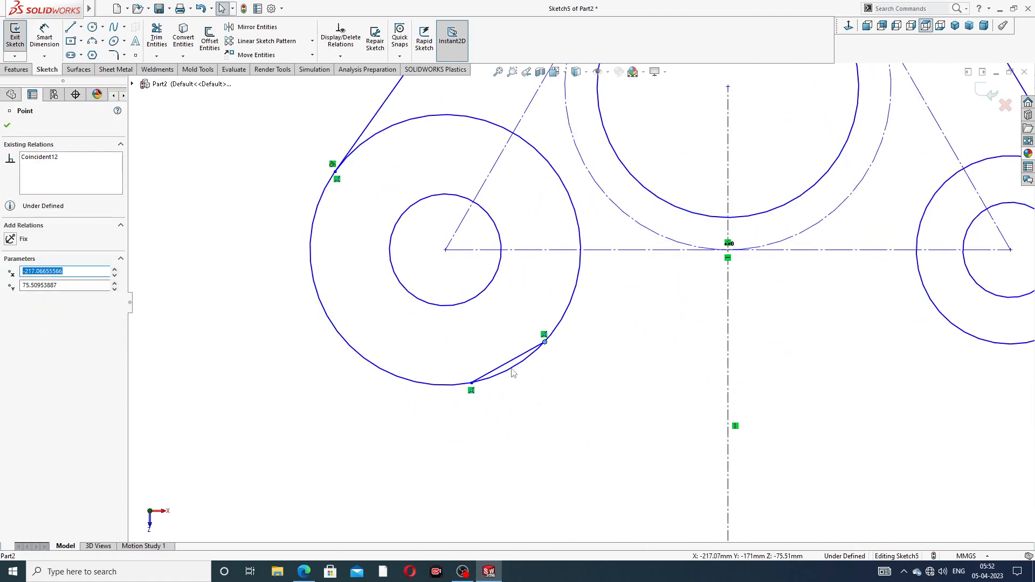
pyautogui.click(509, 362)
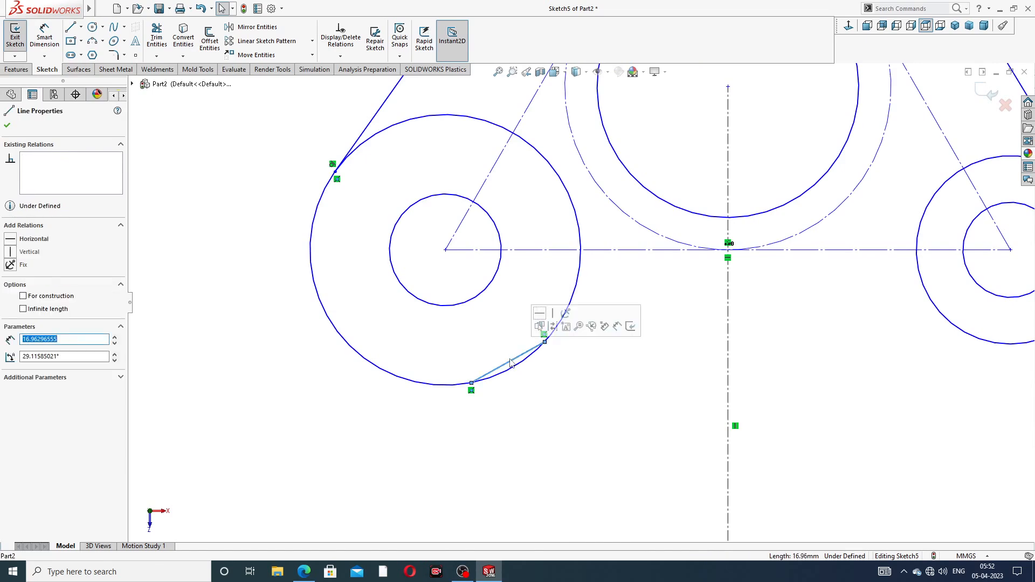
pyautogui.press('Delete')
# Step: Sketch a line below the triangle's base, joining the undersides of the lower-left and lower-right outer circles
pyautogui.click(70, 28)
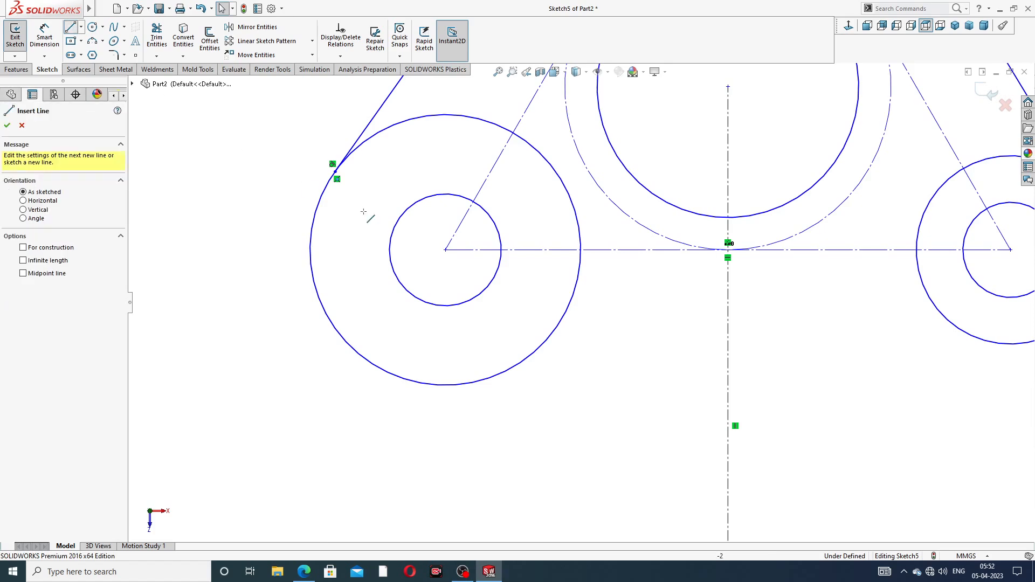
pyautogui.scroll(4, 547, 334)
pyautogui.click(547, 334)
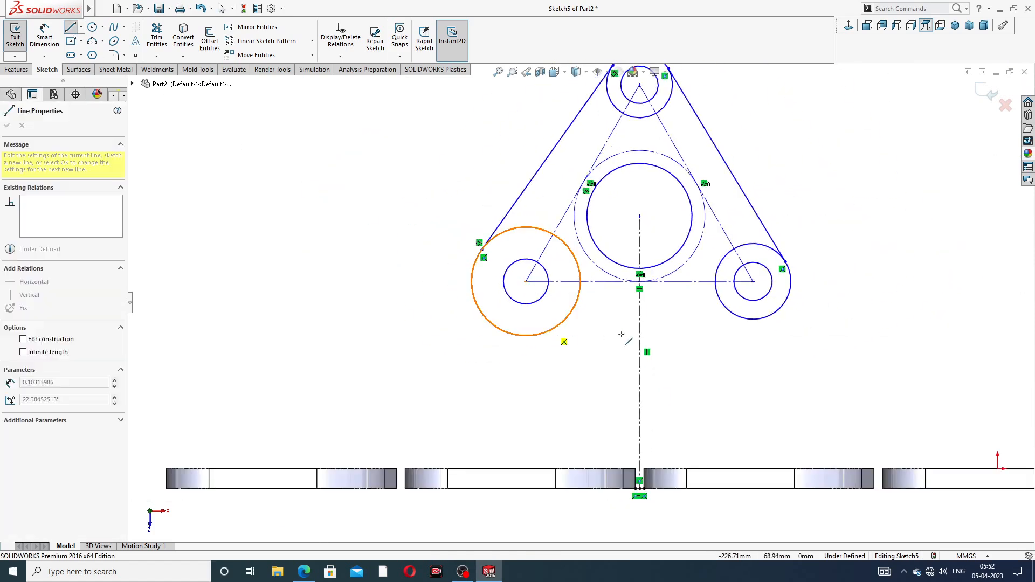
pyautogui.click(753, 320)
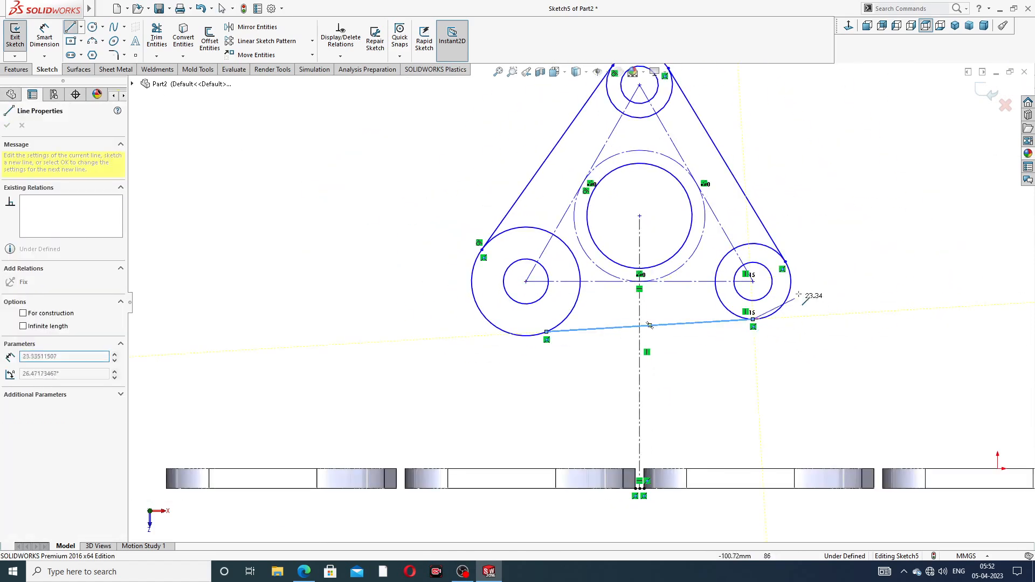
pyautogui.rightClick(818, 259)
pyautogui.click(852, 281)
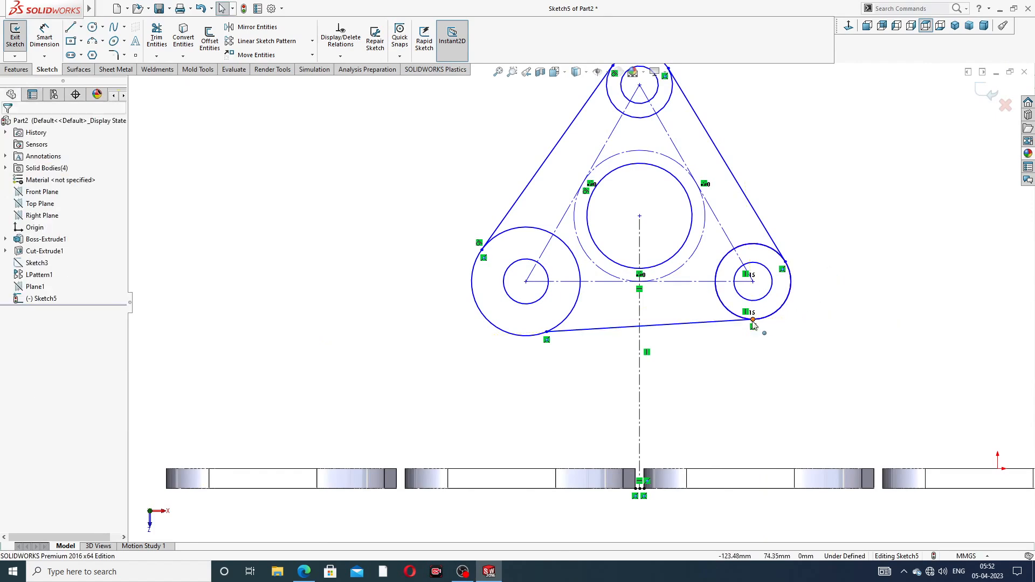
# Step: Replace the line below the triangle's base with one tangent to the undersides of the lower-left and lower-right outer circles
pyautogui.click(718, 323)
pyautogui.press('Delete')
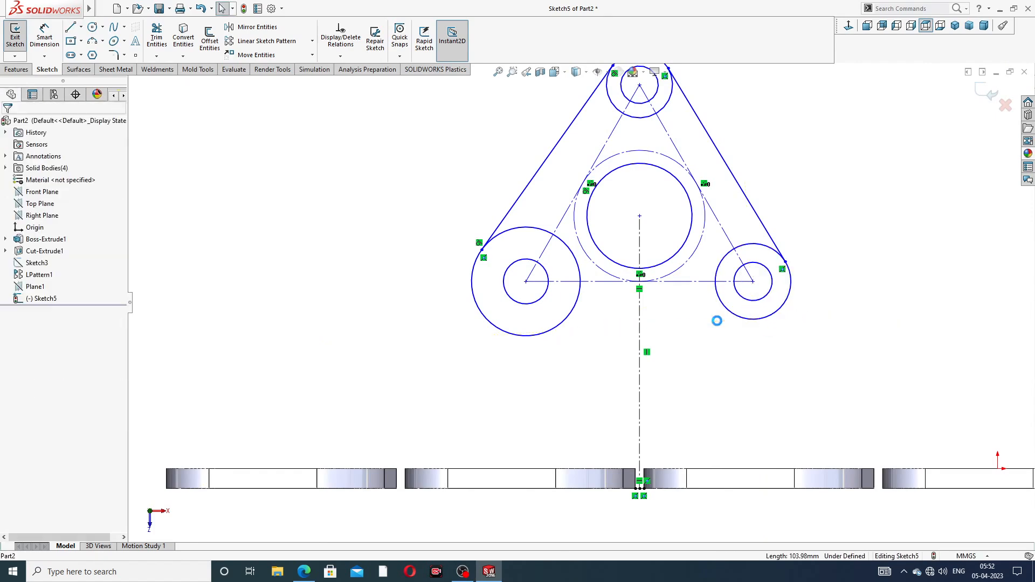
pyautogui.click(71, 28)
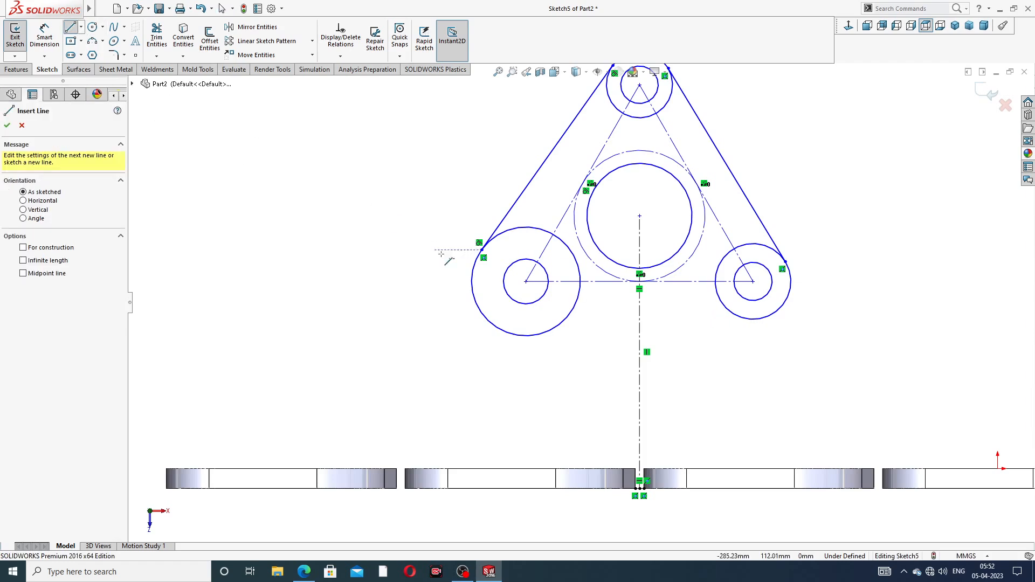
pyautogui.click(525, 336)
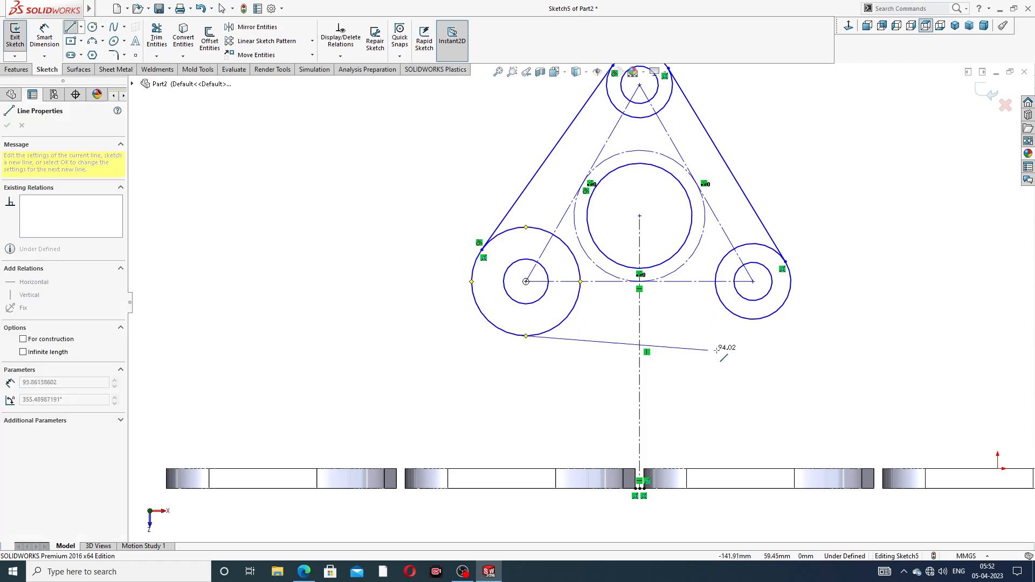
pyautogui.click(762, 320)
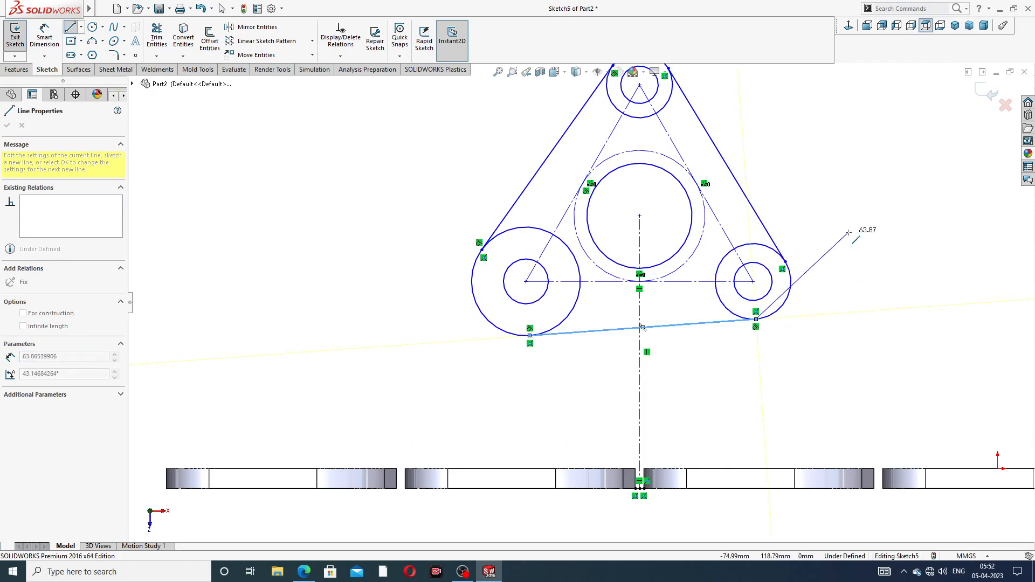
pyautogui.rightClick(849, 197)
pyautogui.click(873, 241)
pyautogui.press('z')
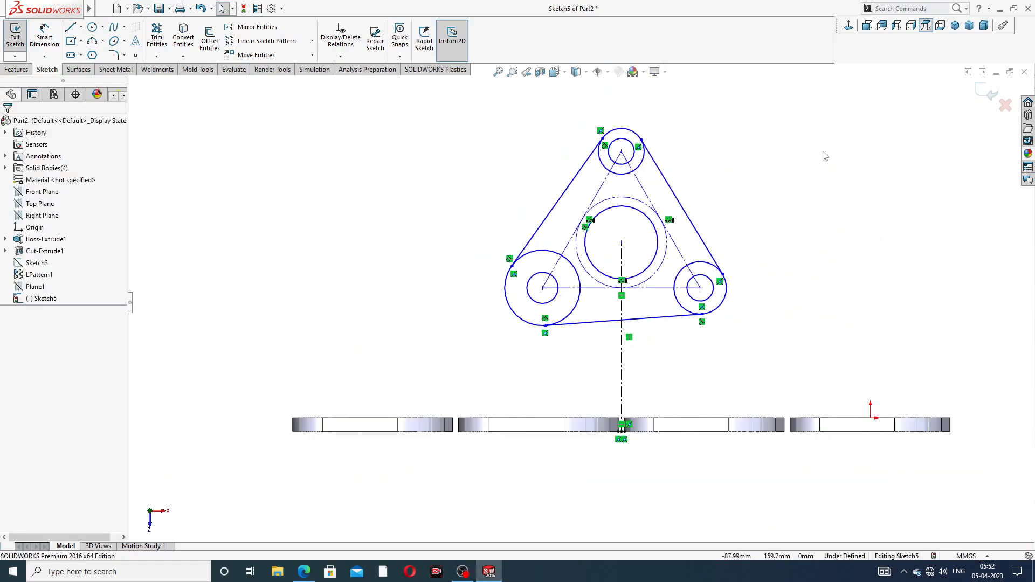
# Step: Apply a tangent relation between the new base line and each of the two lower outer circles
pyautogui.click(582, 328)
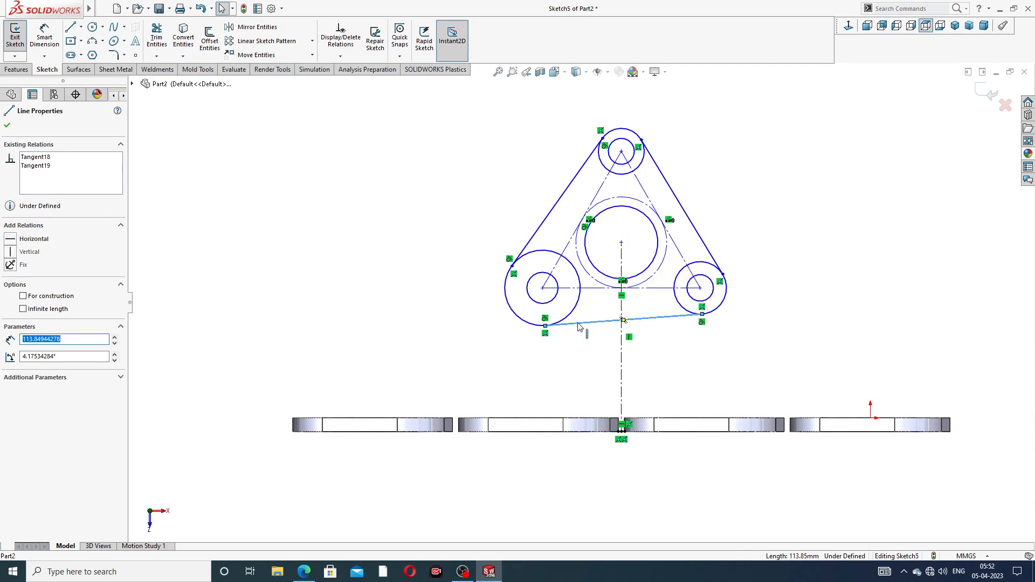
pyautogui.keyDown('ctrl'); pyautogui.click(571, 318); pyautogui.keyUp('ctrl')
pyautogui.click(598, 269)
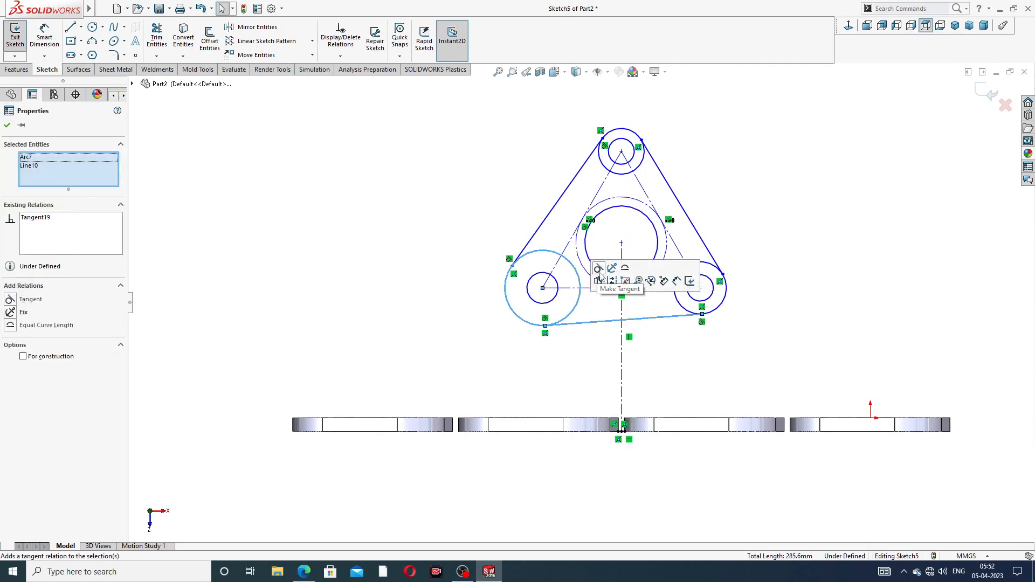
pyautogui.click(672, 372)
pyautogui.click(680, 322)
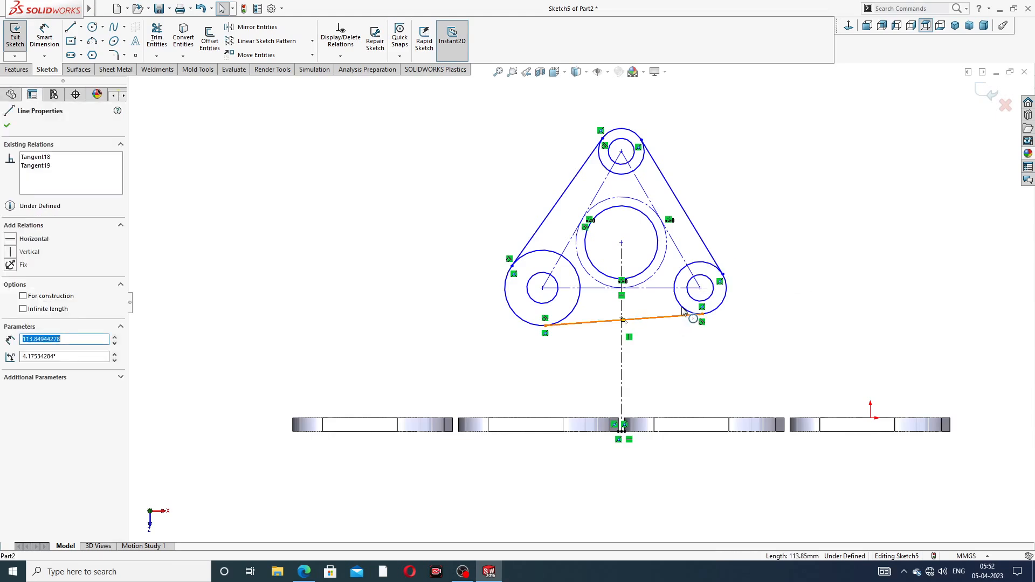
pyautogui.keyDown('ctrl'); pyautogui.click(722, 279); pyautogui.keyUp('ctrl')
pyautogui.click(711, 261)
pyautogui.click(746, 214)
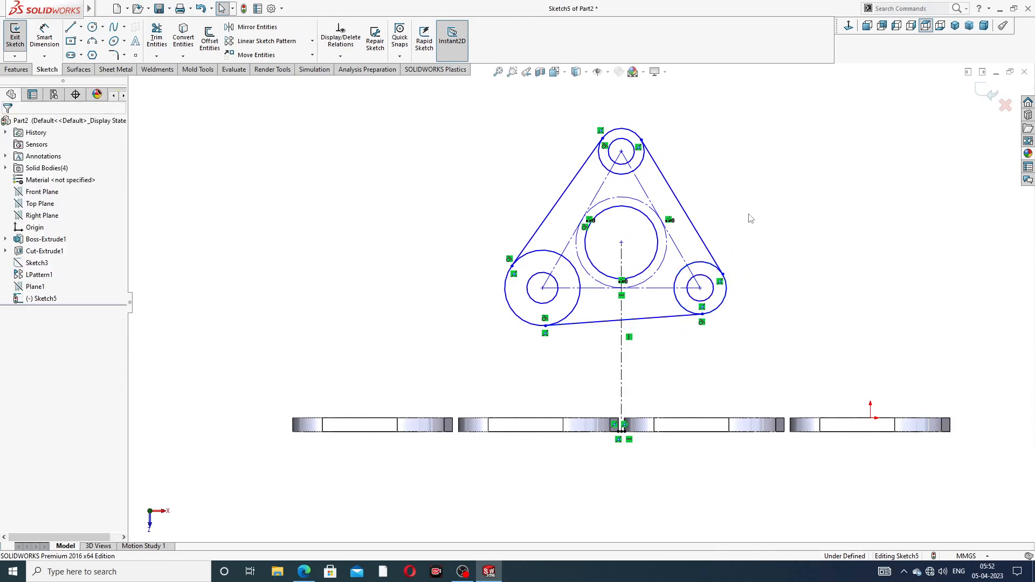
# Step: Make the three inner circles at the triangle's corners equal in size
pyautogui.click(633, 162)
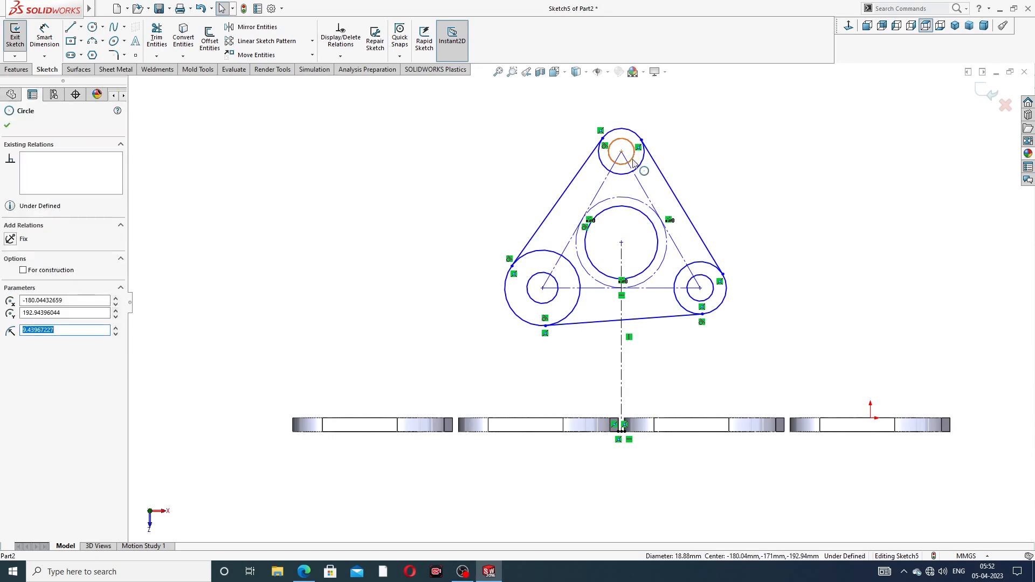
pyautogui.keyDown('ctrl'); pyautogui.click(558, 286); pyautogui.keyUp('ctrl')
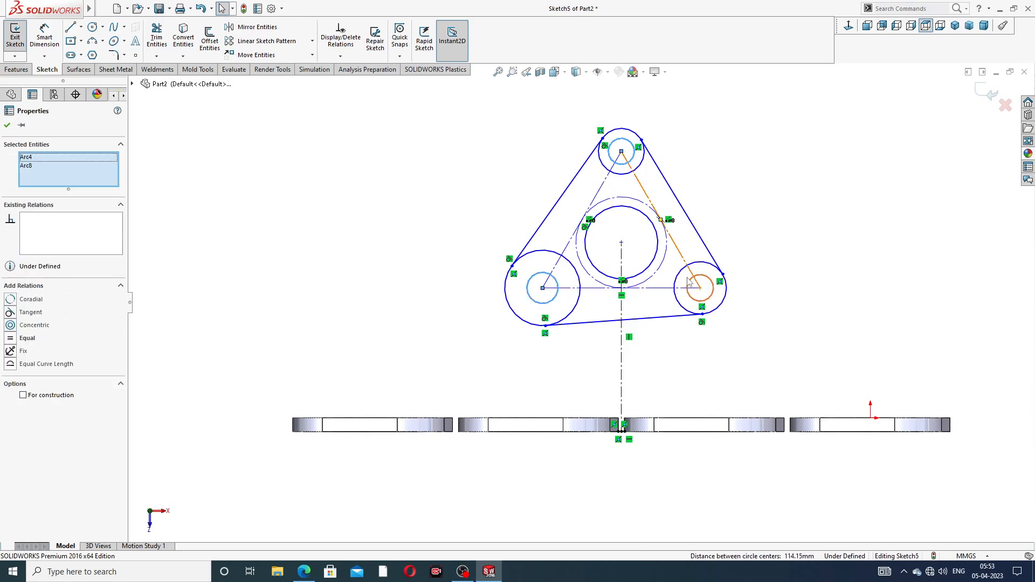
pyautogui.keyDown('ctrl'); pyautogui.click(689, 282); pyautogui.keyUp('ctrl')
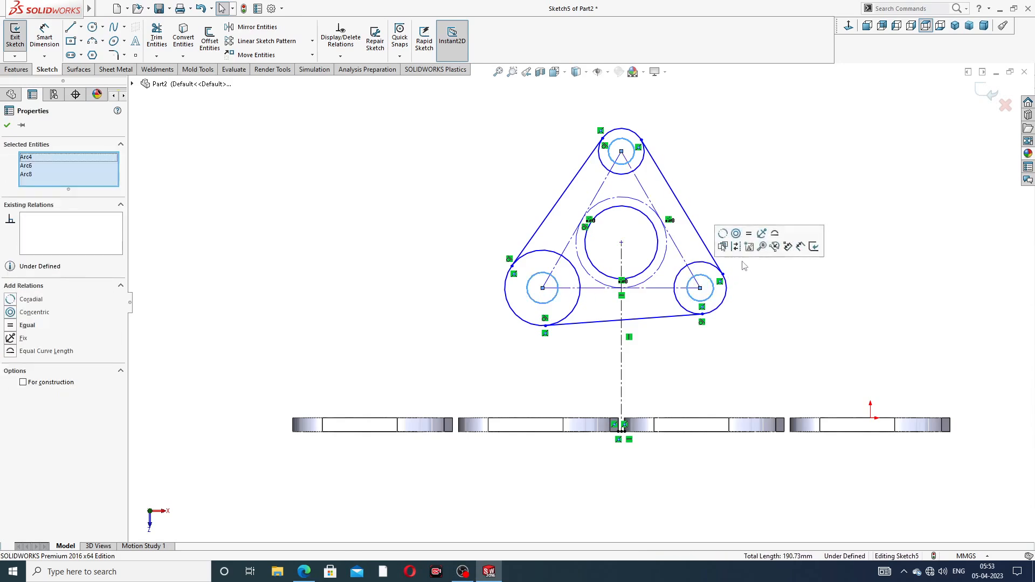
pyautogui.click(750, 235)
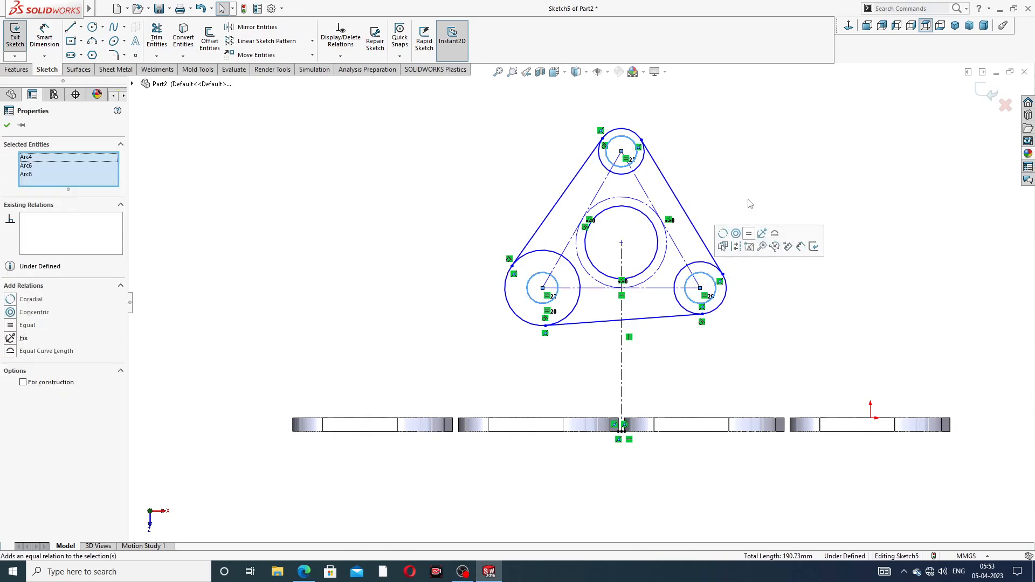
# Step: Make the three outer circles at the triangle's corners equal in size
pyautogui.click(551, 254)
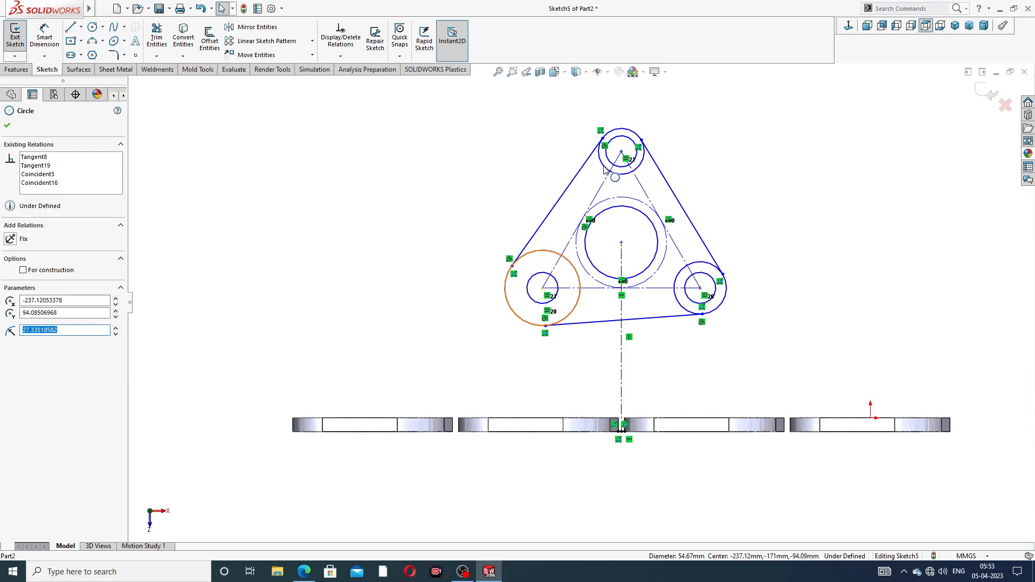
pyautogui.click(735, 138)
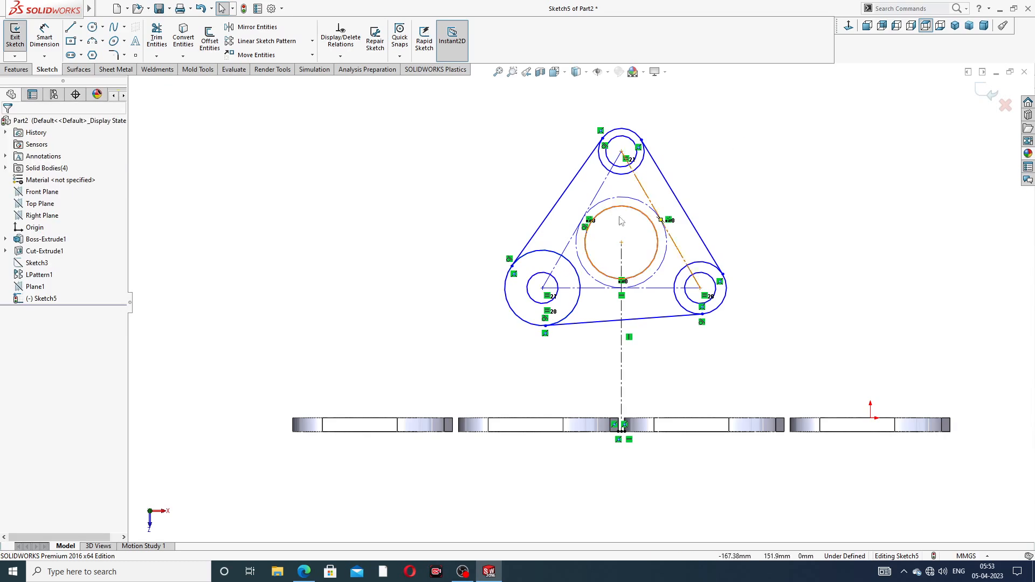
pyautogui.click(539, 254)
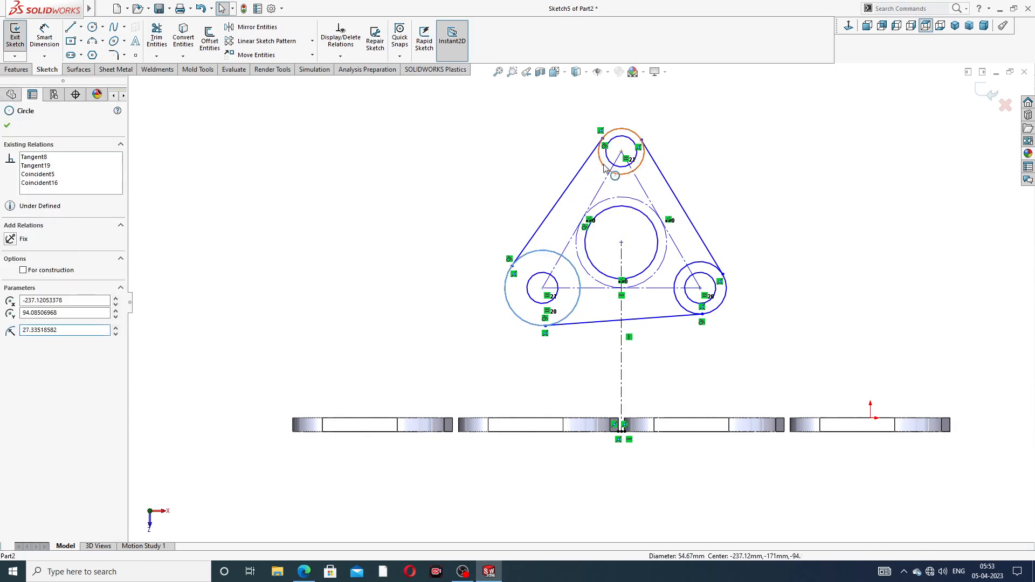
pyautogui.keyDown('ctrl'); pyautogui.click(609, 134); pyautogui.keyUp('ctrl')
pyautogui.keyDown('ctrl'); pyautogui.click(688, 269); pyautogui.keyUp('ctrl')
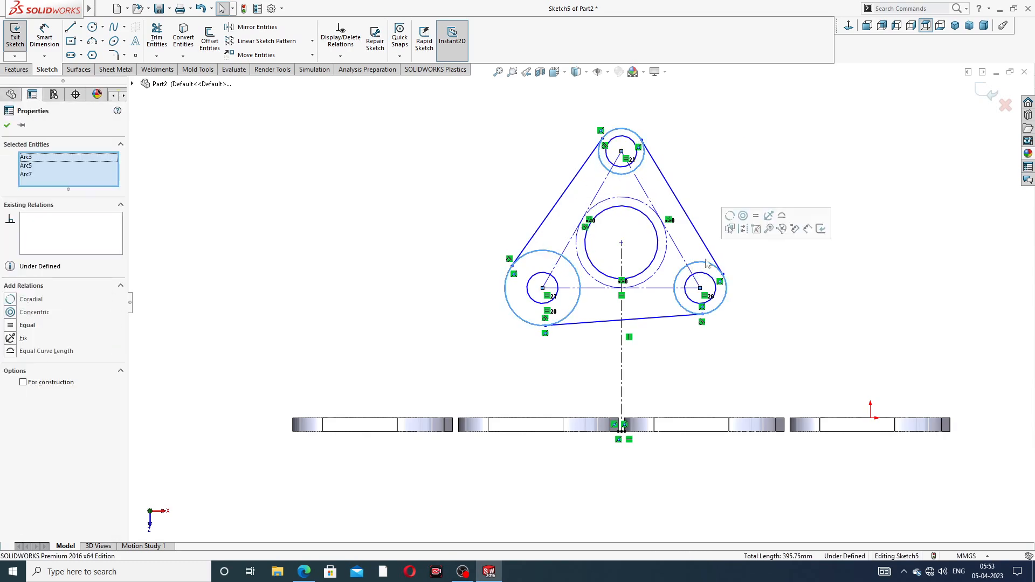
pyautogui.click(756, 218)
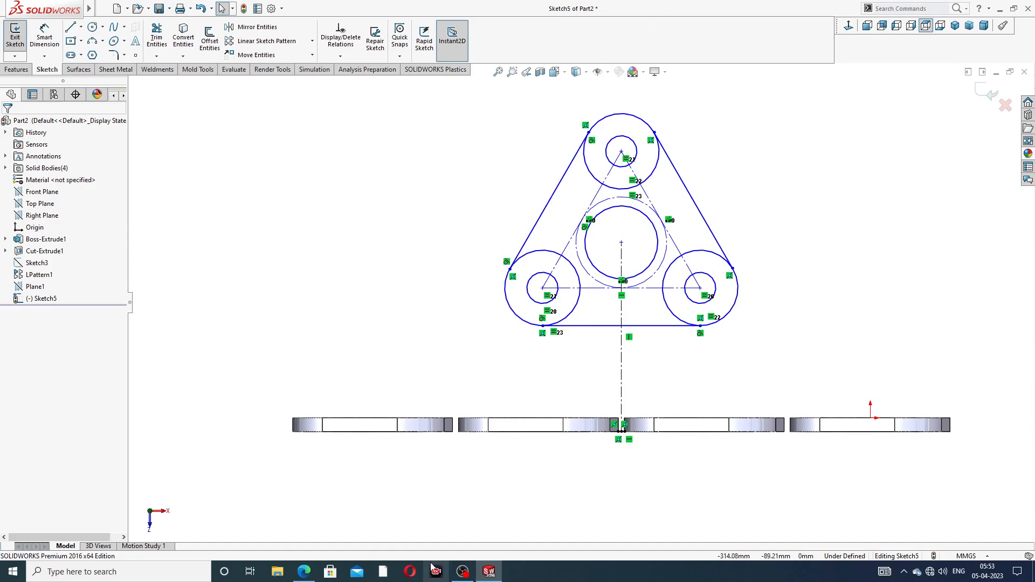
# Step: Consult the PDF drawing and dimension the central circle's center 130 mm from the midpoint of the short line between the middle flange plates
pyautogui.moveTo(304, 571)
pyautogui.click(310, 512)
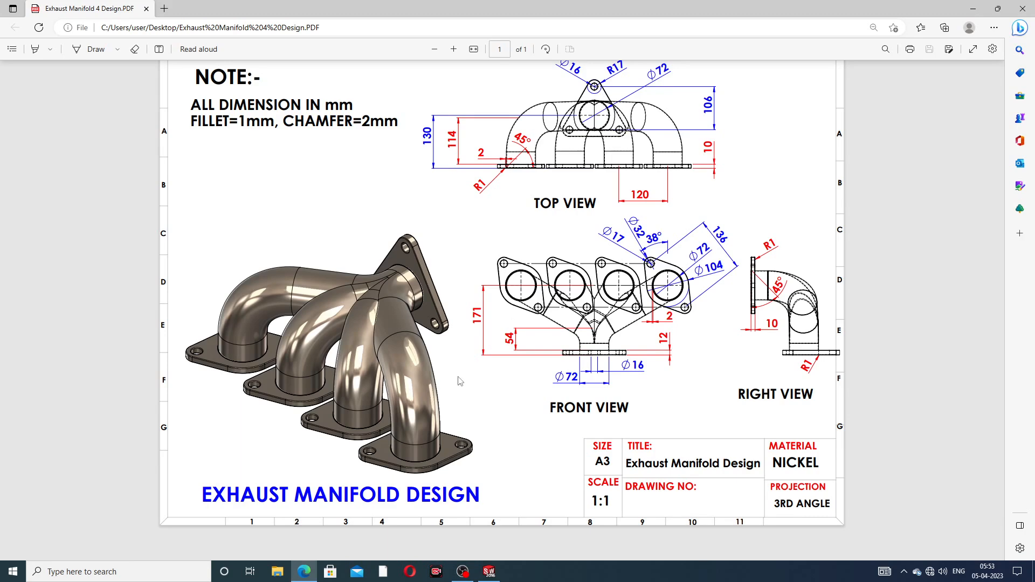
pyautogui.click(305, 571)
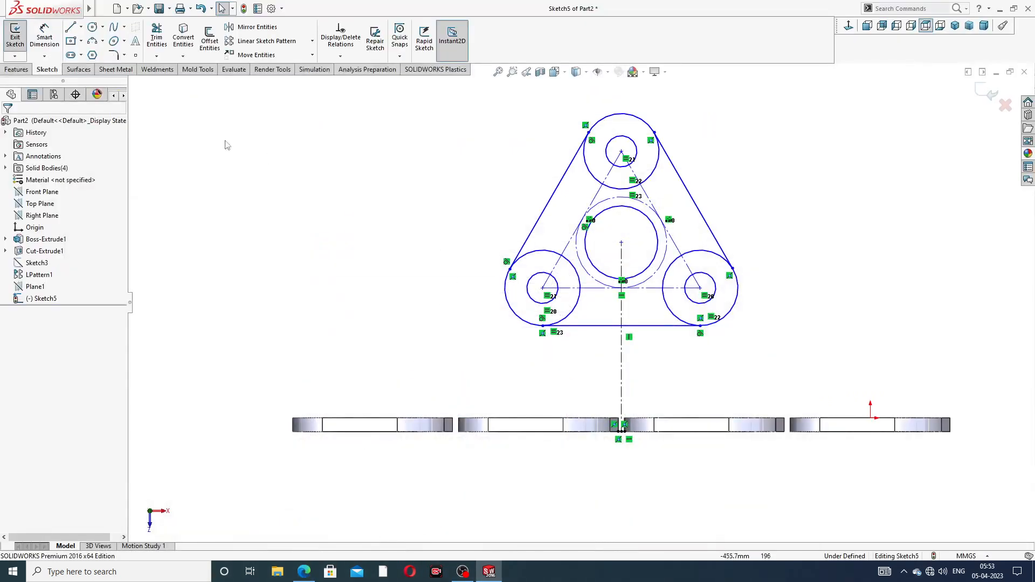
pyautogui.click(44, 37)
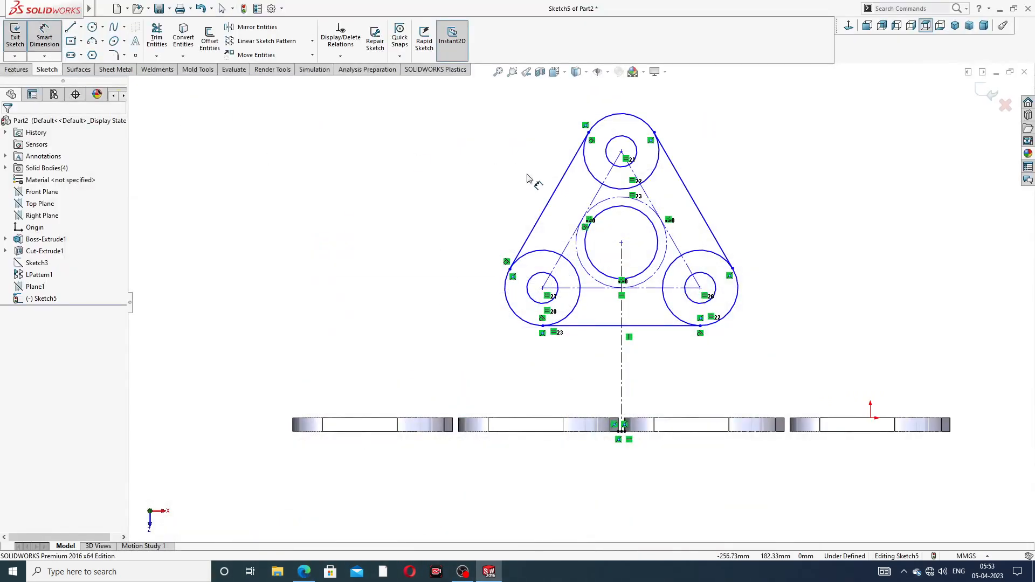
pyautogui.click(620, 243)
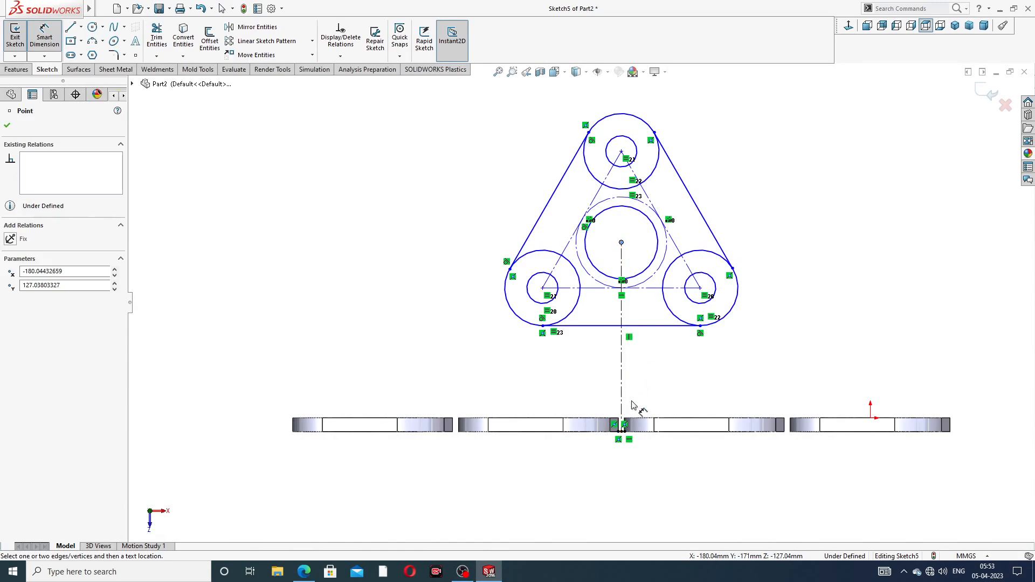
pyautogui.scroll(-3, 620, 436)
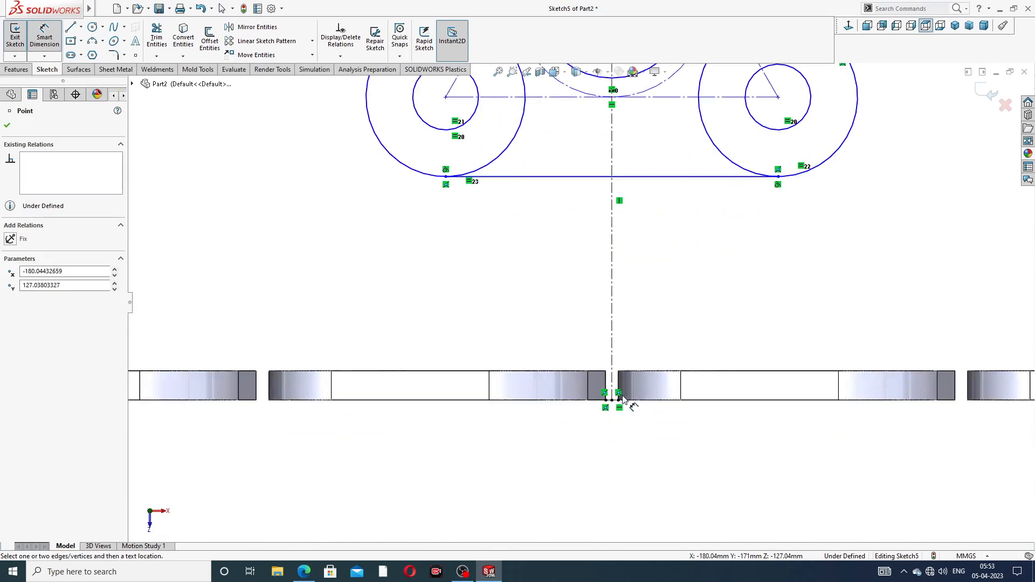
pyautogui.click(612, 400)
pyautogui.scroll(2, 246, 198)
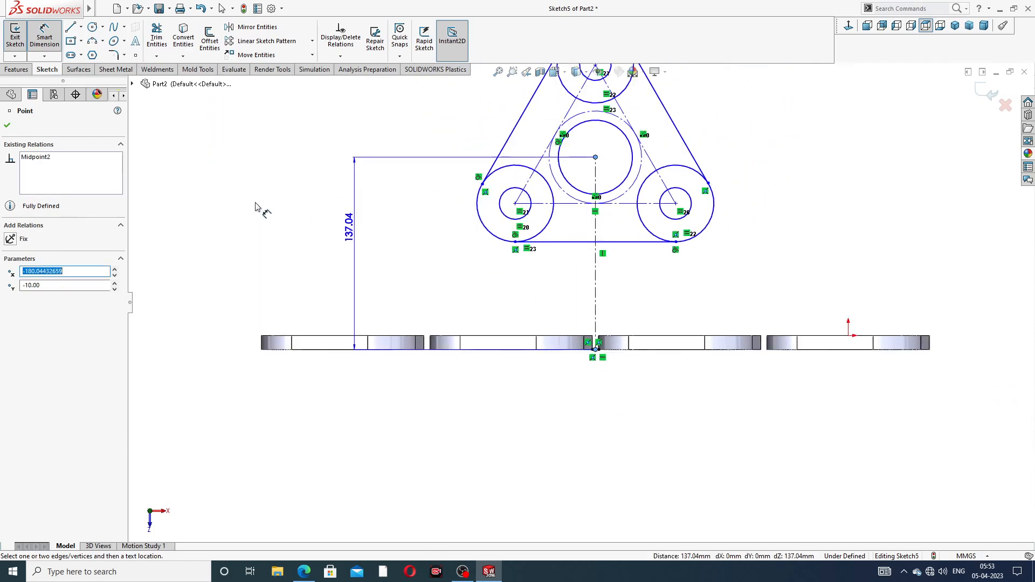
pyautogui.click(252, 254)
pyautogui.write('1')
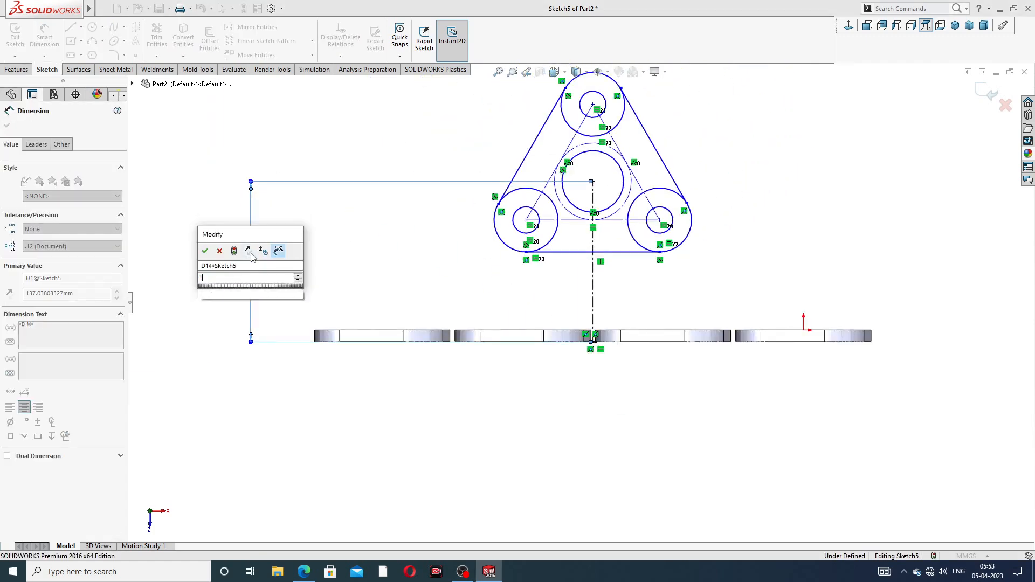
pyautogui.write('30')
pyautogui.press('Return')
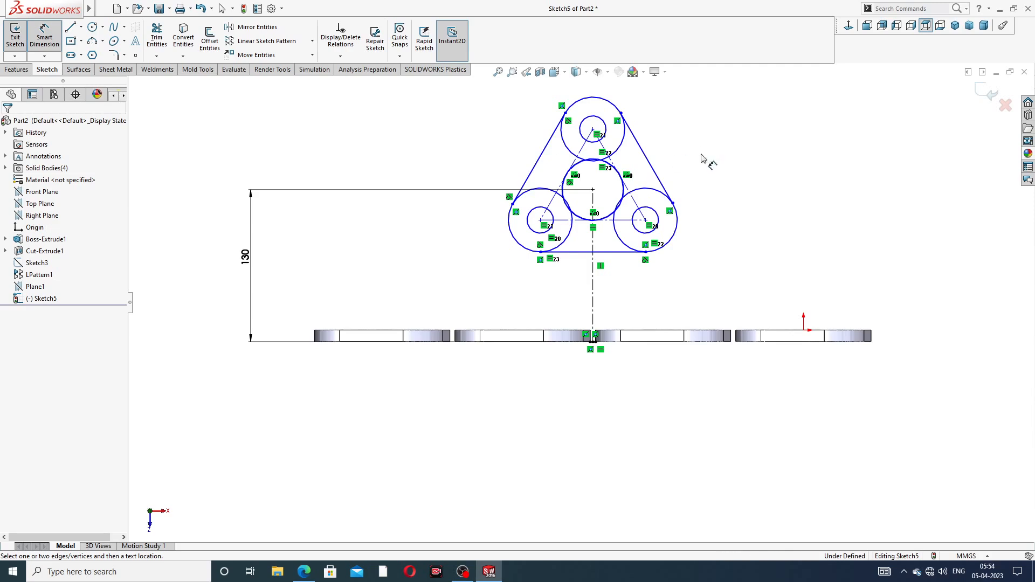
# Step: Set the distance from the top corner circles' center to the construction triangle's base to 106 mm
pyautogui.scroll(-3, 642, 143)
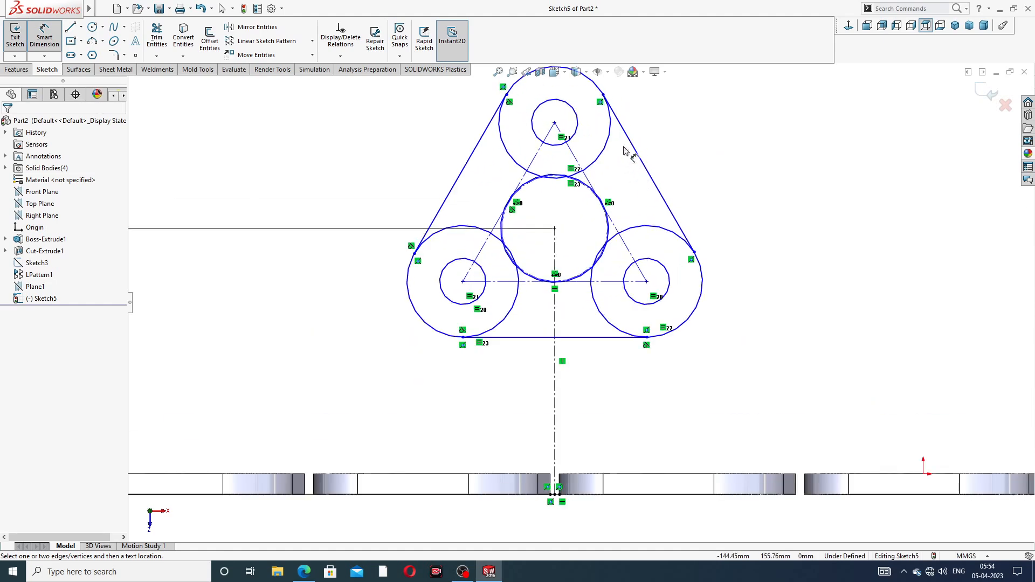
pyautogui.click(555, 123)
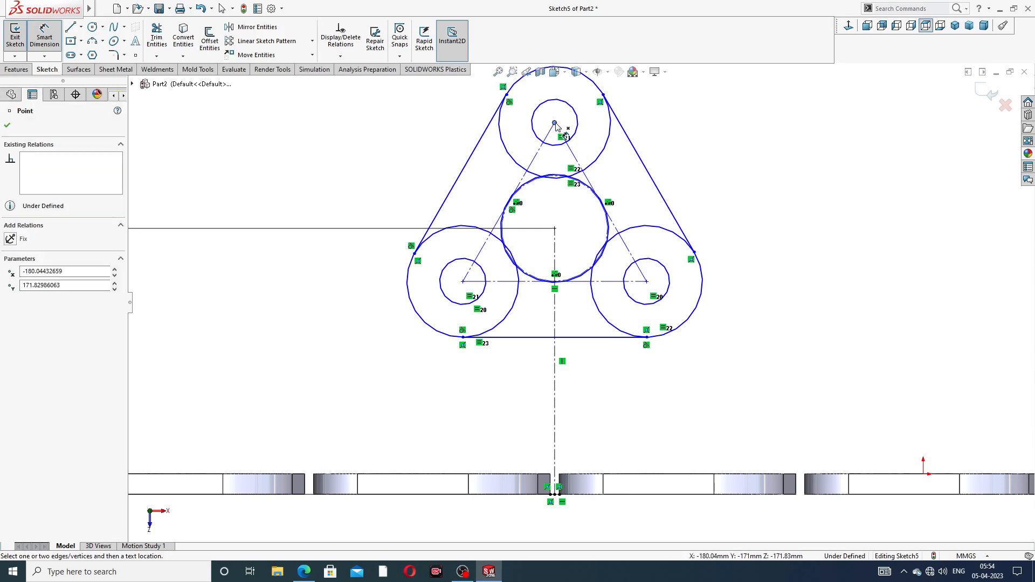
pyautogui.click(592, 281)
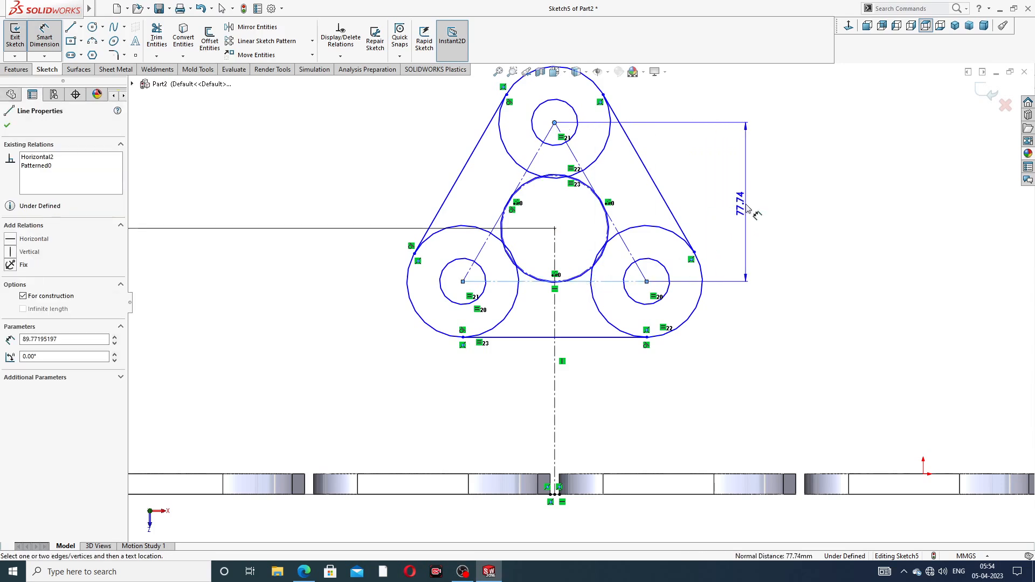
pyautogui.click(749, 215)
pyautogui.write('106')
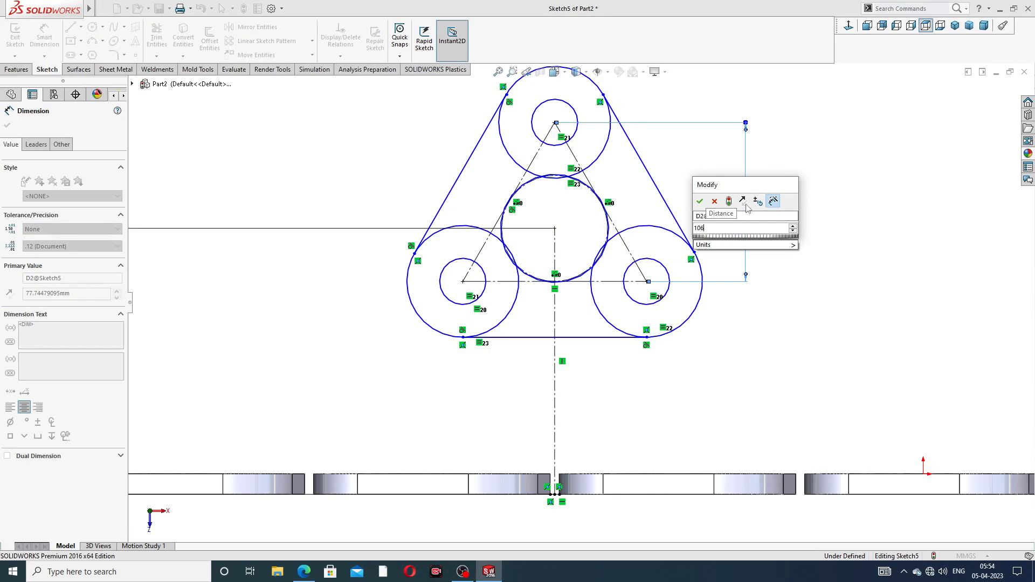
pyautogui.press('Return')
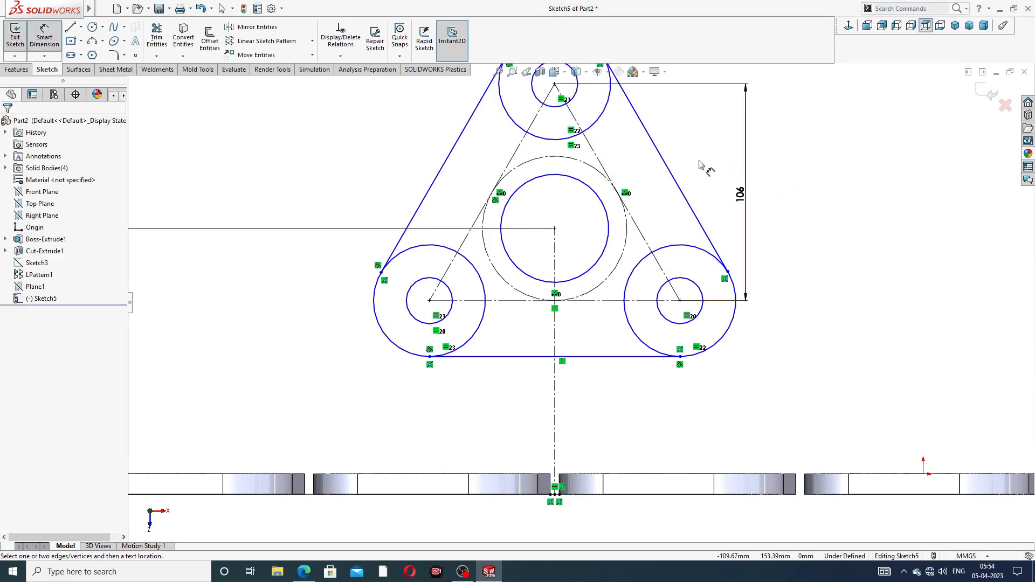
# Step: Consult the PDF drawing and set the diameter of the top corner's inner circle to 16 mm
pyautogui.scroll(2, 690, 173)
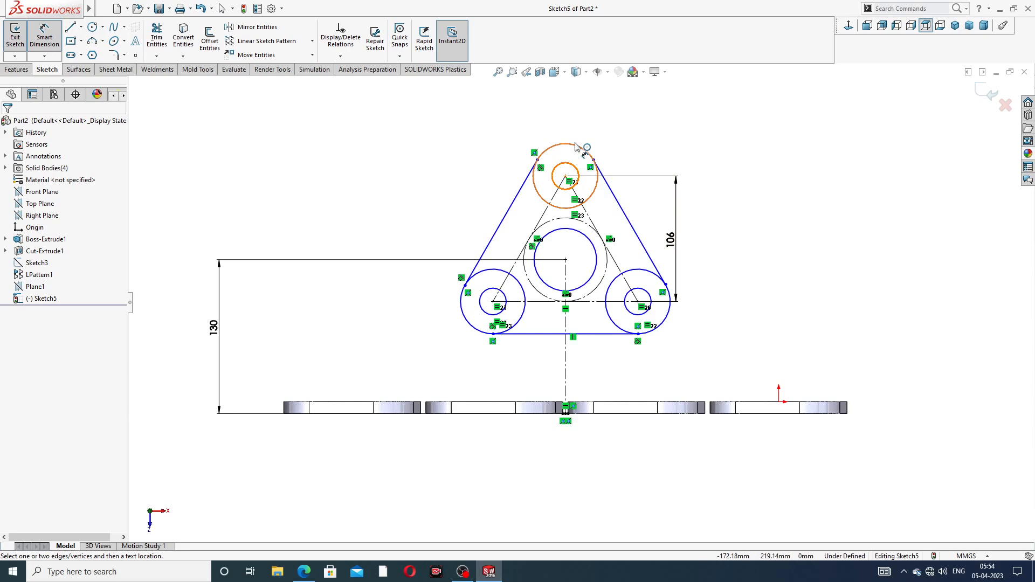
pyautogui.click(304, 572)
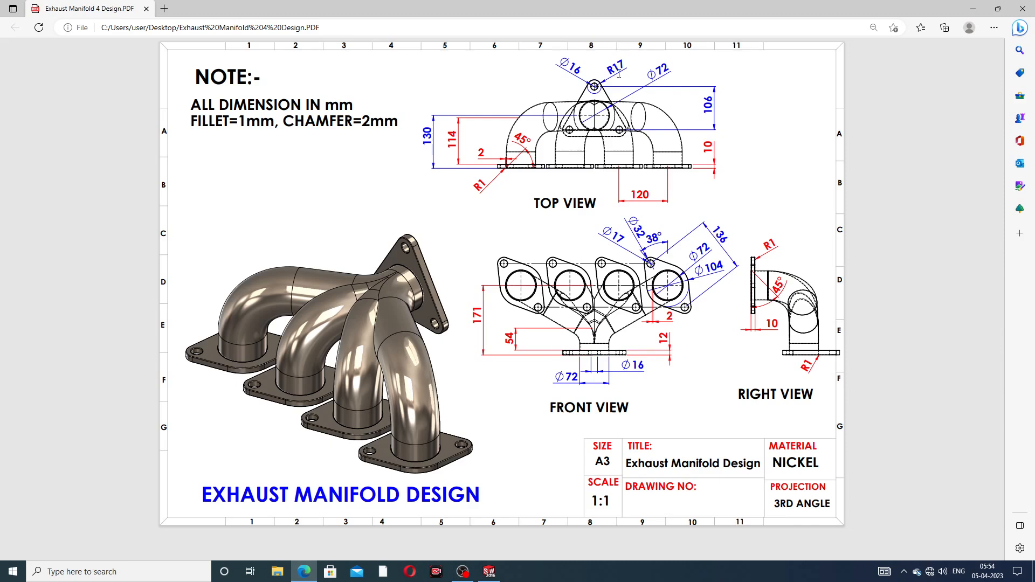
pyautogui.click(303, 578)
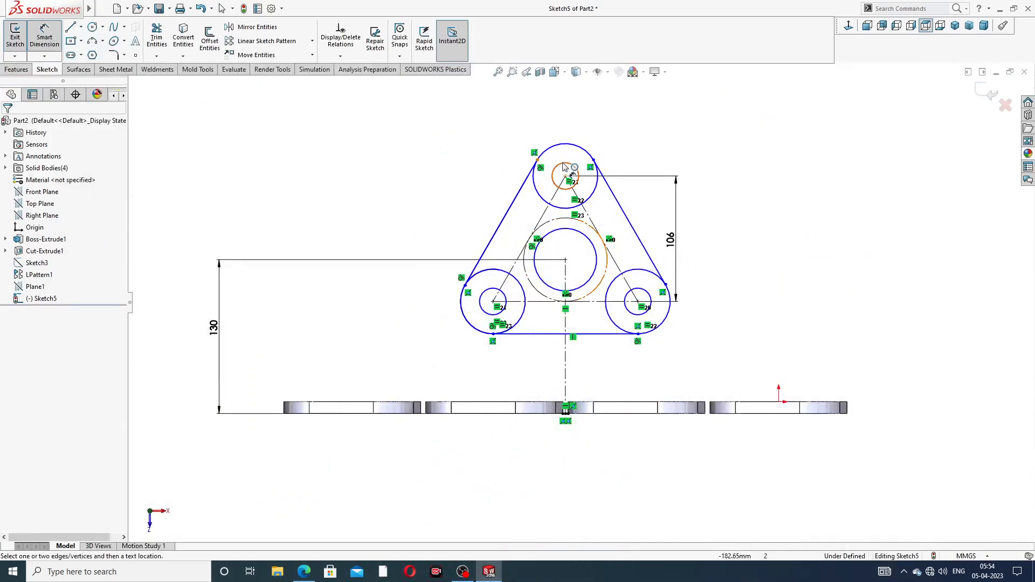
pyautogui.click(557, 165)
pyautogui.click(534, 134)
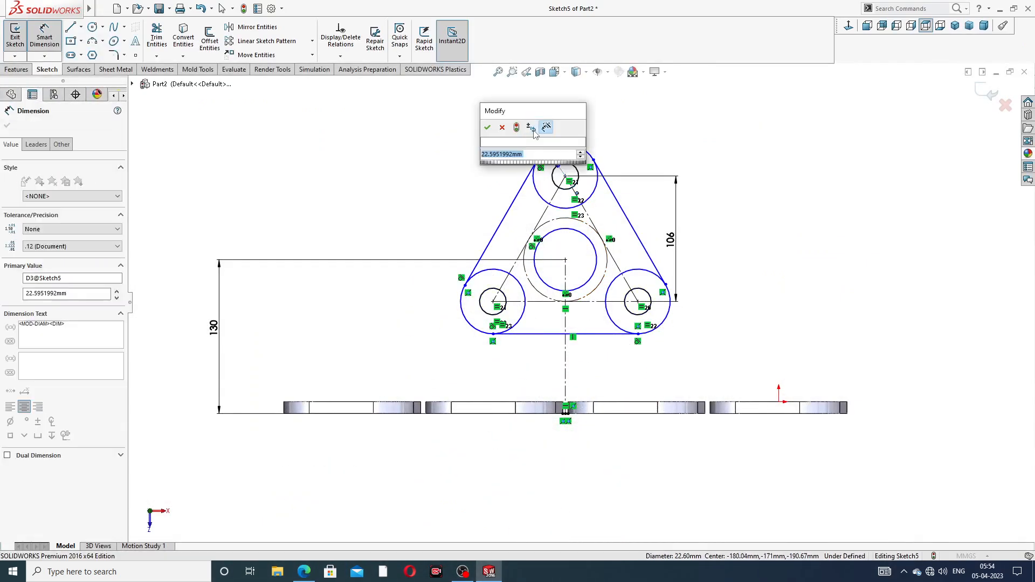
pyautogui.write('16')
pyautogui.press('Return')
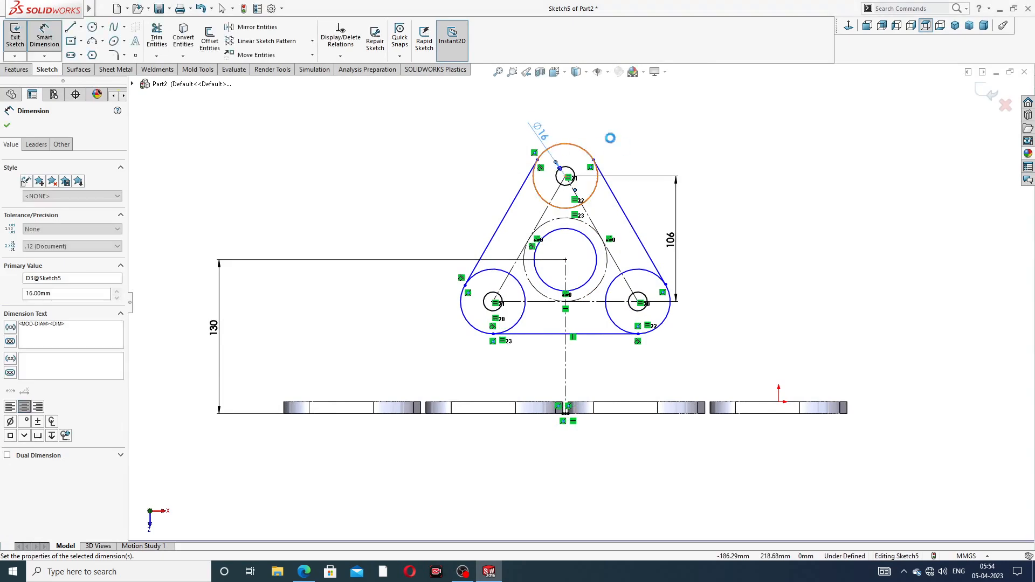
# Step: Set the diameter of the top corner's outer circle to 34 mm
pyautogui.click(564, 144)
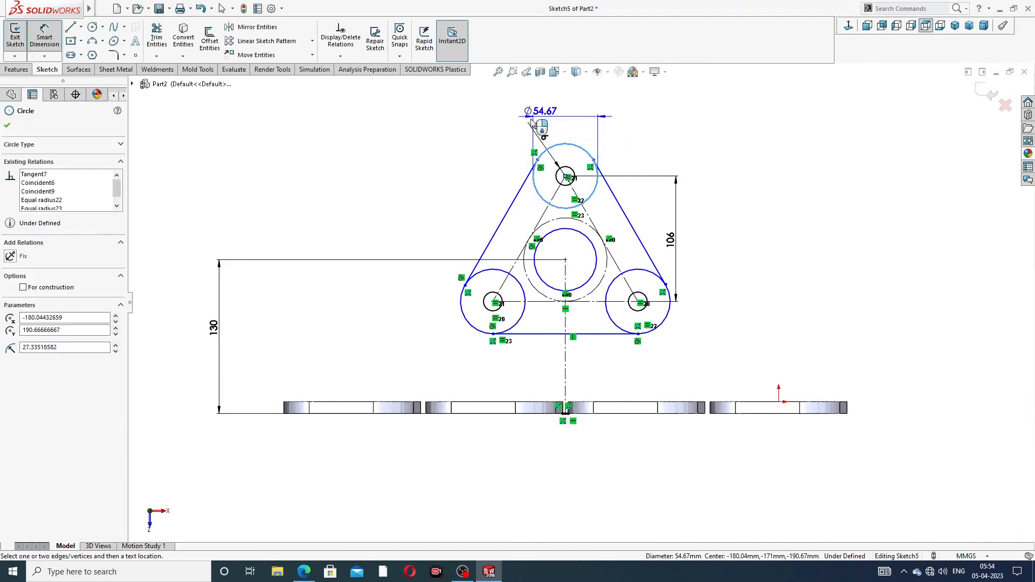
pyautogui.click(505, 122)
pyautogui.write('34')
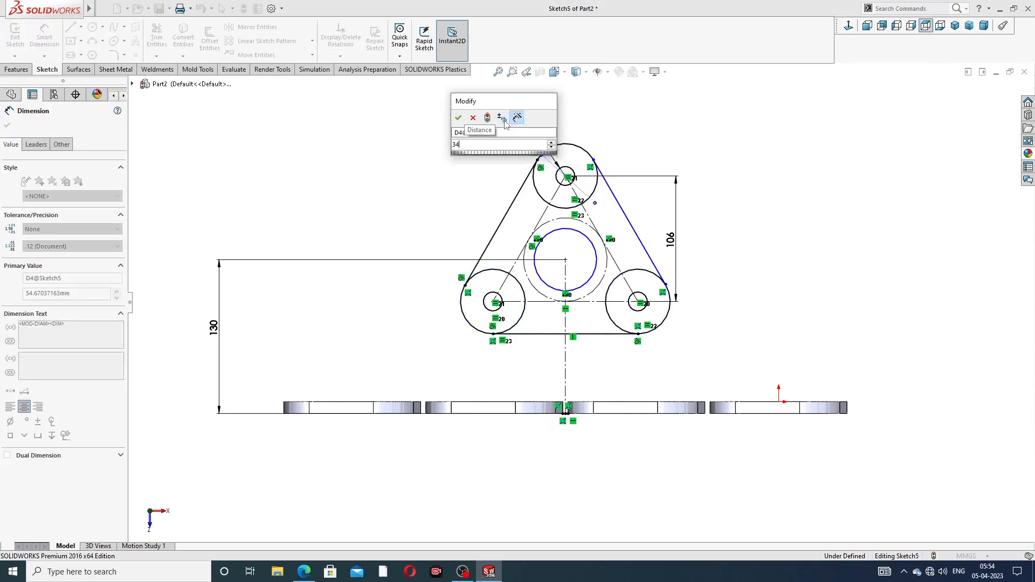
pyautogui.press('Return')
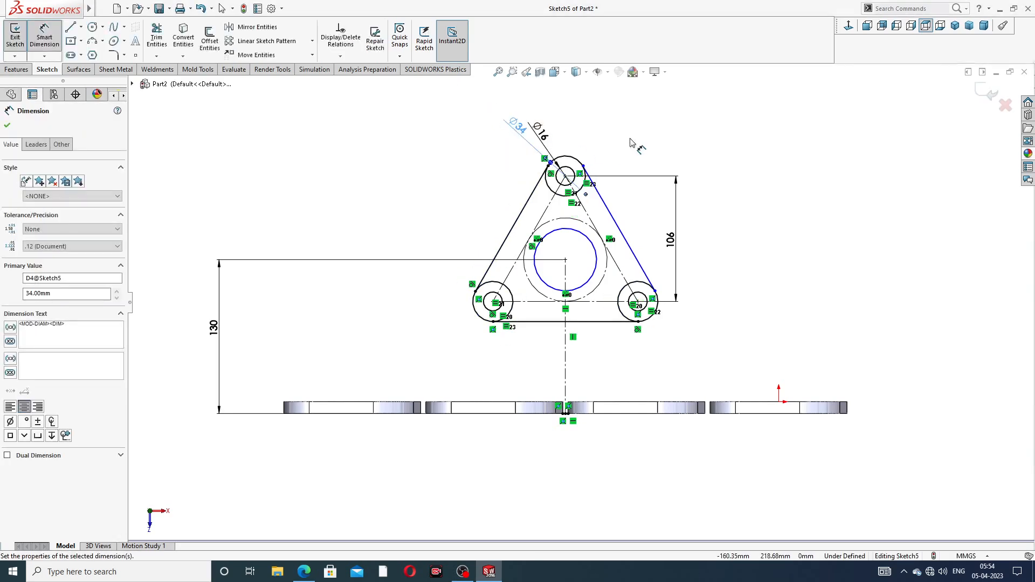
# Step: Set the diameter of the solid central circle to 72 mm and end dimensioning
pyautogui.click(586, 236)
pyautogui.click(658, 153)
pyautogui.write('73')
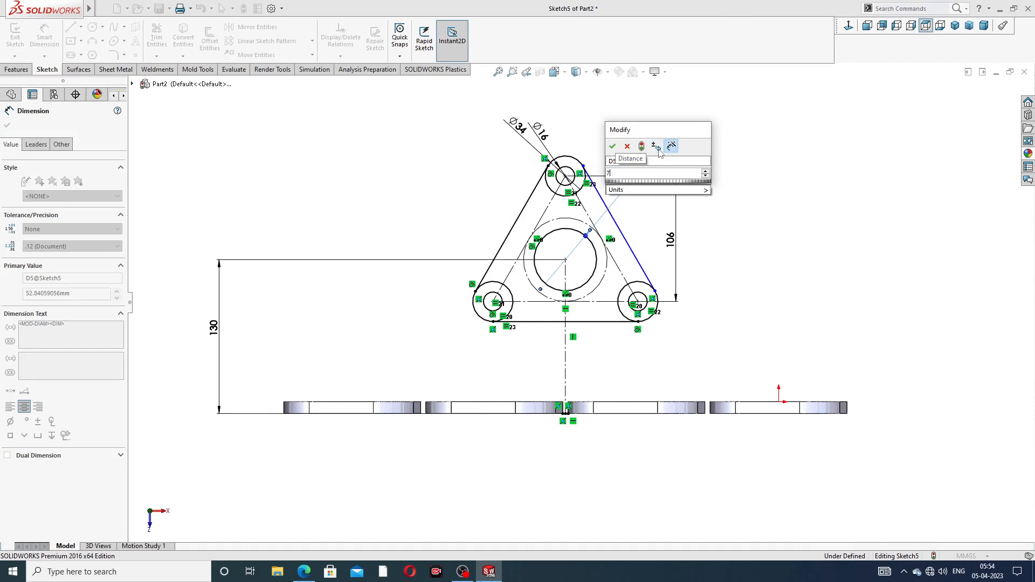
pyautogui.press('Return')
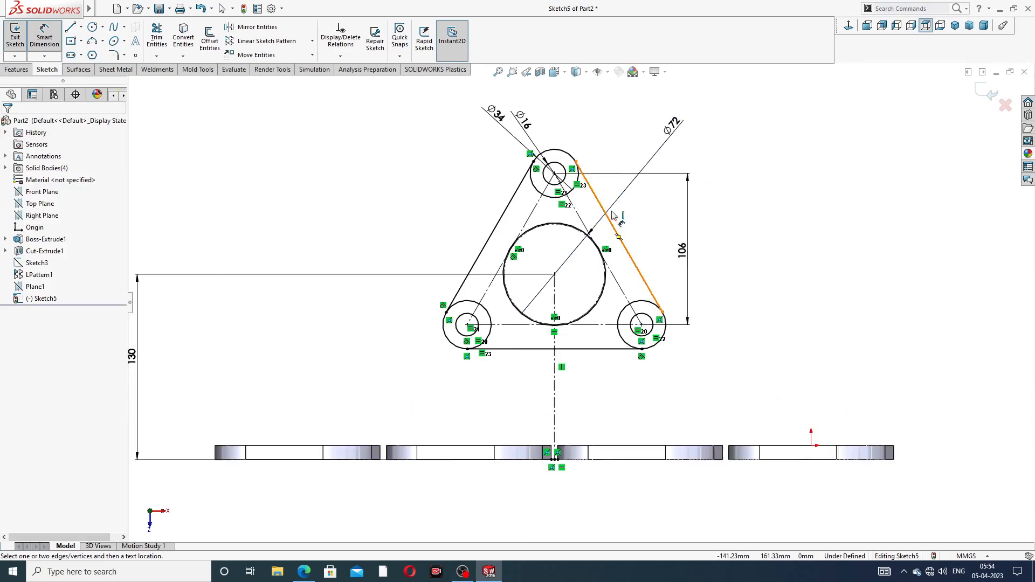
pyautogui.scroll(-3, 620, 191)
pyautogui.rightClick(755, 122)
pyautogui.click(773, 160)
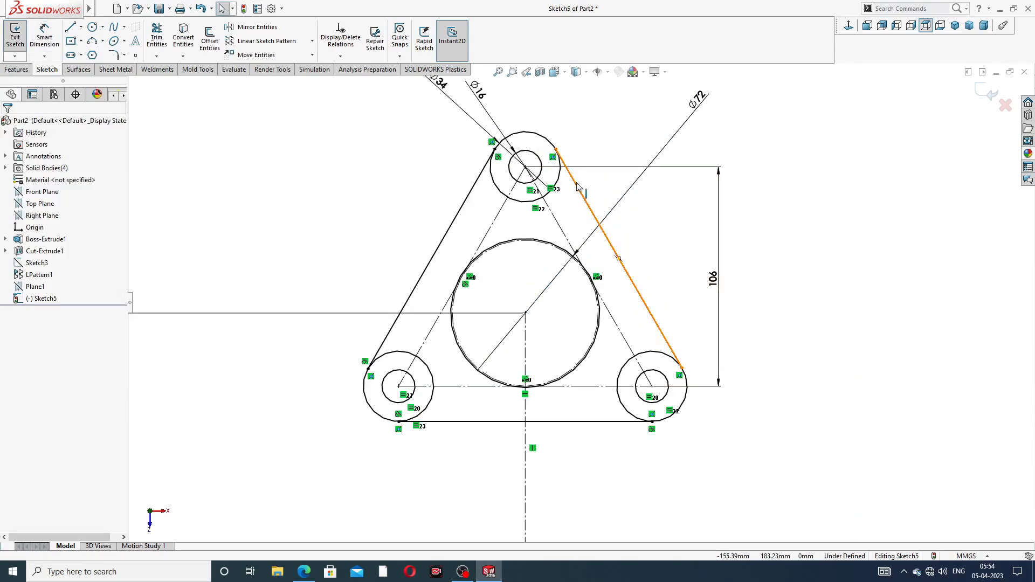
# Step: Make the right slanted side line tangent to the outer circles at the top and lower-right corners
pyautogui.click(598, 221)
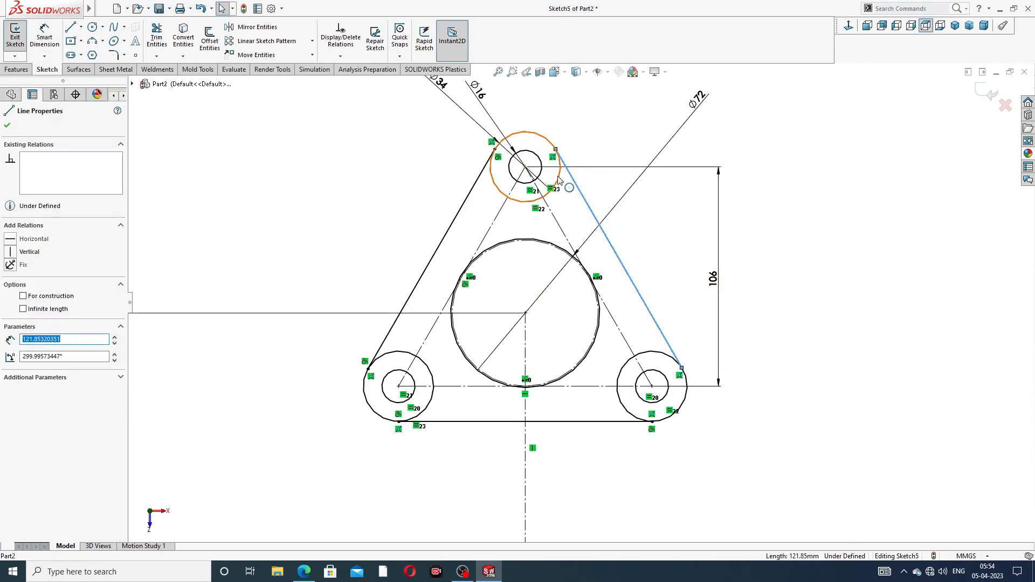
pyautogui.keyDown('ctrl'); pyautogui.click(558, 181); pyautogui.keyUp('ctrl')
pyautogui.click(763, 184)
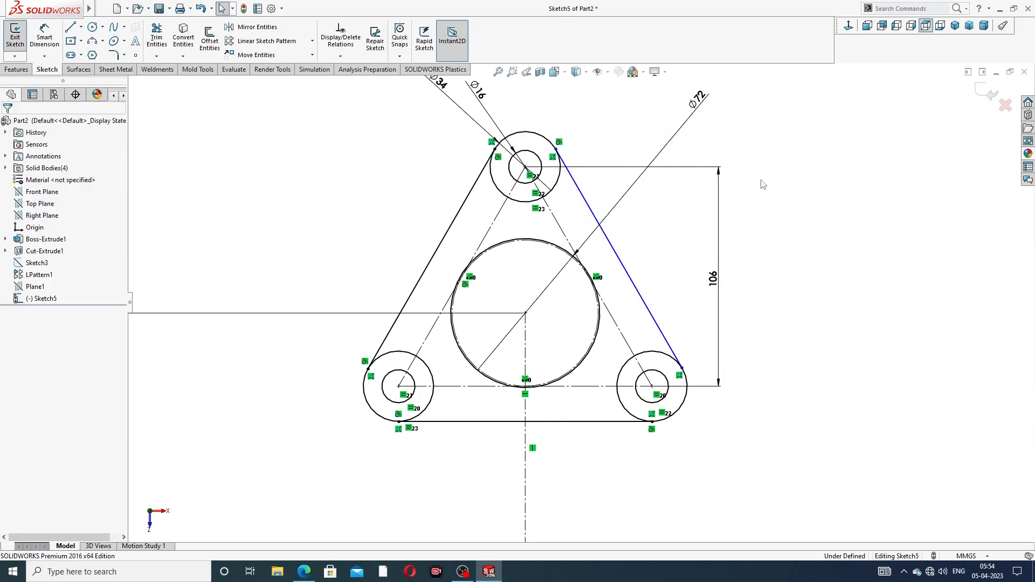
pyautogui.click(636, 288)
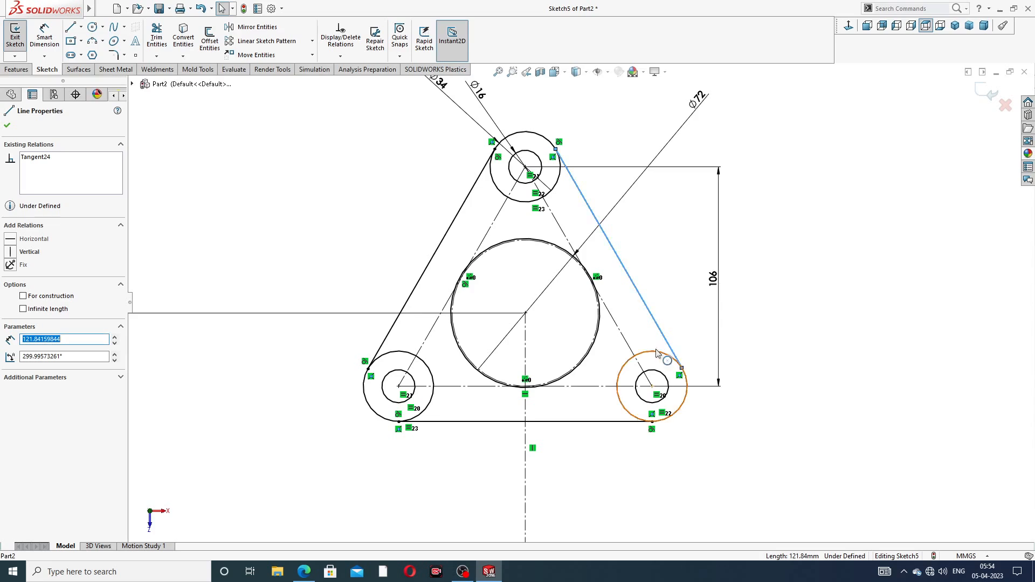
pyautogui.keyDown('ctrl'); pyautogui.click(650, 357); pyautogui.keyUp('ctrl')
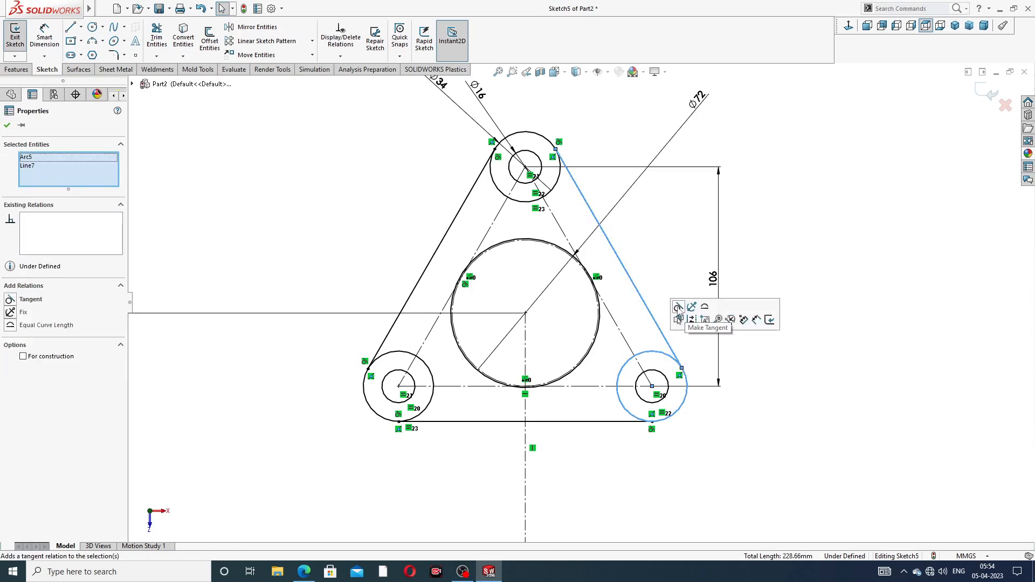
pyautogui.click(681, 312)
pyautogui.click(808, 243)
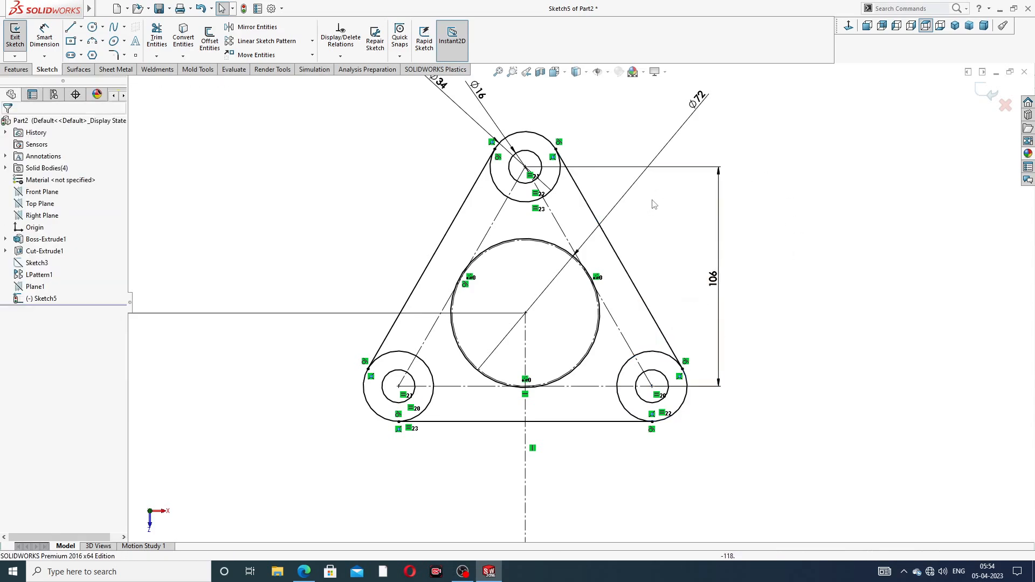
# Step: Trim away the part of the top corner's outer circle that lies inside the flange outline
pyautogui.press('z')
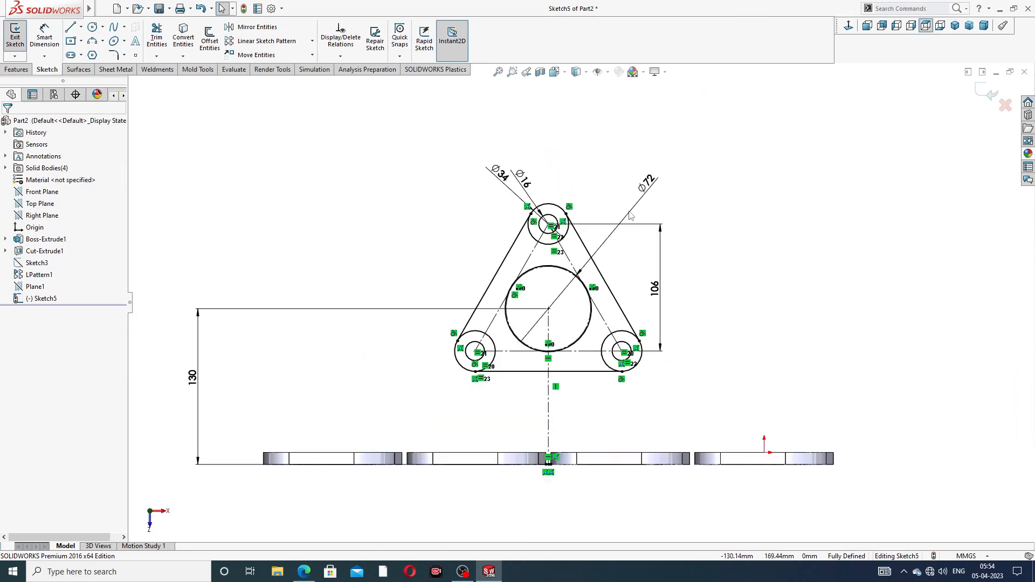
pyautogui.scroll(-2, 565, 313)
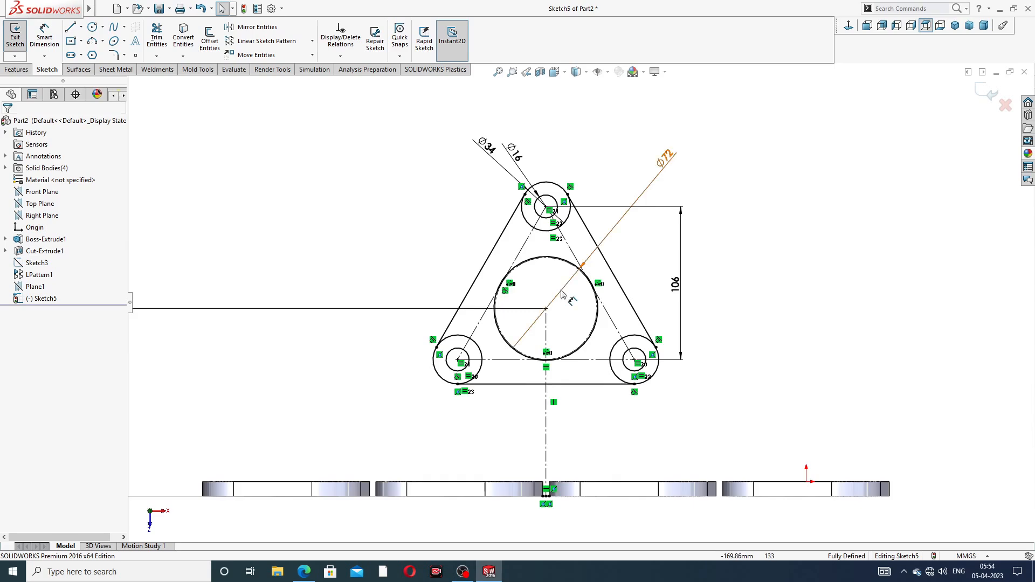
pyautogui.click(157, 37)
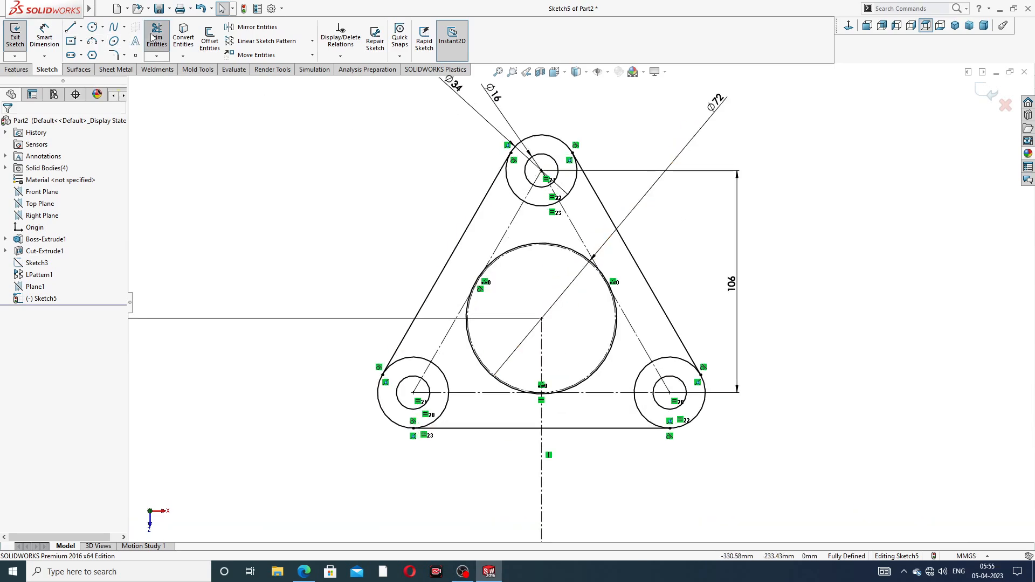
pyautogui.scroll(-2, 526, 214)
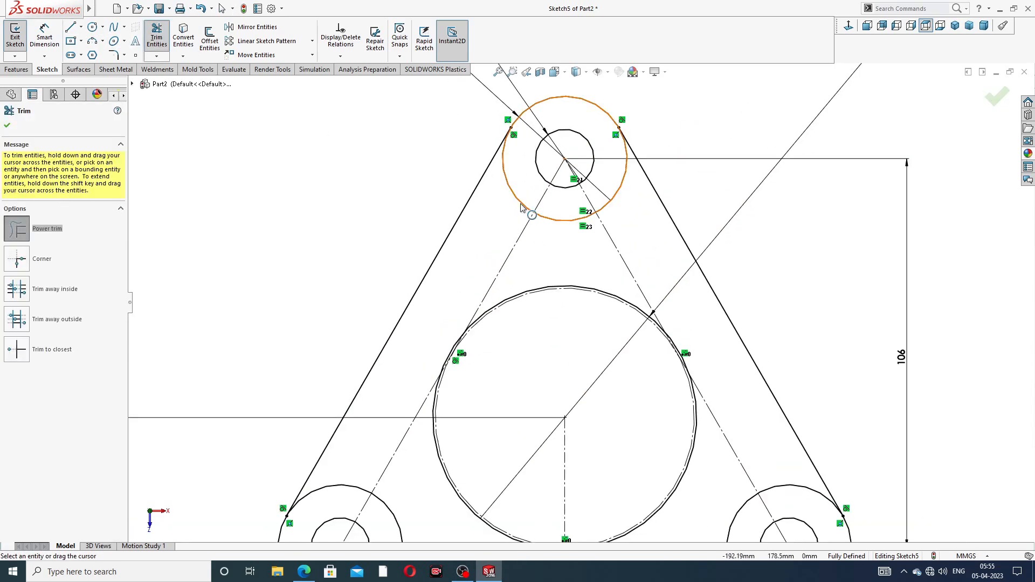
pyautogui.moveTo(521, 210)
pyautogui.mouseDown()
pyautogui.moveTo(578, 216)
pyautogui.moveTo(623, 201)
pyautogui.mouseUp()
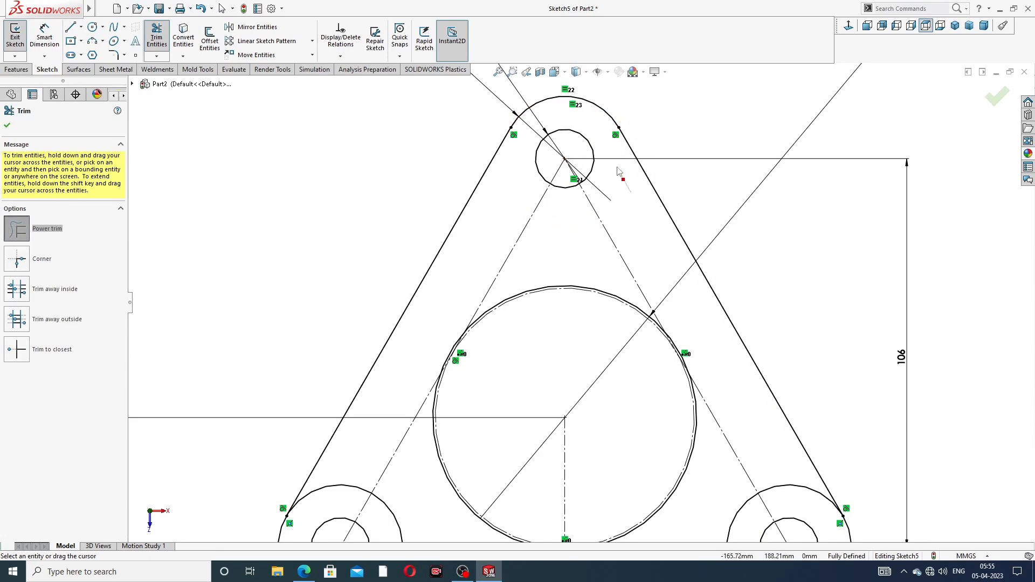
pyautogui.scroll(3, 646, 299)
pyautogui.scroll(-2, 643, 352)
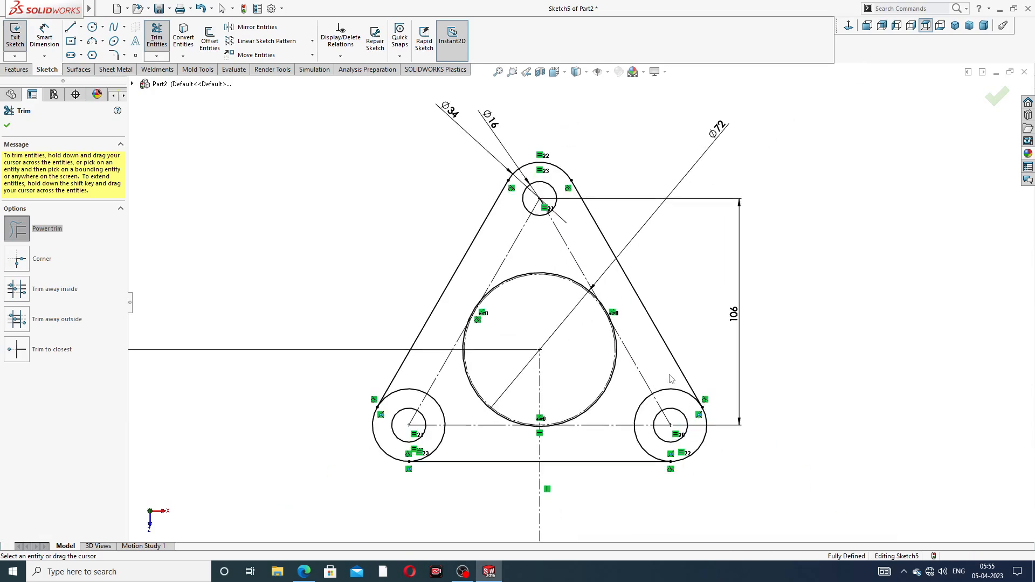
# Step: Trim the inner arcs of the two lower 34 mm circles so the triangular flange has a single rounded outline
pyautogui.moveTo(671, 379); pyautogui.dragTo(647, 443)
pyautogui.moveTo(454, 399); pyautogui.dragTo(441, 413)
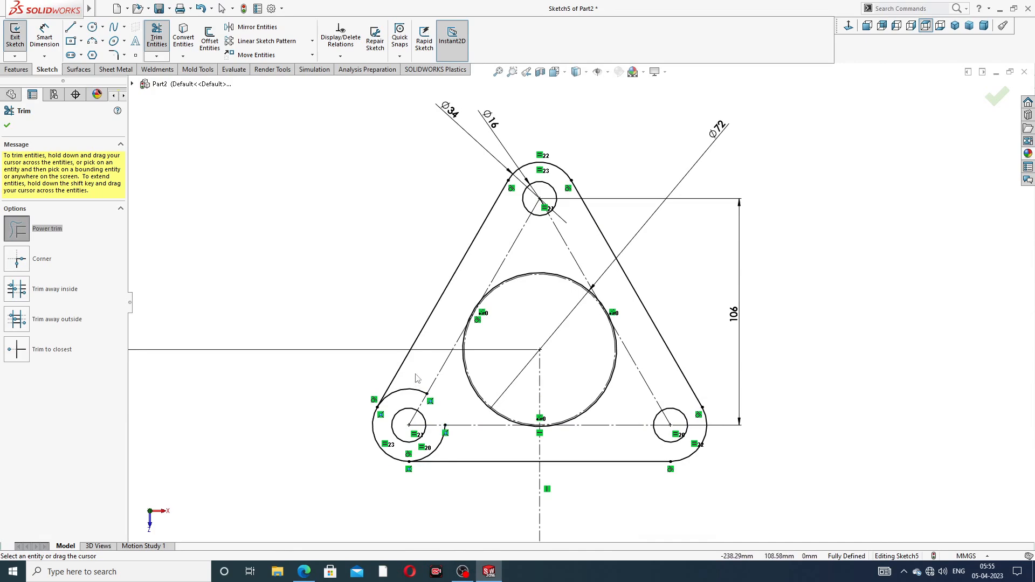
pyautogui.moveTo(418, 377); pyautogui.dragTo(426, 410)
pyautogui.moveTo(440, 448); pyautogui.dragTo(469, 409)
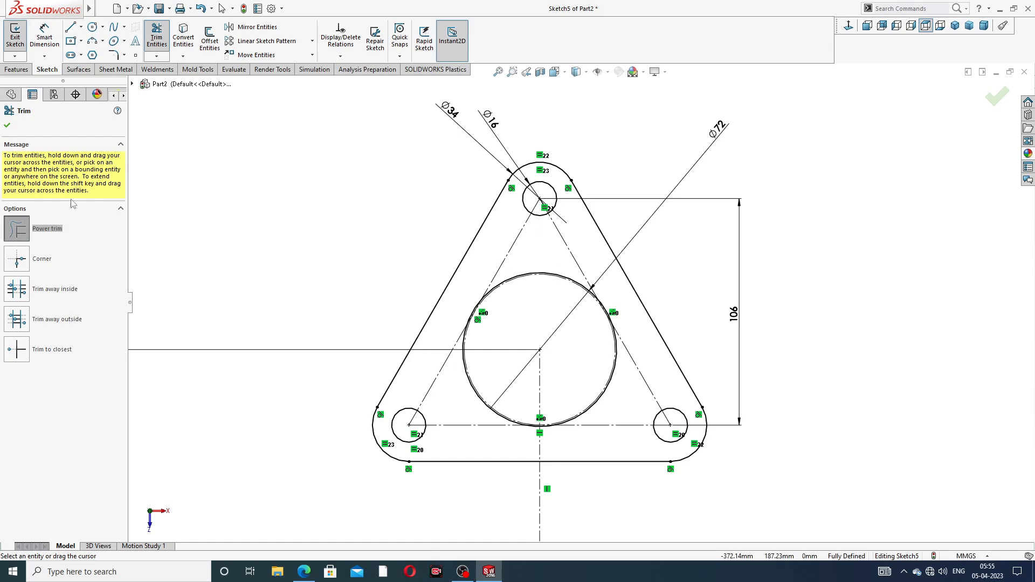
pyautogui.click(7, 127)
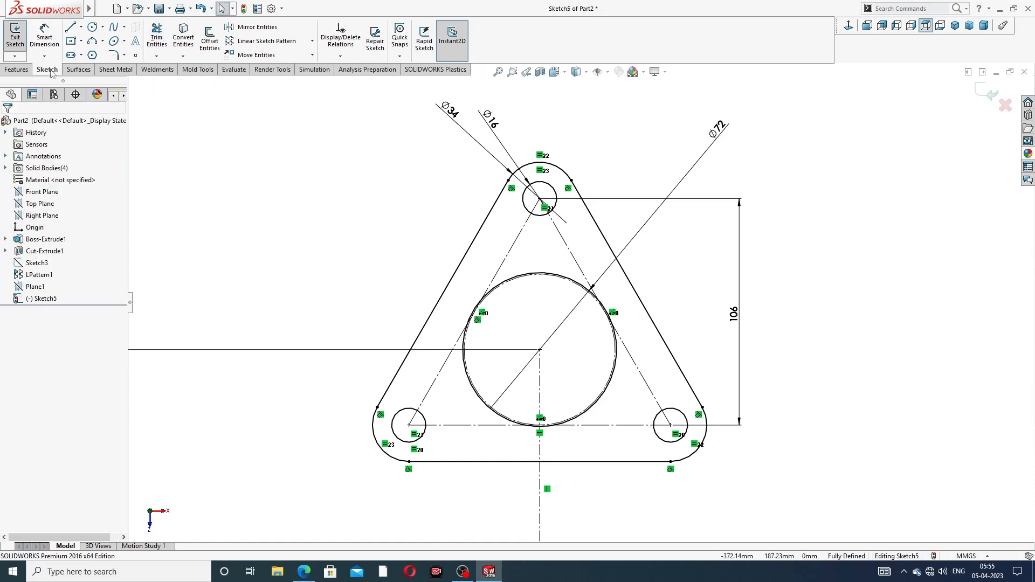
# Step: Extrude the triangular flange sketch as a 12 mm blind boss, checking the thickness in the manifold drawing PDF
pyautogui.click(16, 69)
pyautogui.click(19, 37)
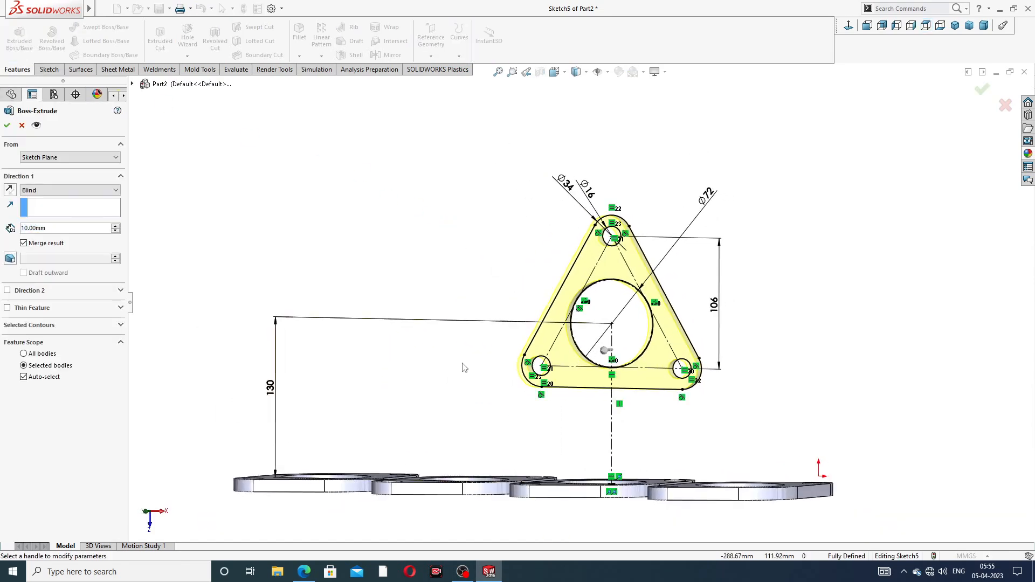
pyautogui.hotkey('alt', 'Tab')
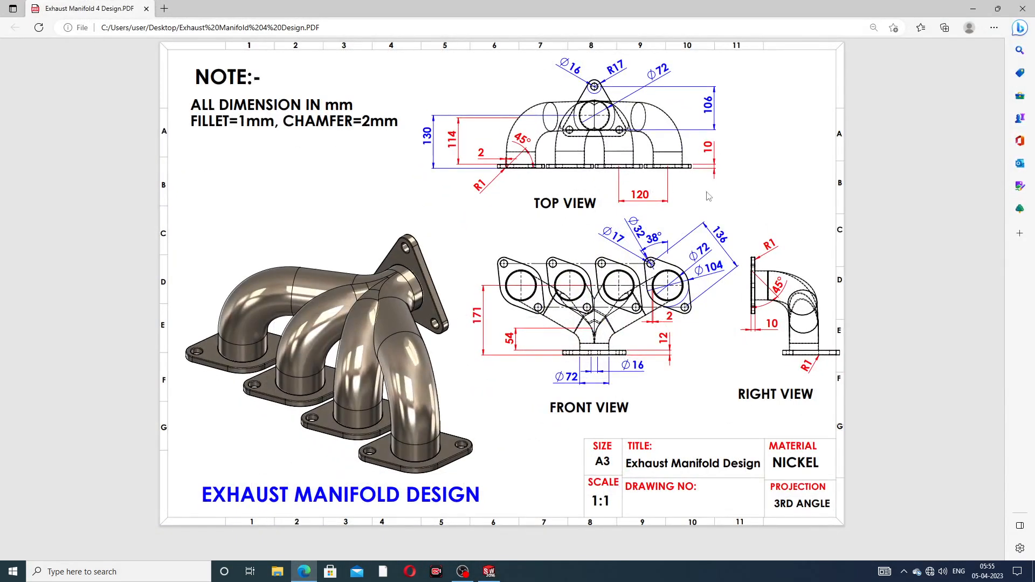
pyautogui.click(304, 571)
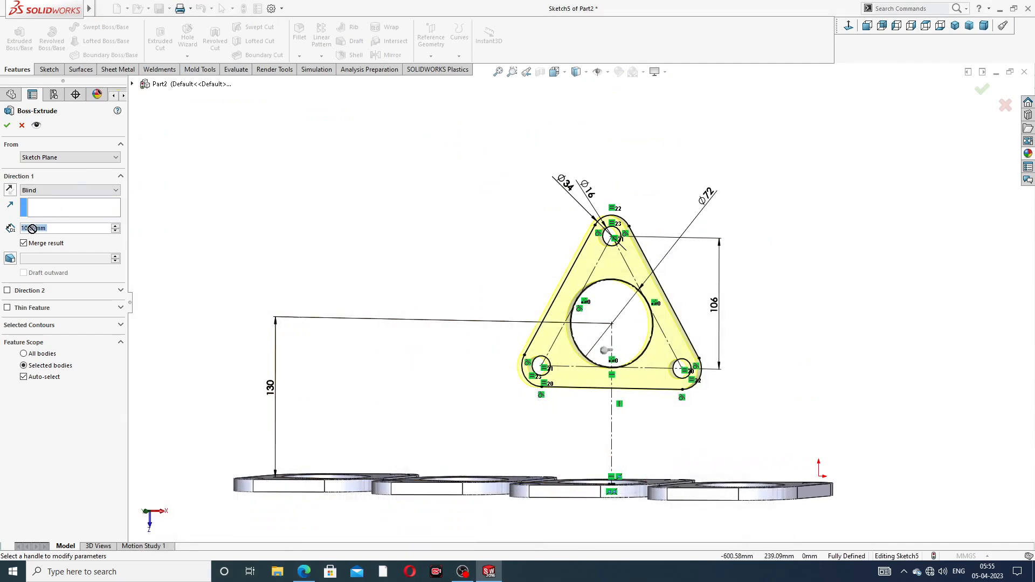
pyautogui.write('12')
pyautogui.press('Return')
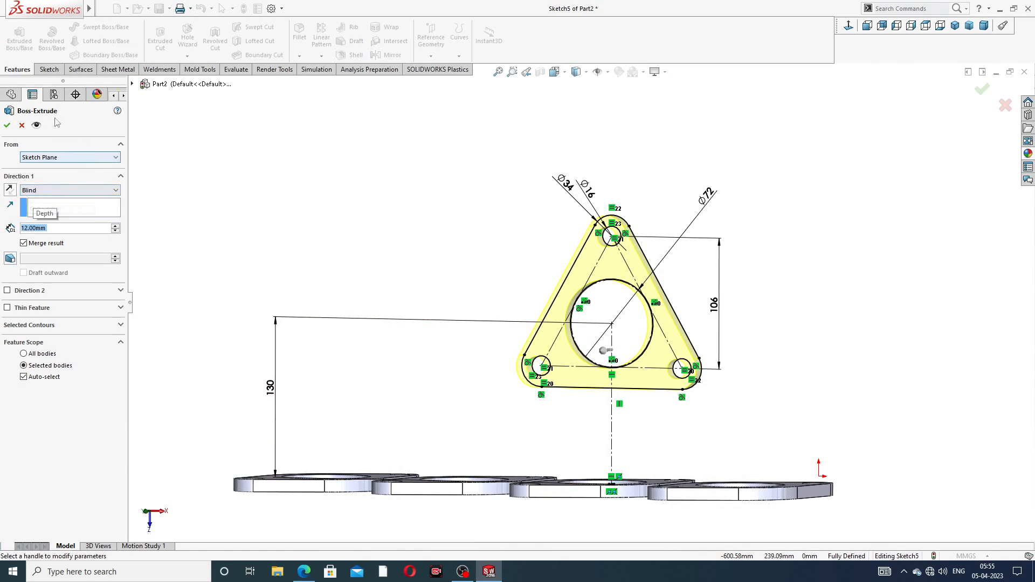
pyautogui.click(7, 125)
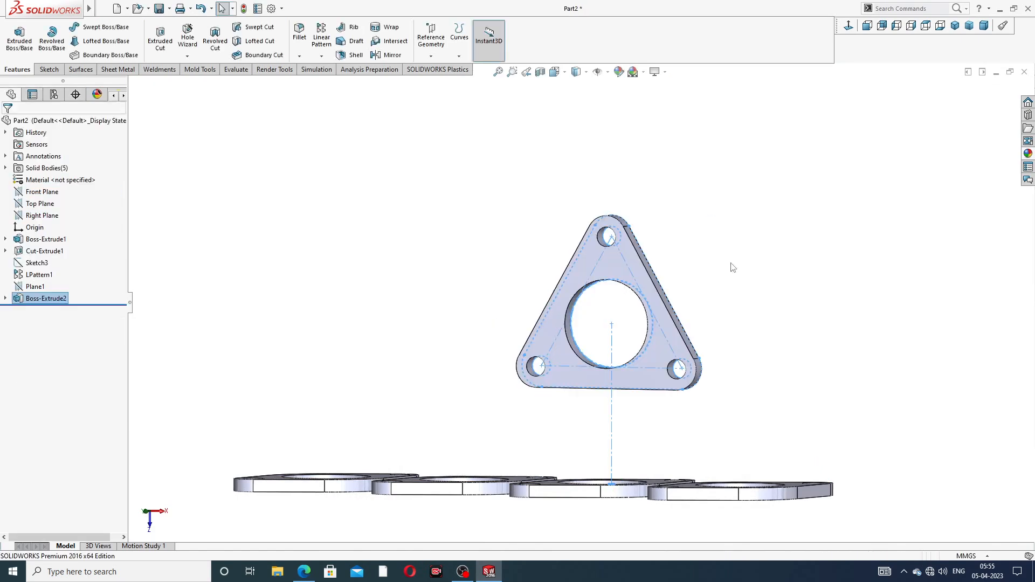
# Step: Inspect the triangular flange and the four port flanges, and compare the pipe layout with the exhaust manifold drawing PDF
pyautogui.moveTo(731, 269); pyautogui.dragTo(694, 279, button='middle')
pyautogui.click(770, 257)
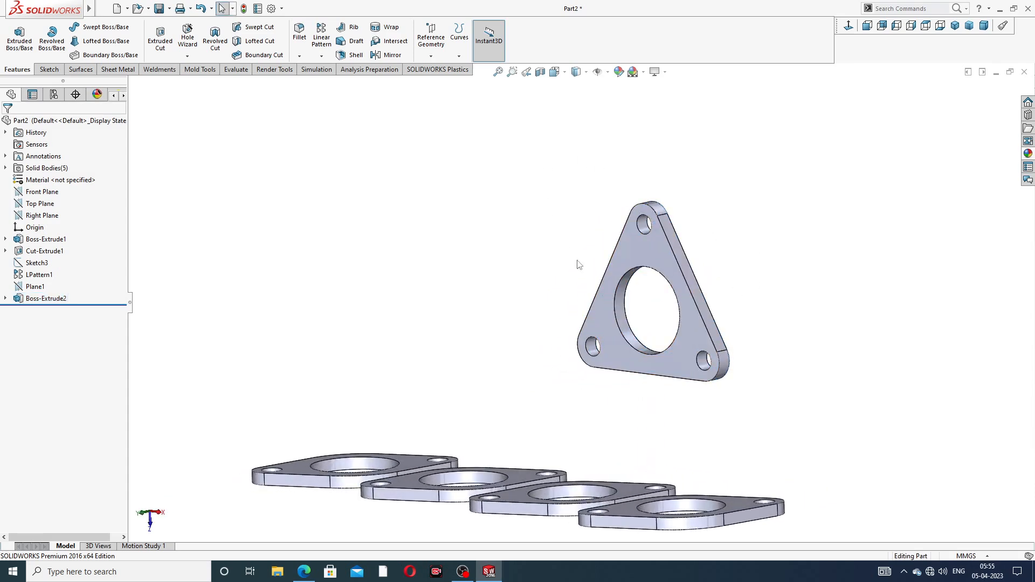
pyautogui.scroll(3, 578, 262)
pyautogui.moveTo(589, 270); pyautogui.dragTo(753, 221, button='middle')
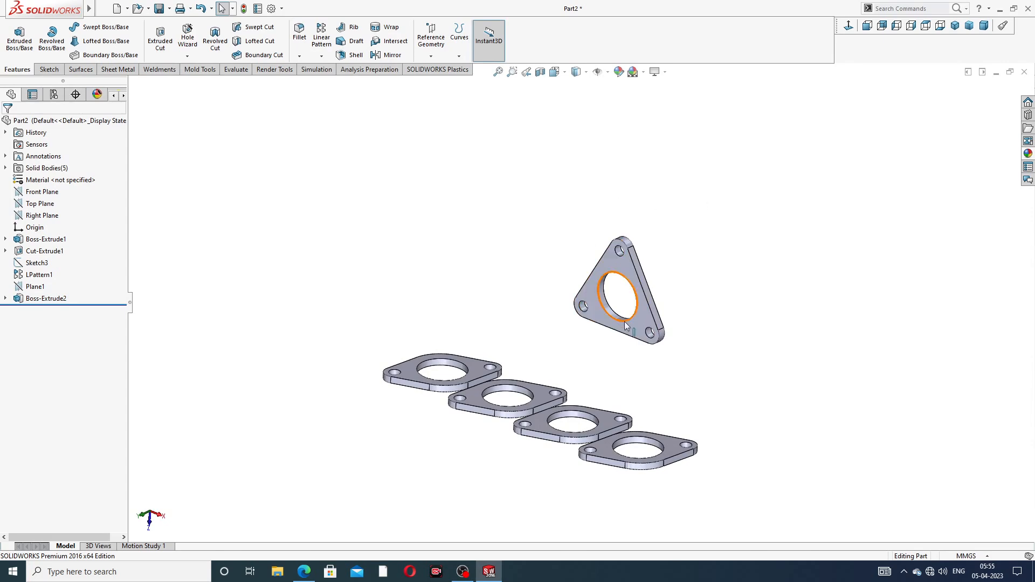
pyautogui.moveTo(591, 241); pyautogui.dragTo(557, 270, button='middle')
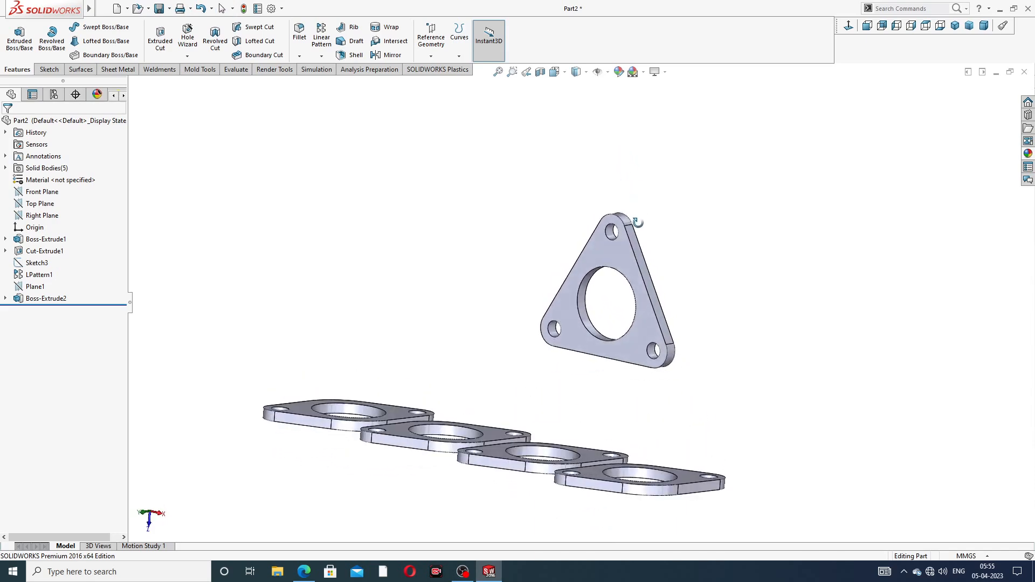
pyautogui.click(303, 572)
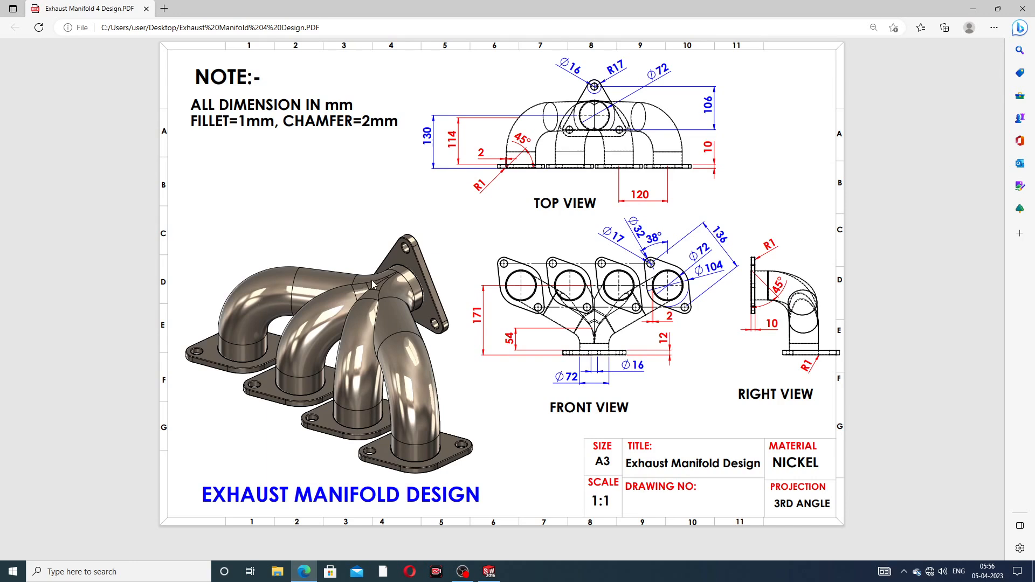
pyautogui.click(305, 572)
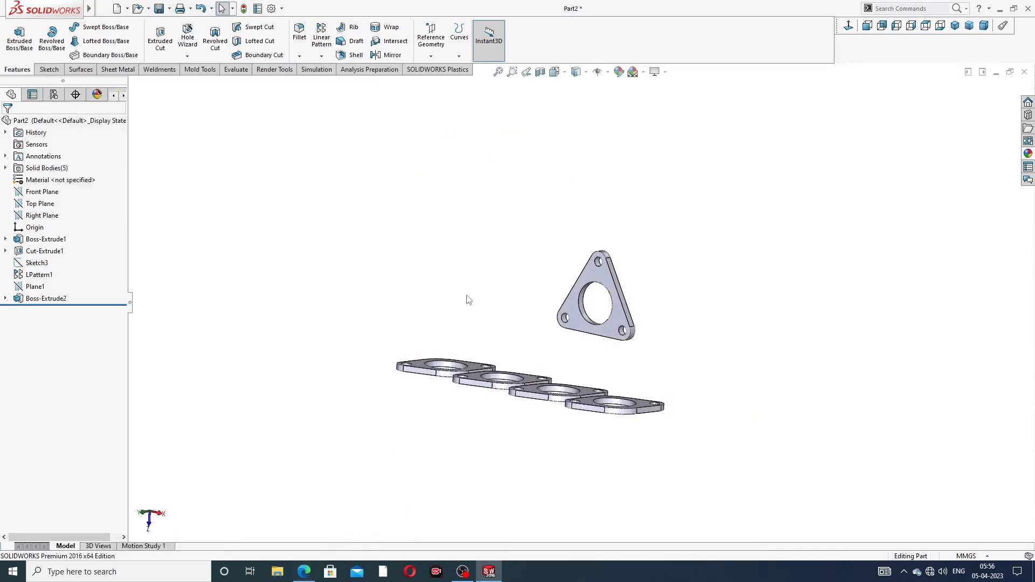
pyautogui.moveTo(502, 347); pyautogui.dragTo(468, 397, button='middle')
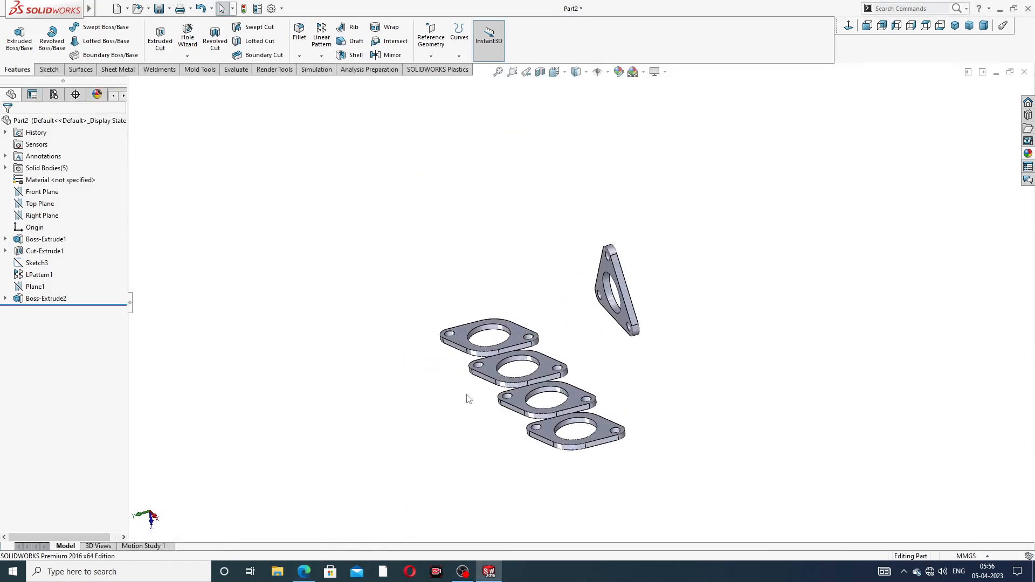
# Step: Start a 3D sketch and draw a short line along Y from the centre of the triangular flange's large hole
pyautogui.click(49, 70)
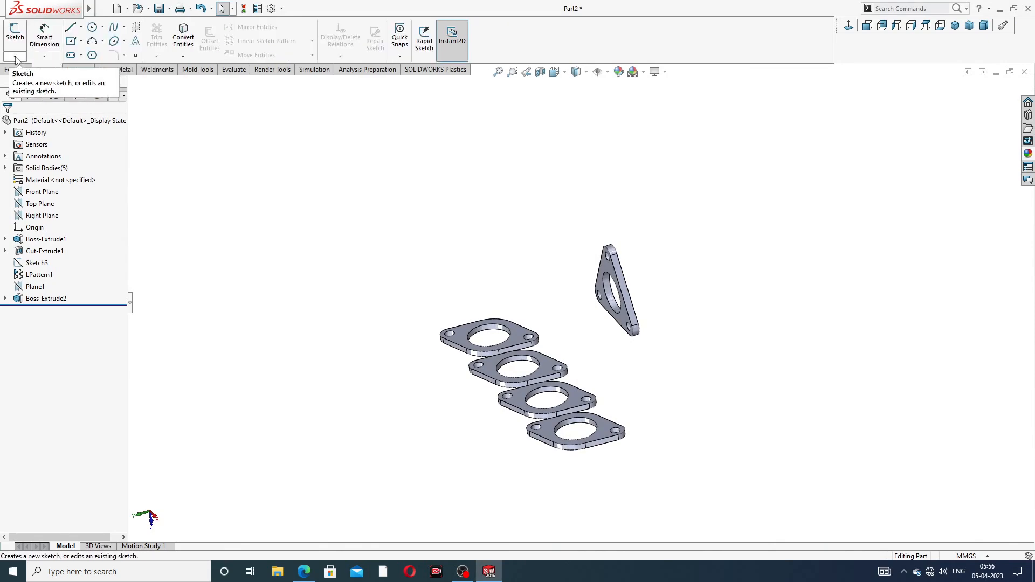
pyautogui.click(14, 56)
pyautogui.click(36, 83)
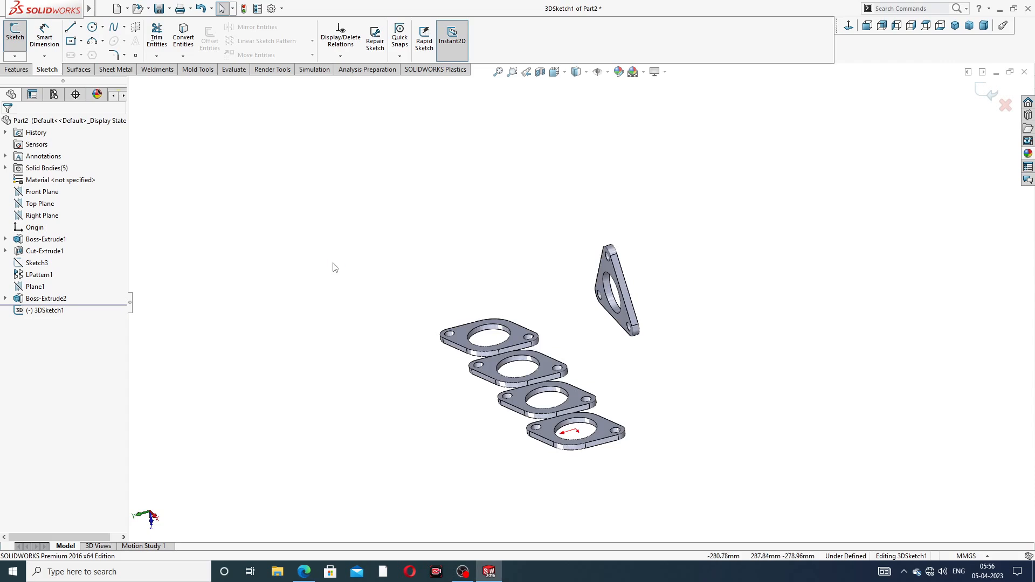
pyautogui.moveTo(332, 266)
pyautogui.mouseDown(button='middle')
pyautogui.moveTo(383, 292)
pyautogui.moveTo(323, 244)
pyautogui.mouseUp(button='middle')
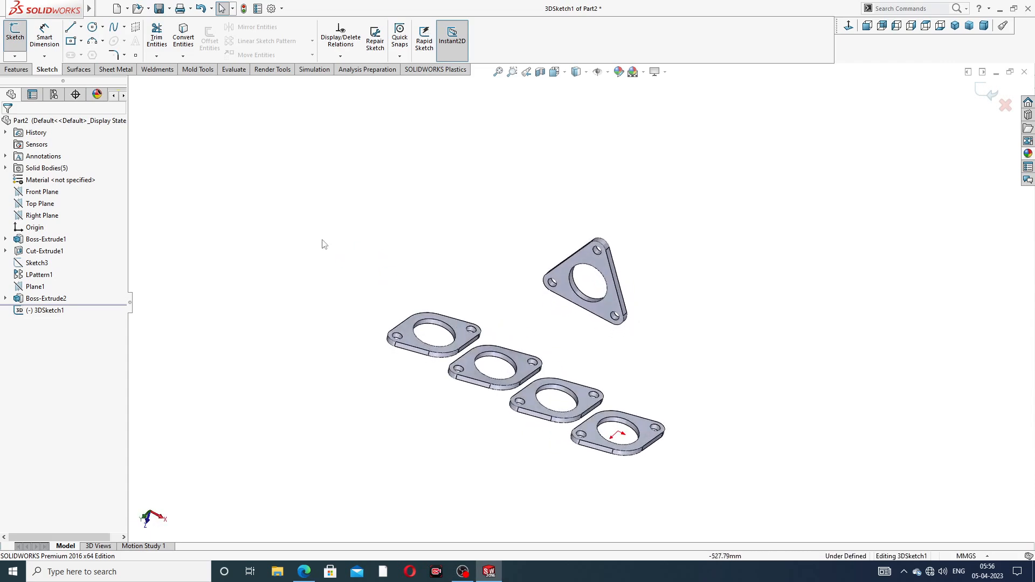
pyautogui.click(69, 28)
pyautogui.scroll(-3, 547, 366)
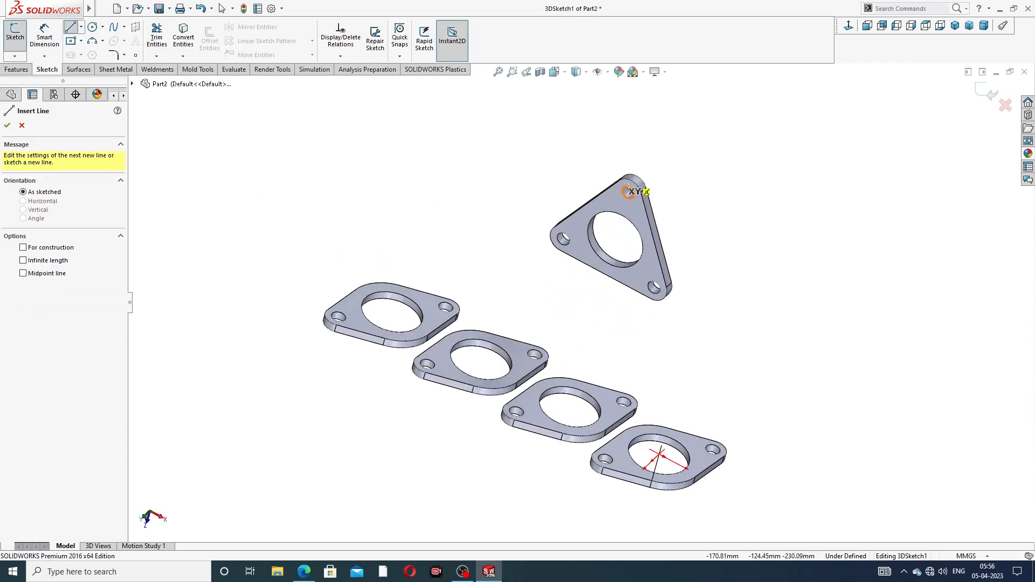
pyautogui.click(615, 240)
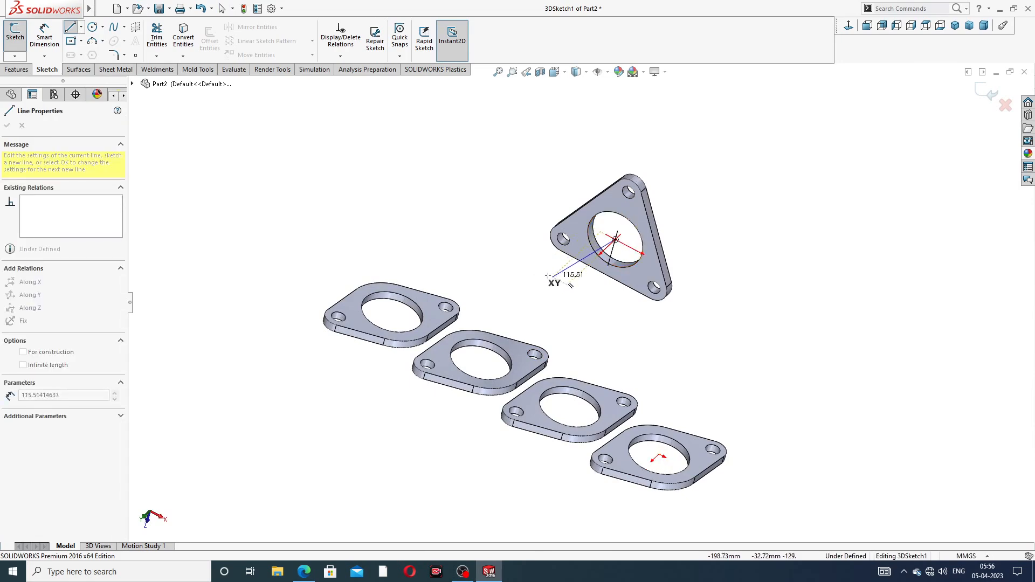
pyautogui.moveTo(547, 275)
pyautogui.mouseDown(button='middle')
pyautogui.moveTo(495, 236)
pyautogui.moveTo(547, 261)
pyautogui.mouseUp(button='middle')
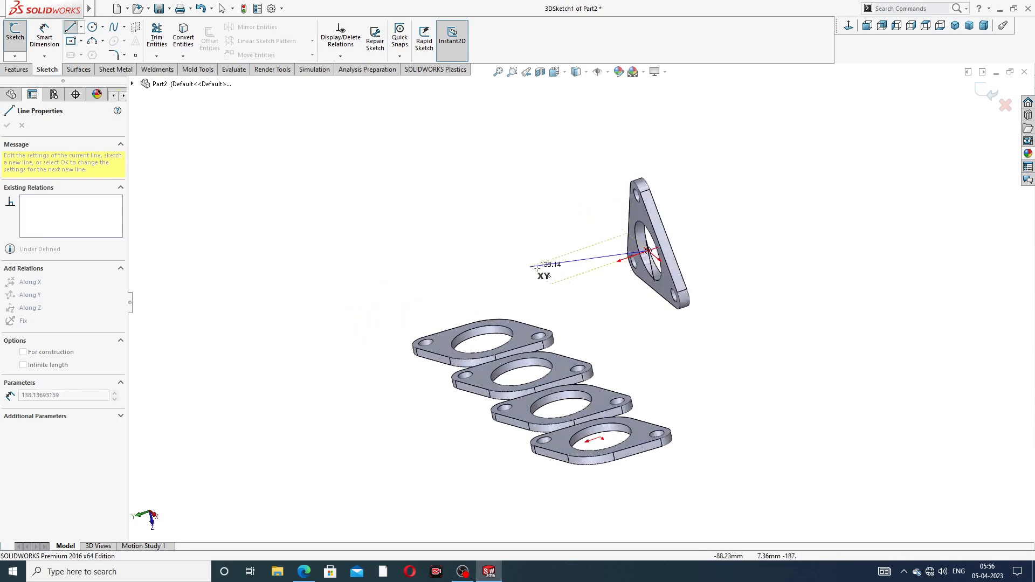
pyautogui.click(605, 266)
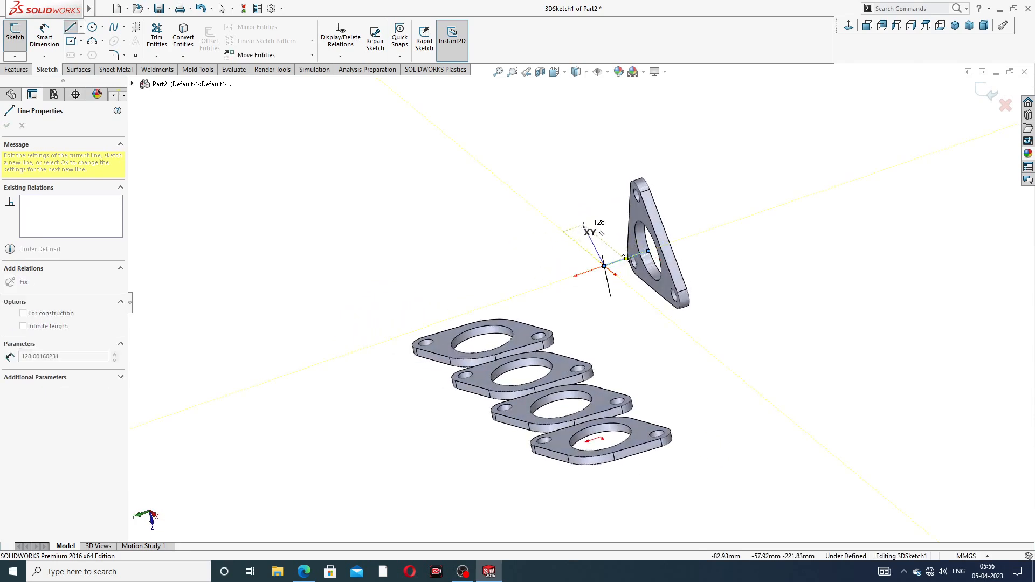
pyautogui.rightClick(584, 223)
pyautogui.click(610, 234)
pyautogui.moveTo(565, 282)
pyautogui.mouseDown(button='middle')
pyautogui.moveTo(527, 254)
pyautogui.moveTo(571, 266)
pyautogui.moveTo(558, 264)
pyautogui.mouseUp(button='middle')
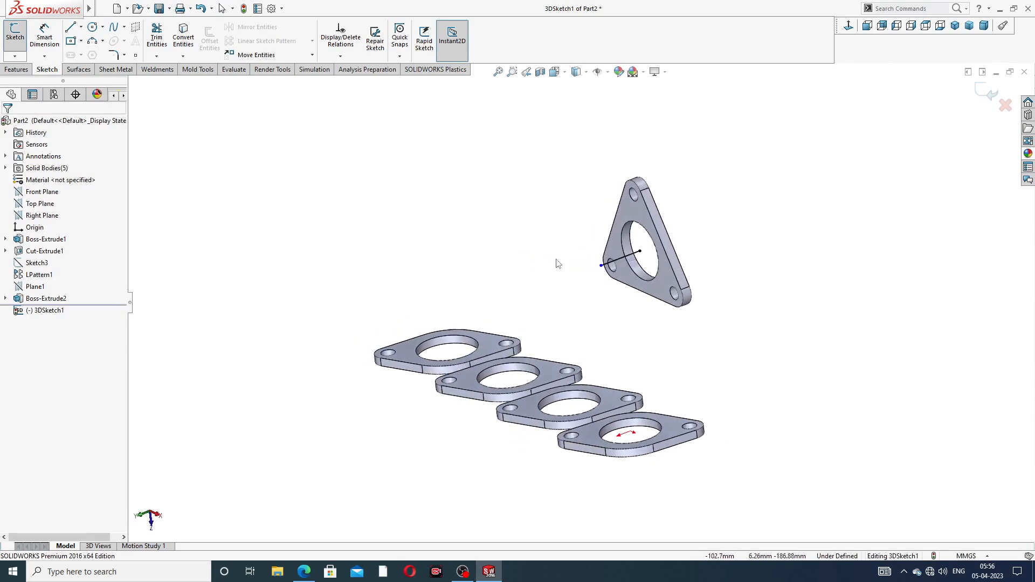
# Step: Sketch a line about 89 mm long along Z from the hole centre of the port flange farthest from the origin
pyautogui.click(70, 27)
pyautogui.moveTo(434, 266); pyautogui.dragTo(447, 339, button='middle')
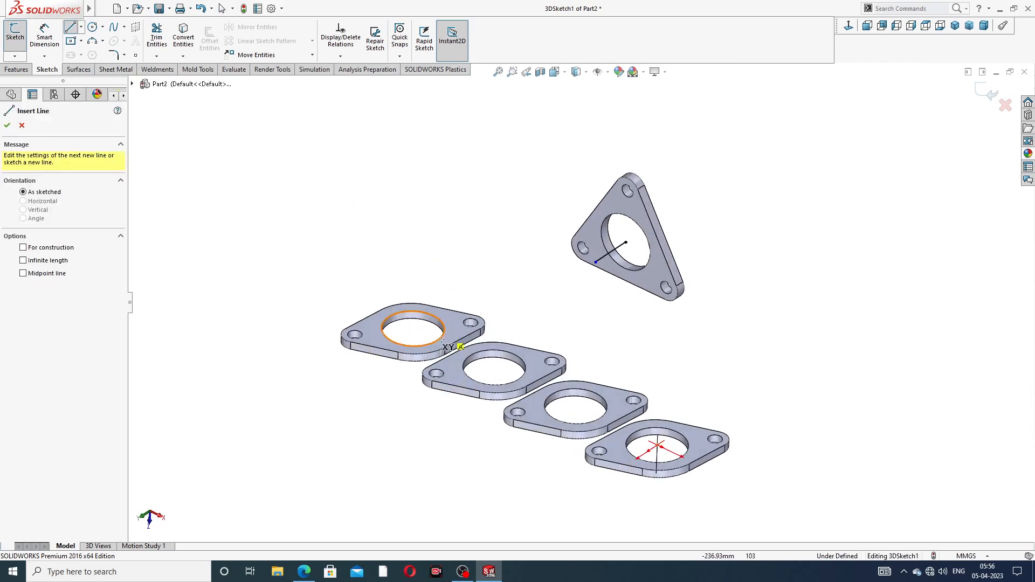
pyautogui.click(412, 329)
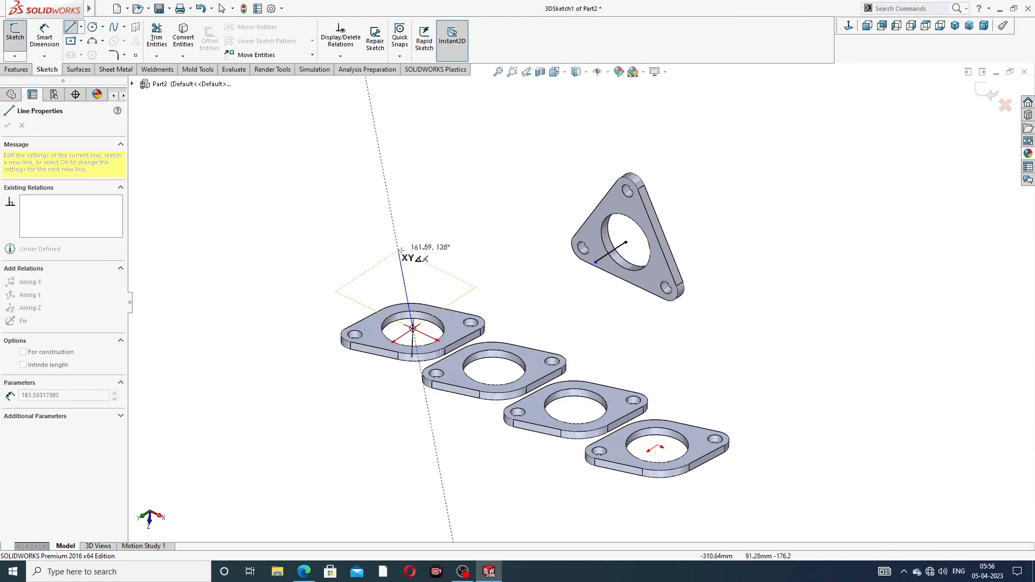
pyautogui.moveTo(426, 240); pyautogui.dragTo(457, 217, button='middle')
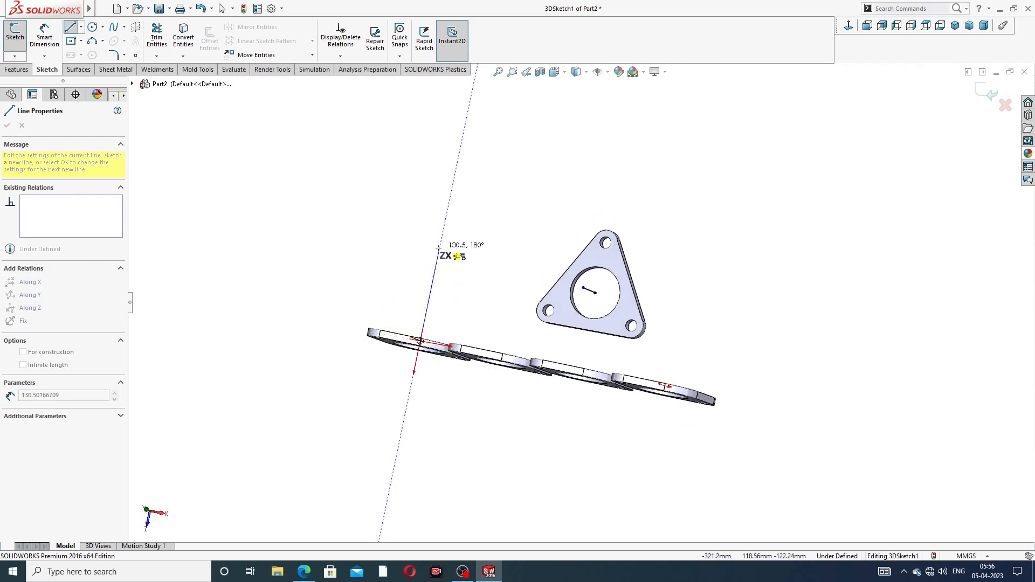
pyautogui.click(433, 278)
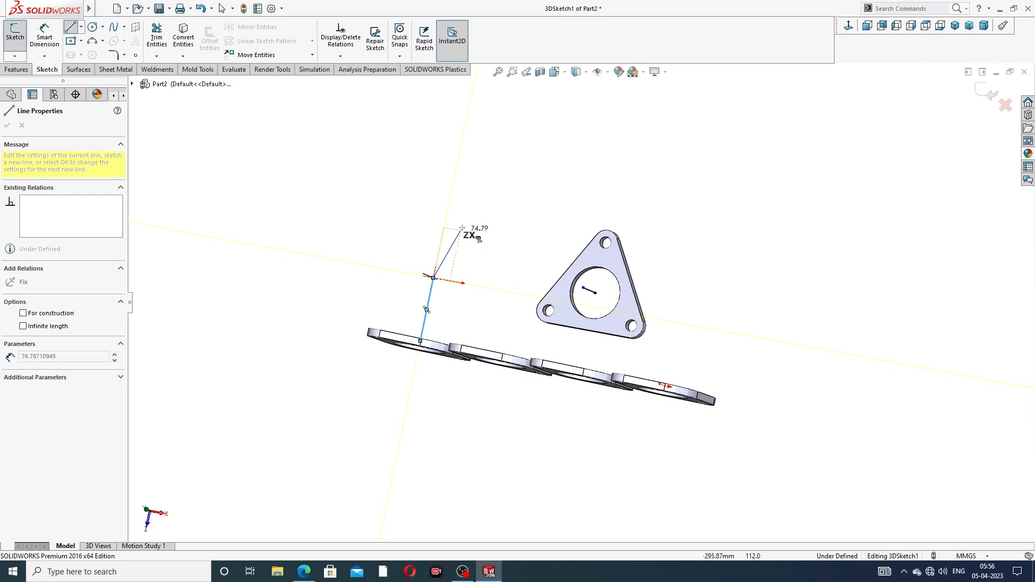
pyautogui.rightClick(464, 224)
pyautogui.click(489, 239)
pyautogui.moveTo(468, 278); pyautogui.dragTo(401, 289, button='middle')
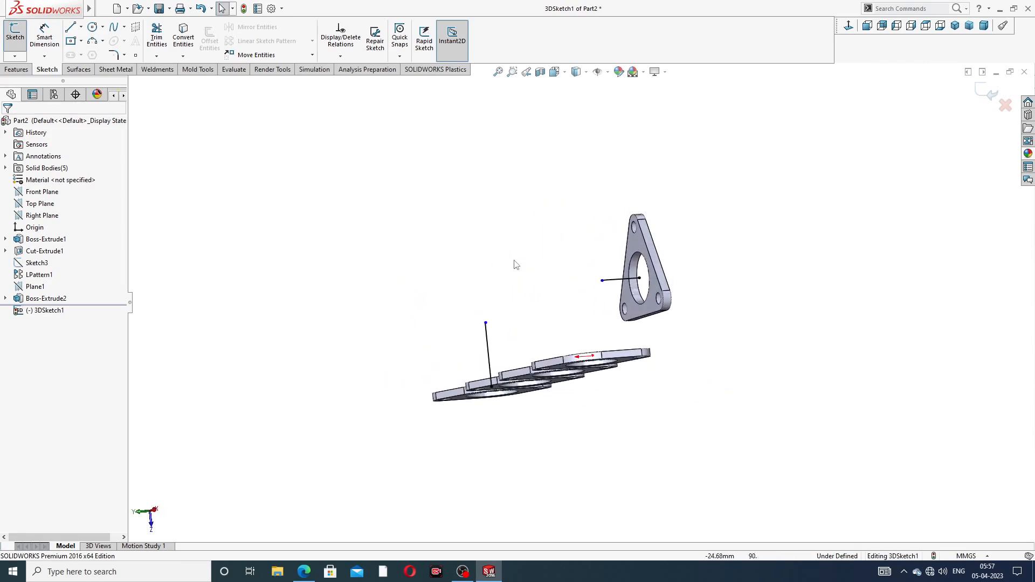
pyautogui.moveTo(515, 264); pyautogui.dragTo(547, 301, button='middle')
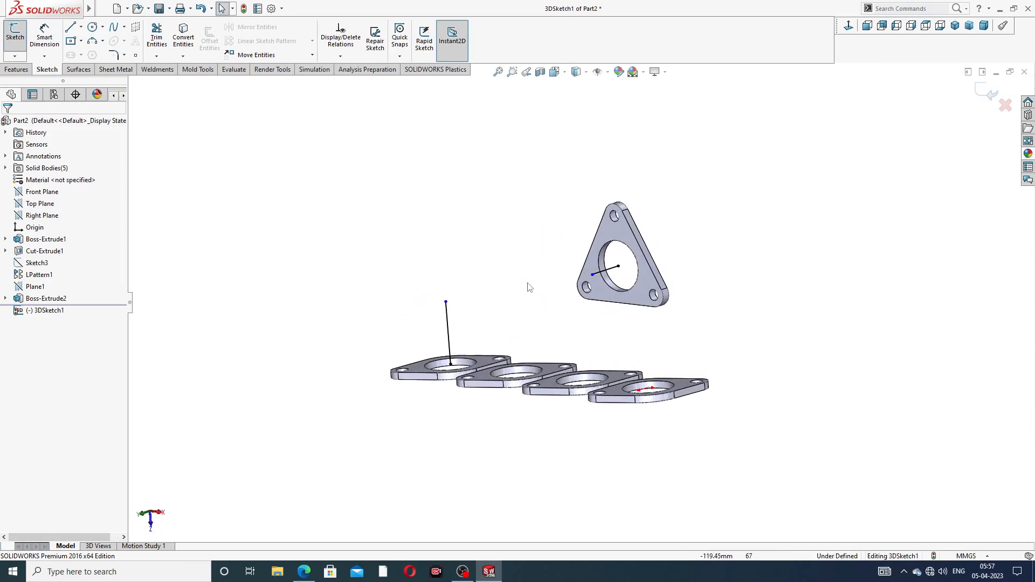
# Step: Connect the free ends of the port flange line and the triangular flange line with a line about 210 mm long
pyautogui.click(73, 29)
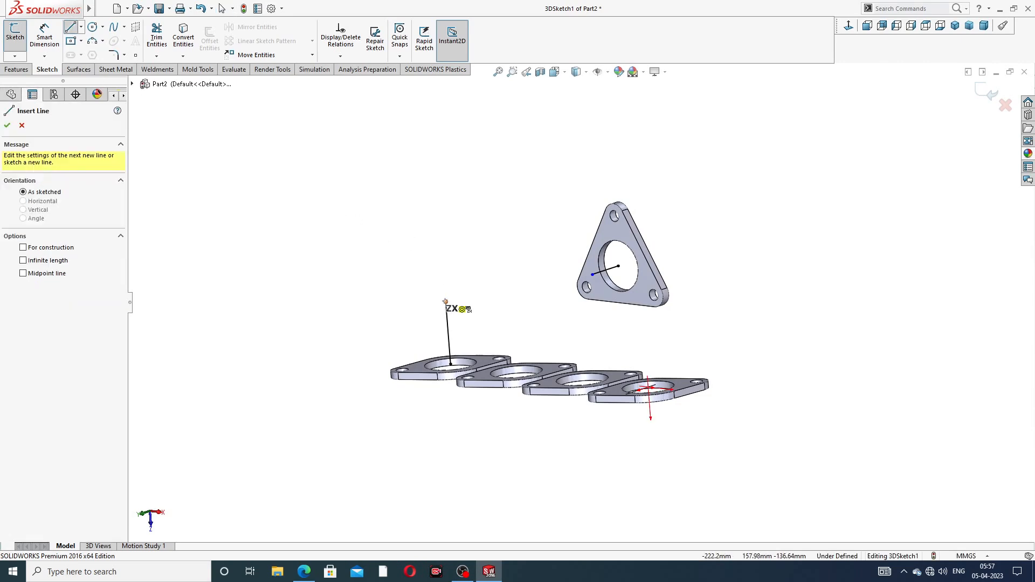
pyautogui.click(445, 302)
pyautogui.click(592, 275)
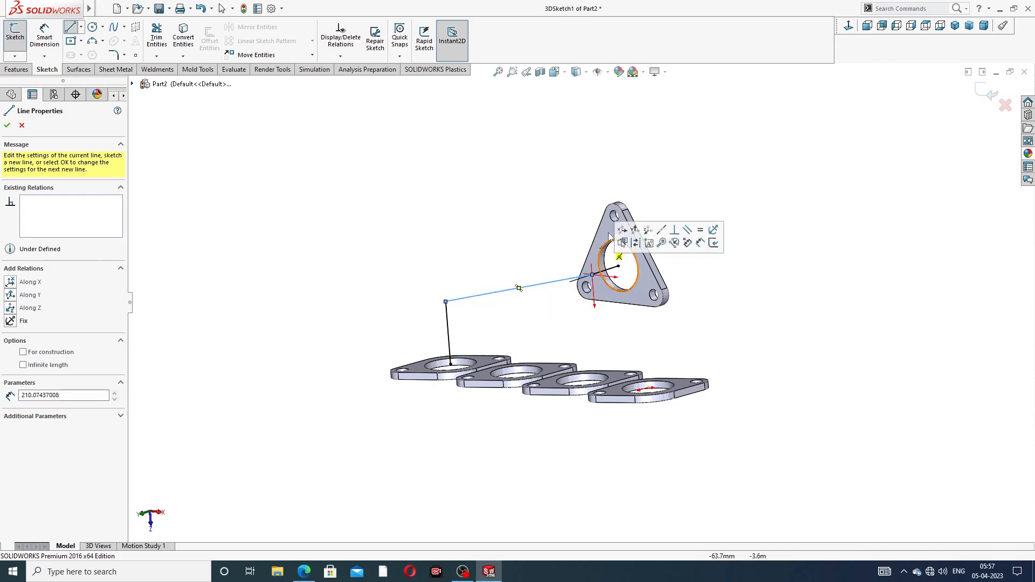
pyautogui.rightClick(650, 181)
pyautogui.click(670, 190)
pyautogui.scroll(-2, 592, 289)
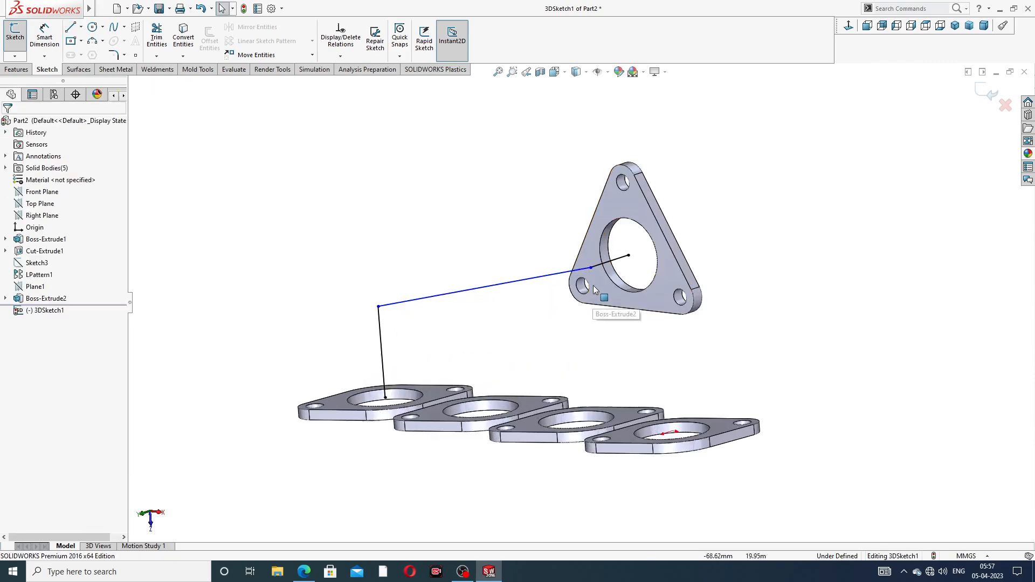
pyautogui.moveTo(593, 289); pyautogui.dragTo(435, 233, button='middle')
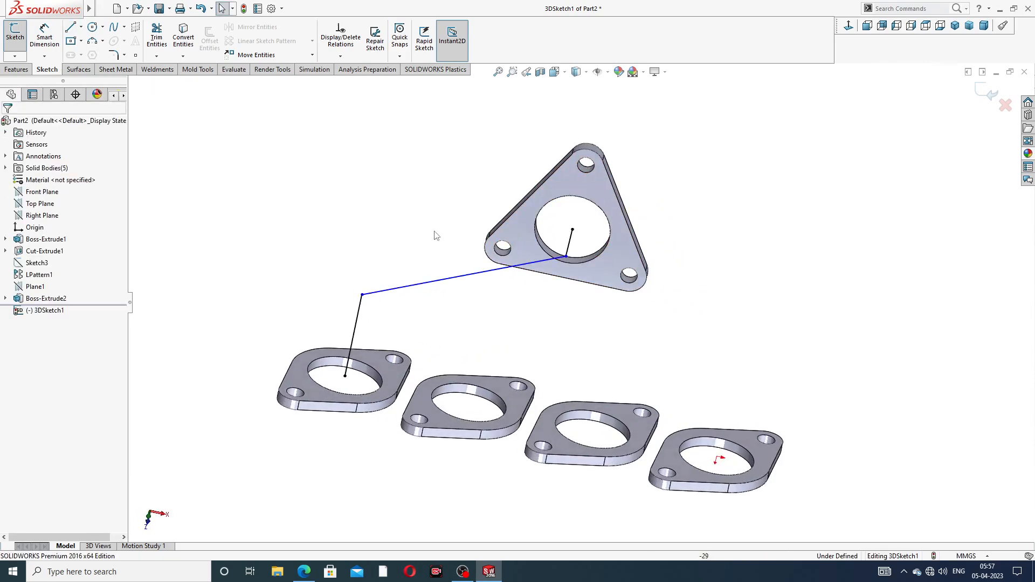
pyautogui.scroll(2, 434, 233)
pyautogui.scroll(-2, 449, 265)
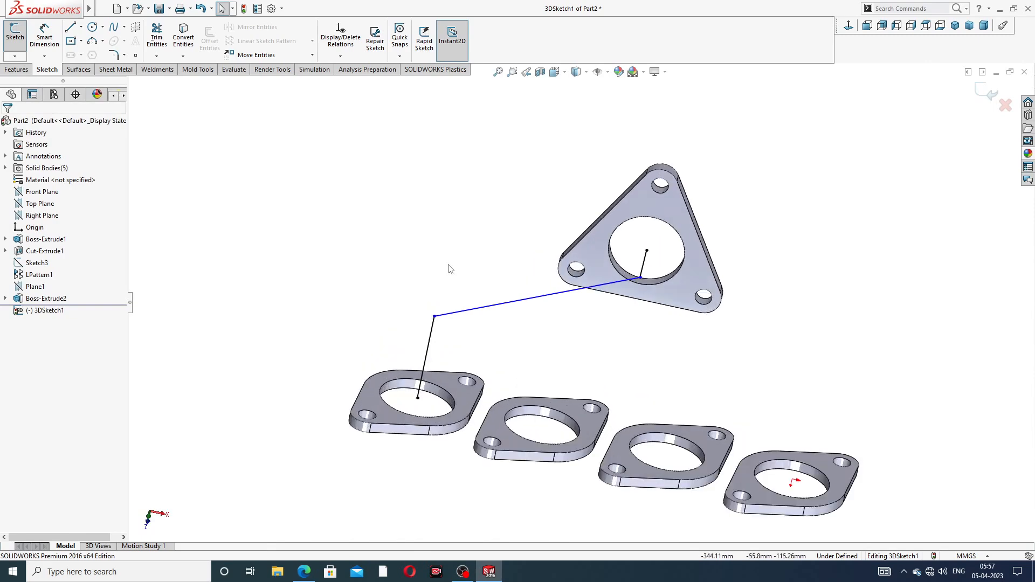
# Step: Dimension the line rising from the farthest port flange's hole centre and set its length to 114 mm
pyautogui.click(40, 36)
pyautogui.click(429, 335)
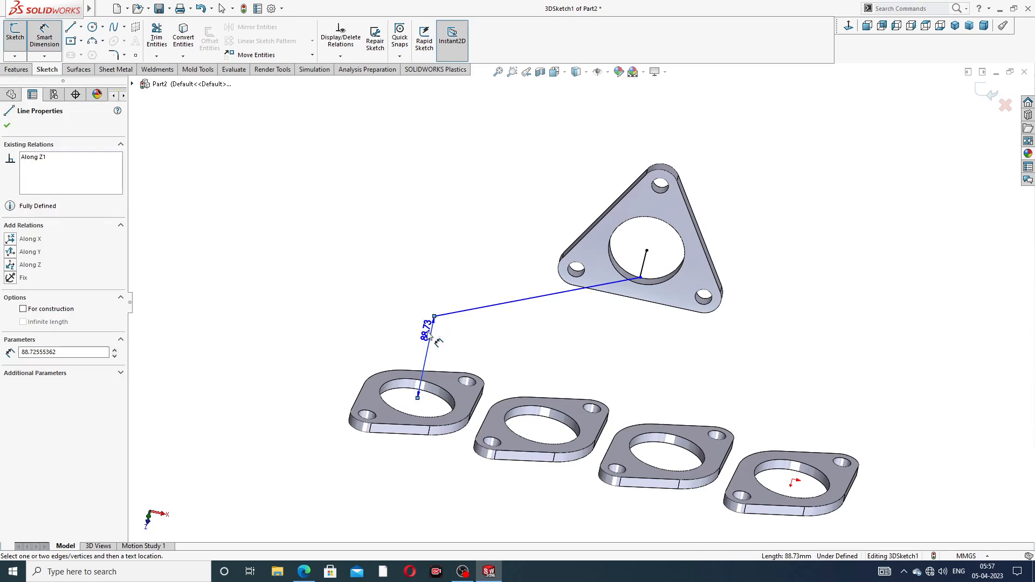
pyautogui.click(377, 342)
pyautogui.write('11')
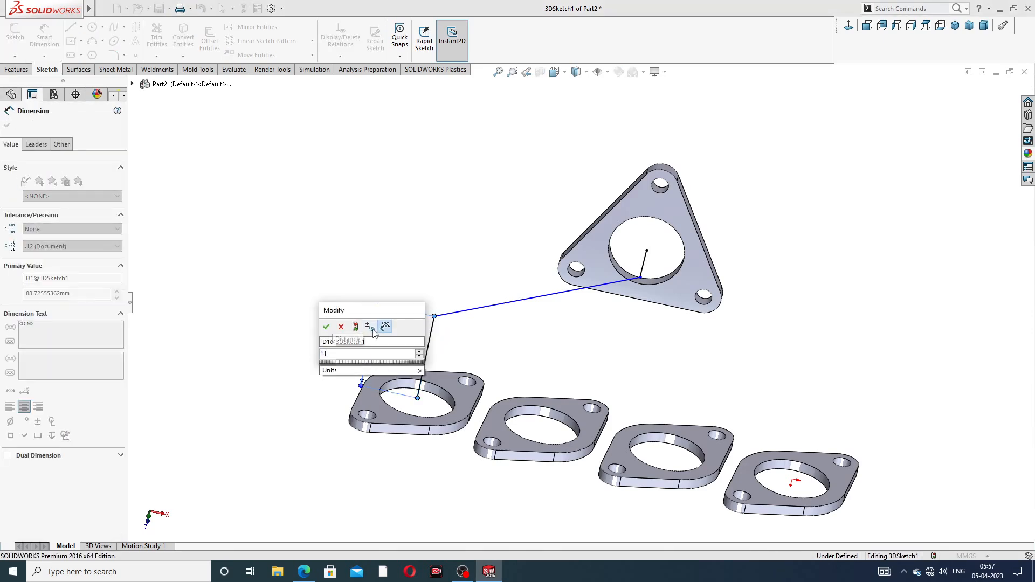
pyautogui.write('4')
pyautogui.press('Return')
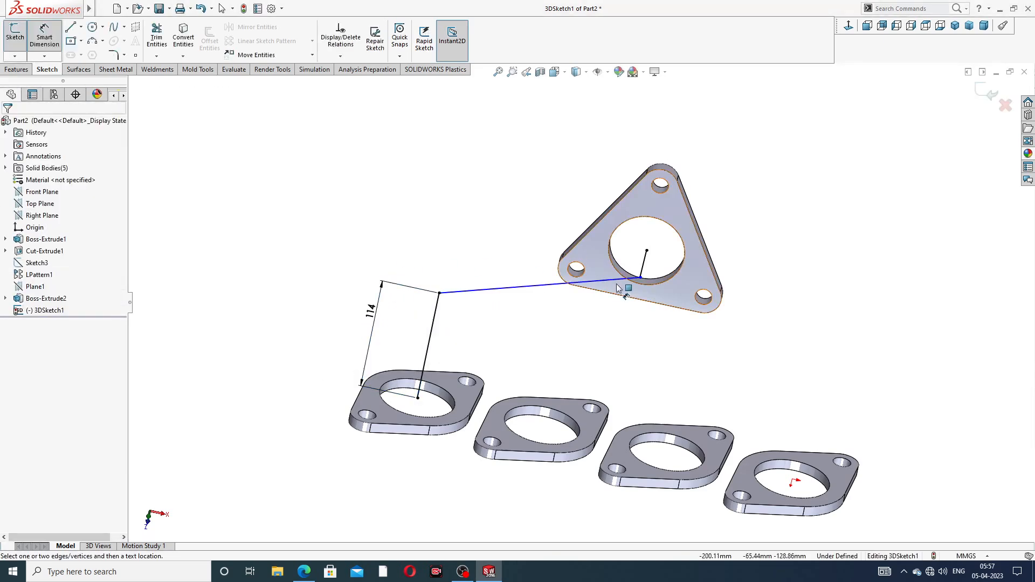
# Step: Dimension the short line at the triangular flange's large hole and set its length to 54 mm
pyautogui.moveTo(616, 286); pyautogui.dragTo(541, 242, button='middle')
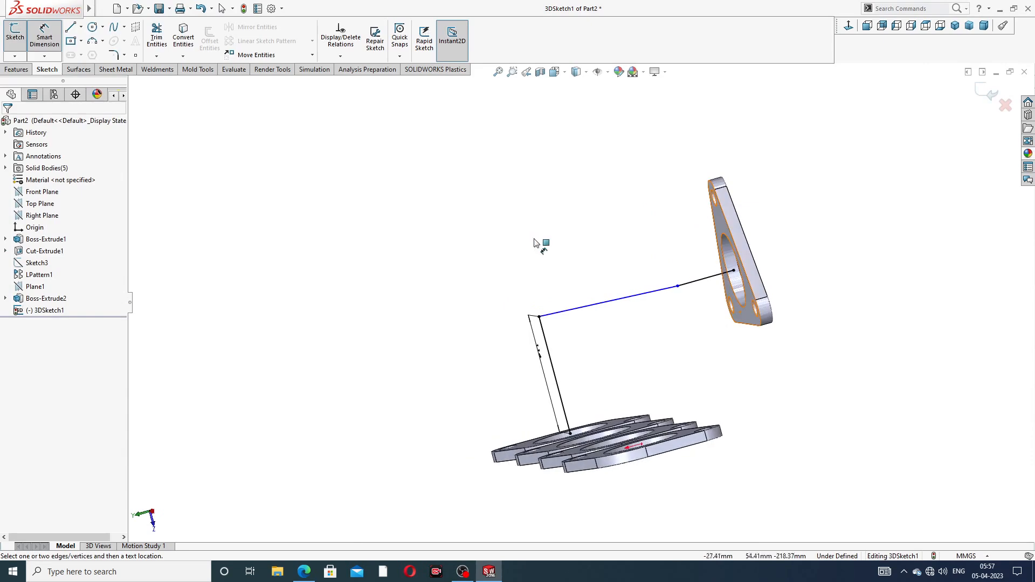
pyautogui.click(699, 285)
pyautogui.click(671, 161)
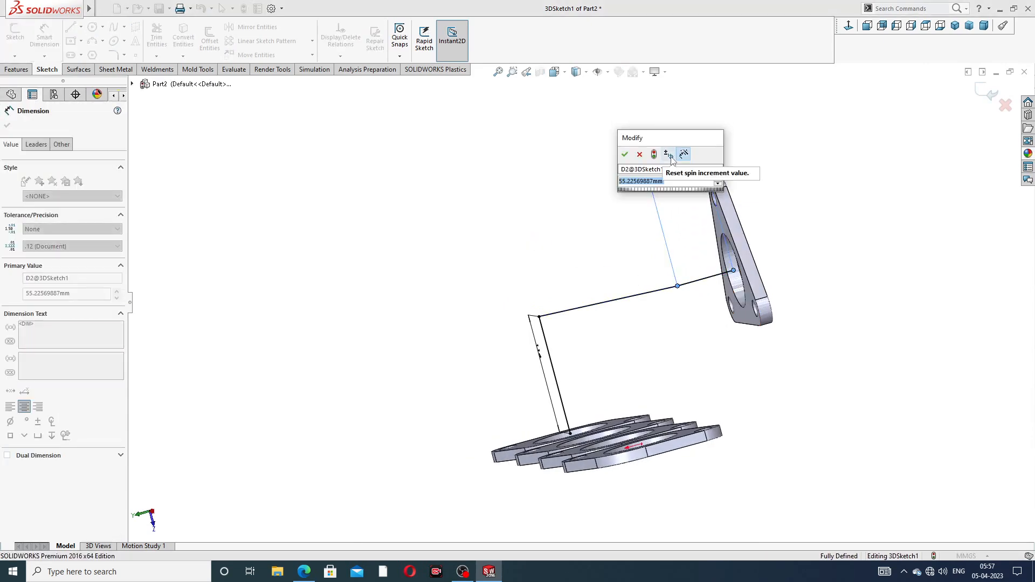
pyautogui.write('54')
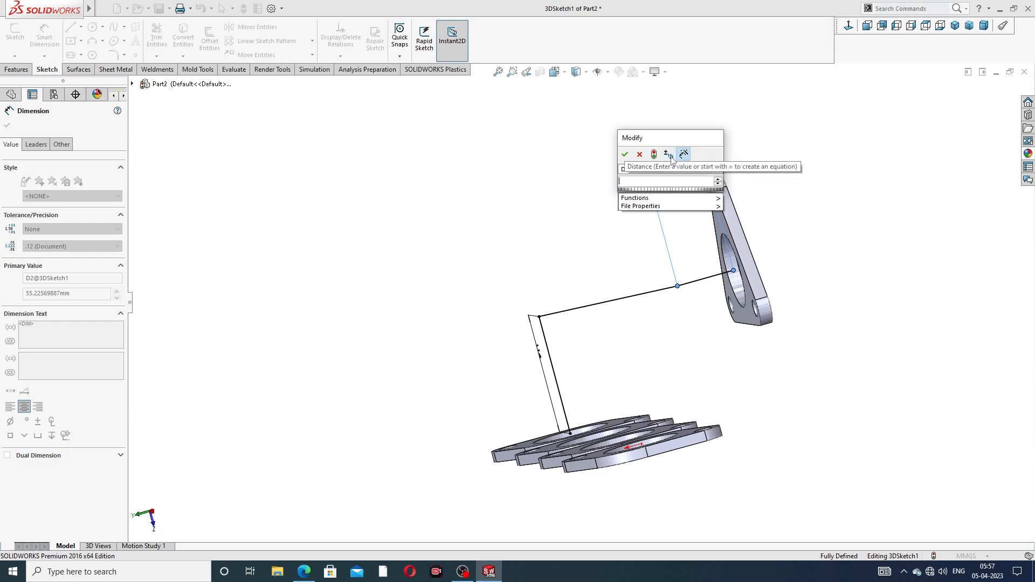
pyautogui.press('Return')
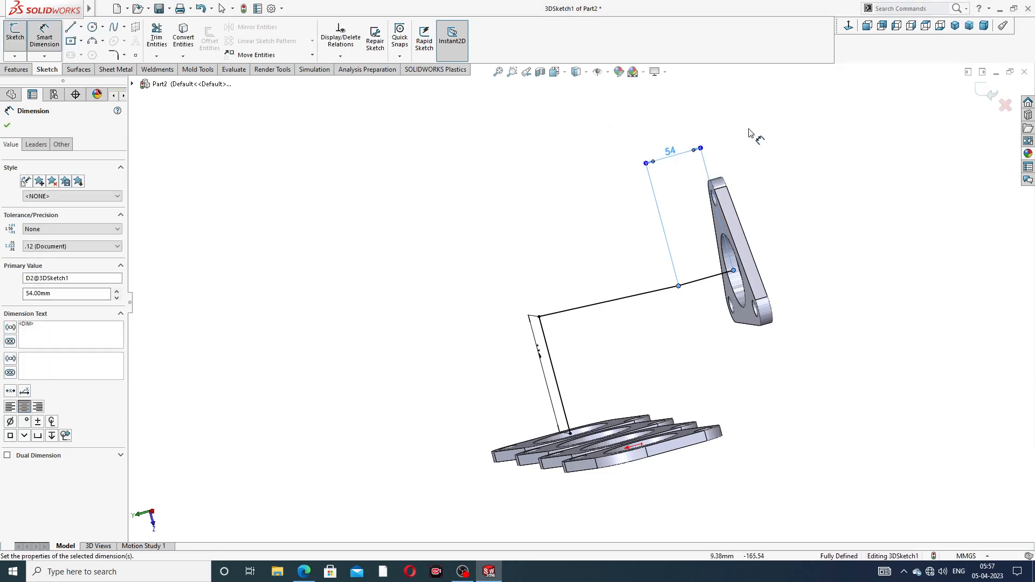
pyautogui.click(776, 126)
pyautogui.rightClick(776, 127)
pyautogui.click(792, 155)
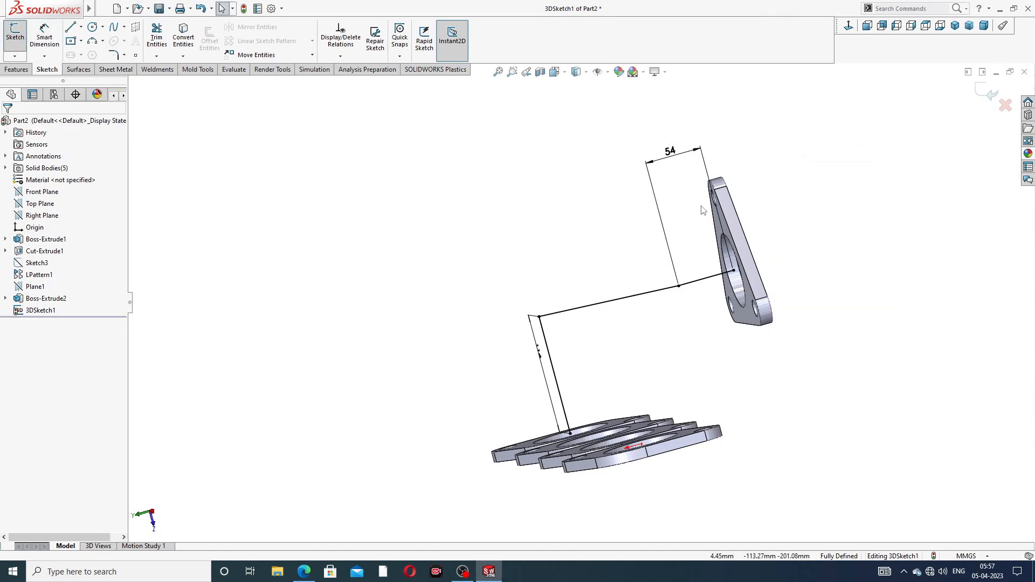
# Step: Apply a 98 mm sketch fillet to the corner between the port flange line and the connecting line
pyautogui.moveTo(792, 155)
pyautogui.mouseDown(button='middle')
pyautogui.moveTo(745, 206)
pyautogui.moveTo(762, 212)
pyautogui.mouseUp(button='middle')
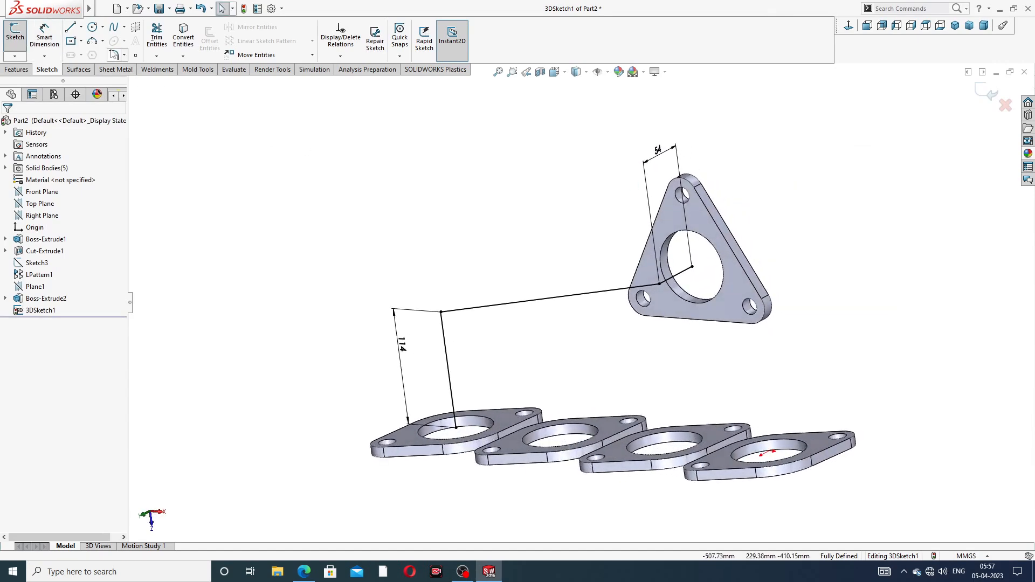
pyautogui.click(114, 55)
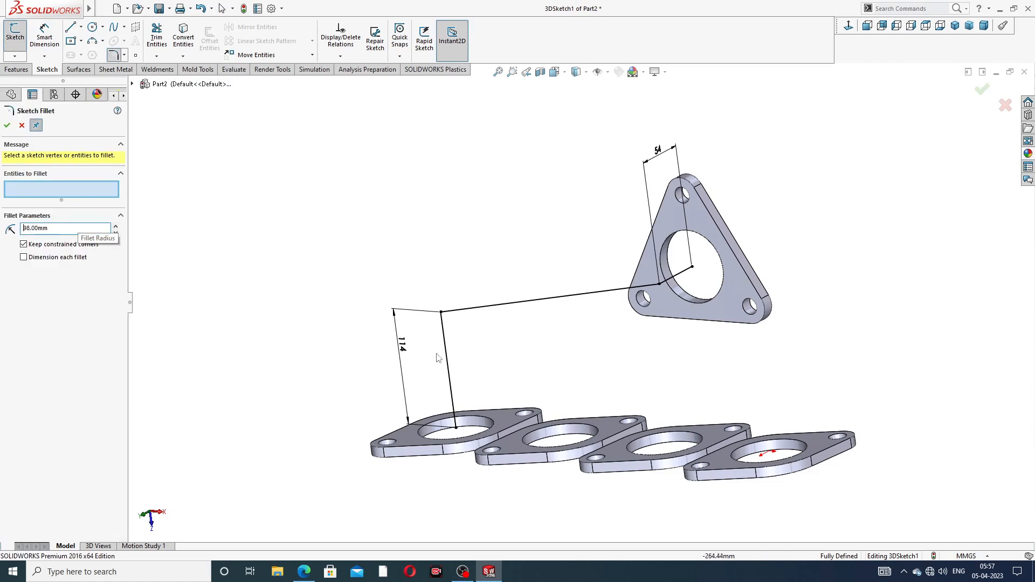
pyautogui.click(441, 313)
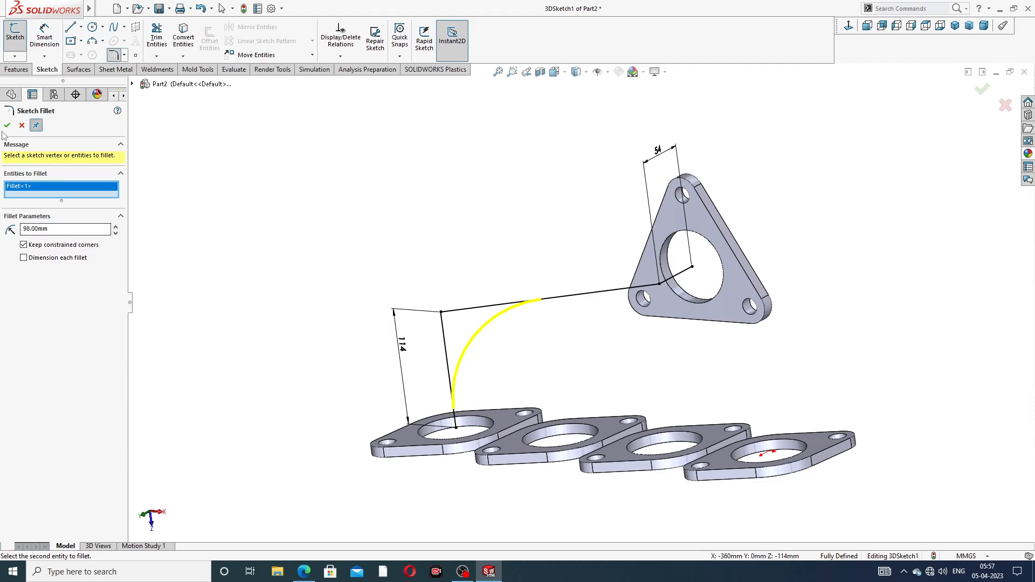
pyautogui.press('Return')
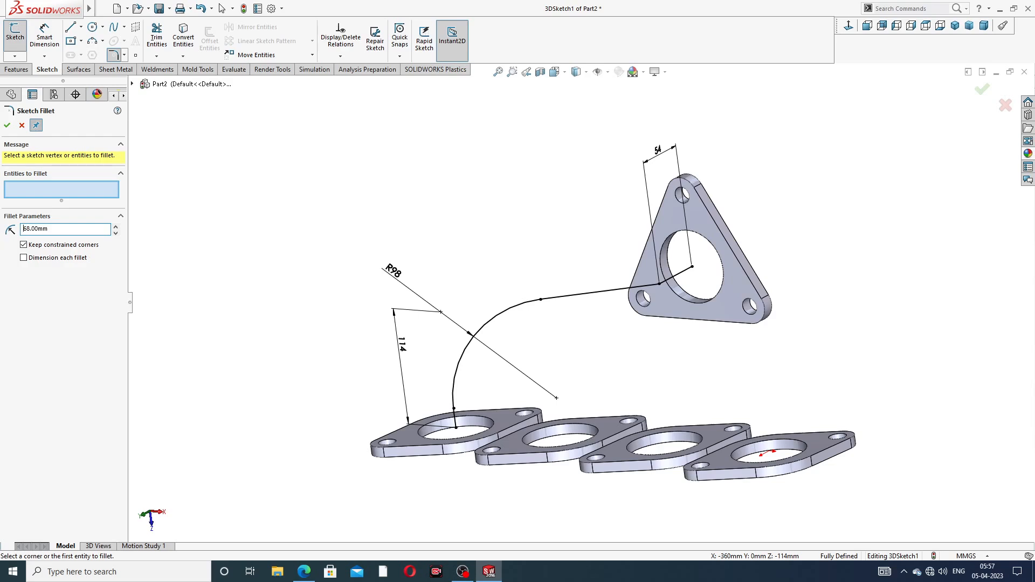
# Step: Apply a 68 mm sketch fillet to the corner between the connecting line and the triangular flange line
pyautogui.click(658, 289)
pyautogui.click(7, 125)
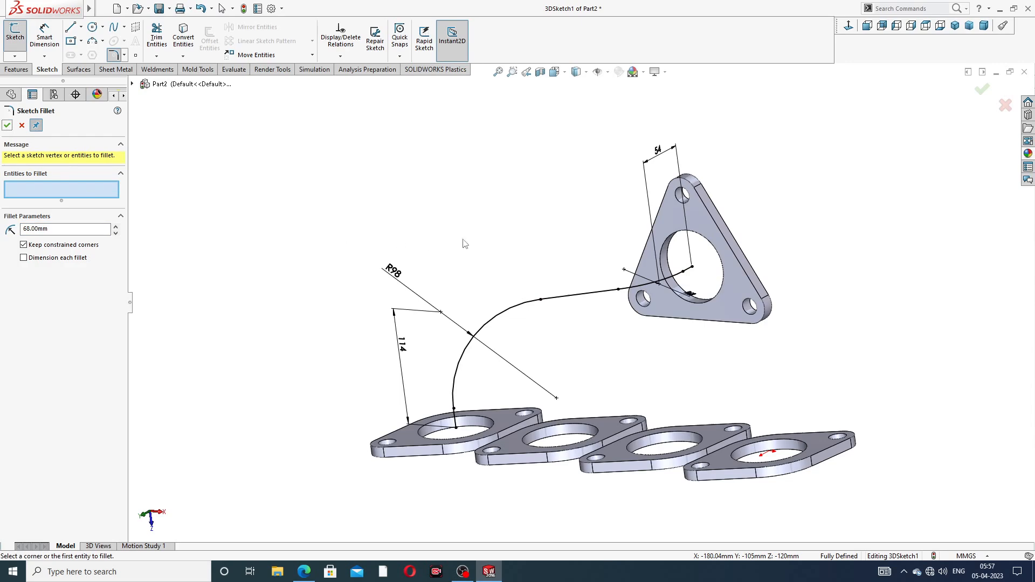
pyautogui.moveTo(508, 263); pyautogui.dragTo(529, 258, button='middle')
pyautogui.click(7, 126)
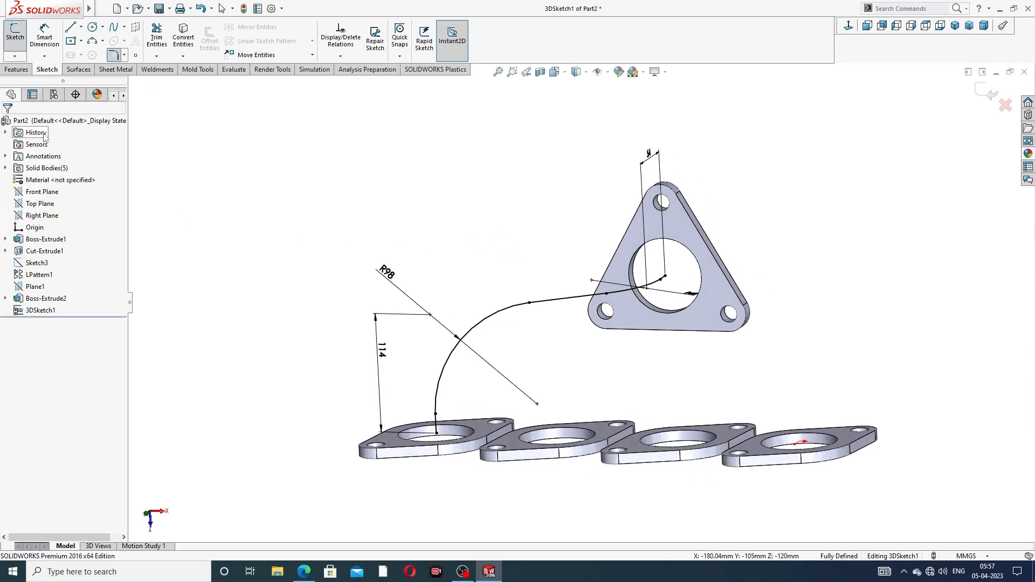
# Step: Check the path against the dimensions in the exhaust manifold drawing PDF, and close the 3D sketch
pyautogui.moveTo(742, 185)
pyautogui.mouseDown(button='middle')
pyautogui.moveTo(770, 160)
pyautogui.moveTo(735, 163)
pyautogui.moveTo(755, 212)
pyautogui.moveTo(700, 226)
pyautogui.mouseUp(button='middle')
pyautogui.scroll(-1, 668, 290)
pyautogui.click(304, 571)
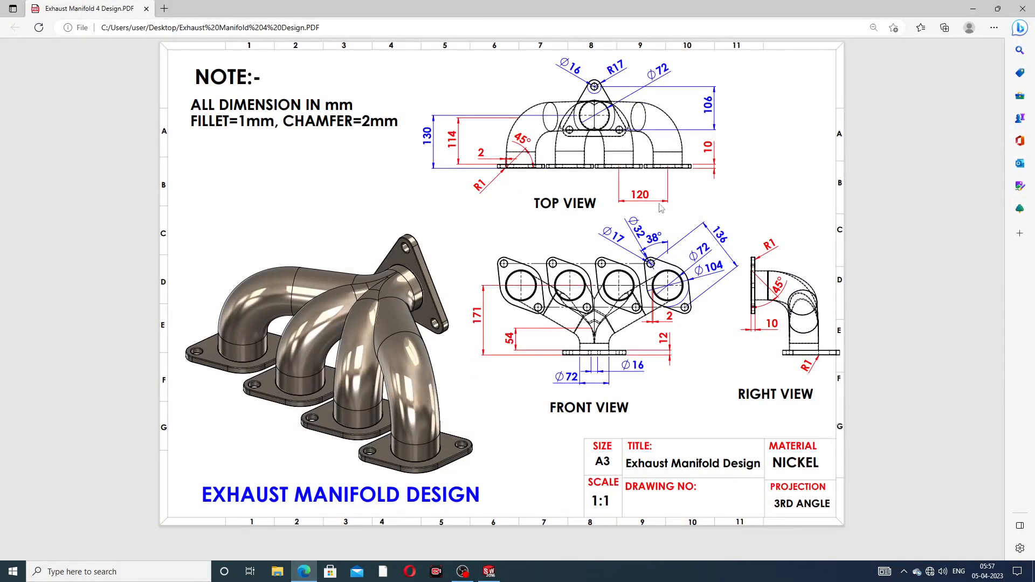
pyautogui.click(300, 572)
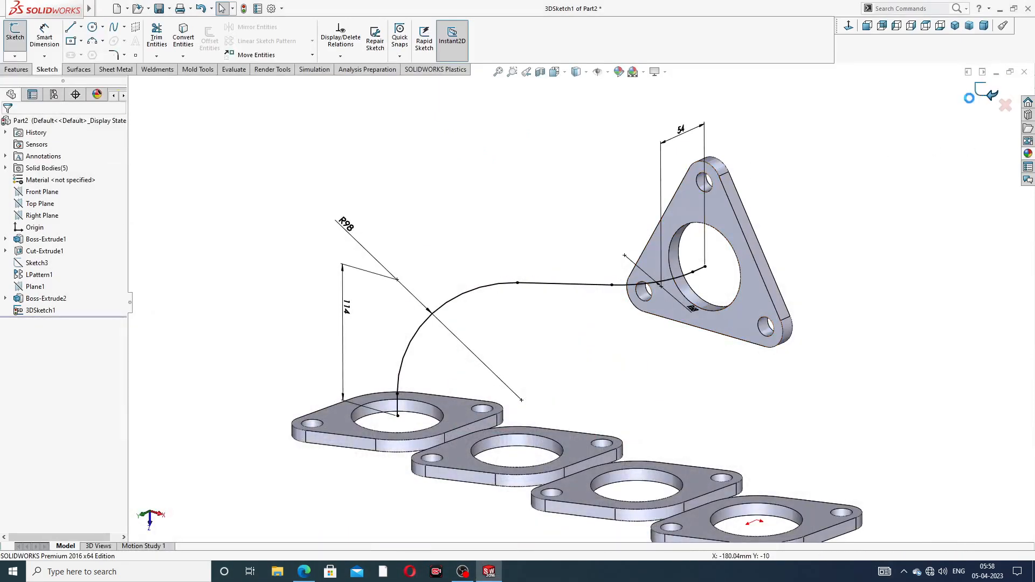
pyautogui.click(987, 93)
# Step: Create a sketch on the triangular flange's face by converting the edge of its large 72 mm hole, and close it
pyautogui.moveTo(714, 208); pyautogui.dragTo(726, 201, button='middle')
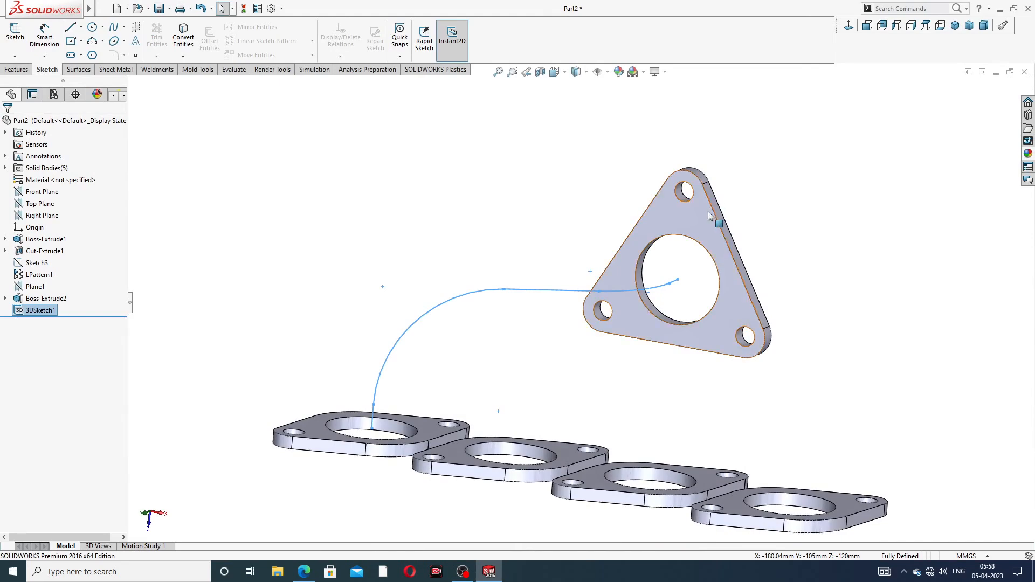
pyautogui.click(707, 211)
pyautogui.click(751, 180)
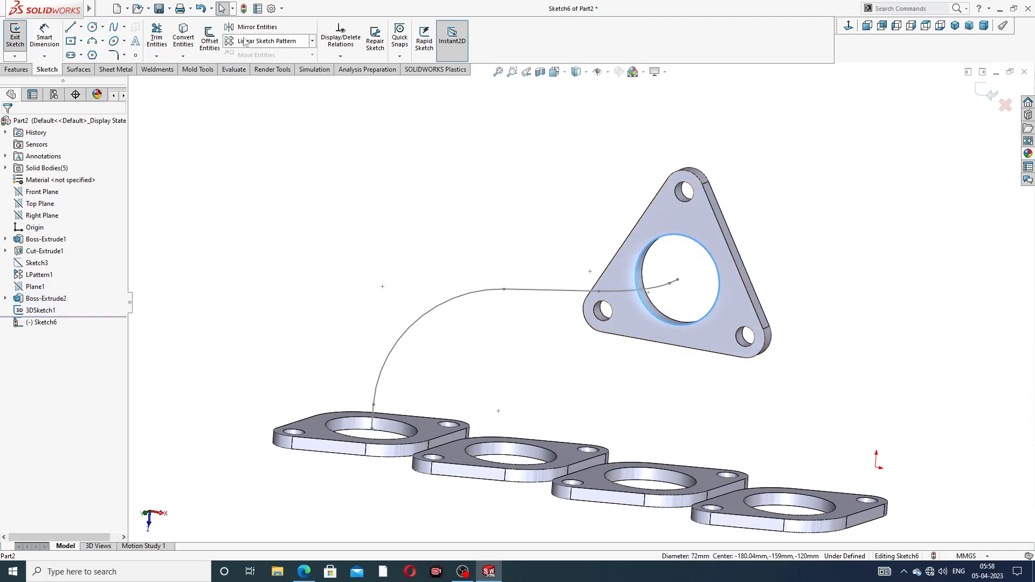
pyautogui.click(186, 44)
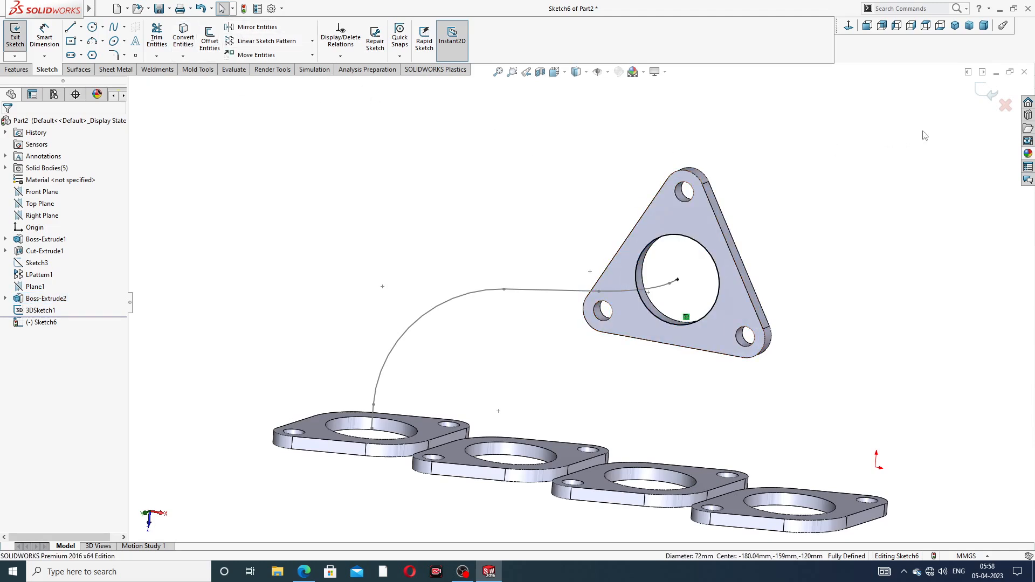
pyautogui.click(988, 95)
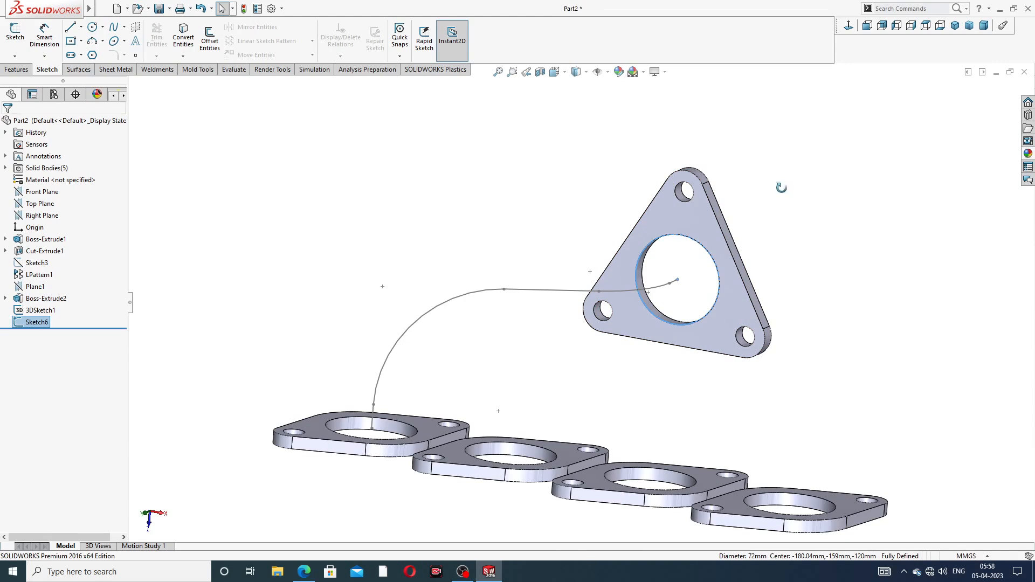
# Step: Sweep the converted circle as a solid pipe along the 3D sketch path from the triangular flange to the port flange
pyautogui.moveTo(781, 185); pyautogui.dragTo(756, 183, button='middle')
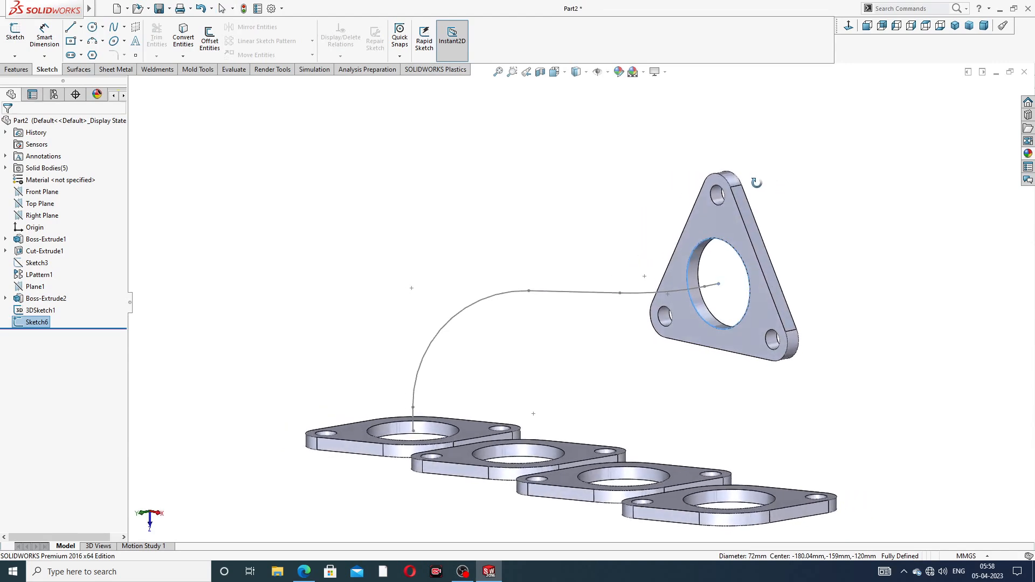
pyautogui.click(17, 69)
pyautogui.click(105, 30)
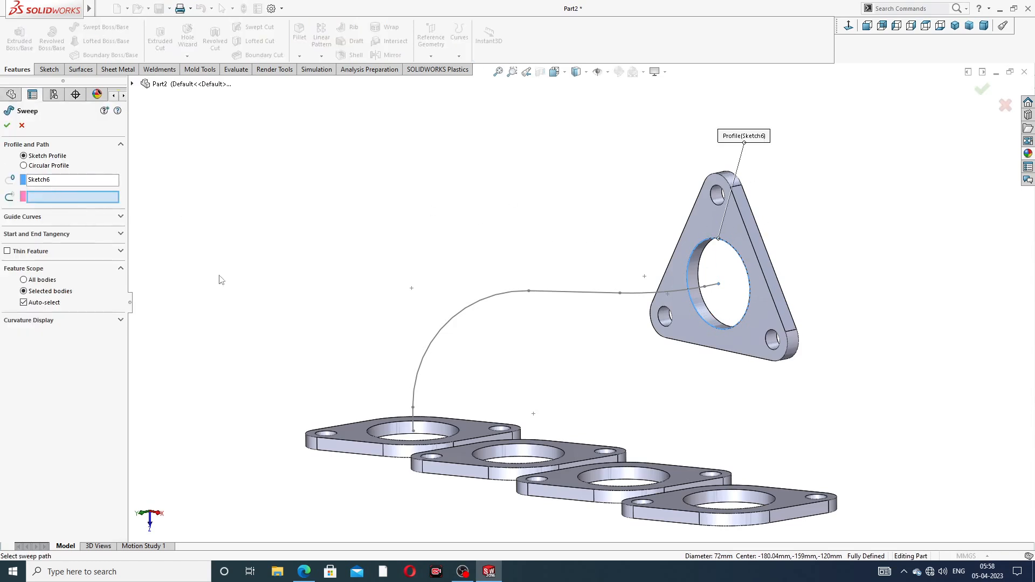
pyautogui.click(484, 305)
pyautogui.scroll(2, 546, 349)
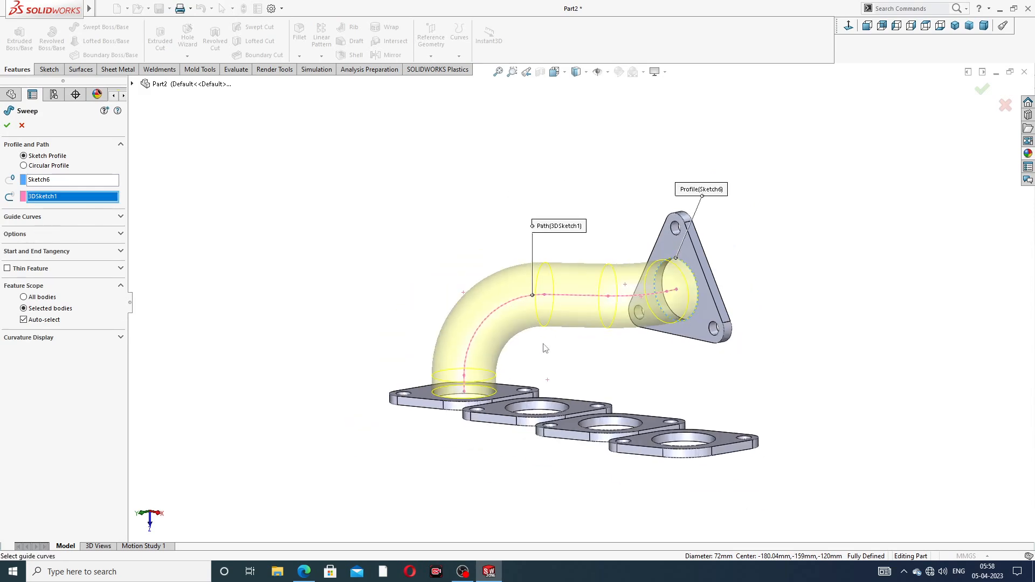
pyautogui.moveTo(546, 355); pyautogui.dragTo(557, 386, button='middle')
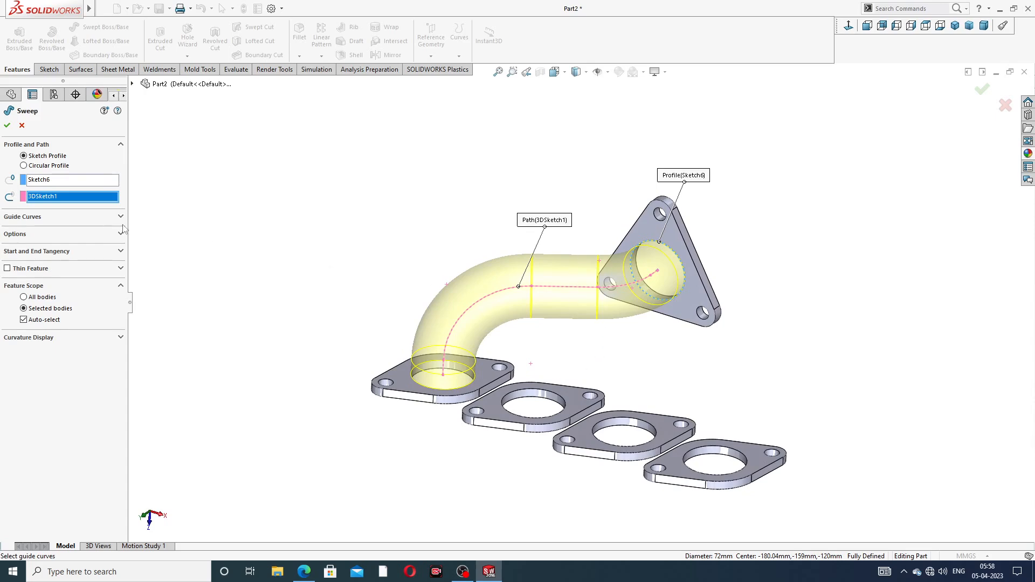
pyautogui.click(7, 127)
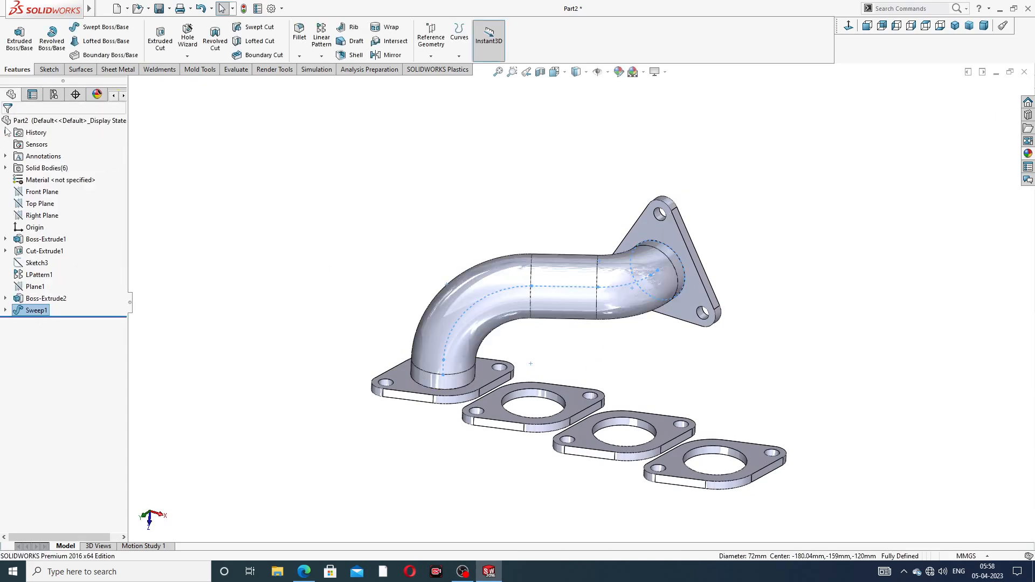
pyautogui.click(355, 176)
pyautogui.moveTo(542, 241)
pyautogui.mouseDown(button='middle')
pyautogui.moveTo(554, 260)
pyautogui.moveTo(467, 270)
pyautogui.moveTo(584, 249)
pyautogui.moveTo(605, 224)
pyautogui.moveTo(593, 269)
pyautogui.mouseUp(button='middle')
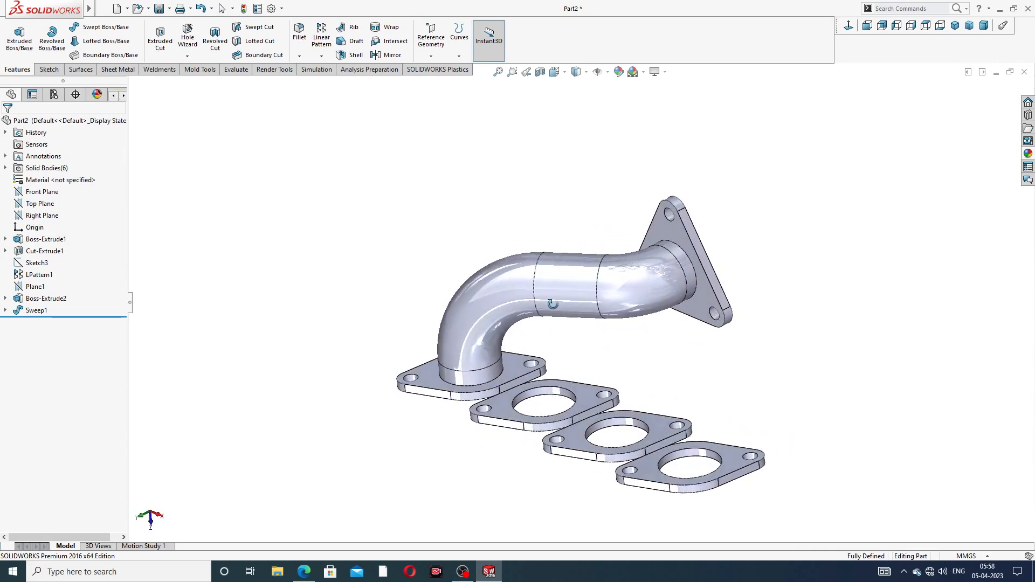
# Step: Start a new 3D sketch and draw a line about 39 mm long along Y from the centre of the triangular flange's large hole
pyautogui.click(50, 72)
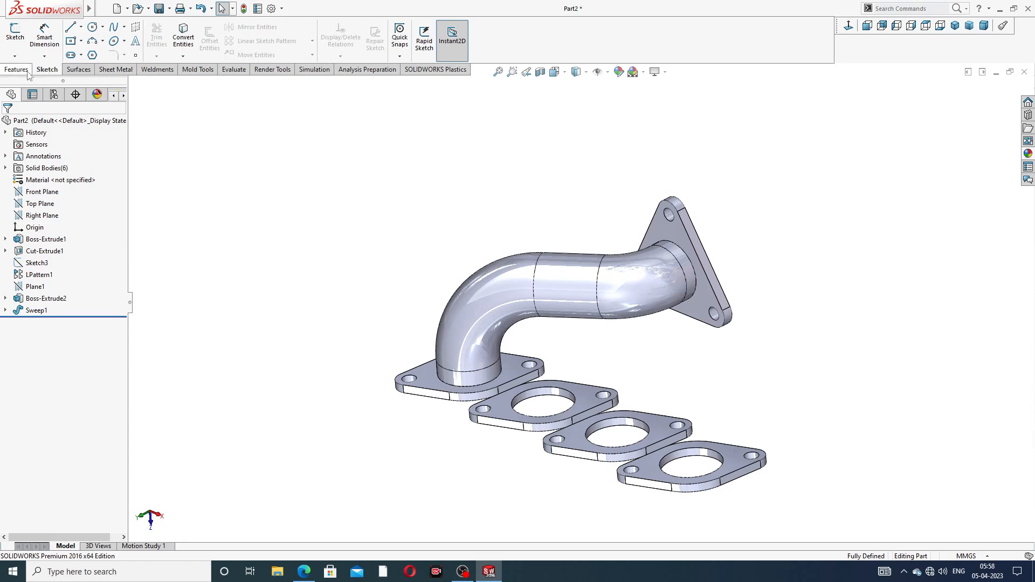
pyautogui.click(14, 56)
pyautogui.click(37, 82)
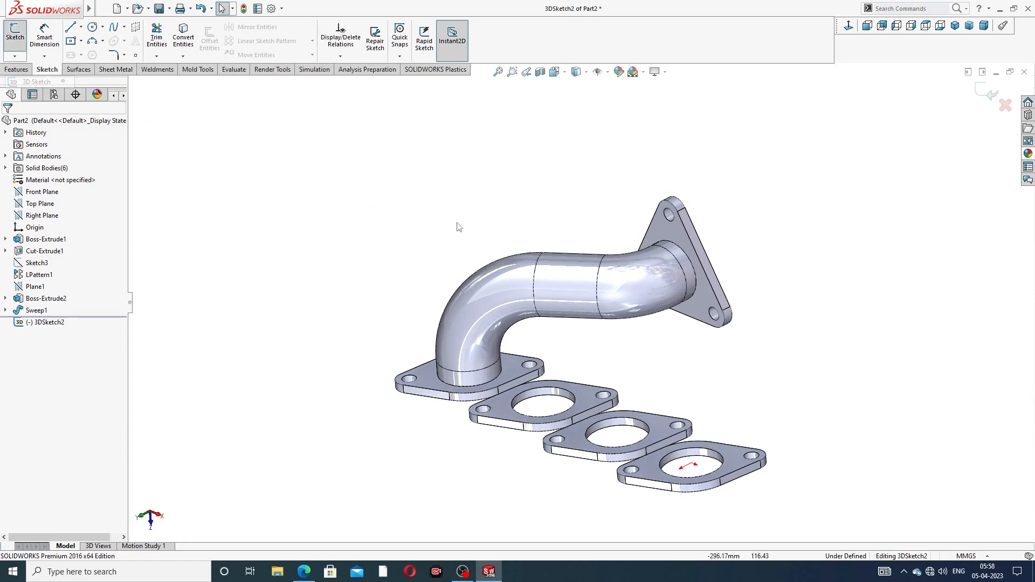
pyautogui.scroll(-2, 728, 321)
pyautogui.moveTo(676, 261); pyautogui.dragTo(675, 223, button='middle')
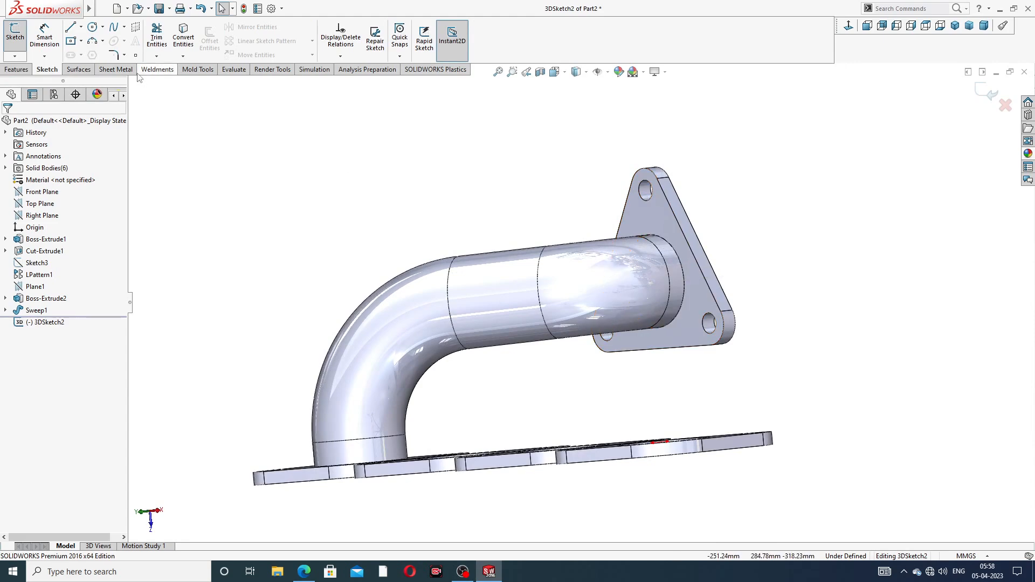
pyautogui.press('l')
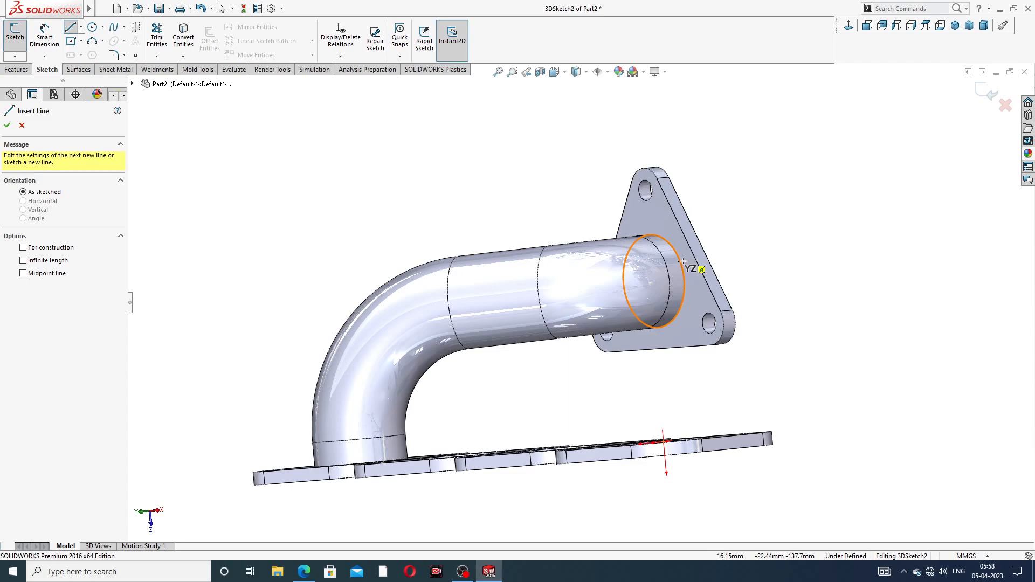
pyautogui.click(653, 281)
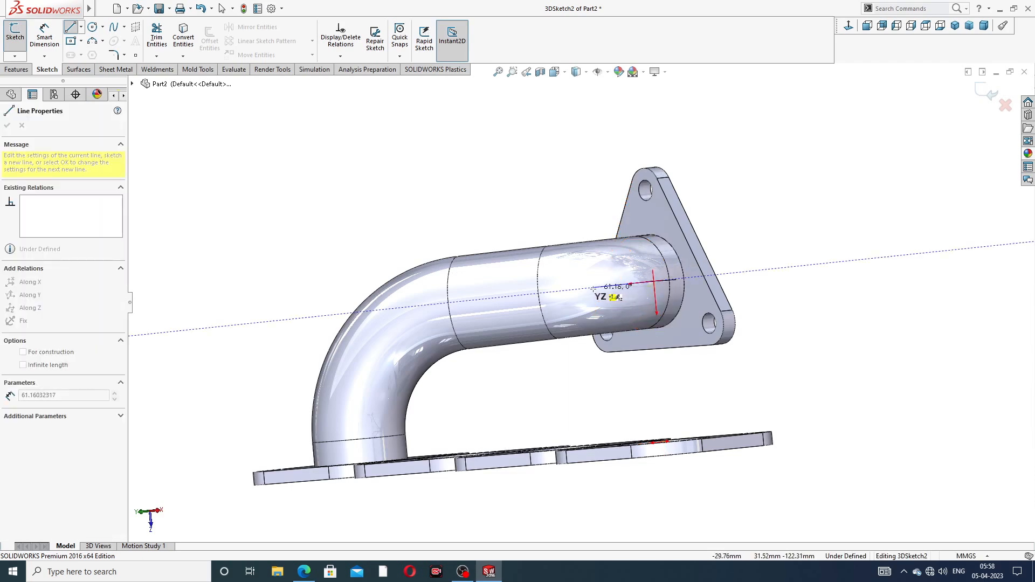
pyautogui.moveTo(593, 290); pyautogui.dragTo(541, 334, button='middle')
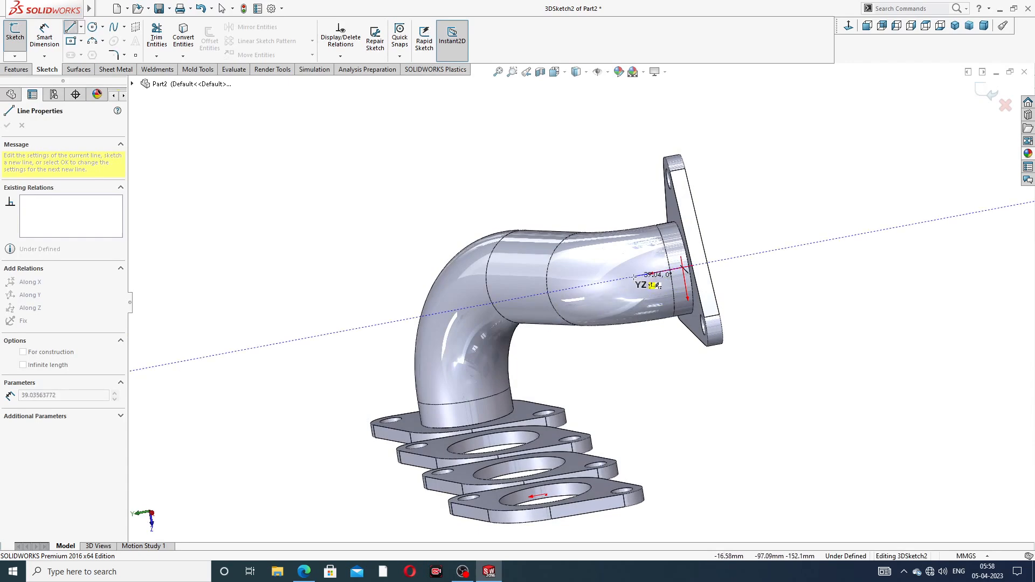
pyautogui.rightClick(627, 168)
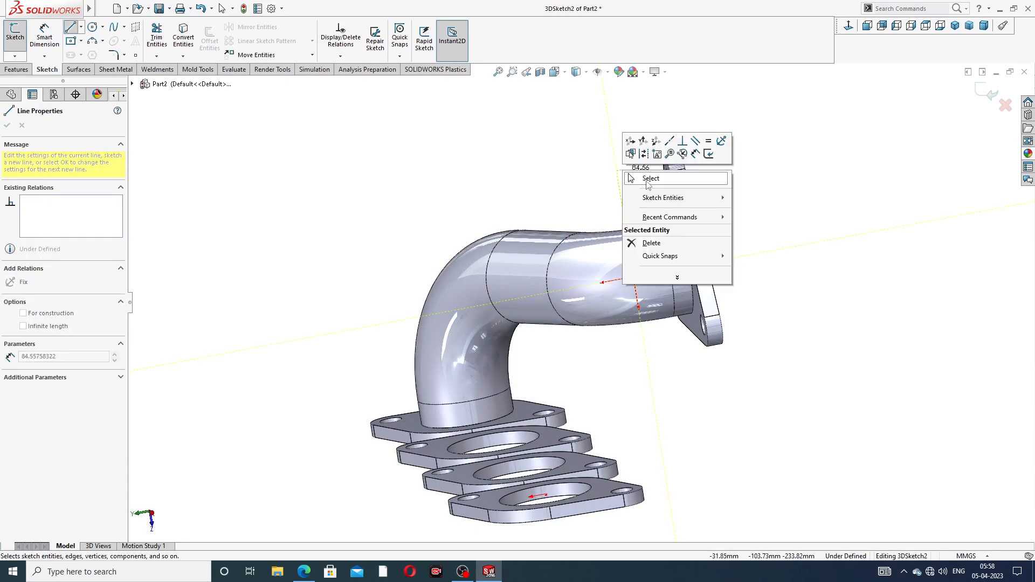
pyautogui.click(646, 182)
# Step: Draw a line upward along Z from the centre of the second port flange's large hole
pyautogui.moveTo(652, 245); pyautogui.dragTo(567, 248, button='middle')
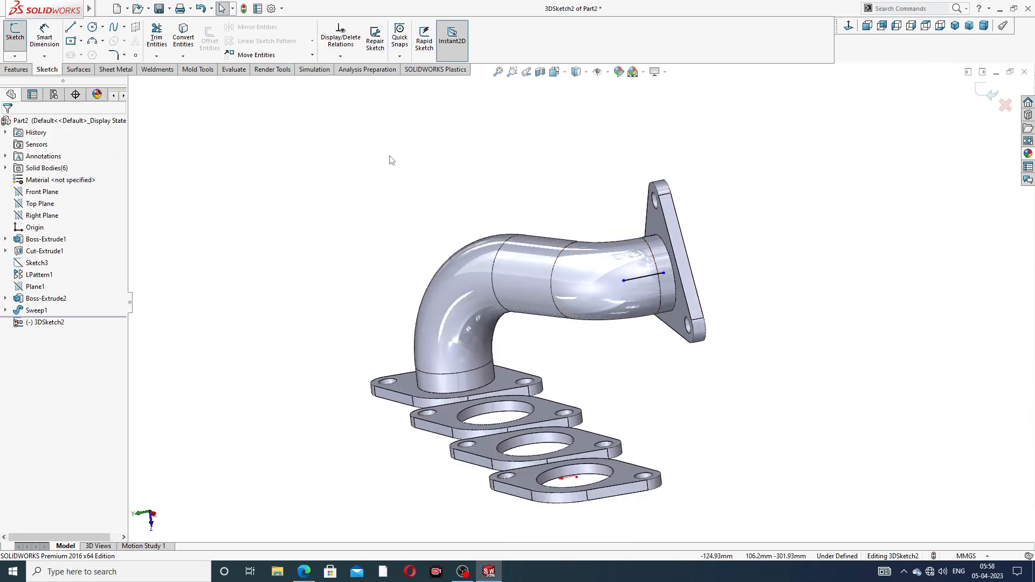
pyautogui.click(71, 28)
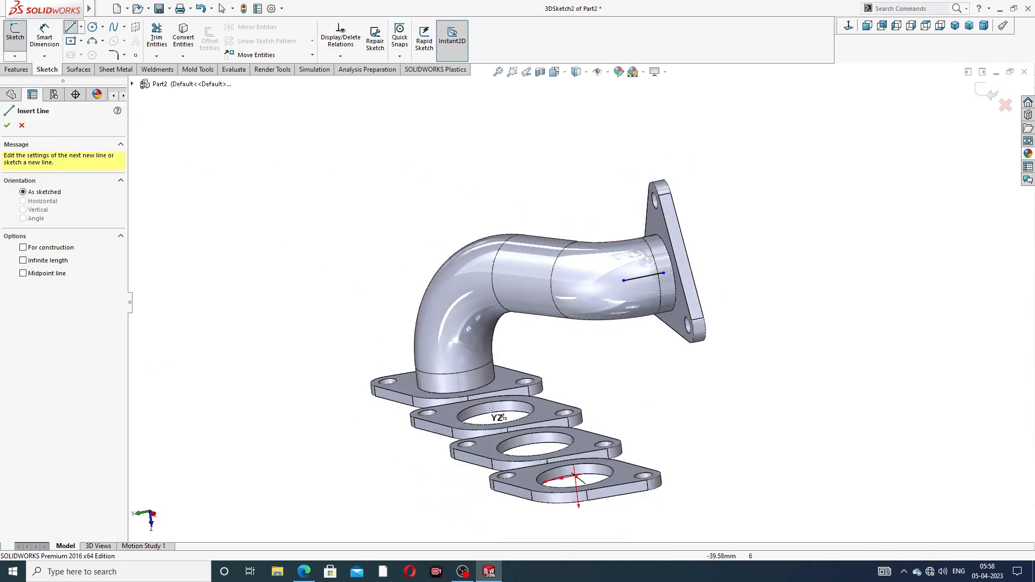
pyautogui.moveTo(542, 429); pyautogui.dragTo(533, 446, button='middle')
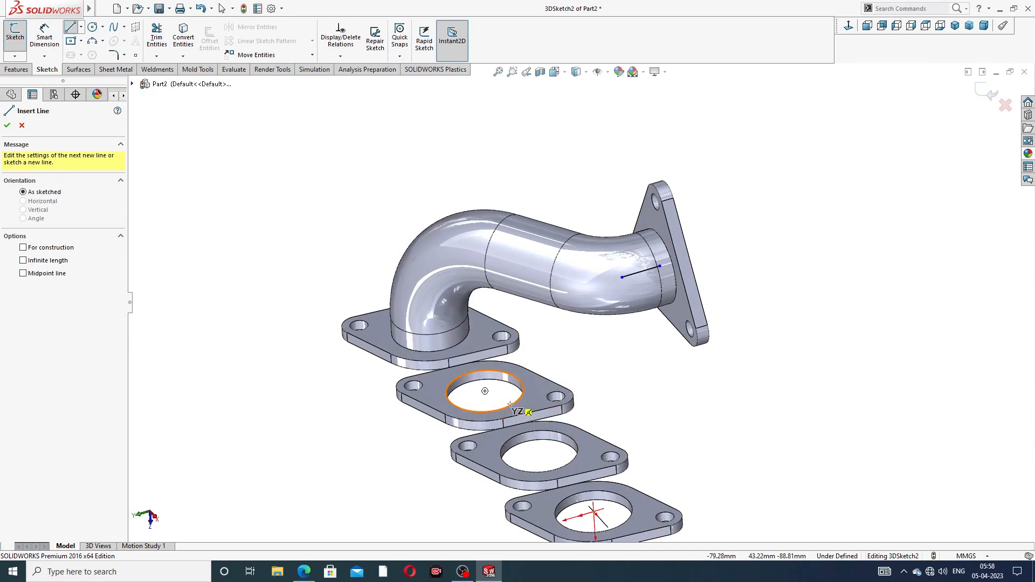
pyautogui.click(484, 391)
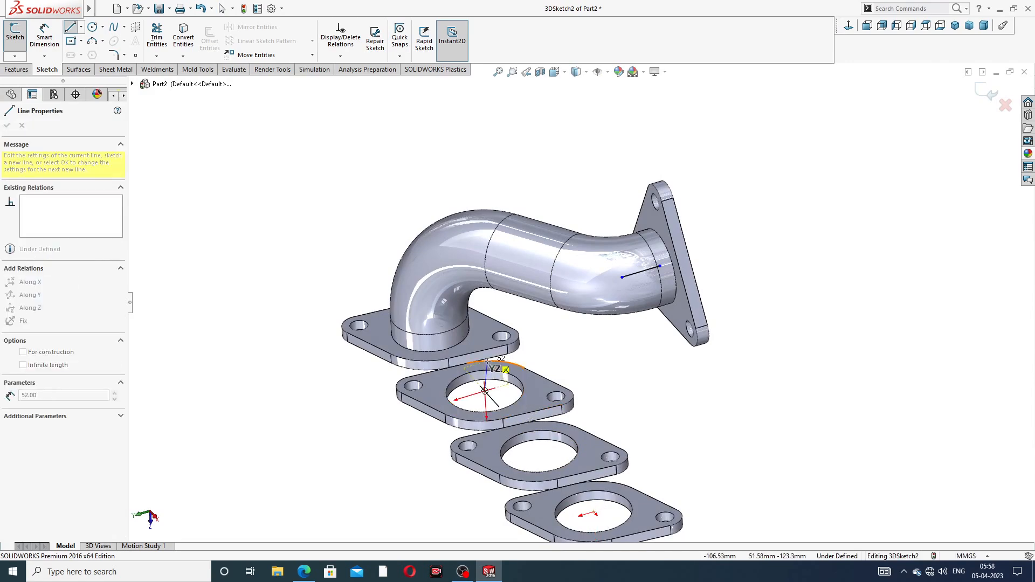
pyautogui.click(480, 334)
pyautogui.moveTo(543, 344)
pyautogui.mouseDown(button='middle')
pyautogui.moveTo(542, 372)
pyautogui.moveTo(561, 364)
pyautogui.moveTo(555, 323)
pyautogui.mouseUp(button='middle')
pyautogui.rightClick(577, 360)
pyautogui.click(595, 368)
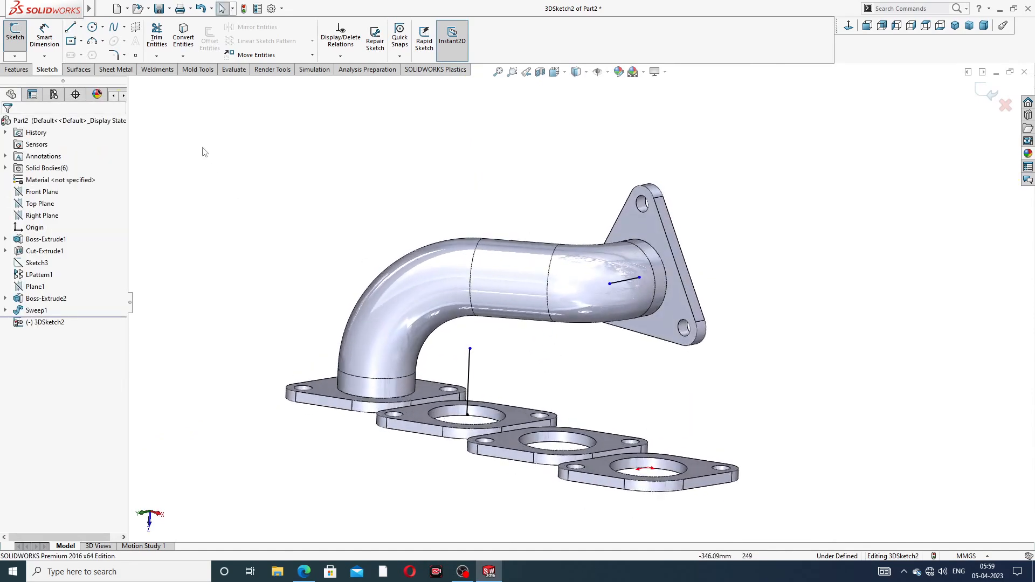
pyautogui.click(470, 348)
pyautogui.rightClick(496, 228)
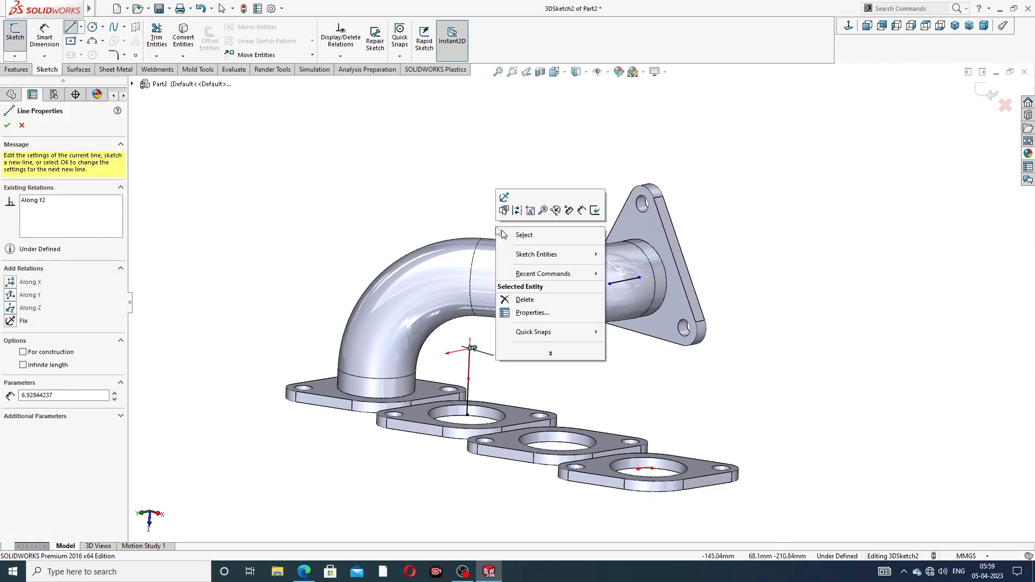
pyautogui.click(520, 234)
pyautogui.moveTo(476, 353); pyautogui.dragTo(573, 318)
pyautogui.click(548, 324)
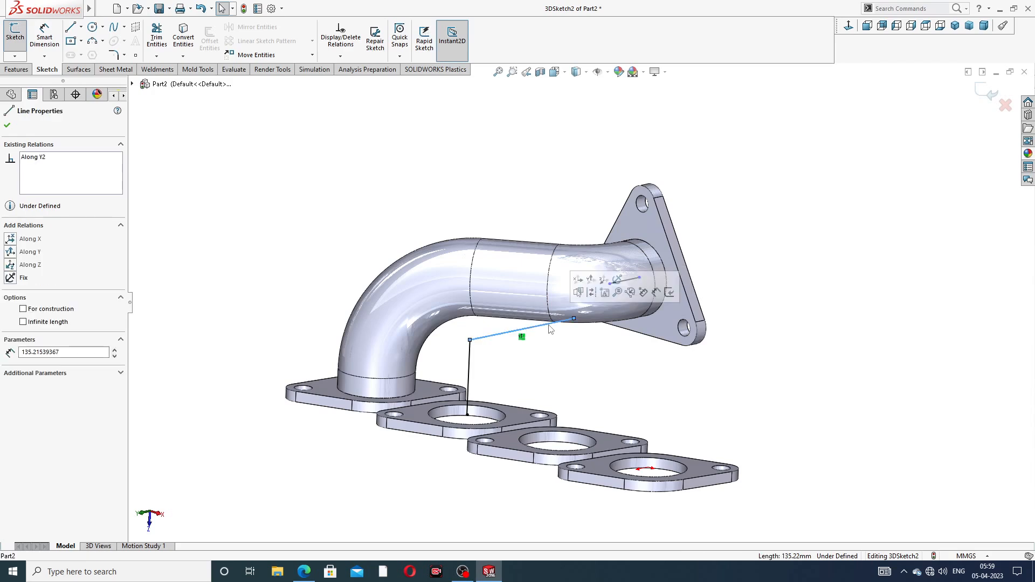
pyautogui.press('Delete')
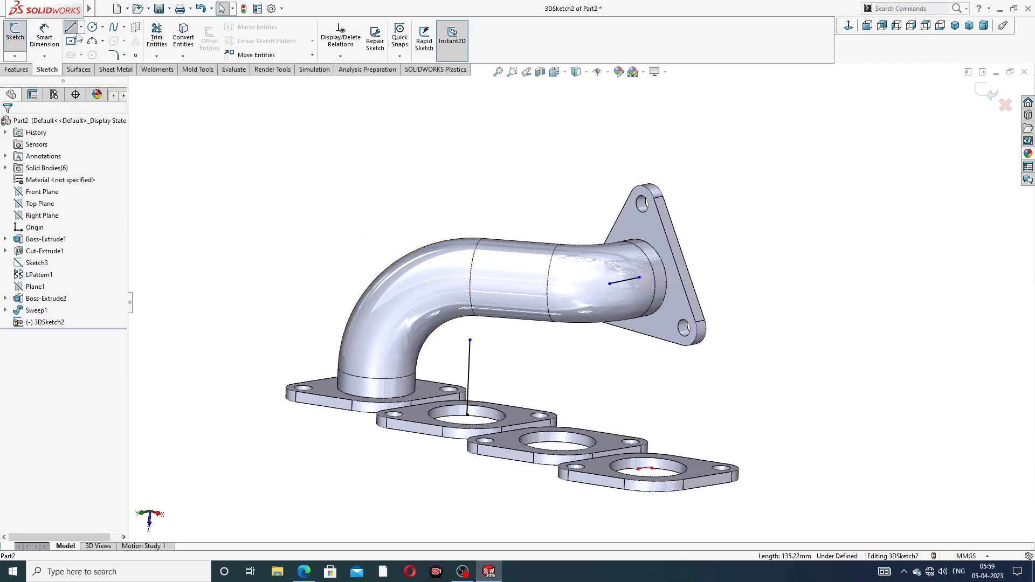
# Step: Connect the upper end of the vertical line to the inner end of the short flange line with a line about 143 mm long
pyautogui.click(73, 30)
pyautogui.moveTo(469, 340); pyautogui.dragTo(609, 283)
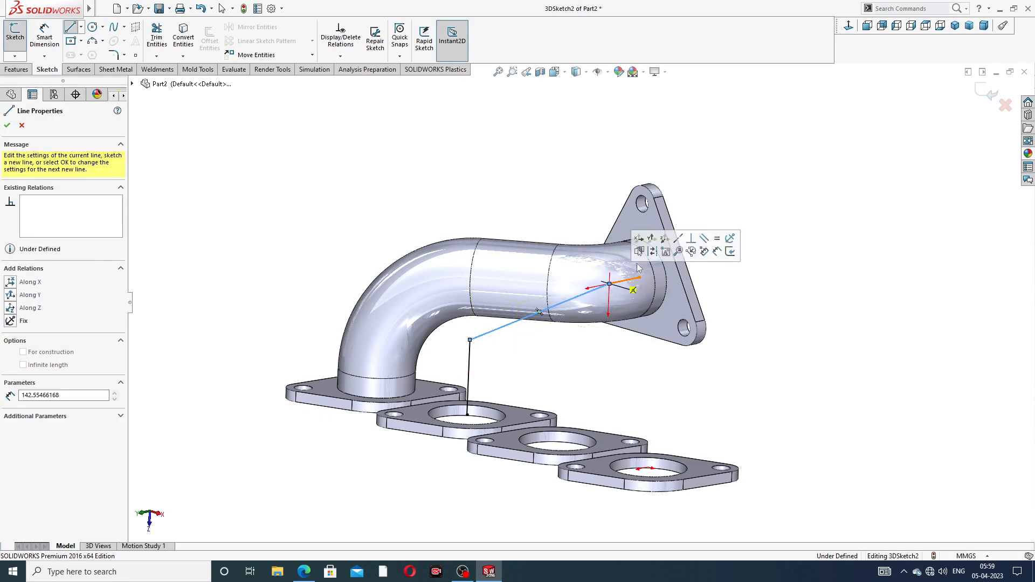
pyautogui.rightClick(745, 195)
pyautogui.click(760, 203)
# Step: Dimension the vertical line above the second port flange to 114 mm
pyautogui.moveTo(615, 306)
pyautogui.mouseDown(button='middle')
pyautogui.moveTo(573, 215)
pyautogui.moveTo(342, 149)
pyautogui.mouseUp(button='middle')
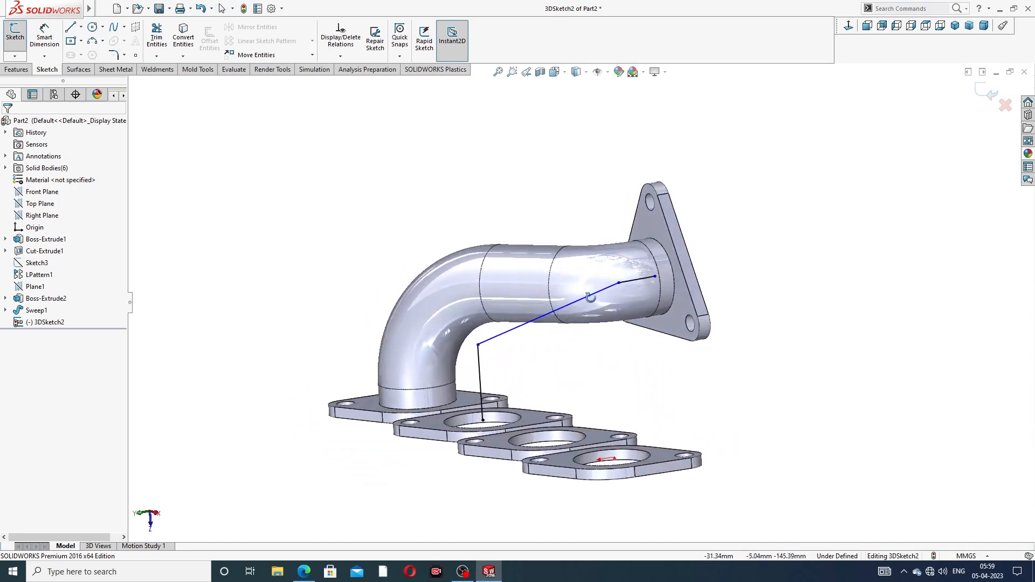
pyautogui.click(53, 41)
pyautogui.click(480, 367)
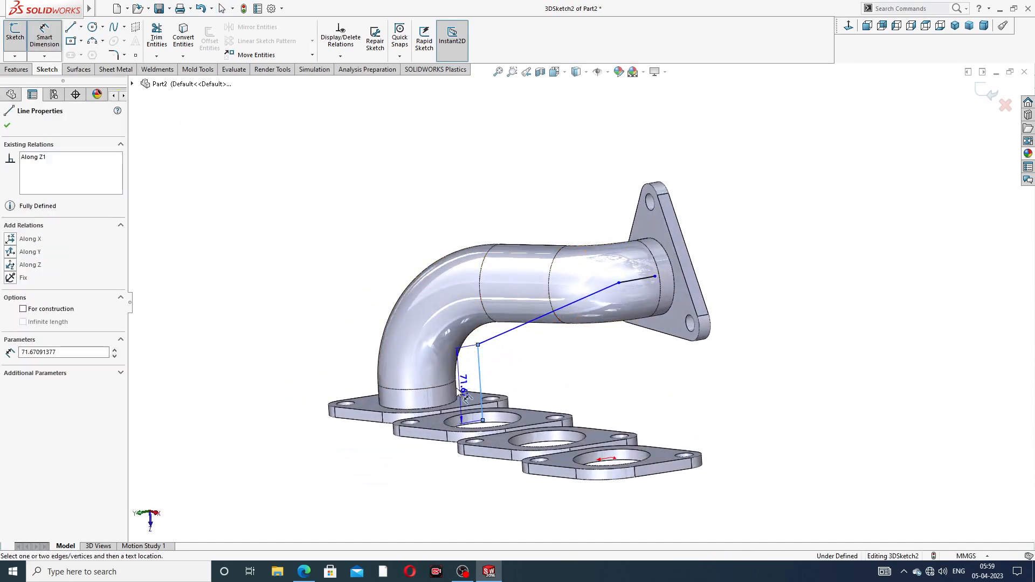
pyautogui.click(327, 408)
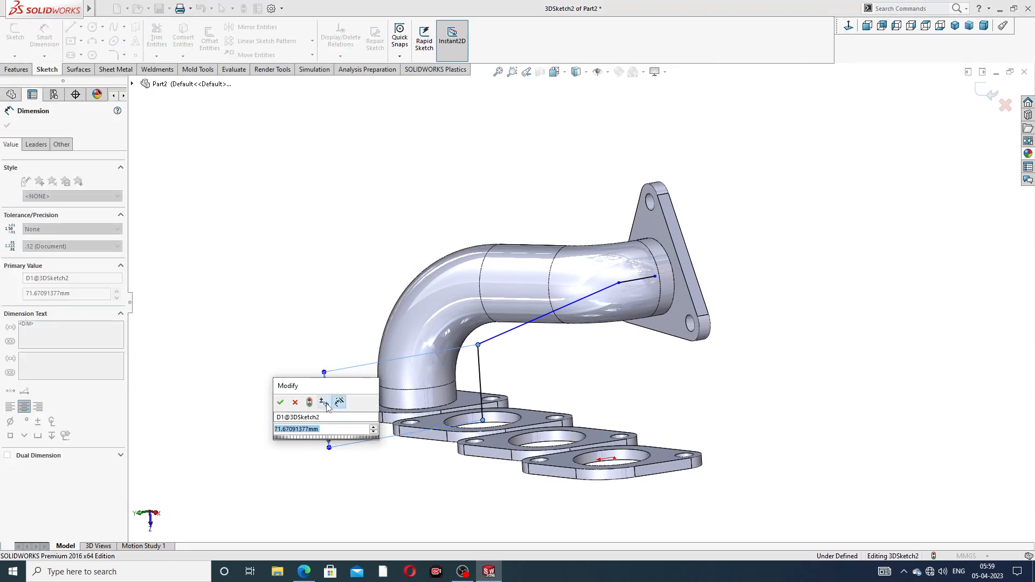
pyautogui.write('114')
pyautogui.press('Return')
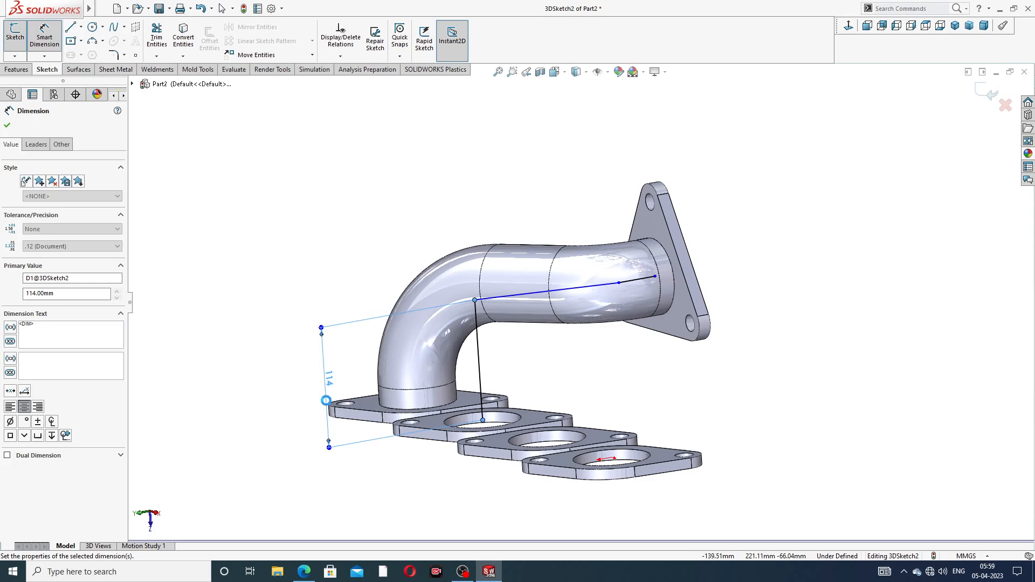
# Step: Dimension the short line at the triangular flange to 54 mm and leave the dimension command
pyautogui.click(629, 287)
pyautogui.click(593, 174)
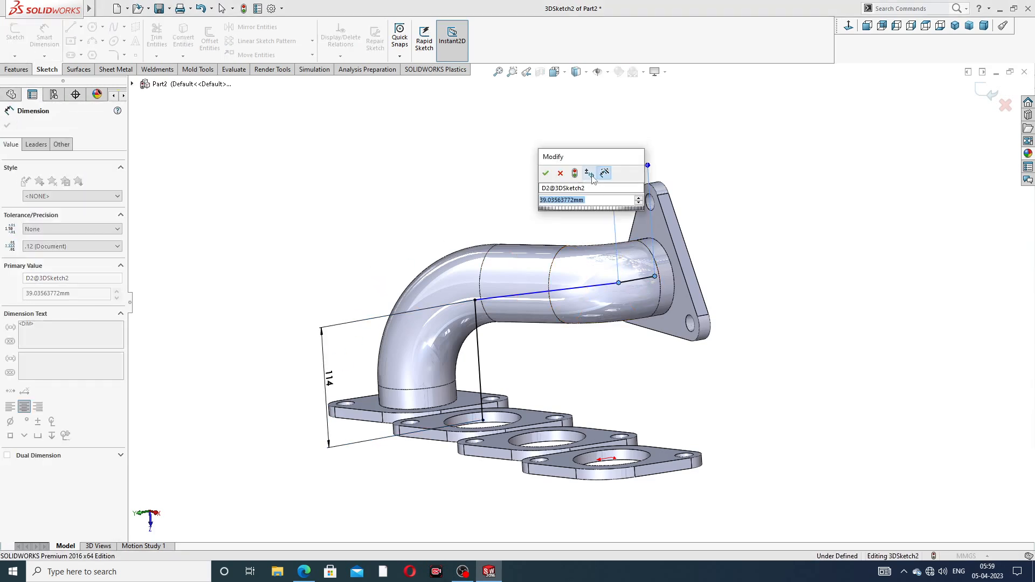
pyautogui.write('54')
pyautogui.press('Return')
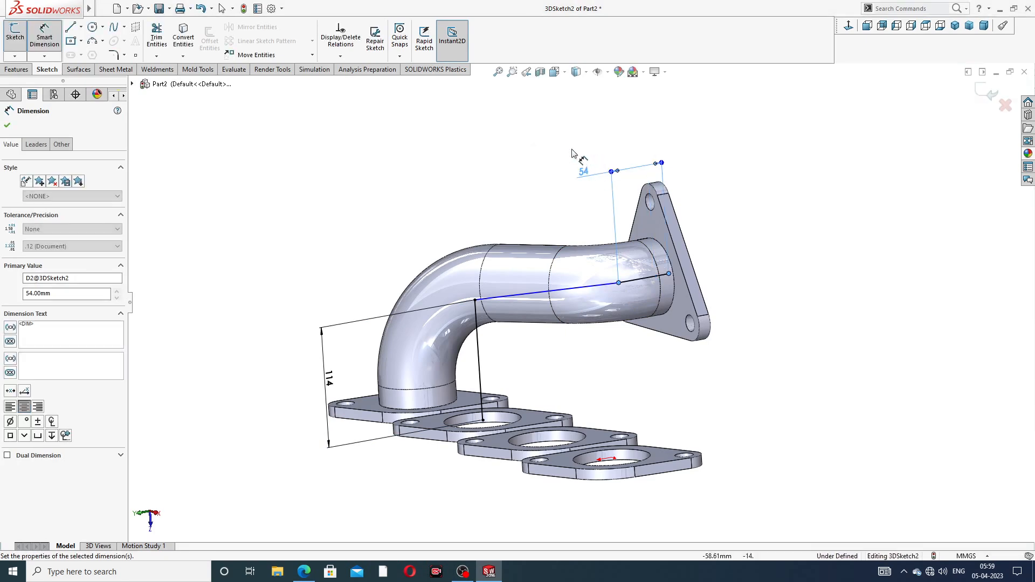
pyautogui.click(843, 160)
pyautogui.moveTo(741, 205)
pyautogui.mouseDown(button='middle')
pyautogui.moveTo(724, 231)
pyautogui.moveTo(740, 224)
pyautogui.mouseUp(button='middle')
pyautogui.rightClick(741, 225)
pyautogui.click(768, 235)
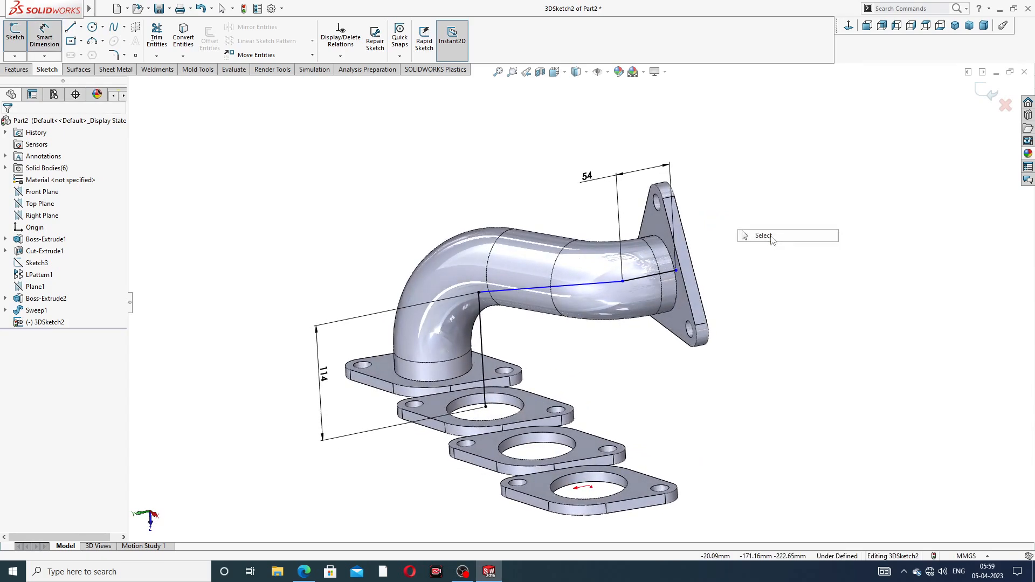
# Step: Move the outer end of the 54 mm line onto the centre of the circular pipe edge near the triangular flange
pyautogui.moveTo(721, 267); pyautogui.dragTo(730, 268, button='middle')
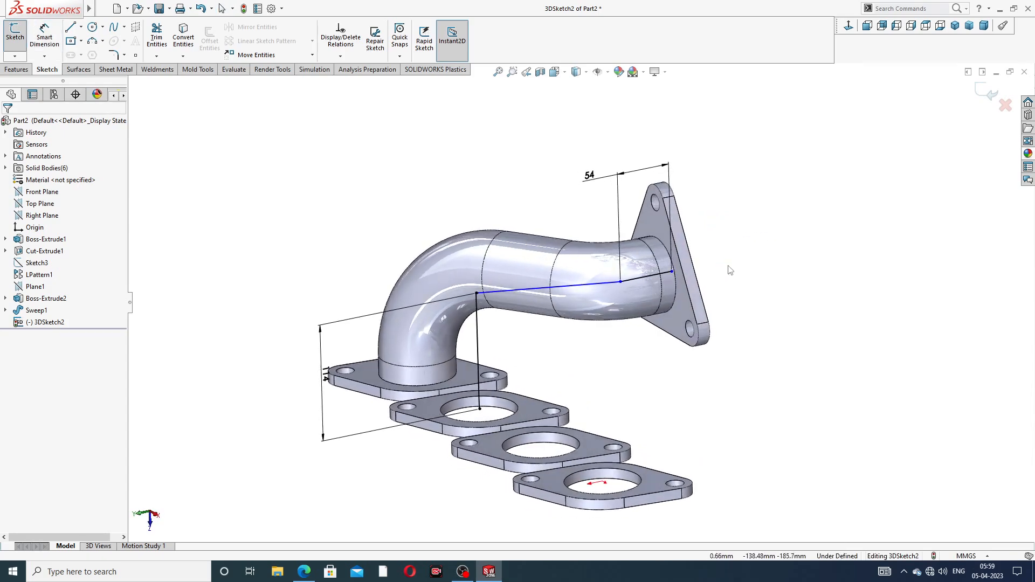
pyautogui.click(672, 274)
pyautogui.moveTo(664, 279); pyautogui.dragTo(643, 277)
pyautogui.click(760, 273)
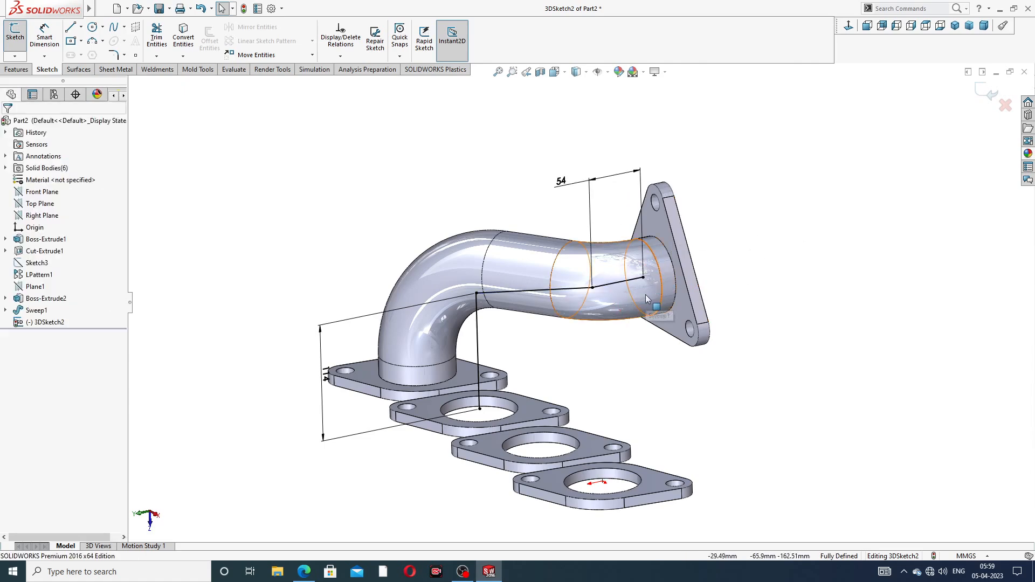
# Step: Fillet the corner between the 54 mm line and the long connecting line with a 98 mm radius, and close the fillet command
pyautogui.scroll(-2, 646, 293)
pyautogui.moveTo(638, 135); pyautogui.dragTo(495, 156, button='middle')
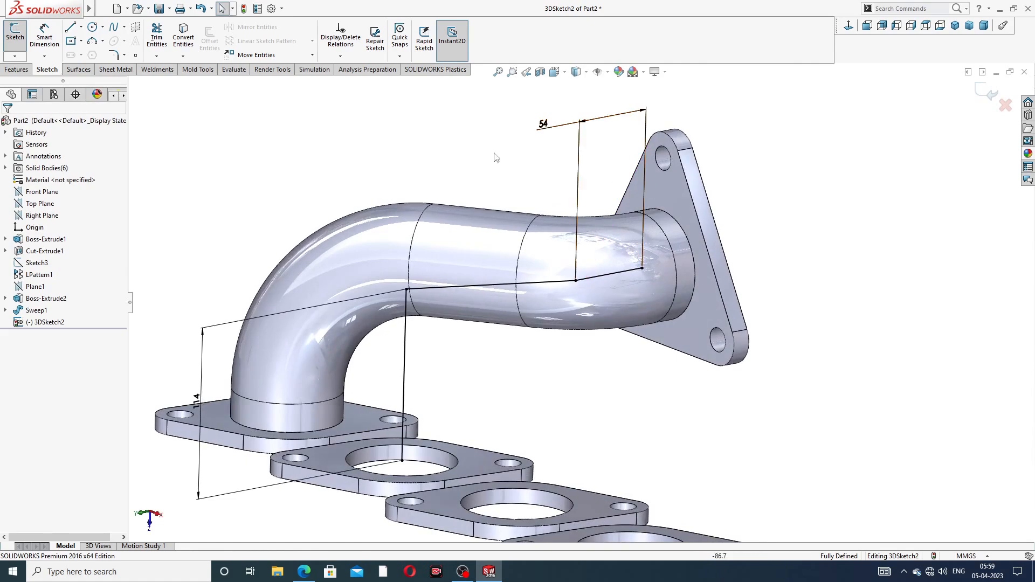
pyautogui.click(113, 55)
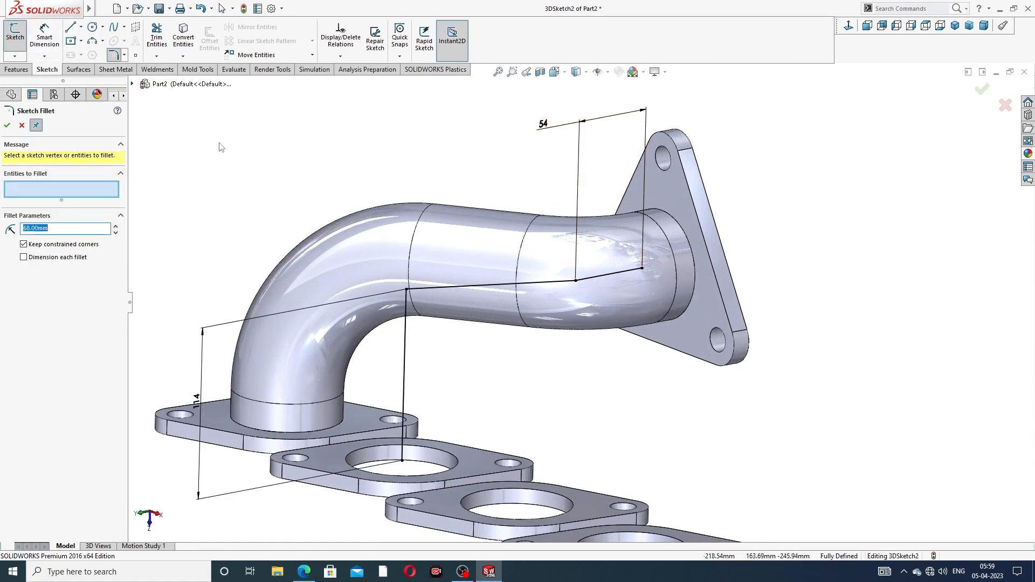
pyautogui.click(575, 280)
pyautogui.click(7, 126)
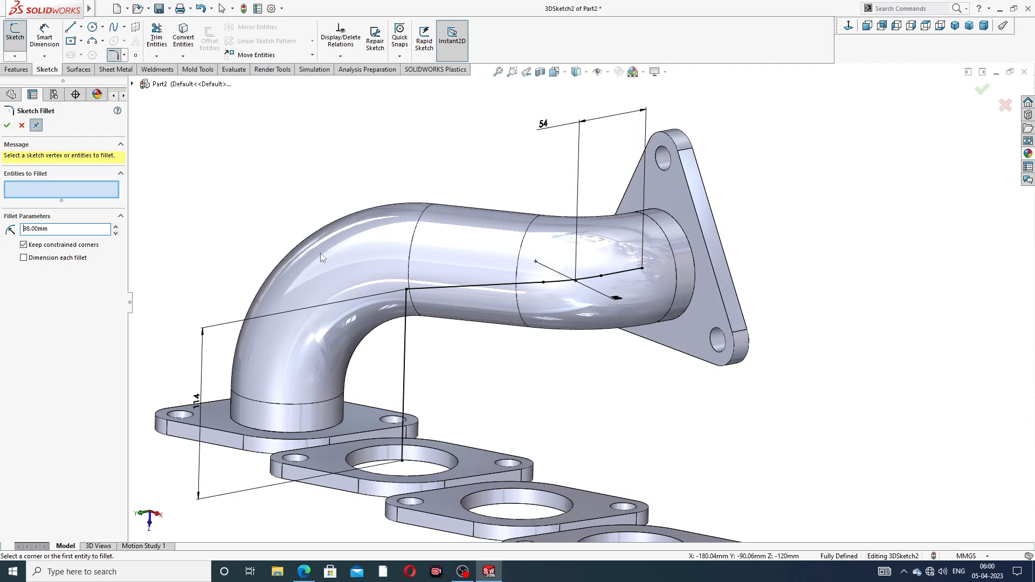
pyautogui.moveTo(348, 246)
pyautogui.mouseDown(button='middle')
pyautogui.moveTo(319, 194)
pyautogui.moveTo(344, 231)
pyautogui.mouseUp(button='middle')
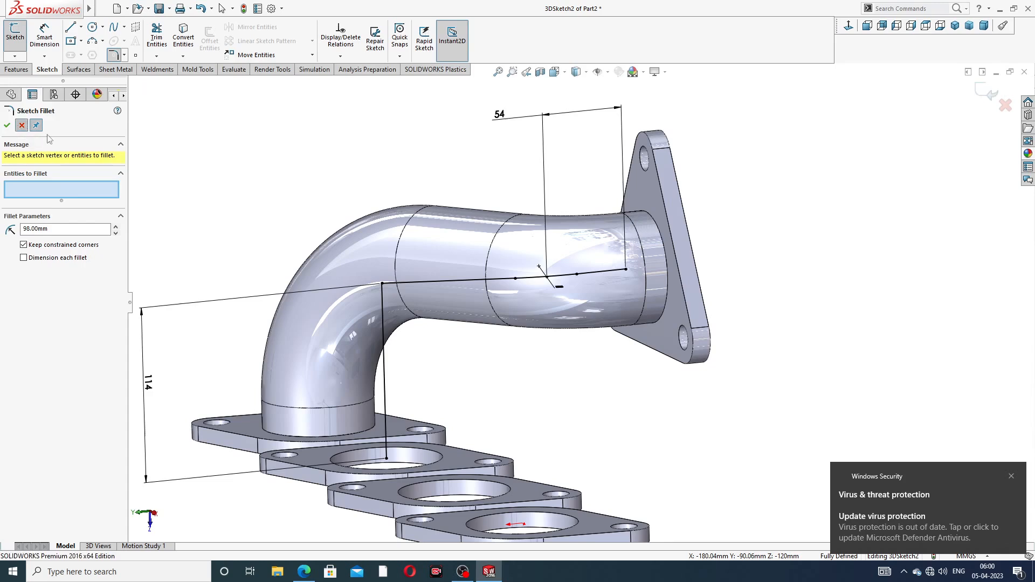
pyautogui.click(21, 125)
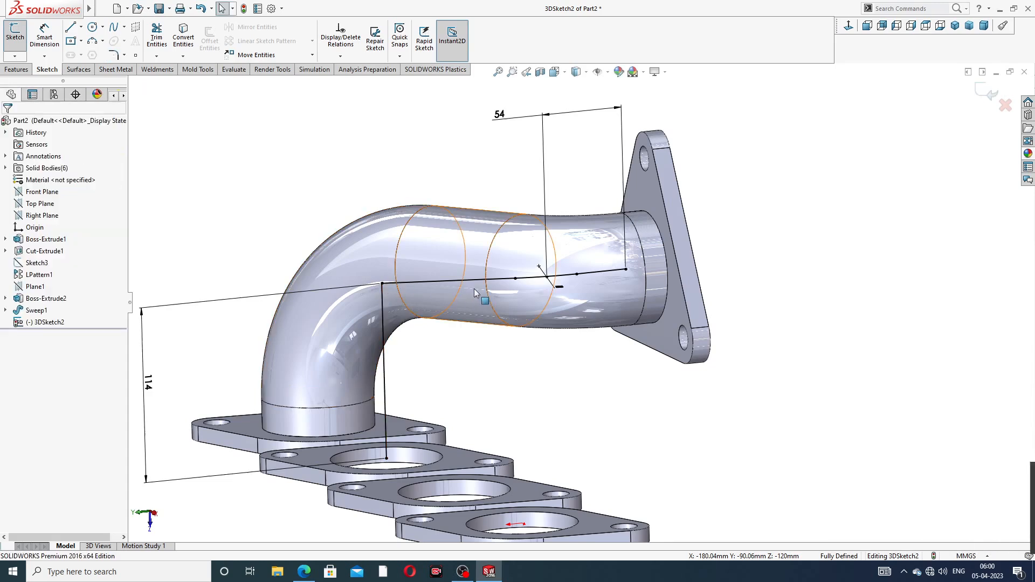
# Step: Check the path's lower corner point and vertical line, and undo the sketch fillet and the move of the 54 mm line's end
pyautogui.click(381, 284)
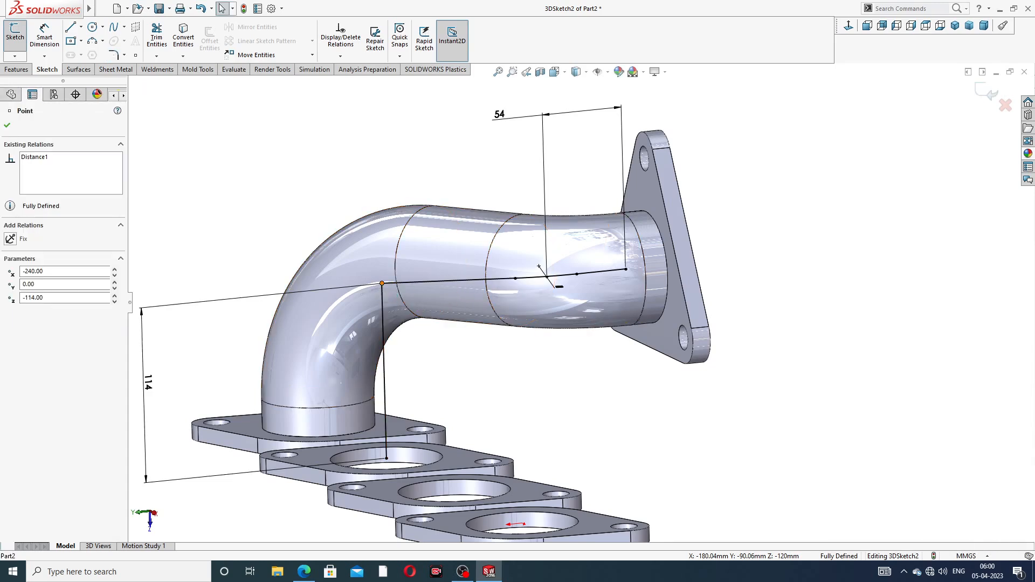
pyautogui.moveTo(531, 294)
pyautogui.mouseDown(button='middle')
pyautogui.moveTo(534, 313)
pyautogui.moveTo(458, 294)
pyautogui.mouseUp(button='middle')
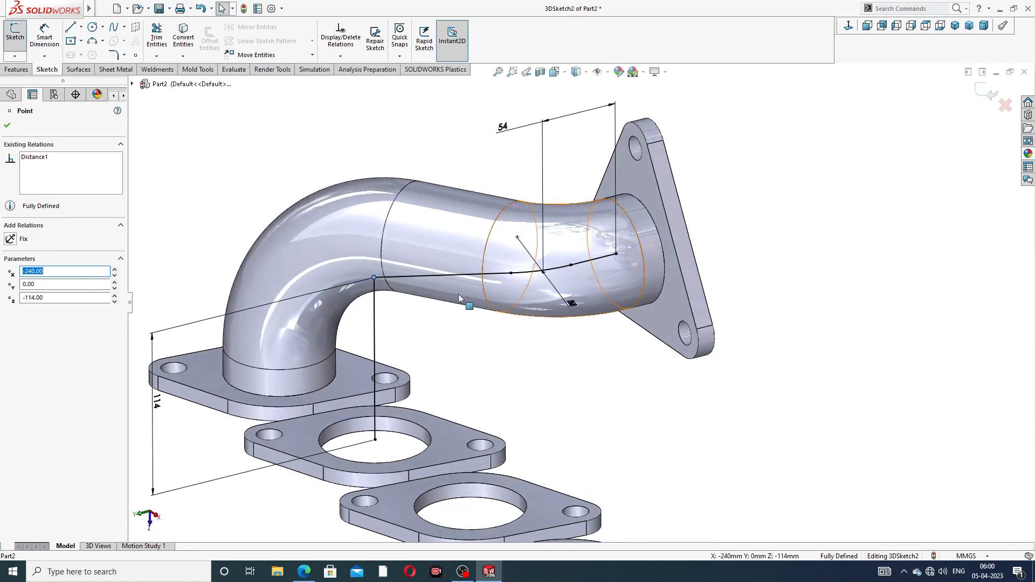
pyautogui.click(376, 300)
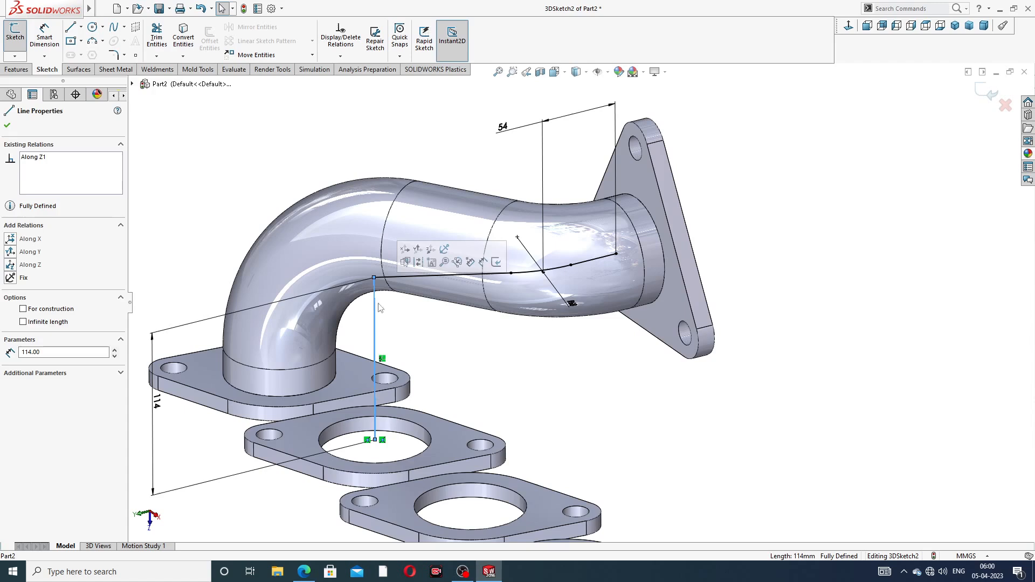
pyautogui.click(412, 321)
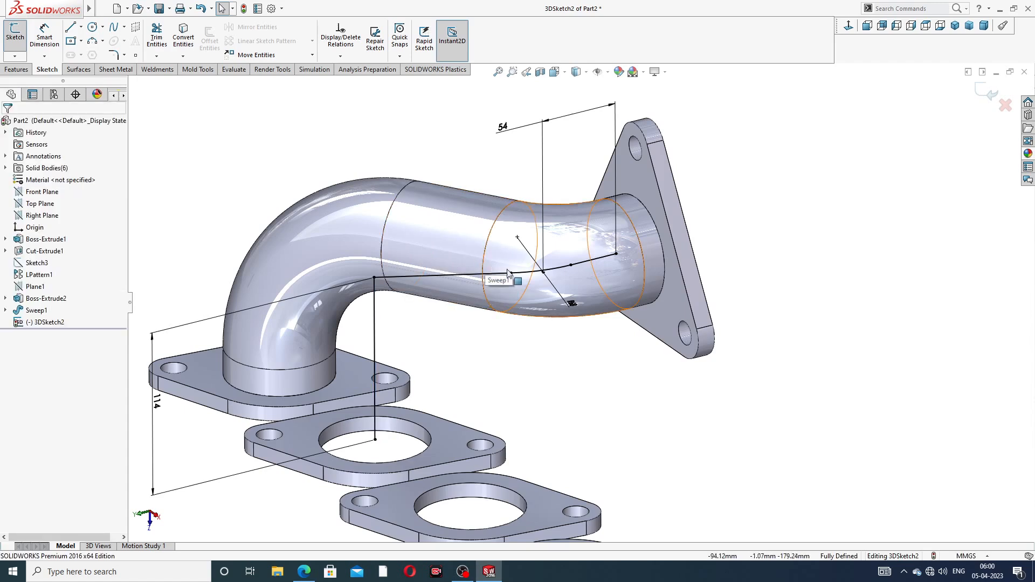
pyautogui.hotkey('ctrl', 'z')
pyautogui.hotkey('ctrl', 'z')
pyautogui.hotkey('ctrl', 'z')
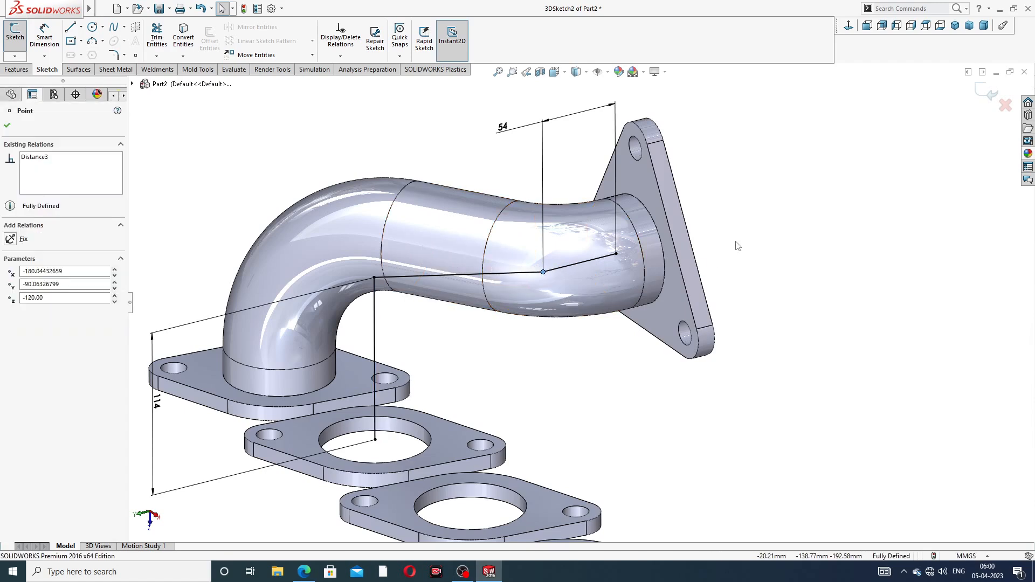
# Step: Undo the short line's 54 mm dimension and the vertical line's 114 mm length
pyautogui.click(374, 277)
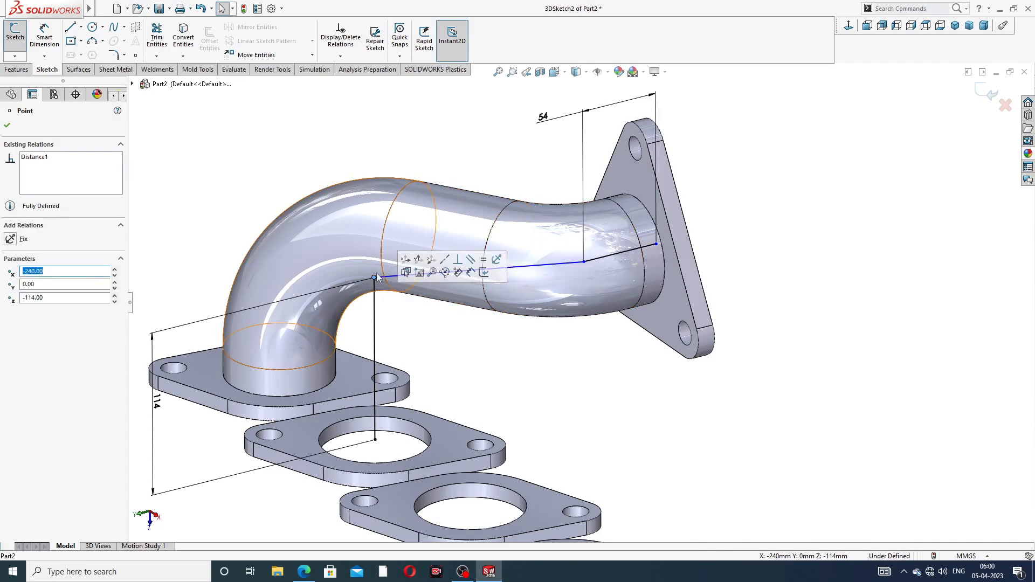
pyautogui.click(439, 333)
pyautogui.hotkey('ctrl', 'z')
pyautogui.hotkey('ctrl', 'z')
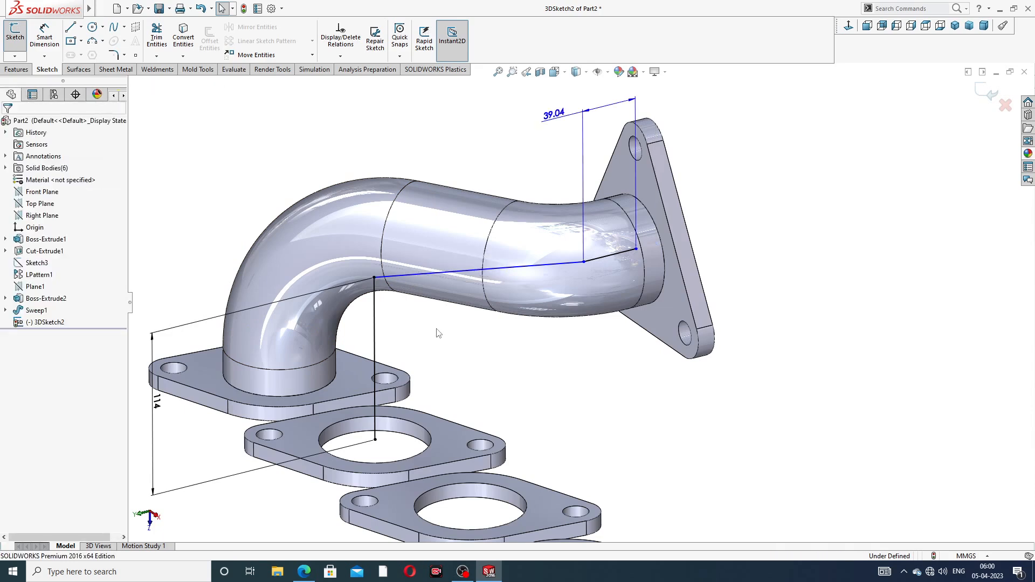
pyautogui.hotkey('ctrl', 'z')
# Step: Check the 3D path's lower corner point and the bend point between the long and short lines
pyautogui.moveTo(529, 347); pyautogui.dragTo(444, 331, button='middle')
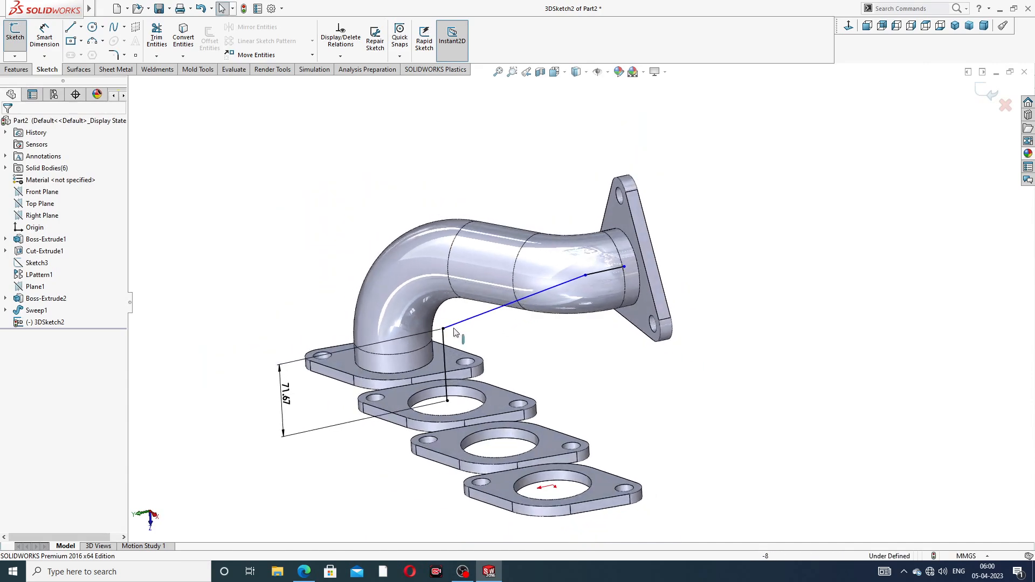
pyautogui.click(443, 329)
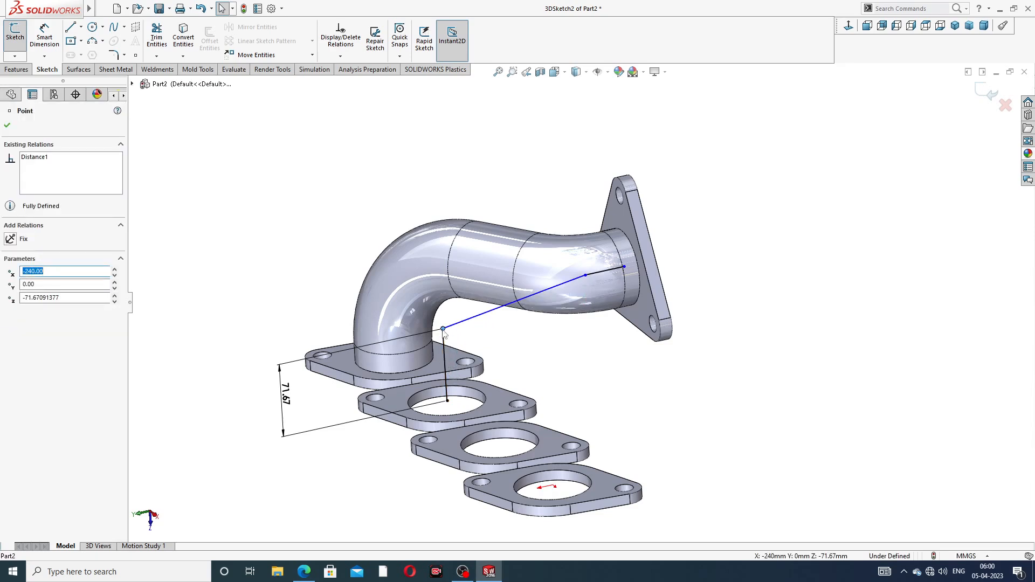
pyautogui.click(585, 275)
pyautogui.click(508, 335)
pyautogui.scroll(3, 515, 338)
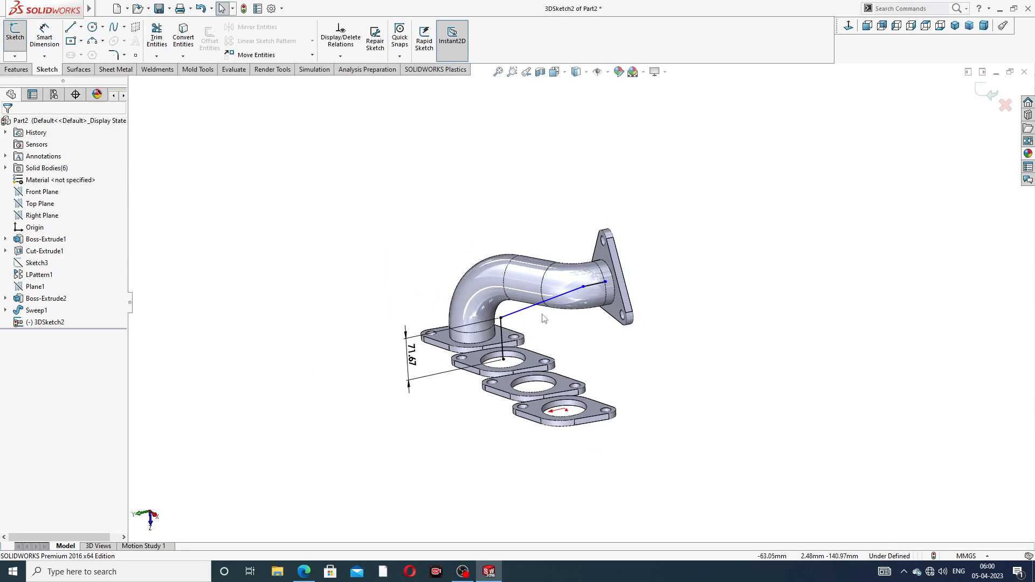
pyautogui.moveTo(544, 315)
pyautogui.mouseDown(button='middle')
pyautogui.moveTo(529, 253)
pyautogui.moveTo(562, 282)
pyautogui.moveTo(546, 310)
pyautogui.mouseUp(button='middle')
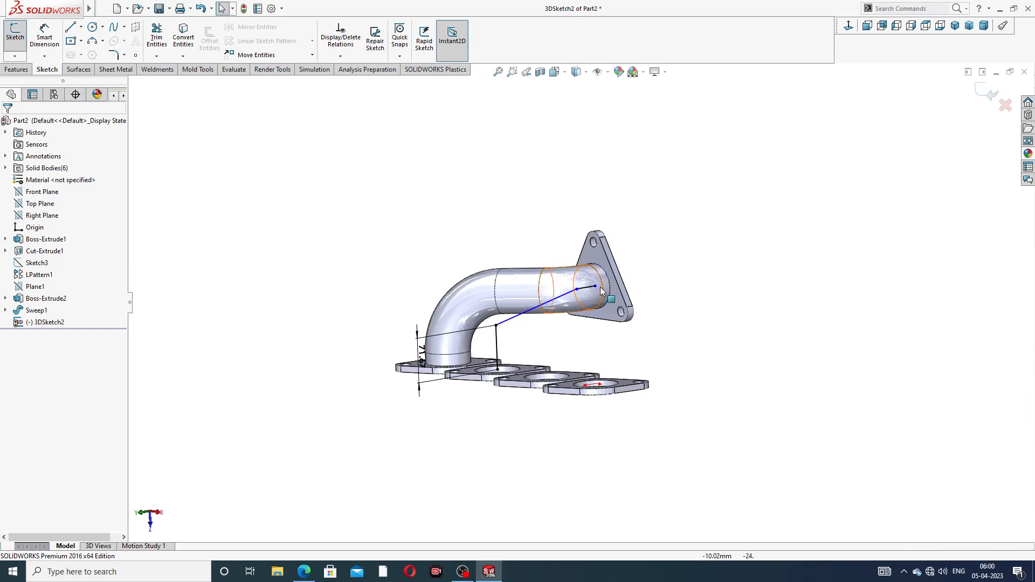
# Step: Move the short line's outer end onto the centre of the circular pipe edge near the triangular flange
pyautogui.scroll(-8, 592, 294)
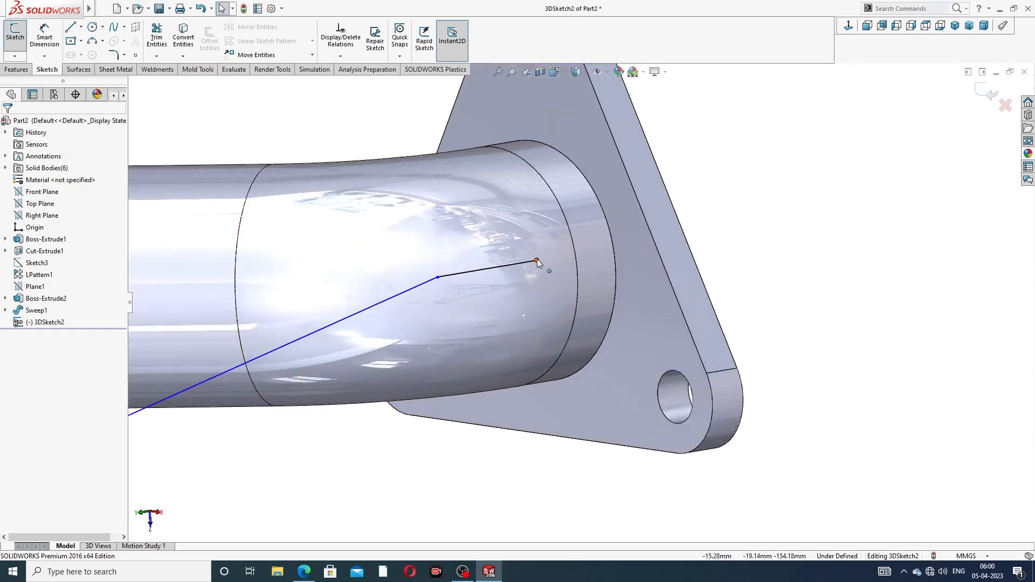
pyautogui.moveTo(537, 261); pyautogui.dragTo(577, 248)
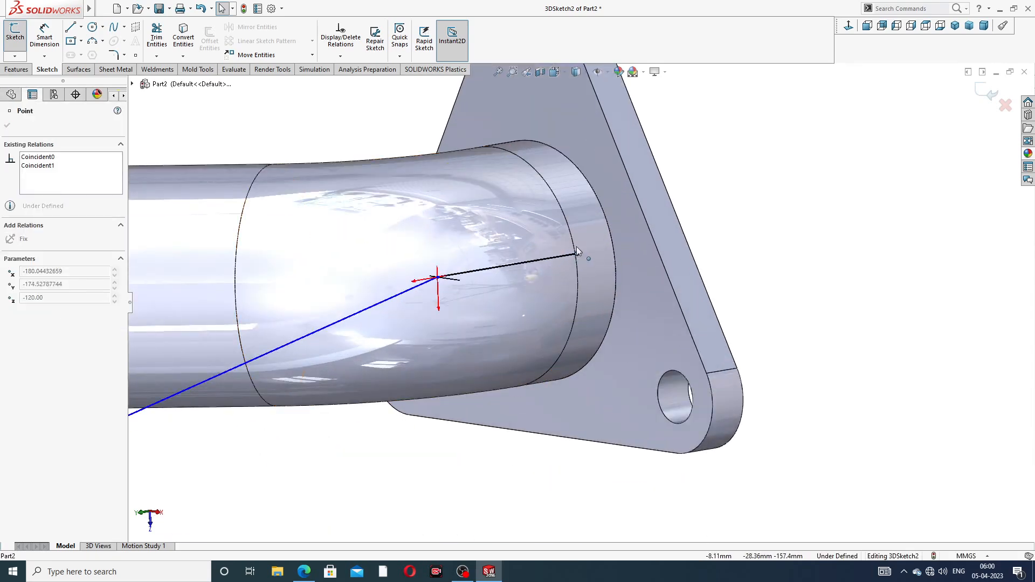
pyautogui.moveTo(515, 261); pyautogui.dragTo(501, 265)
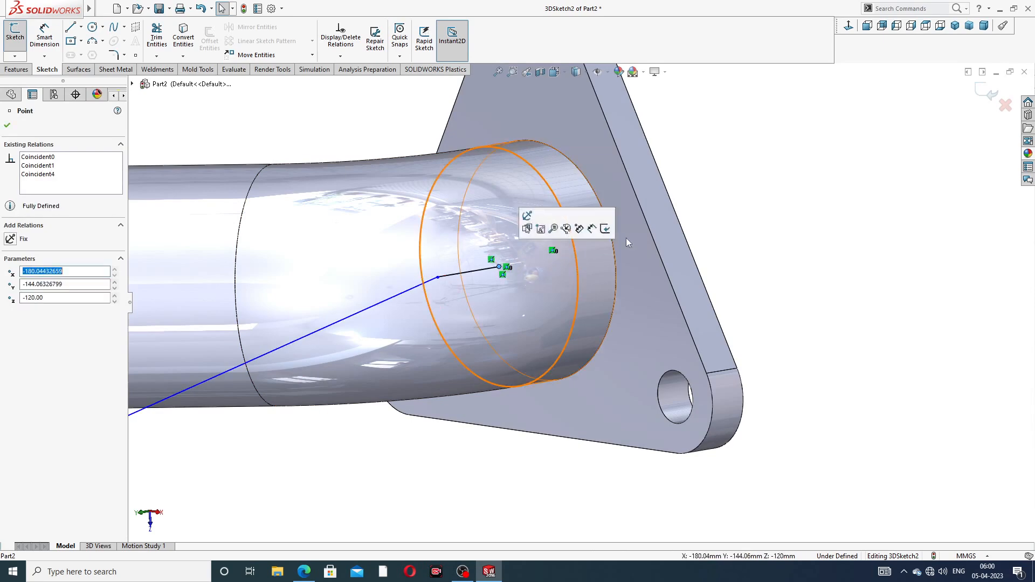
pyautogui.click(751, 221)
pyautogui.scroll(3, 488, 287)
pyautogui.scroll(1, 488, 287)
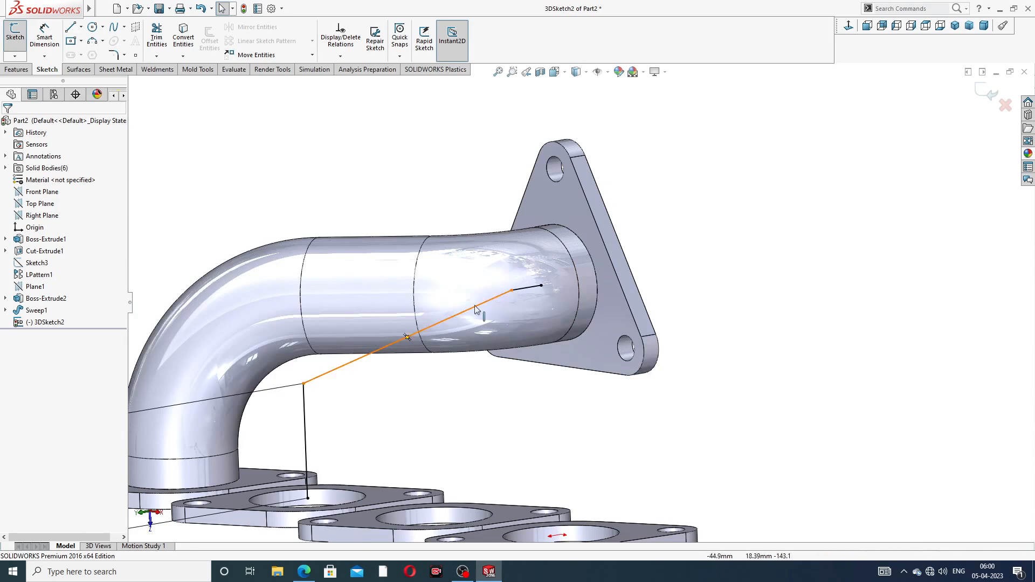
# Step: Check the path's lower corner point and the vertical line's length dimension
pyautogui.click(304, 385)
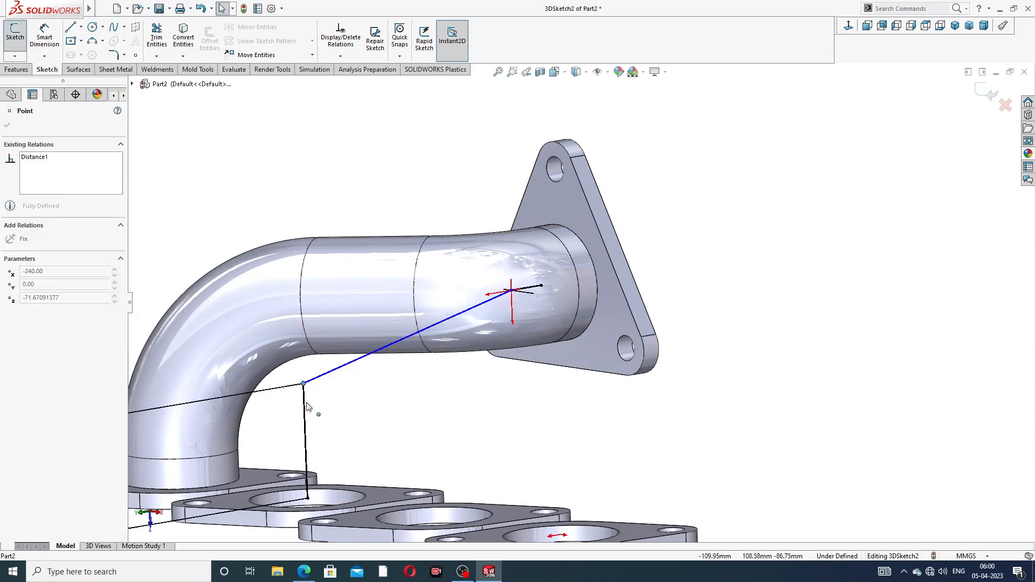
pyautogui.click(337, 393)
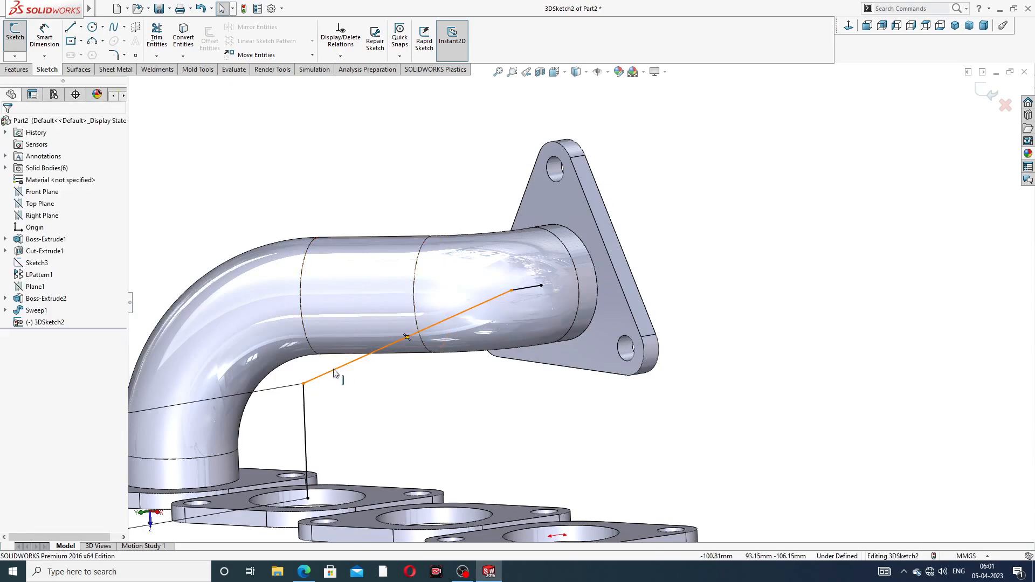
pyautogui.click(304, 384)
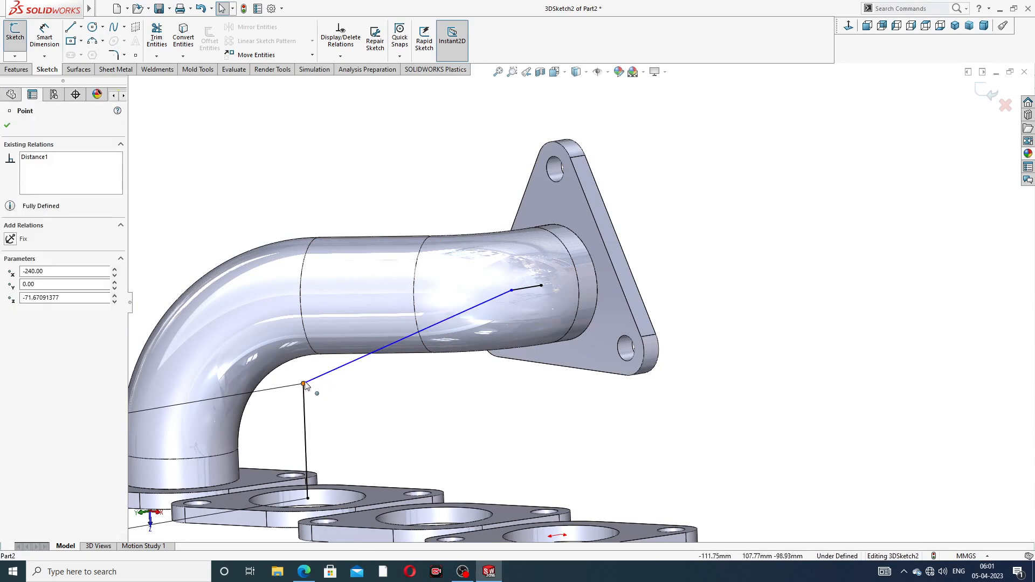
pyautogui.press('f')
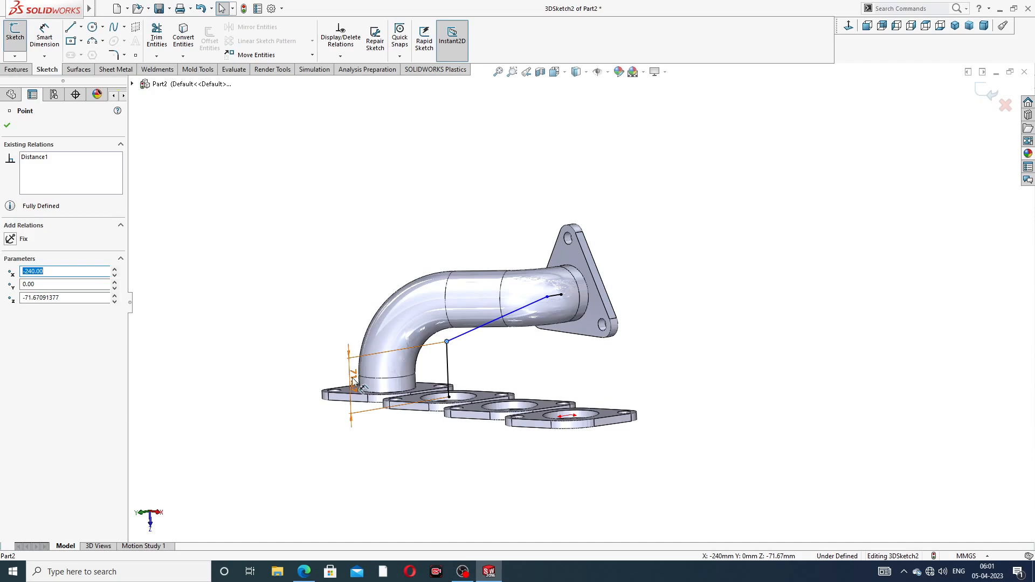
pyautogui.doubleClick(353, 378)
pyautogui.click(518, 368)
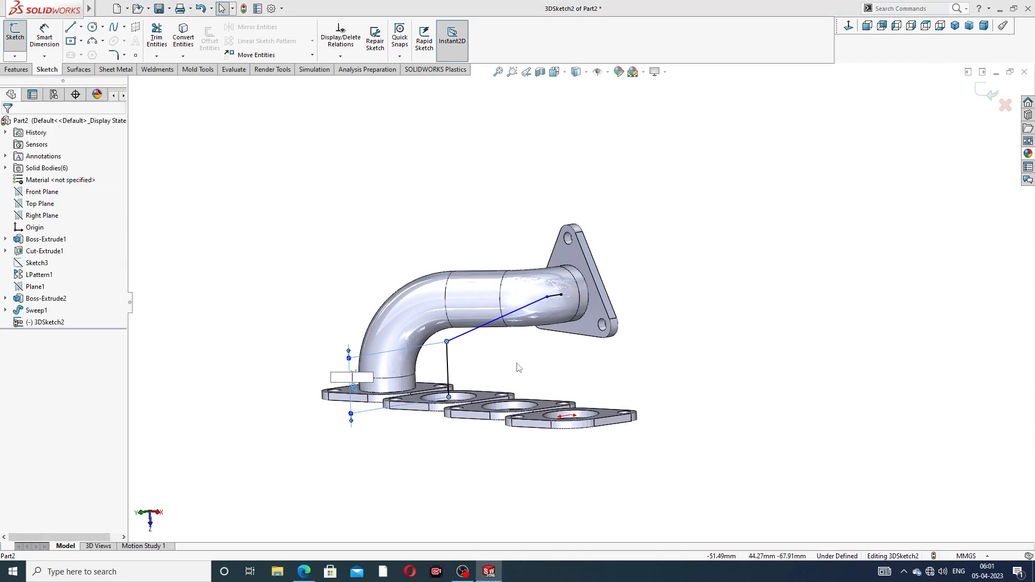
pyautogui.click(591, 291)
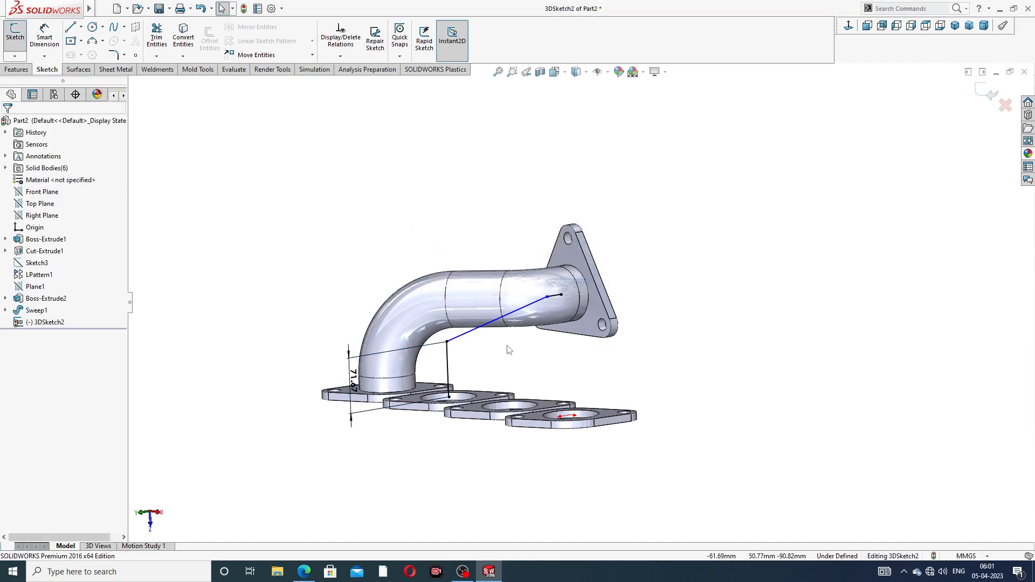
# Step: Delete the vertical line's length dimension and lower its upper end, making the line about 45 mm long
pyautogui.scroll(-4, 474, 348)
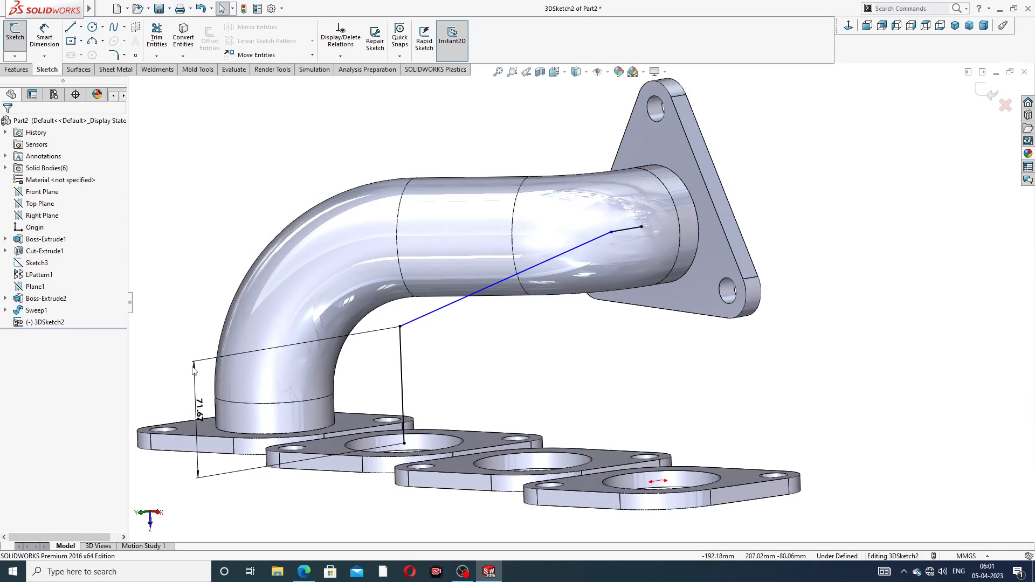
pyautogui.scroll(4, 199, 408)
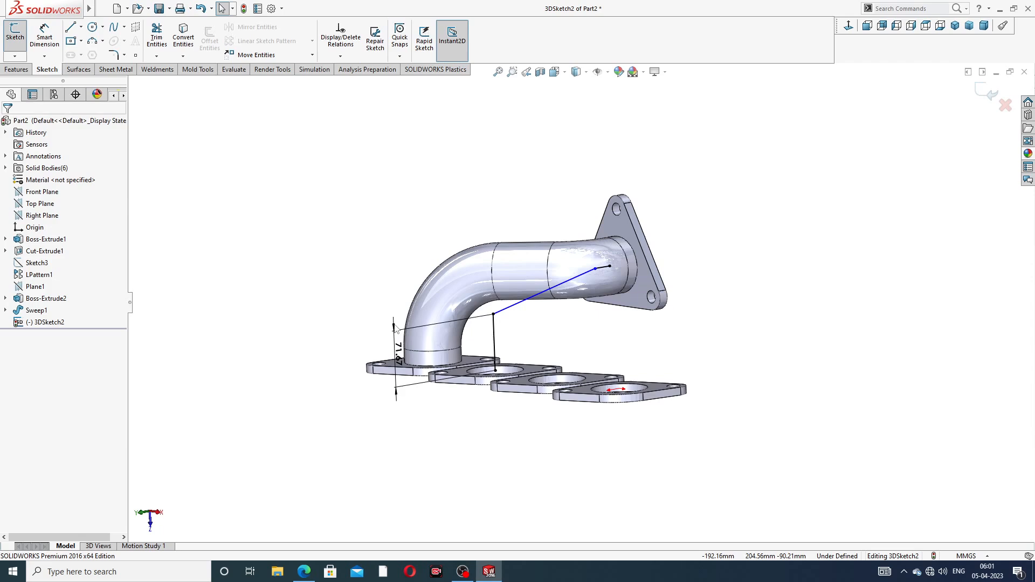
pyautogui.click(395, 326)
pyautogui.press('Delete')
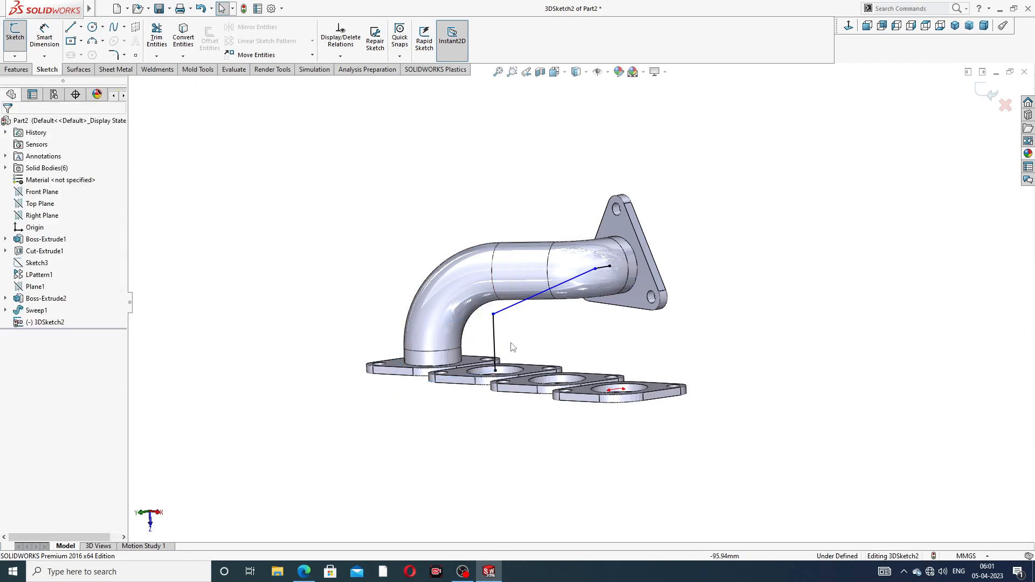
pyautogui.scroll(-3, 512, 347)
pyautogui.moveTo(493, 286); pyautogui.dragTo(509, 330)
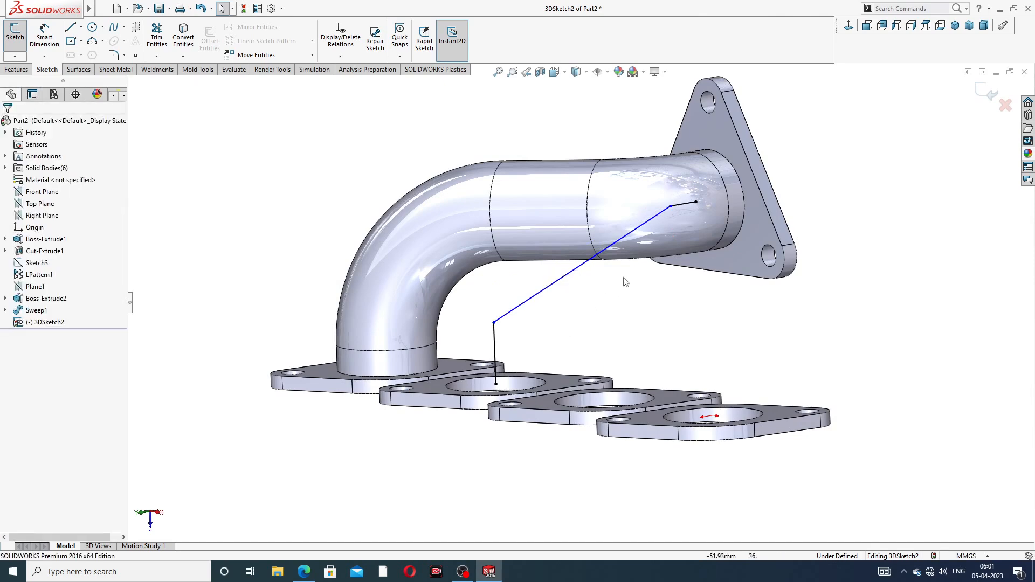
# Step: Dimension the vertical line rising from the second port's centre to 114 mm and leave the dimension command
pyautogui.scroll(3, 626, 281)
pyautogui.moveTo(628, 277); pyautogui.dragTo(598, 308, button='middle')
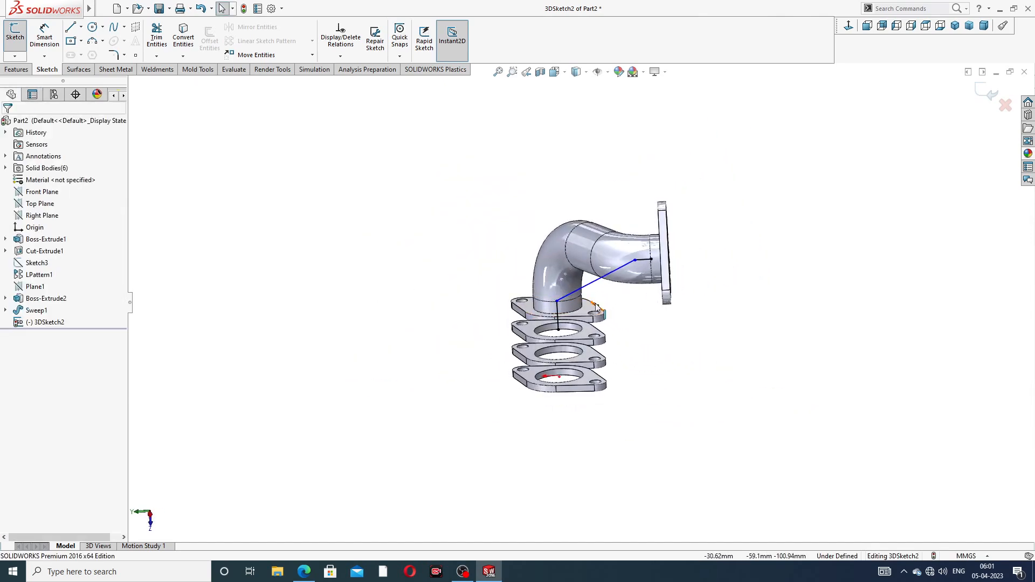
pyautogui.scroll(-2, 597, 307)
pyautogui.click(44, 35)
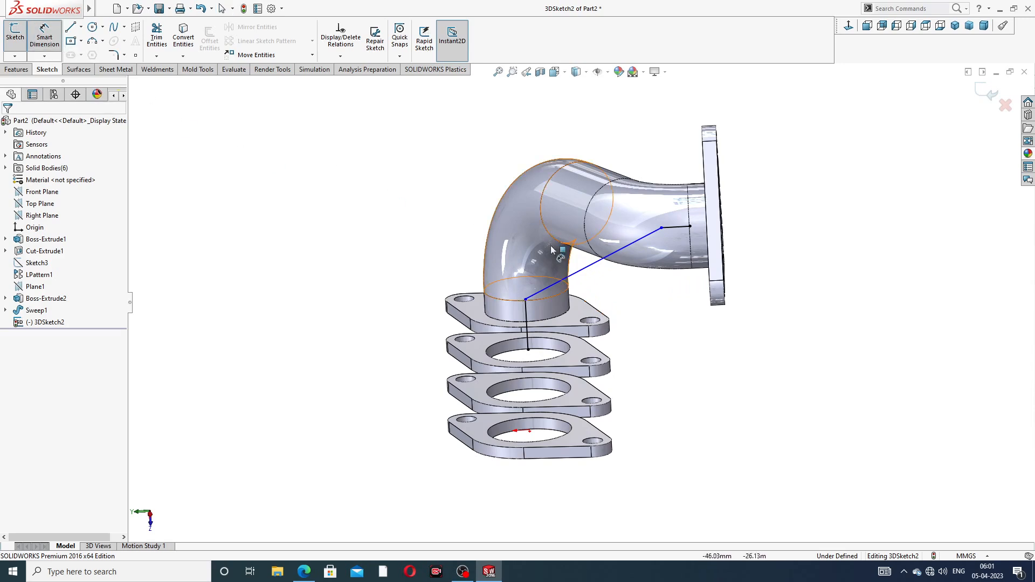
pyautogui.click(527, 320)
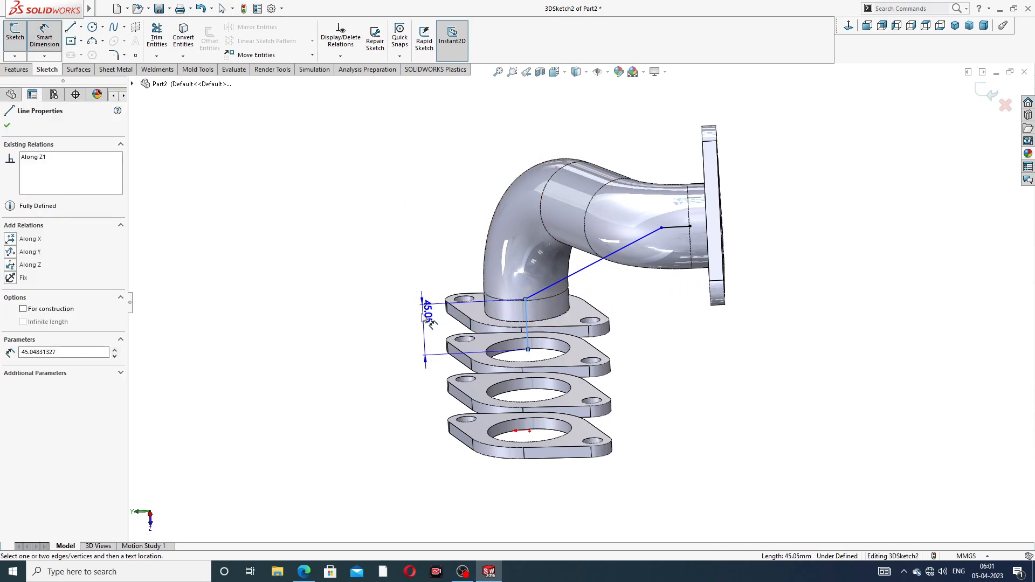
pyautogui.click(419, 326)
pyautogui.write('114')
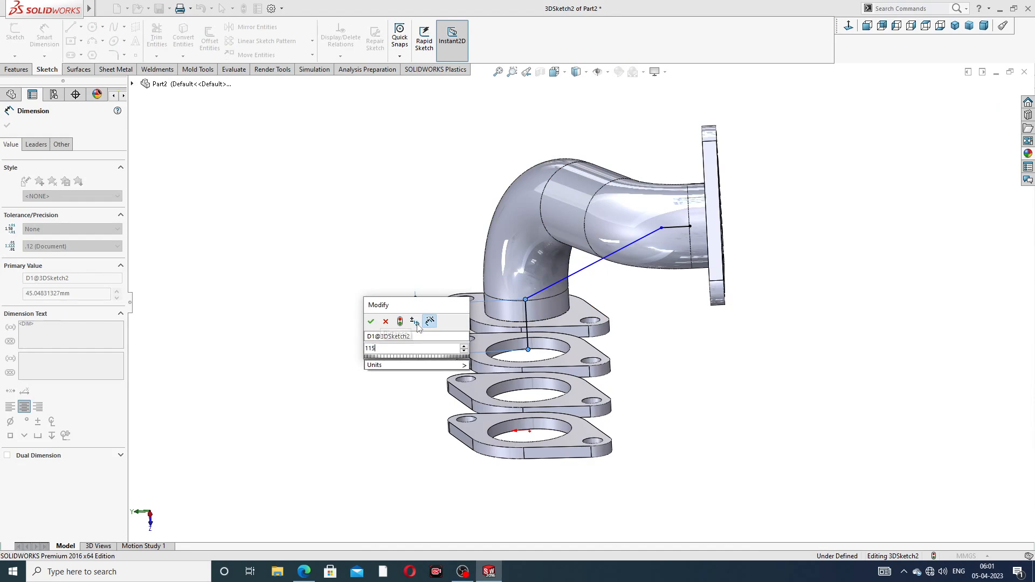
pyautogui.press('Return')
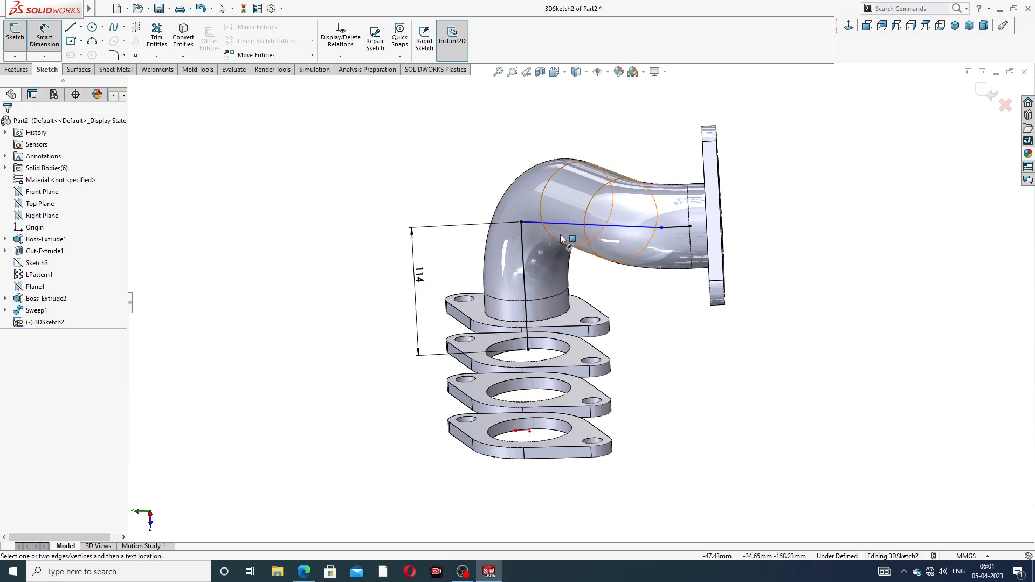
pyautogui.click(521, 222)
pyautogui.rightClick(578, 138)
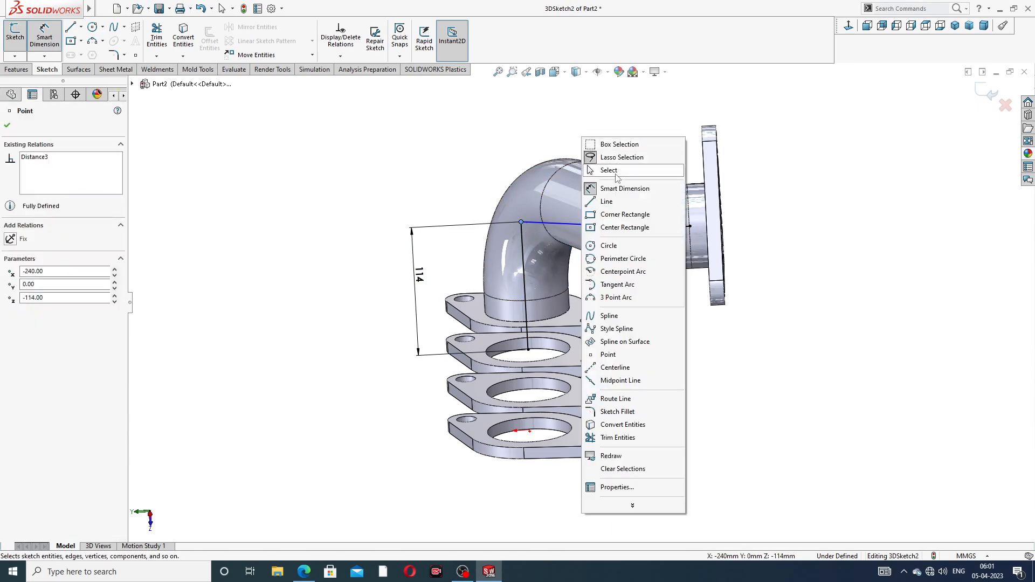
pyautogui.click(616, 171)
# Step: Move the bend point between the long and short lines away from the triangular flange, making the short line about 53 mm long
pyautogui.moveTo(617, 264); pyautogui.dragTo(651, 258, button='middle')
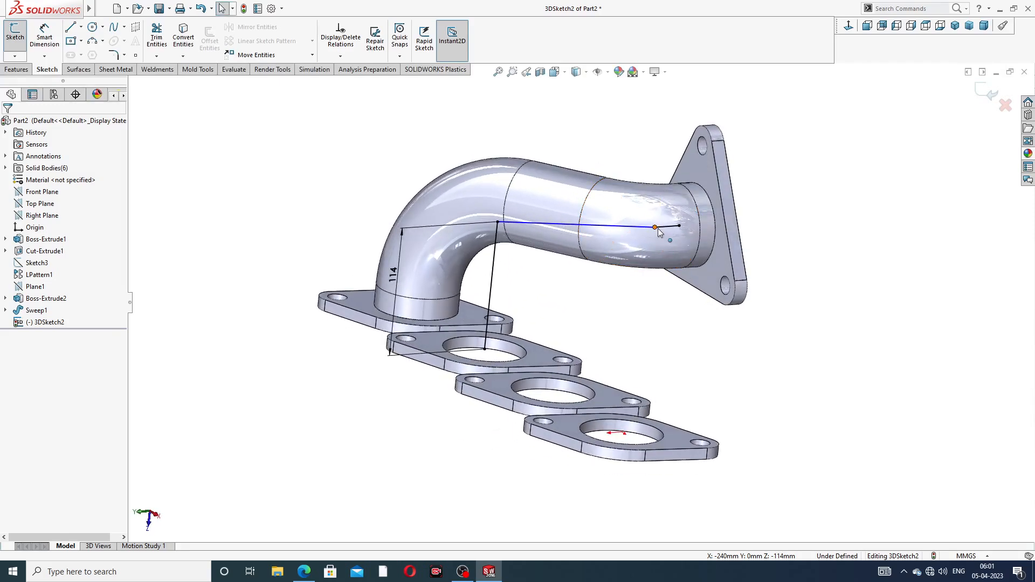
pyautogui.click(655, 228)
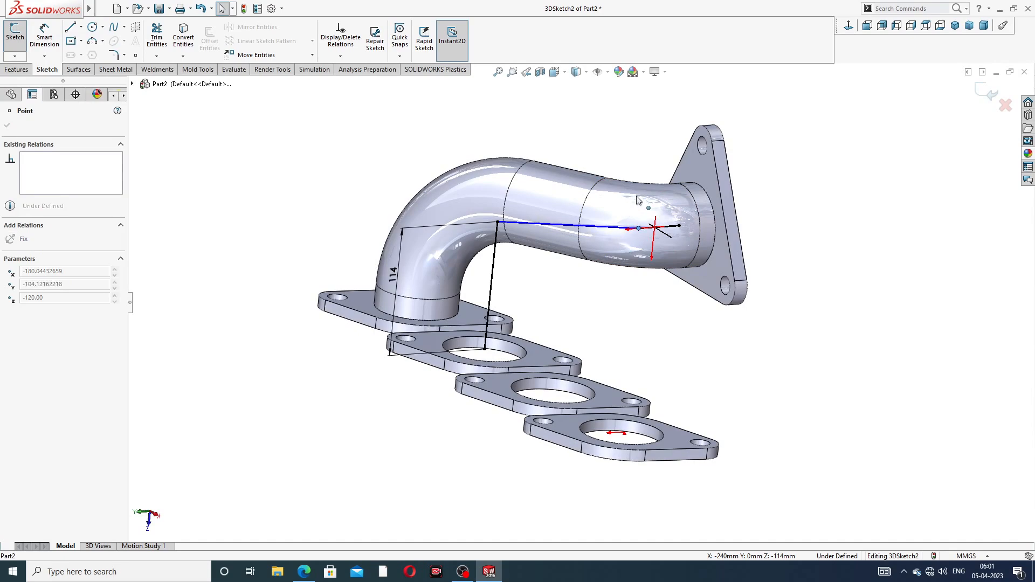
pyautogui.press('Escape')
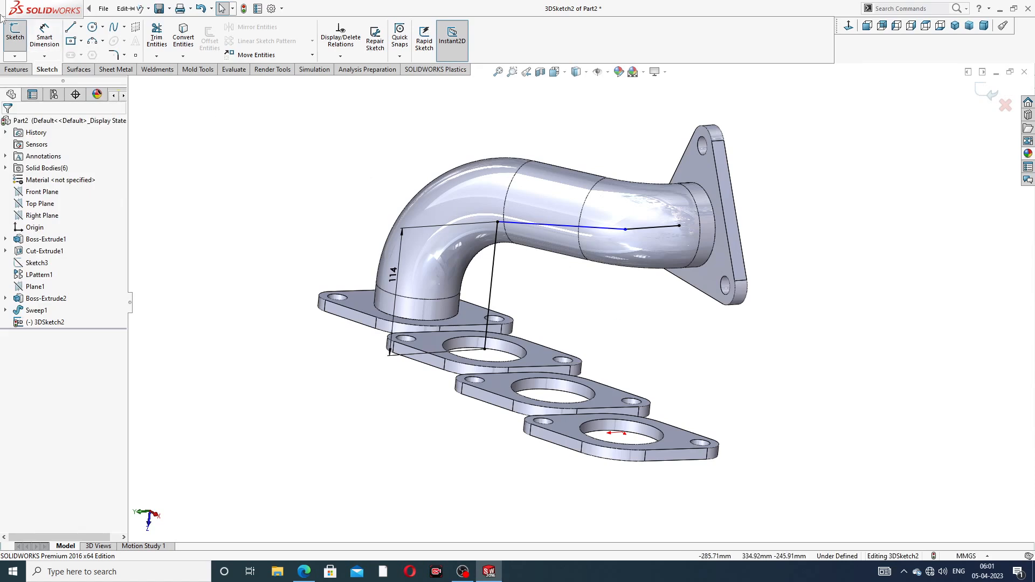
pyautogui.click(111, 56)
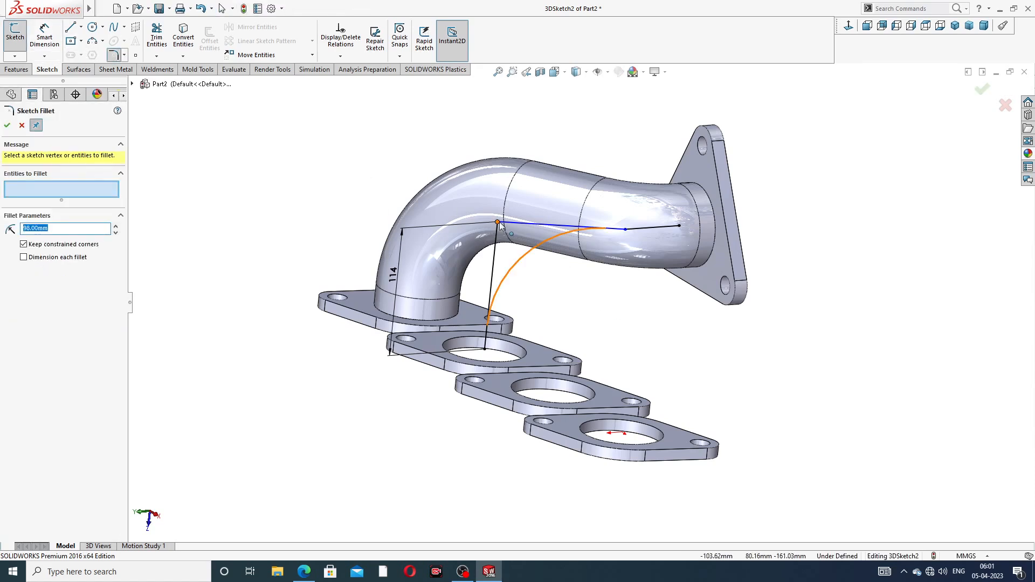
pyautogui.click(21, 126)
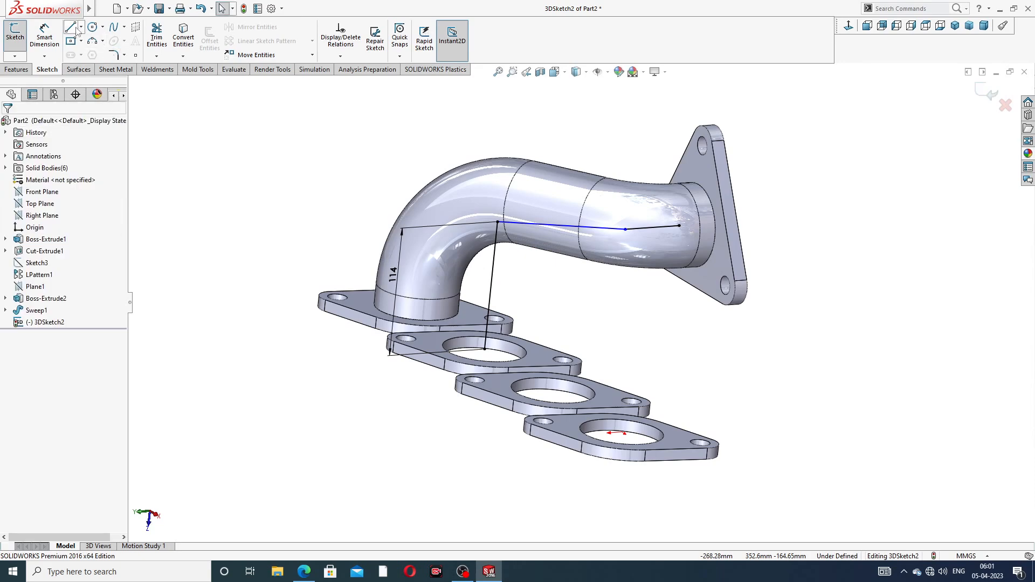
# Step: Dimension the short line near the triangular flange to 54 mm and leave the dimension command
pyautogui.click(45, 41)
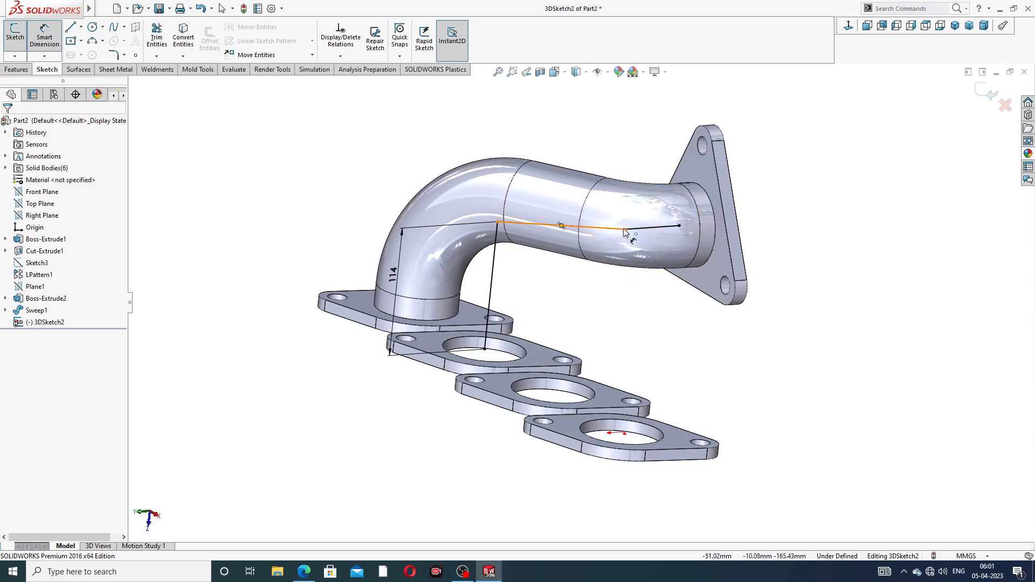
pyautogui.click(641, 231)
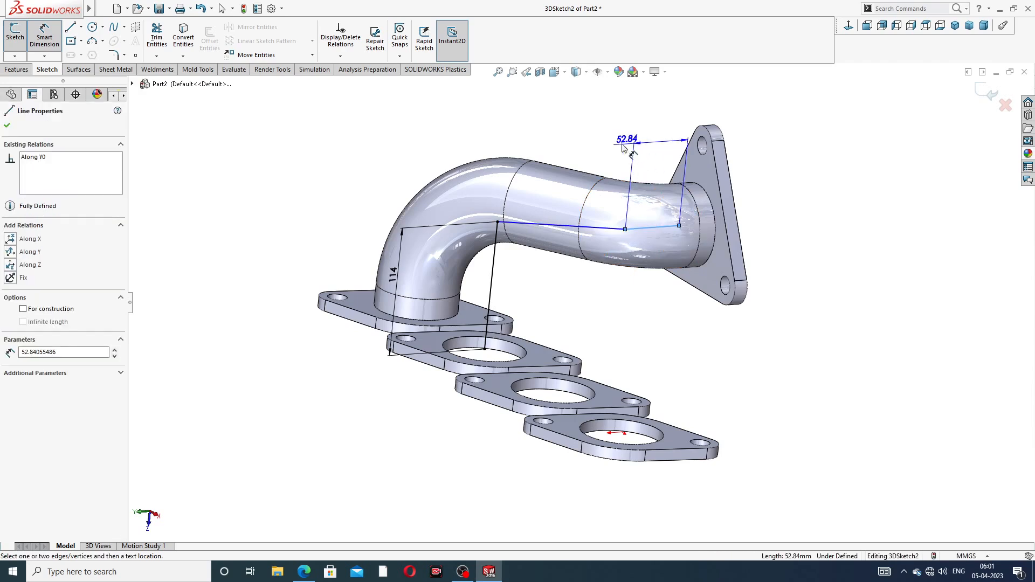
pyautogui.click(612, 146)
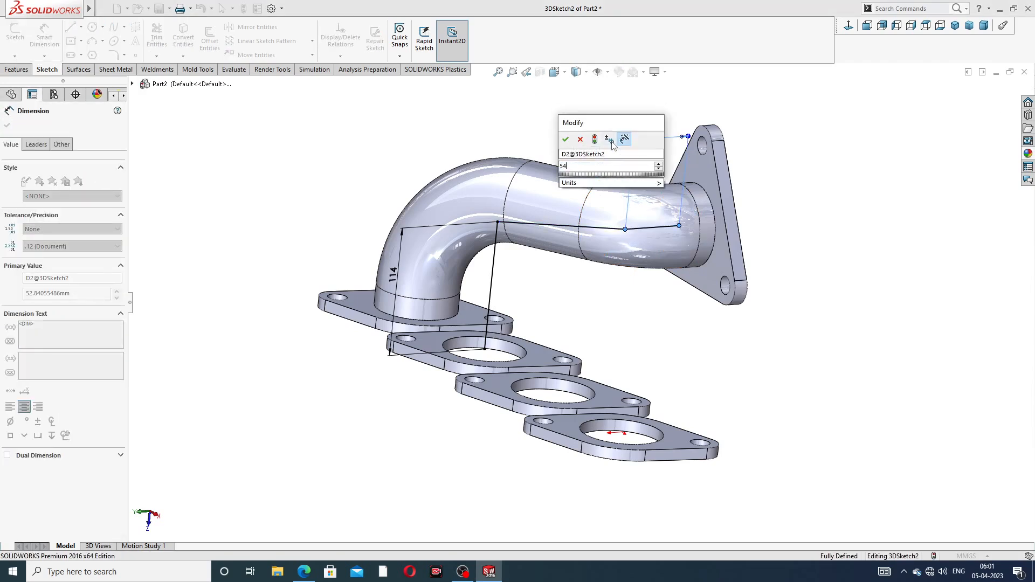
pyautogui.press('Return')
pyautogui.click(785, 177)
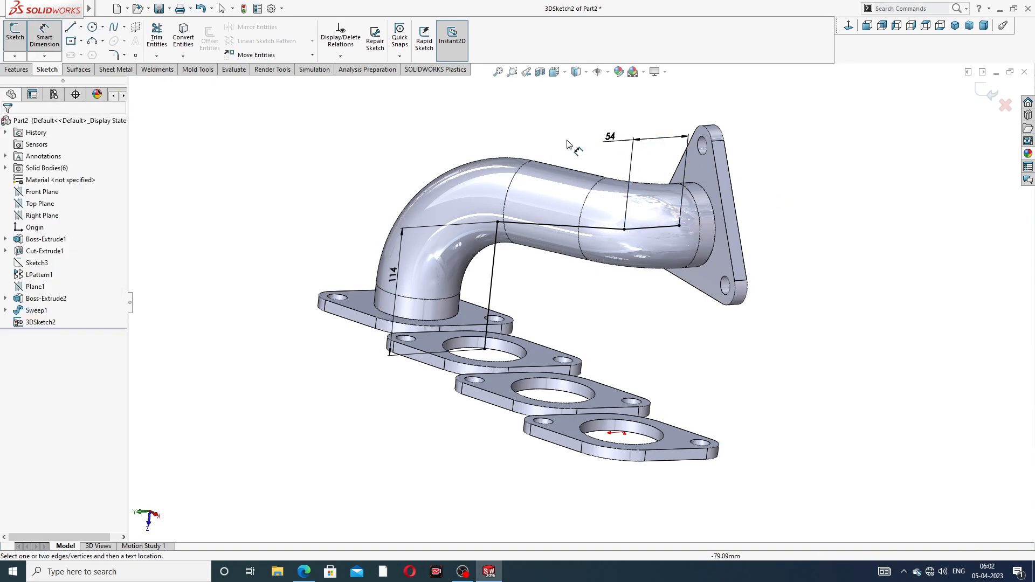
pyautogui.rightClick(468, 134)
pyautogui.click(493, 167)
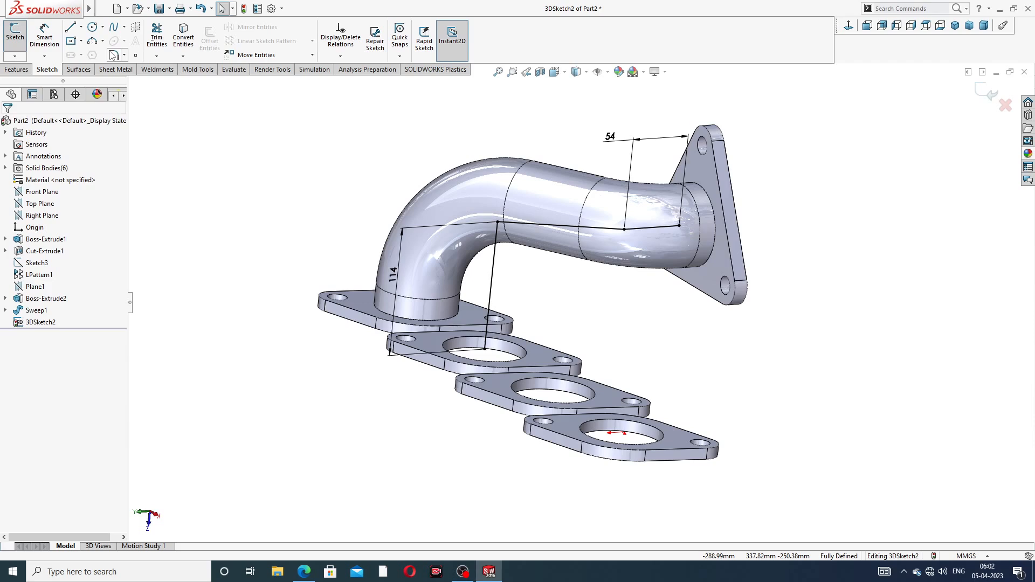
# Step: Fillet the corner between the vertical line and the long line of the path with a 98 mm radius
pyautogui.click(113, 55)
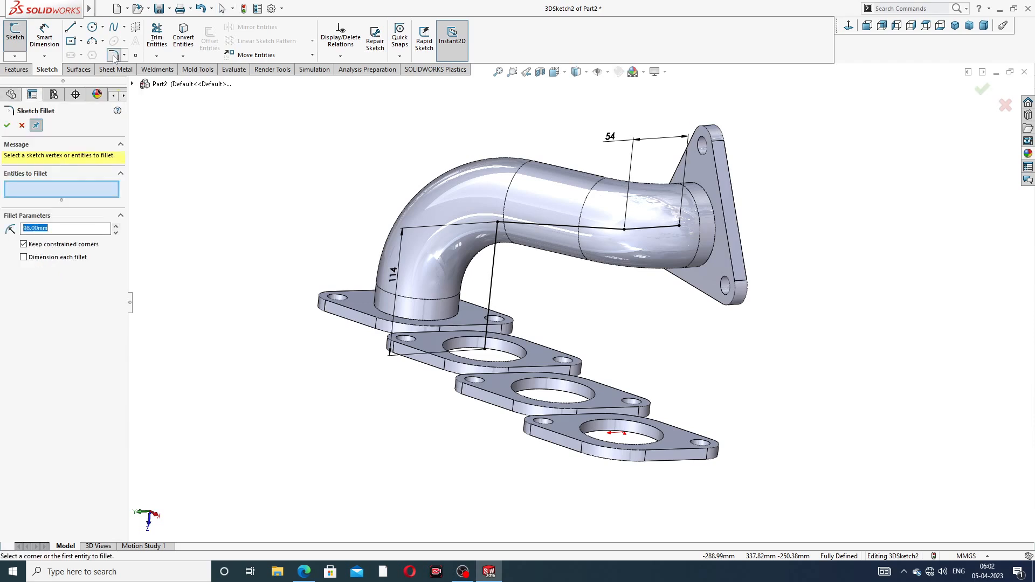
pyautogui.click(496, 222)
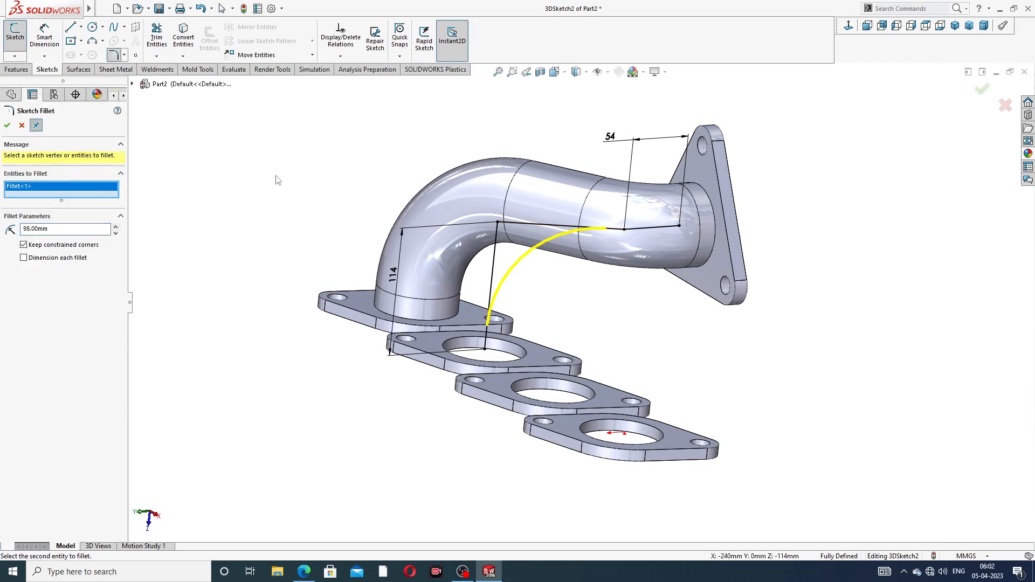
pyautogui.click(7, 126)
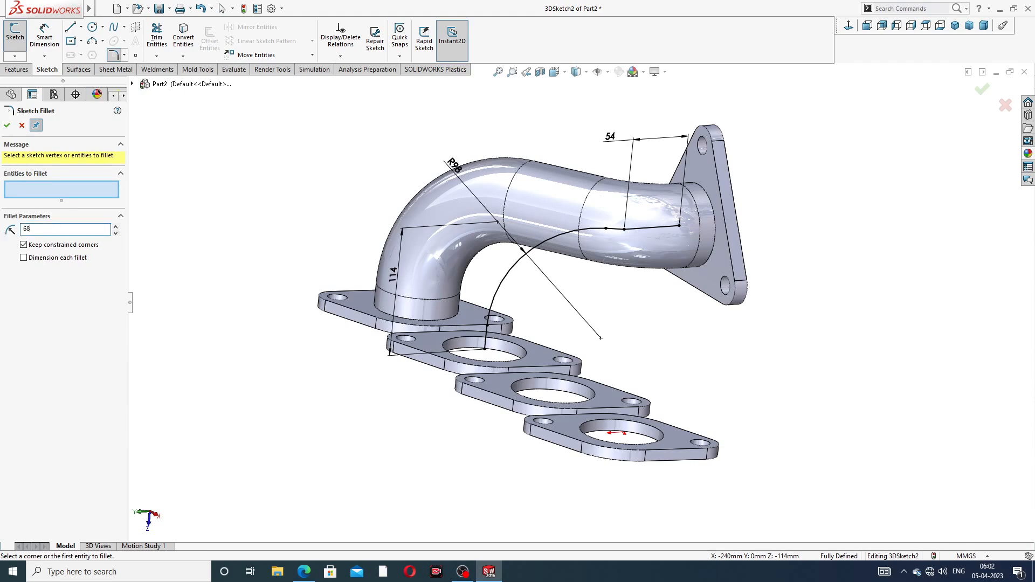
# Step: Try to fillet the bend near the triangular flange with a 68 mm radius
pyautogui.click(625, 232)
pyautogui.moveTo(346, 219)
pyautogui.mouseDown(button='middle')
pyautogui.moveTo(457, 167)
pyautogui.moveTo(619, 212)
pyautogui.mouseUp(button='middle')
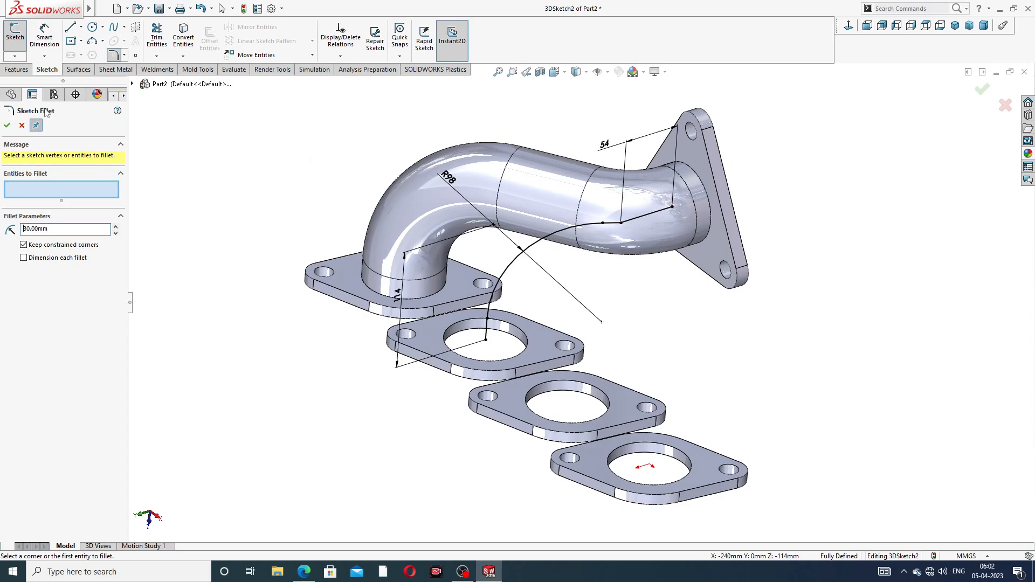
pyautogui.click(22, 126)
# Step: Delete the leftover straight segment beside the short line, pull the R98 arc's end free and delete the arc
pyautogui.moveTo(625, 216); pyautogui.dragTo(638, 213, button='middle')
pyautogui.scroll(-4, 647, 222)
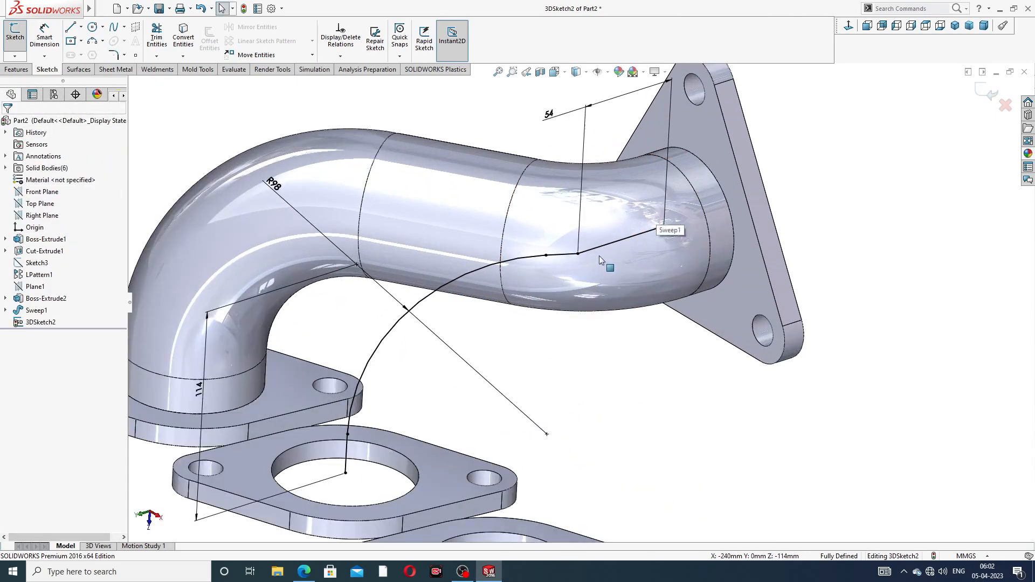
pyautogui.scroll(3, 541, 303)
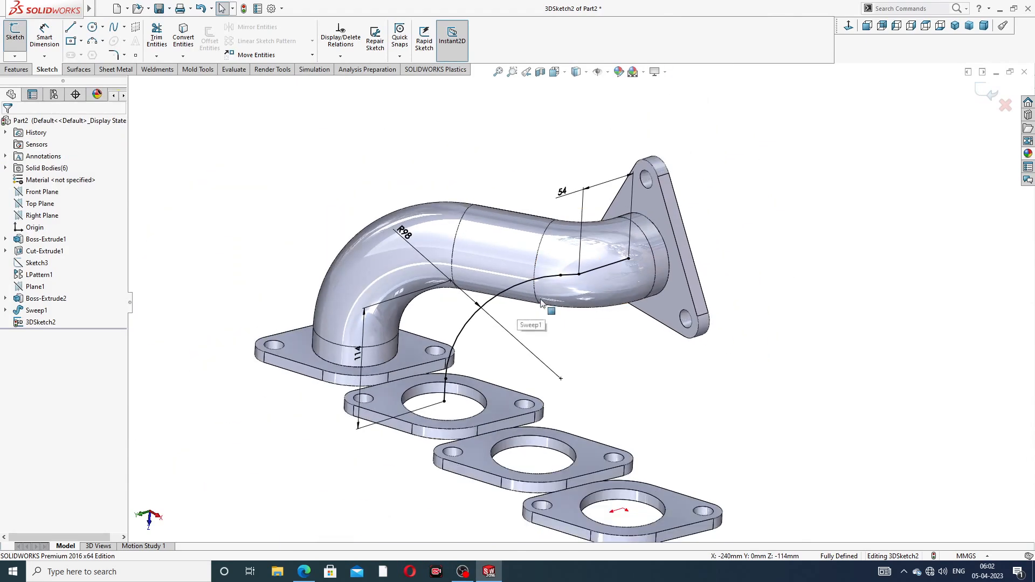
pyautogui.scroll(-3, 586, 290)
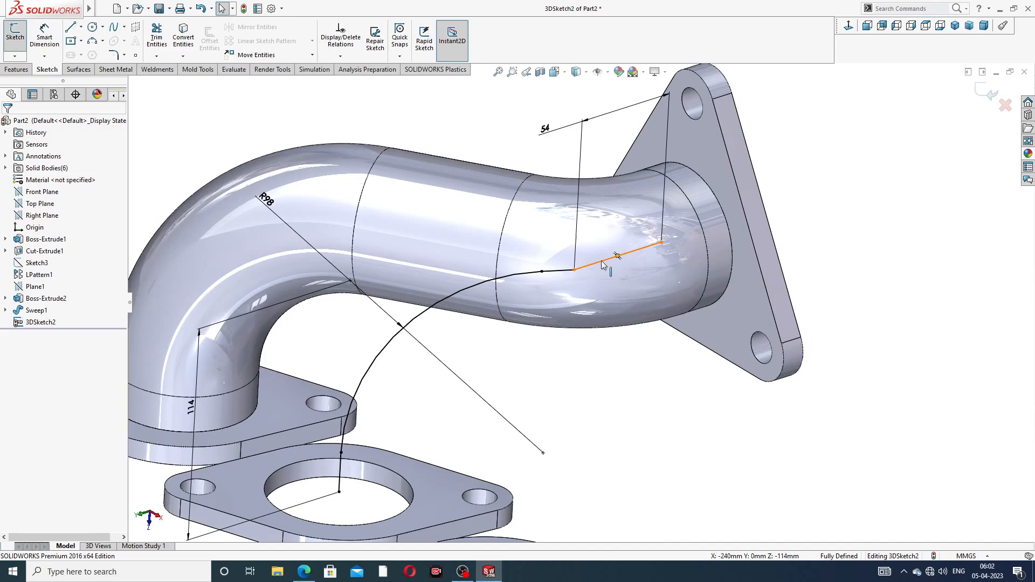
pyautogui.click(561, 271)
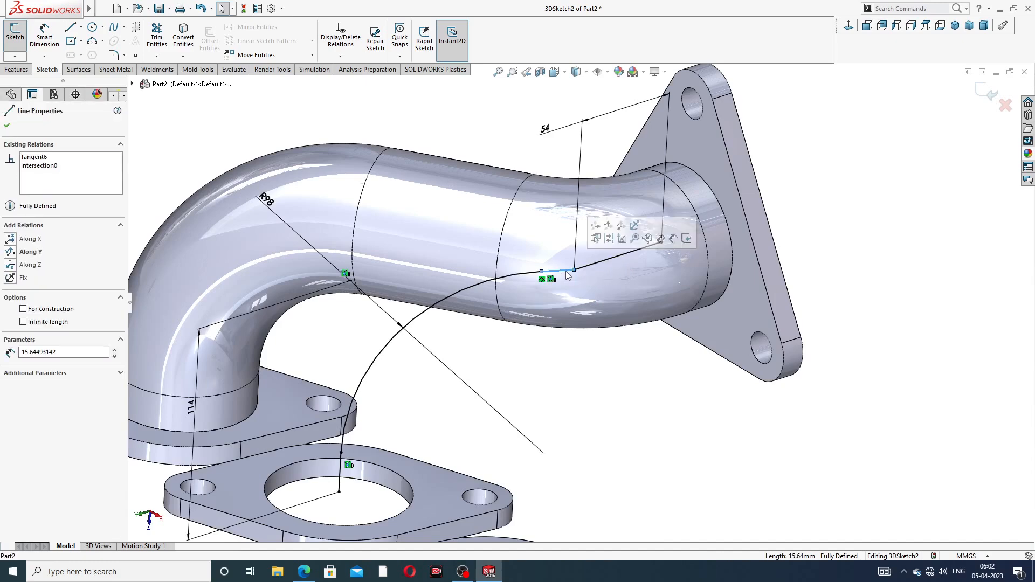
pyautogui.press('Delete')
pyautogui.moveTo(541, 272); pyautogui.dragTo(500, 313)
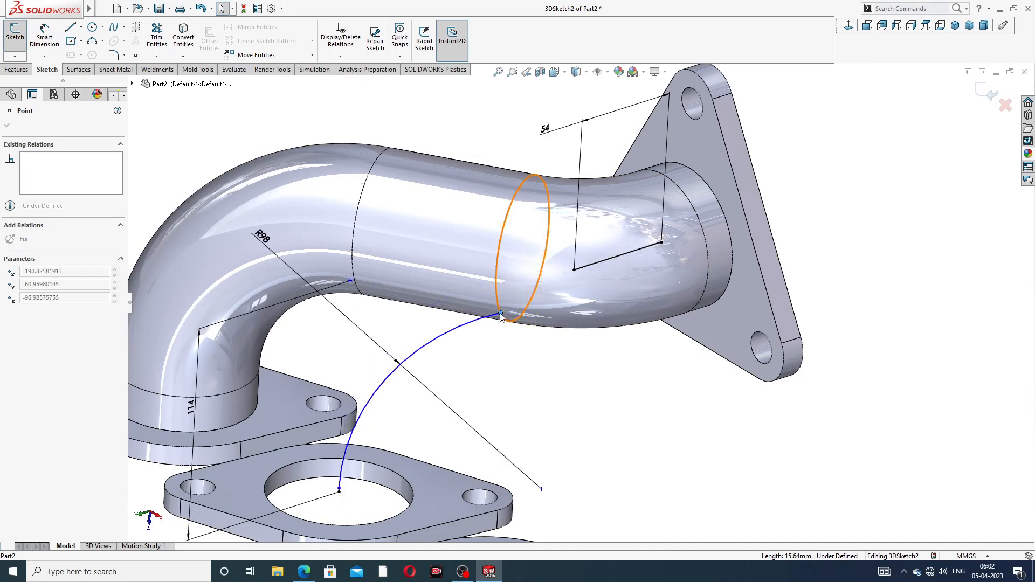
pyautogui.click(509, 356)
pyautogui.scroll(2, 514, 358)
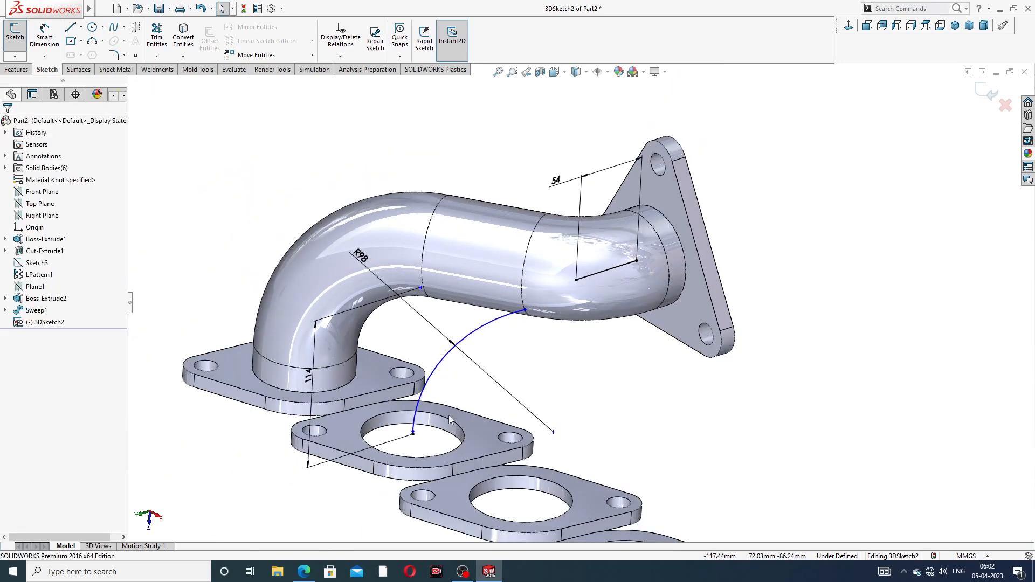
pyautogui.scroll(-3, 448, 415)
pyautogui.click(442, 331)
pyautogui.press('Delete')
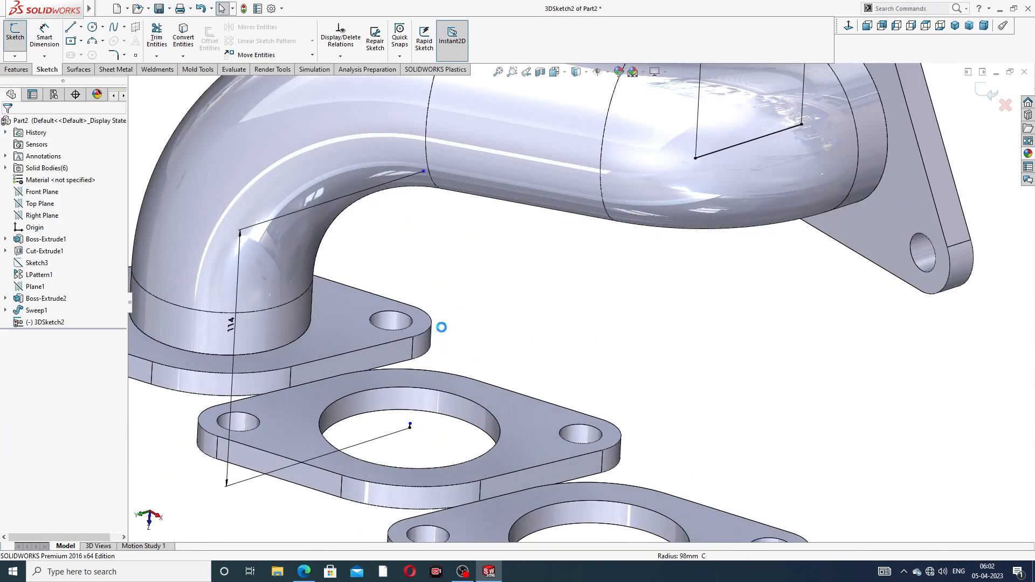
# Step: Extend the vertical line stub at the second port's centre upward to about 25 mm long
pyautogui.scroll(-4, 425, 425)
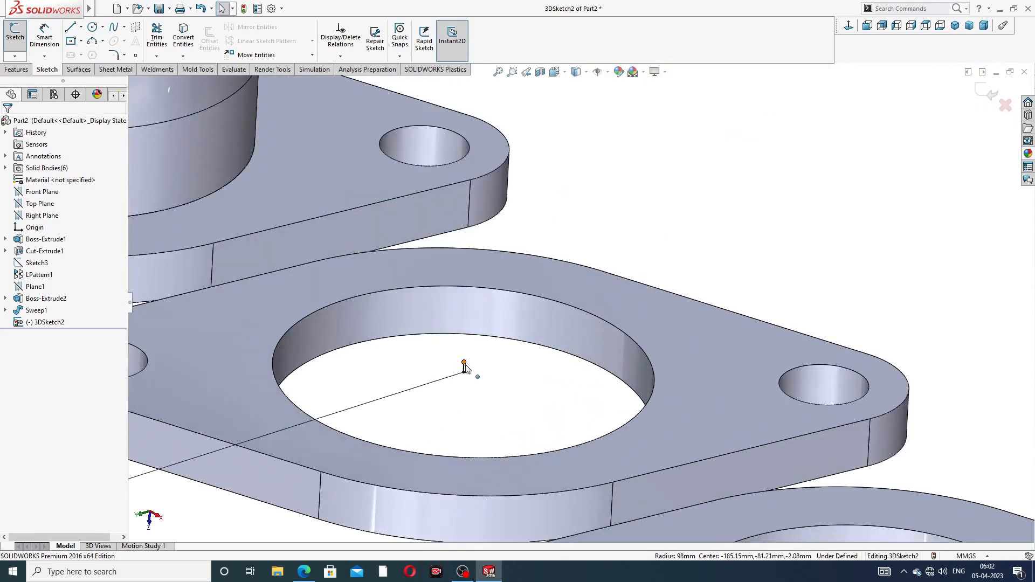
pyautogui.moveTo(464, 363); pyautogui.dragTo(468, 278)
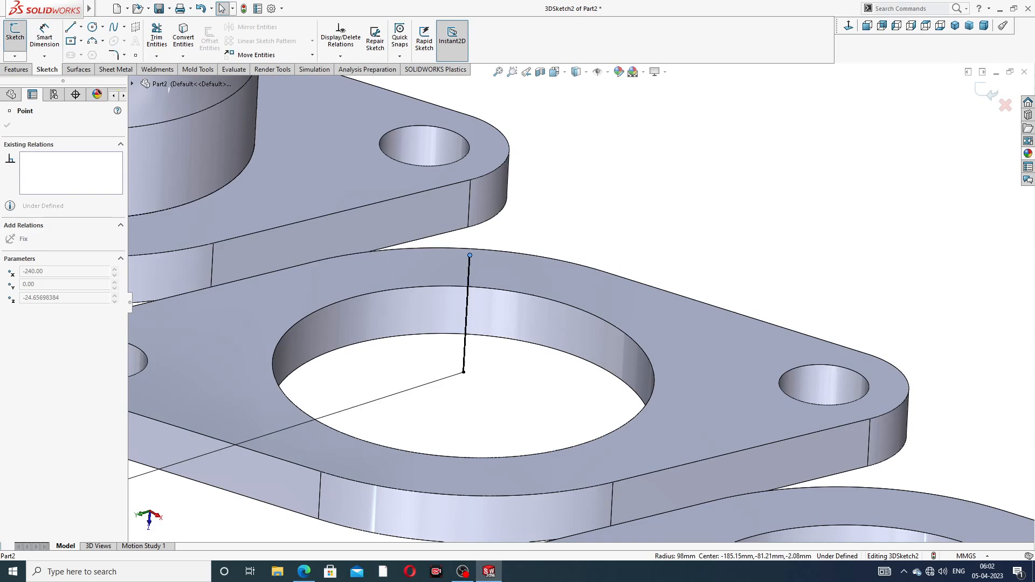
pyautogui.press('Escape')
# Step: Delete the 54 mm short line near the triangular flange
pyautogui.scroll(5, 577, 302)
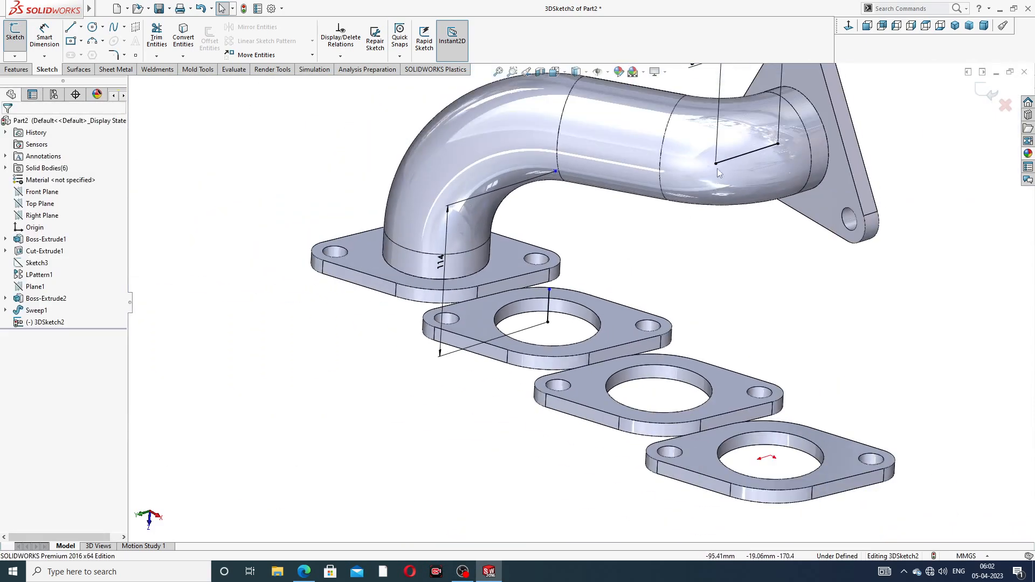
pyautogui.scroll(-1, 717, 169)
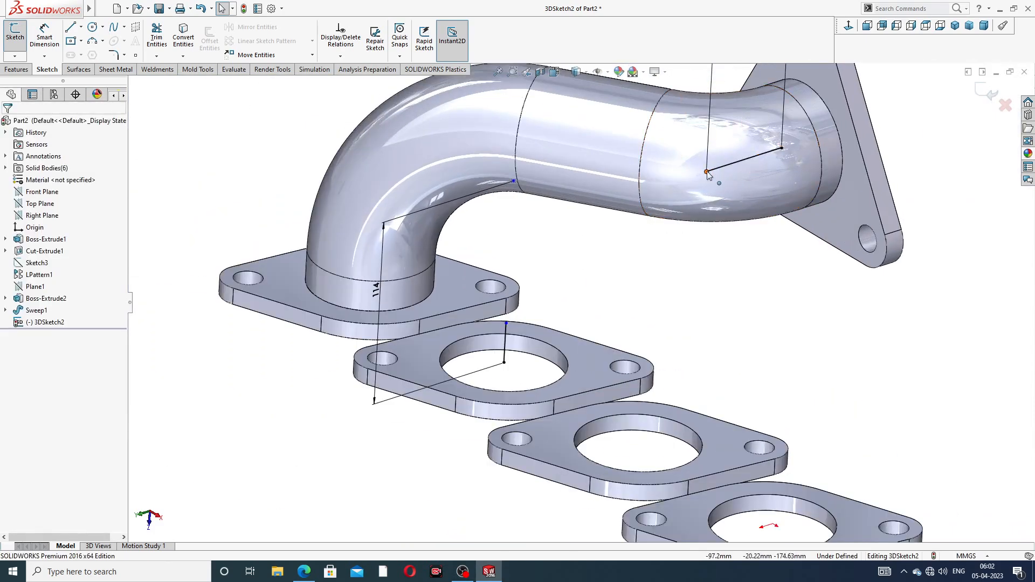
pyautogui.click(706, 172)
pyautogui.press('Escape')
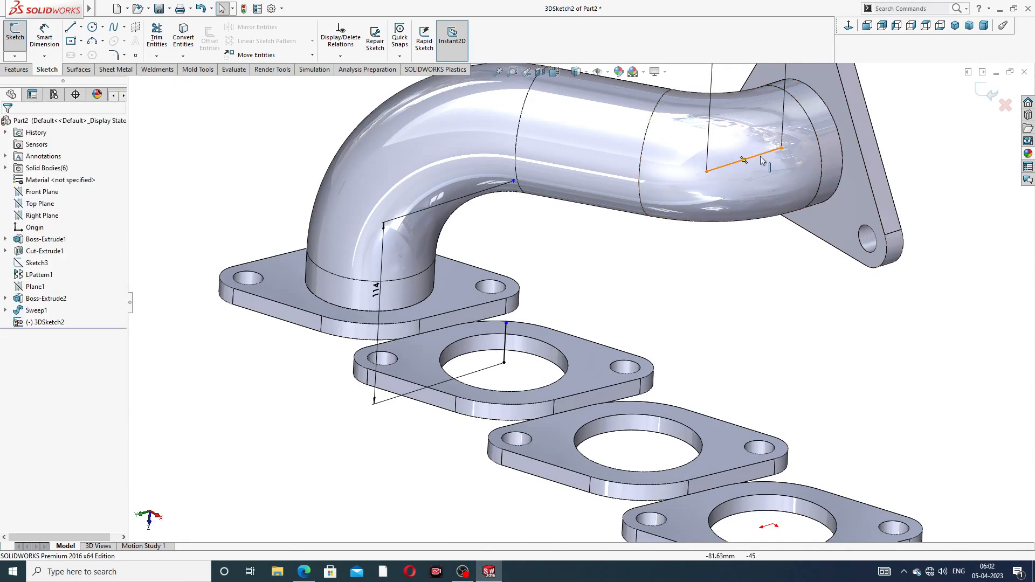
pyautogui.click(707, 172)
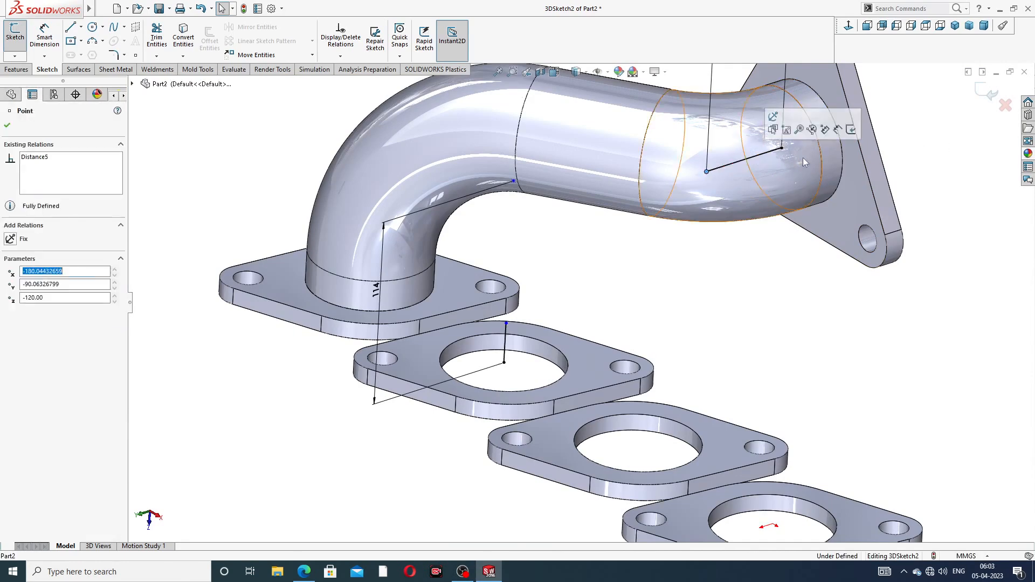
pyautogui.press('Escape')
pyautogui.click(758, 159)
pyautogui.press('Delete')
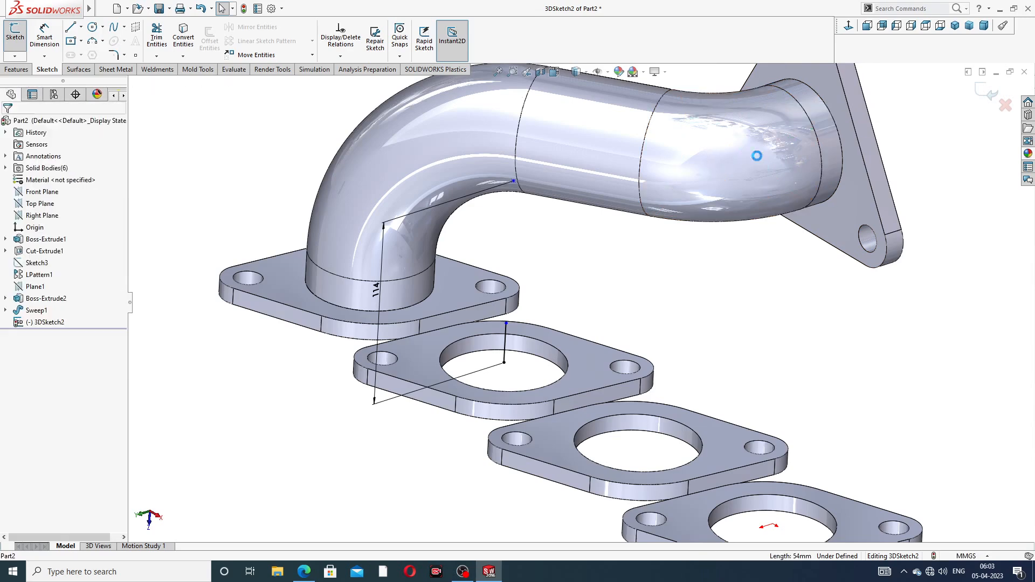
# Step: Sketch a line about 44 mm long along Y from the pipe centre at the triangular flange, inside the first pipe
pyautogui.click(70, 26)
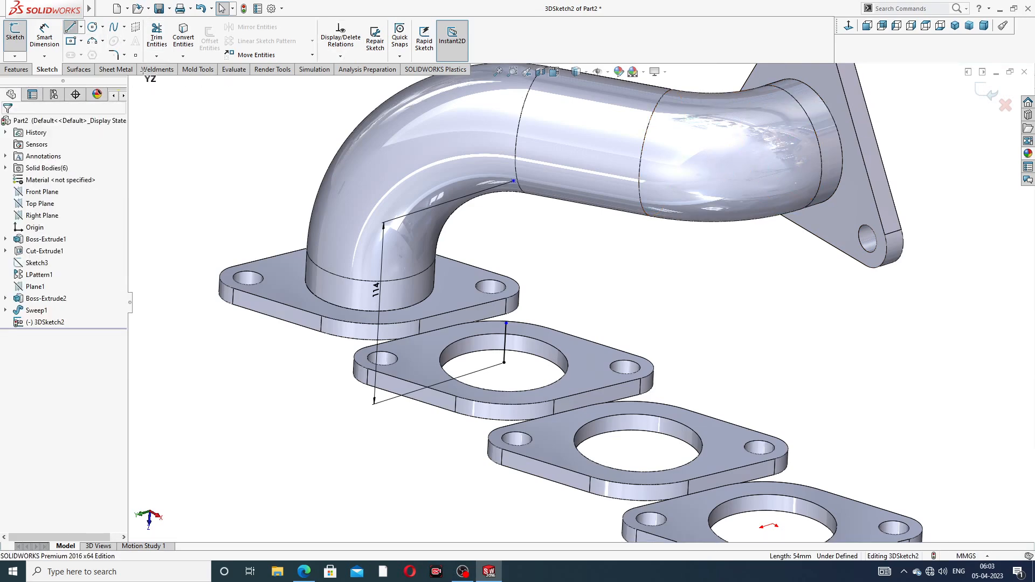
pyautogui.moveTo(802, 175); pyautogui.dragTo(838, 138, button='middle')
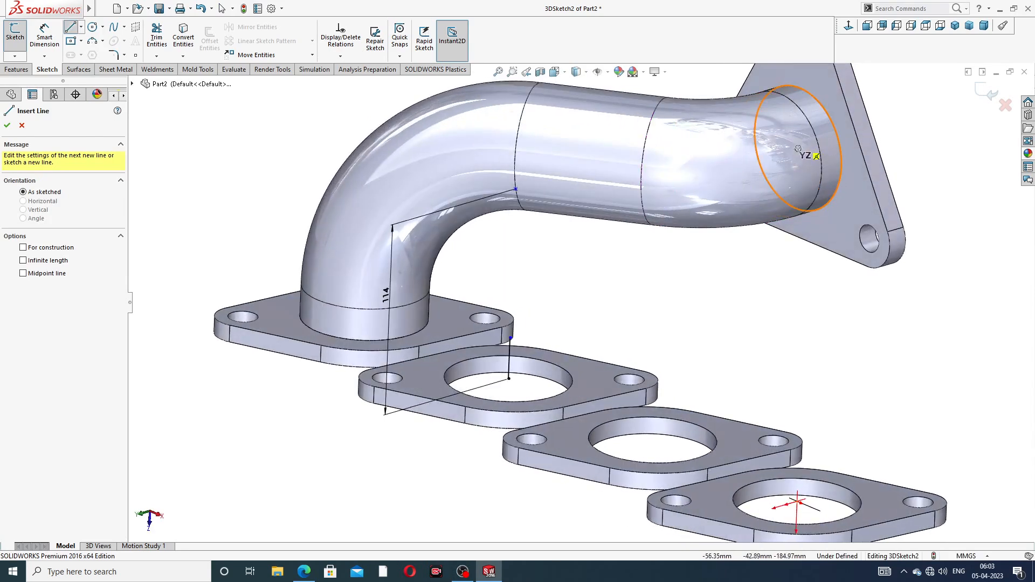
pyautogui.click(797, 149)
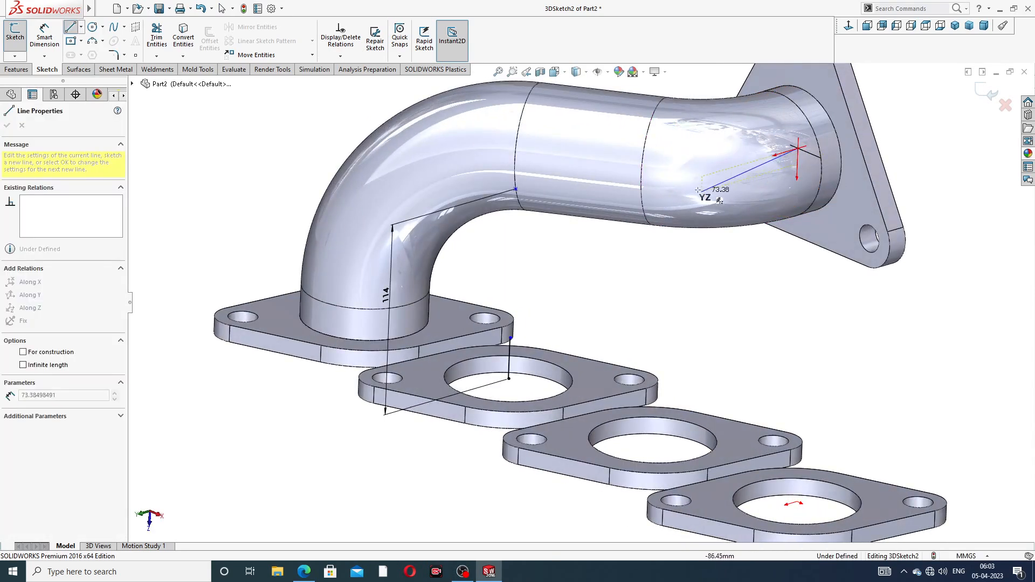
pyautogui.click(755, 159)
pyautogui.rightClick(934, 130)
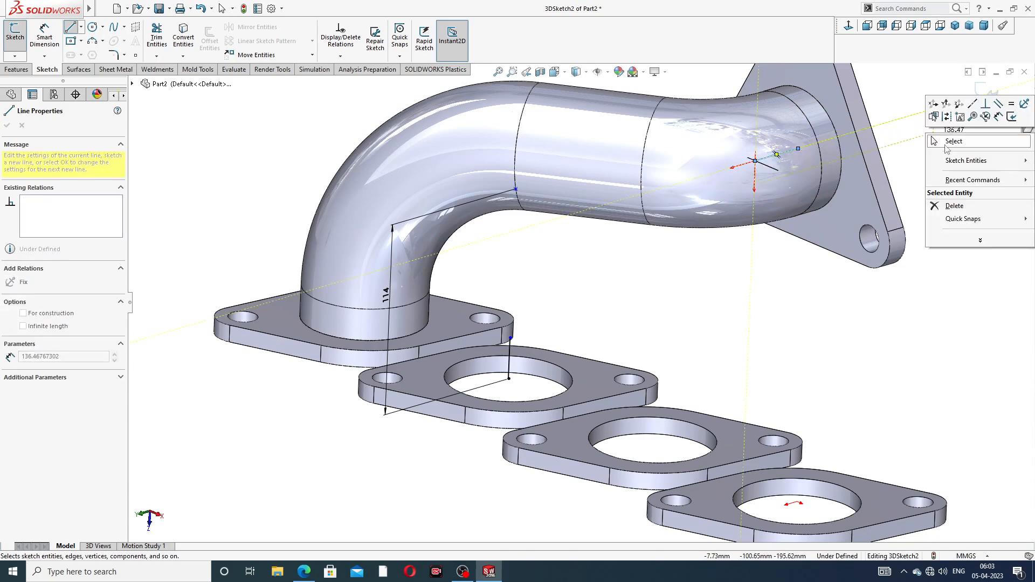
pyautogui.click(946, 144)
pyautogui.moveTo(754, 161)
pyautogui.mouseDown()
pyautogui.moveTo(713, 177)
pyautogui.moveTo(740, 165)
pyautogui.mouseUp()
pyautogui.click(902, 142)
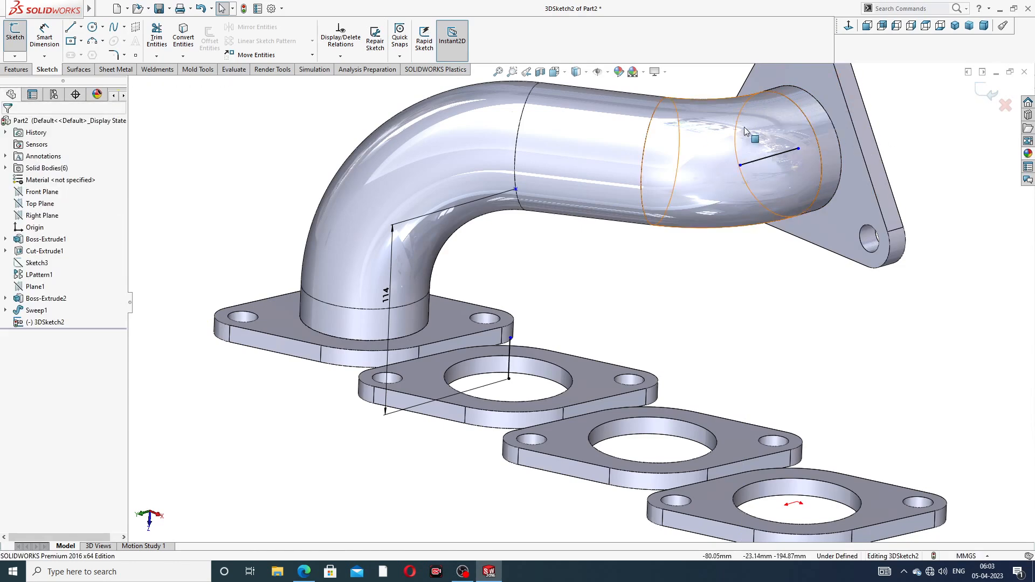
# Step: Sketch a line connecting the vertical line's upper end with the free end of the short line near the triangular flange
pyautogui.click(71, 29)
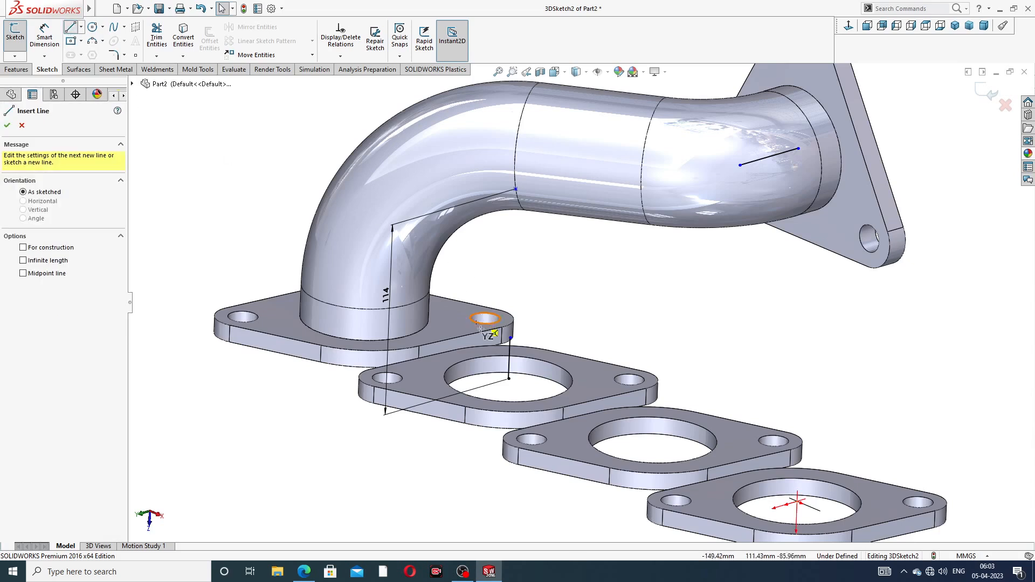
pyautogui.click(510, 338)
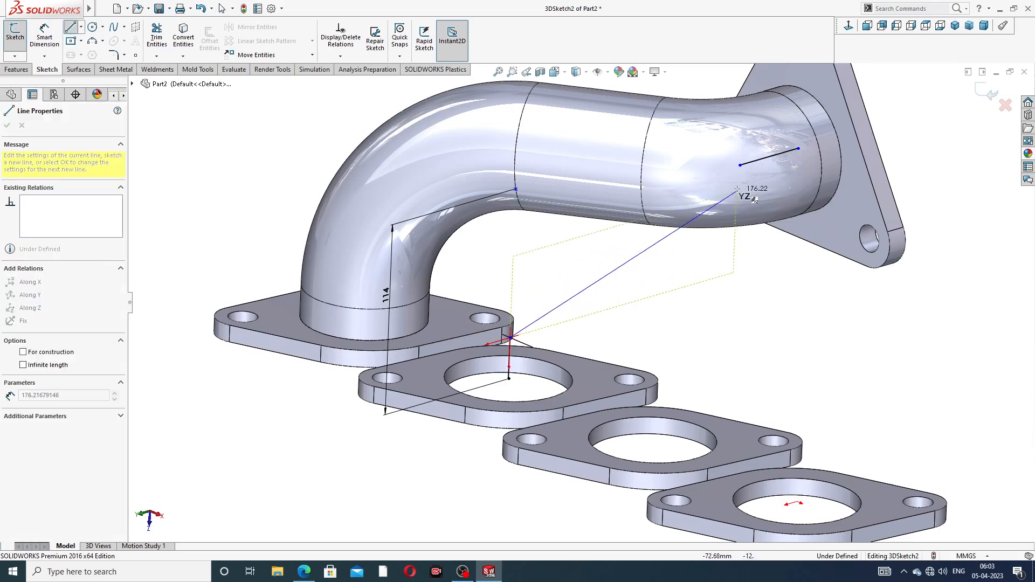
pyautogui.click(740, 165)
pyautogui.rightClick(888, 116)
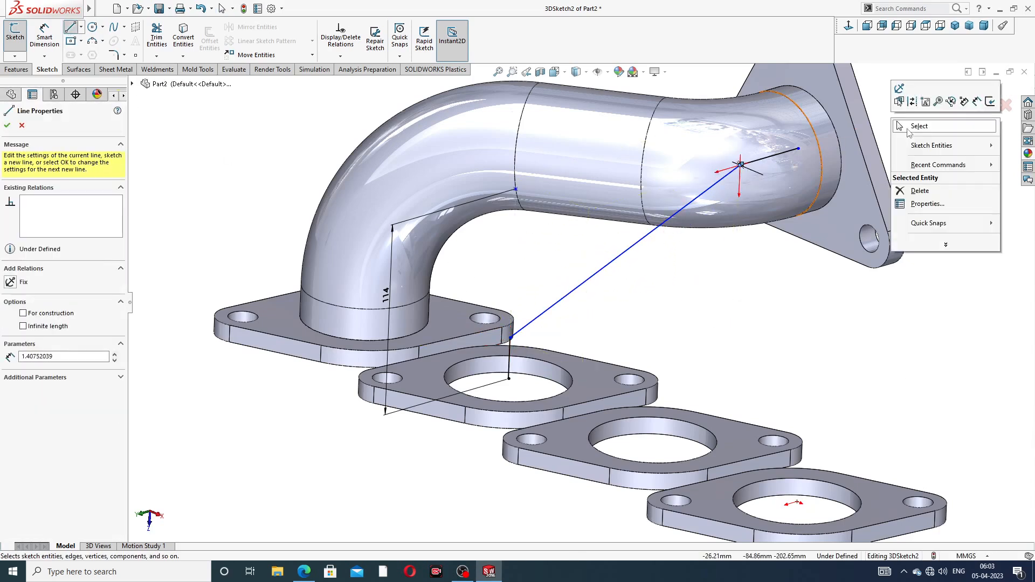
pyautogui.click(911, 132)
# Step: Pull aside and delete the tiny stray line at the junction of the connecting line and the short line
pyautogui.scroll(-6, 740, 179)
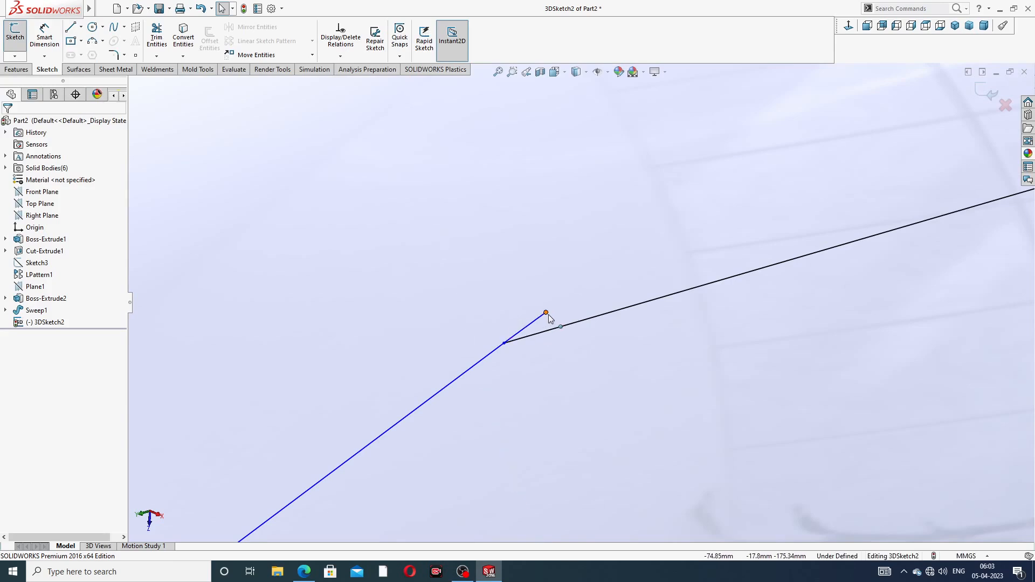
pyautogui.moveTo(546, 312); pyautogui.dragTo(514, 319)
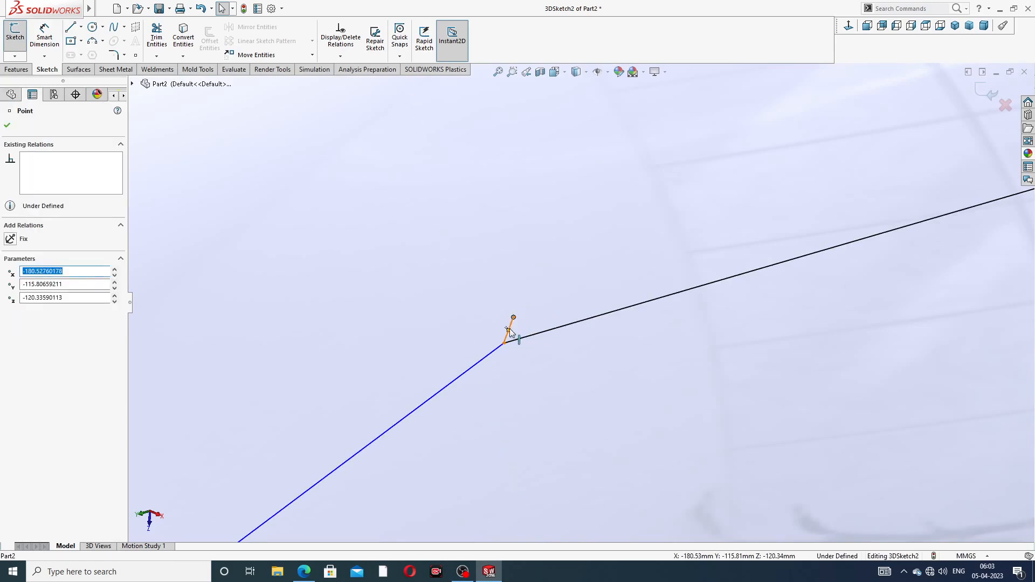
pyautogui.click(510, 327)
pyautogui.press('Delete')
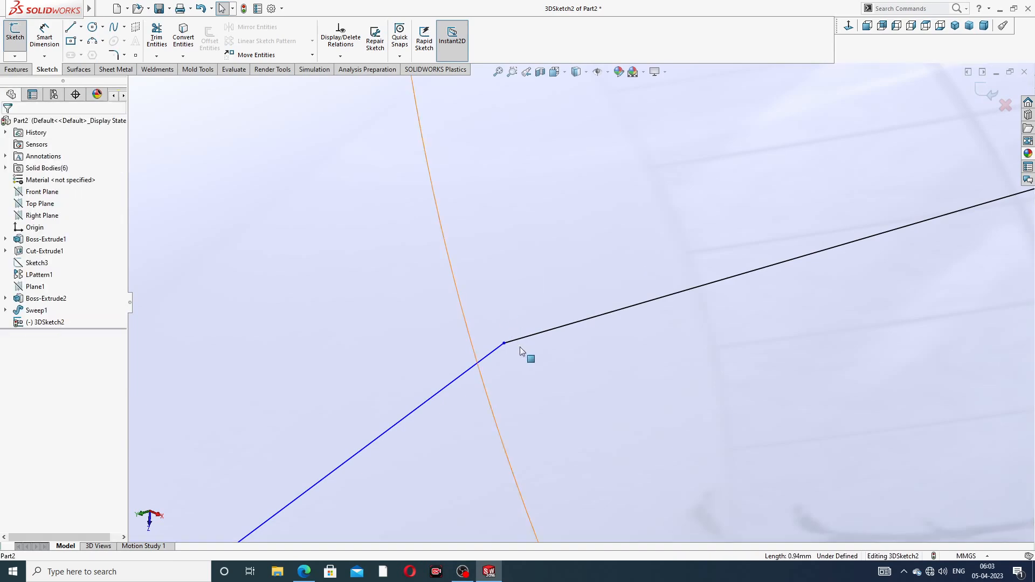
pyautogui.scroll(10, 666, 269)
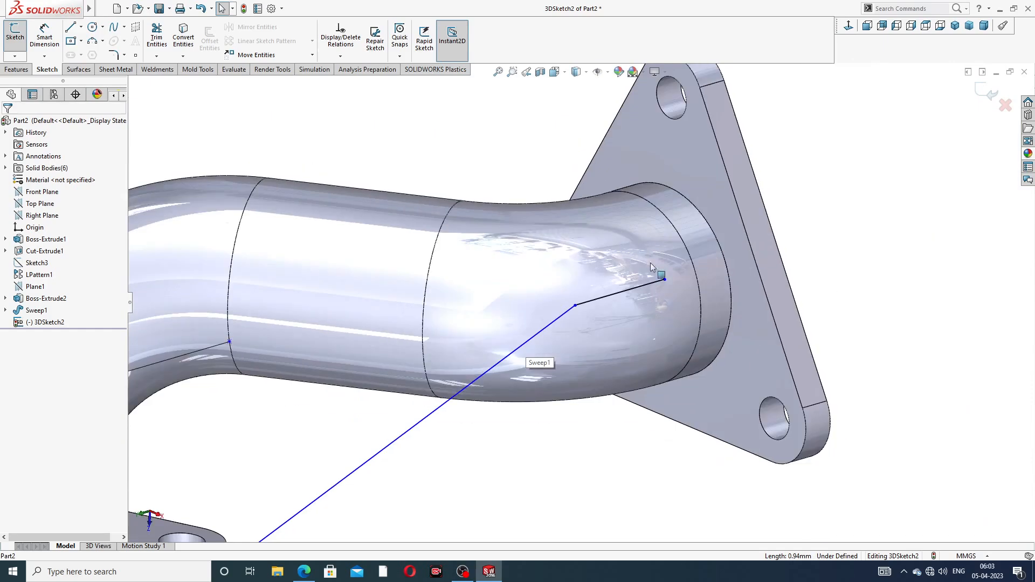
# Step: Dimension the short line near the triangular flange to 54 mm
pyautogui.moveTo(465, 395)
pyautogui.mouseDown(button='middle')
pyautogui.moveTo(455, 348)
pyautogui.moveTo(451, 403)
pyautogui.mouseUp(button='middle')
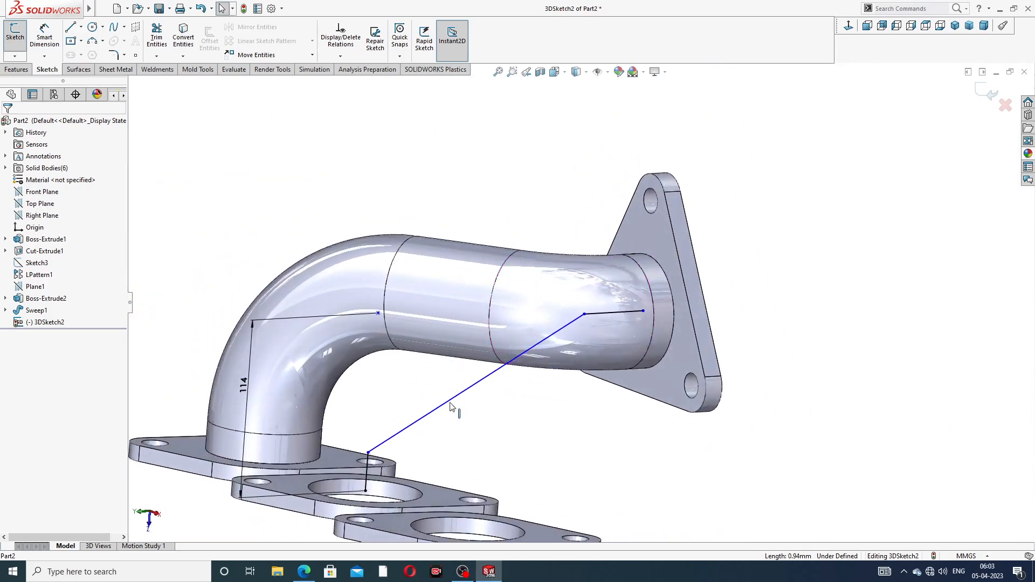
pyautogui.scroll(-2, 430, 433)
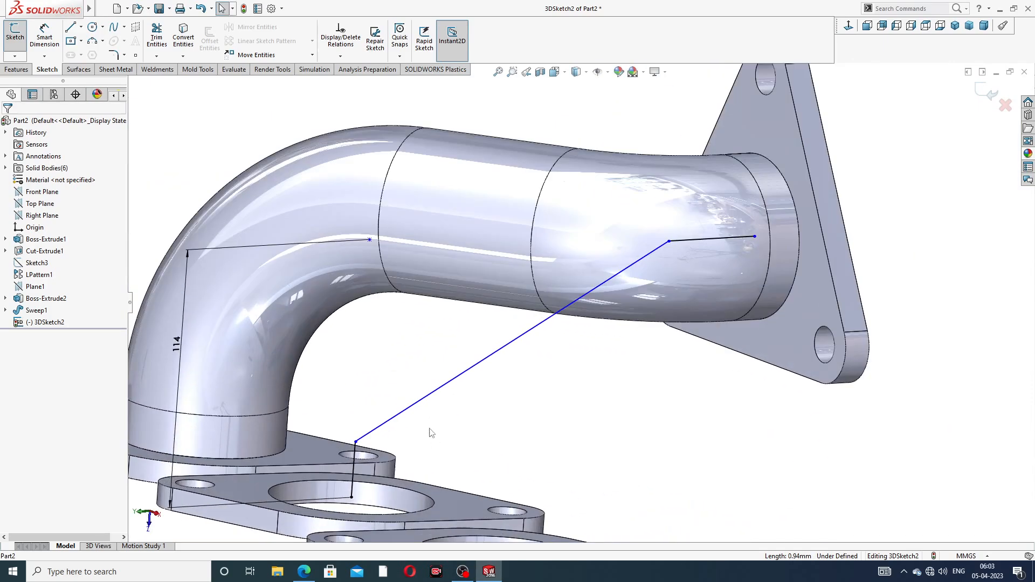
pyautogui.click(43, 42)
pyautogui.click(714, 238)
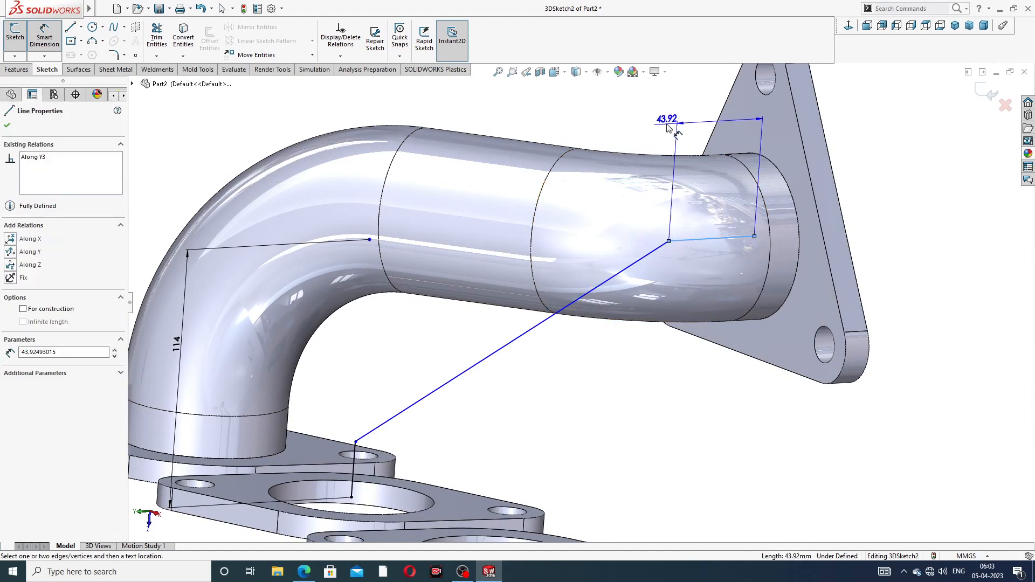
pyautogui.click(668, 127)
pyautogui.write('5')
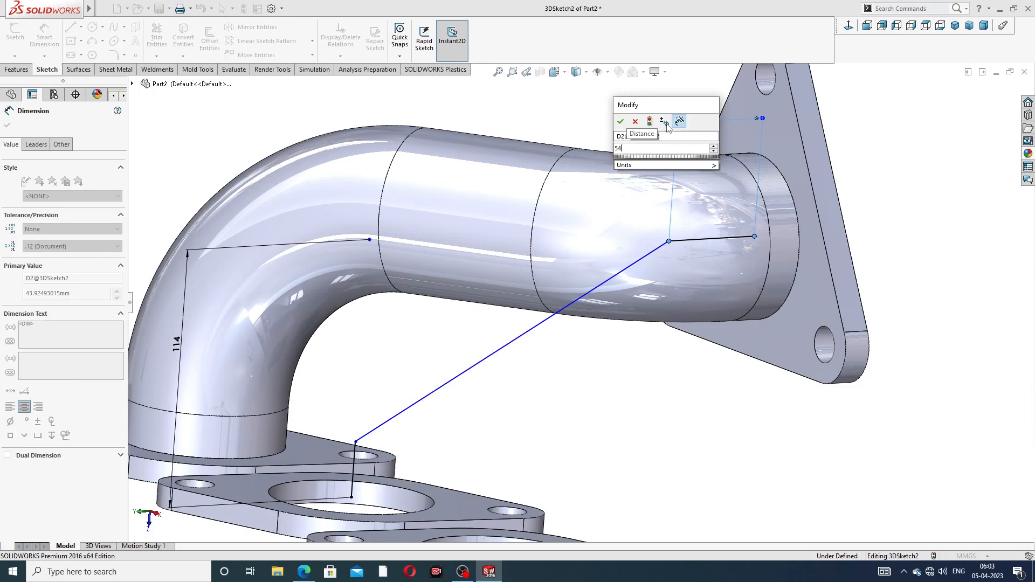
pyautogui.write('4')
pyautogui.press('Return')
pyautogui.scroll(3, 455, 393)
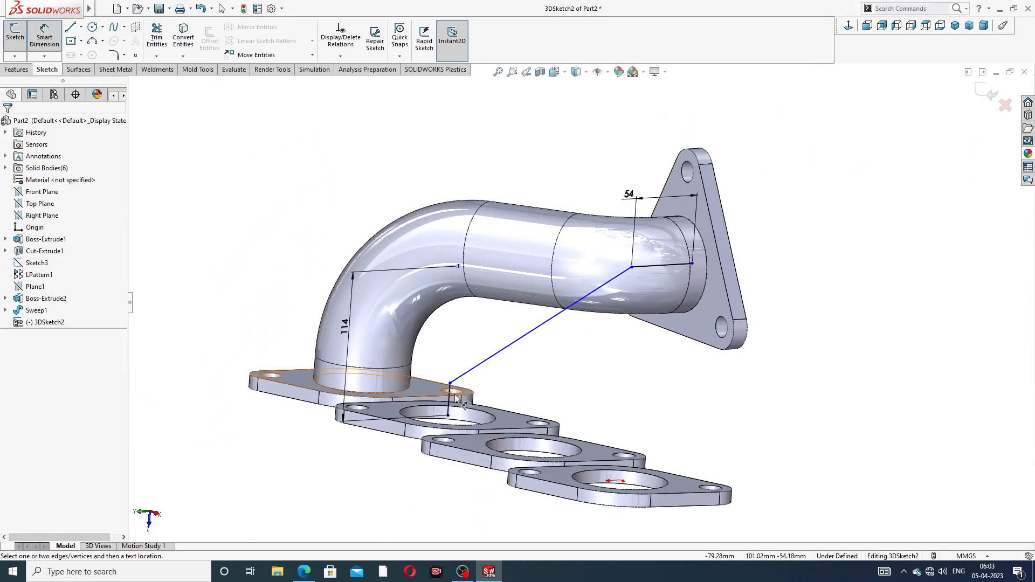
# Step: Dimension the vertical line rising from the second port's hole centre to 114 mm
pyautogui.scroll(-3, 455, 393)
pyautogui.click(478, 372)
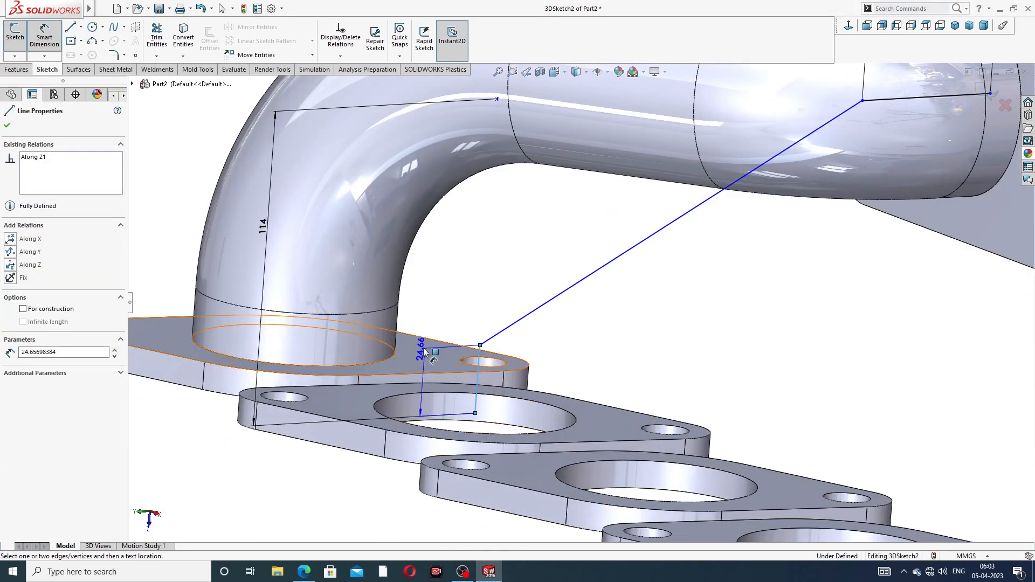
pyautogui.click(207, 413)
pyautogui.write('114')
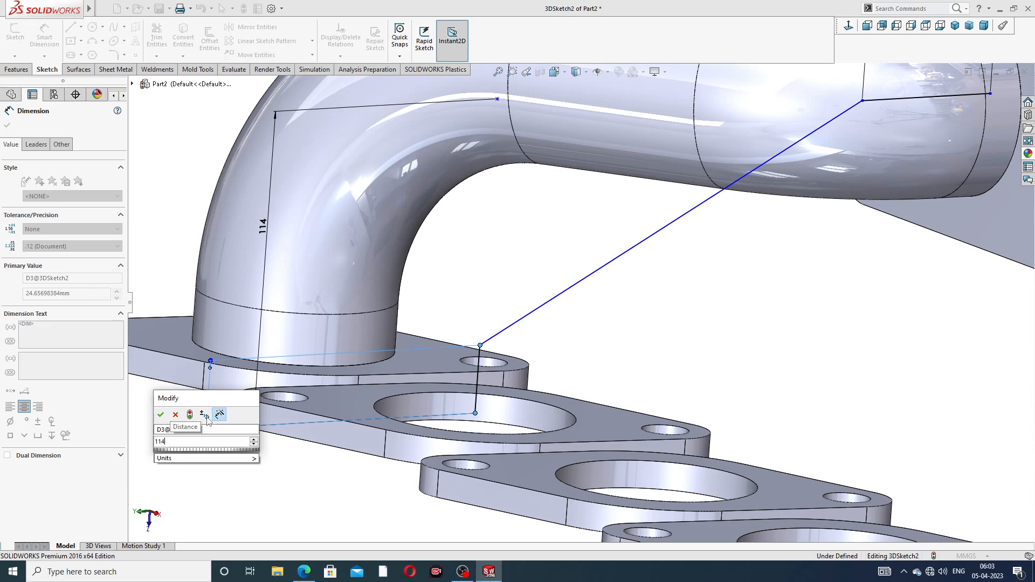
pyautogui.press('Return')
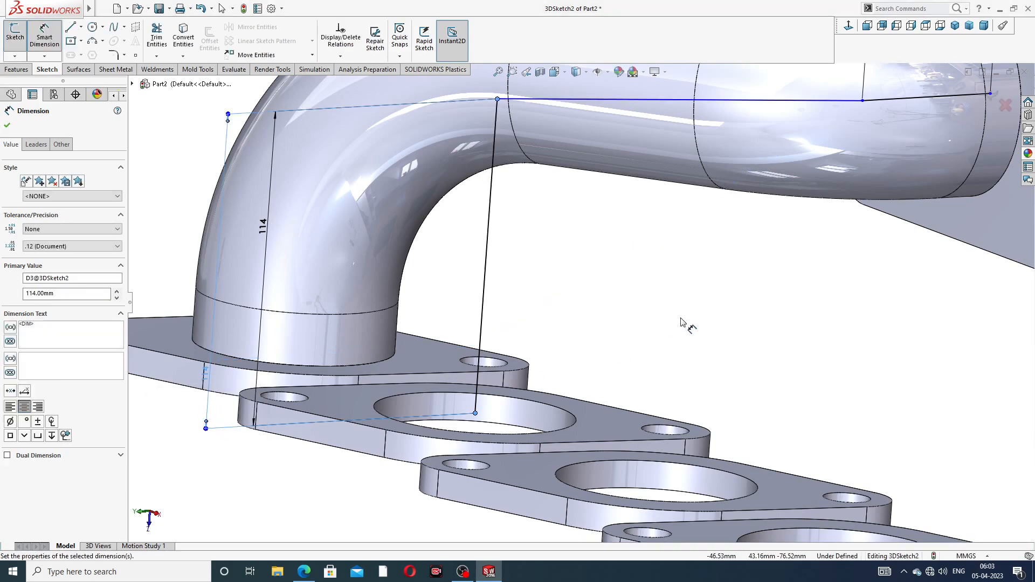
# Step: Pull the vertical line's dimension clear of the pipe and set its value to 106 mm
pyautogui.scroll(5, 357, 229)
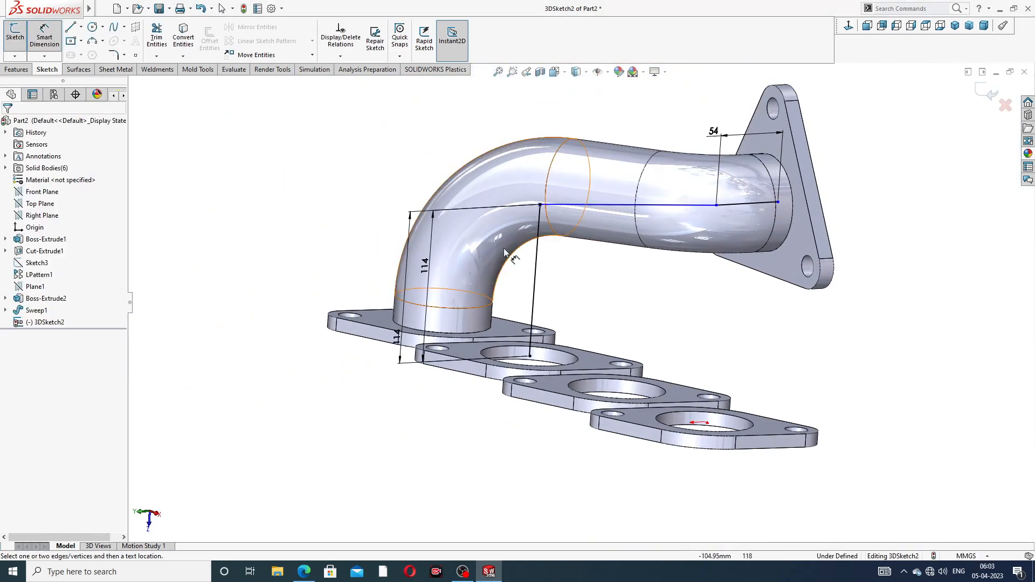
pyautogui.moveTo(394, 340); pyautogui.dragTo(290, 326)
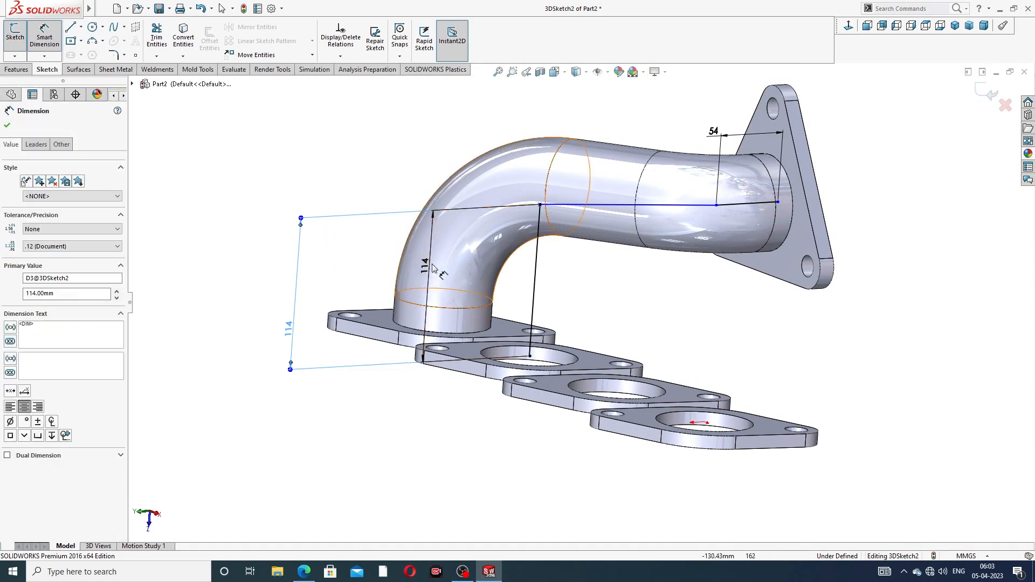
pyautogui.doubleClick(290, 326)
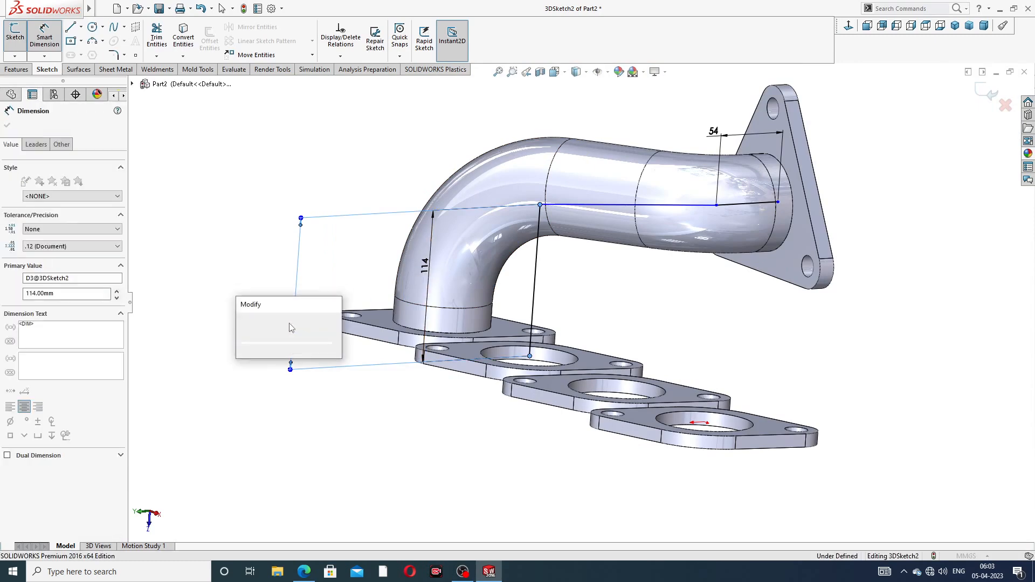
pyautogui.write('10')
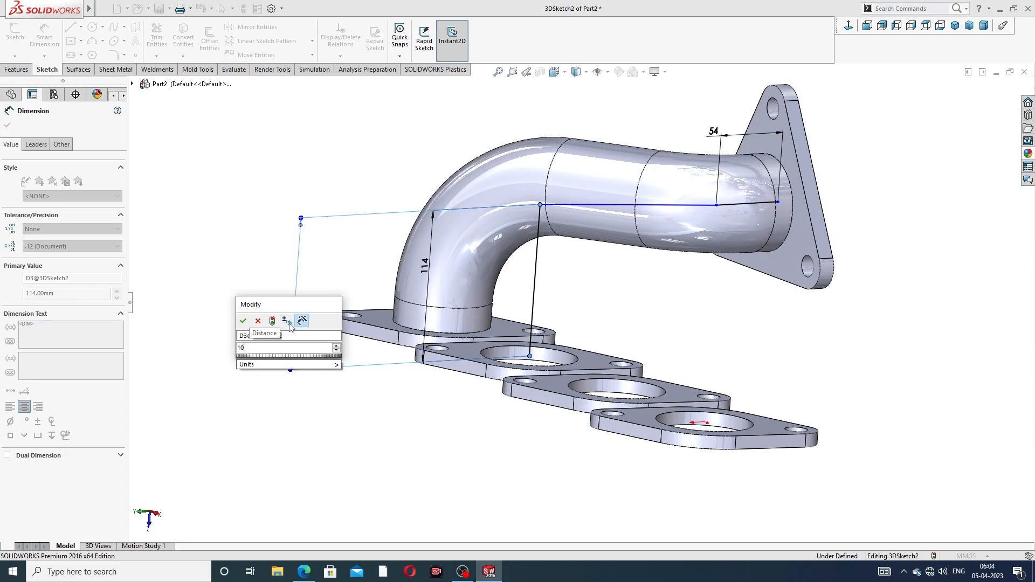
pyautogui.write('6')
pyautogui.press('Return')
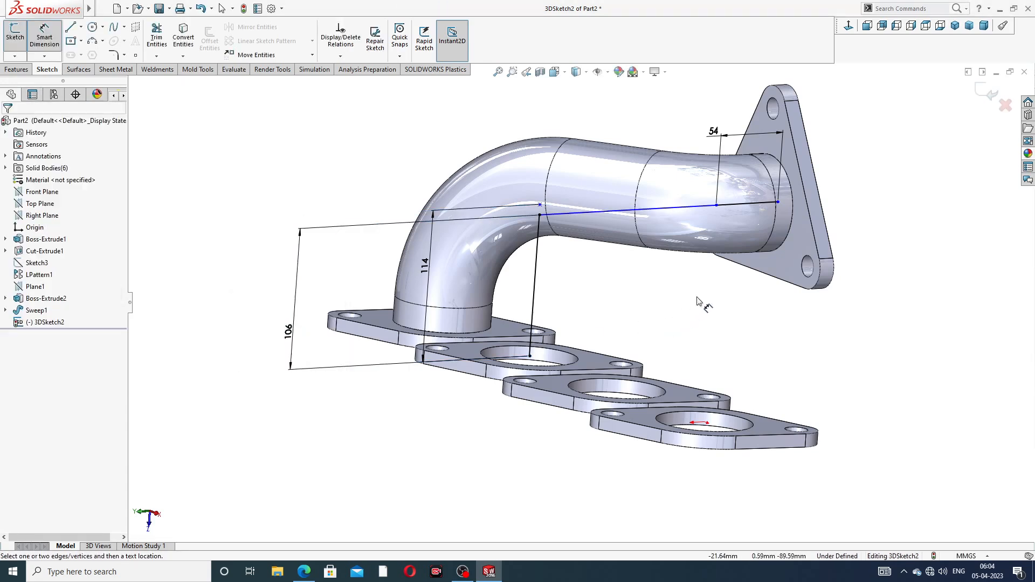
pyautogui.click(428, 266)
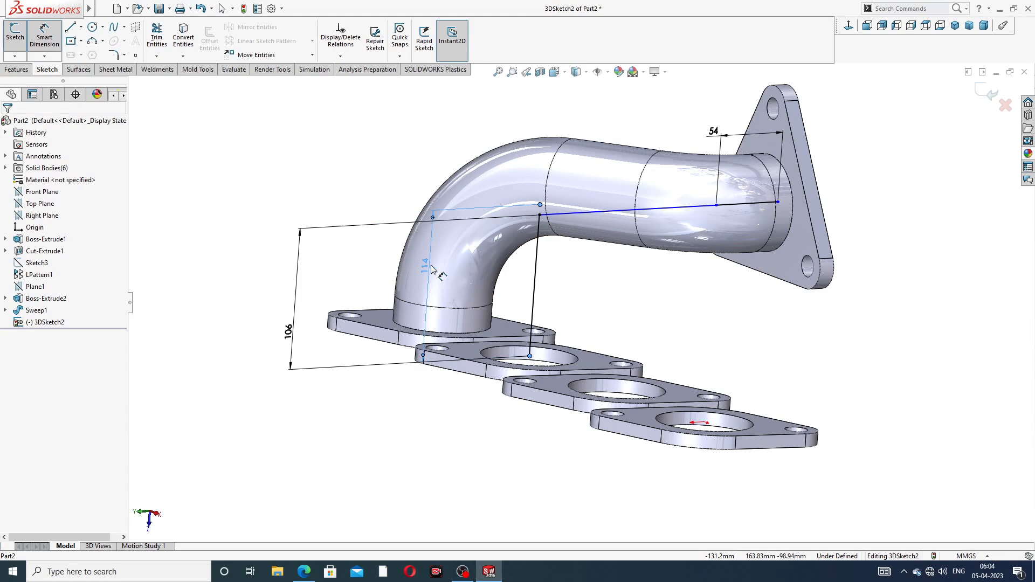
pyautogui.press('Return')
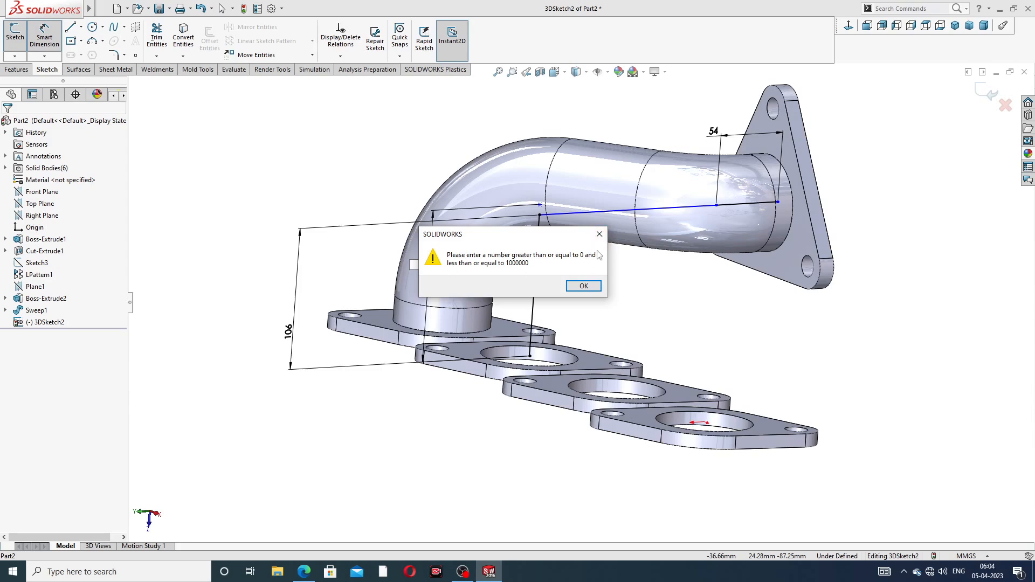
pyautogui.click(599, 234)
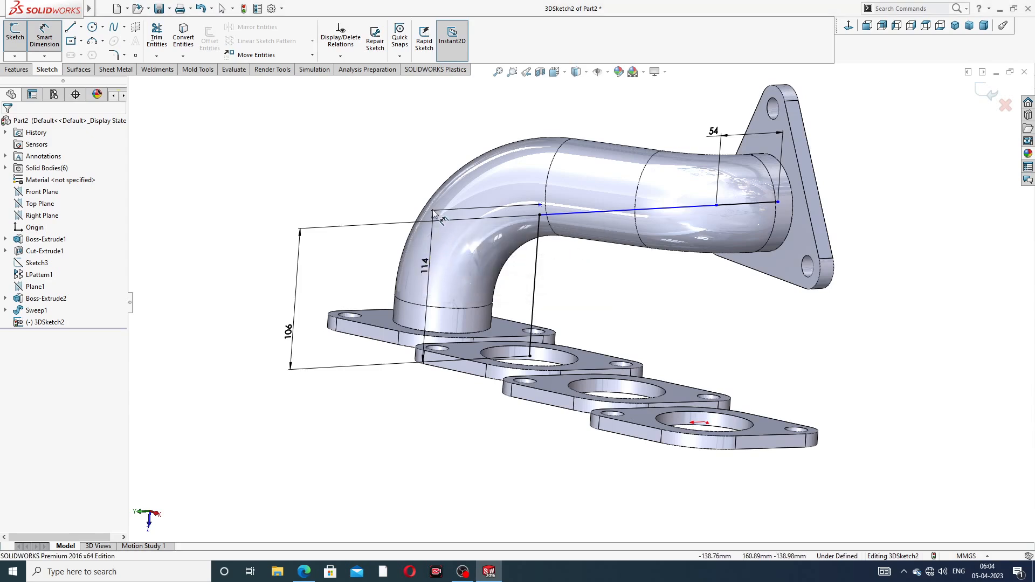
pyautogui.click(428, 257)
pyautogui.press('Return')
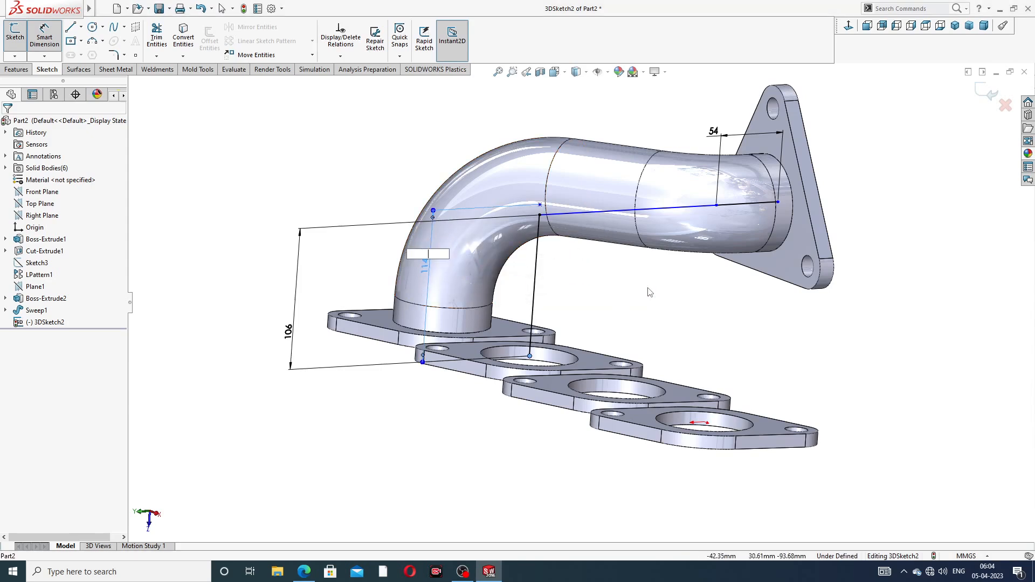
pyautogui.click(595, 287)
pyautogui.rightClick(628, 296)
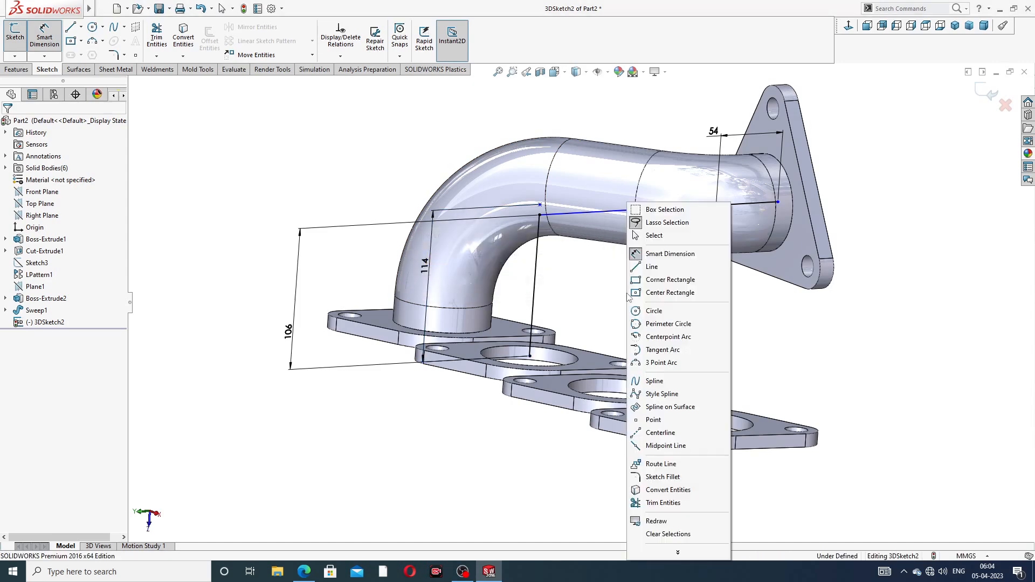
pyautogui.click(644, 235)
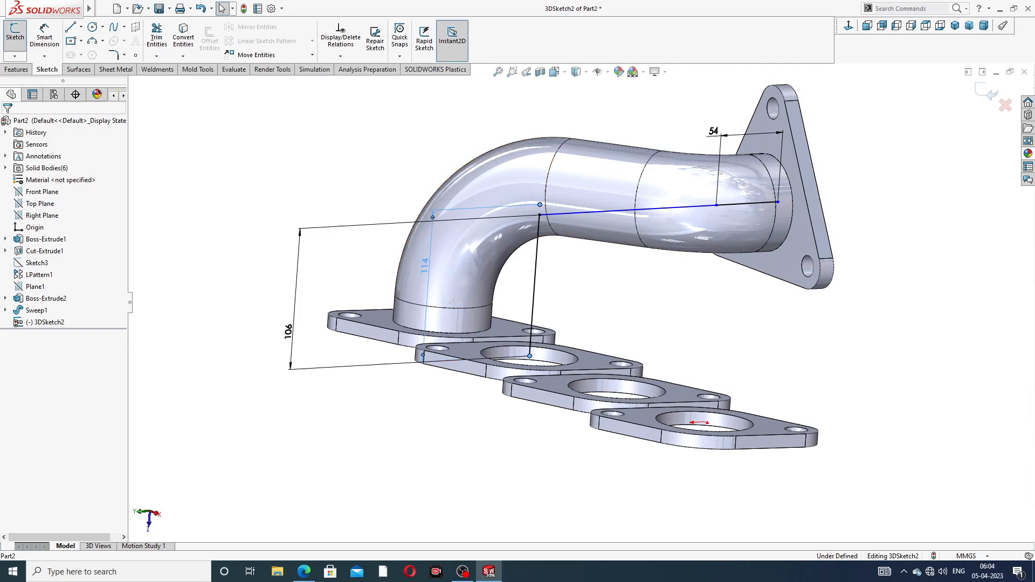
pyautogui.doubleClick(429, 264)
pyautogui.click(611, 278)
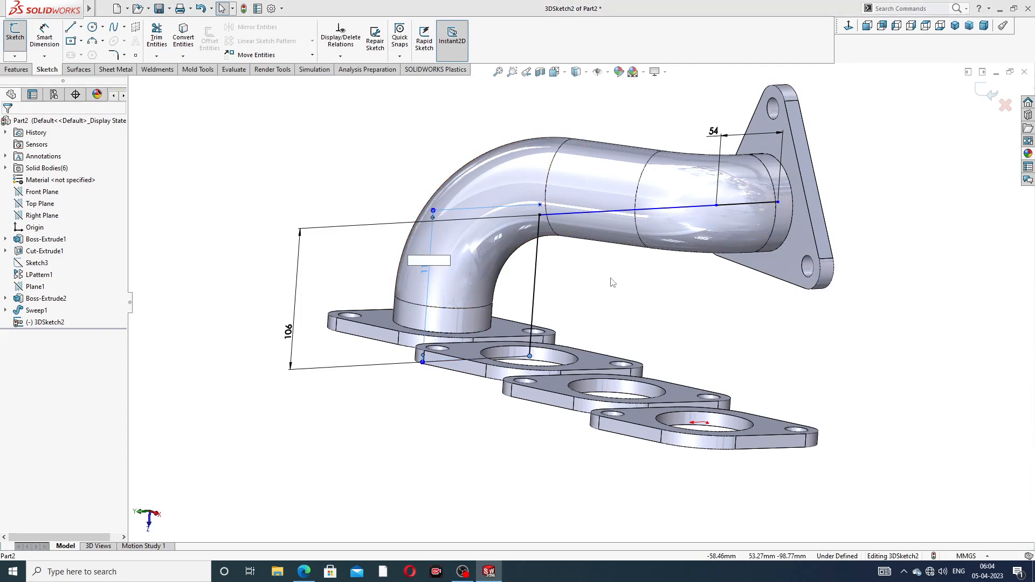
pyautogui.press('Return')
pyautogui.scroll(4, 624, 273)
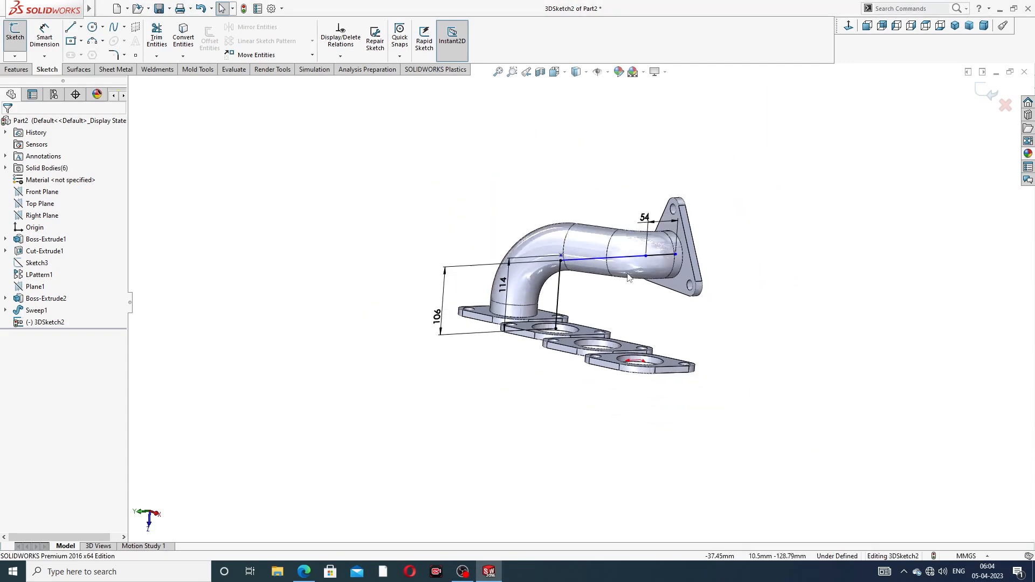
# Step: Delete the leftover 114 mm dimension and move the 106 mm dimension closer to the pipe
pyautogui.moveTo(620, 280); pyautogui.dragTo(584, 330, button='middle')
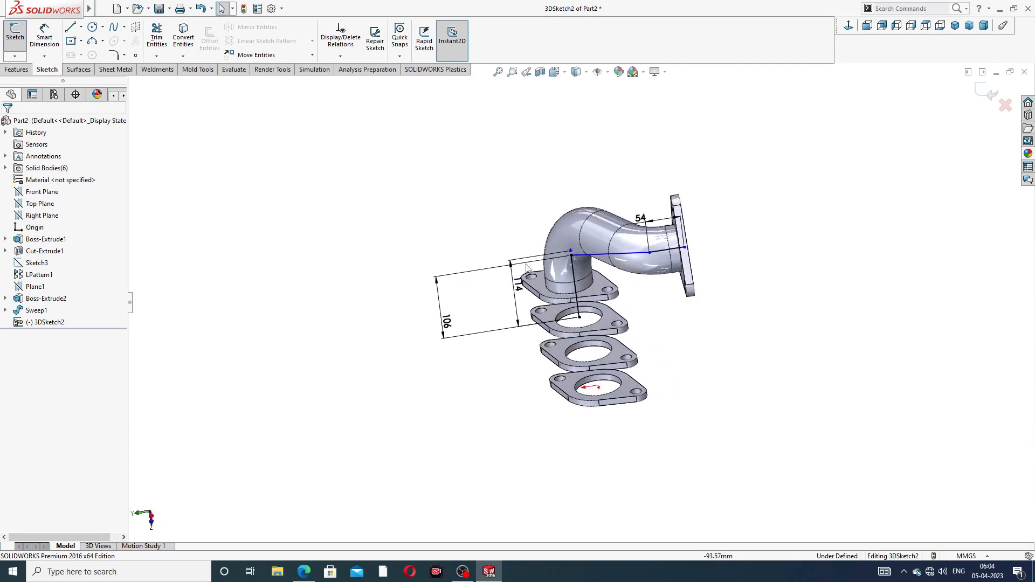
pyautogui.scroll(-3, 527, 266)
pyautogui.click(507, 273)
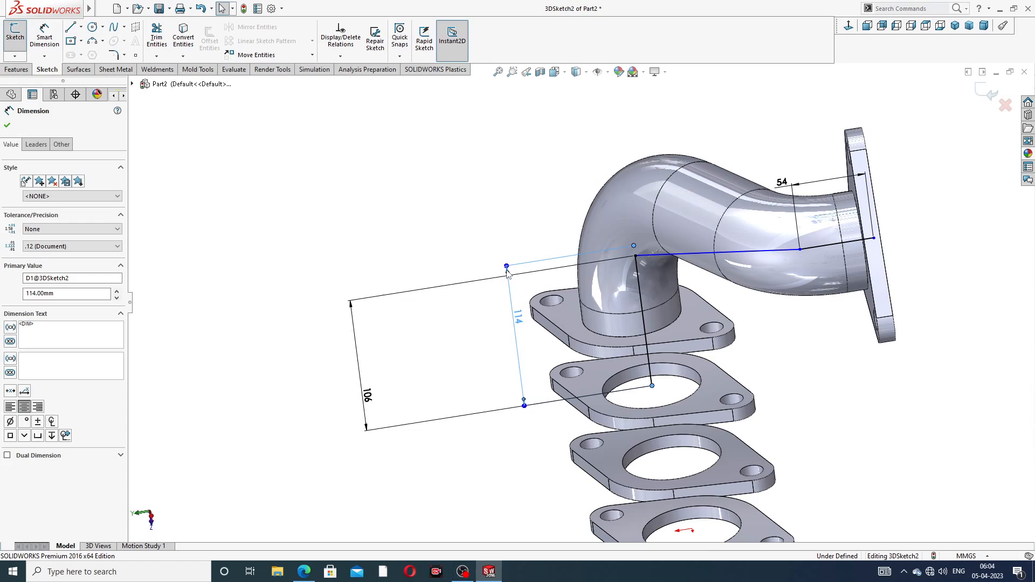
pyautogui.press('Delete')
pyautogui.scroll(-3, 637, 252)
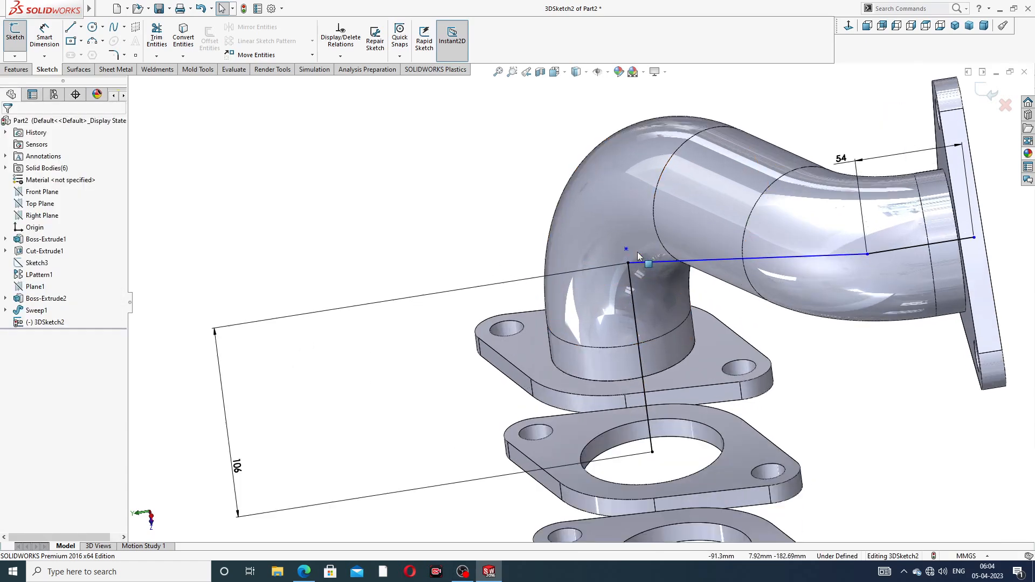
pyautogui.click(626, 263)
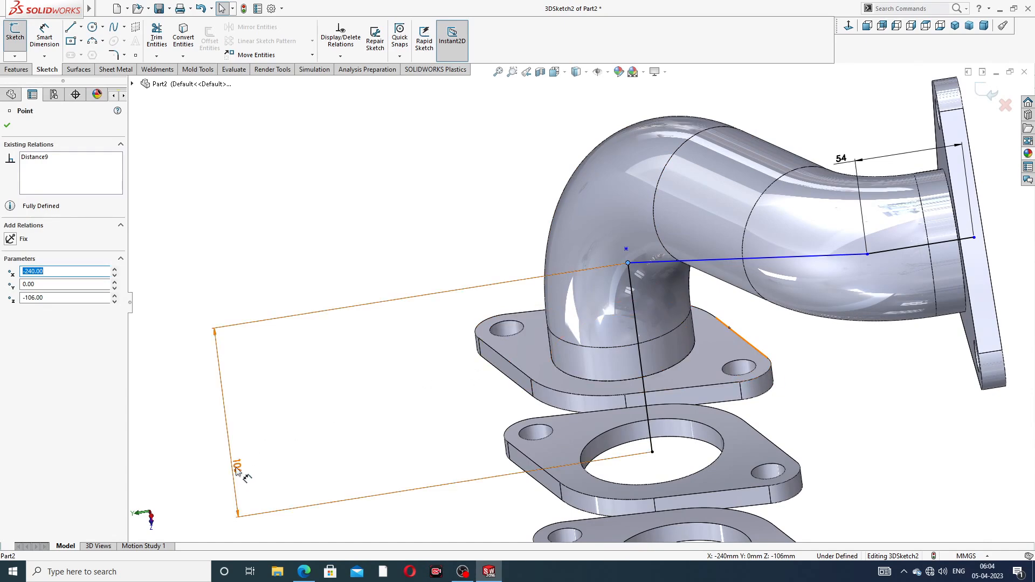
pyautogui.moveTo(237, 467); pyautogui.dragTo(364, 418)
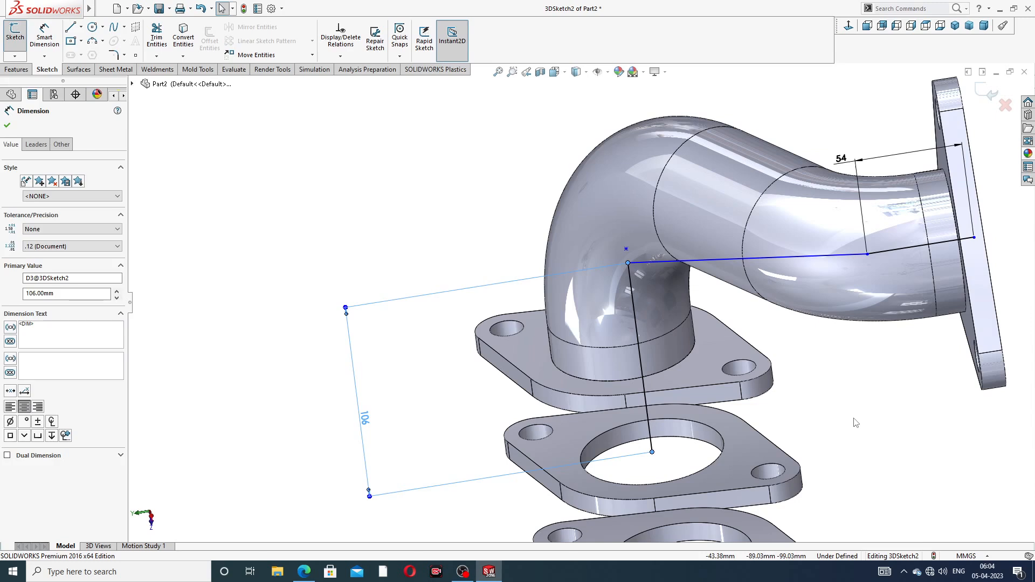
# Step: Undo the dimension move, the deletion of the leftover dimension and the vertical line's last value change
pyautogui.hotkey('ctrl', 'z')
pyautogui.hotkey('ctrl', 'z')
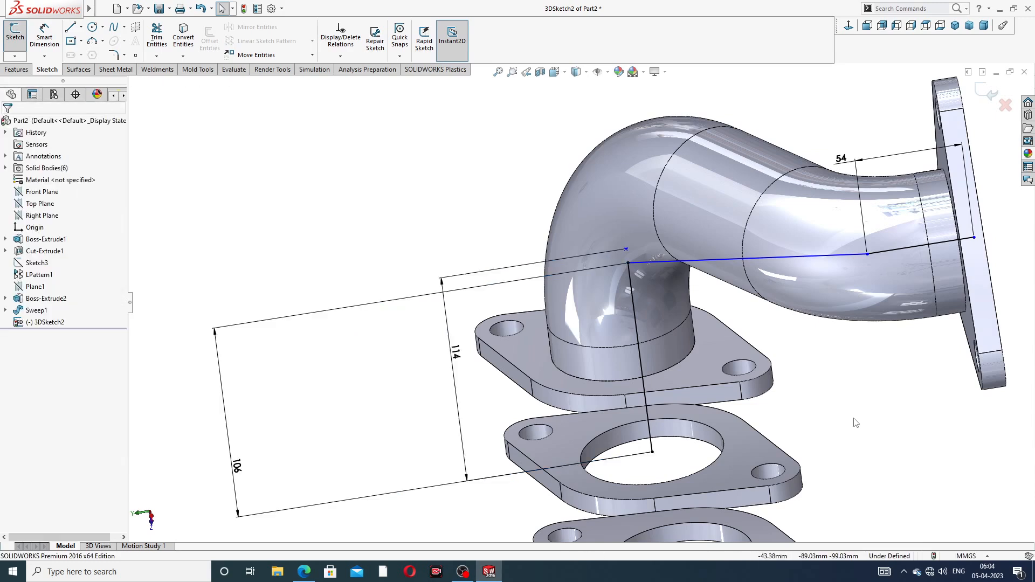
pyautogui.hotkey('ctrl', 'z')
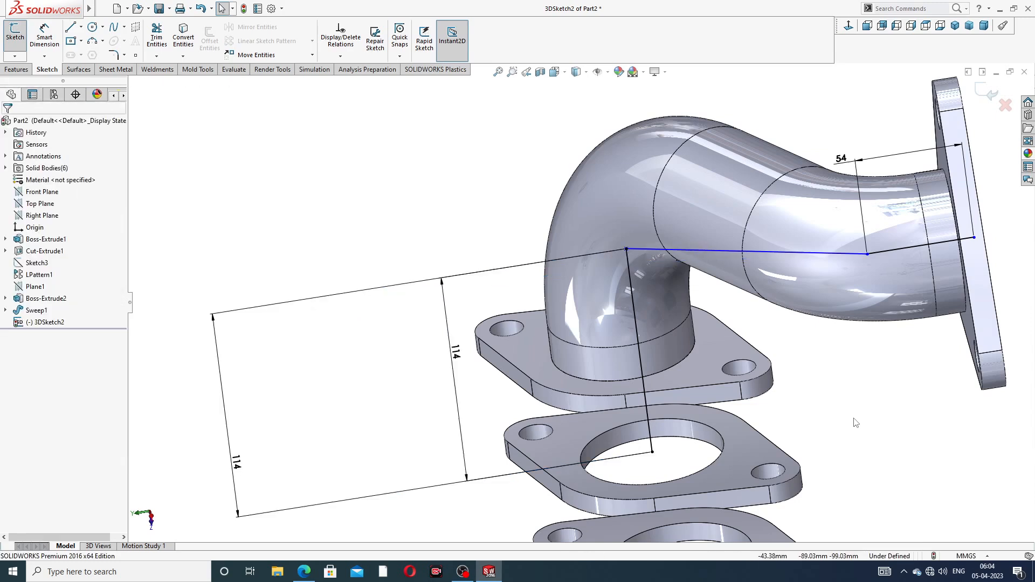
# Step: Delete both 114 mm dimensions and pull the vertical line's upper end down, away from the leftover point
pyautogui.click(445, 293)
pyautogui.press('Delete')
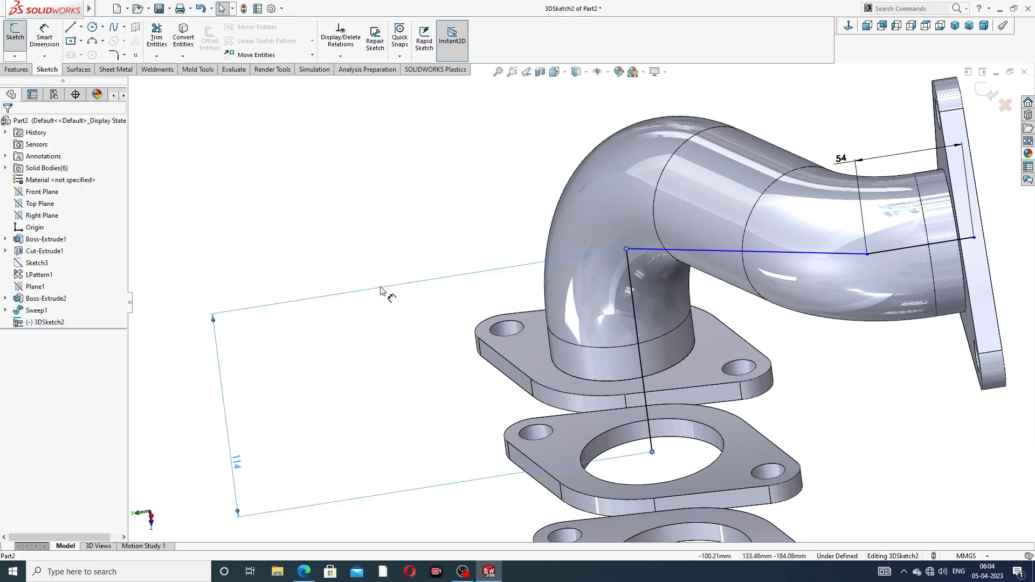
pyautogui.click(380, 289)
pyautogui.press('Delete')
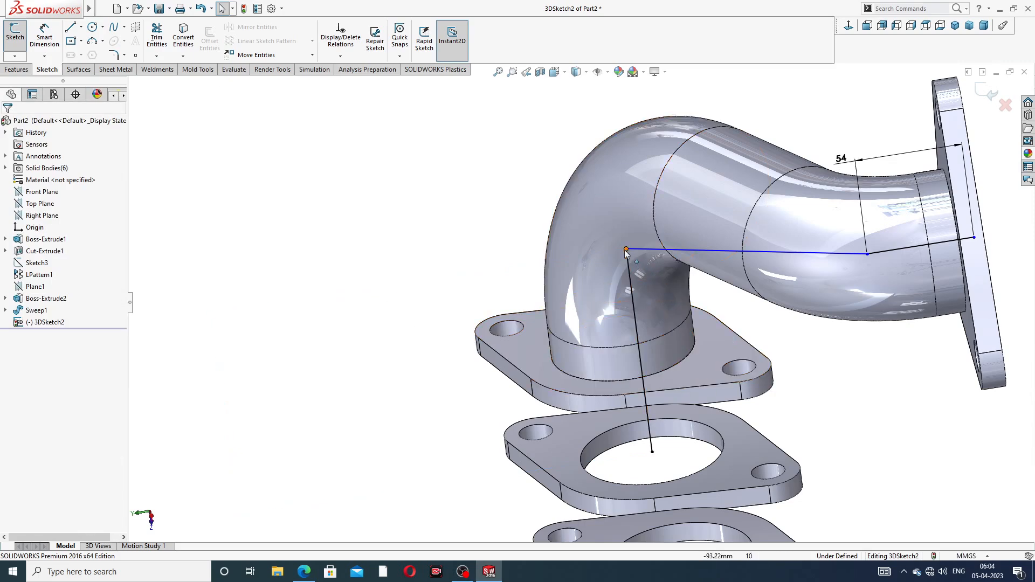
pyautogui.moveTo(625, 248); pyautogui.dragTo(637, 336)
pyautogui.click(806, 345)
pyautogui.scroll(3, 583, 295)
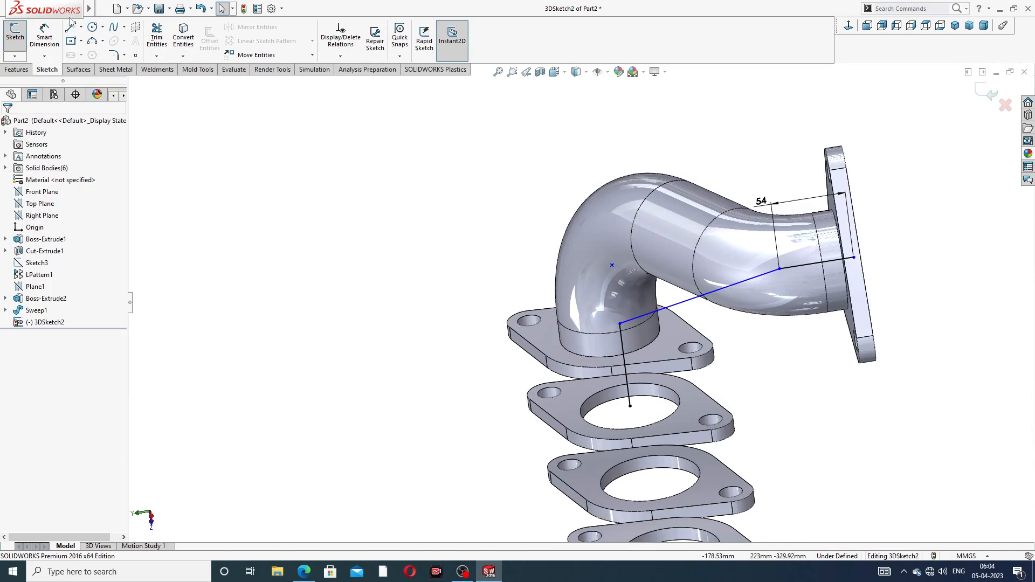
# Step: Dimension the vertical line at the second port to 106 mm and leave the dimension command
pyautogui.click(48, 39)
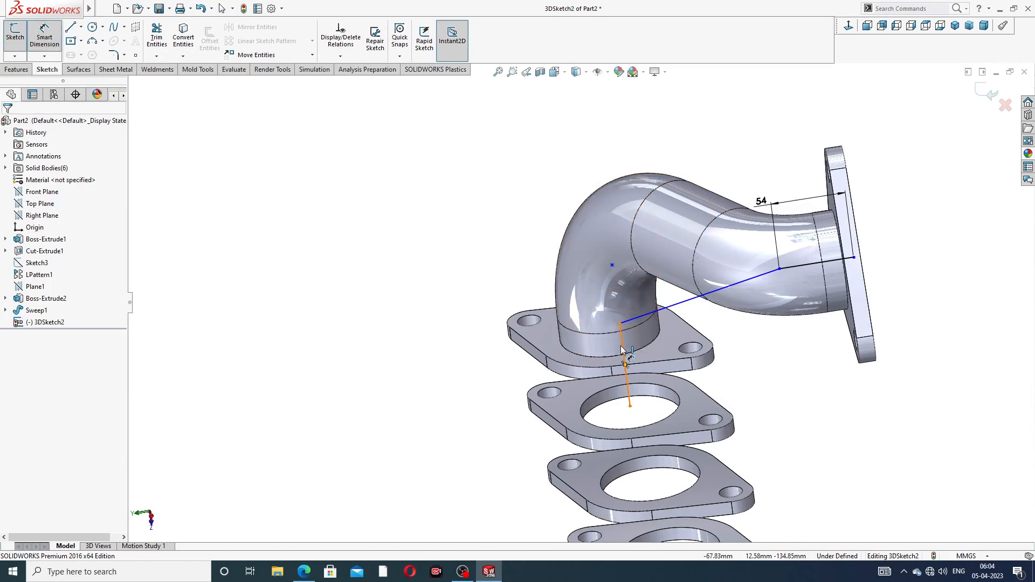
pyautogui.click(626, 377)
pyautogui.click(468, 384)
pyautogui.write('1')
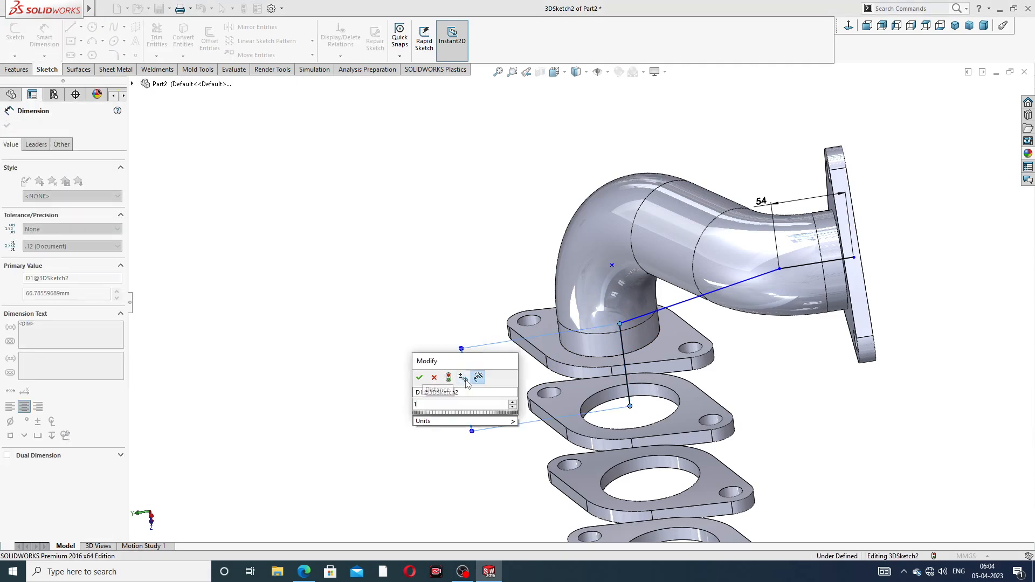
pyautogui.write('06')
pyautogui.press('Return')
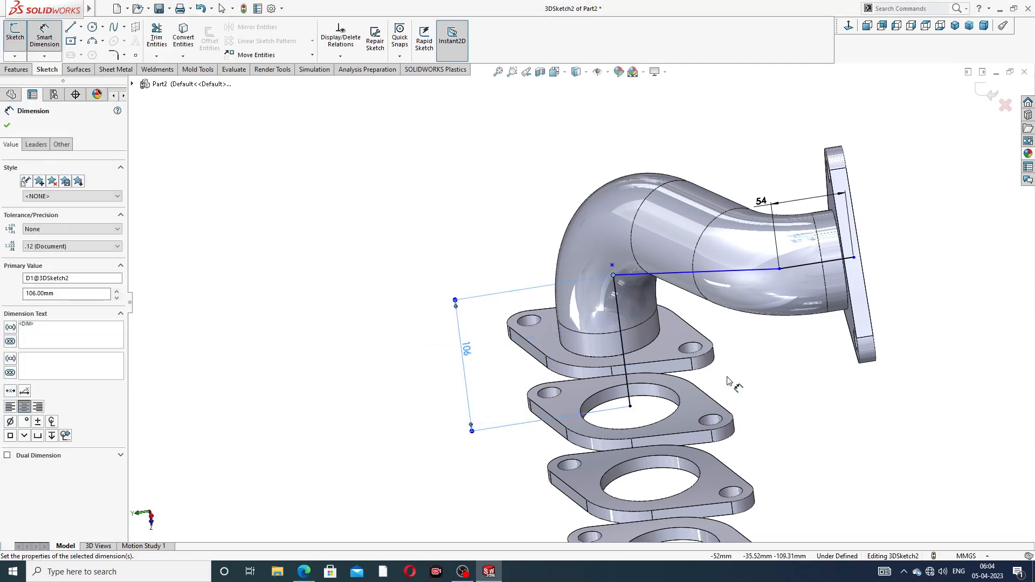
pyautogui.click(786, 358)
pyautogui.scroll(2, 789, 330)
pyautogui.moveTo(776, 289); pyautogui.dragTo(787, 208, button='middle')
pyautogui.scroll(-2, 615, 312)
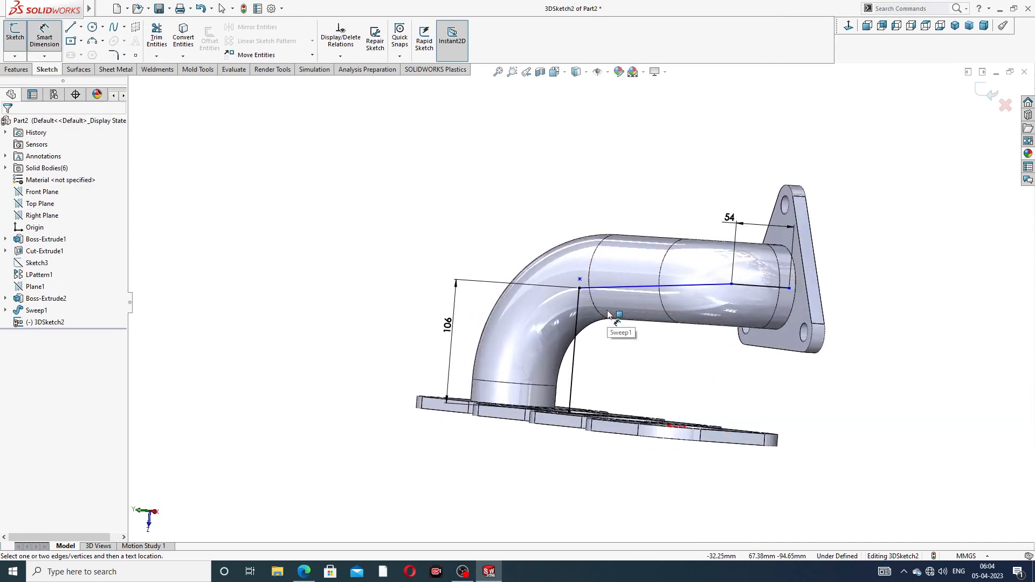
pyautogui.rightClick(866, 191)
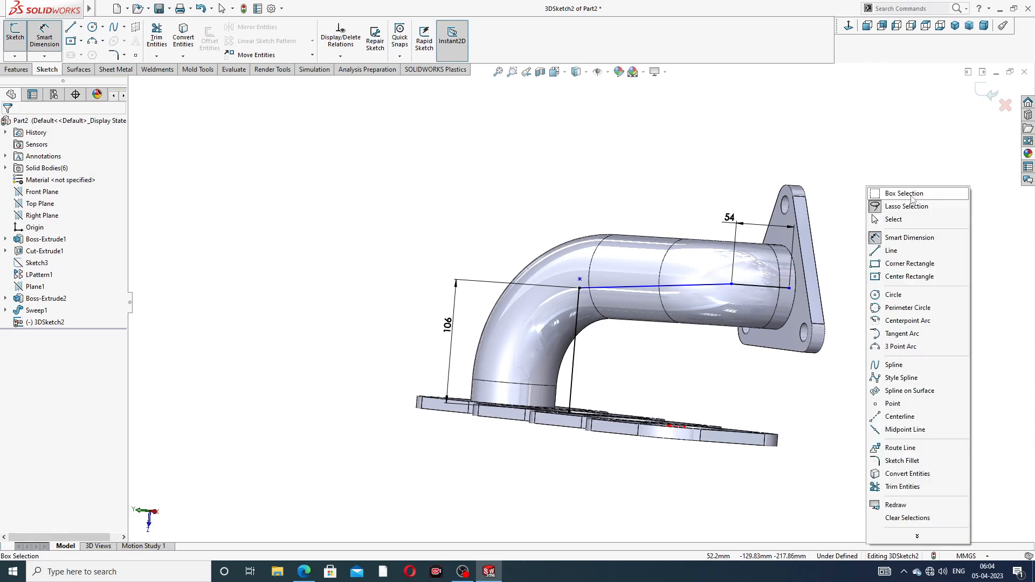
pyautogui.click(884, 219)
# Step: Pull the end of the 54 mm line at the triangular flange slightly back into the pipe
pyautogui.scroll(-3, 787, 324)
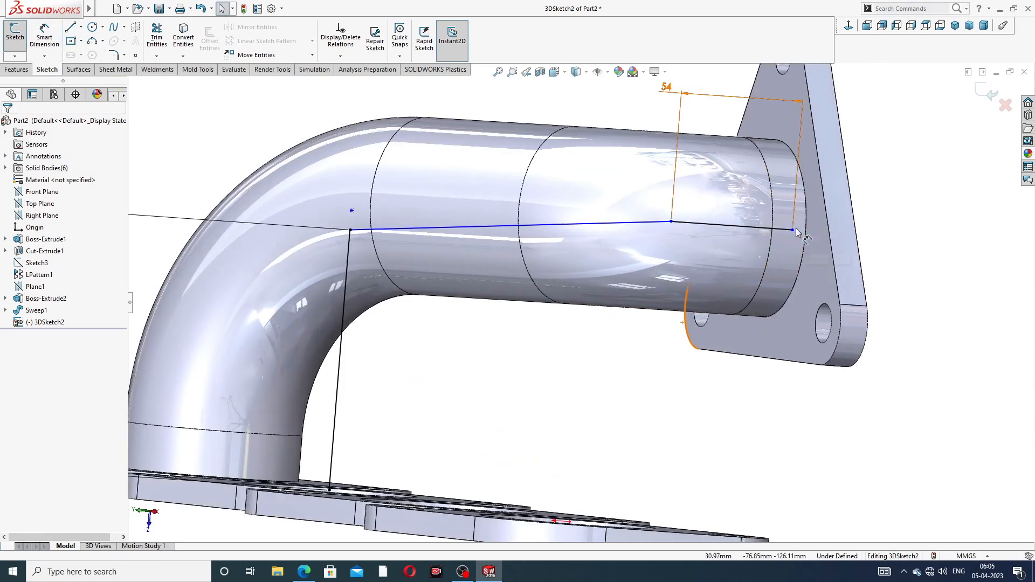
pyautogui.click(780, 229)
pyautogui.moveTo(779, 230)
pyautogui.mouseDown()
pyautogui.moveTo(760, 231)
pyautogui.moveTo(794, 229)
pyautogui.moveTo(769, 229)
pyautogui.mouseUp()
pyautogui.click(930, 222)
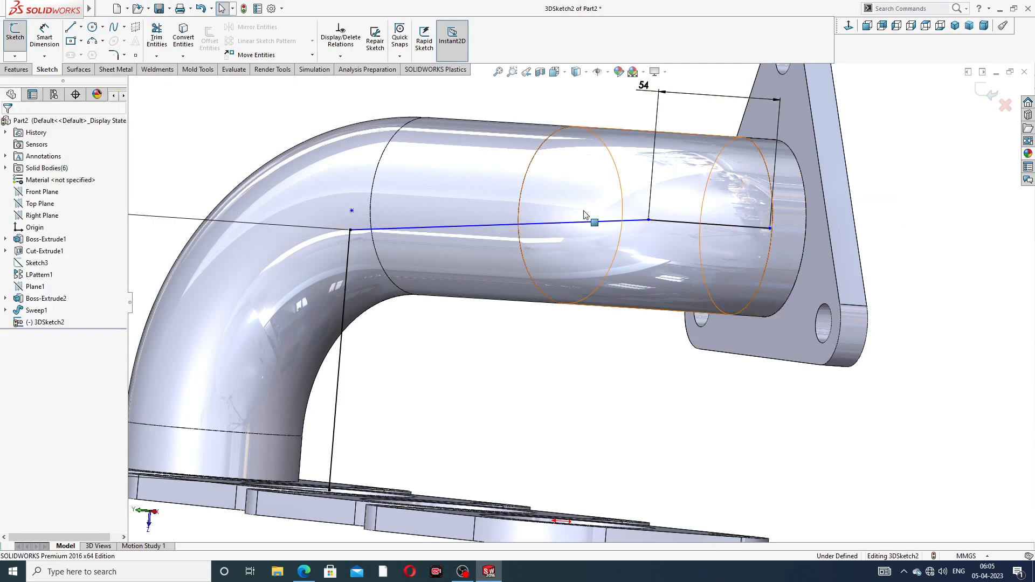
# Step: Fillet the second port's pipe path with a 68 mm radius at the 54 mm line's corner and a 98 mm radius above the port
pyautogui.scroll(3, 589, 220)
pyautogui.moveTo(589, 219); pyautogui.dragTo(437, 439, button='middle')
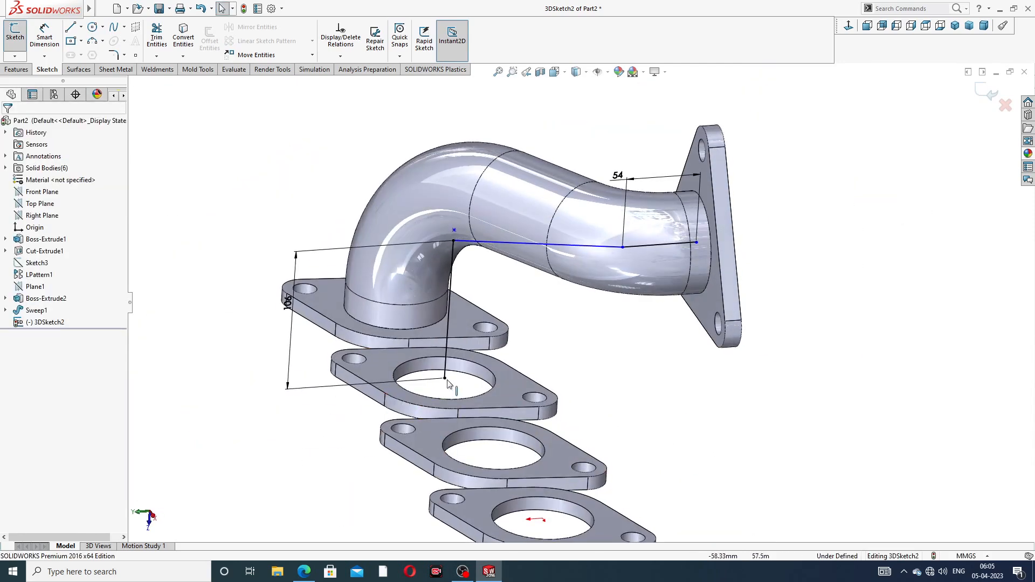
pyautogui.click(444, 379)
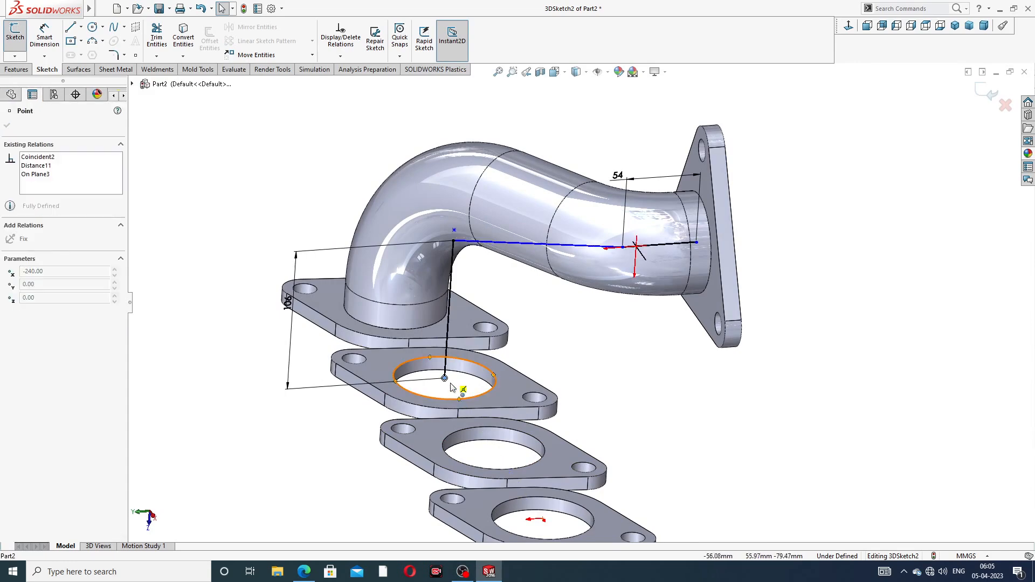
pyautogui.click(598, 361)
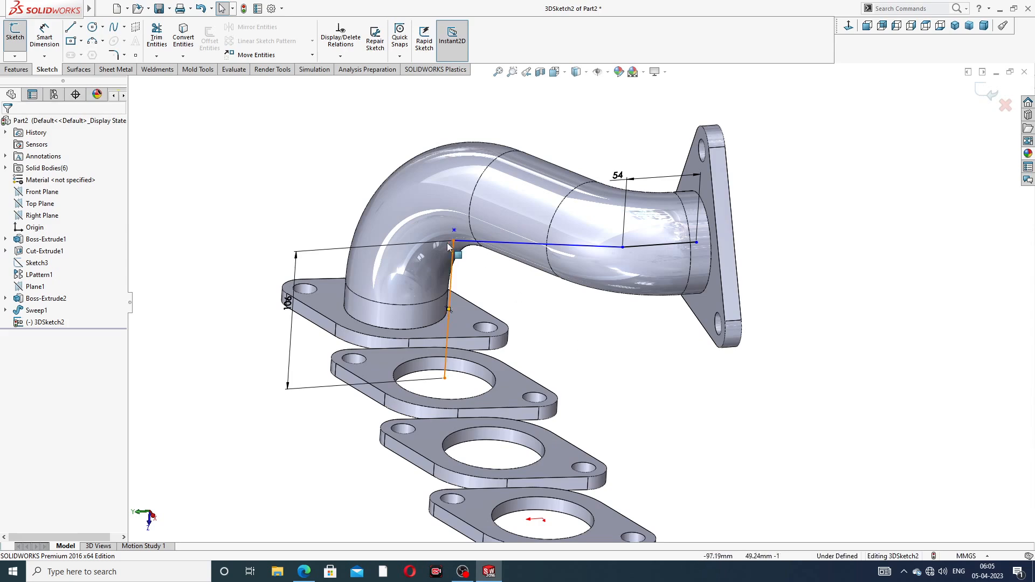
pyautogui.click(113, 54)
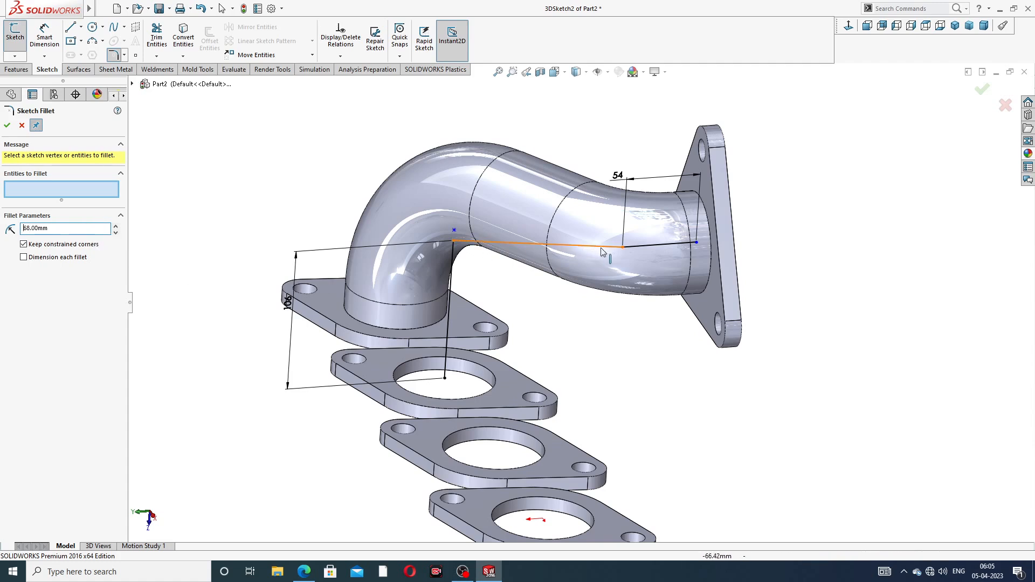
pyautogui.click(623, 247)
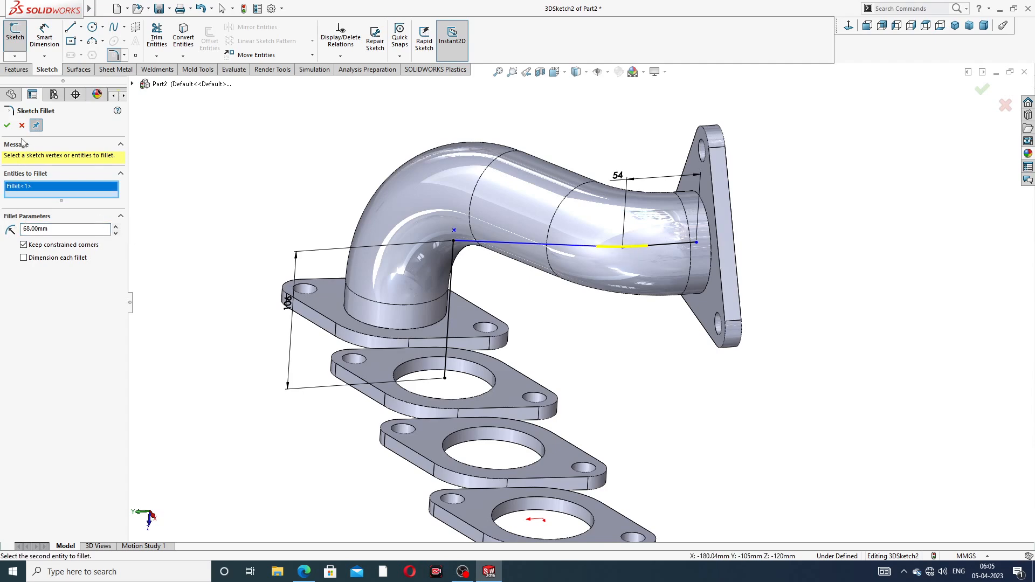
pyautogui.click(8, 126)
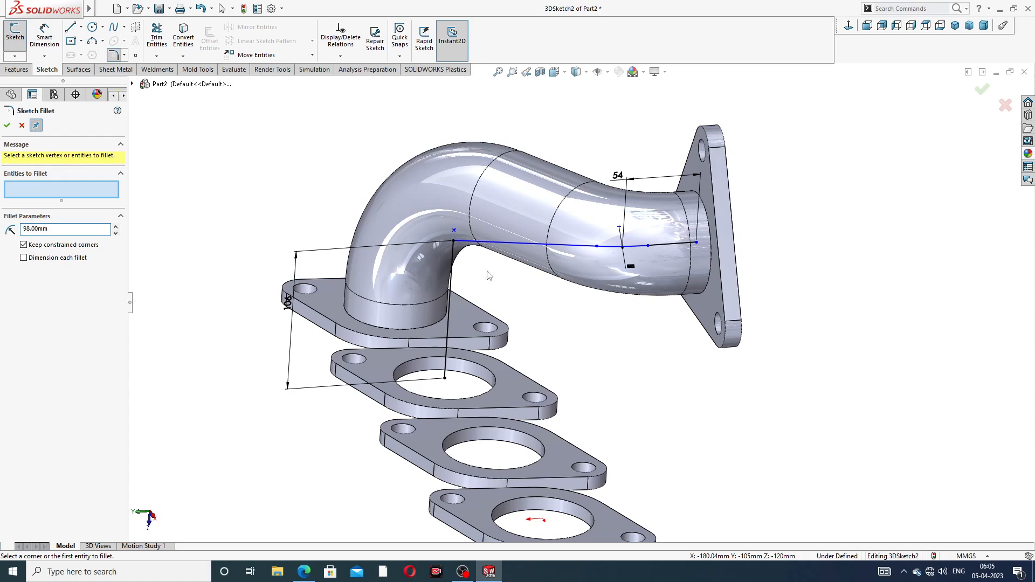
pyautogui.click(454, 241)
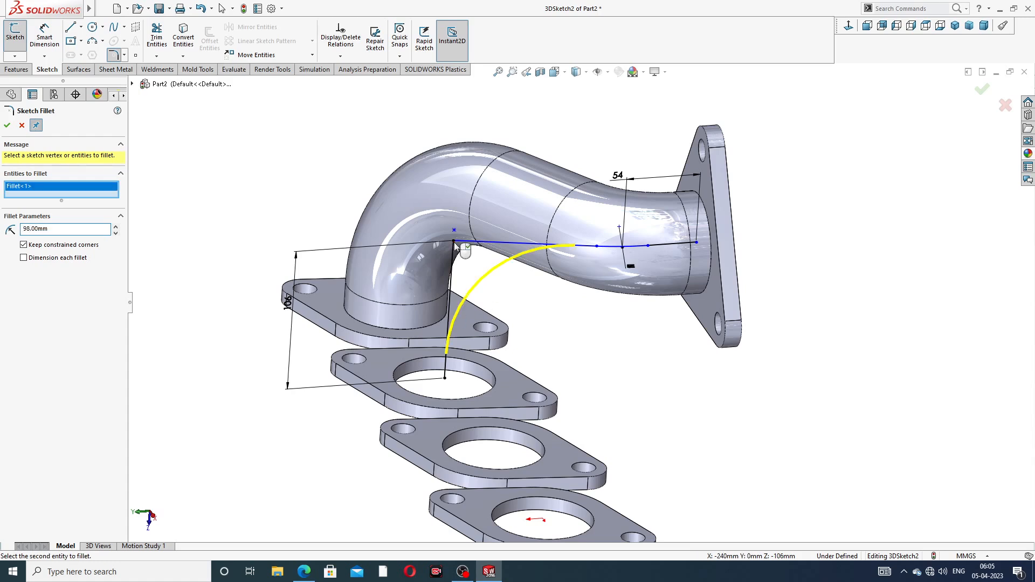
pyautogui.click(8, 127)
pyautogui.click(7, 127)
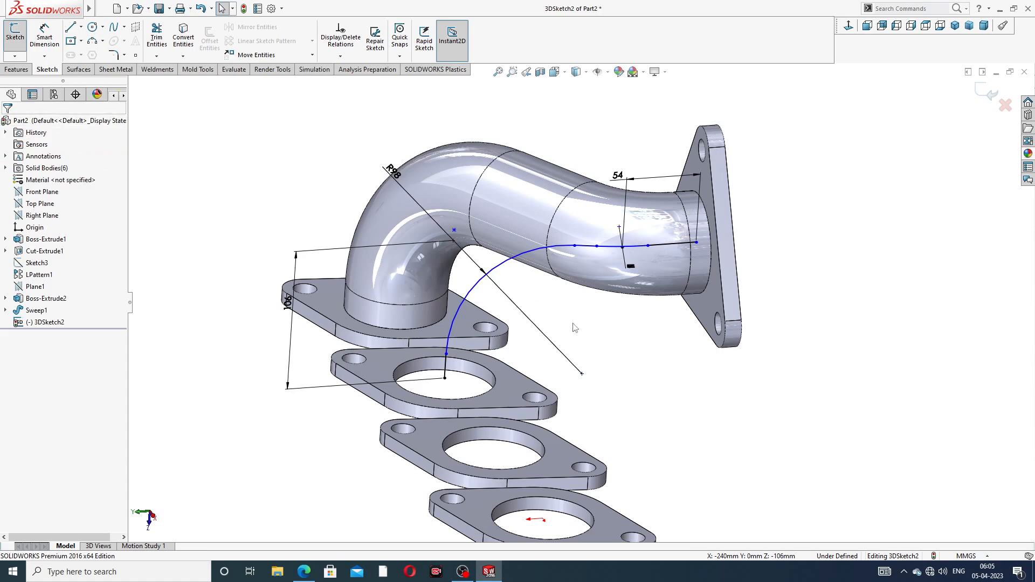
# Step: Check the second path's endpoint and its relations at the triangular flange, and close the 3D sketch
pyautogui.scroll(-2, 703, 289)
pyautogui.scroll(-3, 702, 290)
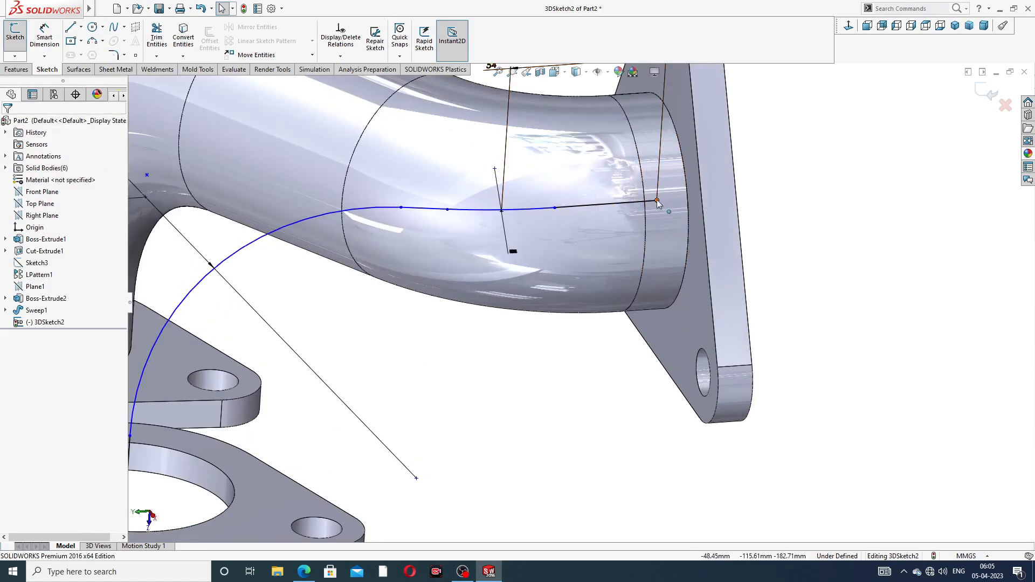
pyautogui.click(676, 201)
pyautogui.moveTo(676, 200); pyautogui.dragTo(658, 200)
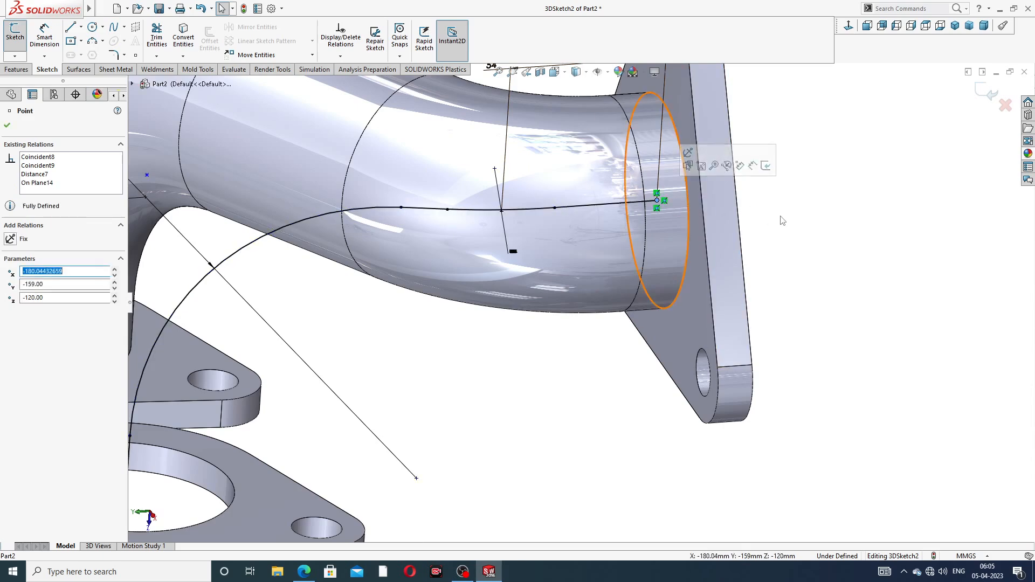
pyautogui.press('Escape')
pyautogui.scroll(4, 579, 304)
pyautogui.moveTo(535, 268); pyautogui.dragTo(561, 251, button='middle')
pyautogui.scroll(2, 757, 191)
pyautogui.moveTo(749, 205); pyautogui.dragTo(580, 264, button='middle')
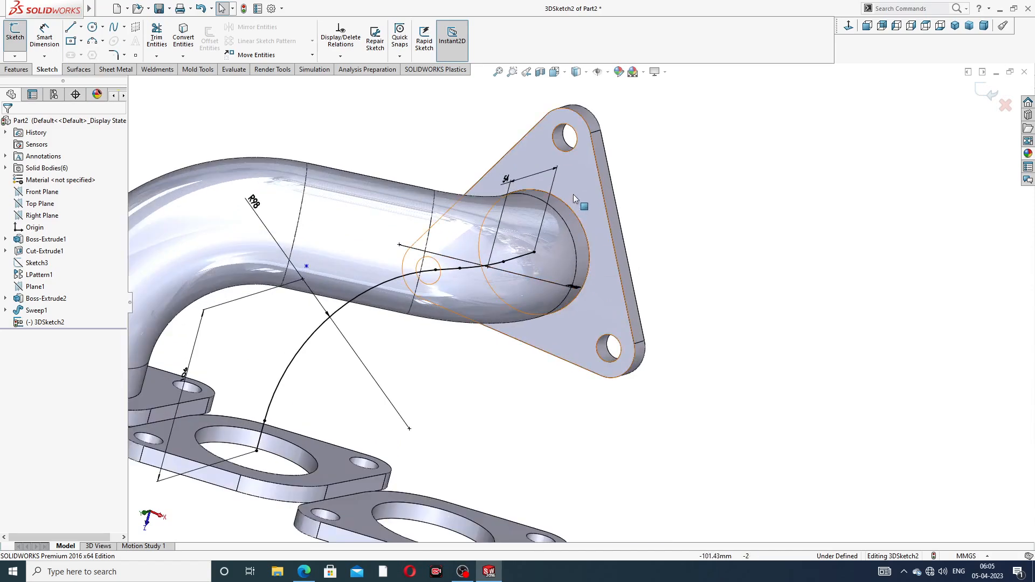
pyautogui.click(985, 92)
# Step: Sketch on the triangular flange's pipe-side face, convert its 72 mm circular opening edge into the sketch, and close the sketch
pyautogui.scroll(-3, 620, 248)
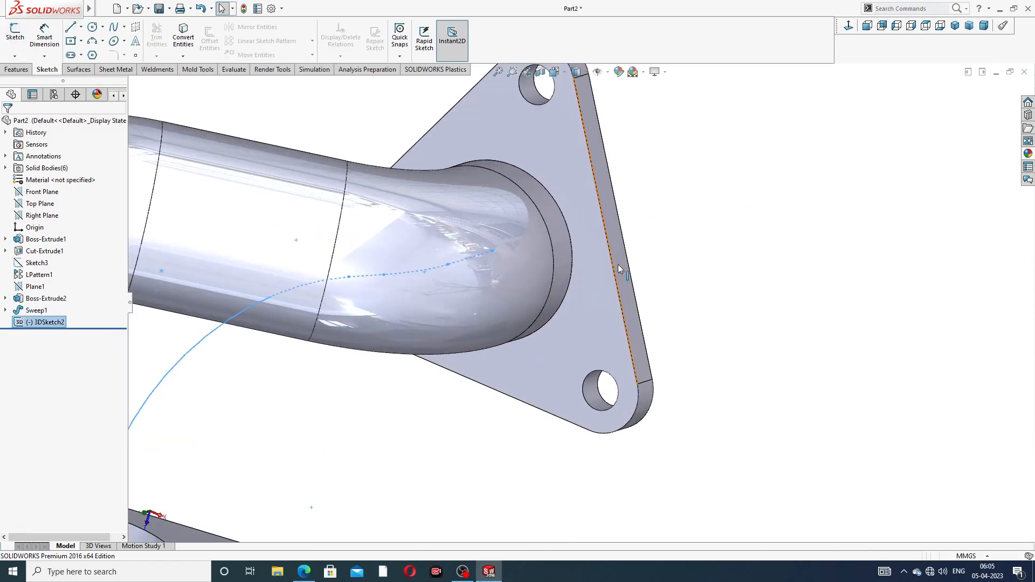
pyautogui.click(579, 219)
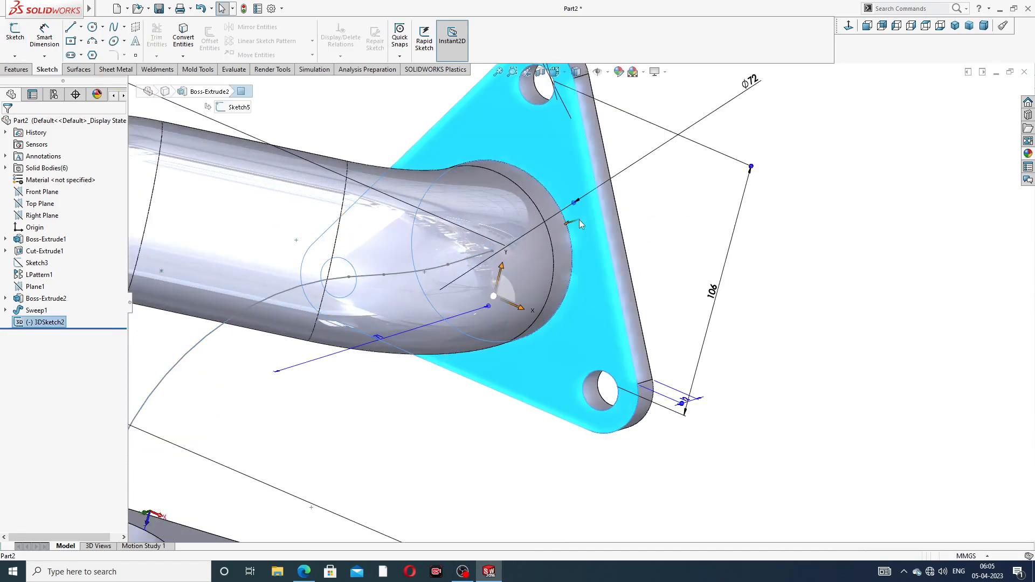
pyautogui.click(606, 185)
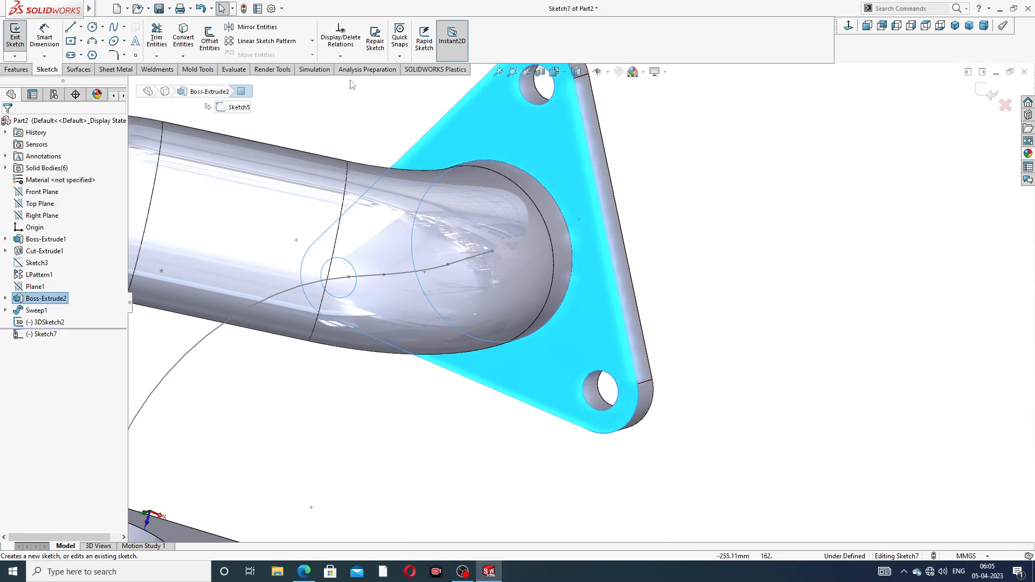
pyautogui.click(571, 245)
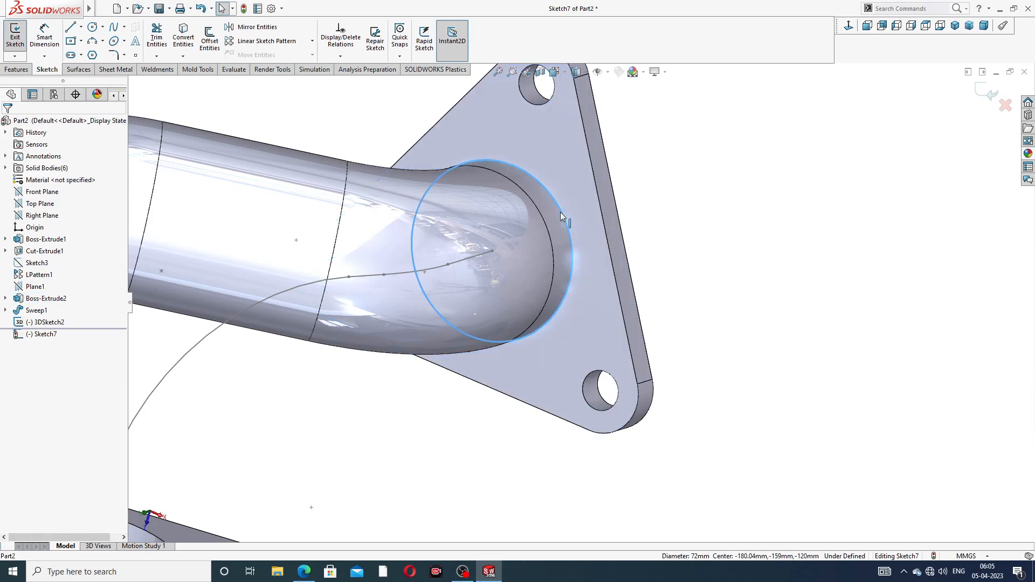
pyautogui.click(185, 39)
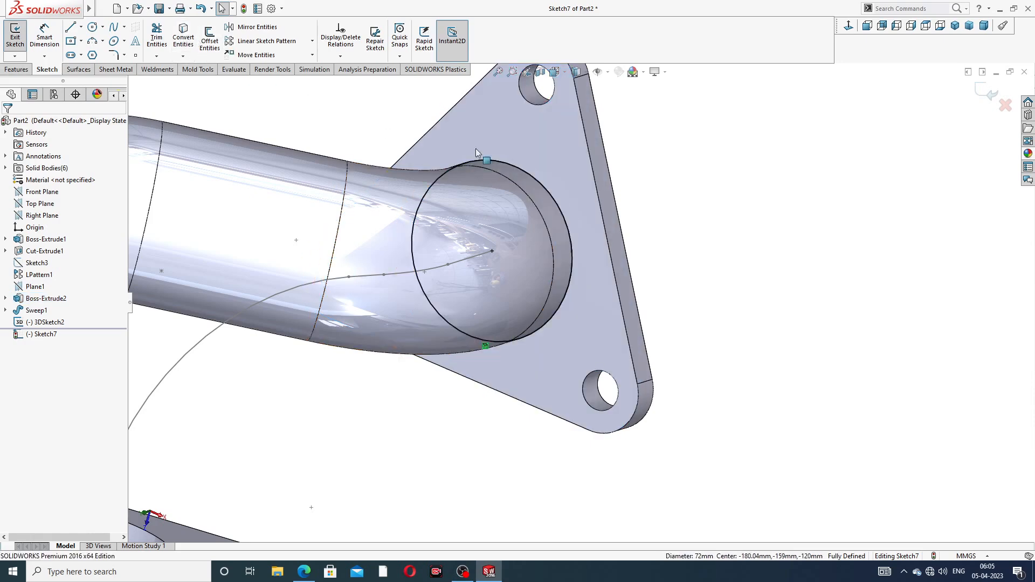
pyautogui.click(982, 102)
# Step: Sweep the 72 mm circle along the second port's filleted 3D path to form the second pipe
pyautogui.scroll(5, 552, 209)
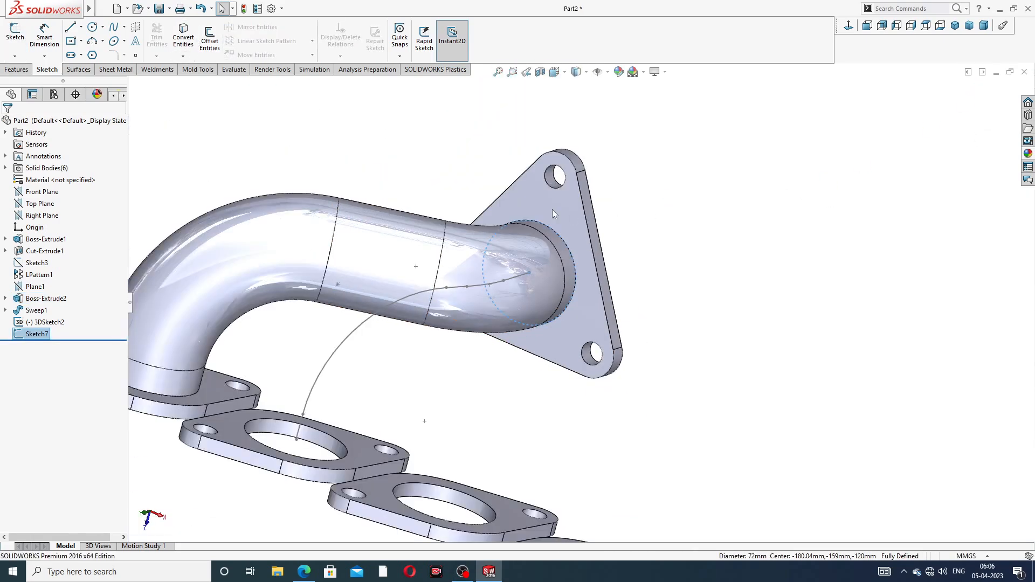
pyautogui.scroll(1, 522, 231)
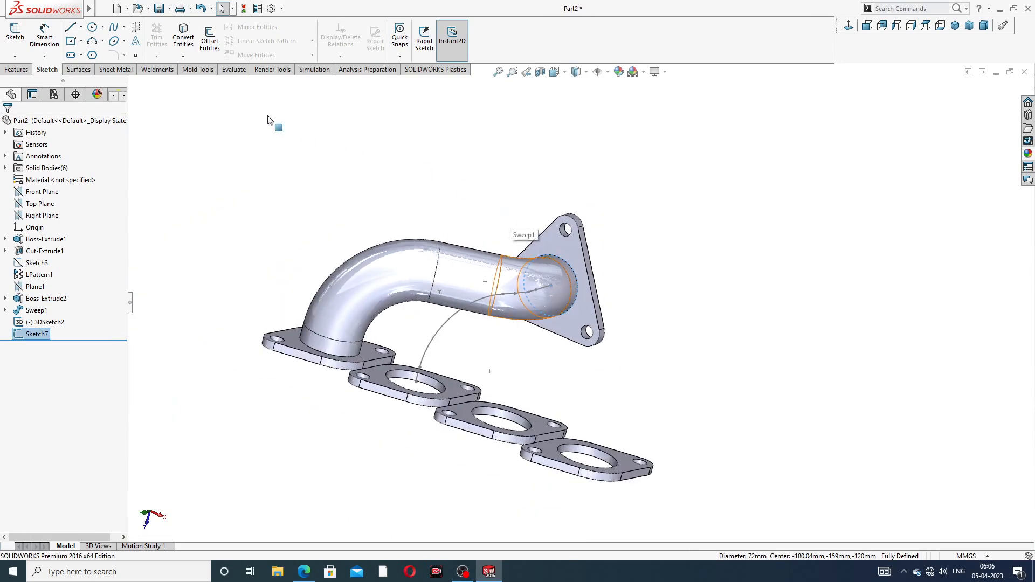
pyautogui.click(21, 69)
pyautogui.click(115, 31)
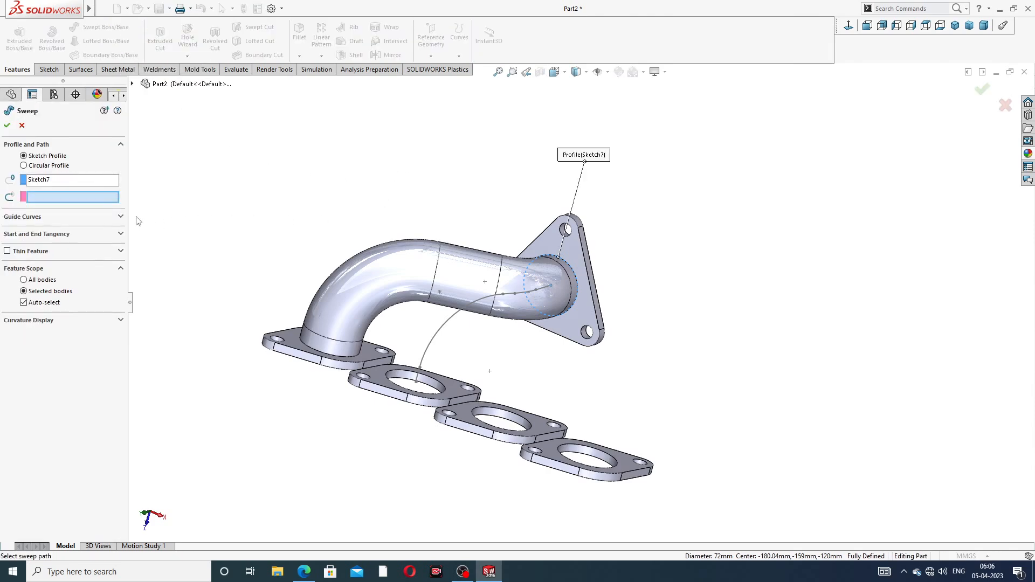
pyautogui.moveTo(547, 321); pyautogui.dragTo(468, 317, button='middle')
pyautogui.click(467, 312)
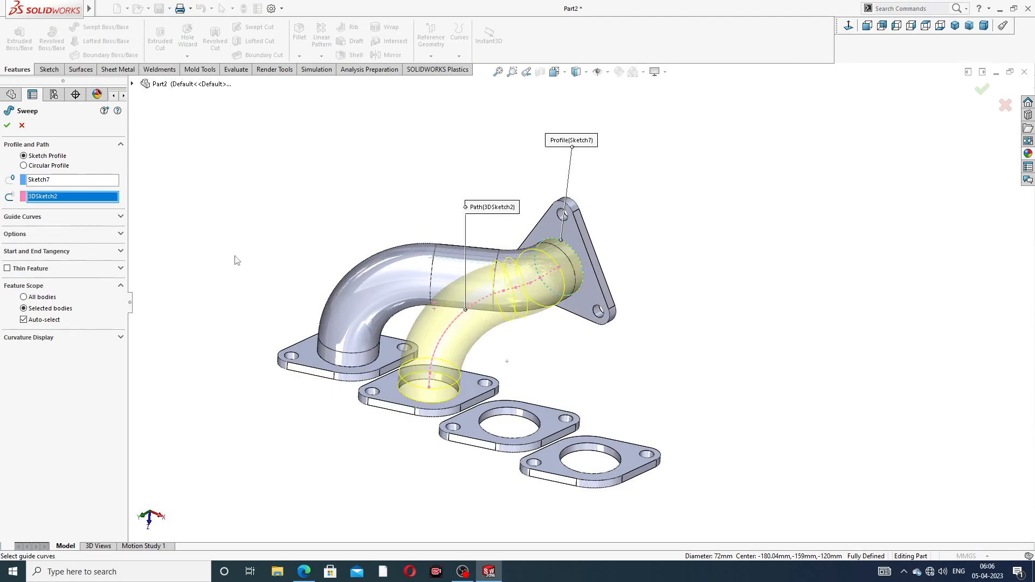
pyautogui.click(7, 125)
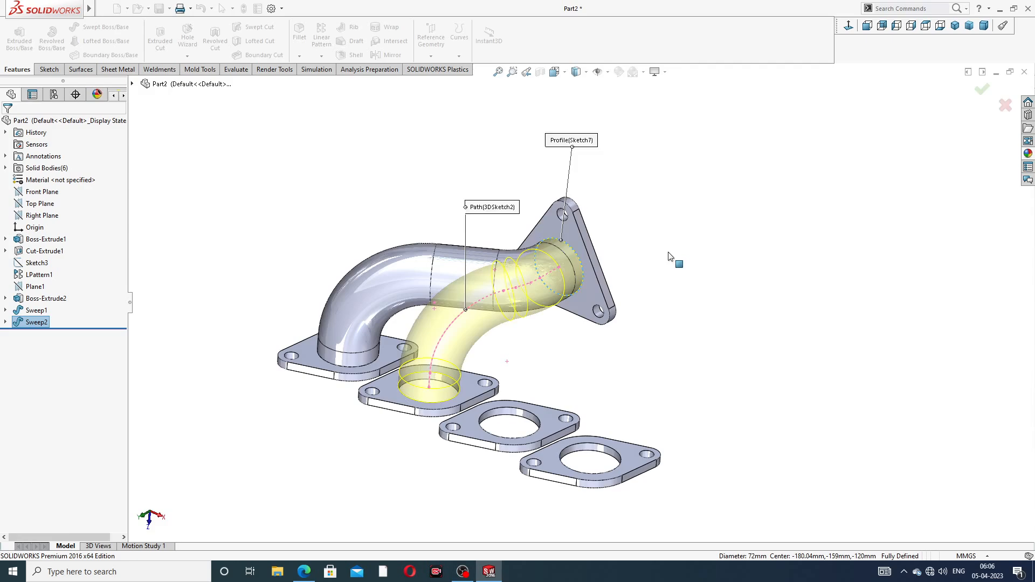
pyautogui.moveTo(666, 243); pyautogui.dragTo(687, 275, button='middle')
pyautogui.click(687, 275)
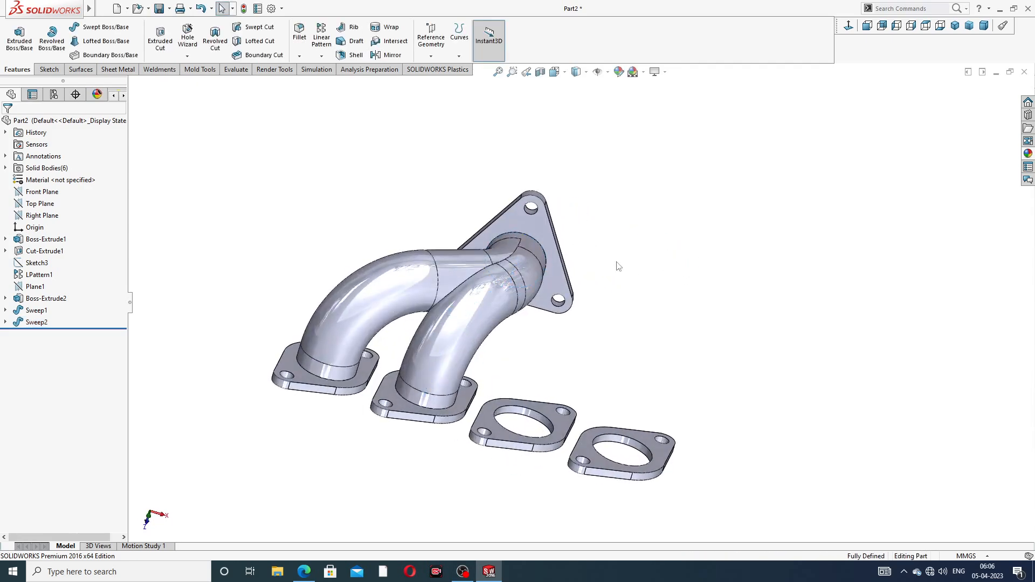
# Step: Start a new 3D sketch and draw a line about 178.7 mm straight down in the YZ plane from the triangular flange's opening centre
pyautogui.moveTo(610, 278); pyautogui.dragTo(421, 236, button='middle')
pyautogui.click(49, 69)
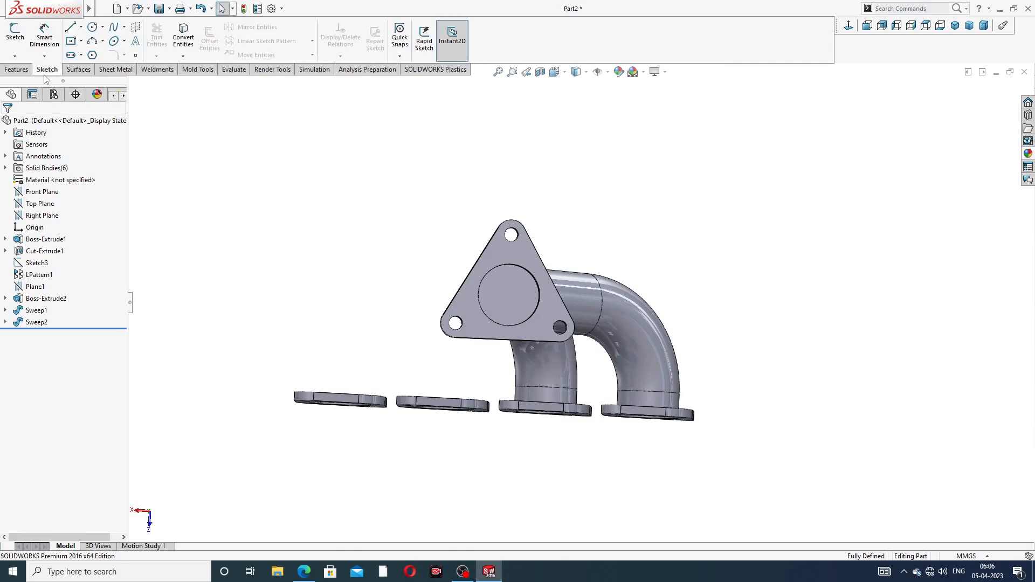
pyautogui.click(15, 56)
pyautogui.click(37, 82)
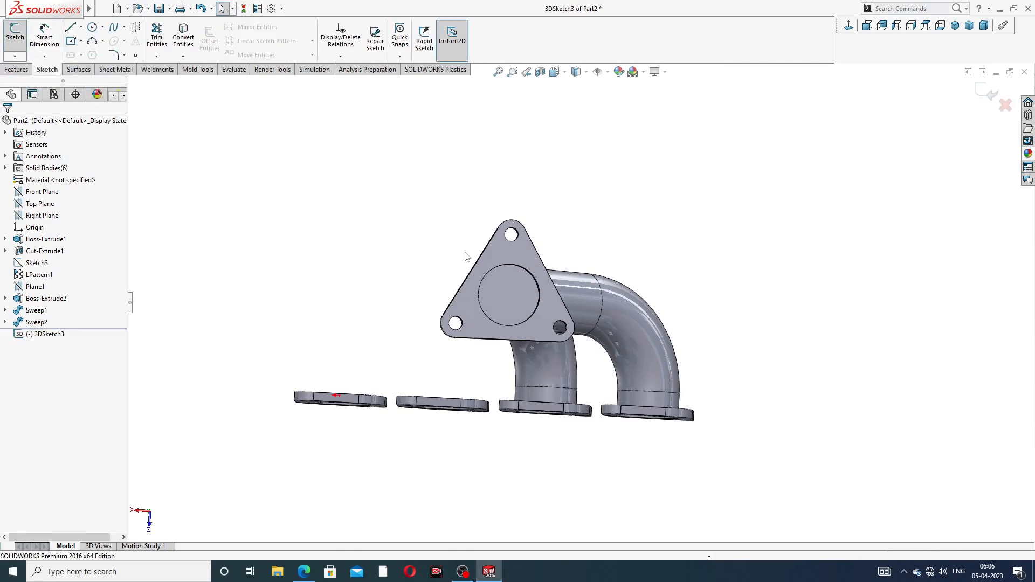
pyautogui.moveTo(506, 325); pyautogui.dragTo(535, 364, button='middle')
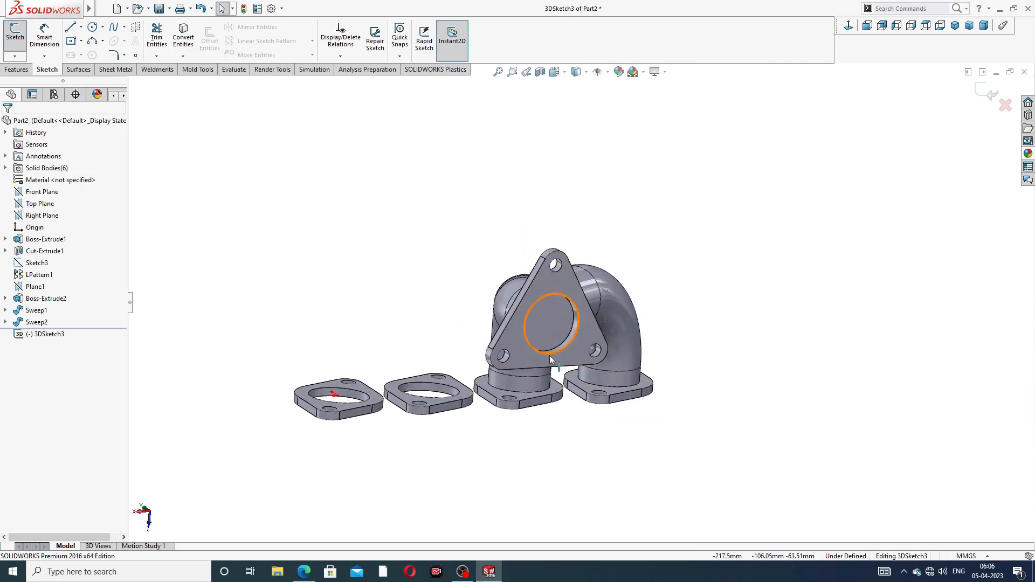
pyautogui.moveTo(548, 354); pyautogui.dragTo(543, 351, button='middle')
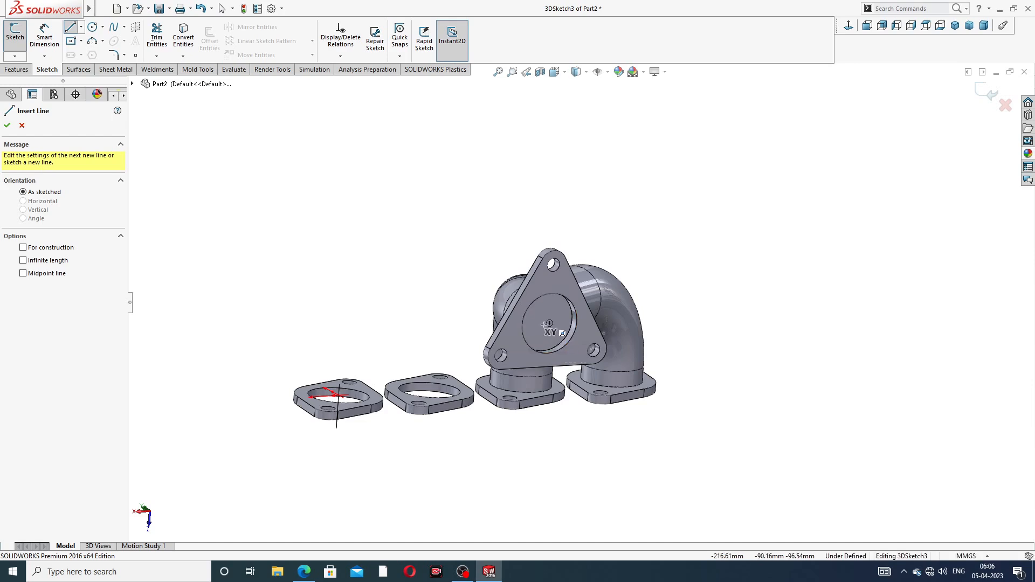
pyautogui.moveTo(550, 322); pyautogui.dragTo(532, 320, button='middle')
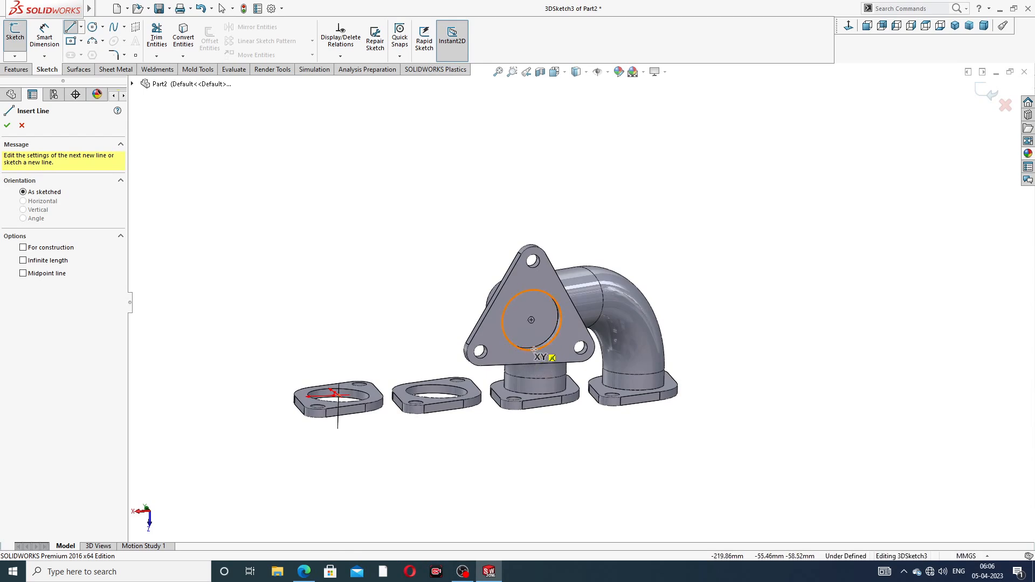
pyautogui.click(531, 321)
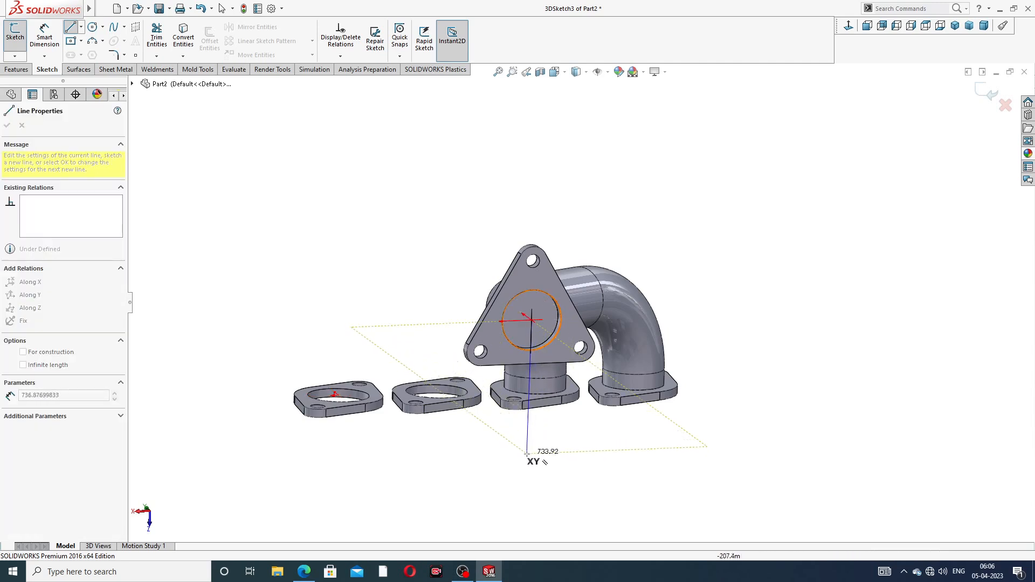
pyautogui.moveTo(529, 458)
pyautogui.mouseDown(button='middle')
pyautogui.moveTo(511, 464)
pyautogui.moveTo(539, 464)
pyautogui.mouseUp(button='middle')
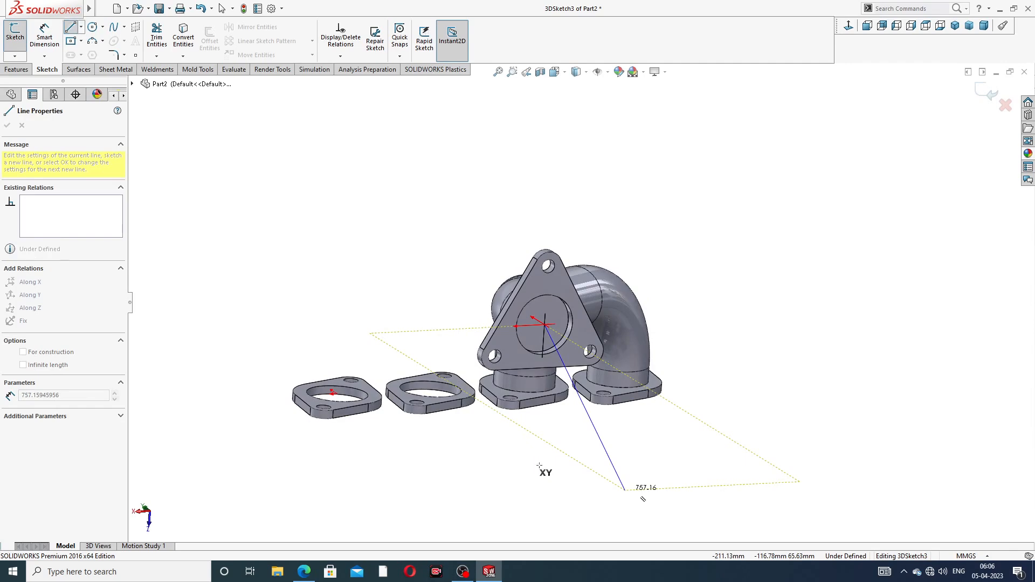
pyautogui.press('Tab')
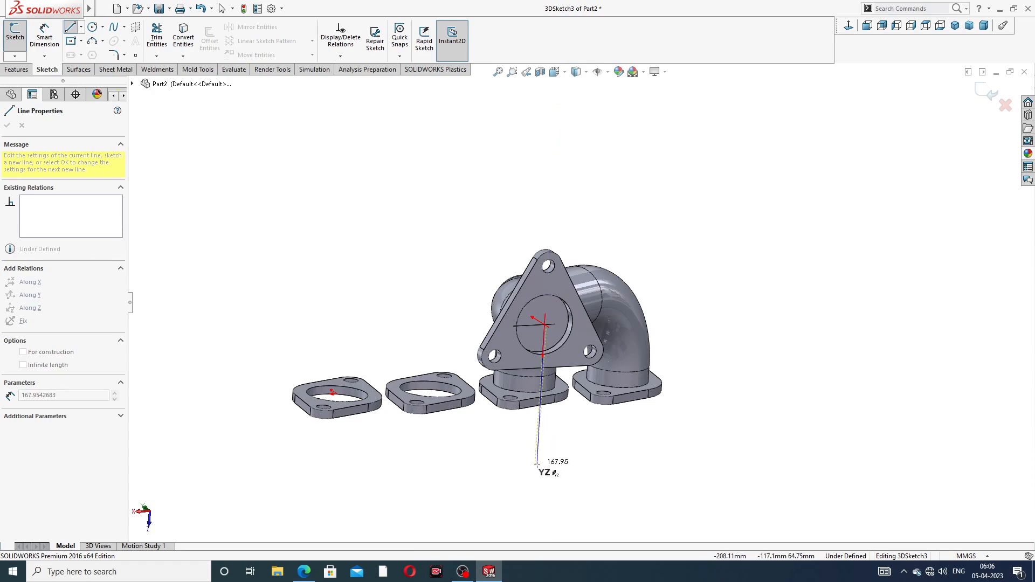
pyautogui.click(536, 474)
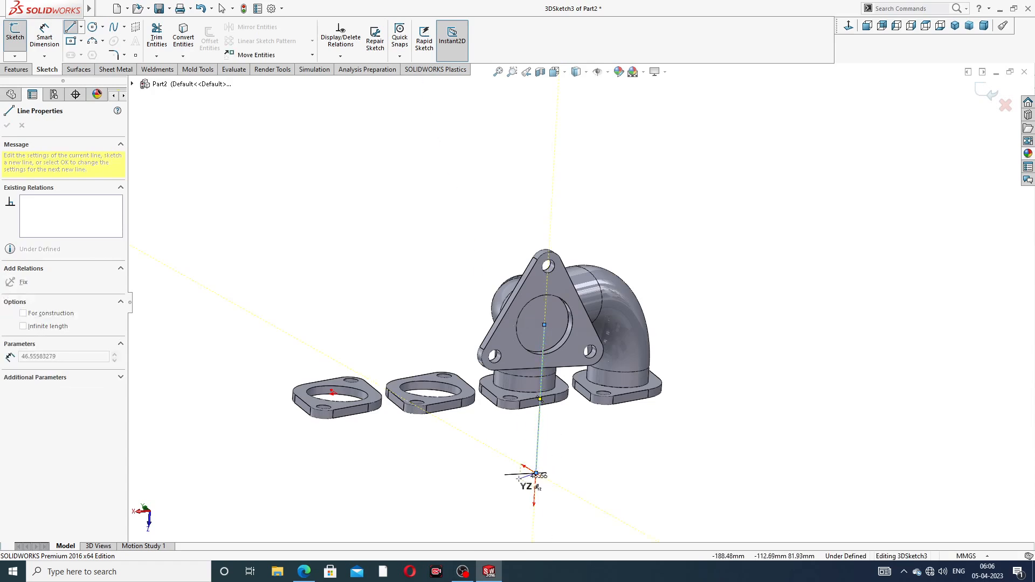
# Step: Draw a second line in the YZ plane from the vertical line's lower end back toward the port flanges, and end the line command
pyautogui.click(470, 431)
pyautogui.rightClick(518, 429)
pyautogui.click(535, 437)
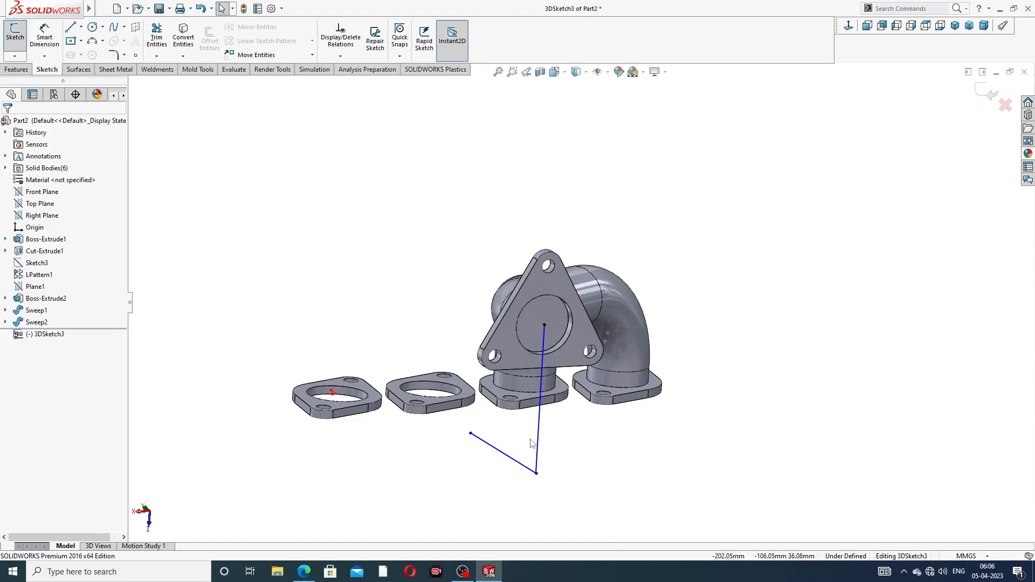
# Step: Convert the vertical line and the line at its lower end to construction geometry
pyautogui.moveTo(530, 443)
pyautogui.mouseDown(button='middle')
pyautogui.moveTo(598, 443)
pyautogui.moveTo(584, 430)
pyautogui.mouseUp(button='middle')
pyautogui.click(583, 425)
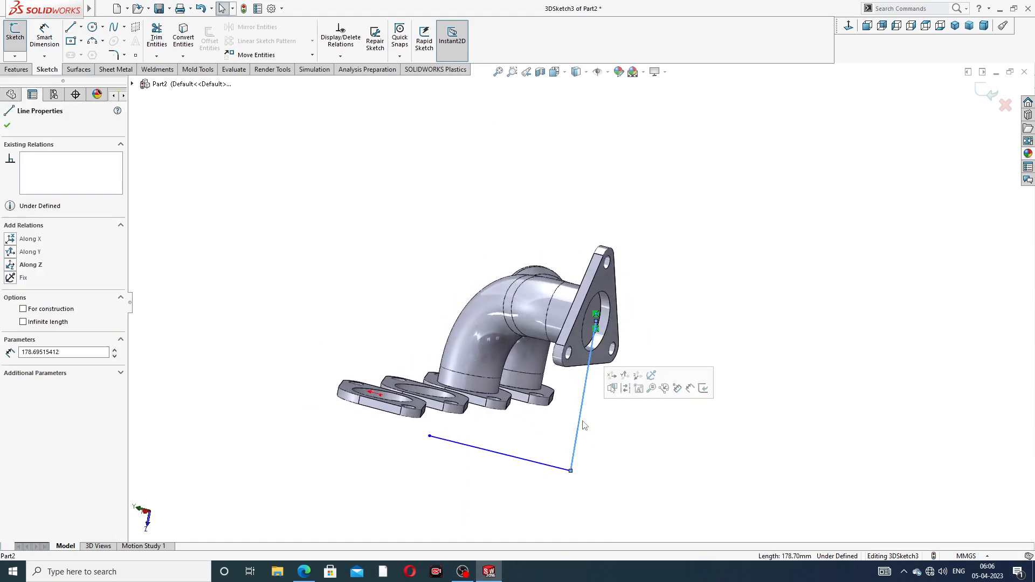
pyautogui.keyDown('ctrl'); pyautogui.click(542, 467); pyautogui.keyUp('ctrl')
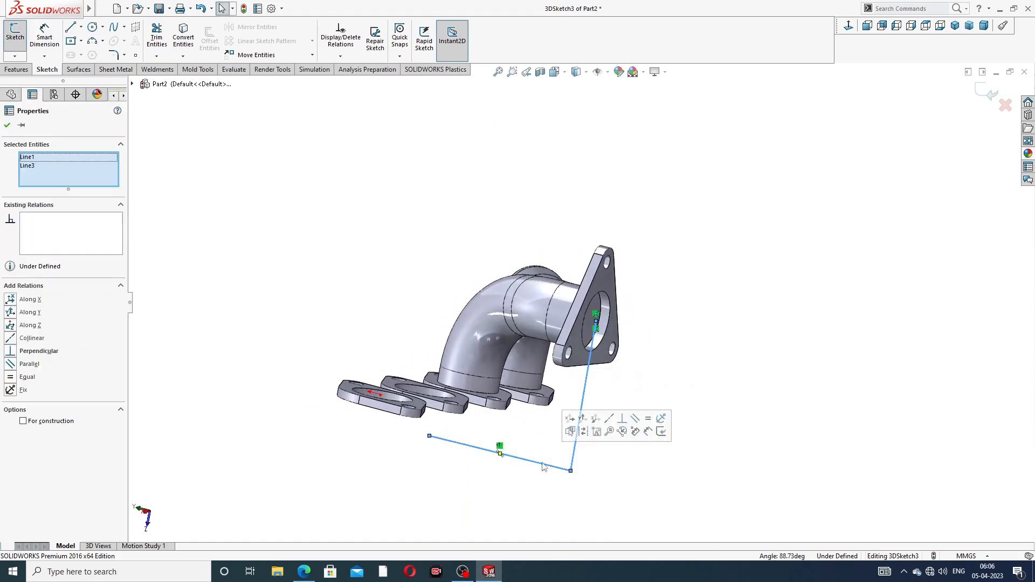
pyautogui.click(631, 385)
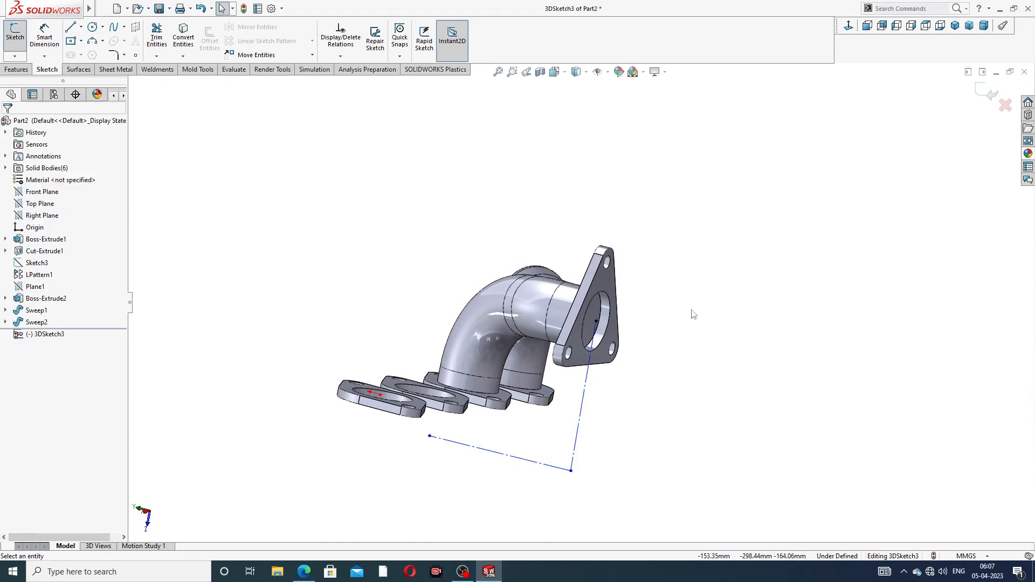
# Step: Shorten the lower construction line by moving its free end toward the vertical line, and finish the 3D sketch
pyautogui.moveTo(679, 347)
pyautogui.mouseDown(button='middle')
pyautogui.moveTo(658, 345)
pyautogui.moveTo(669, 353)
pyautogui.mouseUp(button='middle')
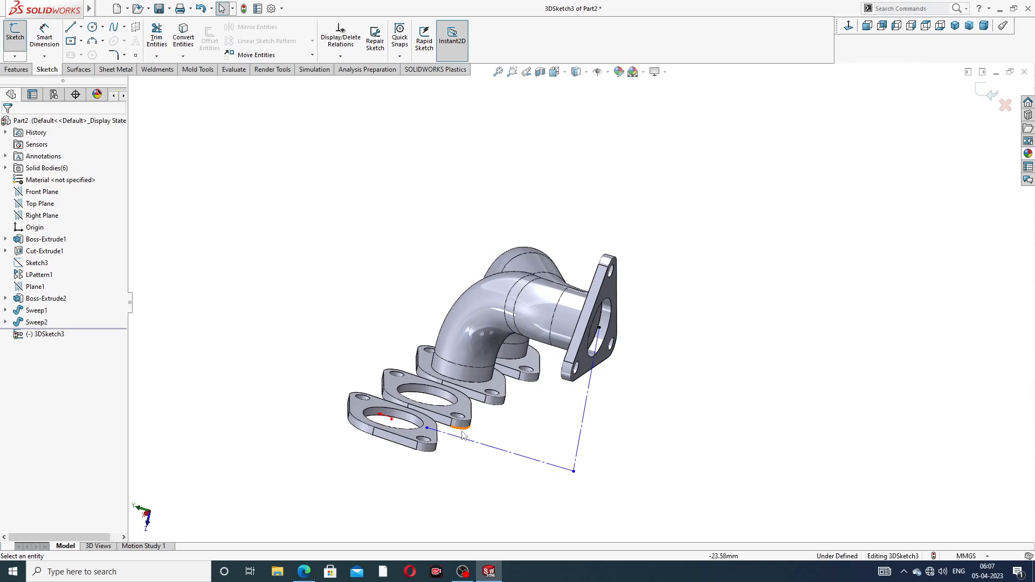
pyautogui.moveTo(468, 445); pyautogui.dragTo(447, 434, button='middle')
pyautogui.moveTo(435, 430); pyautogui.dragTo(507, 446)
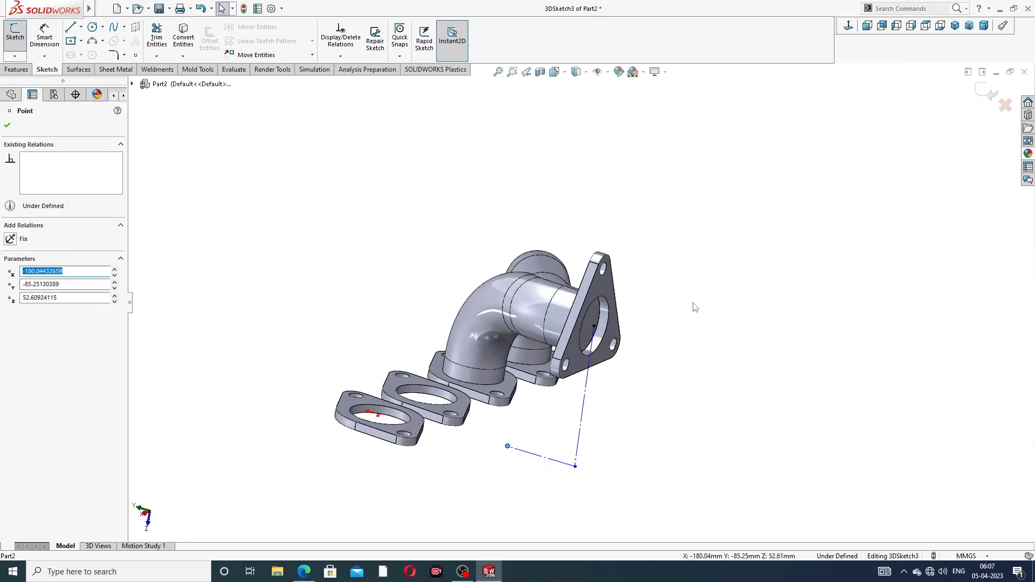
pyautogui.moveTo(695, 307); pyautogui.dragTo(606, 222, button='middle')
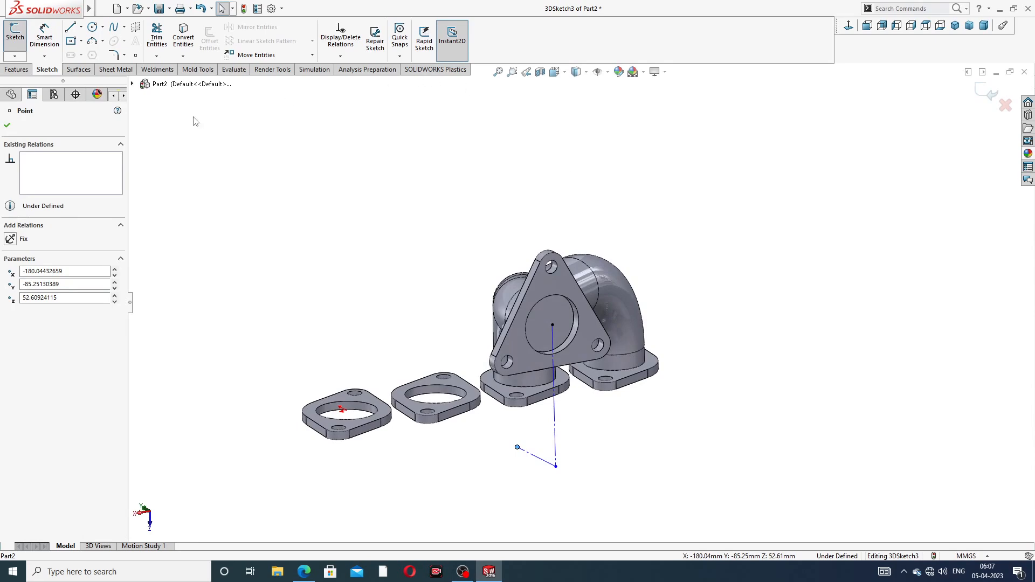
pyautogui.click(984, 95)
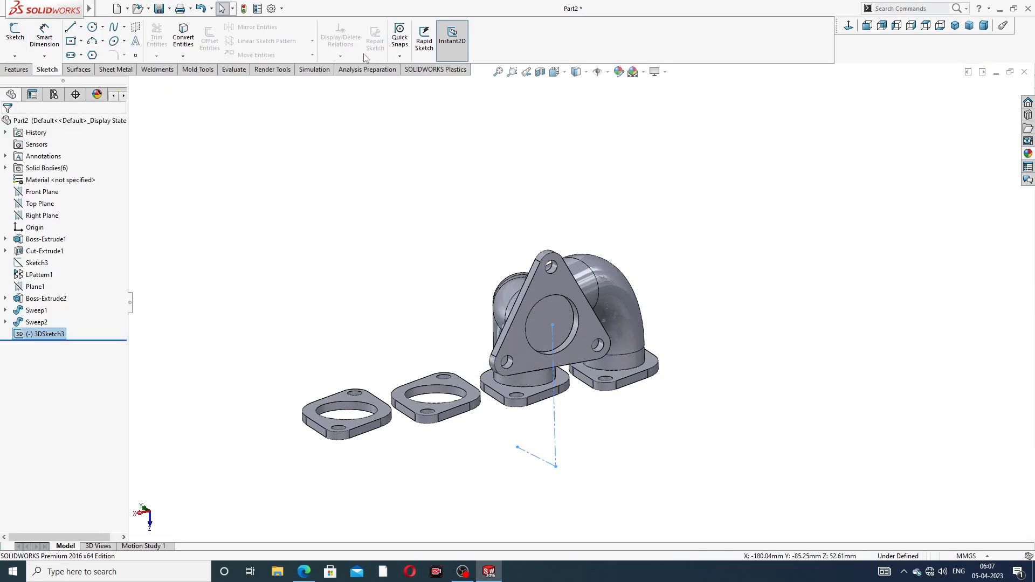
# Step: Create a reference plane coincident with the 3D sketch's vertical and lower construction lines
pyautogui.click(17, 71)
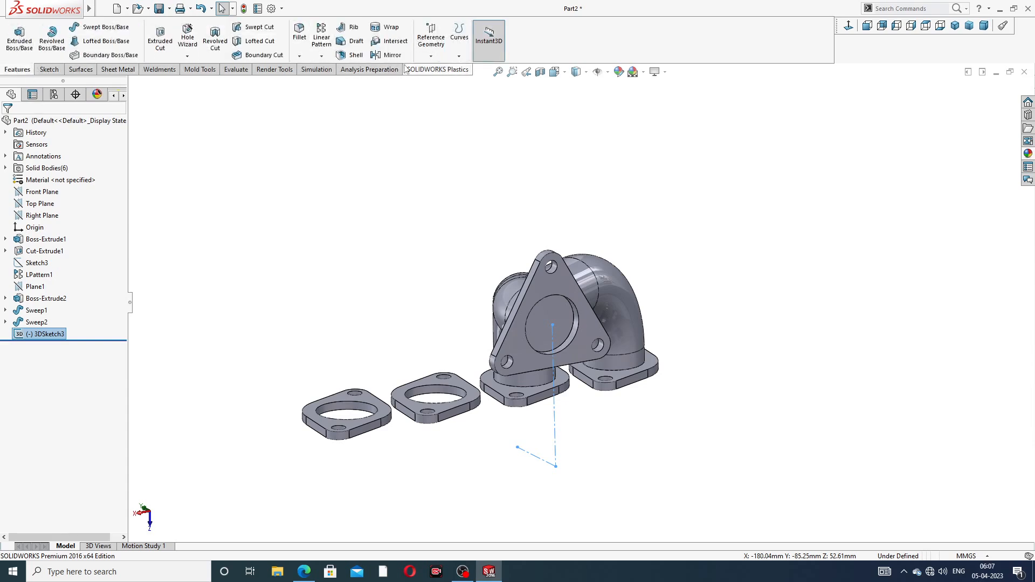
pyautogui.click(431, 41)
pyautogui.click(442, 69)
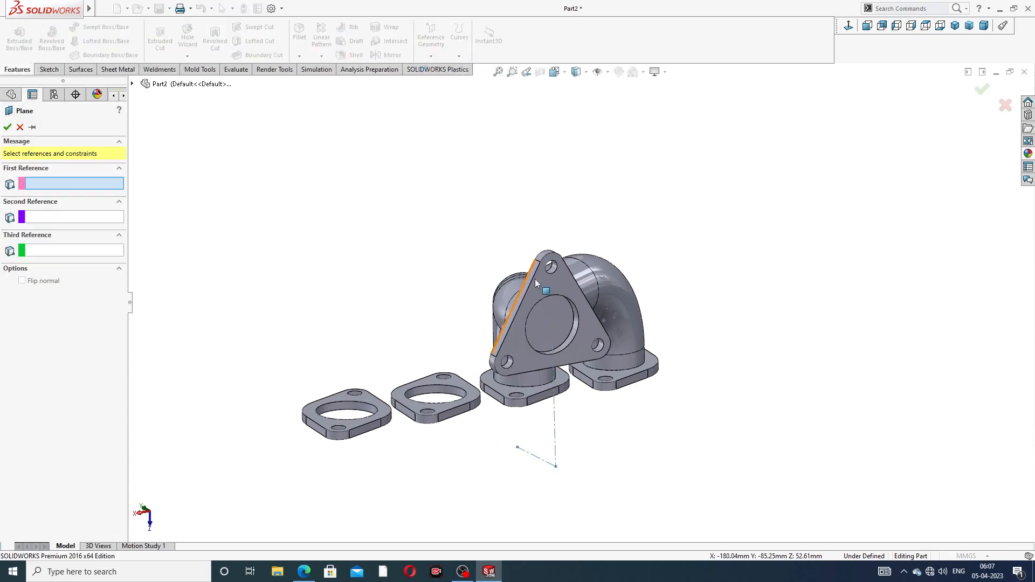
pyautogui.moveTo(568, 389); pyautogui.dragTo(575, 395, button='middle')
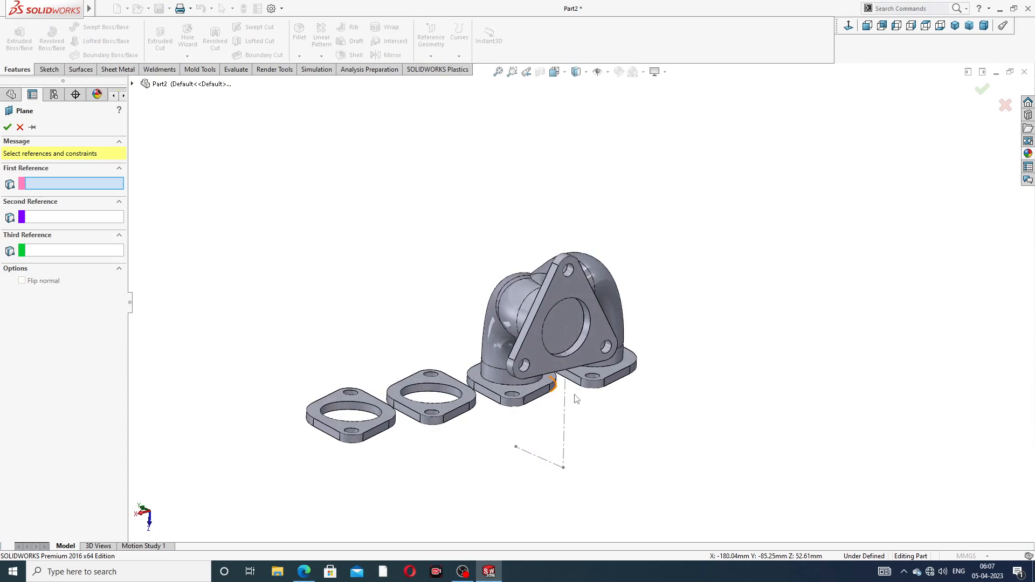
pyautogui.click(565, 394)
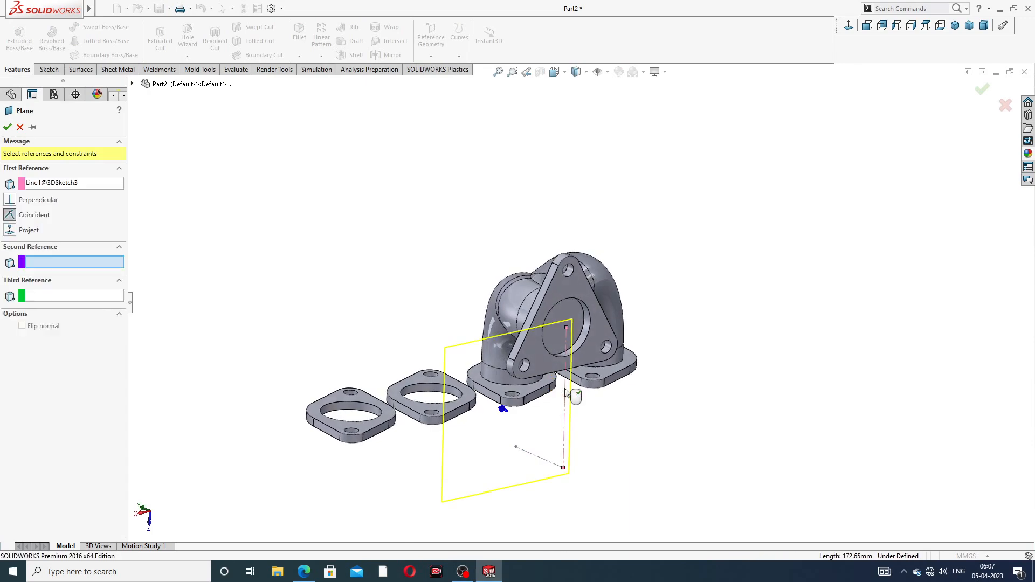
pyautogui.click(538, 460)
pyautogui.moveTo(559, 441)
pyautogui.mouseDown(button='middle')
pyautogui.moveTo(592, 421)
pyautogui.moveTo(621, 433)
pyautogui.mouseUp(button='middle')
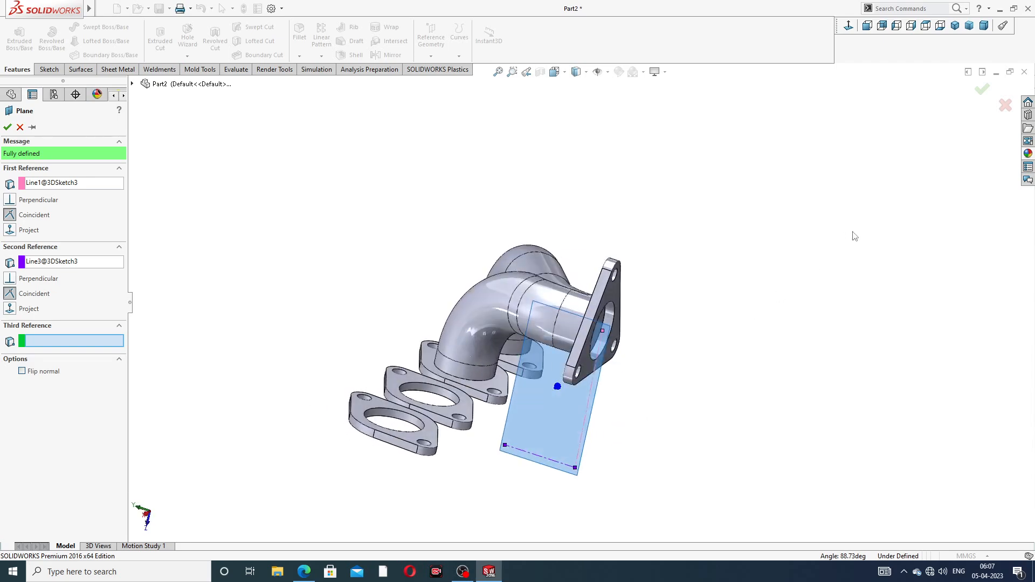
pyautogui.click(981, 89)
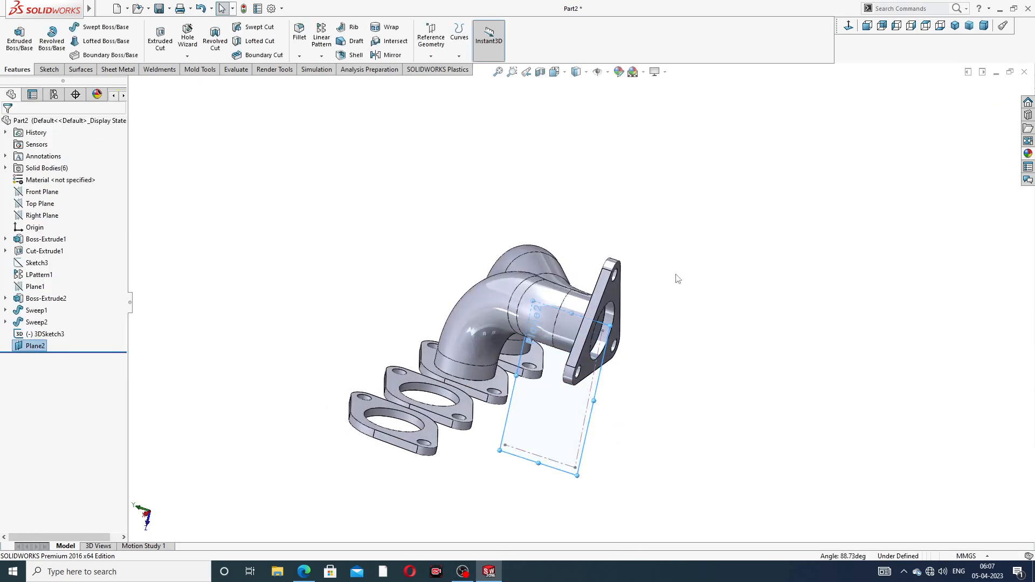
# Step: Mirror both pipe sweeps, Sweep1 and Sweep2, about the new reference plane to form the pipes for the other two ports
pyautogui.moveTo(677, 277); pyautogui.dragTo(645, 266, button='middle')
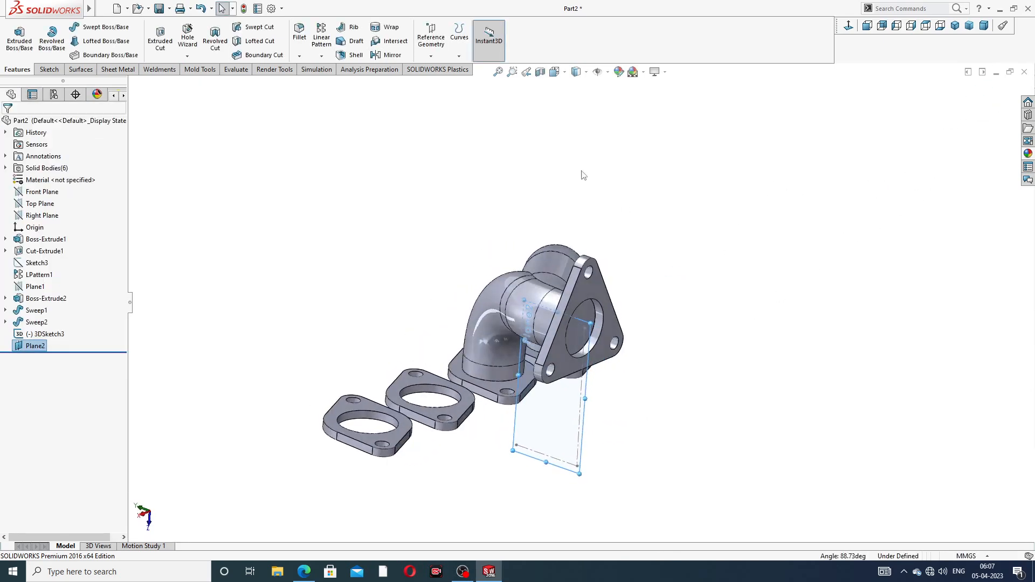
pyautogui.click(389, 55)
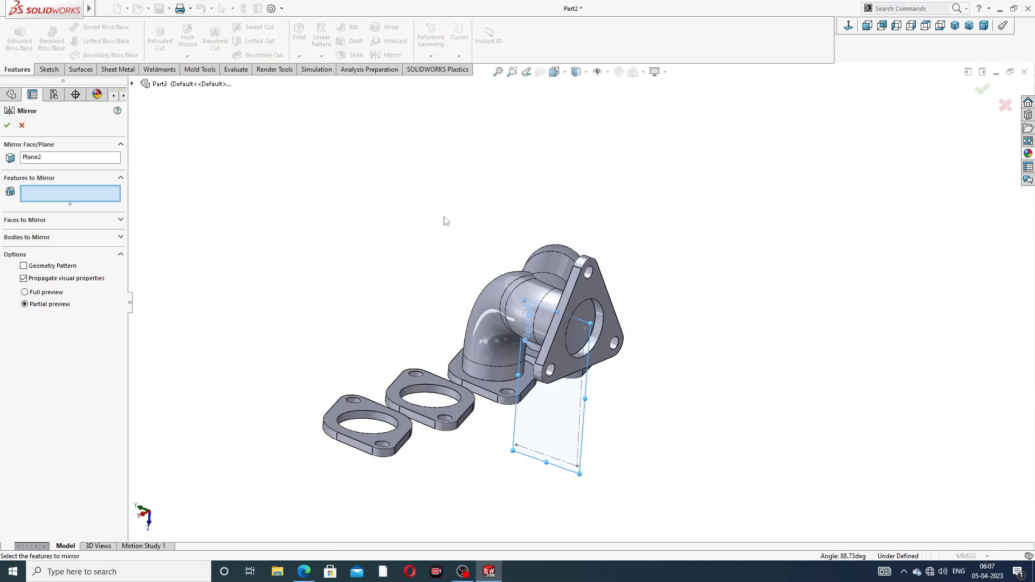
pyautogui.moveTo(446, 221); pyautogui.dragTo(463, 239, button='middle')
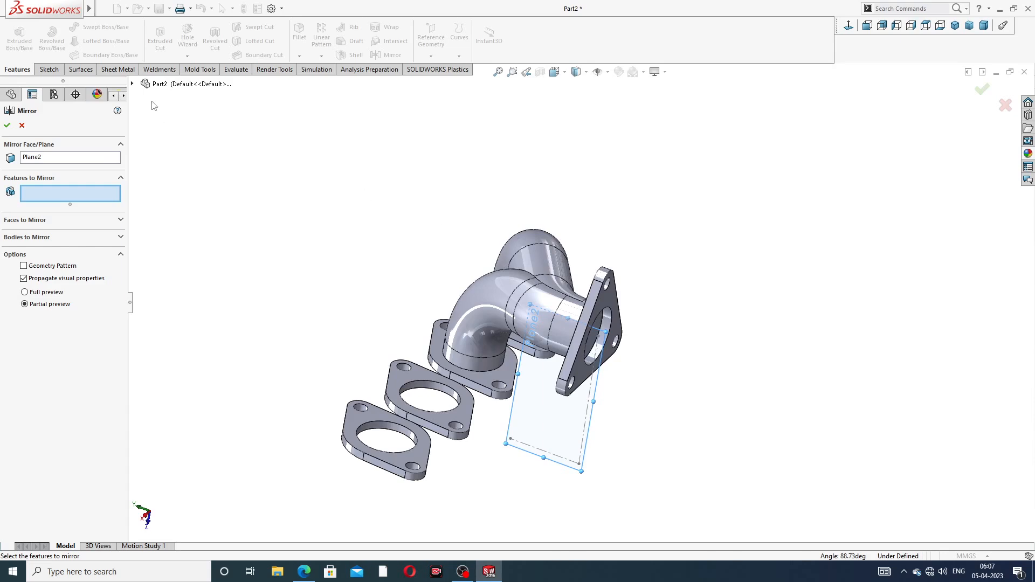
pyautogui.click(160, 83)
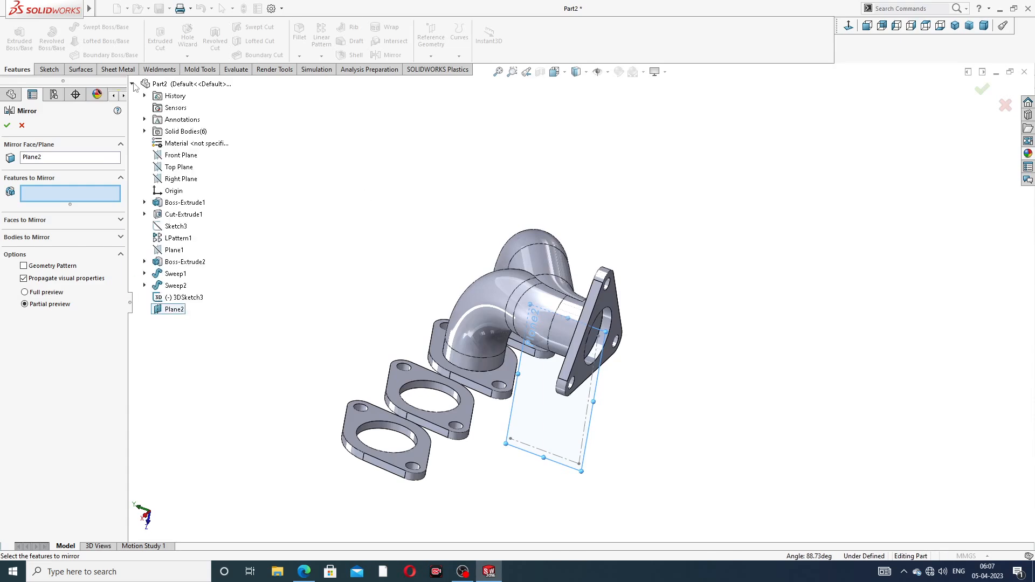
pyautogui.click(175, 274)
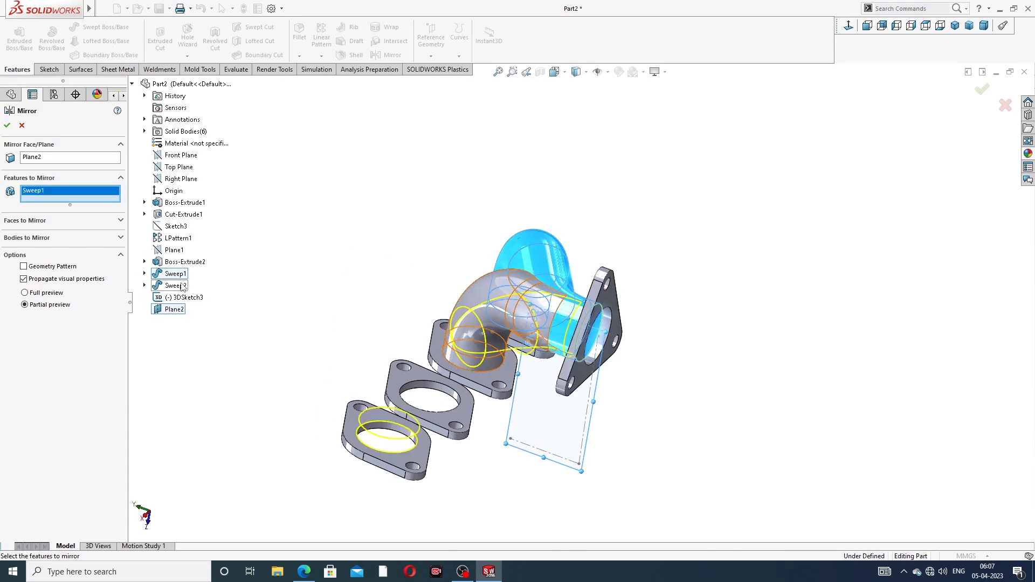
pyautogui.click(185, 288)
pyautogui.moveTo(270, 317); pyautogui.dragTo(321, 344, button='middle')
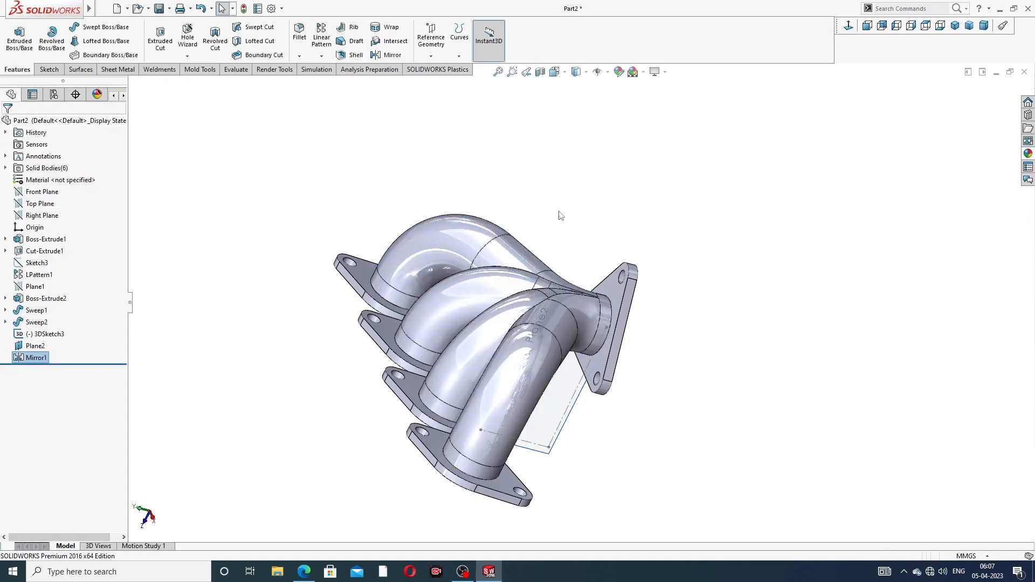
# Step: Hide the construction-line 3D sketch and the mirror reference plane
pyautogui.moveTo(609, 224); pyautogui.dragTo(464, 274, button='middle')
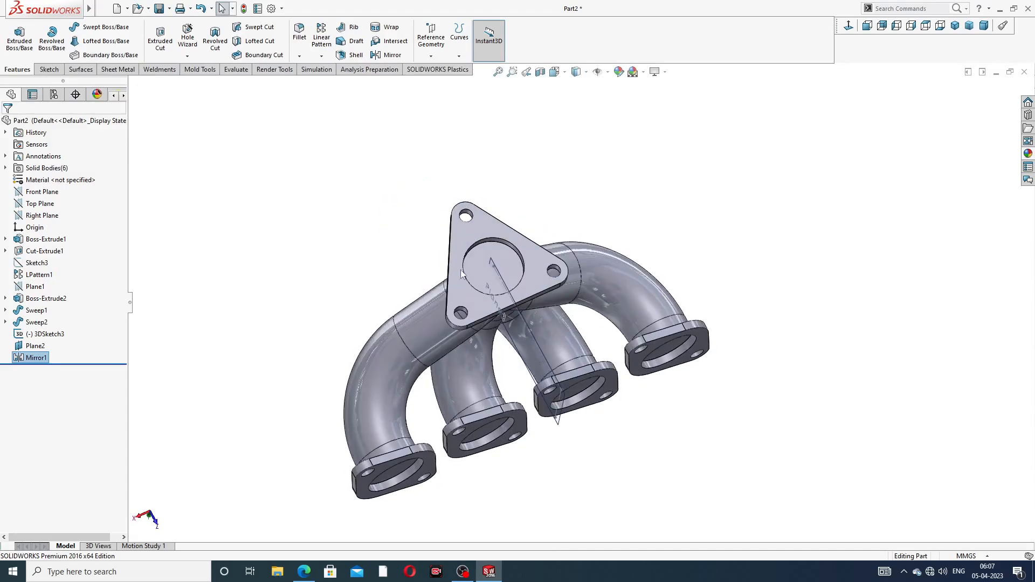
pyautogui.moveTo(587, 348); pyautogui.dragTo(623, 368, button='middle')
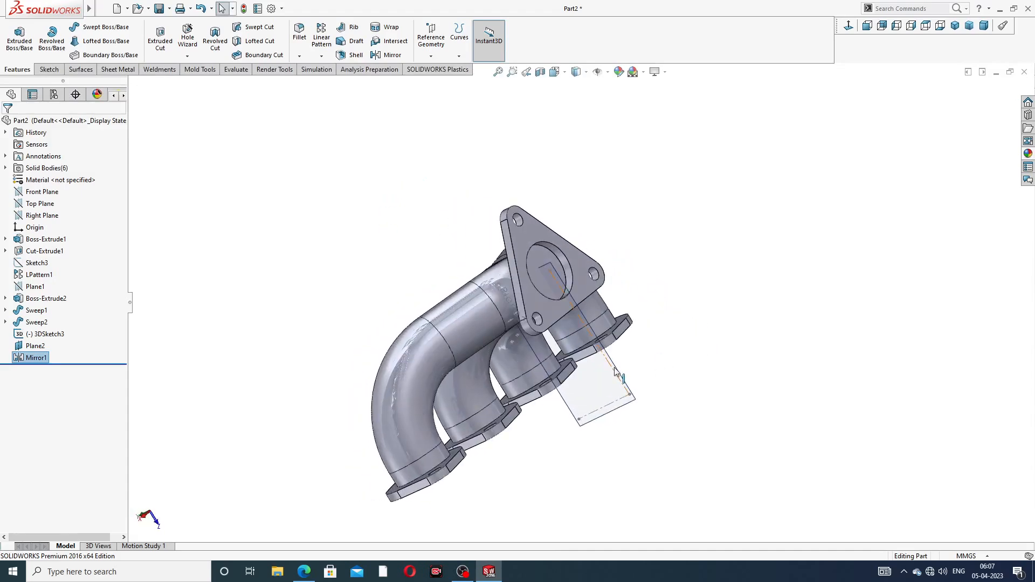
pyautogui.click(615, 370)
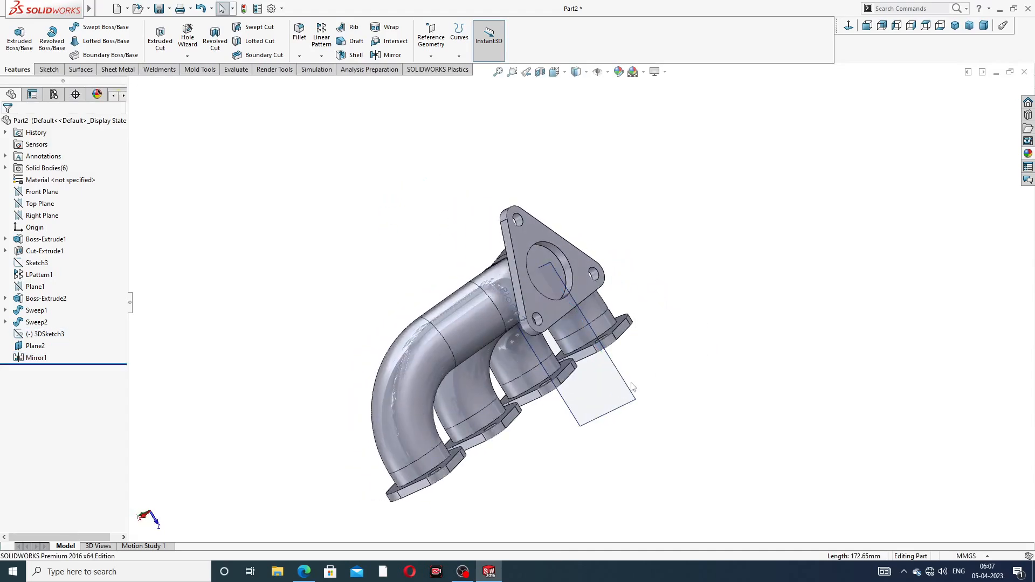
pyautogui.click(623, 383)
pyautogui.click(687, 337)
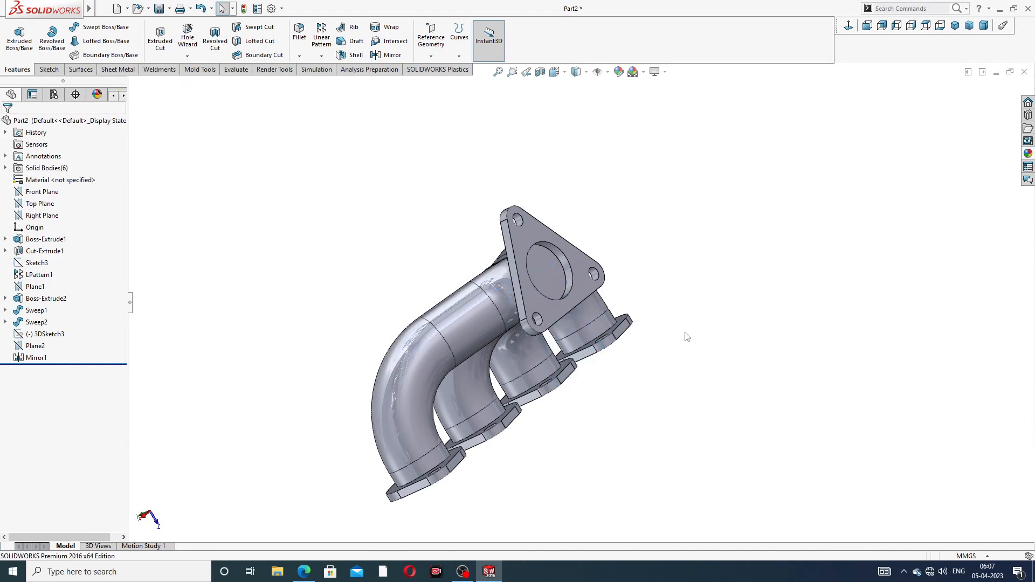
# Step: Shell the pipe body to 1 mm thickness, removing the end faces at the triangular flange and all four port flanges
pyautogui.moveTo(645, 279); pyautogui.dragTo(580, 205, button='middle')
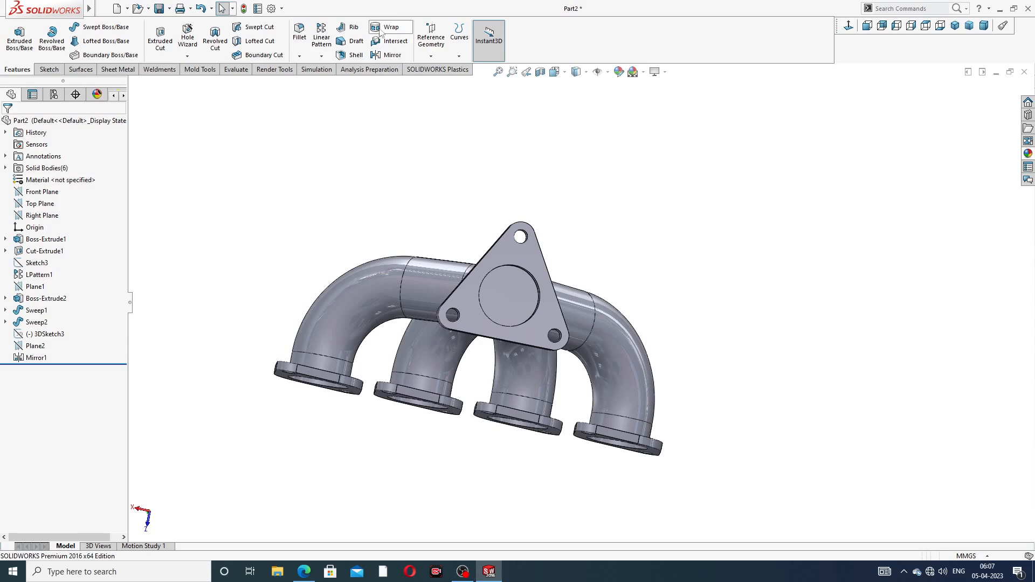
pyautogui.click(356, 58)
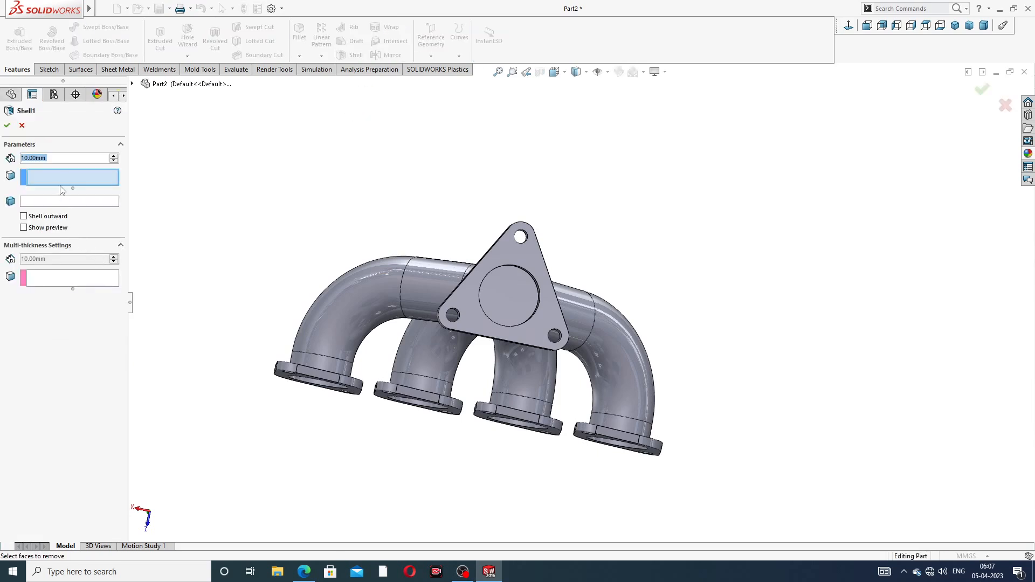
pyautogui.write('1')
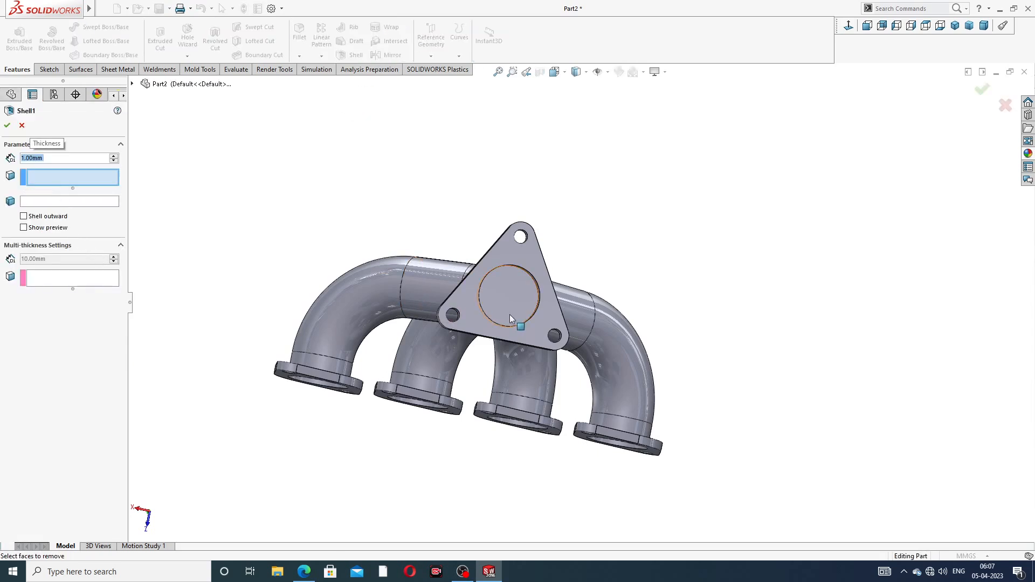
pyautogui.click(512, 307)
pyautogui.moveTo(512, 306); pyautogui.dragTo(474, 347, button='middle')
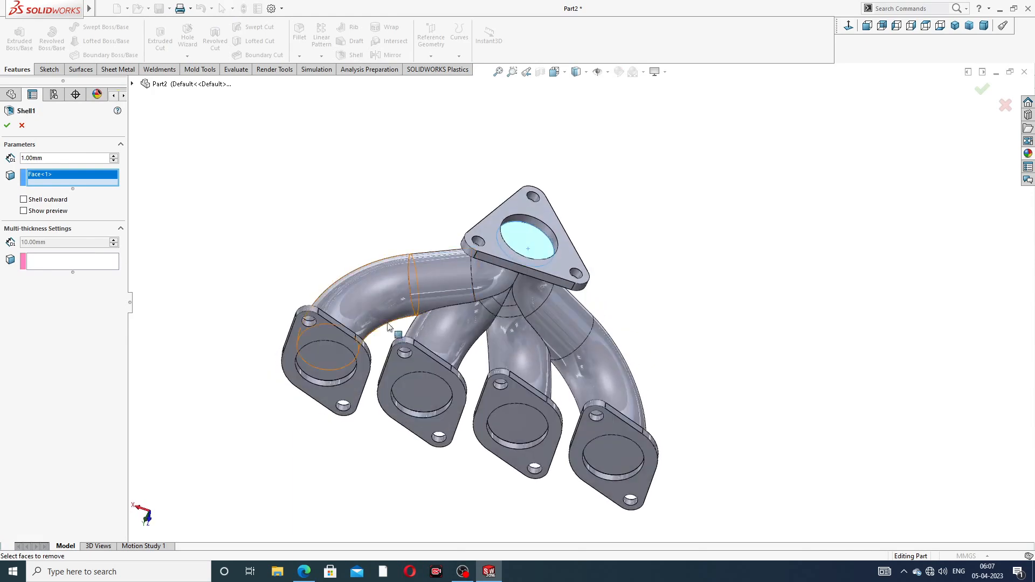
pyautogui.click(339, 361)
pyautogui.click(417, 380)
pyautogui.click(507, 423)
pyautogui.click(582, 438)
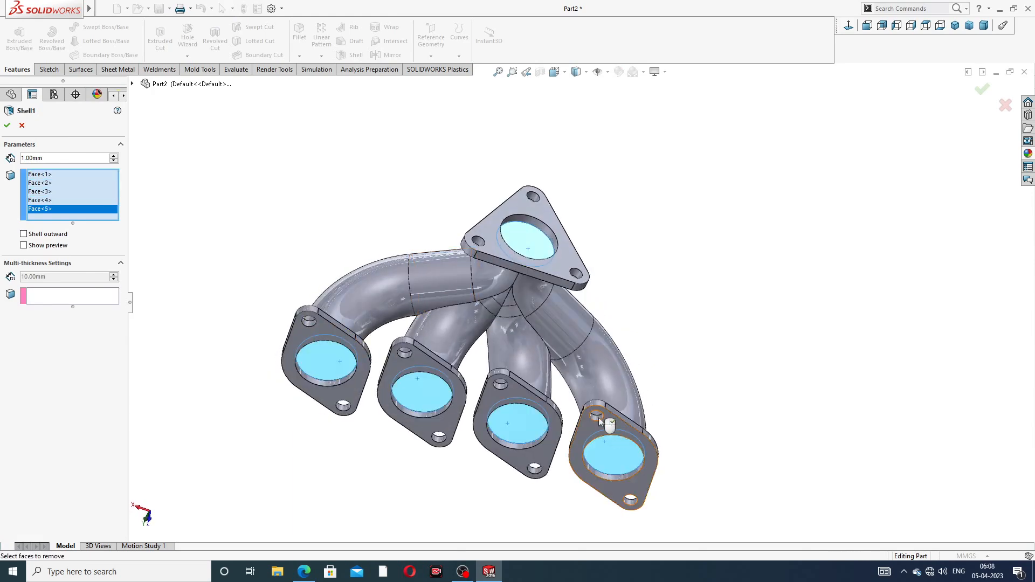
pyautogui.click(6, 125)
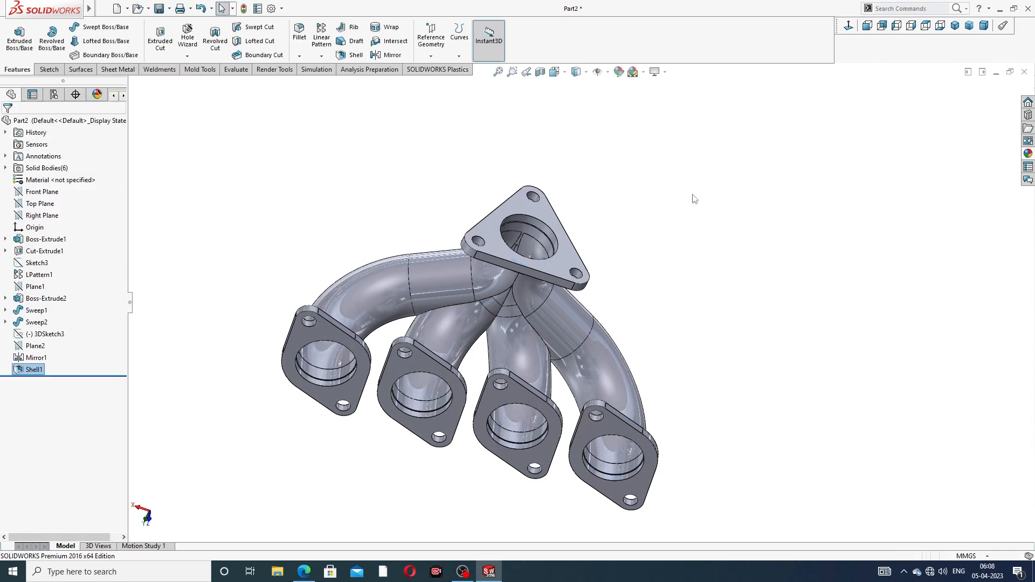
# Step: Try to combine the shelled pipe body, the four port flanges and the triangular flange into one body with the Add operation
pyautogui.moveTo(673, 259); pyautogui.dragTo(578, 247, button='middle')
pyautogui.moveTo(64, 15)
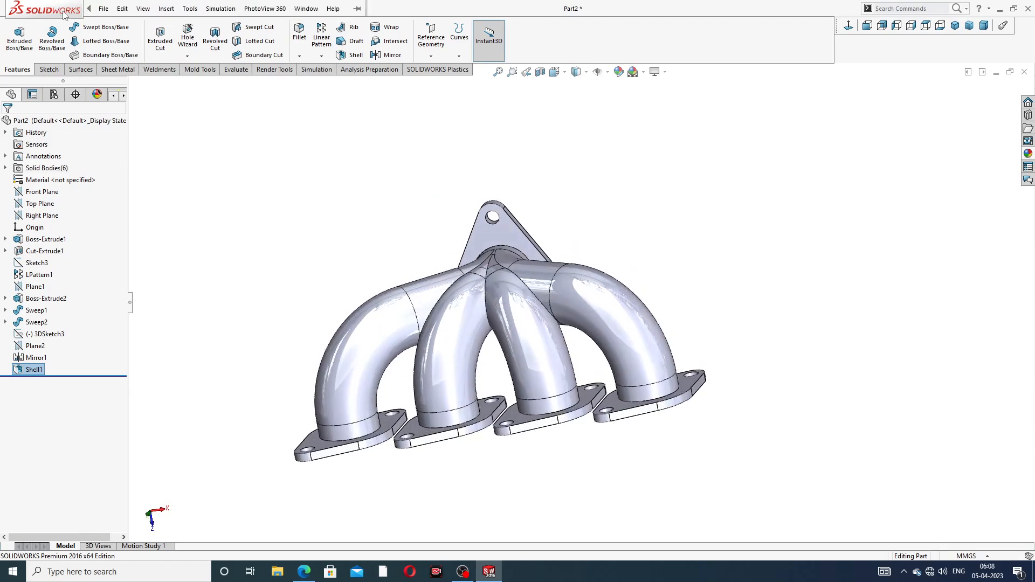
pyautogui.click(102, 9)
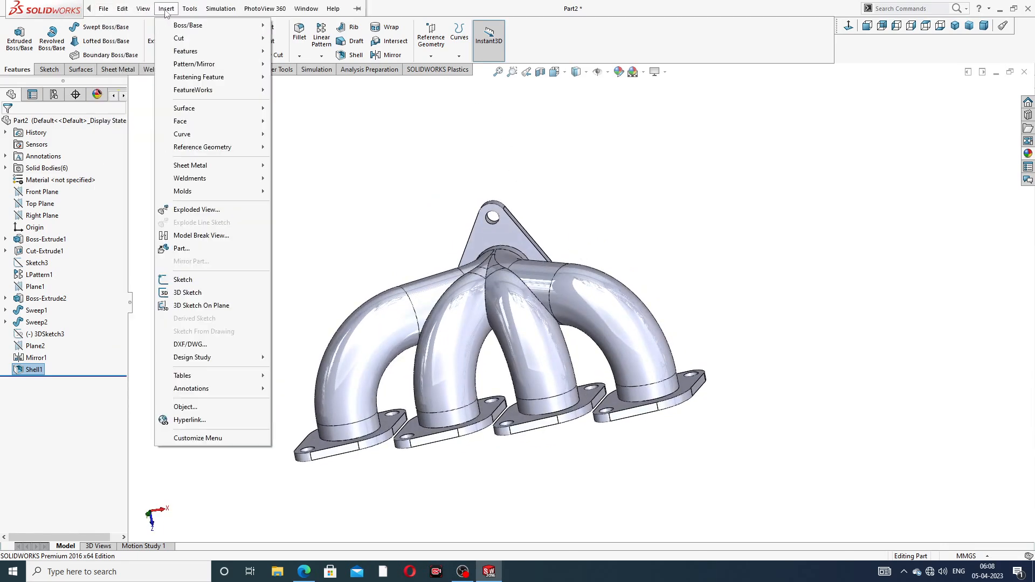
pyautogui.moveTo(216, 51)
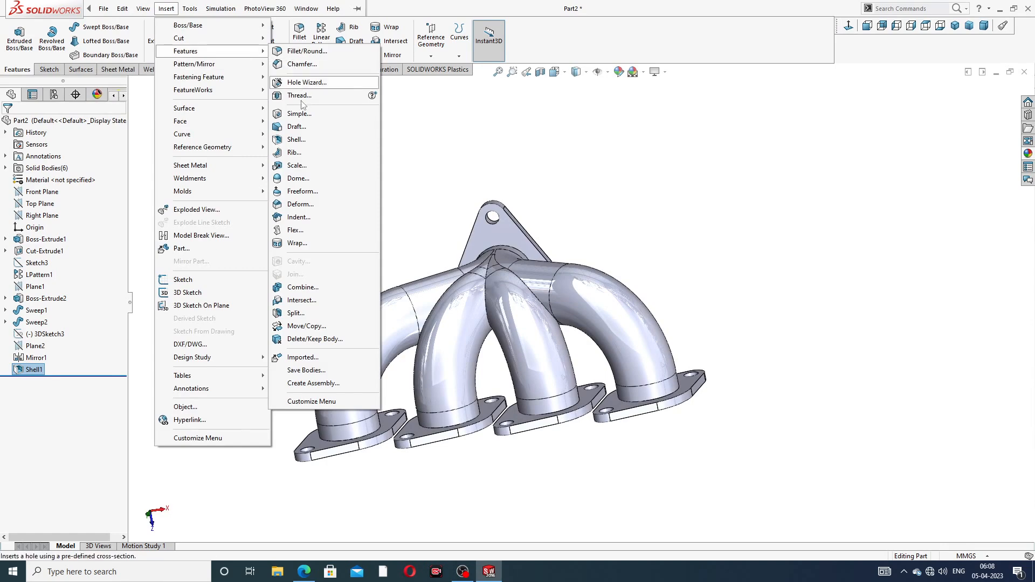
pyautogui.click(307, 287)
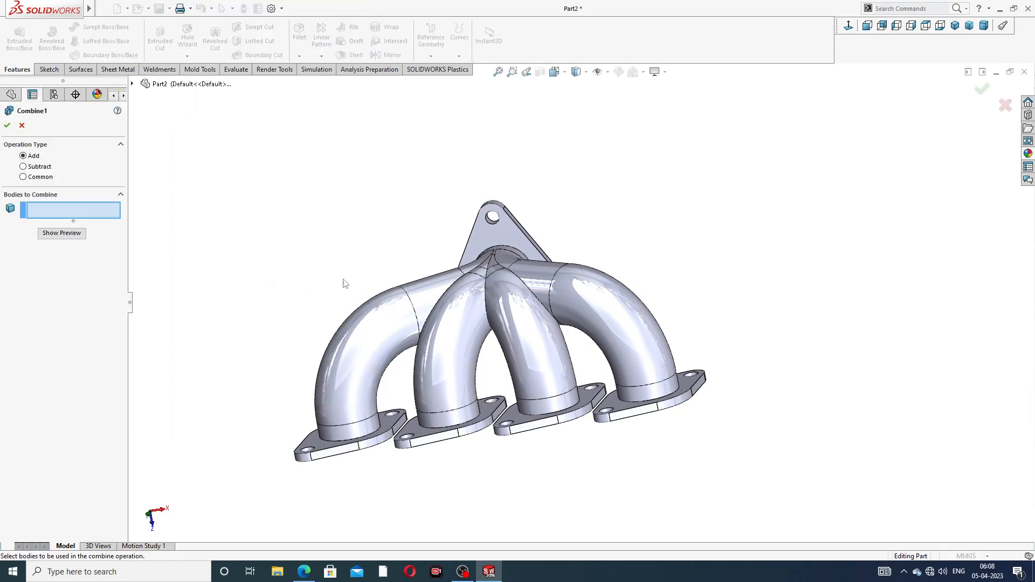
pyautogui.moveTo(448, 295); pyautogui.dragTo(490, 287, button='middle')
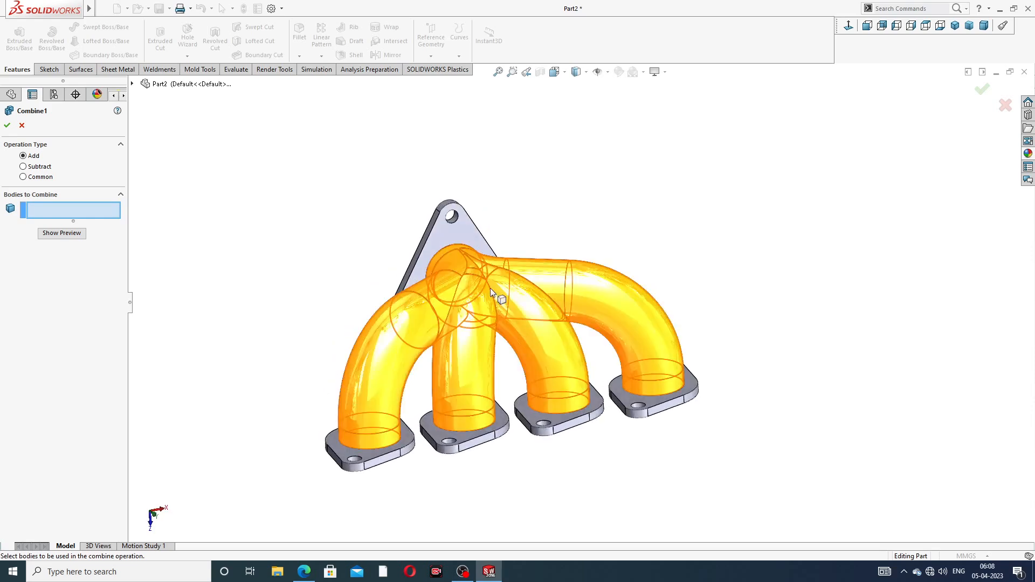
pyautogui.click(490, 288)
pyautogui.moveTo(520, 438); pyautogui.dragTo(460, 483, button='middle')
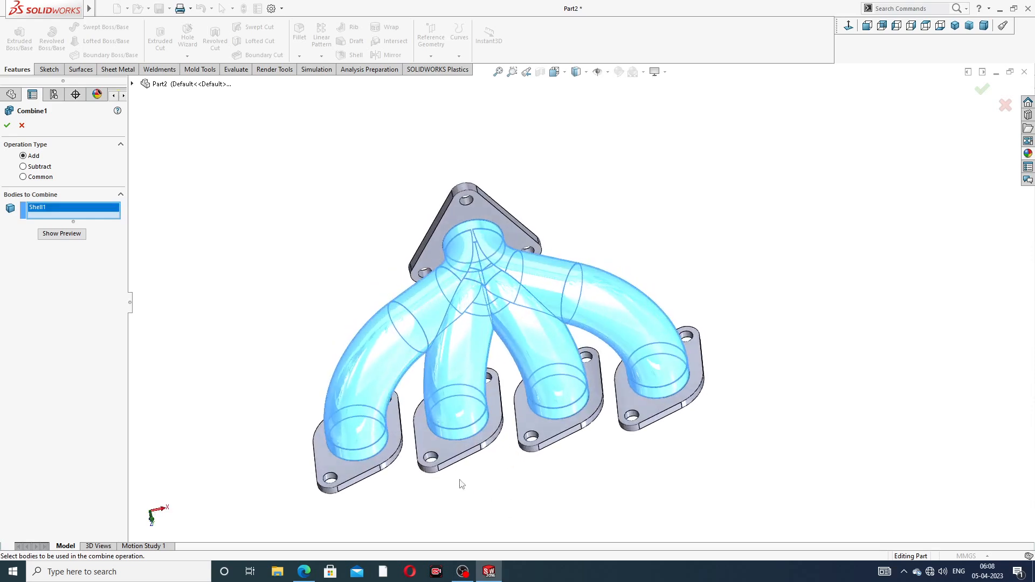
pyautogui.click(348, 476)
pyautogui.click(439, 463)
pyautogui.click(547, 449)
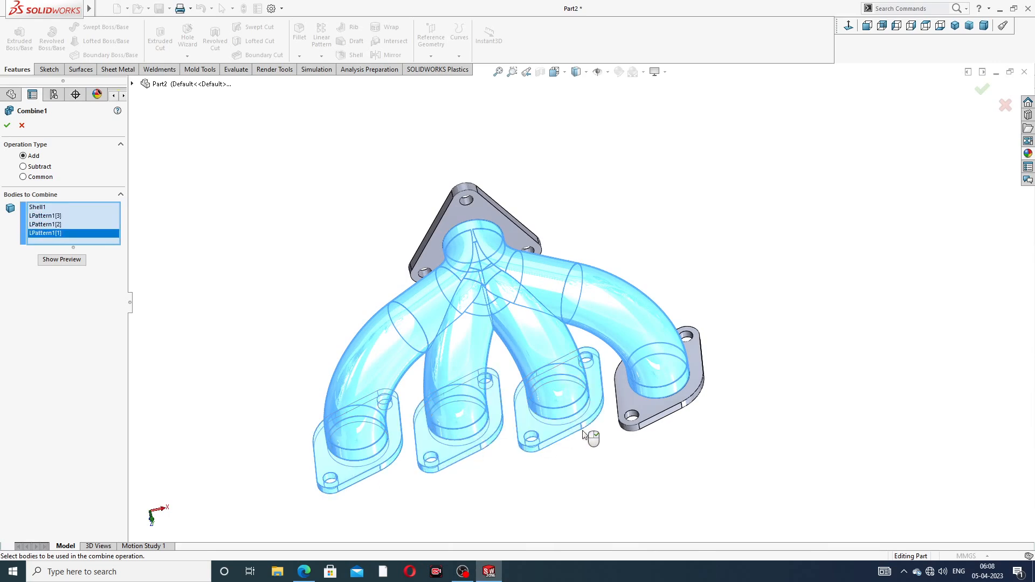
pyautogui.click(646, 415)
pyautogui.click(488, 206)
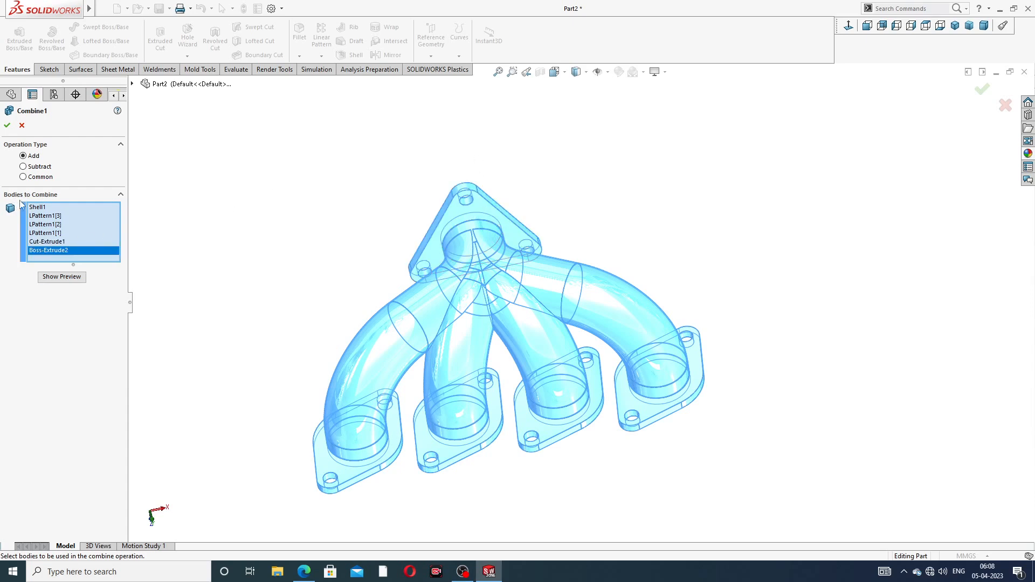
pyautogui.click(6, 127)
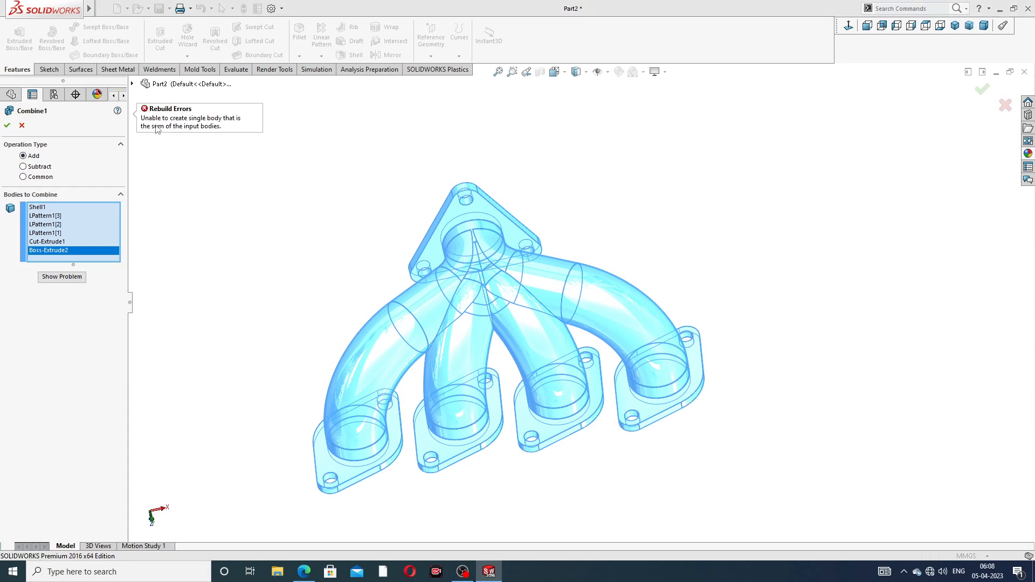
# Step: Cancel the Combine operation and apply the polished nickel appearance to the whole part
pyautogui.click(22, 125)
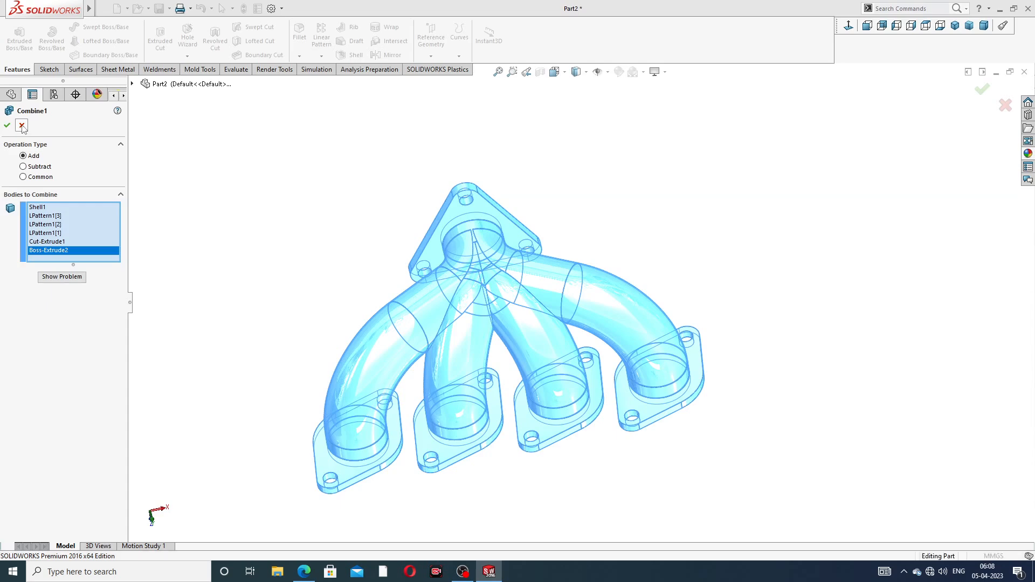
pyautogui.moveTo(602, 198); pyautogui.dragTo(818, 199, button='middle')
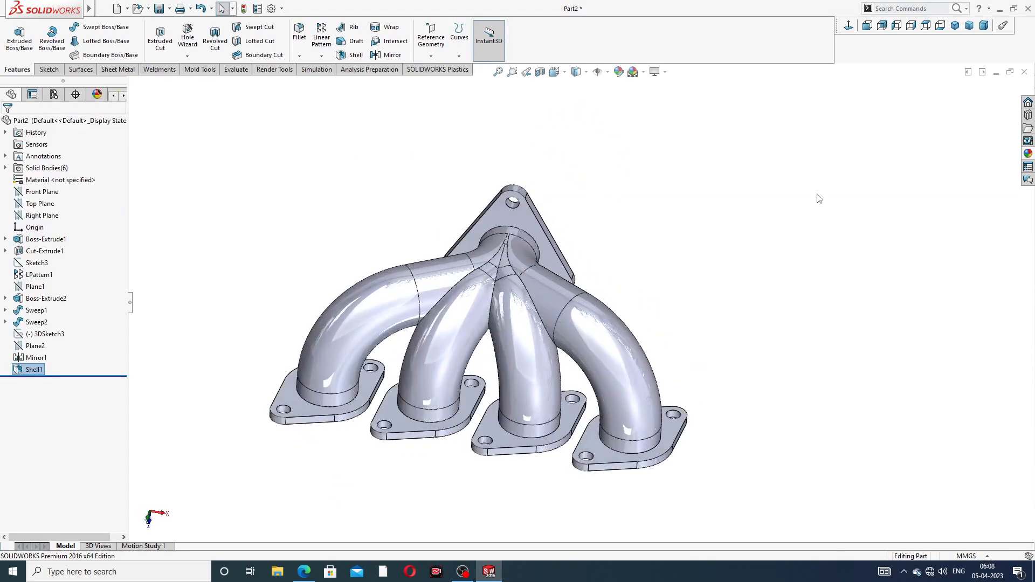
pyautogui.click(1026, 156)
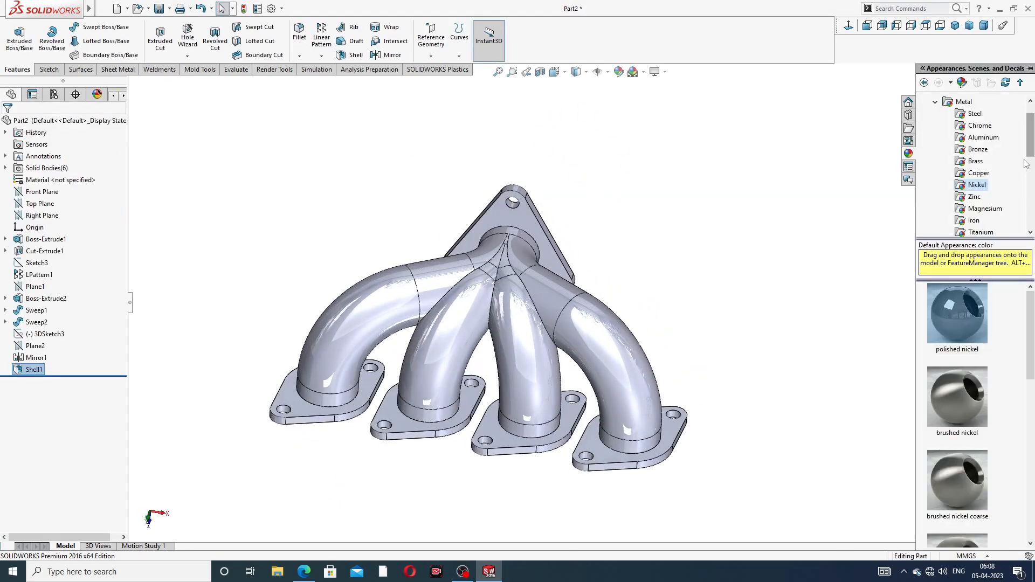
pyautogui.click(962, 305)
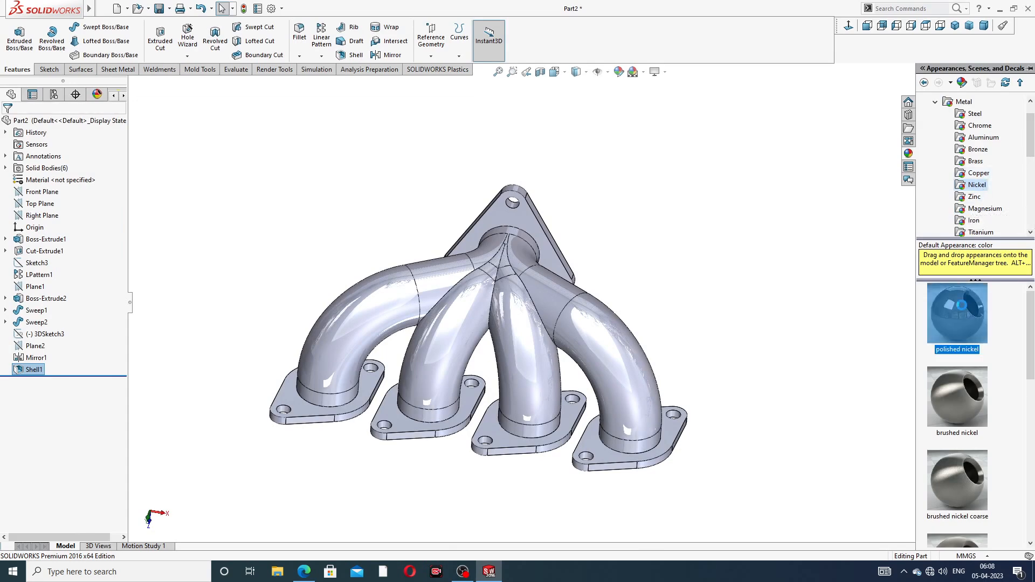
pyautogui.doubleClick(961, 305)
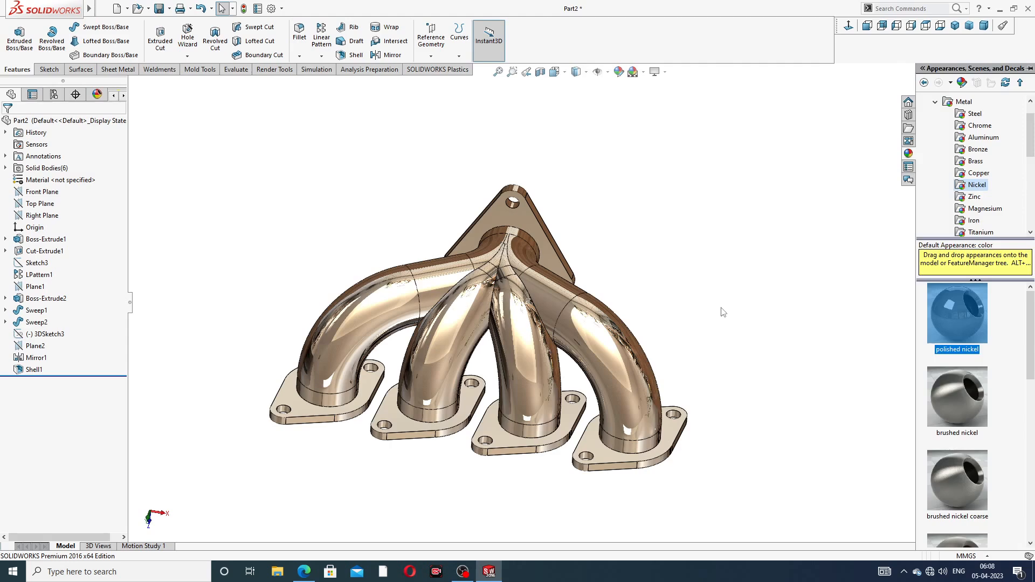
pyautogui.moveTo(595, 262); pyautogui.dragTo(504, 294, button='middle')
pyautogui.scroll(-2, 504, 294)
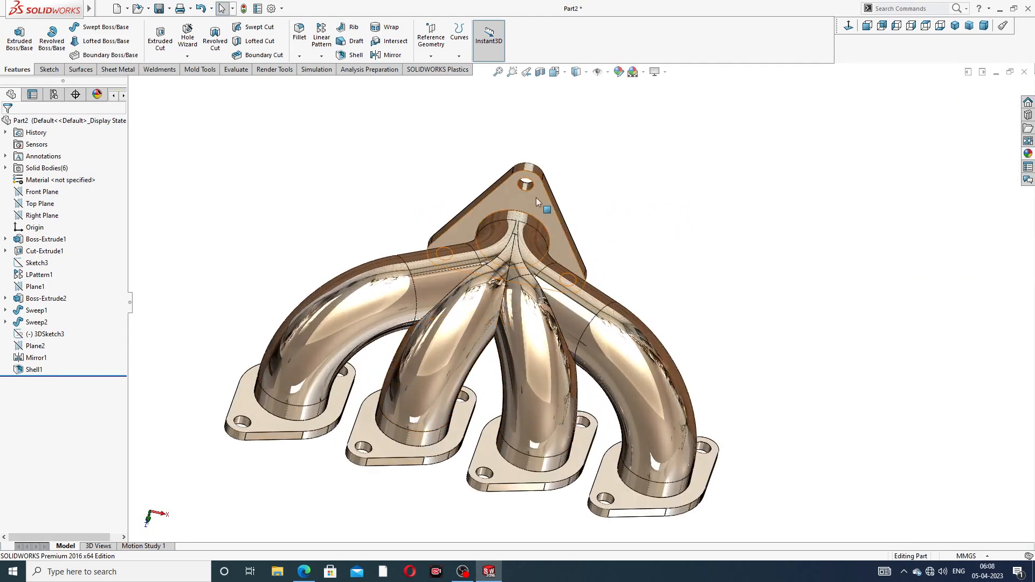
# Step: Check the PDF drawing's fillet and chamfer note, and chamfer the triangular flange's outer bore edge 2 mm at 45°
pyautogui.click(304, 571)
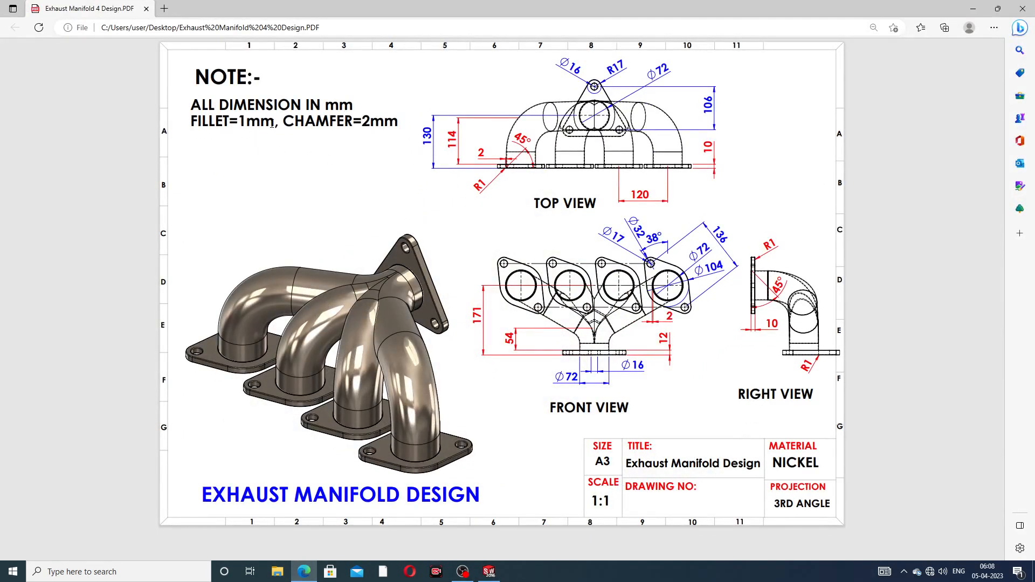
pyautogui.click(294, 563)
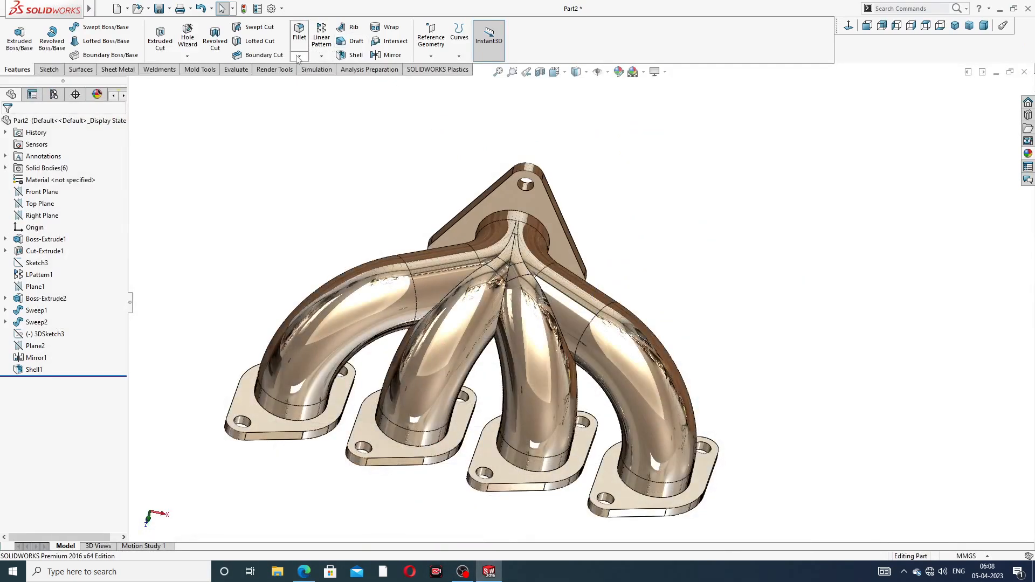
pyautogui.click(298, 57)
pyautogui.click(324, 82)
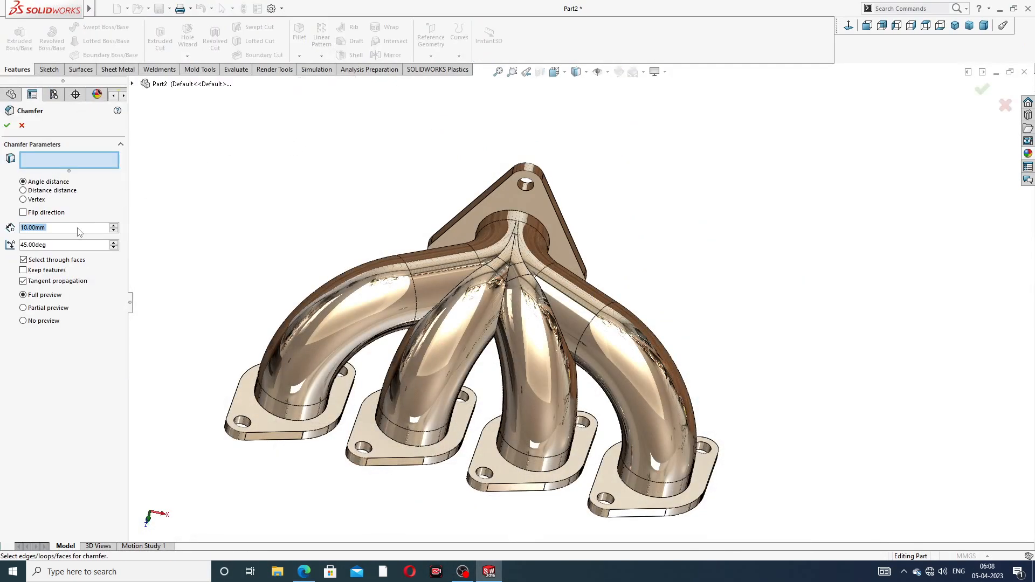
pyautogui.write('2')
pyautogui.press('Return')
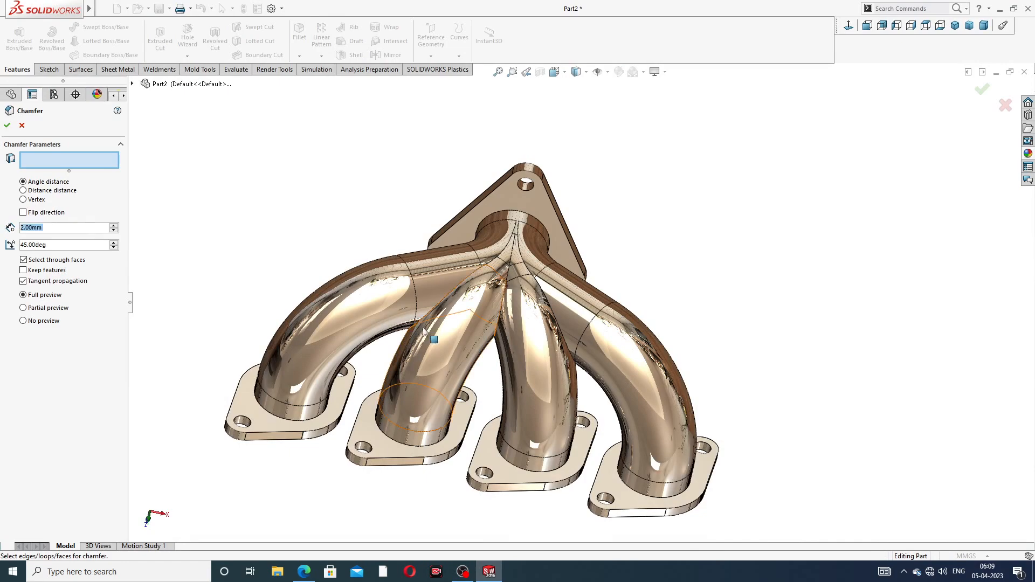
pyautogui.moveTo(426, 330); pyautogui.dragTo(531, 288, button='middle')
pyautogui.scroll(-4, 458, 266)
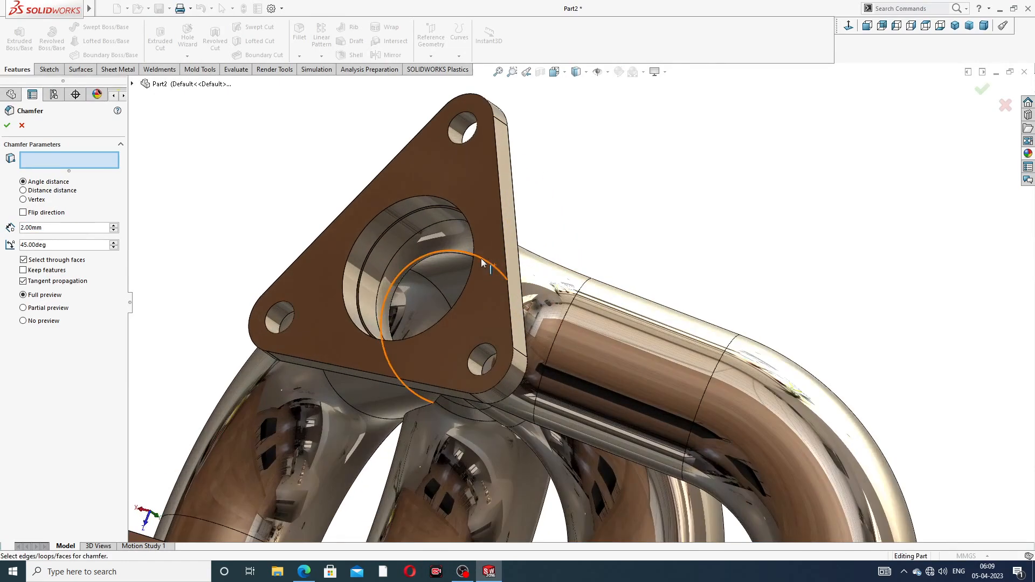
pyautogui.click(430, 197)
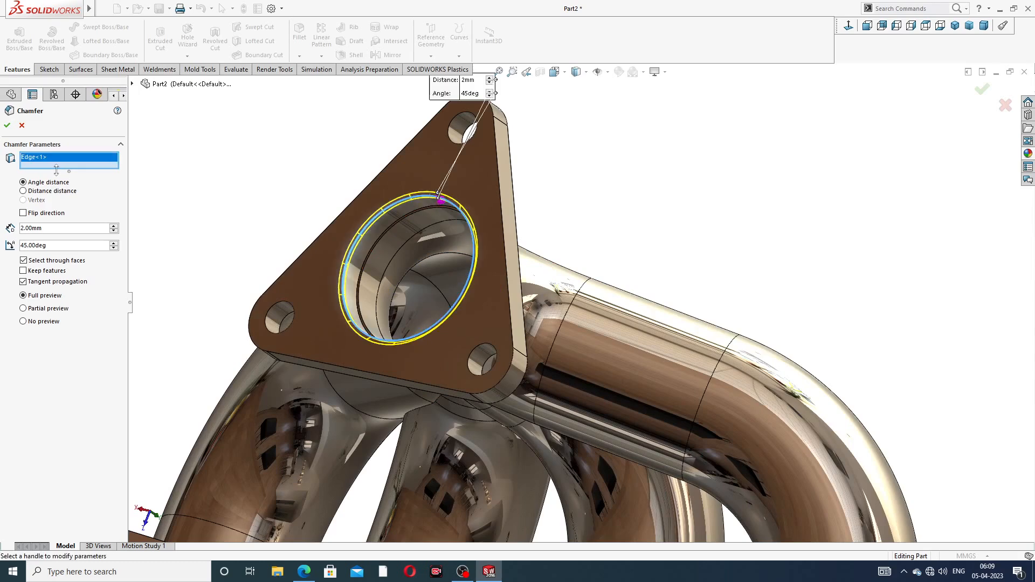
pyautogui.click(7, 125)
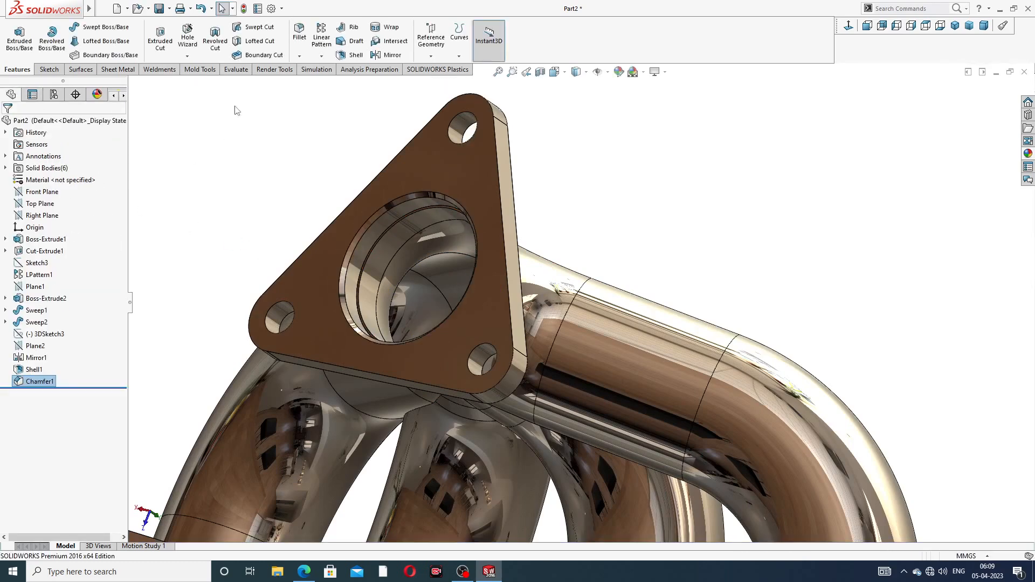
# Step: Chamfer the outer bore edge of the first port flange, at the end of the row, 2 mm at 45°
pyautogui.click(298, 57)
pyautogui.click(324, 81)
pyautogui.scroll(3, 373, 263)
pyautogui.moveTo(377, 278); pyautogui.dragTo(383, 261, button='middle')
pyautogui.scroll(4, 400, 342)
pyautogui.scroll(-7, 482, 422)
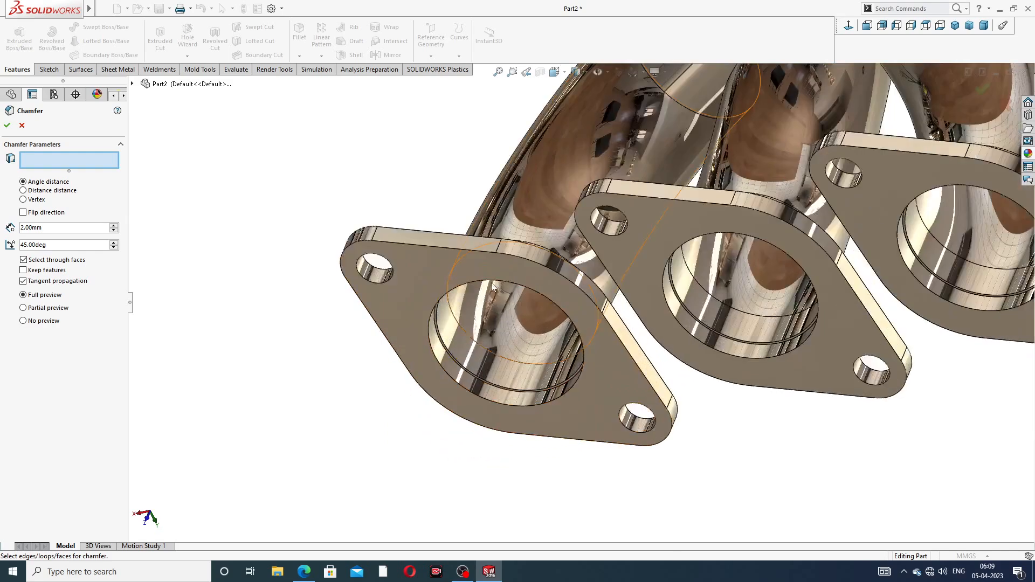
pyautogui.click(492, 285)
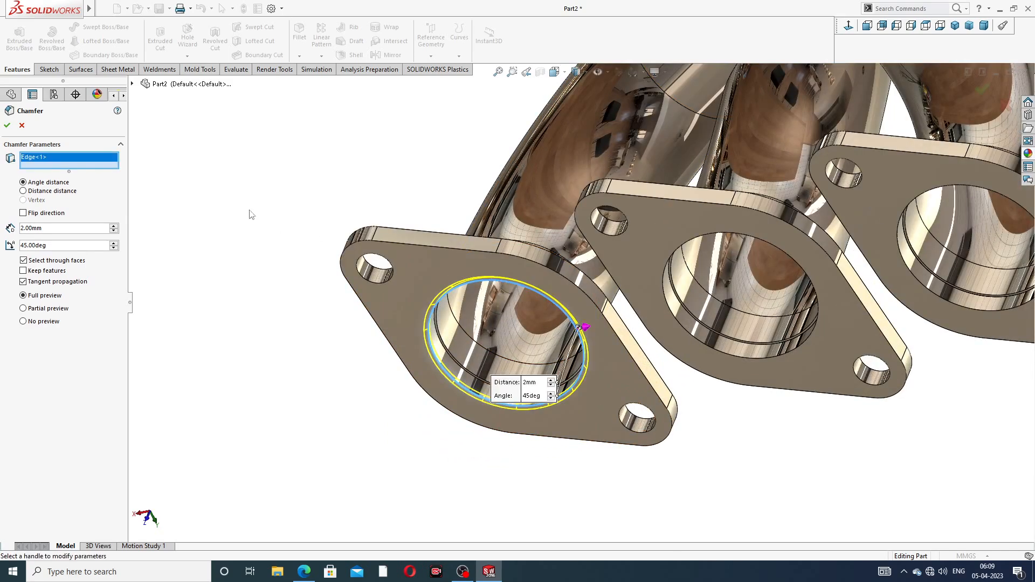
pyautogui.click(11, 127)
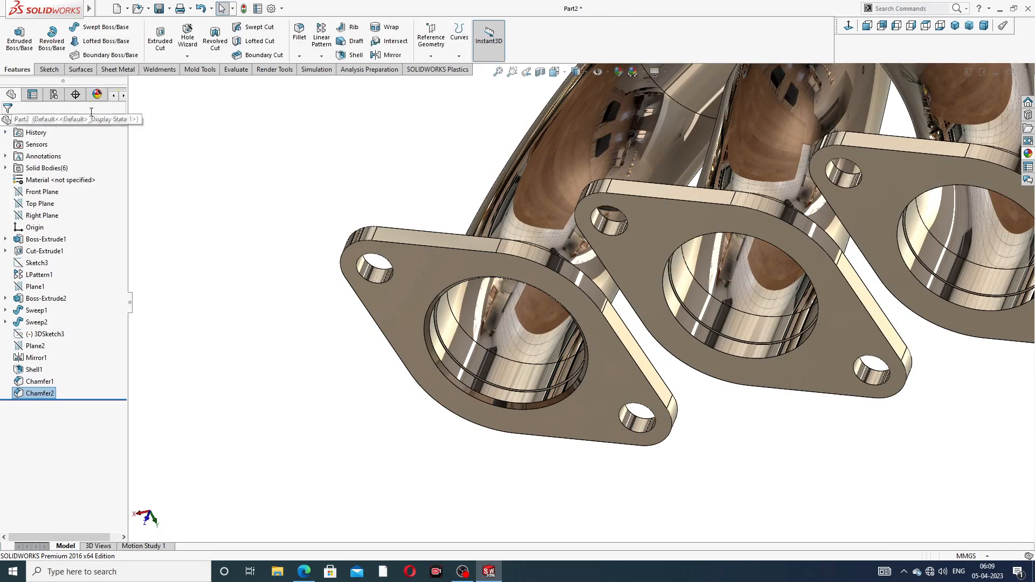
# Step: Add a 2 mm, 45° chamfer to the outer bore edge of the second port flange
pyautogui.click(299, 56)
pyautogui.click(322, 81)
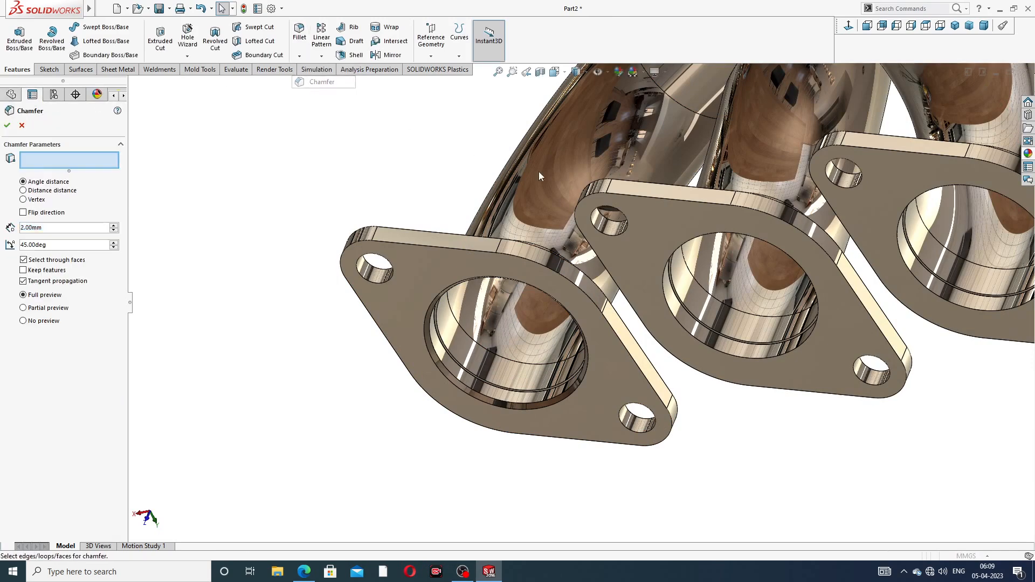
pyautogui.click(712, 234)
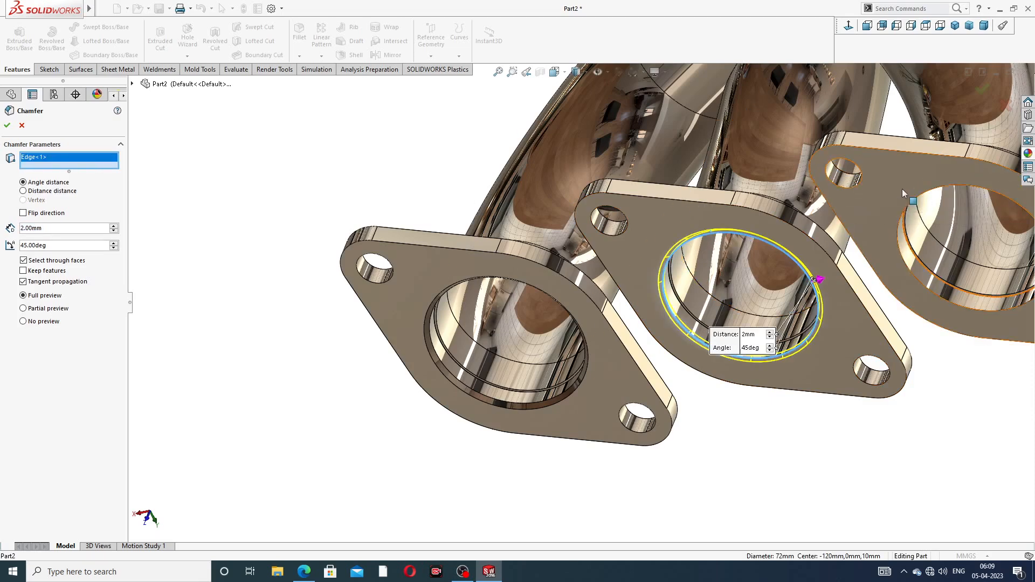
pyautogui.click(7, 127)
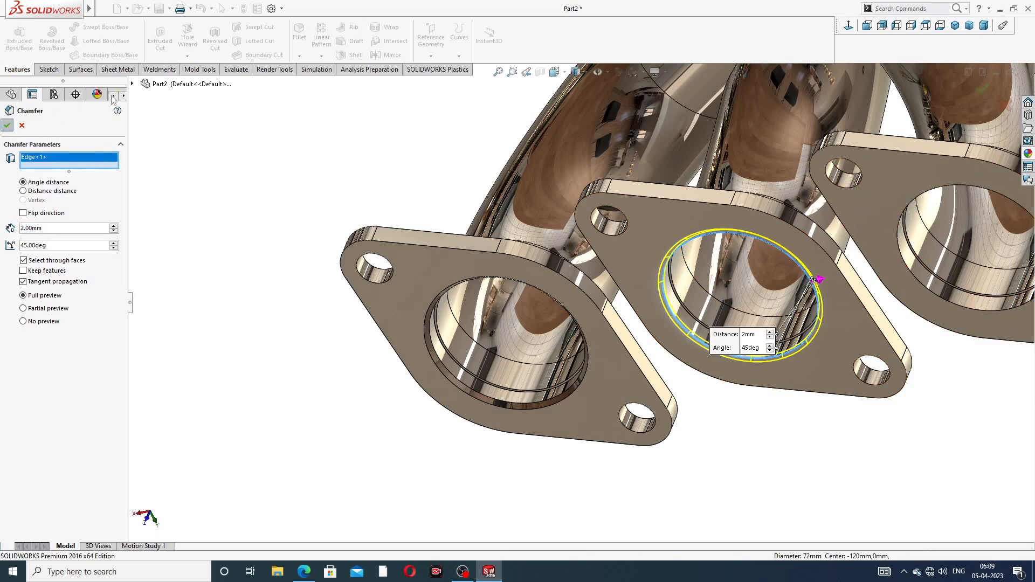
# Step: Chamfer the third port flange's outer bore edge 2 mm at 45°, selecting only the circular edge and not the flange face
pyautogui.click(301, 57)
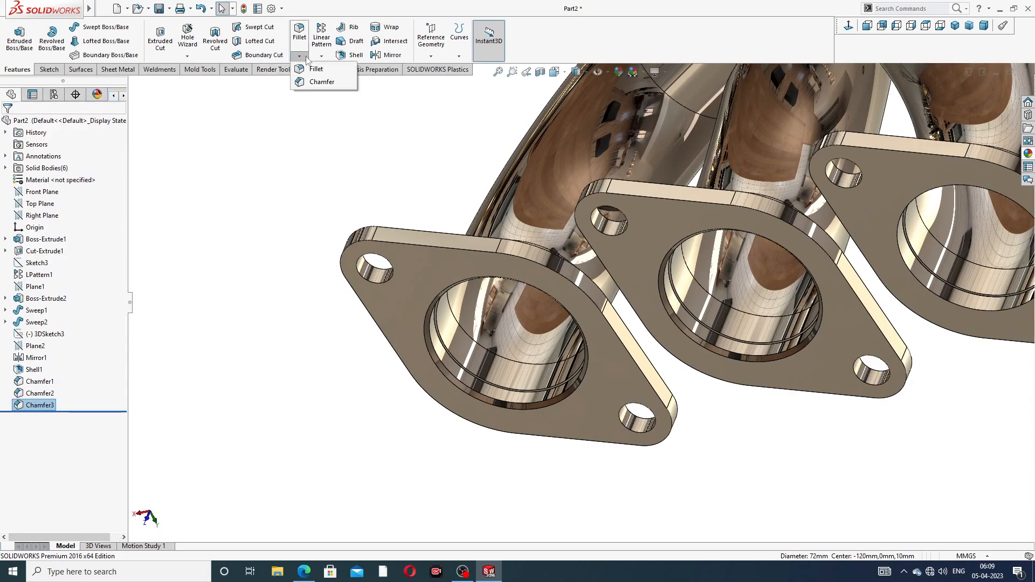
pyautogui.click(321, 81)
pyautogui.scroll(3, 873, 248)
pyautogui.scroll(-10, 877, 254)
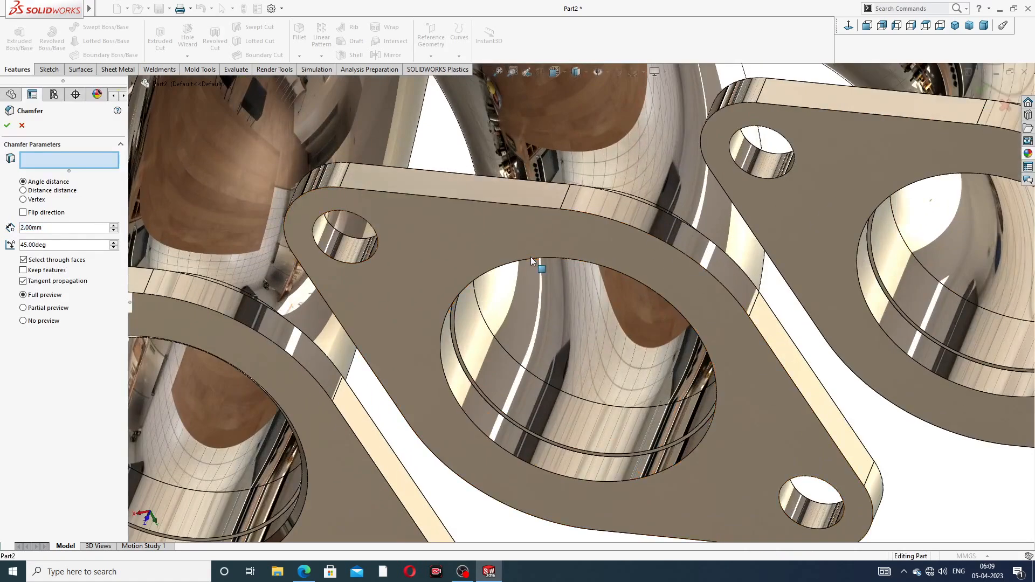
pyautogui.click(528, 254)
pyautogui.scroll(8, 540, 233)
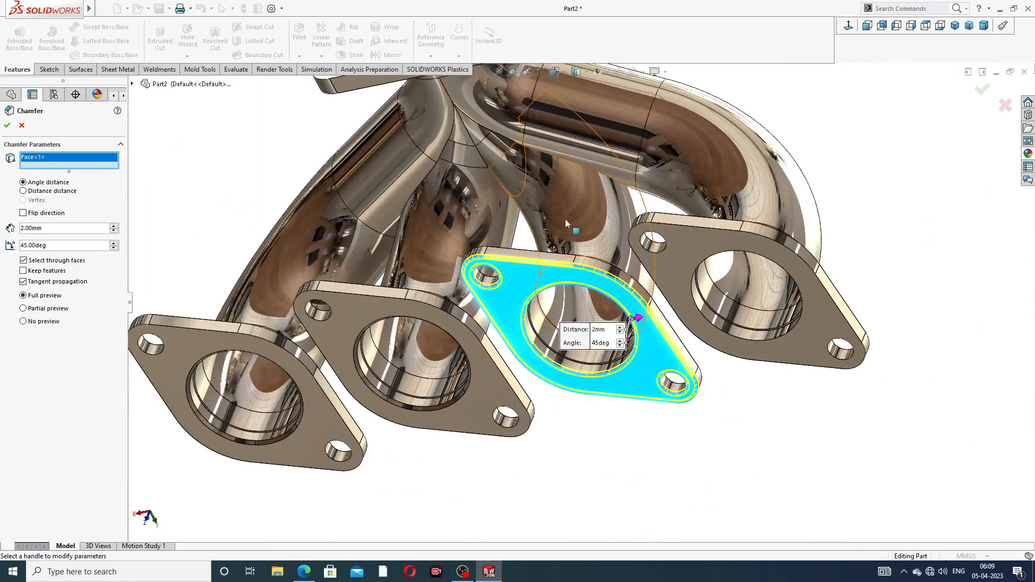
pyautogui.rightClick(86, 162)
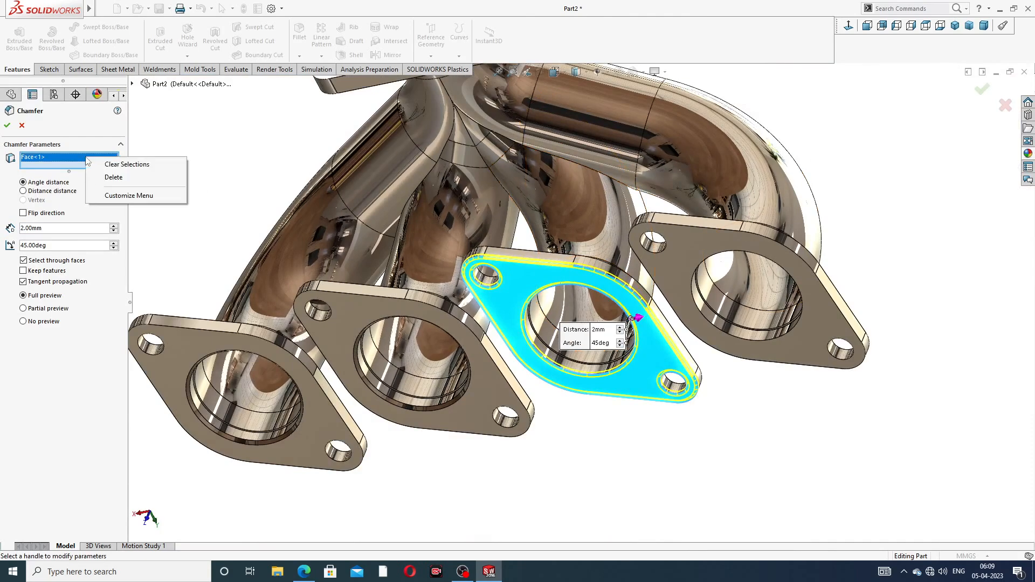
pyautogui.click(122, 176)
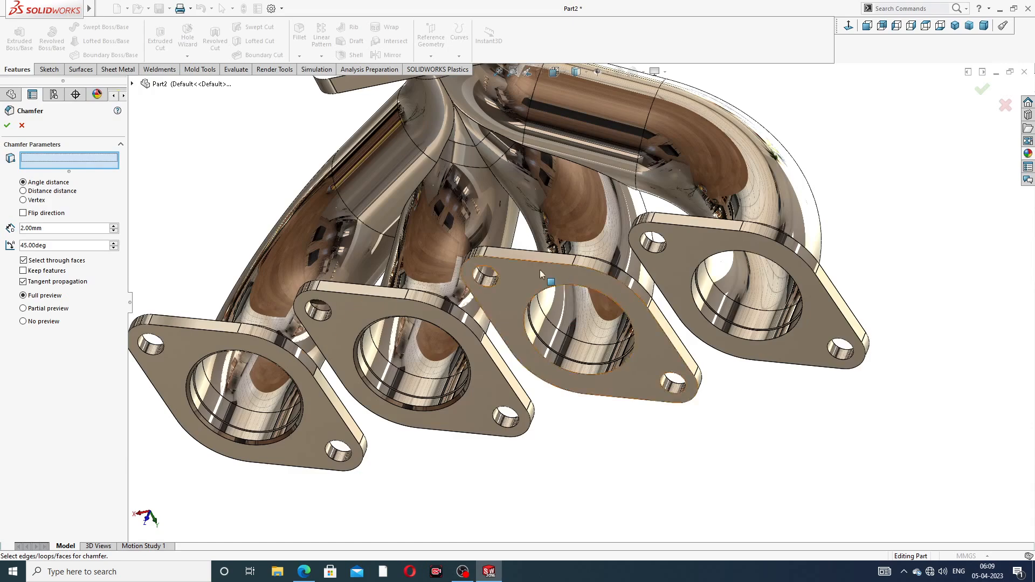
pyautogui.scroll(-4, 528, 255)
pyautogui.click(520, 255)
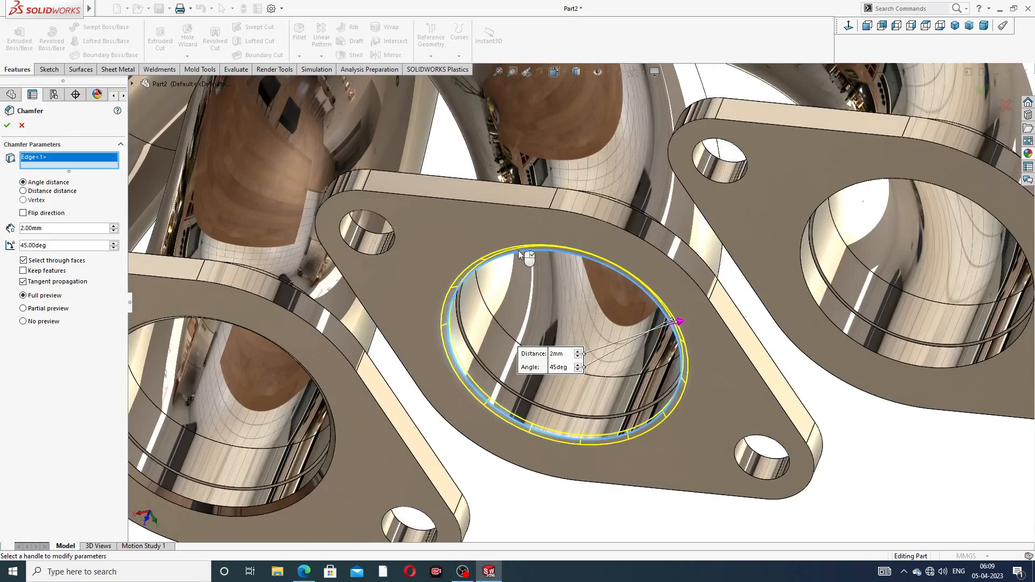
pyautogui.click(8, 127)
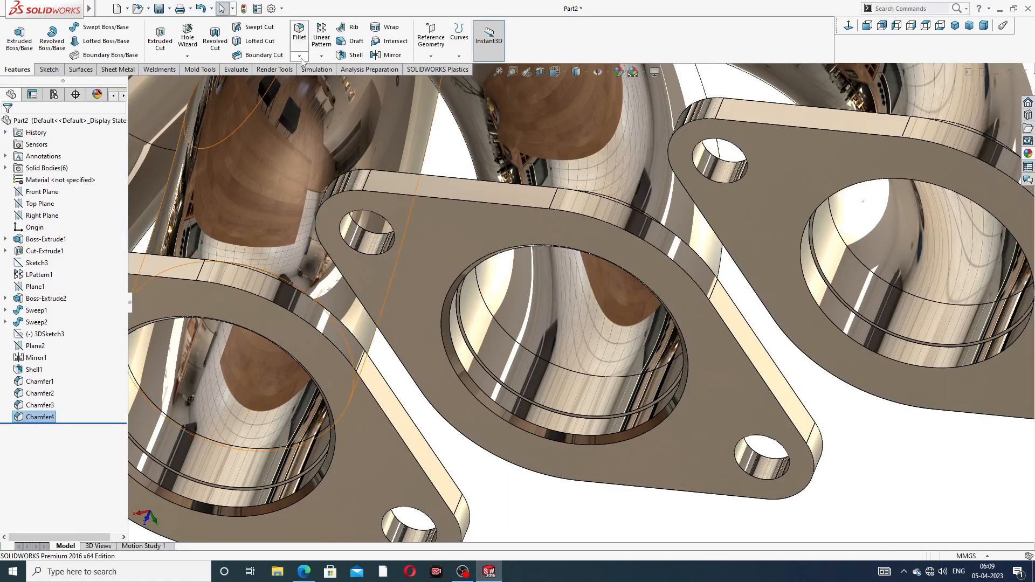
# Step: Chamfer the outer bore edge of the fourth and last port flange 2 mm at 45°
pyautogui.click(299, 56)
pyautogui.click(325, 81)
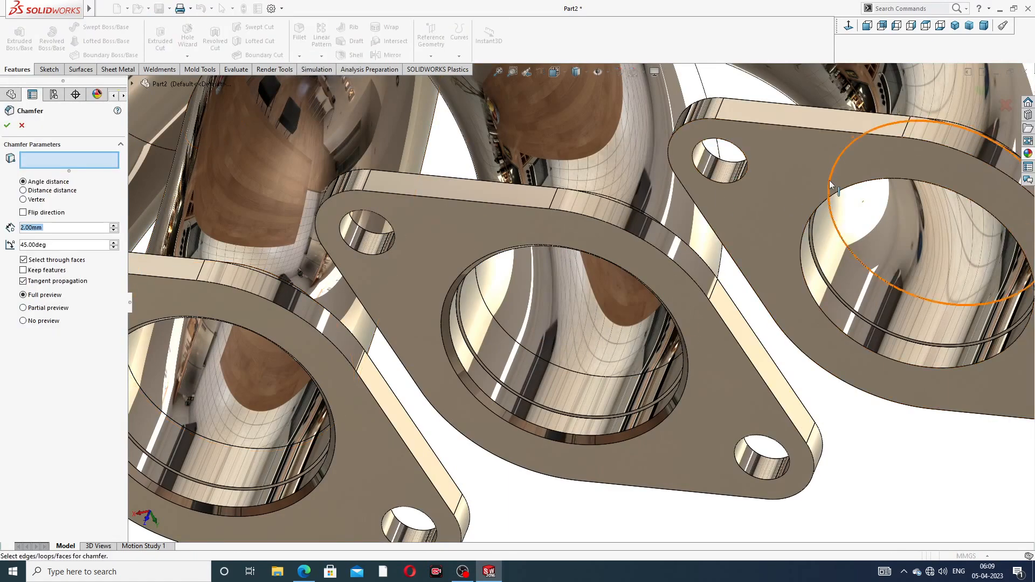
pyautogui.scroll(-2, 830, 186)
pyautogui.click(851, 194)
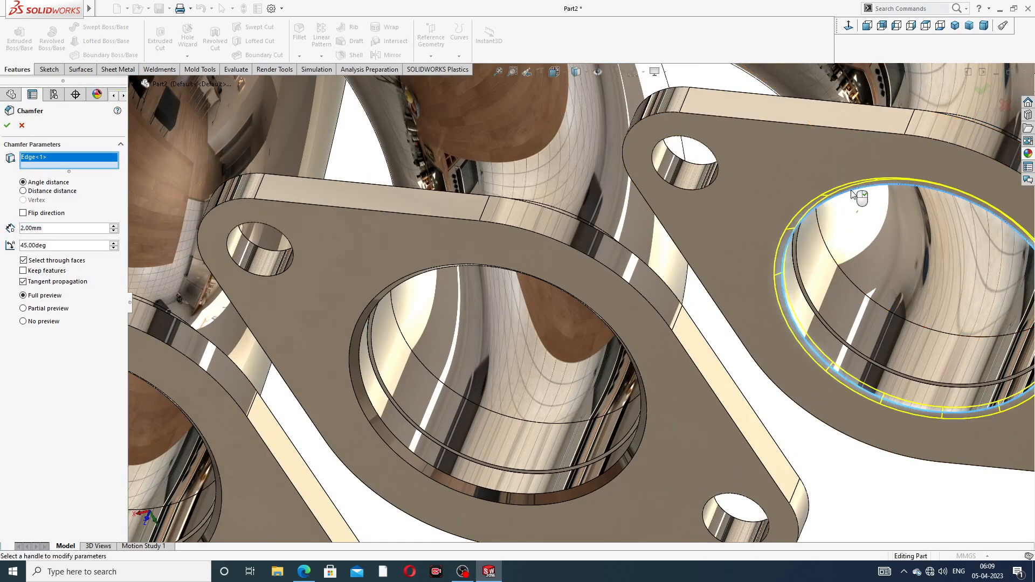
pyautogui.scroll(2, 852, 194)
pyautogui.click(7, 126)
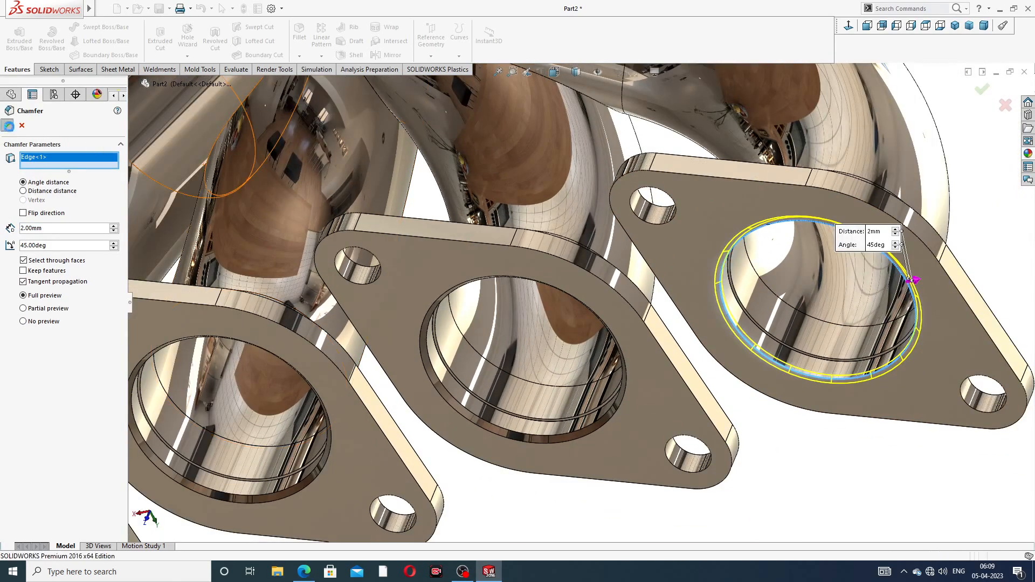
pyautogui.scroll(5, 416, 172)
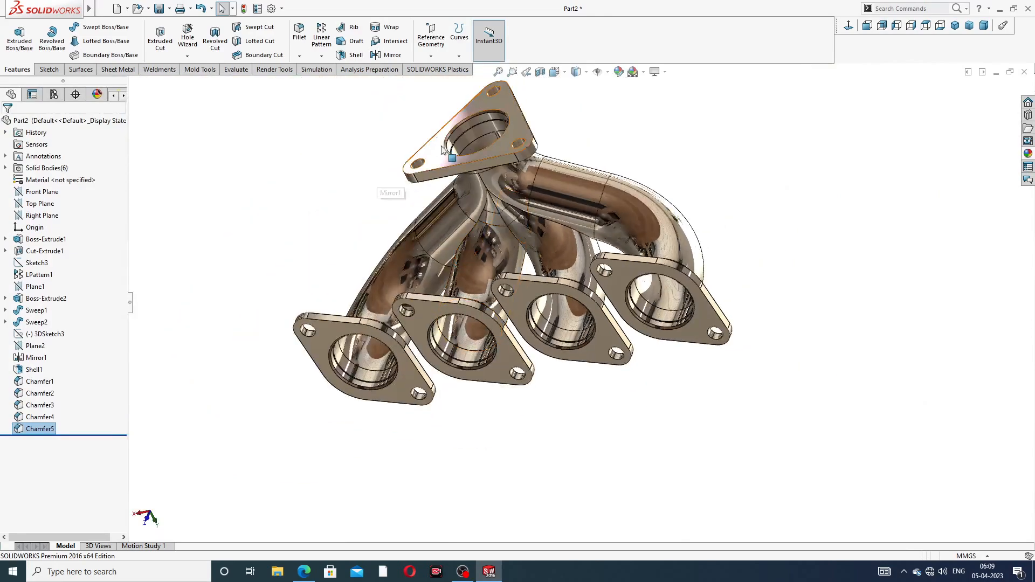
# Step: Fillet both flat faces of the triangular outlet flange with a 1 mm radius
pyautogui.moveTo(448, 144); pyautogui.dragTo(468, 213, button='middle')
pyautogui.click(300, 56)
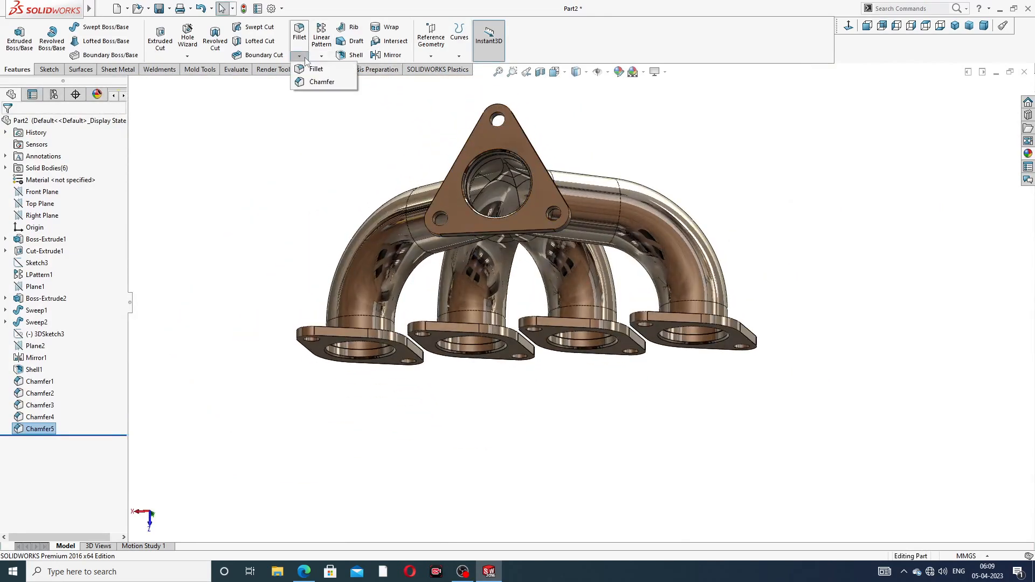
pyautogui.click(309, 65)
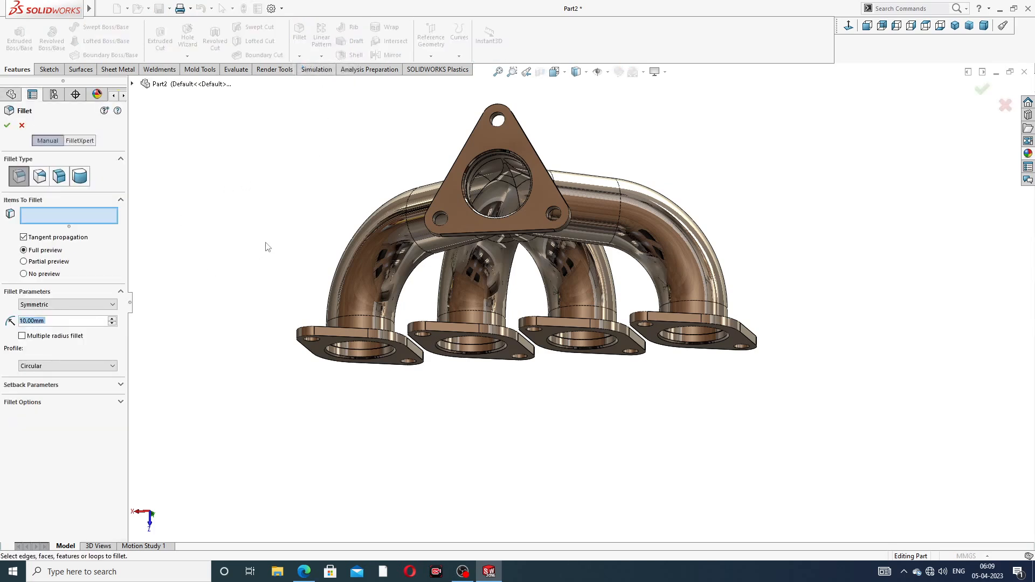
pyautogui.write('1')
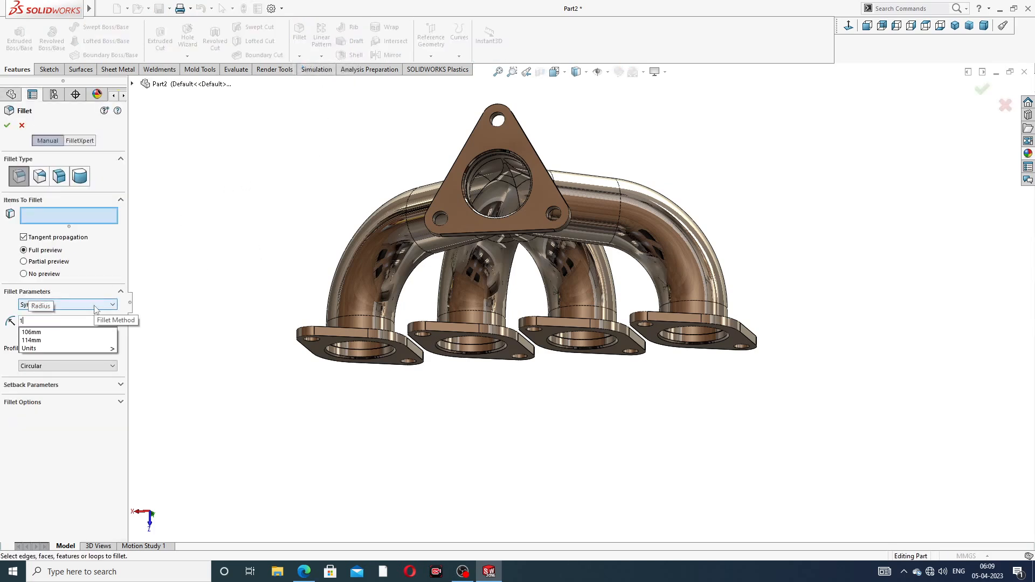
pyautogui.press('Return')
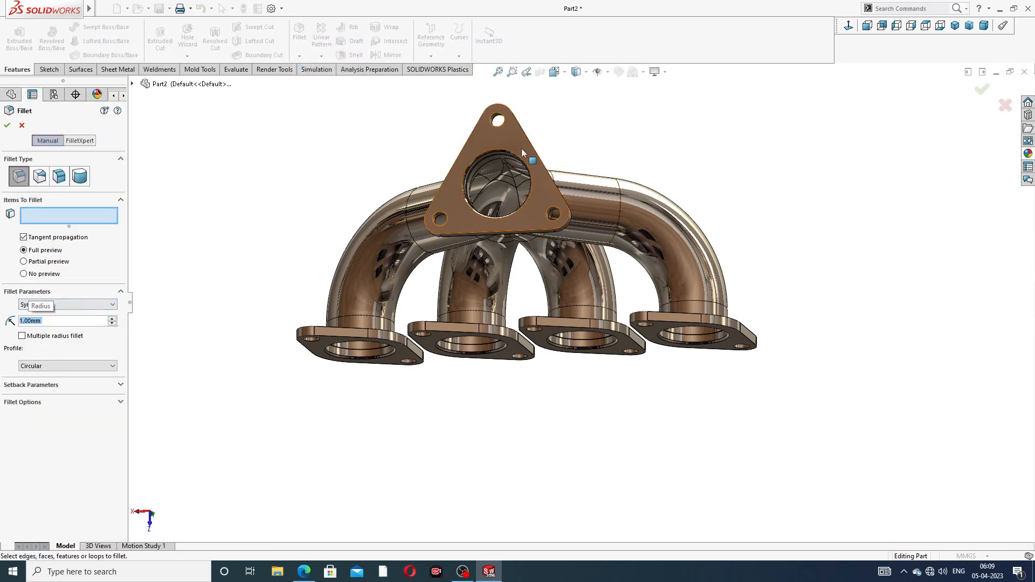
pyautogui.click(485, 140)
pyautogui.moveTo(552, 128); pyautogui.dragTo(428, 158, button='middle')
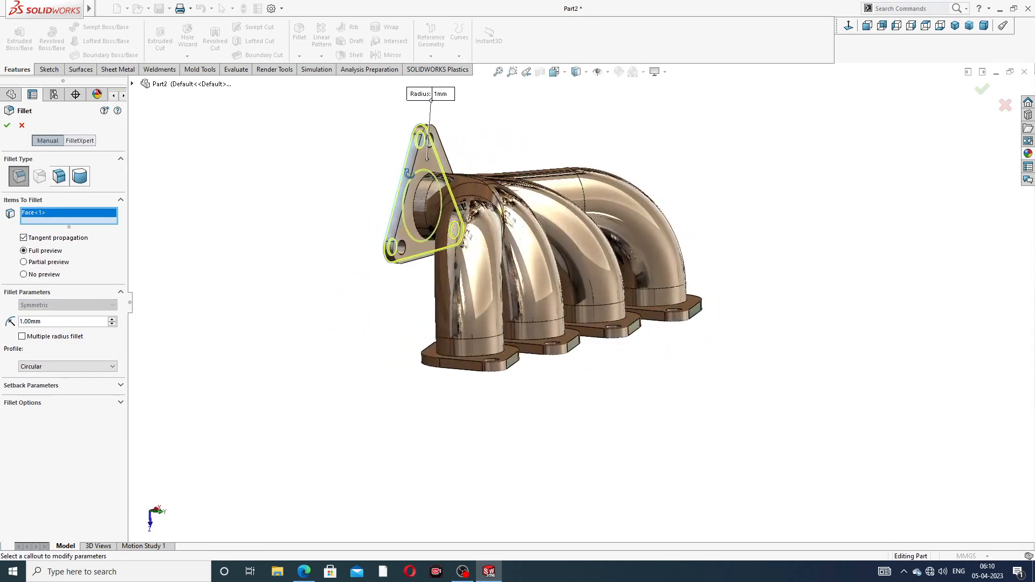
pyautogui.click(427, 159)
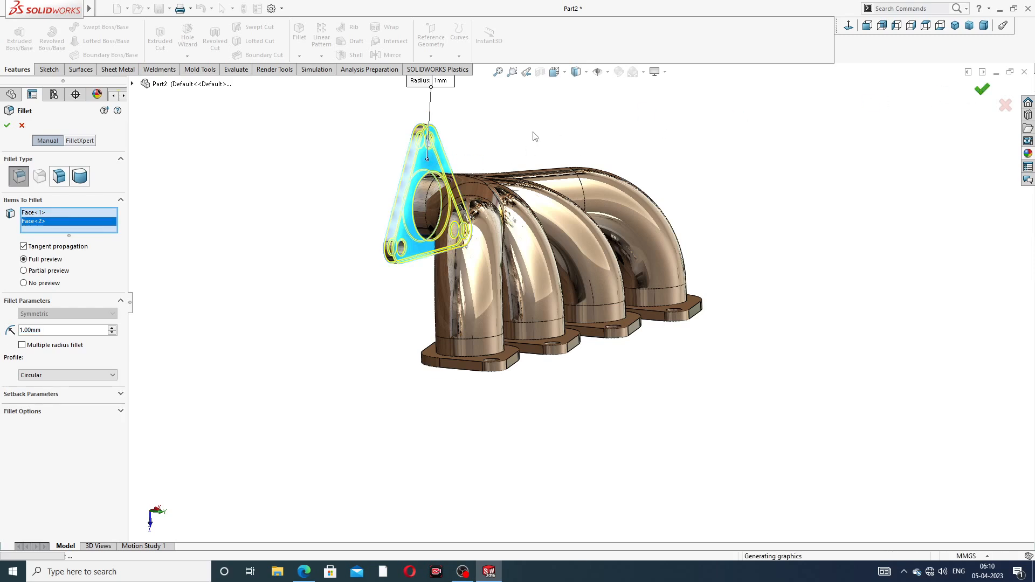
pyautogui.moveTo(532, 133); pyautogui.dragTo(546, 124, button='middle')
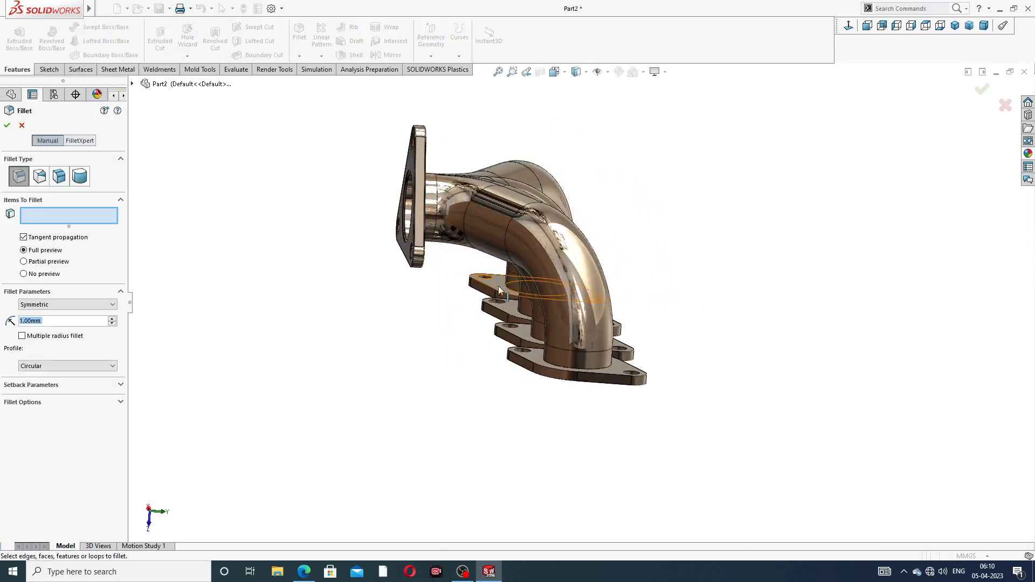
# Step: Add a 1 mm fillet to both flat faces of the first port flange, at the end of the row
pyautogui.moveTo(521, 310); pyautogui.dragTo(587, 237, button='middle')
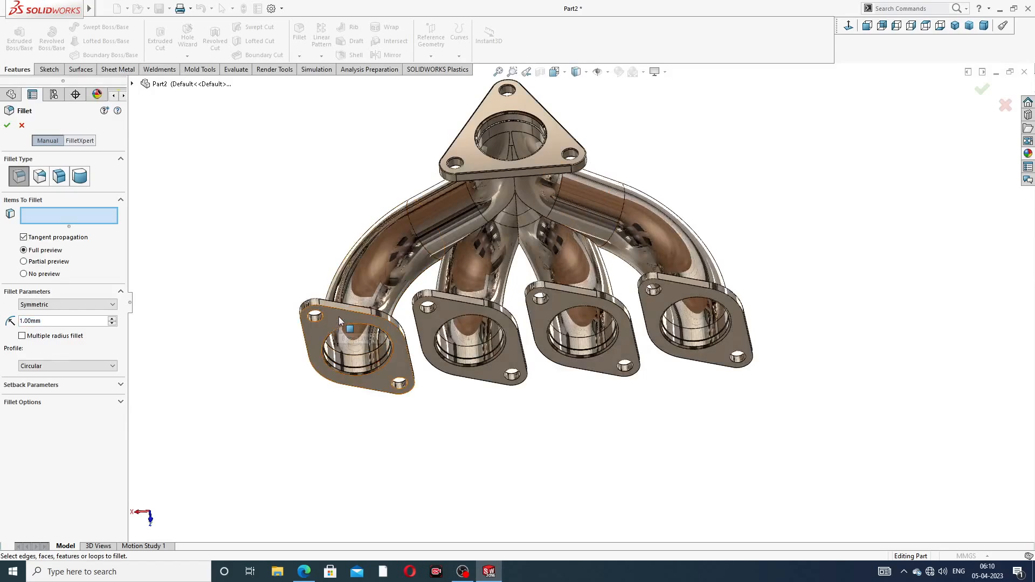
pyautogui.click(331, 342)
pyautogui.moveTo(377, 388); pyautogui.dragTo(427, 518, button='middle')
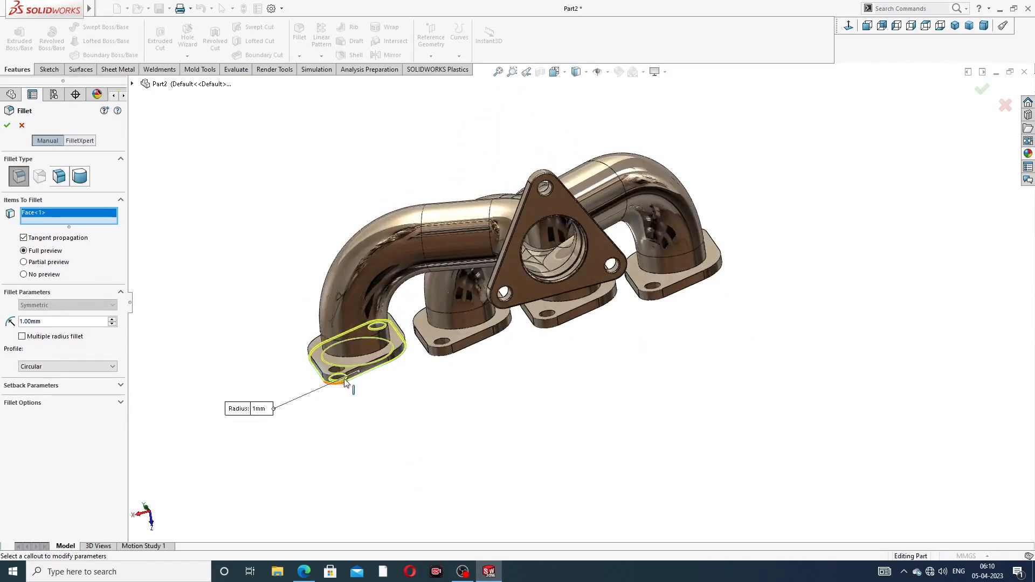
pyautogui.moveTo(352, 361); pyautogui.dragTo(371, 389, button='middle')
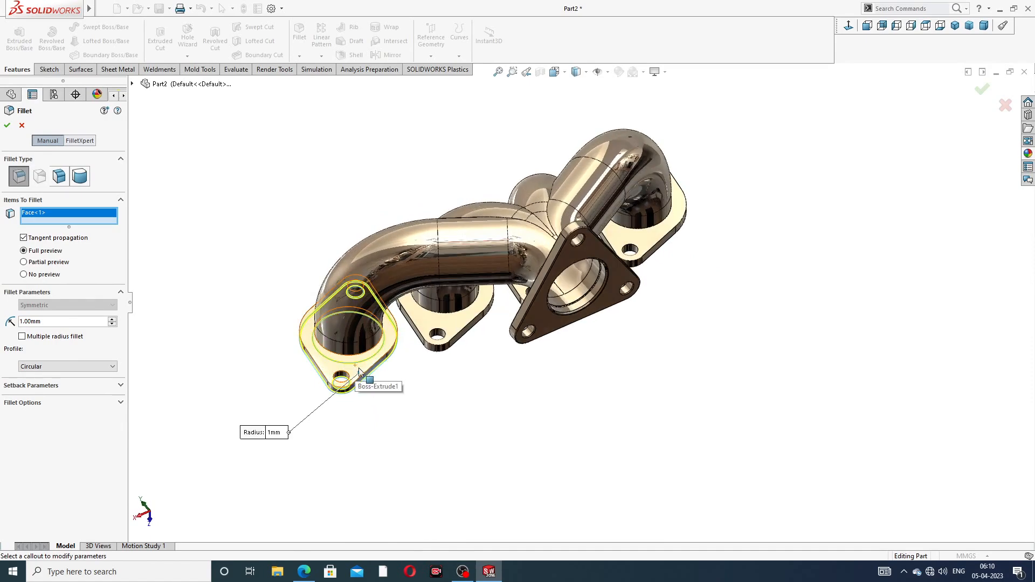
pyautogui.click(329, 368)
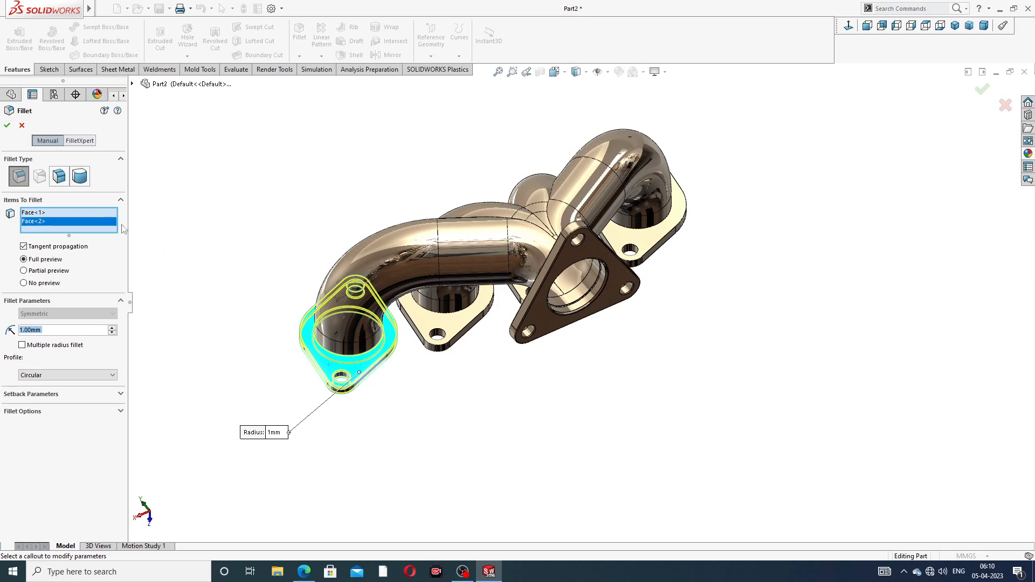
pyautogui.click(8, 127)
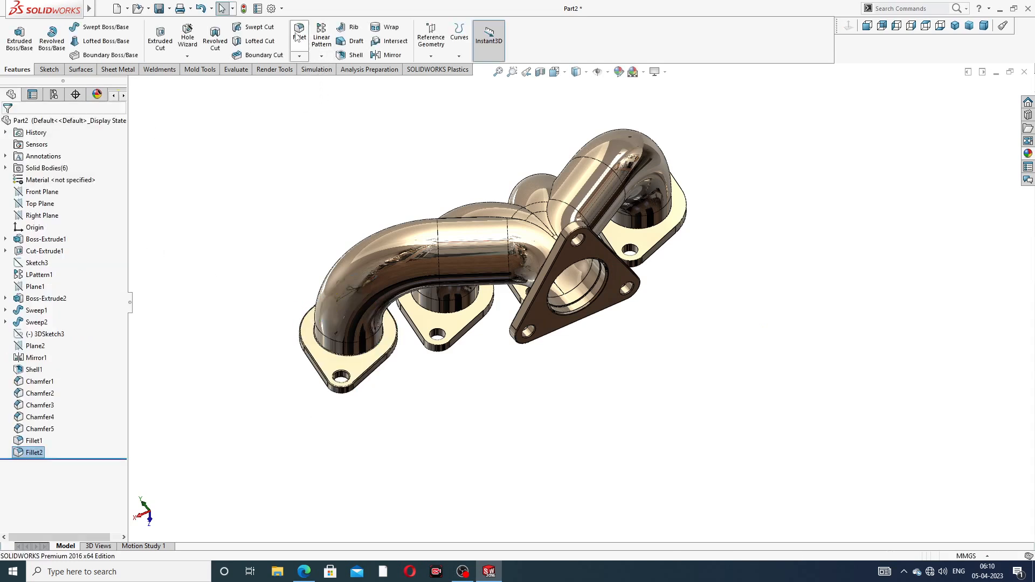
# Step: Round both flat faces of the second port flange, next to the filleted end flange, with a 1 mm fillet
pyautogui.click(298, 34)
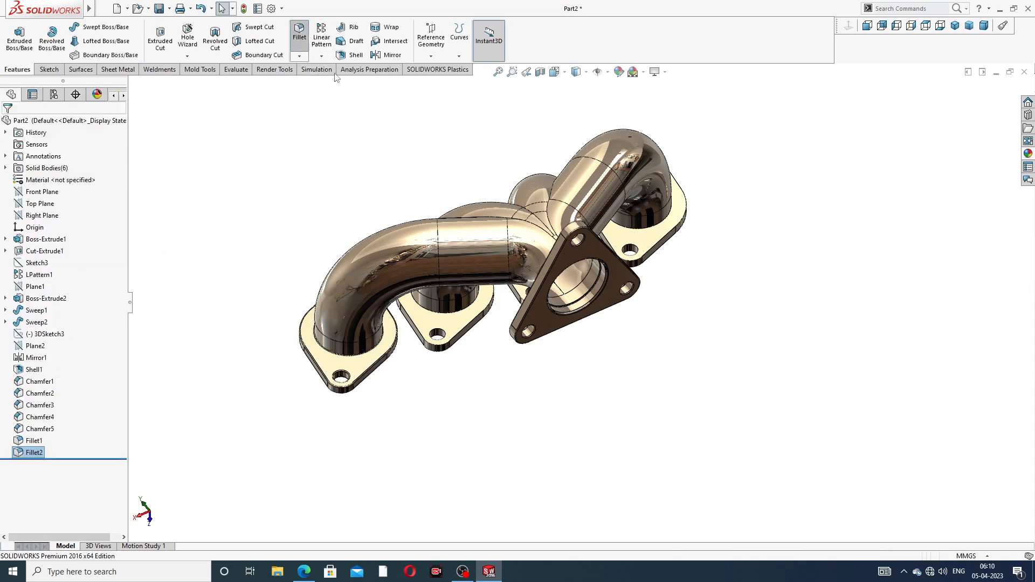
pyautogui.click(459, 325)
pyautogui.moveTo(490, 345); pyautogui.dragTo(475, 244, button='middle')
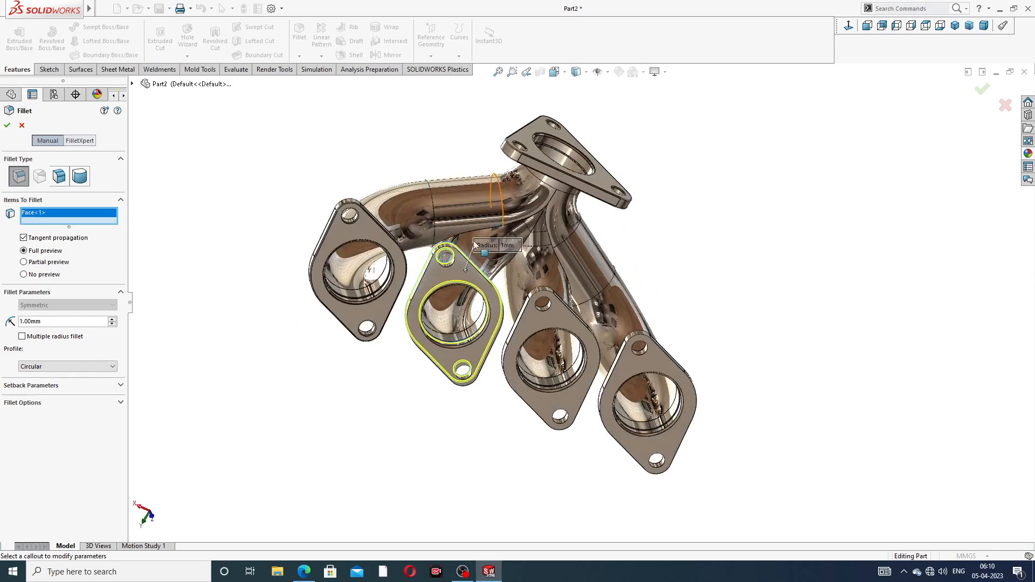
pyautogui.scroll(-5, 469, 259)
pyautogui.click(462, 279)
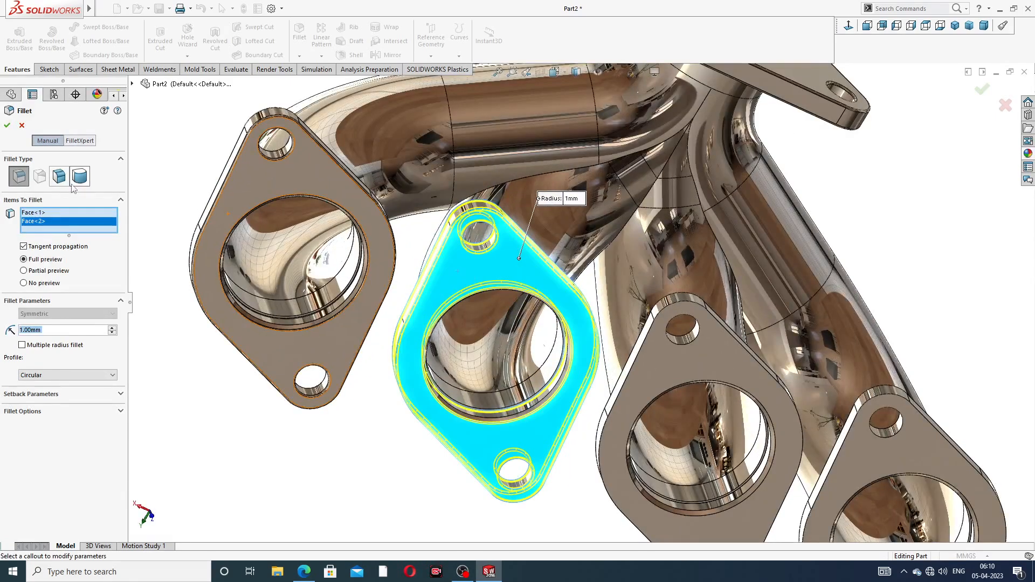
pyautogui.click(7, 126)
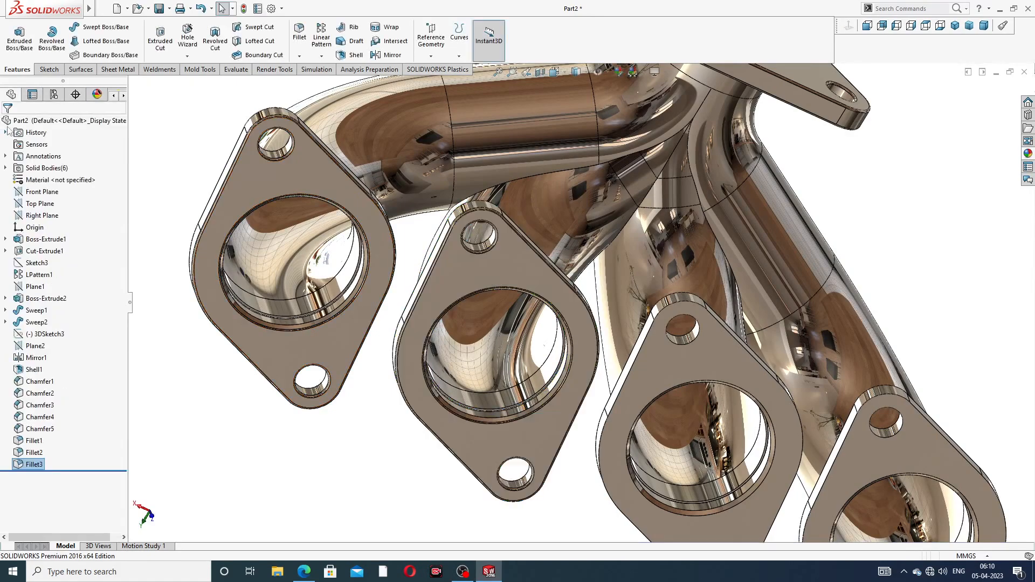
# Step: Apply a 1 mm fillet to the front and back faces of the third port flange
pyautogui.moveTo(21, 4)
pyautogui.click(299, 34)
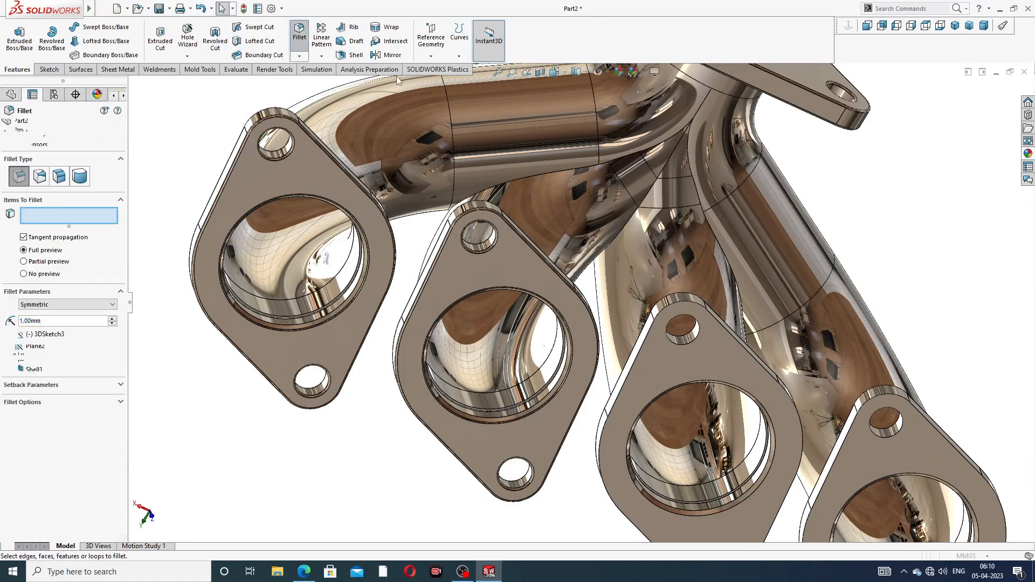
pyautogui.click(654, 357)
pyautogui.moveTo(654, 356); pyautogui.dragTo(587, 447, button='middle')
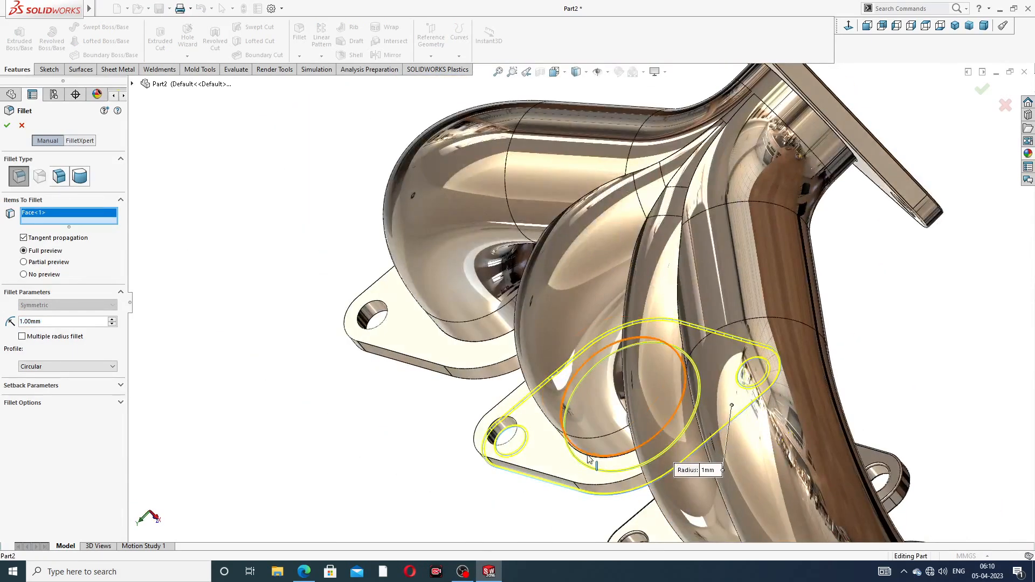
pyautogui.click(535, 431)
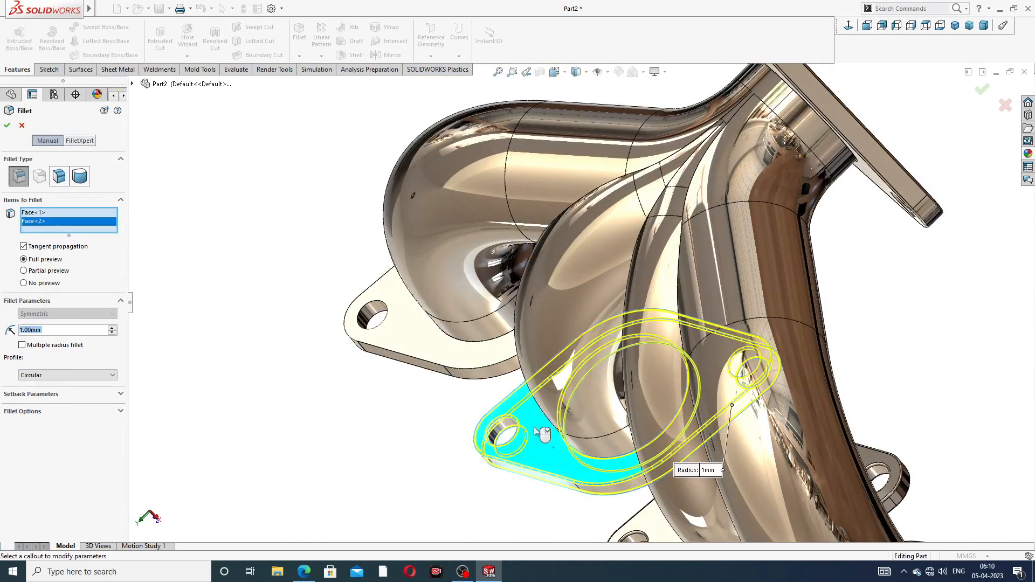
pyautogui.click(11, 130)
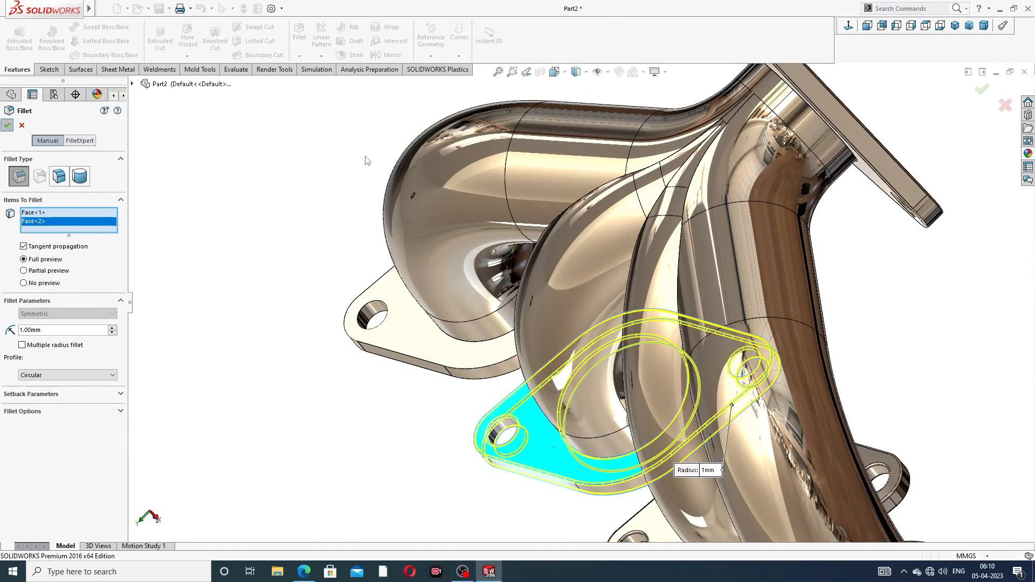
# Step: Fillet both flat faces of the remaining port flange, at the opposite end of the row, with a 1 mm radius
pyautogui.click(301, 34)
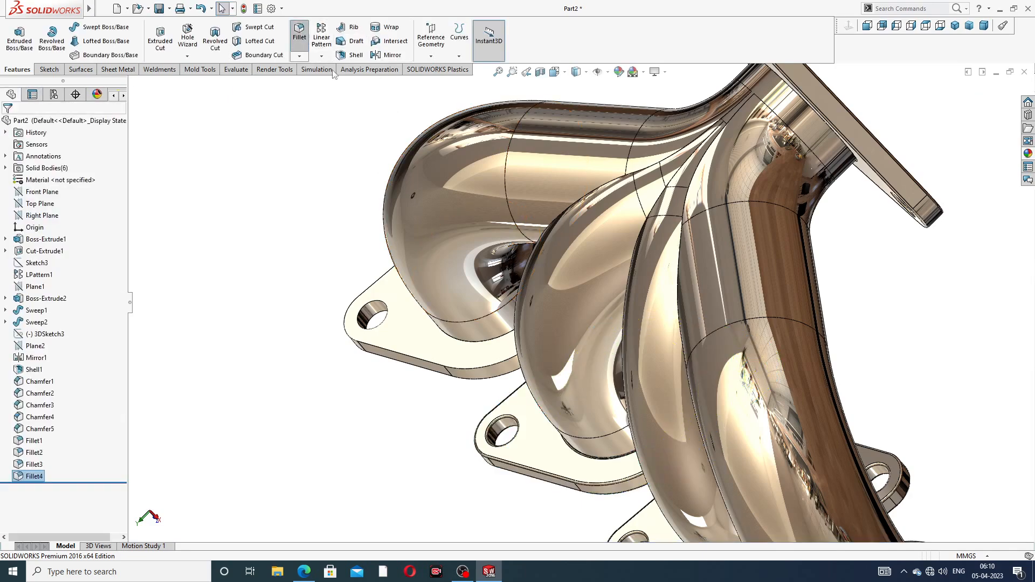
pyautogui.scroll(3, 762, 351)
pyautogui.moveTo(747, 386); pyautogui.dragTo(802, 292, button='middle')
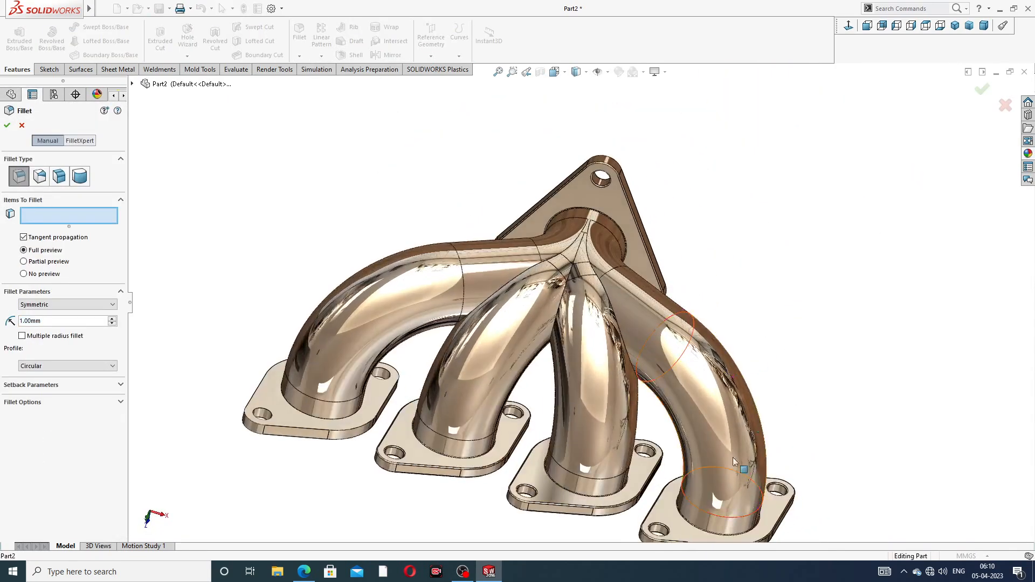
pyautogui.scroll(-5, 701, 518)
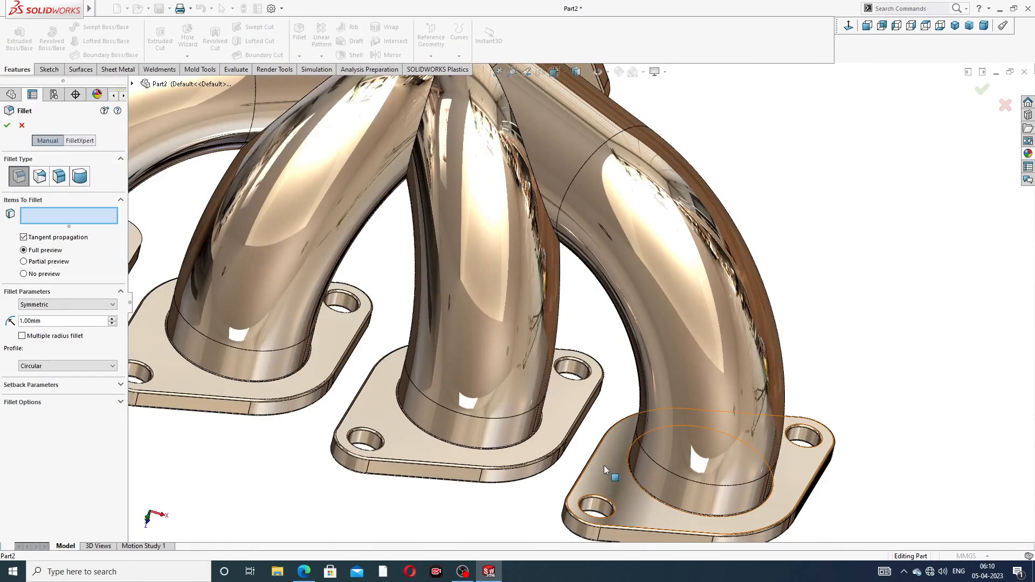
pyautogui.scroll(3, 675, 511)
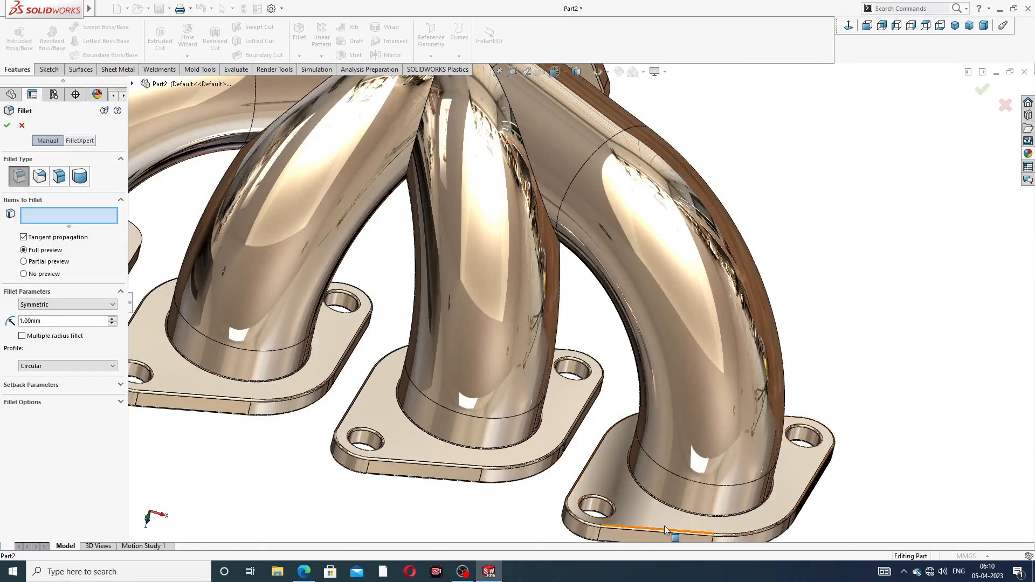
pyautogui.scroll(-5, 257, 319)
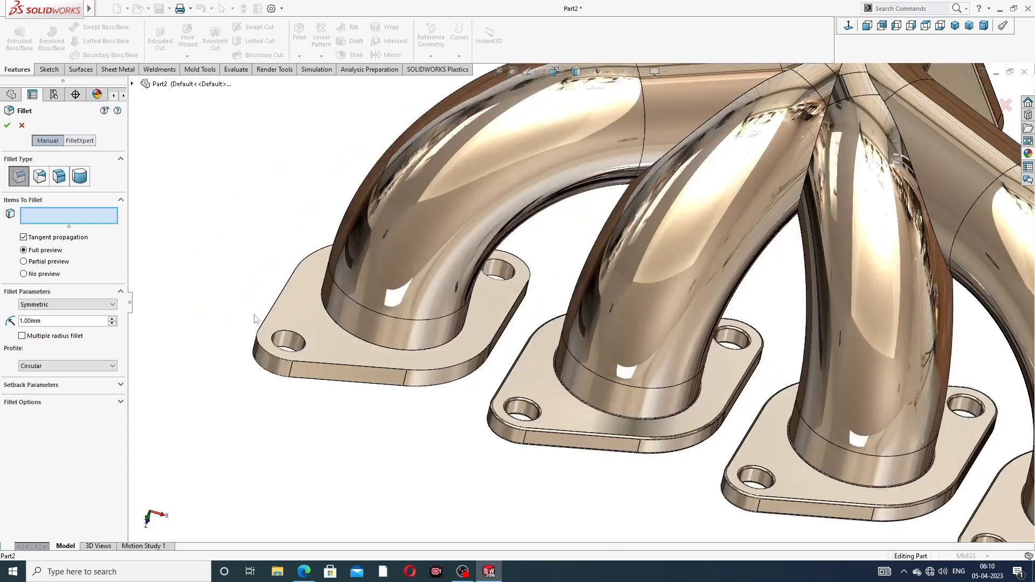
pyautogui.click(395, 320)
pyautogui.moveTo(505, 385); pyautogui.dragTo(430, 393, button='middle')
pyautogui.click(435, 397)
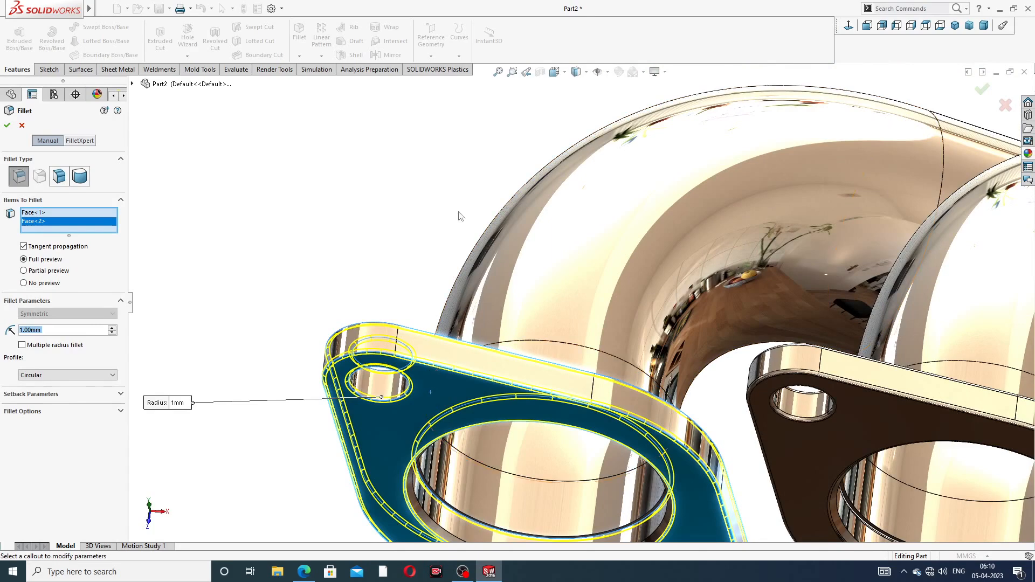
pyautogui.click(8, 127)
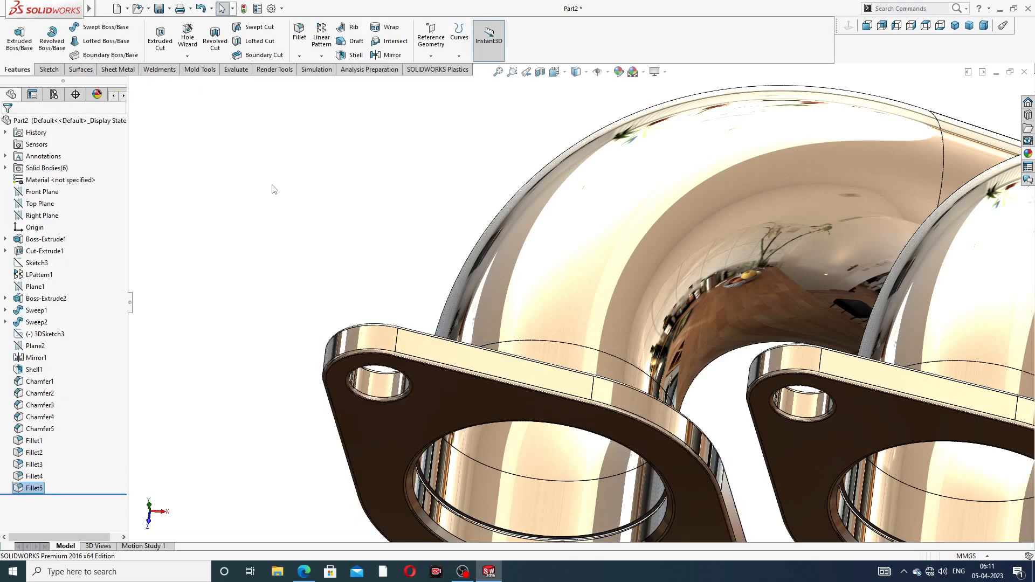
# Step: Show the manifold in the isometric view and examine the finished flanges and pipes from several sides
pyautogui.scroll(5, 483, 209)
pyautogui.moveTo(661, 249); pyautogui.dragTo(760, 398, button='middle')
pyautogui.scroll(-2, 810, 328)
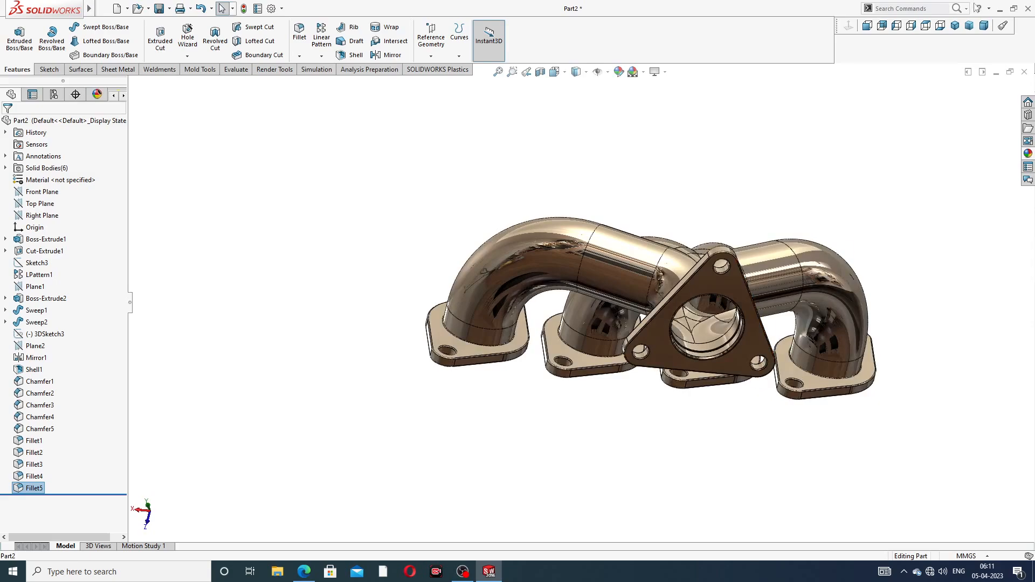
pyautogui.click(957, 25)
pyautogui.scroll(-1, 596, 305)
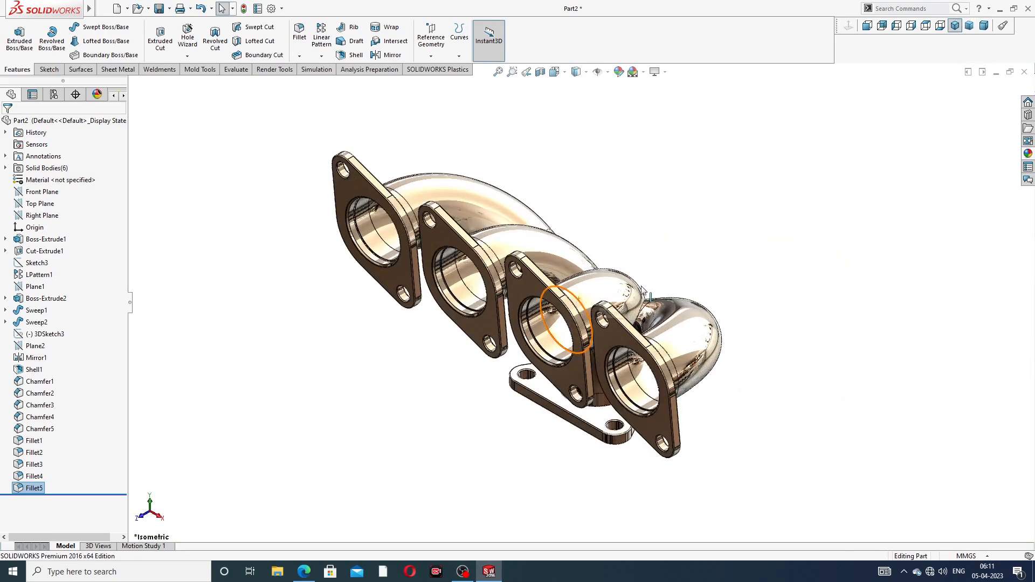
pyautogui.moveTo(601, 309); pyautogui.dragTo(700, 323, button='middle')
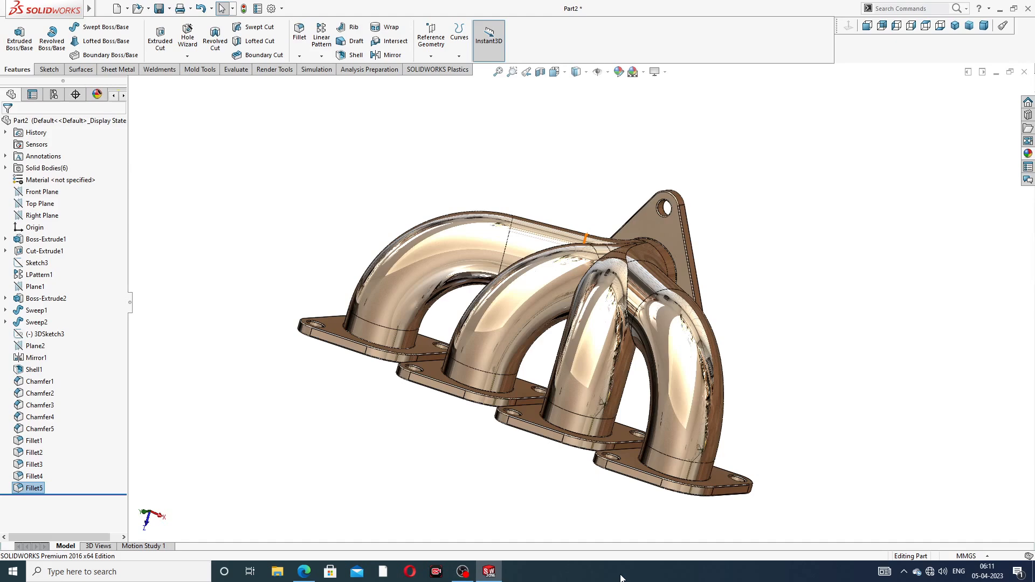
pyautogui.moveTo(701, 350); pyautogui.dragTo(592, 299, button='middle')
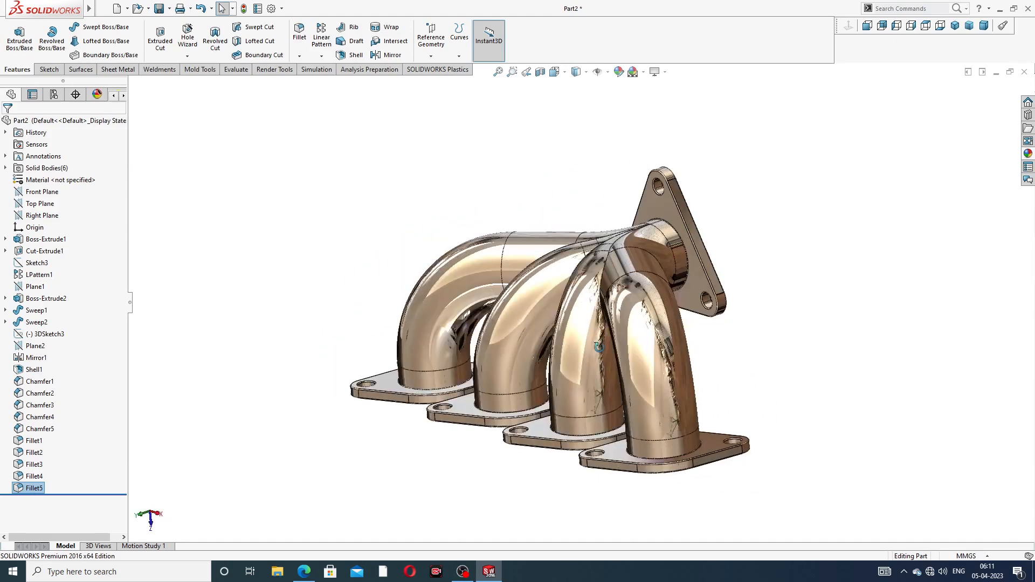